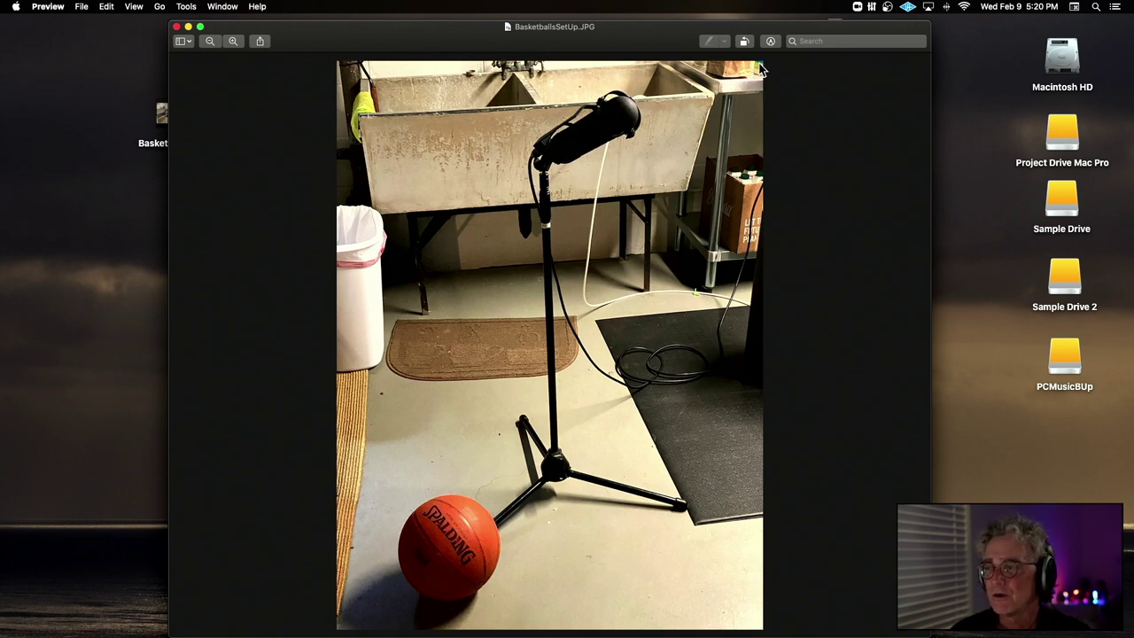
Step: Close the setup photo, watch part of Basketballs.MOV from the desktop, pause it and close the video
left_click(178, 28)
double_click(178, 116)
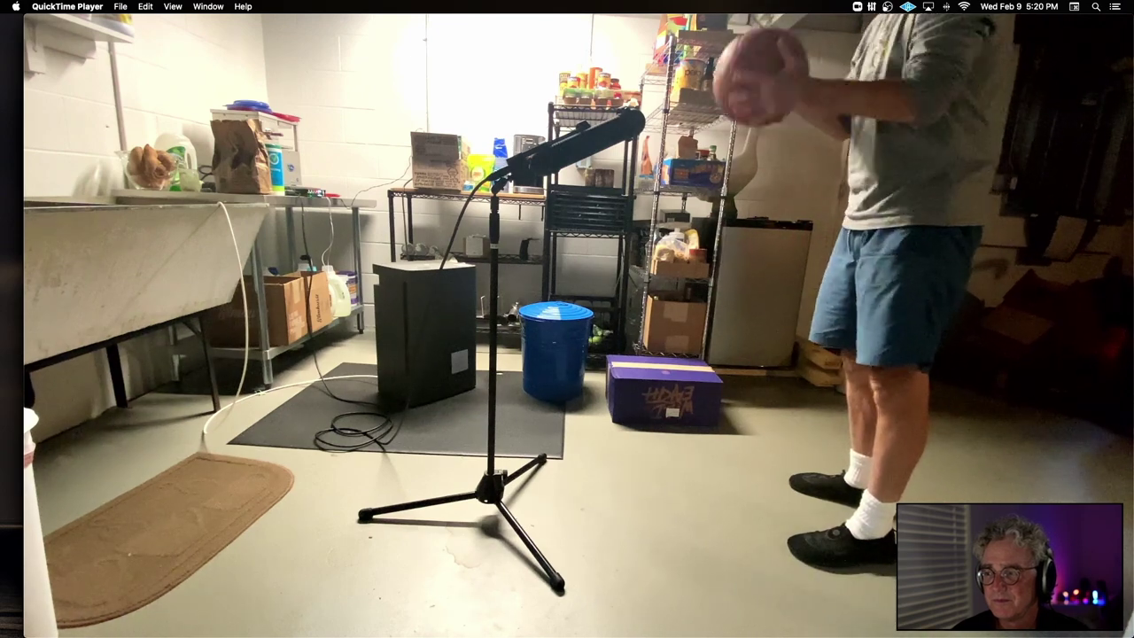
mouse_move(367, 468)
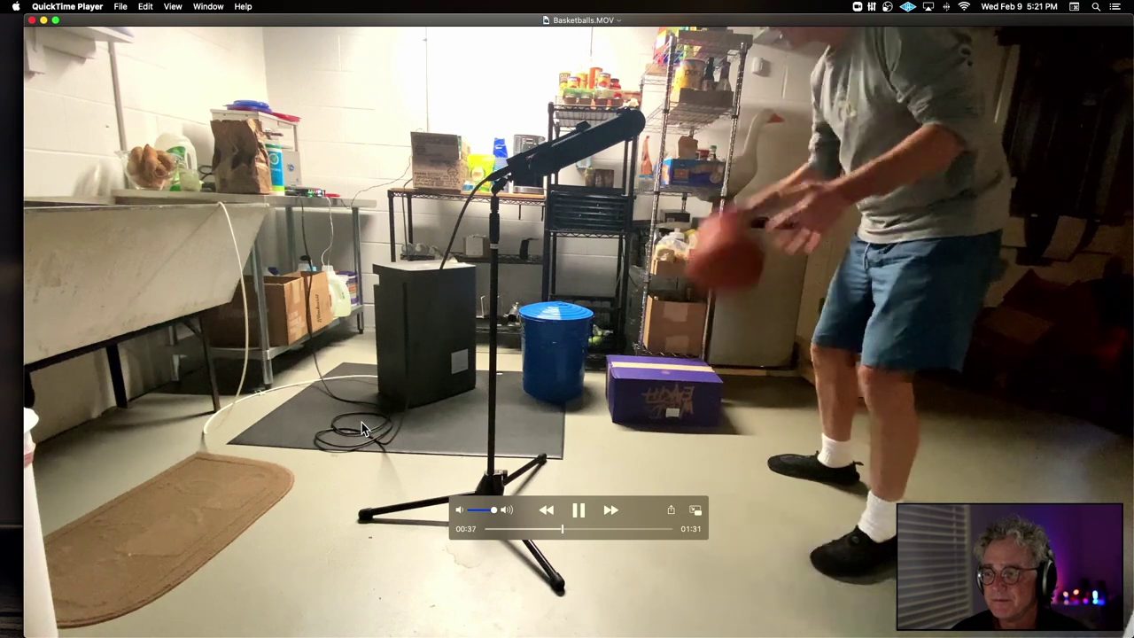
left_click(580, 512)
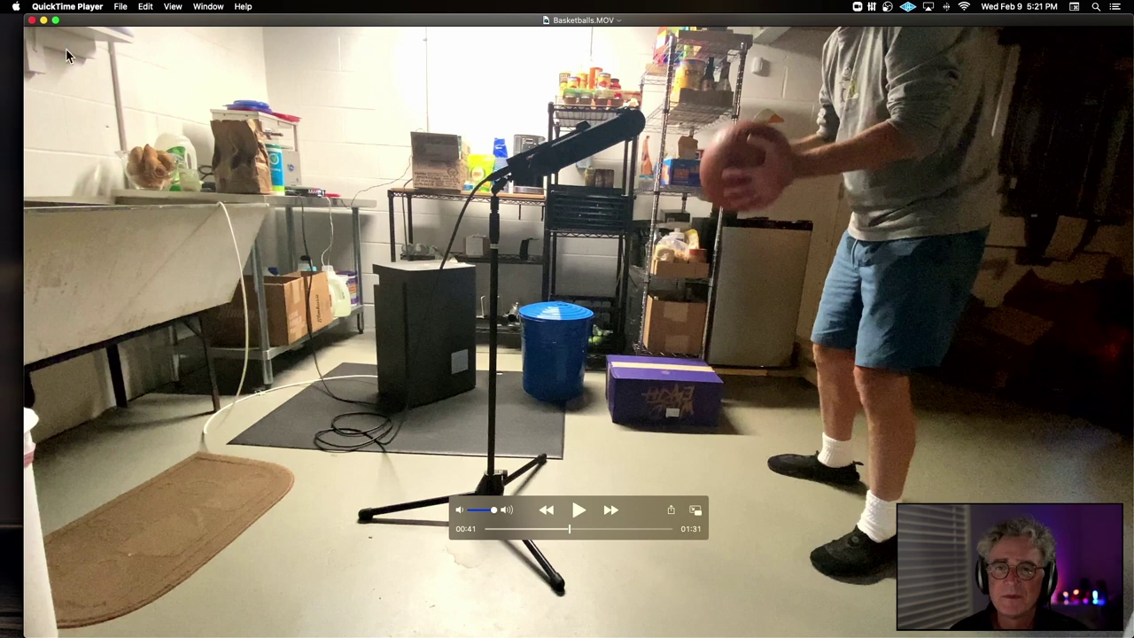
left_click(32, 20)
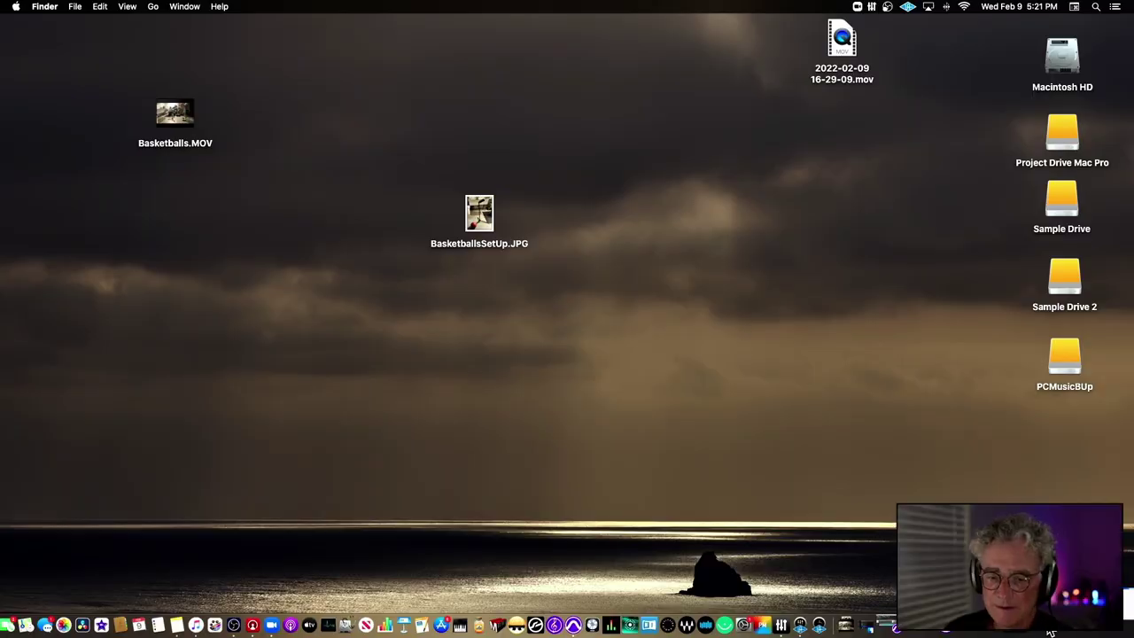
Step: Switch to Pro Tools and move the TamikaTemplateV1_10-17-21 edit window up to show the basketball recordings
left_click(850, 626)
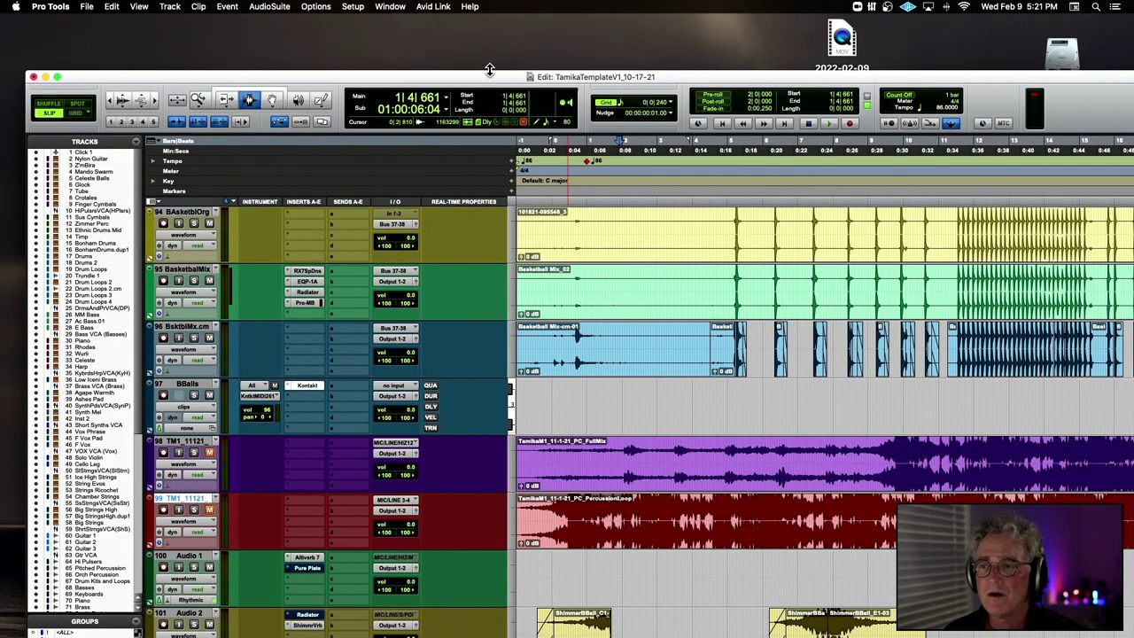
left_click_drag(489, 70, 482, 12)
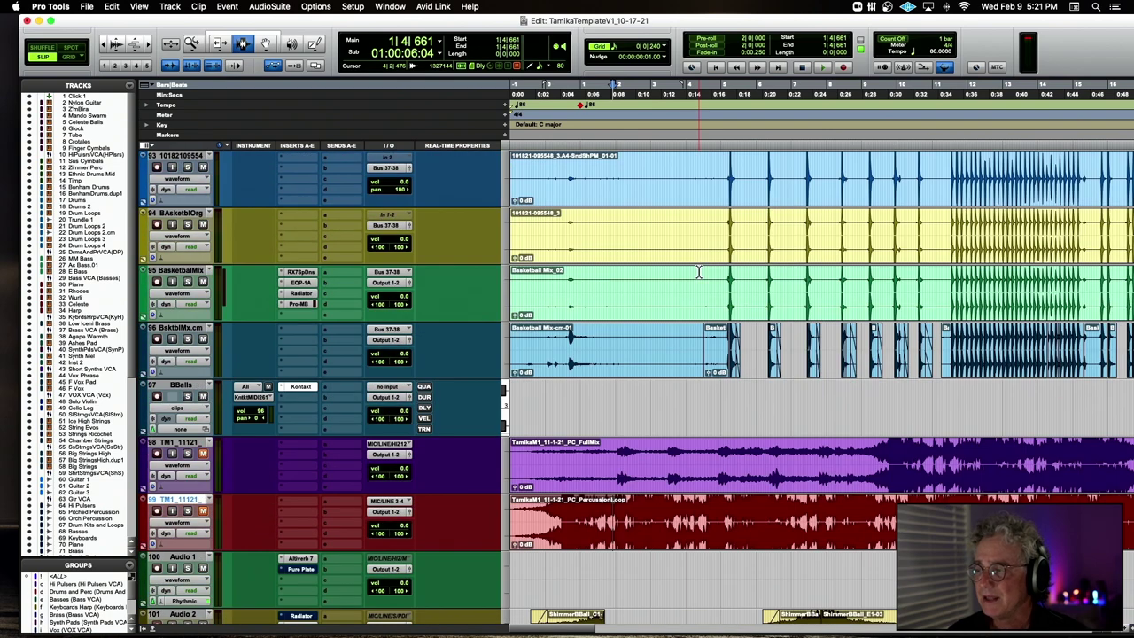
scroll(711, 272, "right", 3)
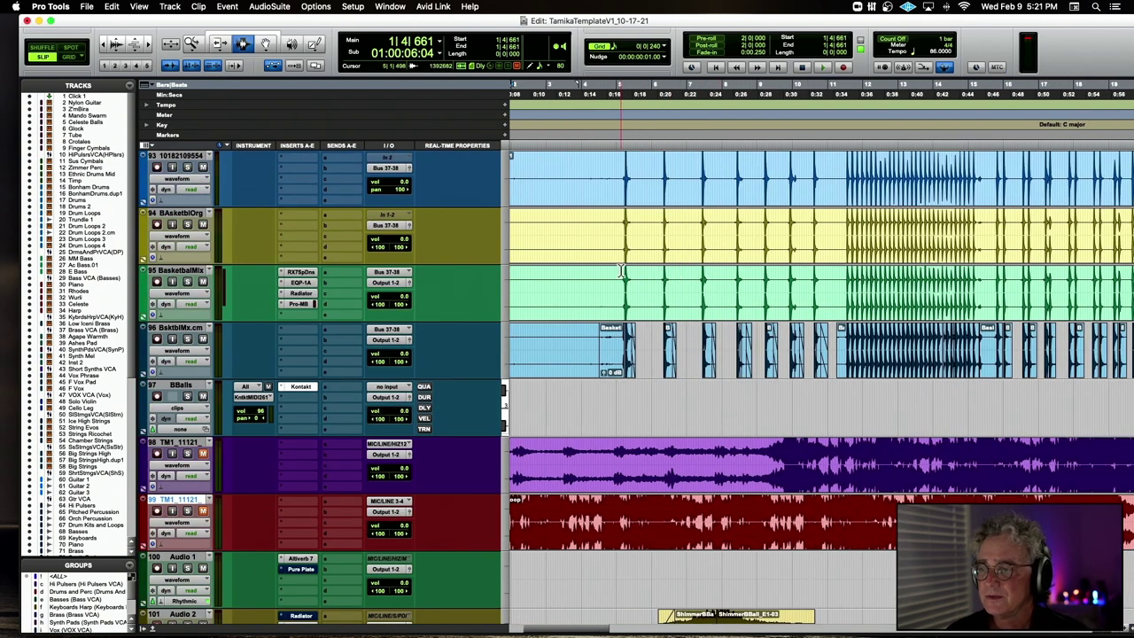
Step: Solo the BAsketblOrg track and try playing it from bar 11, where the fast bounces begin
triple_click(596, 303)
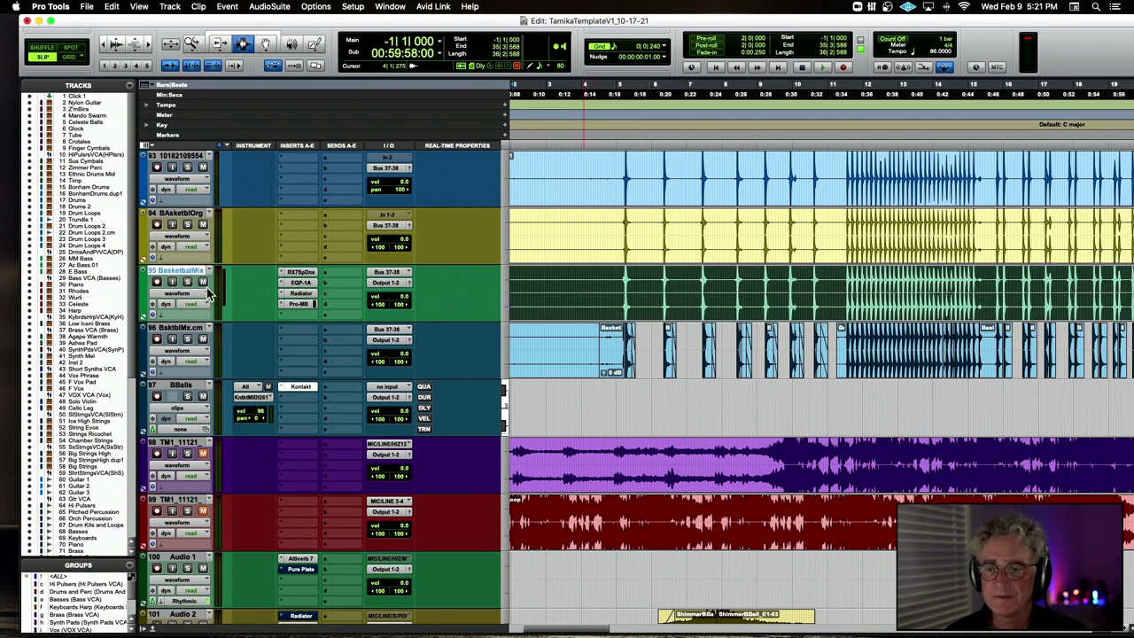
left_click(622, 288)
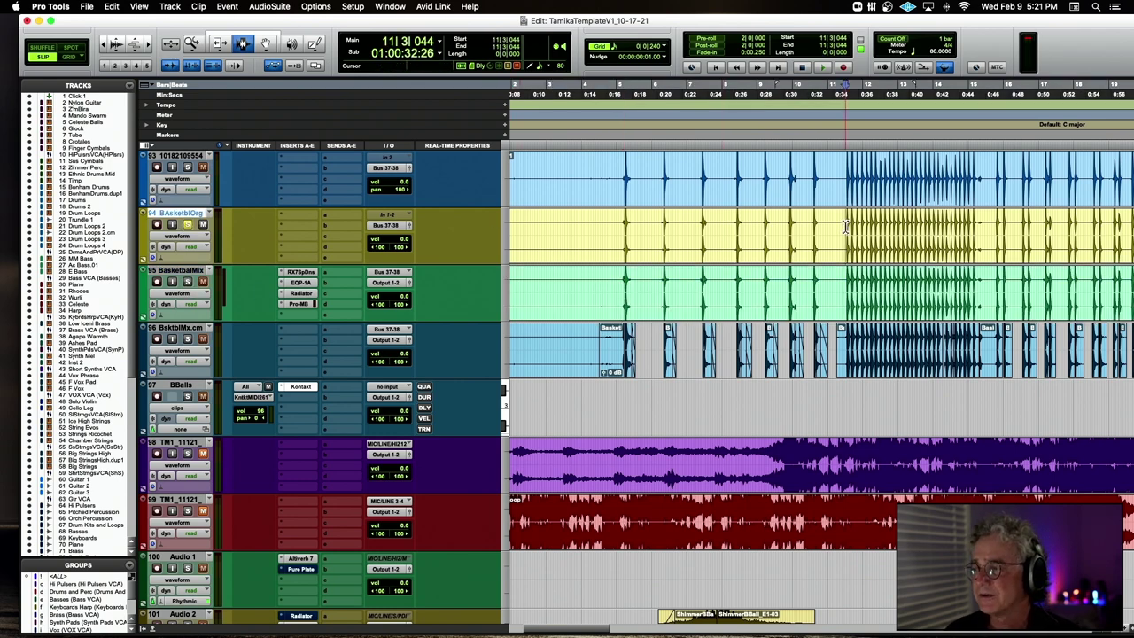
key("space")
key("space")
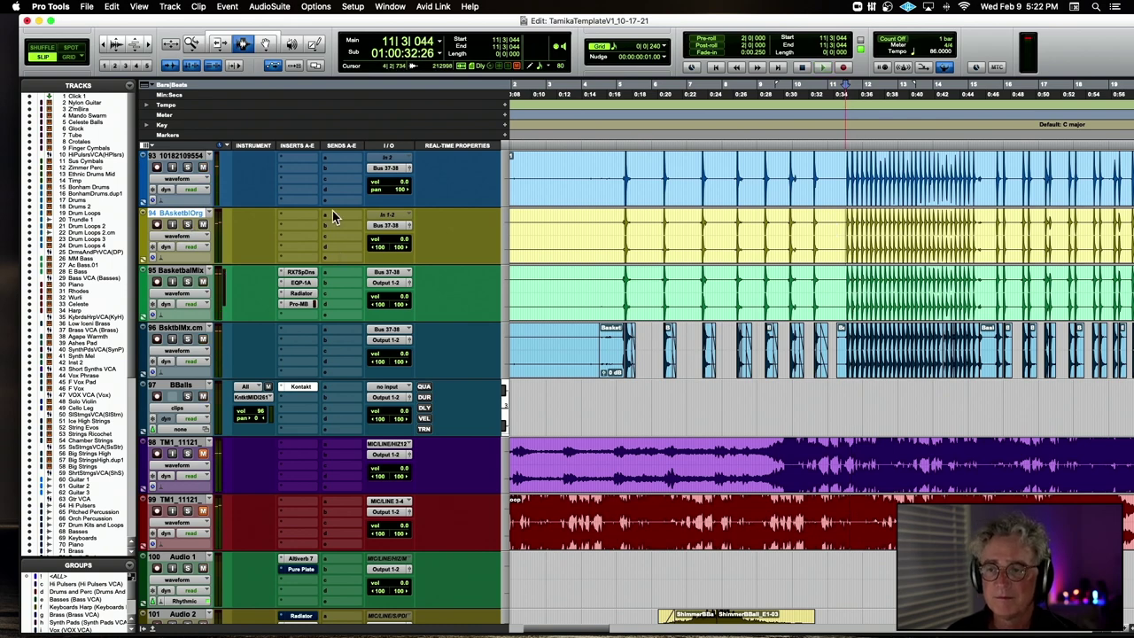
Step: Route the BAsketblOrg track to Output 1-2 and play its fast bounces from bar 11
left_click(379, 227)
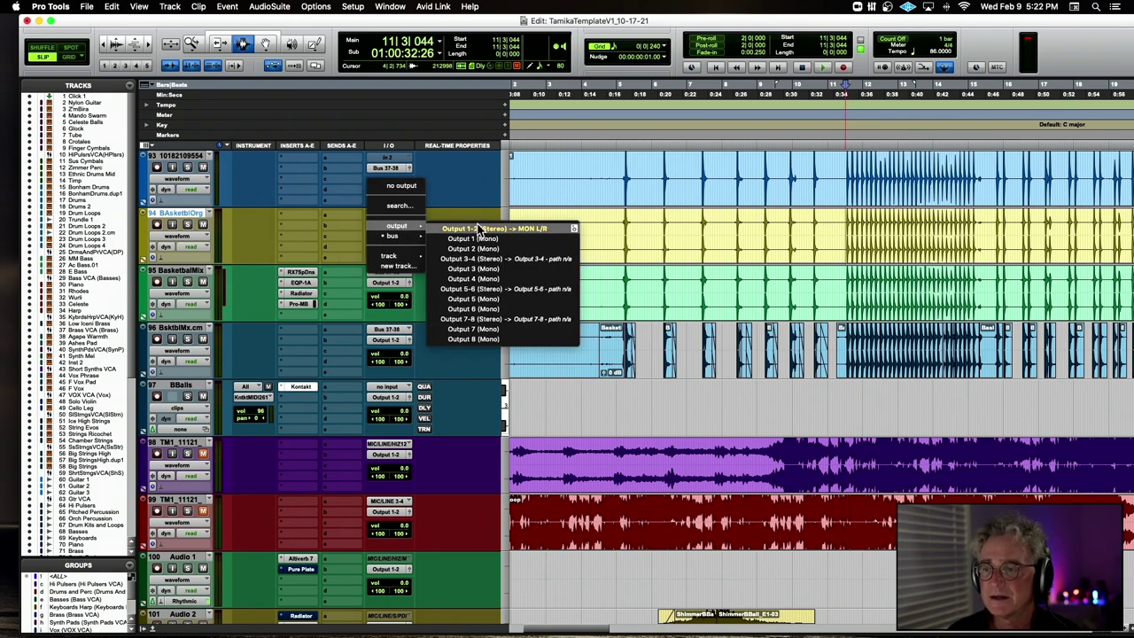
key("Escape")
key("space")
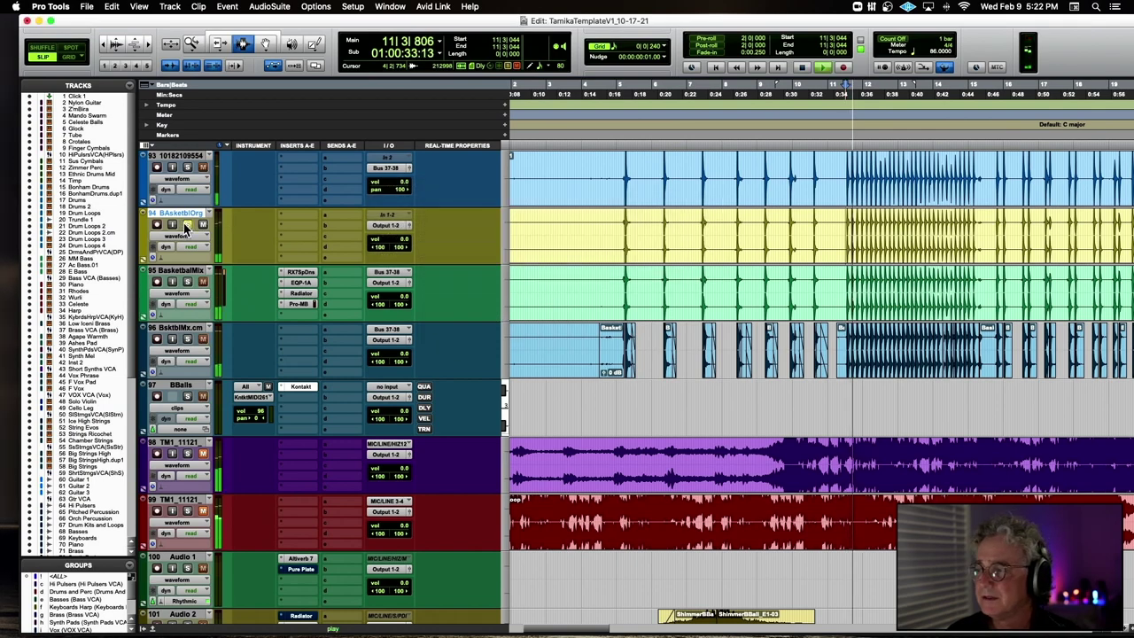
key("super+bracketright")
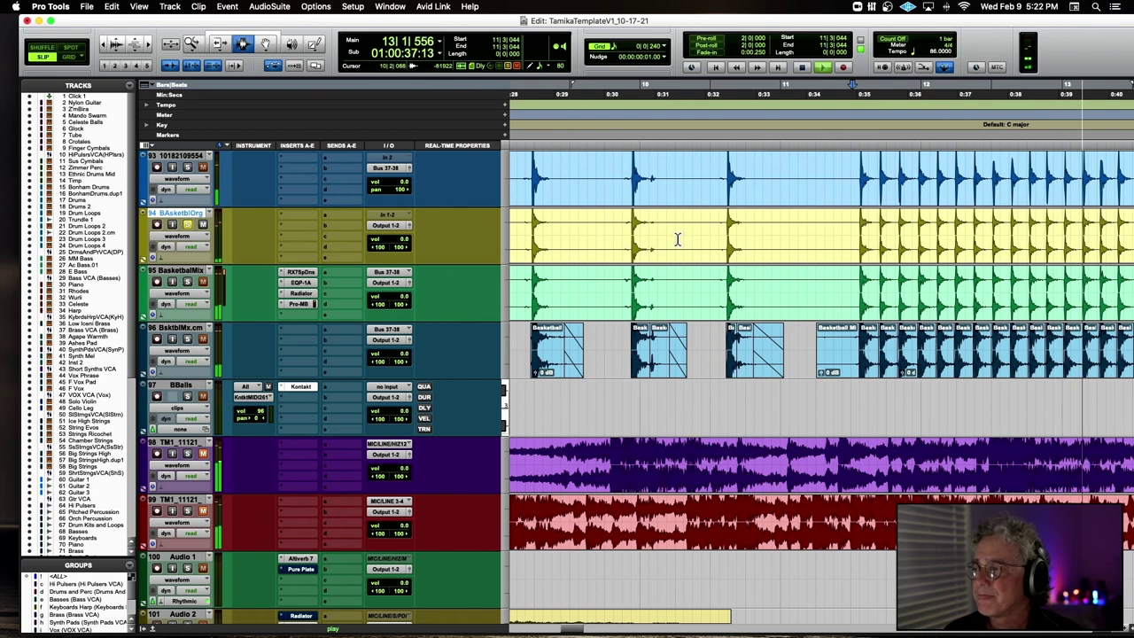
key("space")
Step: Play the separate, slower bounces on the soloed BAsketblOrg track from bar 8
scroll(677, 239, "left", 3)
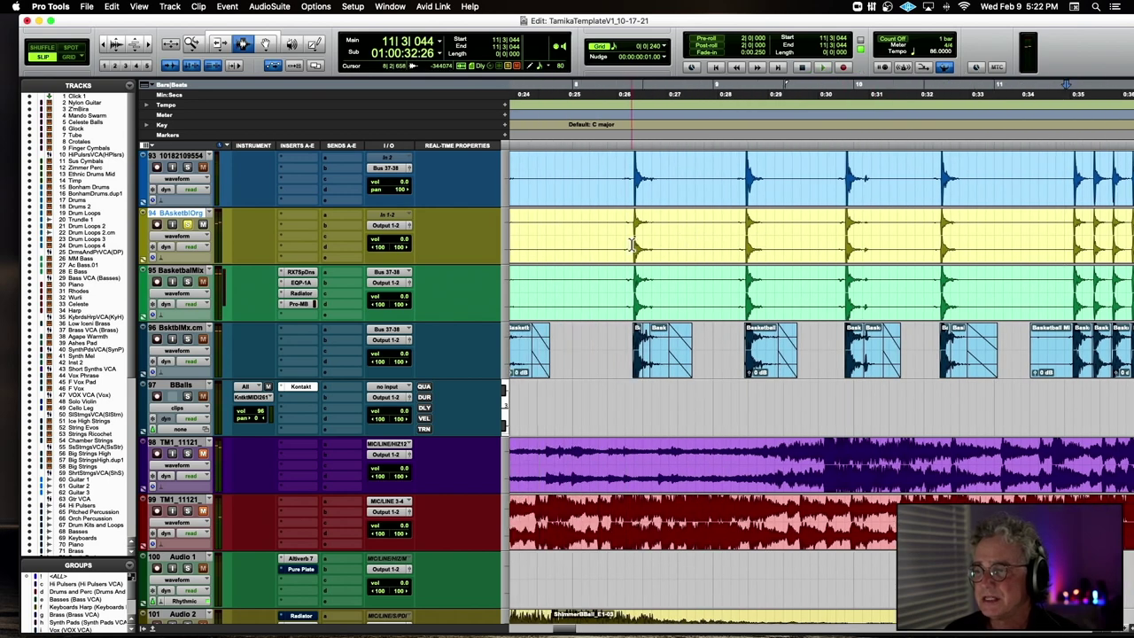
key("space")
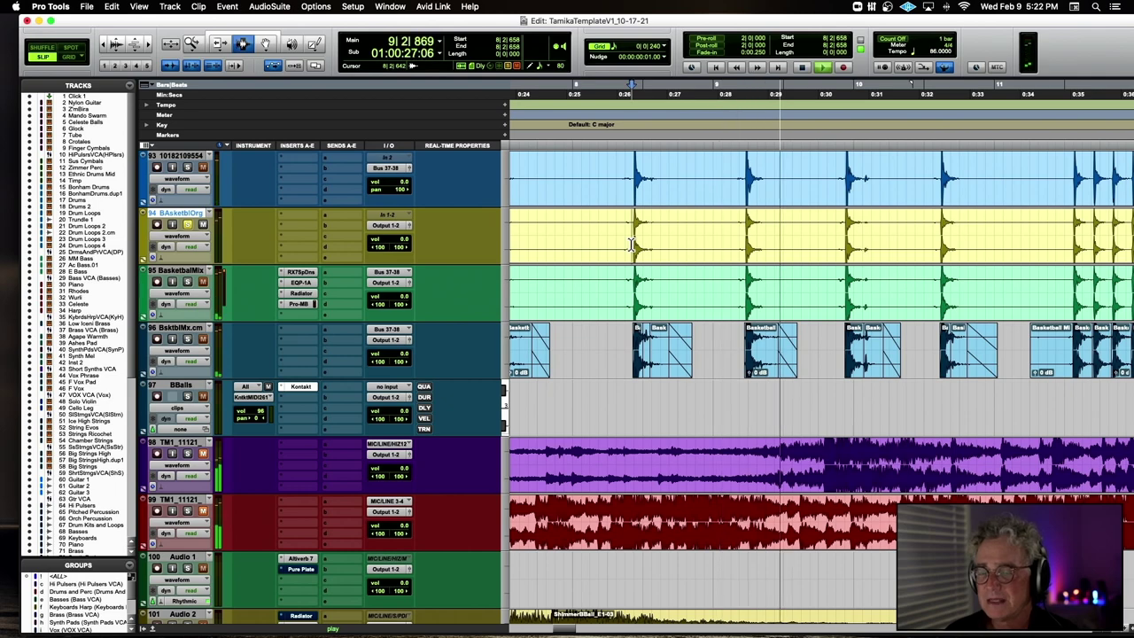
scroll(636, 244, "down", 2)
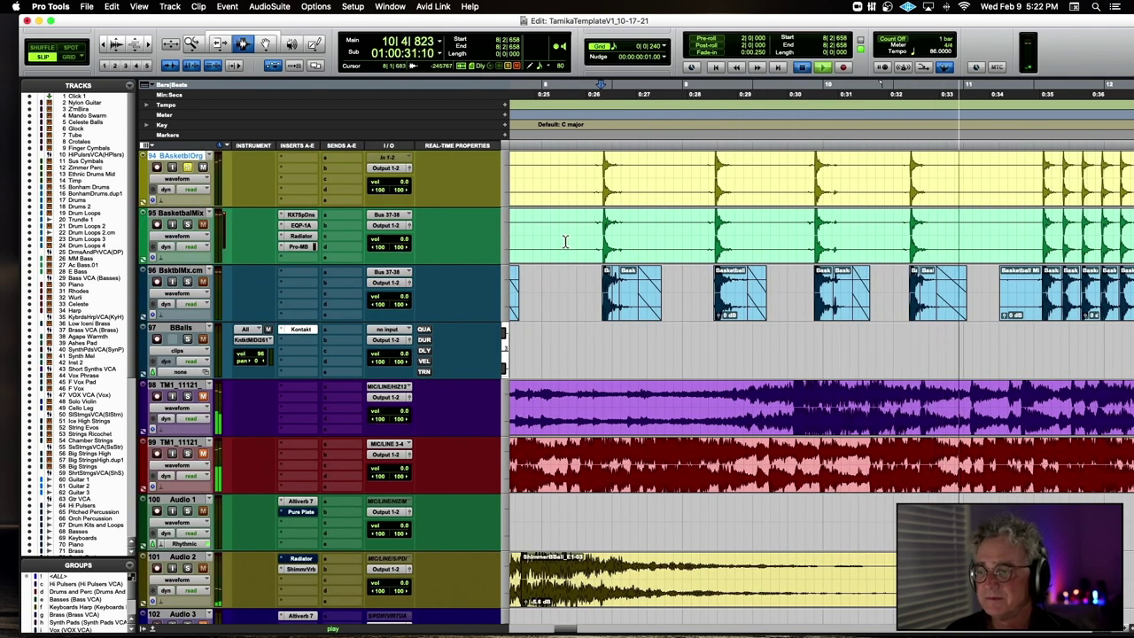
key("space")
Step: Solo the edited BsktblMx.cm track and play its bounces from bar 8 and from bar 11
scroll(323, 237, "up", 2)
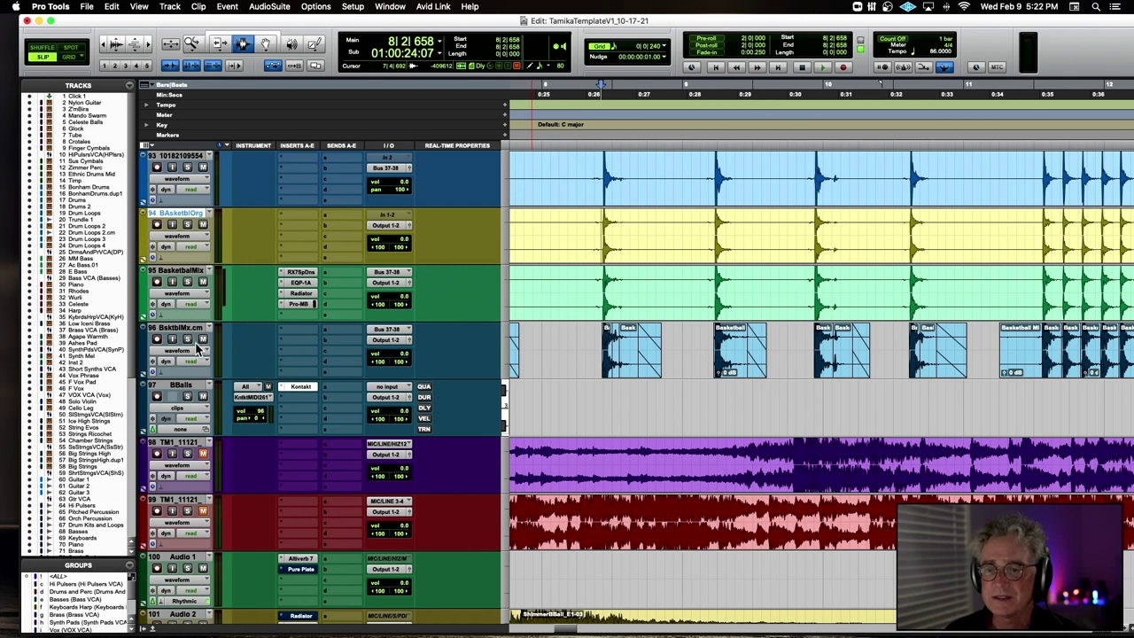
key("space")
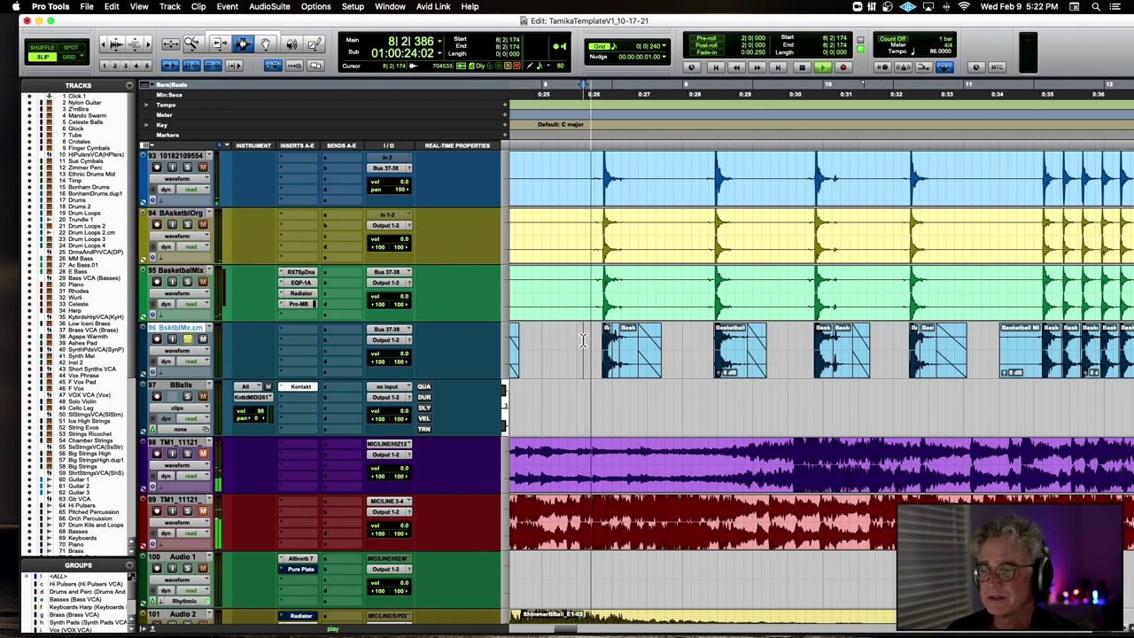
key("super+bracketleft")
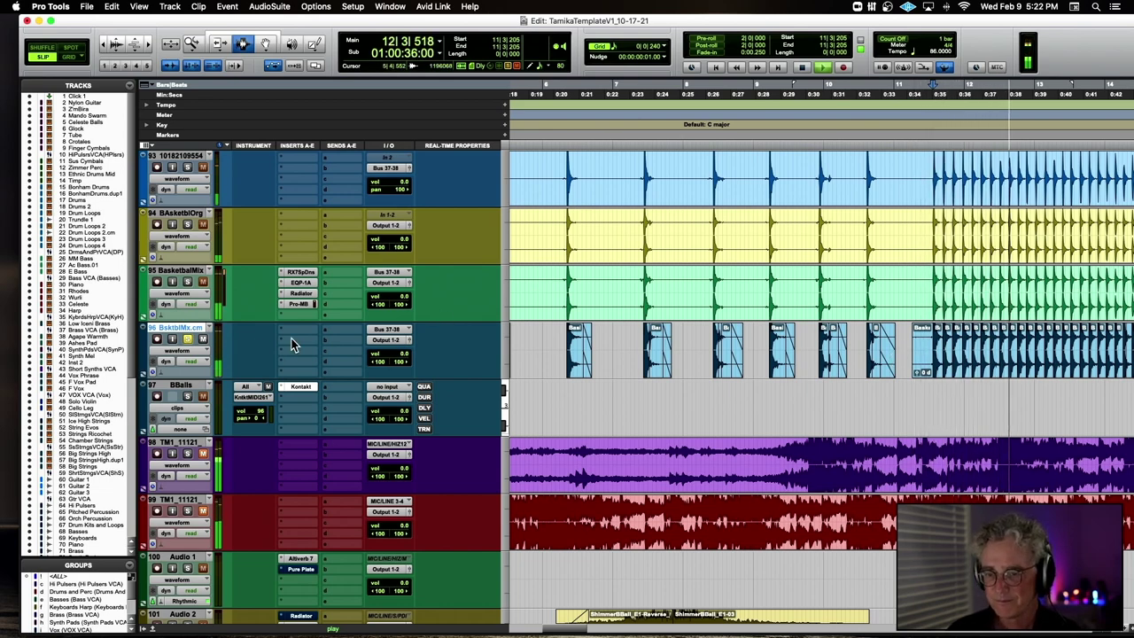
key("space")
Step: Solo the Audio 2 track, select its ShimmerBBall_E1-03 clip and play the clip twice
scroll(437, 339, "down", 5)
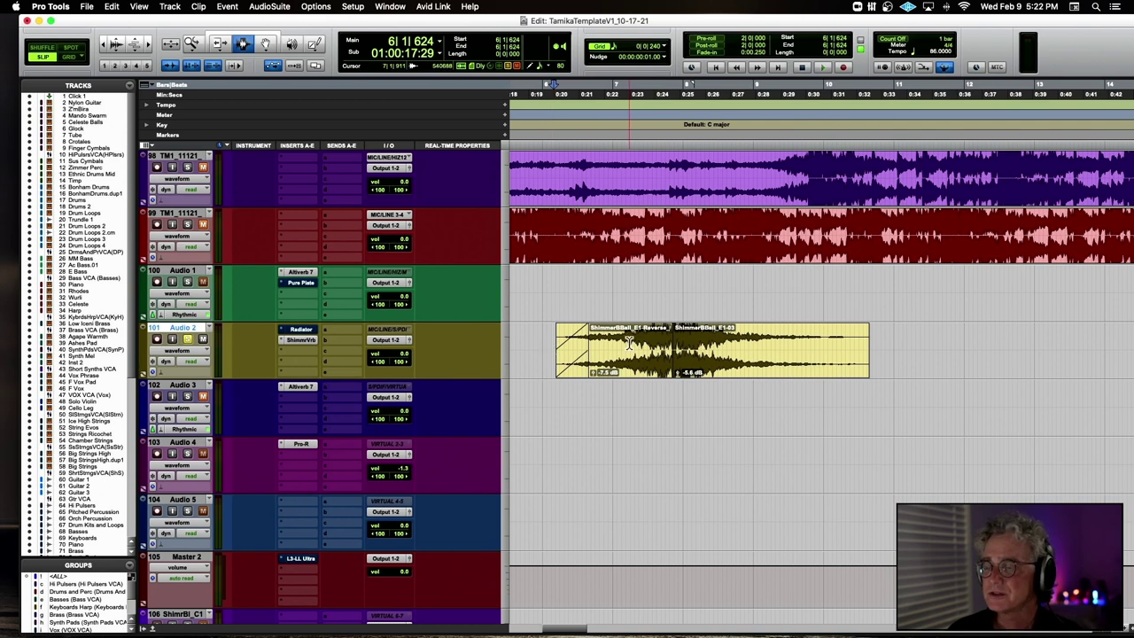
double_click(685, 342)
key("space")
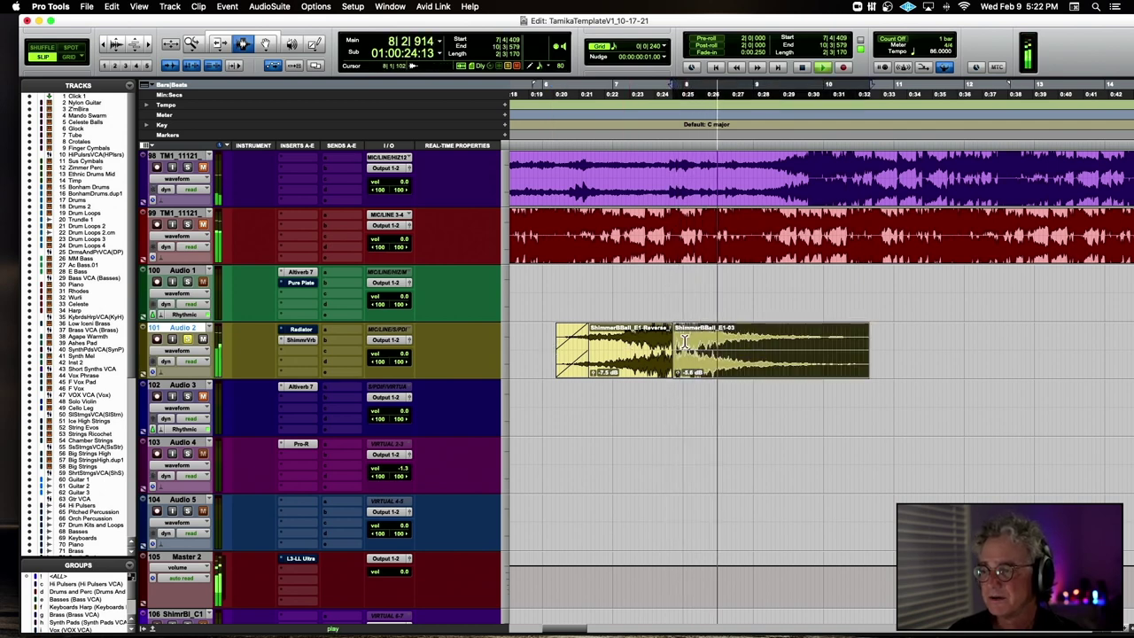
key("space")
scroll(221, 341, "up", 5)
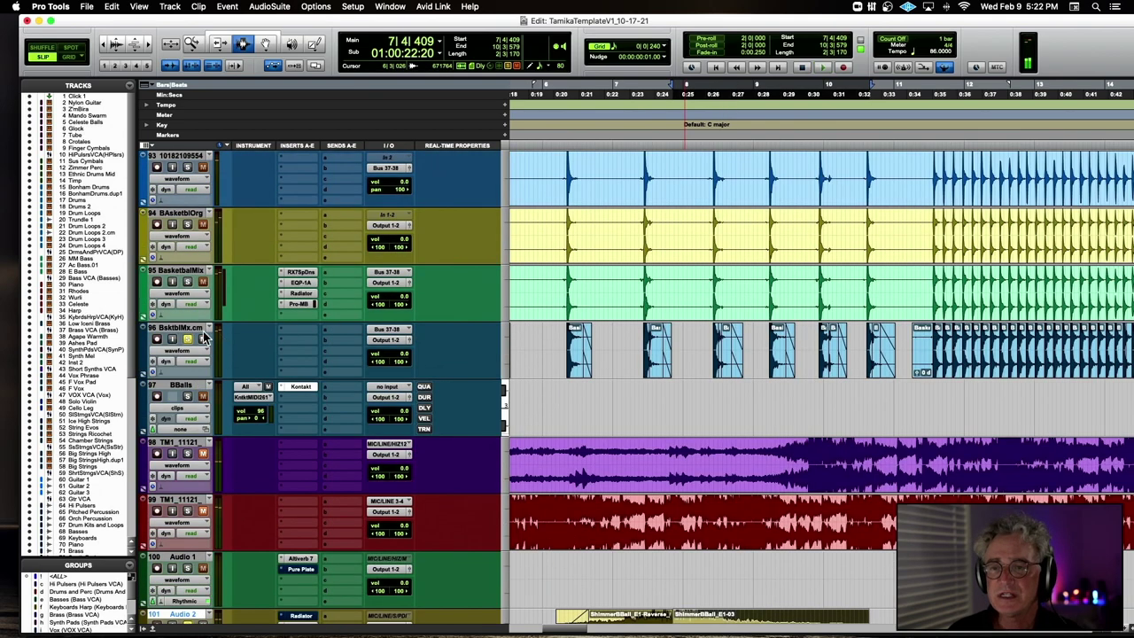
scroll(764, 405, "down", 4)
key("space")
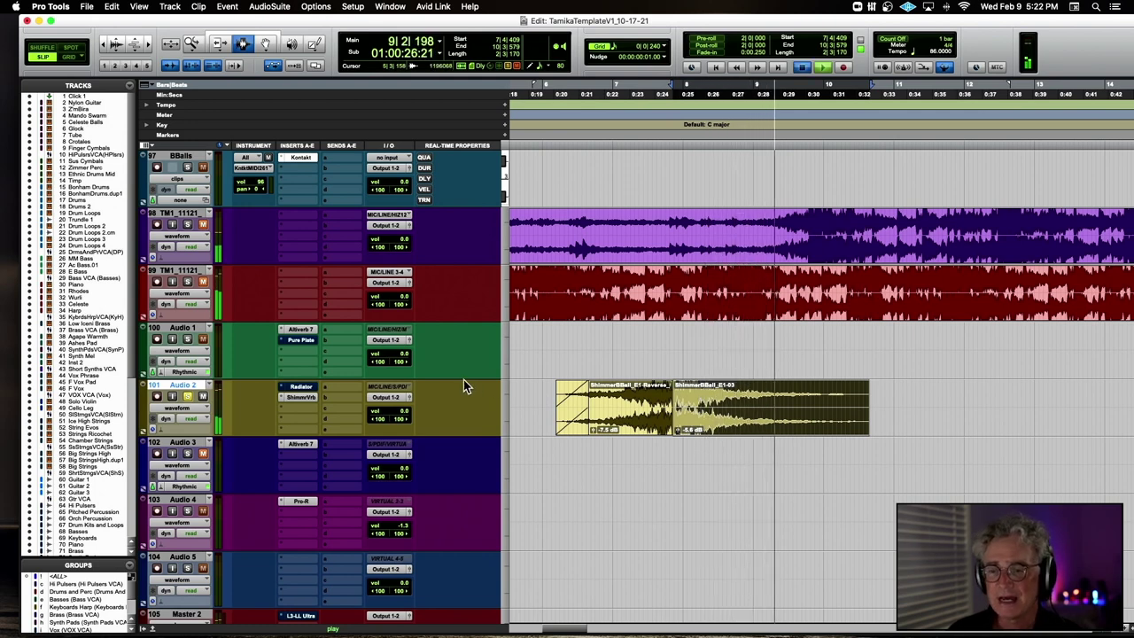
key("space")
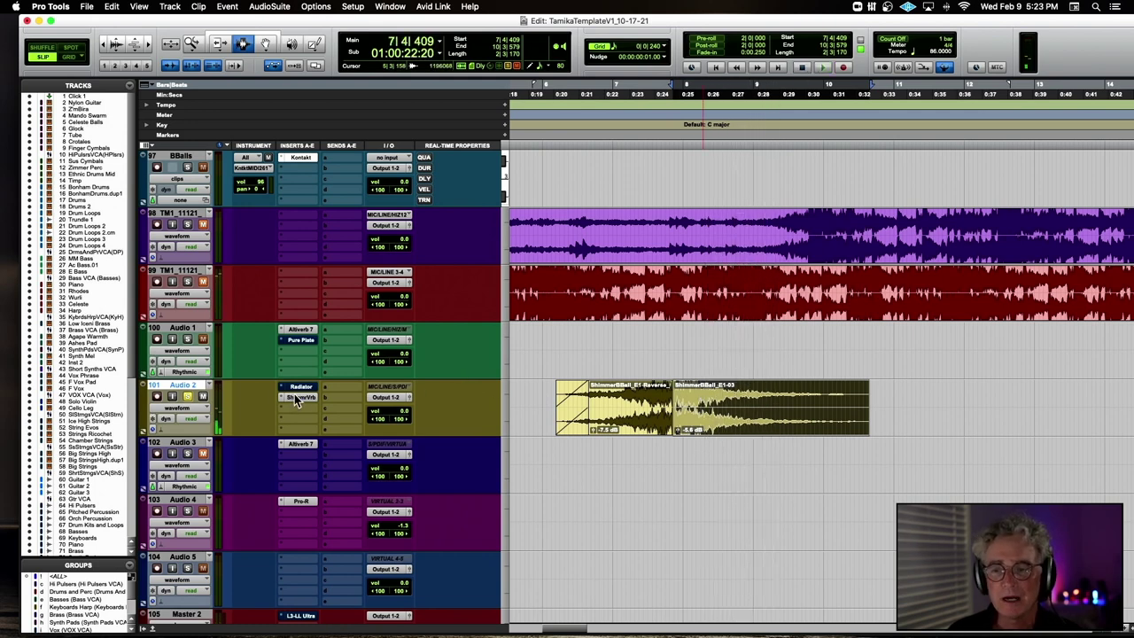
Step: Play the reversed and forward shimmer clips on Audio 2 from bar 6, then place the cursor after the earlier shimmer clip's start
left_click(552, 404)
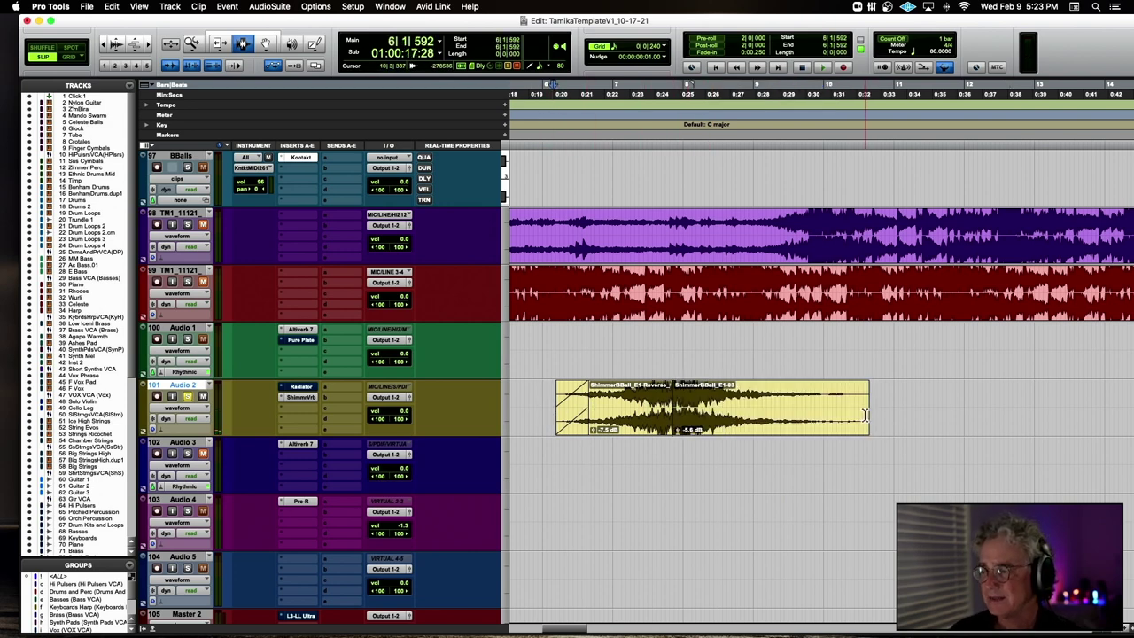
key("space")
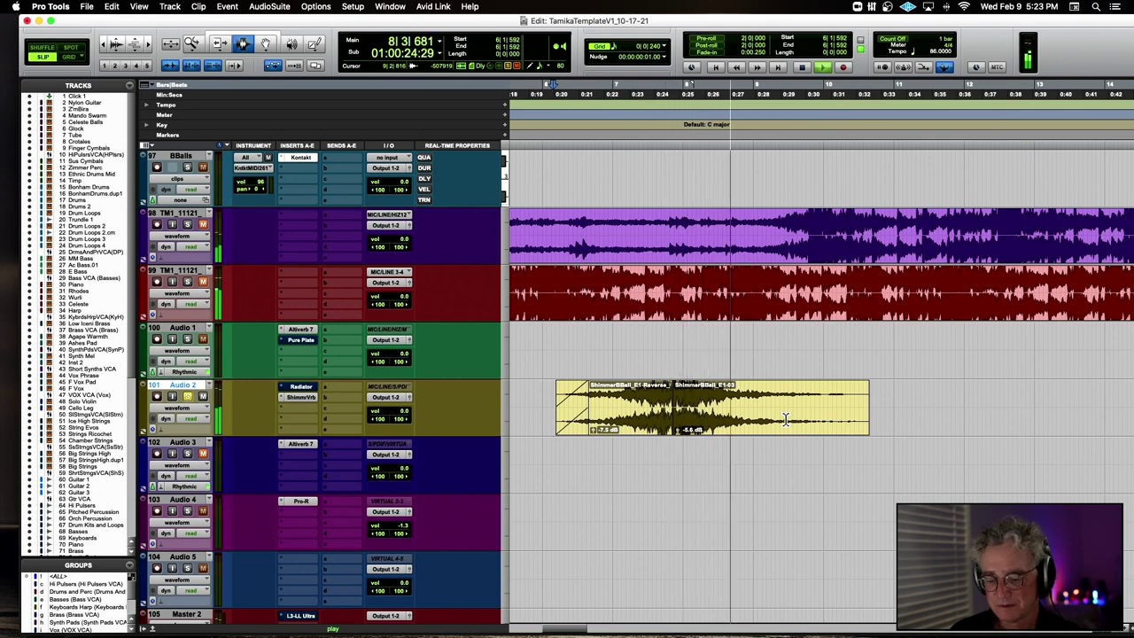
key("super+bracketleft")
scroll(567, 407, "left", 3)
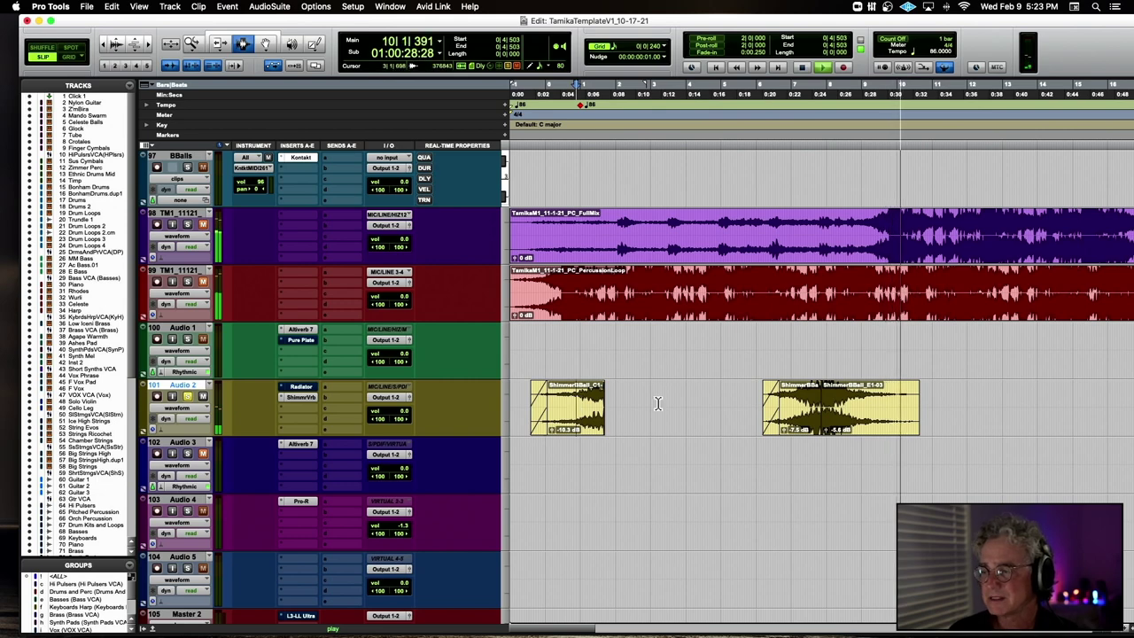
key("space")
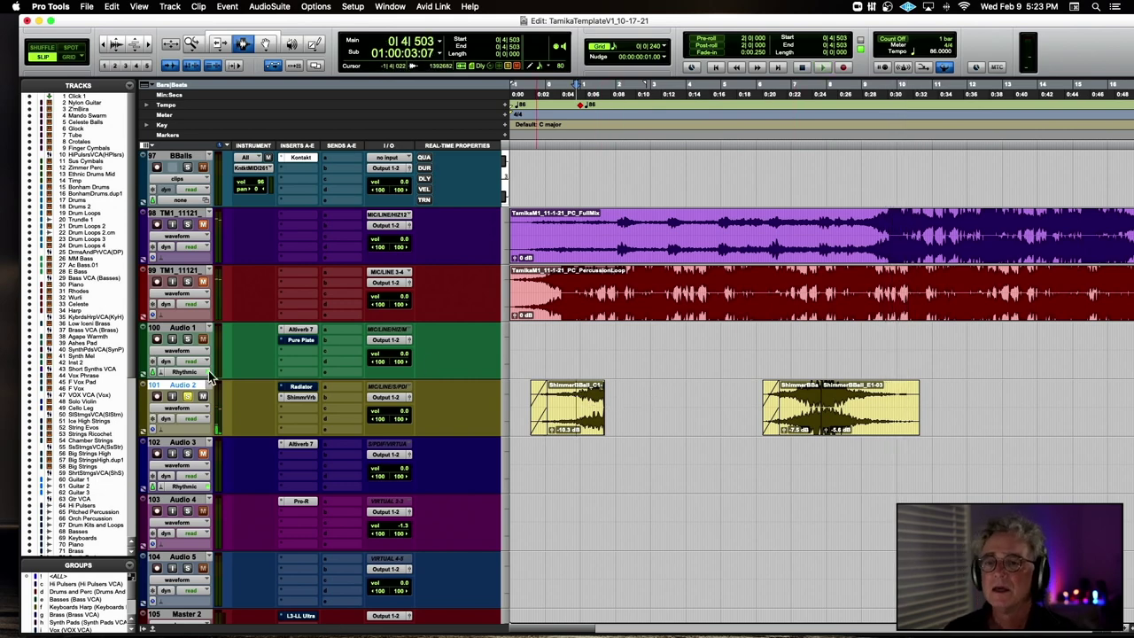
Step: Solo the BBalls instrument track, open its Kontakt plug-in and move the plug-in window slightly aside
scroll(255, 393, "up", 5)
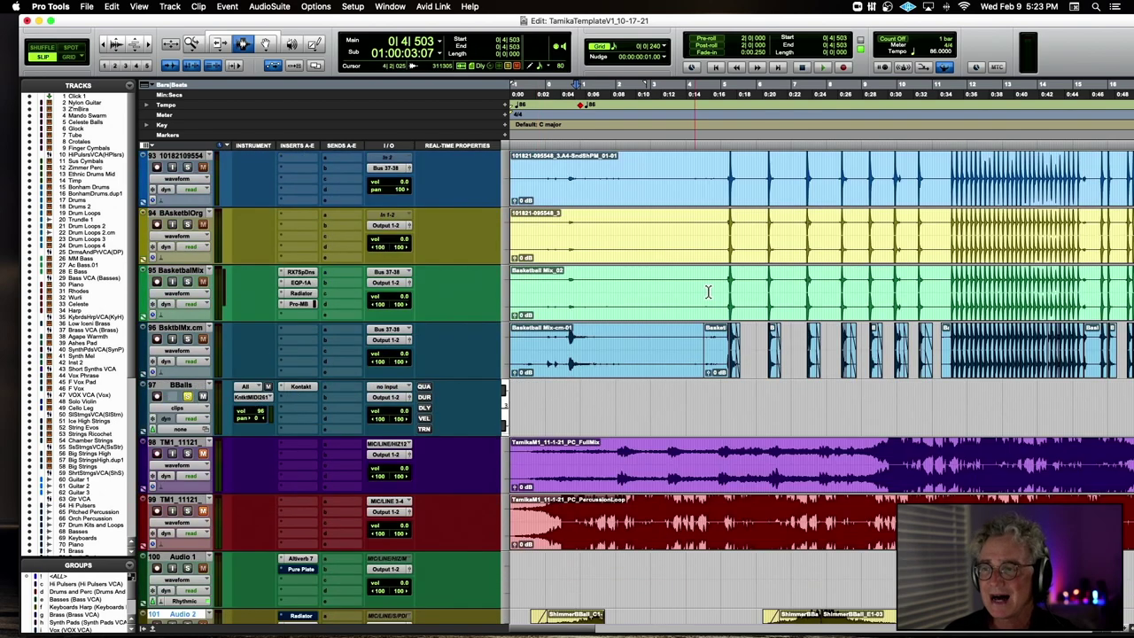
scroll(708, 292, "down", 1)
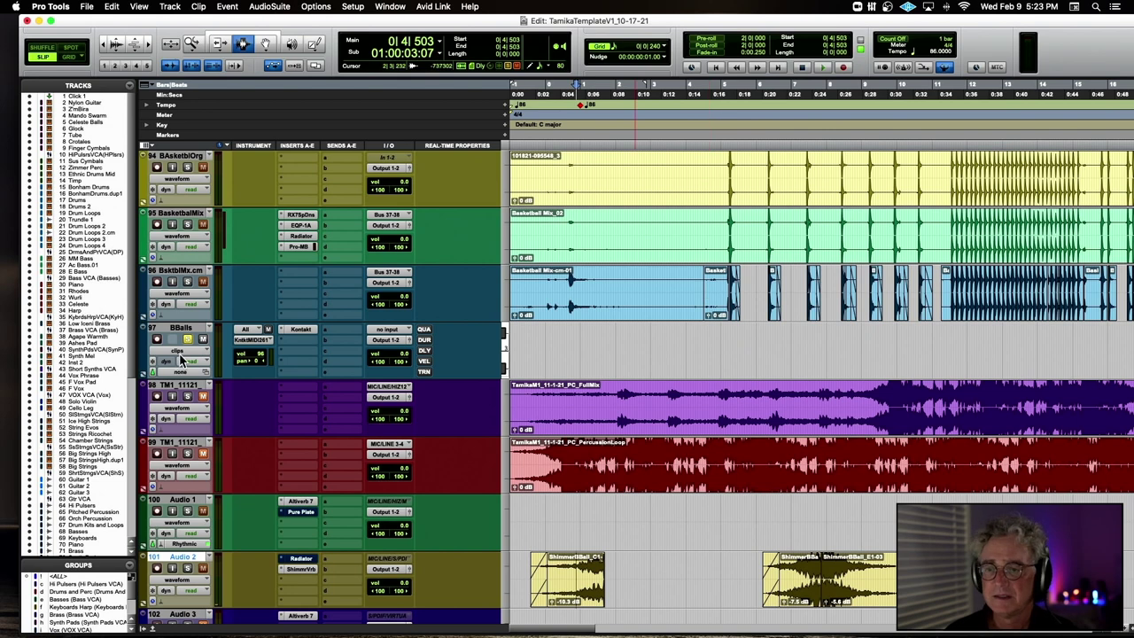
left_click(299, 330)
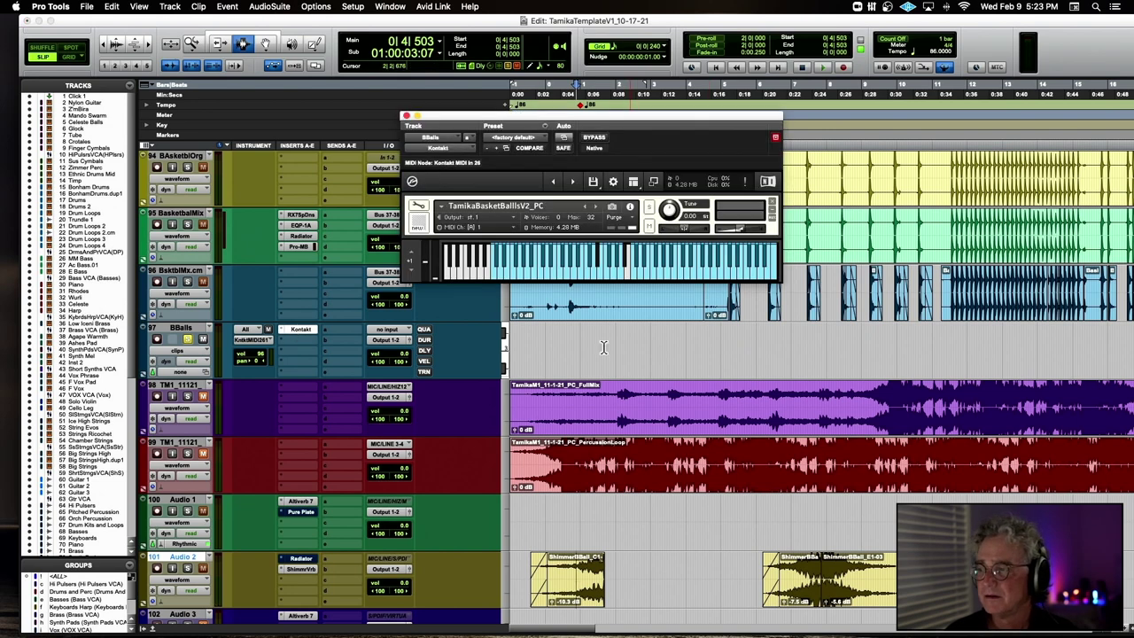
left_click_drag(619, 117, 657, 115)
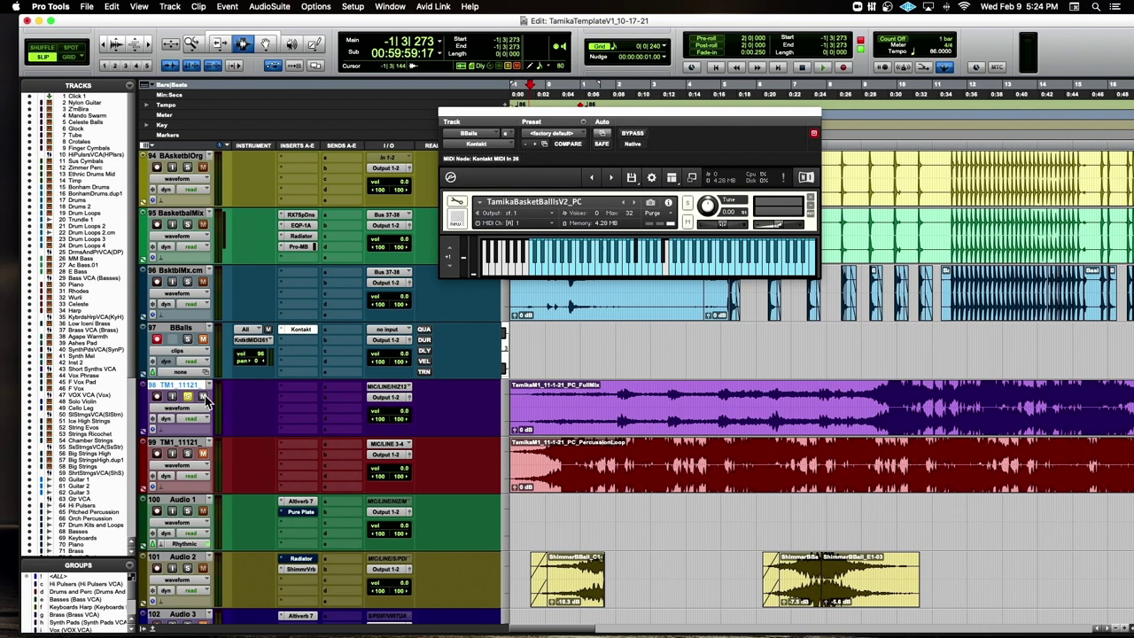
Step: Play the soloed TamikaM1_11-1-21_PC_FullMix track from before the clip's start and enlarge its track height
key("space")
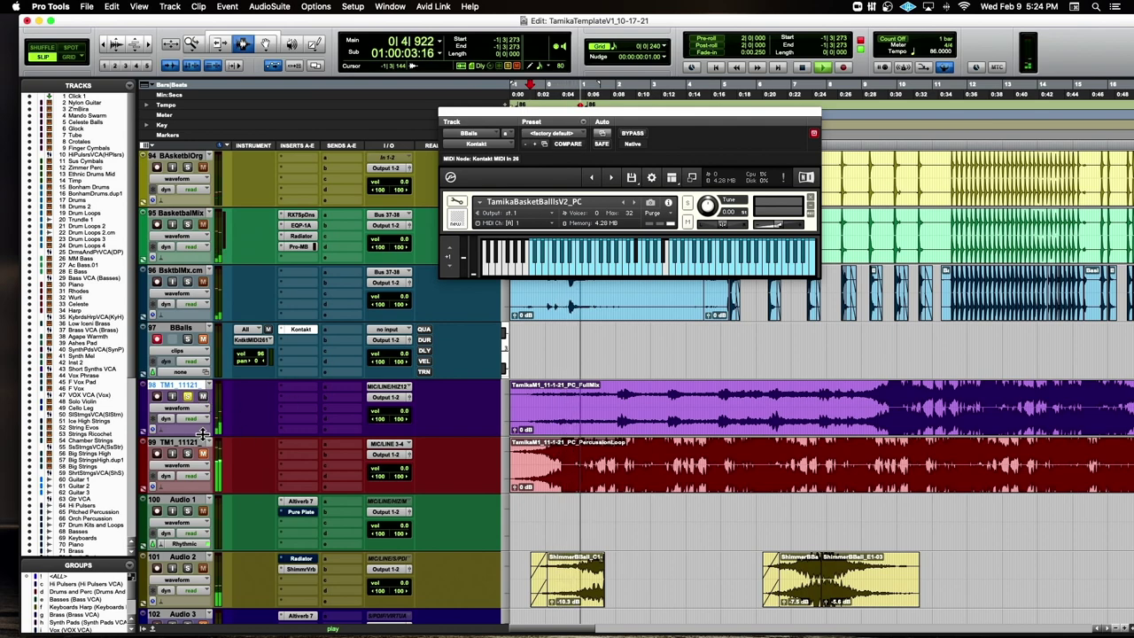
left_click_drag(196, 435, 197, 568)
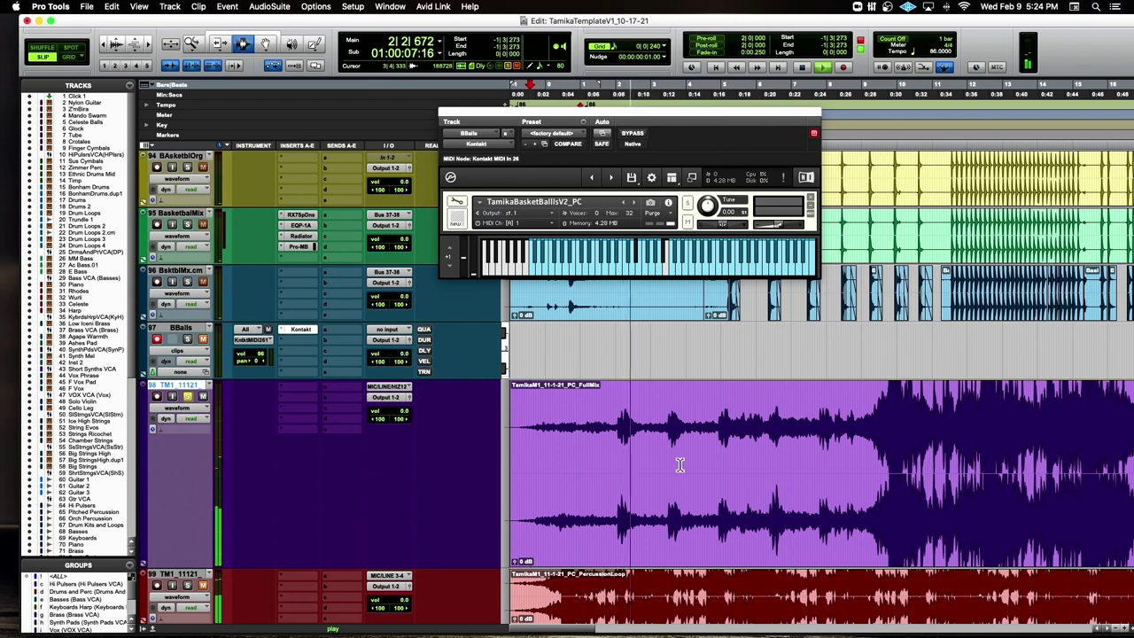
scroll(679, 465, "down", 4)
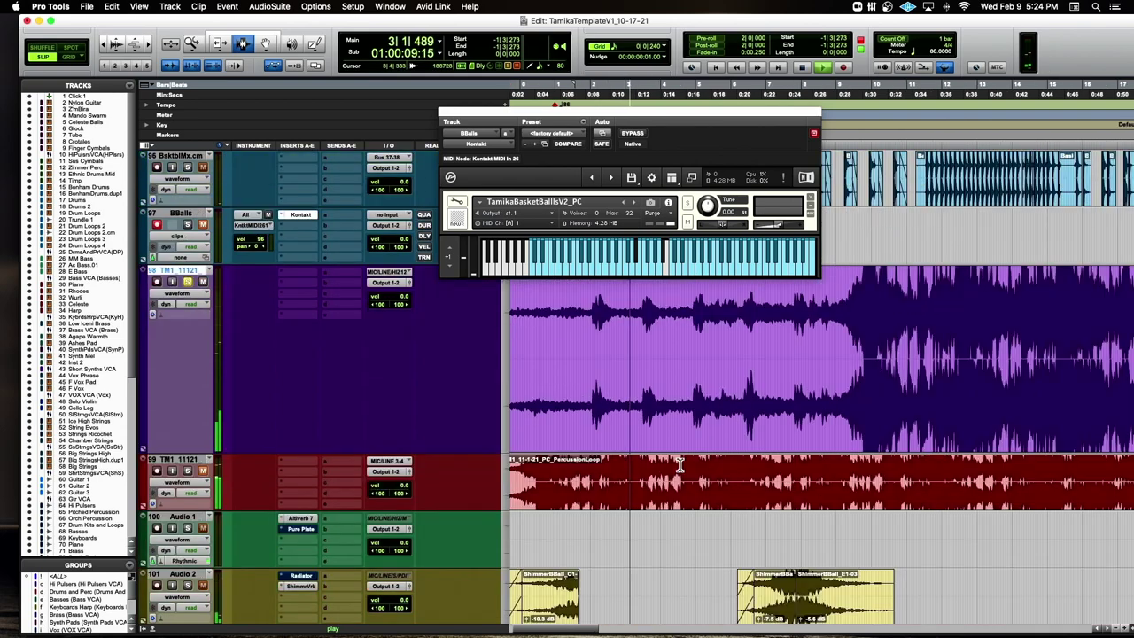
Step: Move the Kontakt window clear of the track area while the full mix plays, and stop playback
left_click_drag(482, 111, 232, 90)
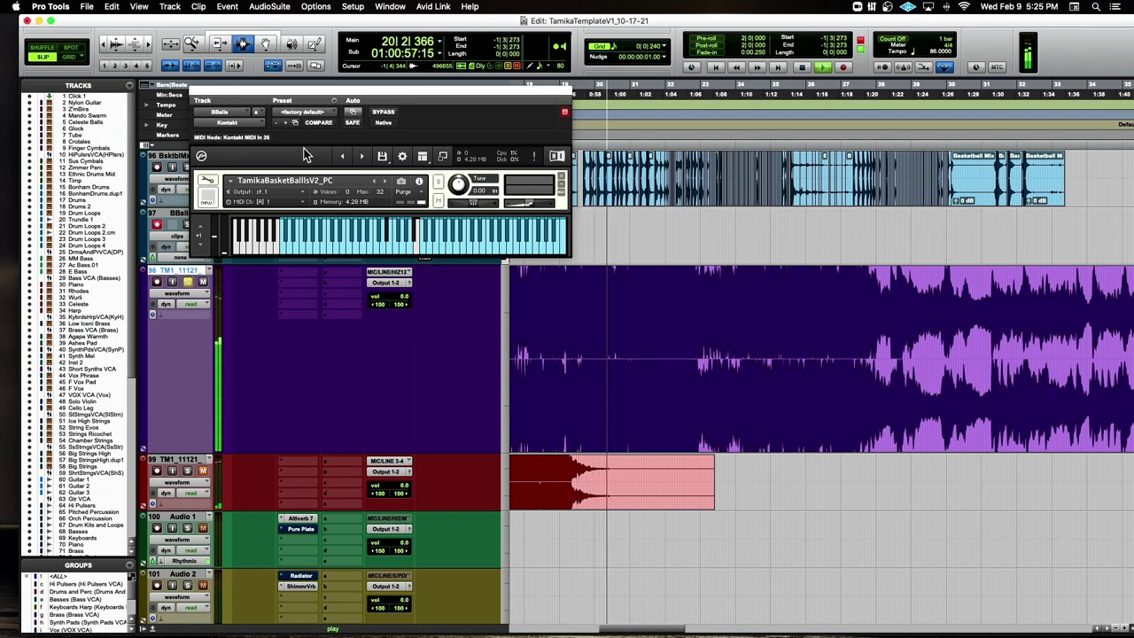
left_click_drag(232, 90, 211, 52)
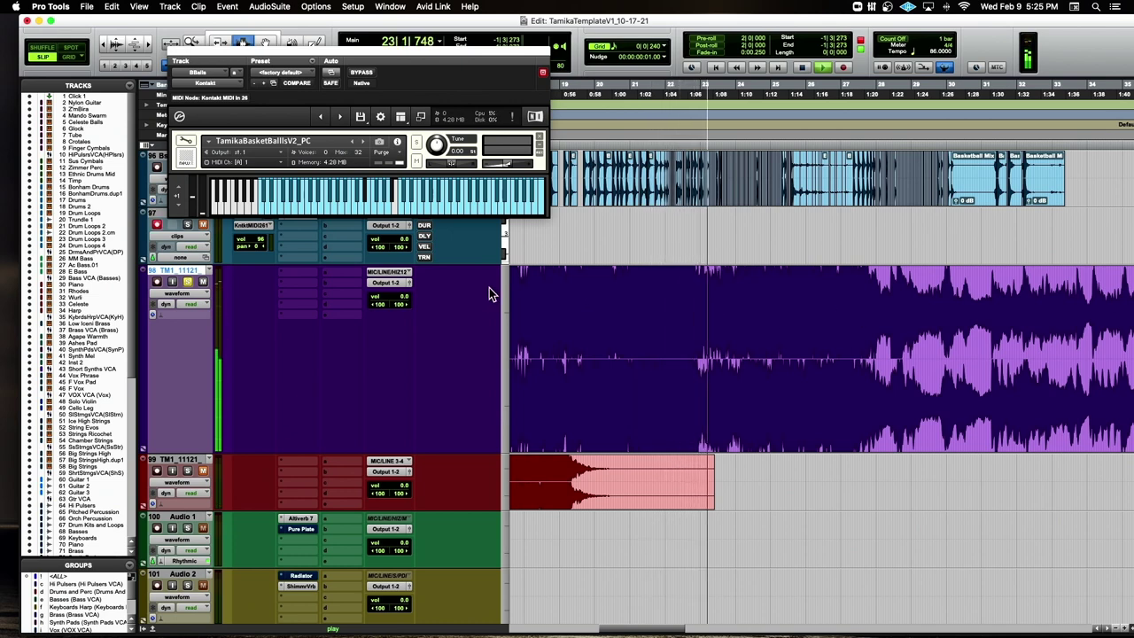
key("space")
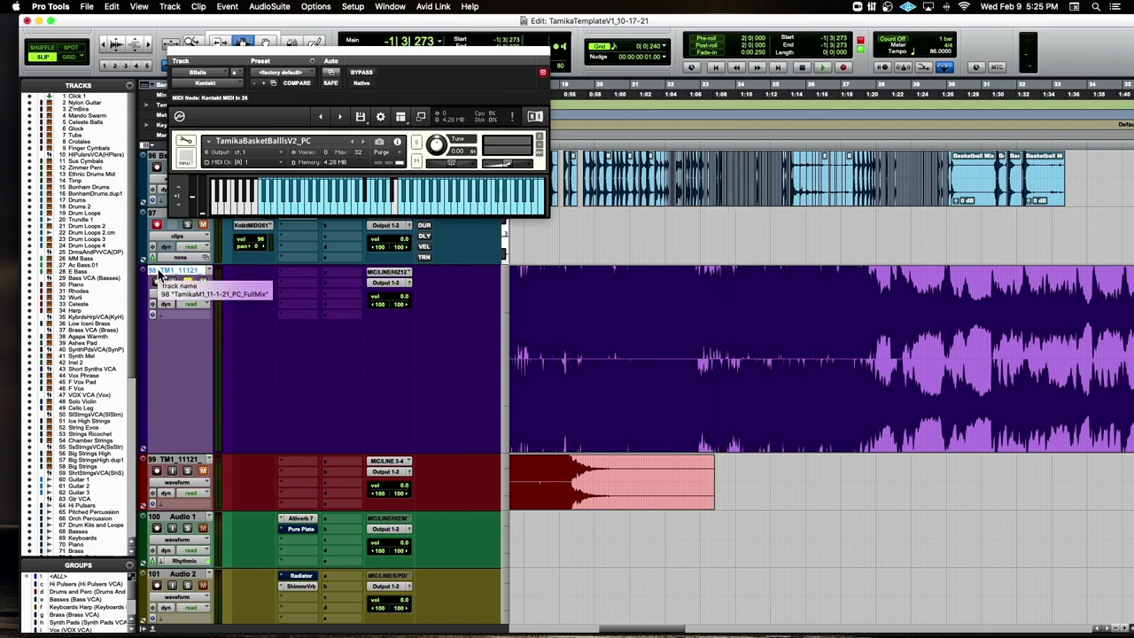
Step: Audition the basketball samples across the Kontakt keyboard and close the plug-in window
scroll(194, 256, "up", 6)
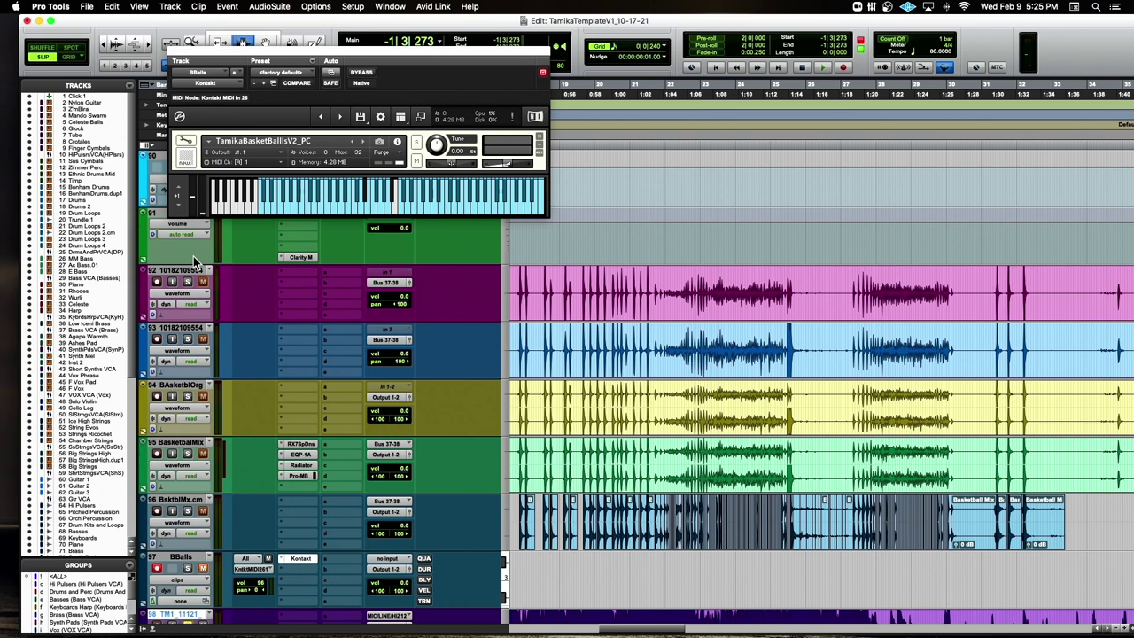
scroll(193, 256, "down", 6)
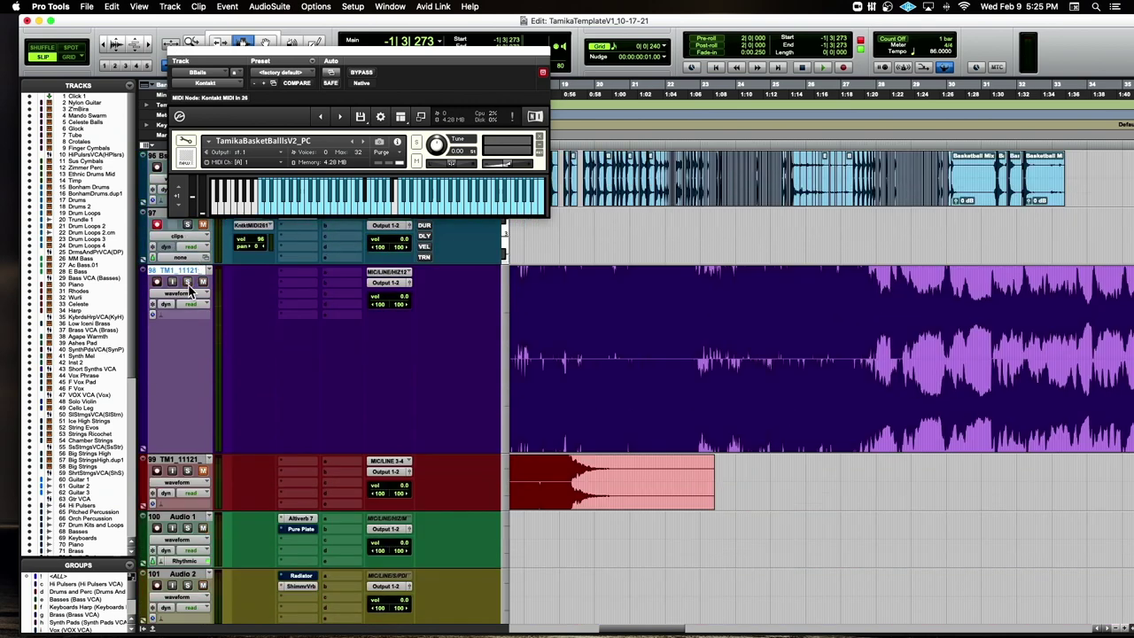
left_click(291, 205)
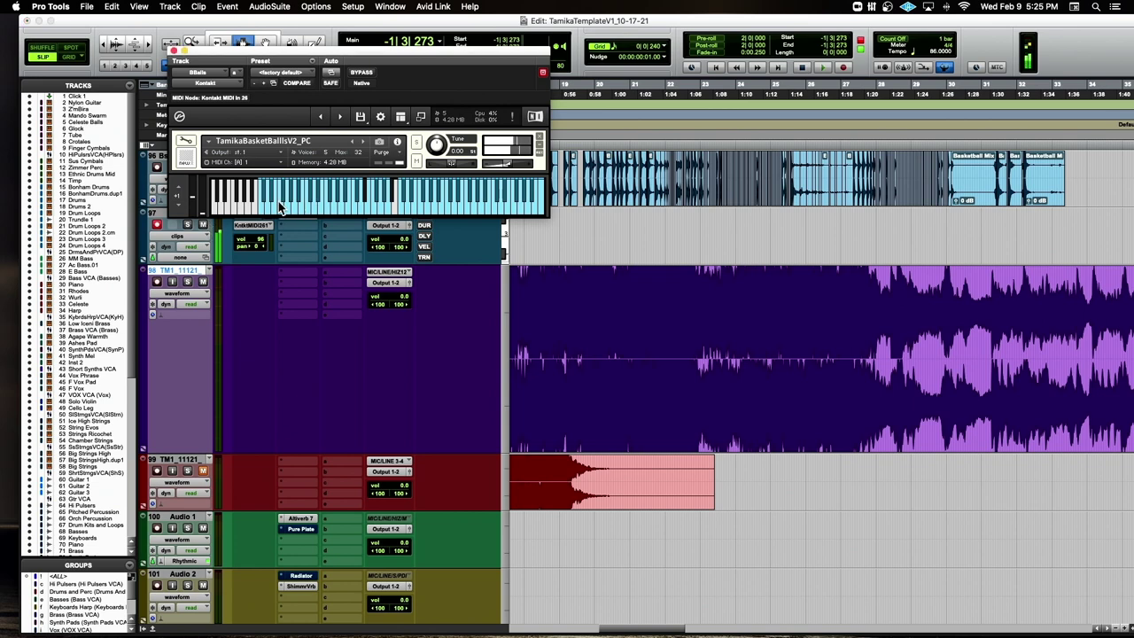
left_click_drag(265, 202, 492, 207)
left_click(172, 52)
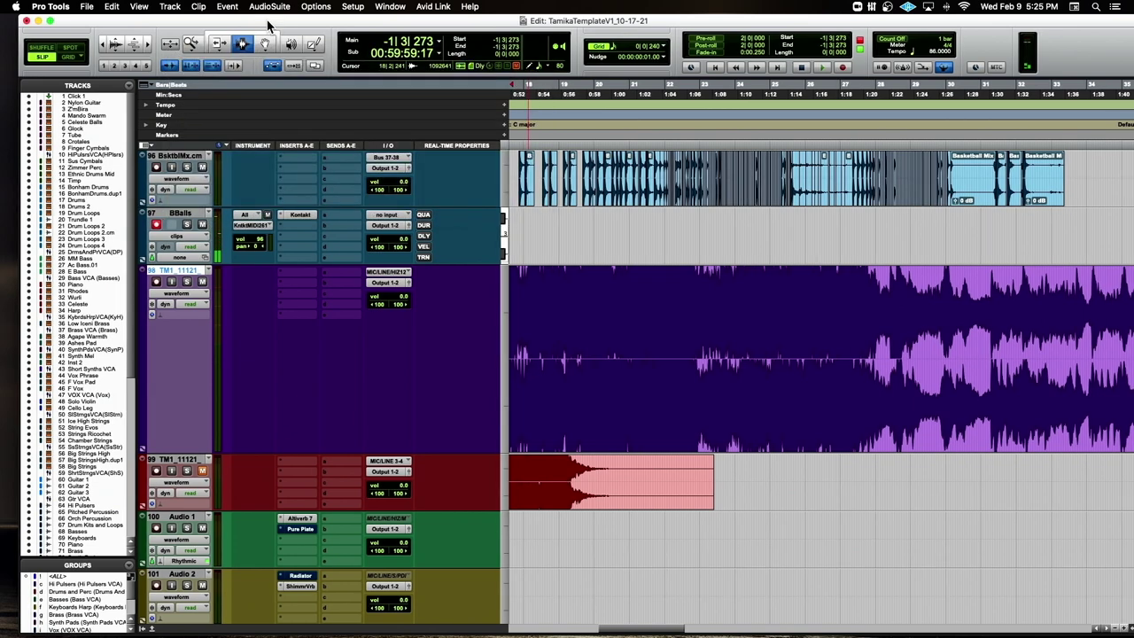
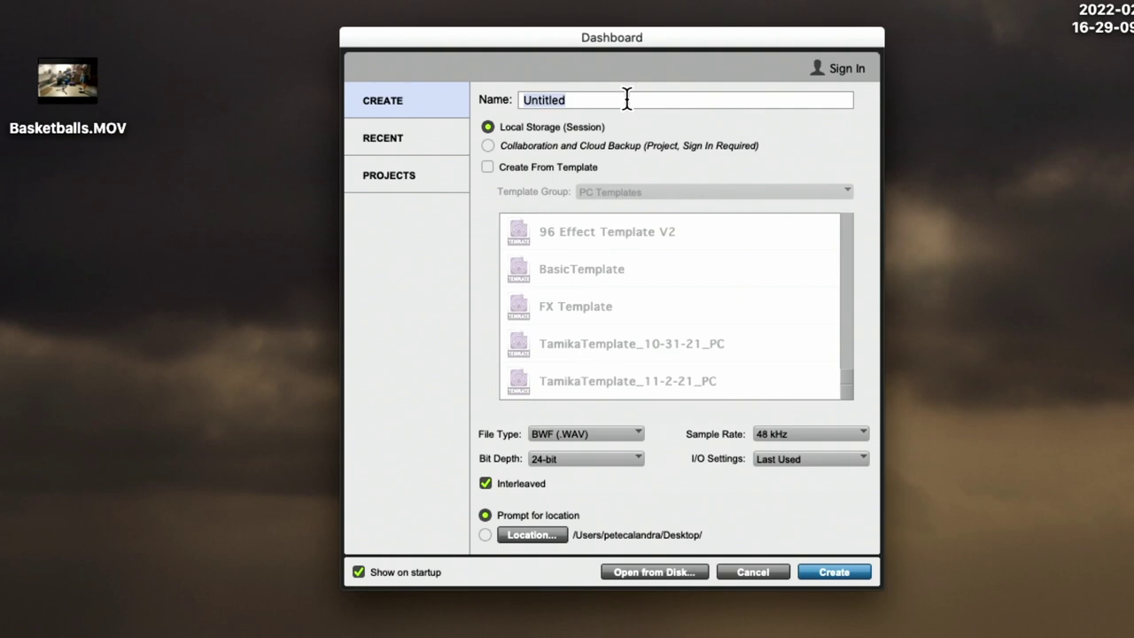
Step: Name the new session AllTheThings_2-9-22_PC and highlight the date part of the name
type("All")
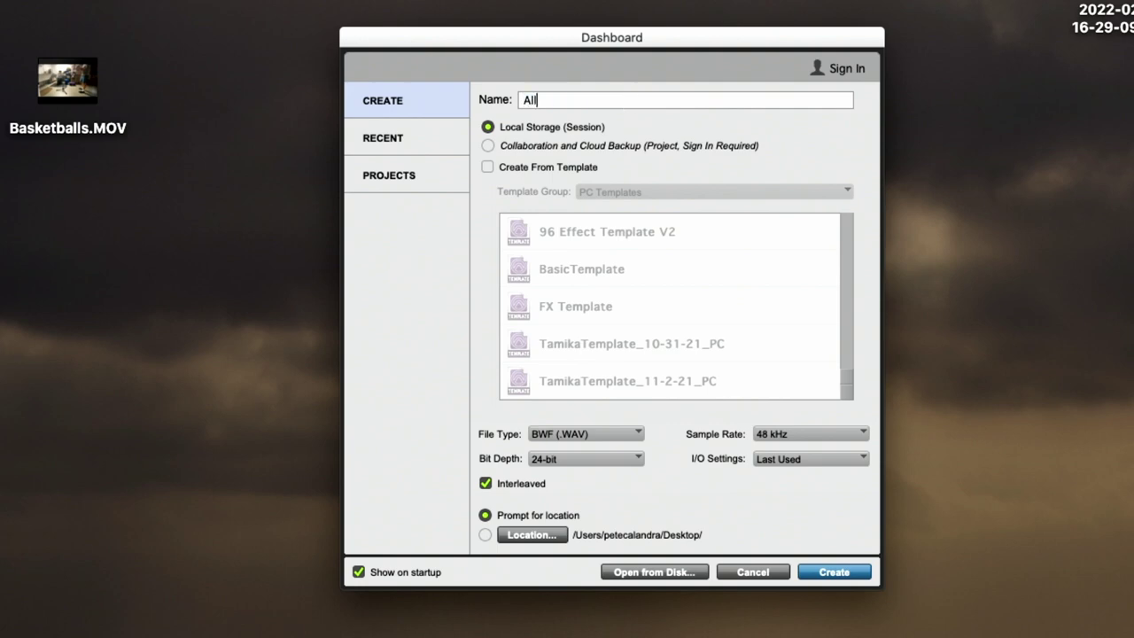
type("TheThing")
type("s_2-9-22_PC")
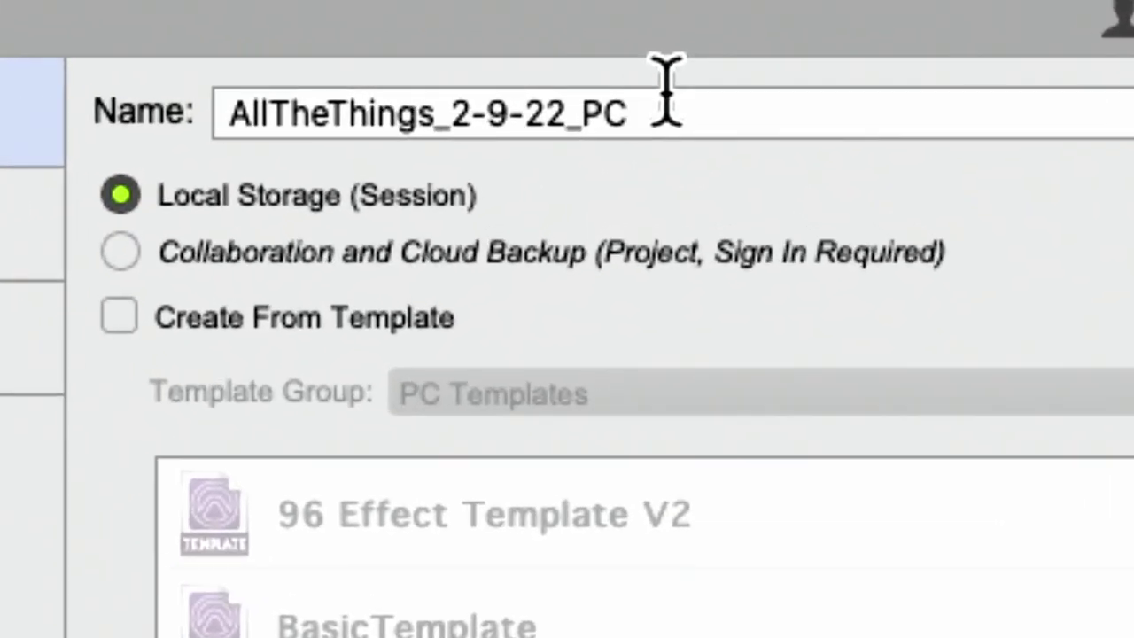
left_click_drag(228, 115, 568, 124)
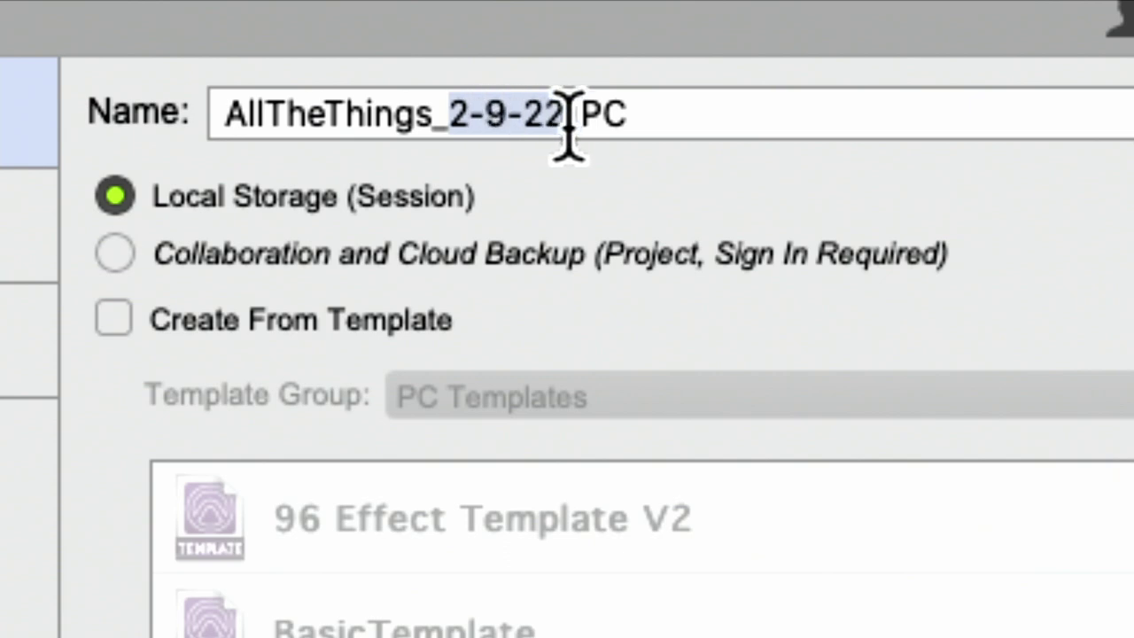
left_click(484, 119)
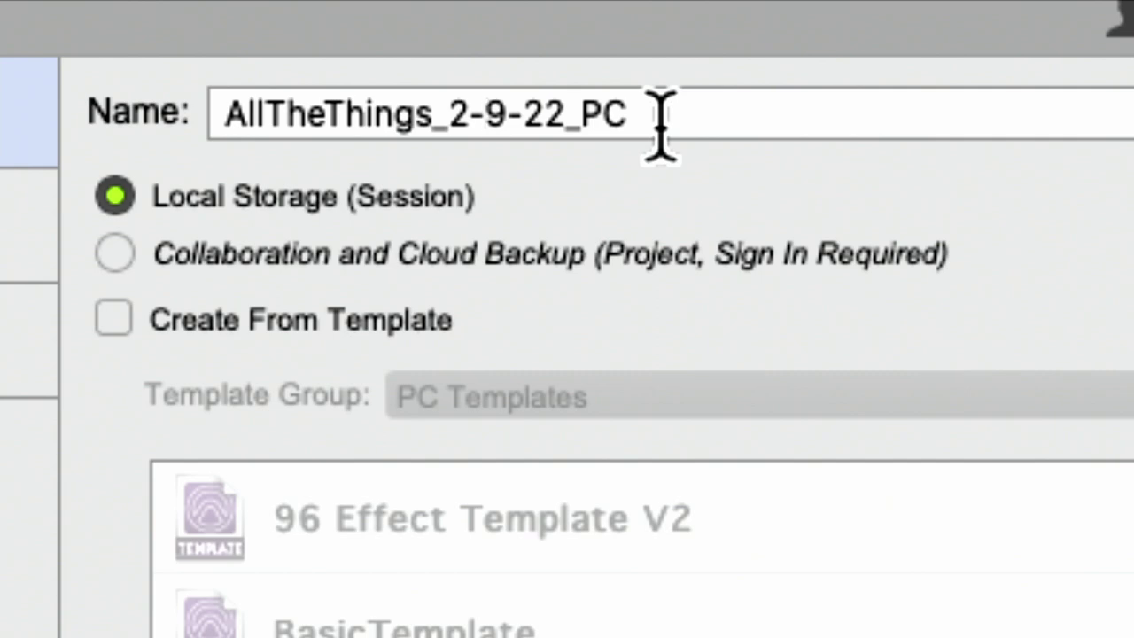
Step: Capture a screenshot of the session name field and cancel the second capture
key("super+shift+4")
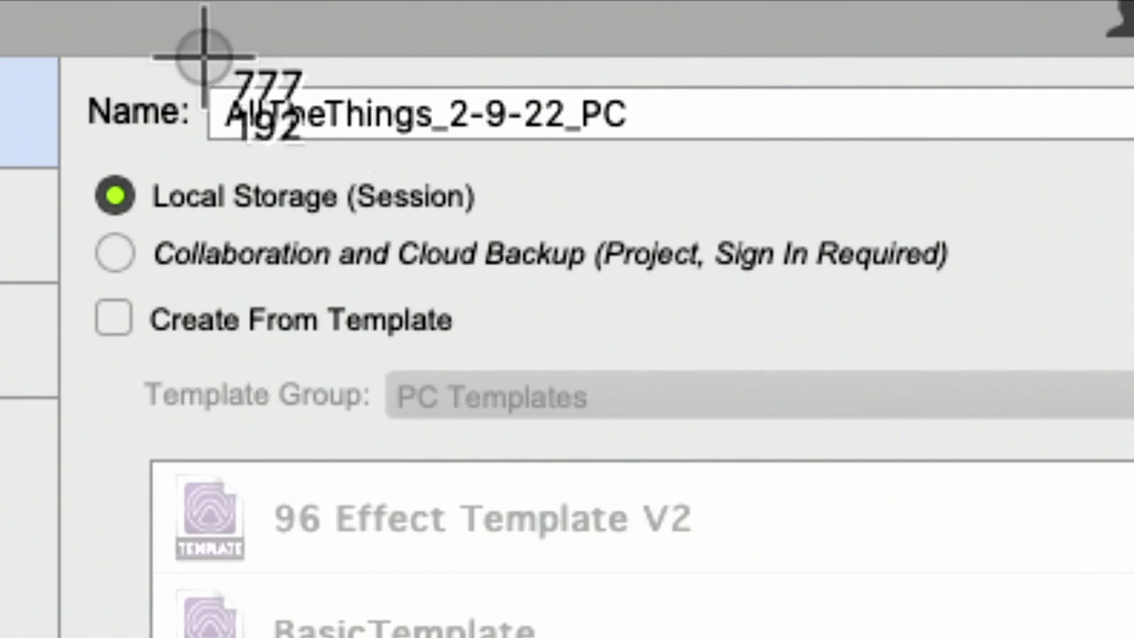
left_click_drag(76, 57, 873, 163)
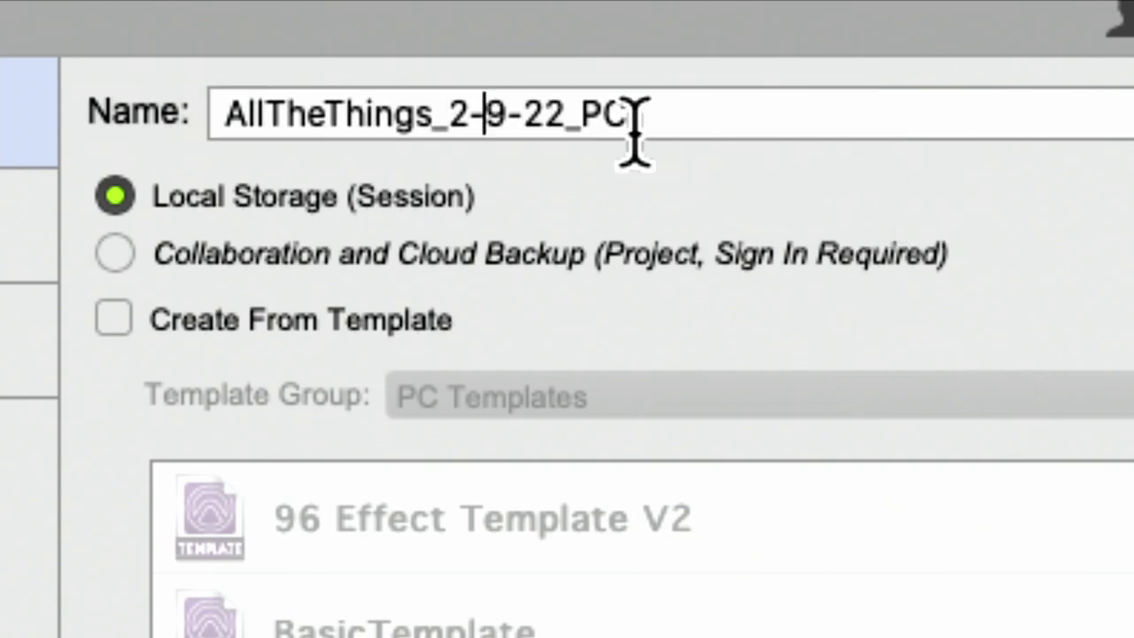
key("shift+super+4")
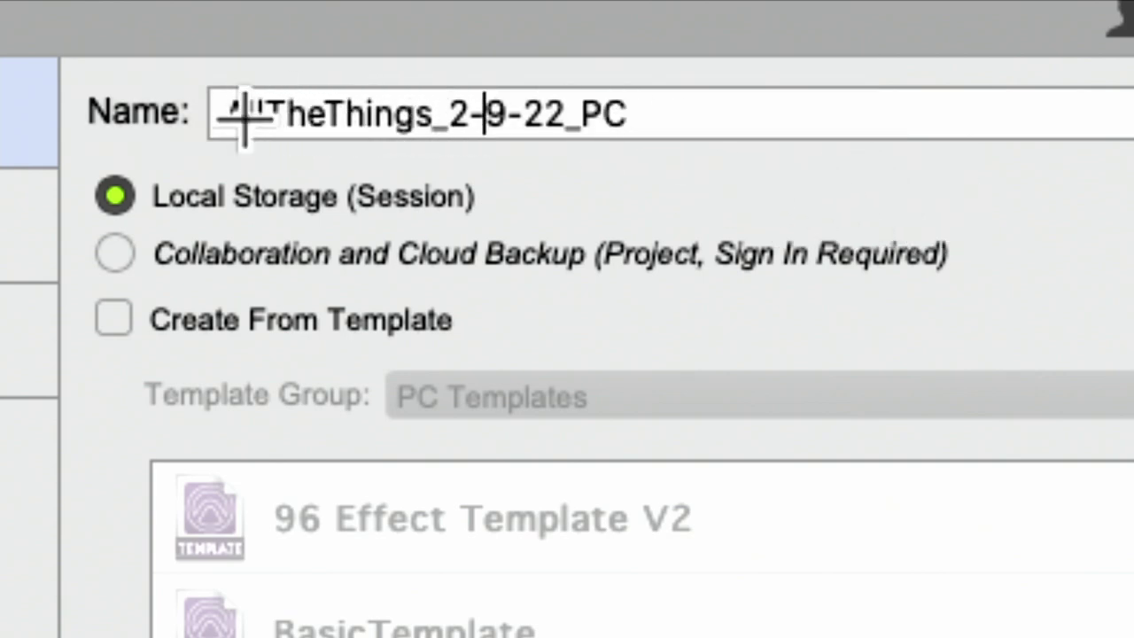
key("Escape")
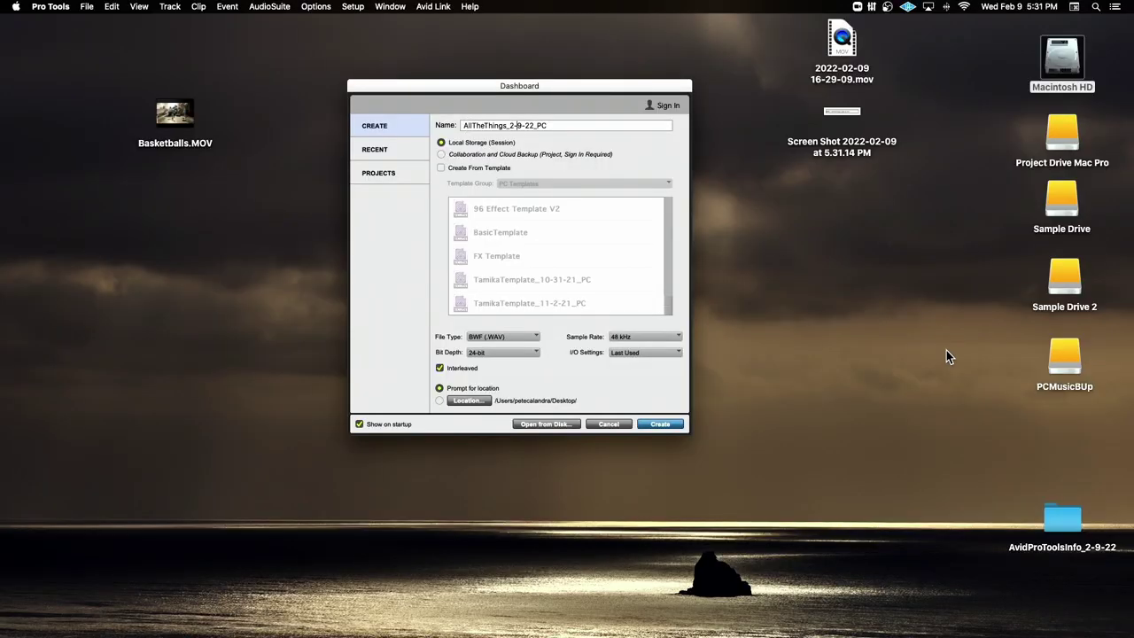
Step: Switch to Finder and open a new window showing the Desktop folder
left_click(946, 351)
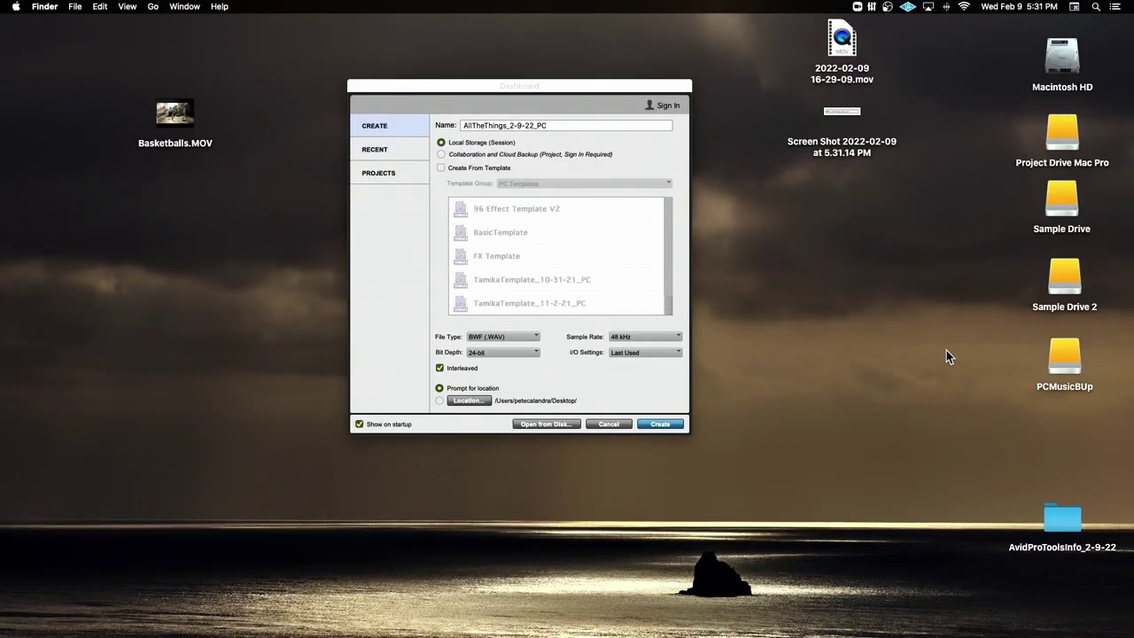
key("super+n")
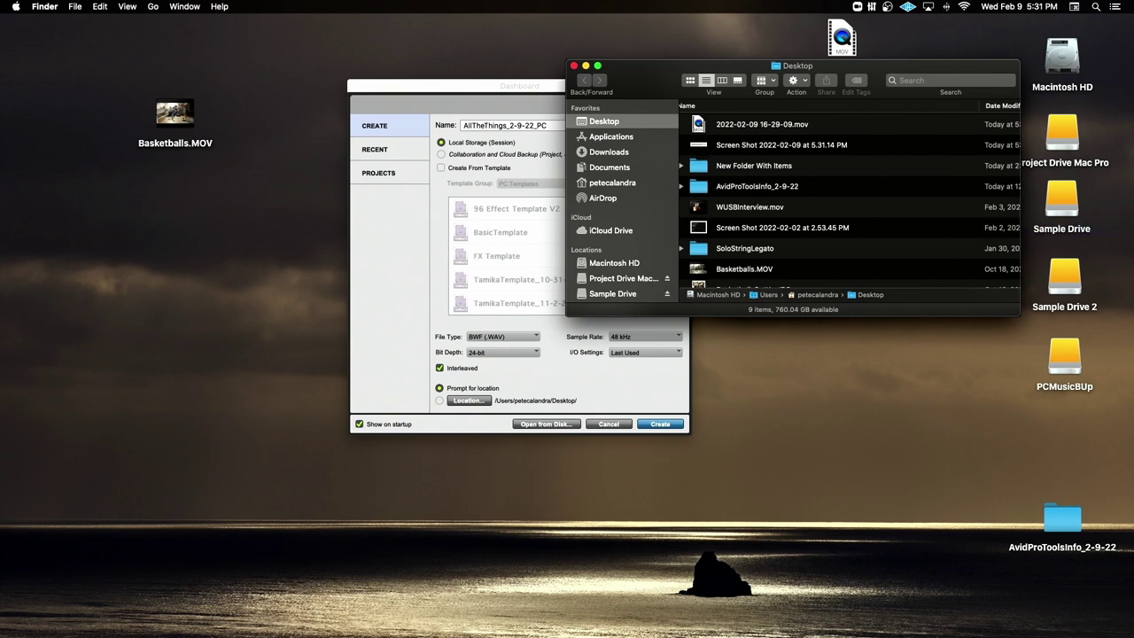
scroll(732, 159, "down", 1)
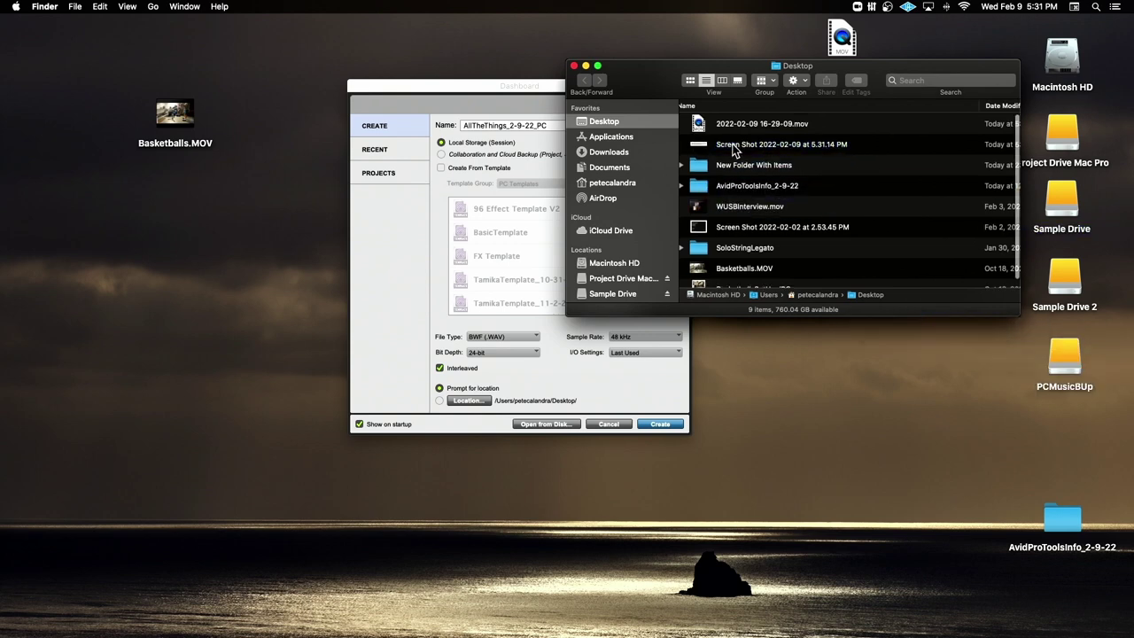
Step: Rename the Screen Shot 2022-02-09 at 5.31.14 PM file as NamingConventionRSF
left_click(732, 147)
scroll(732, 147, "left", 1)
left_click(731, 147)
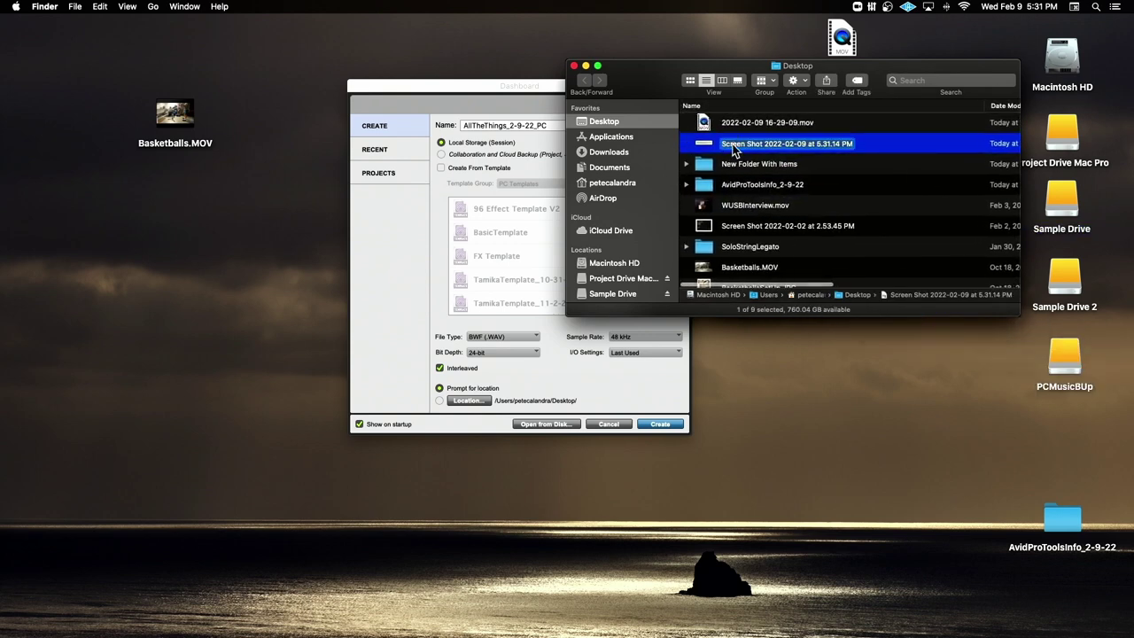
type("Name")
key("BackSpace")
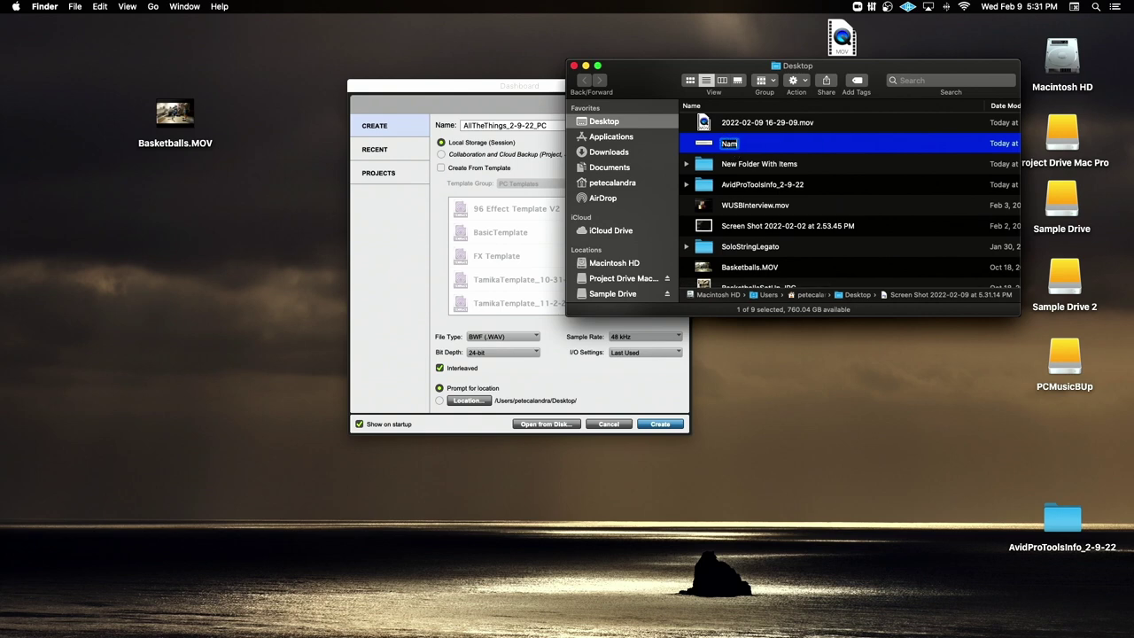
type("ion")
type("ng")
type("Convention")
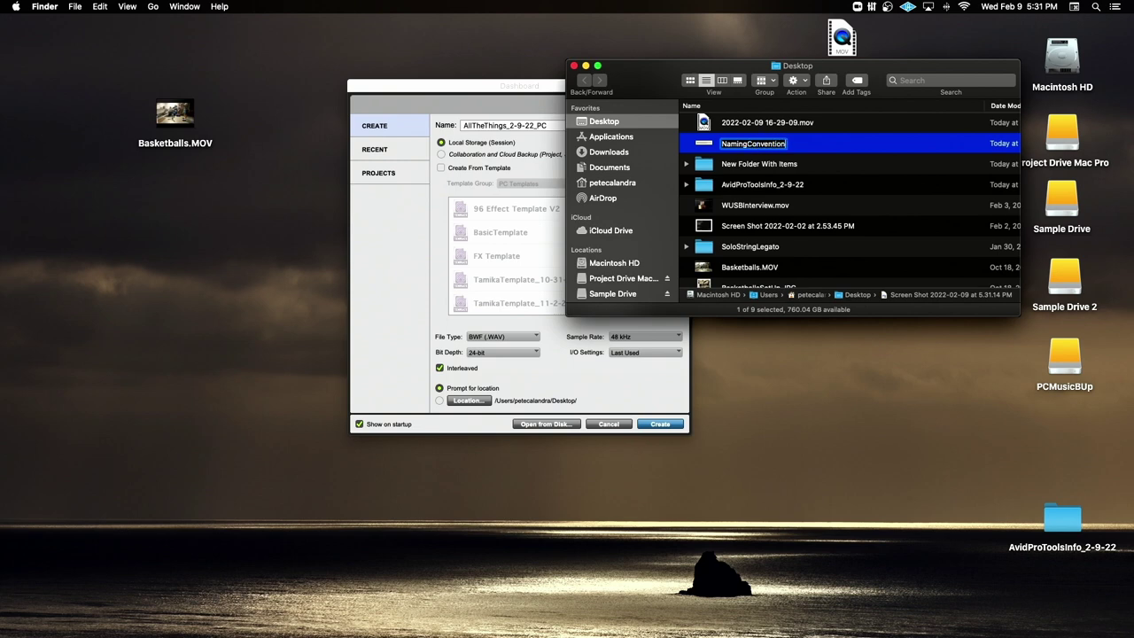
type("RSS")
key("Return")
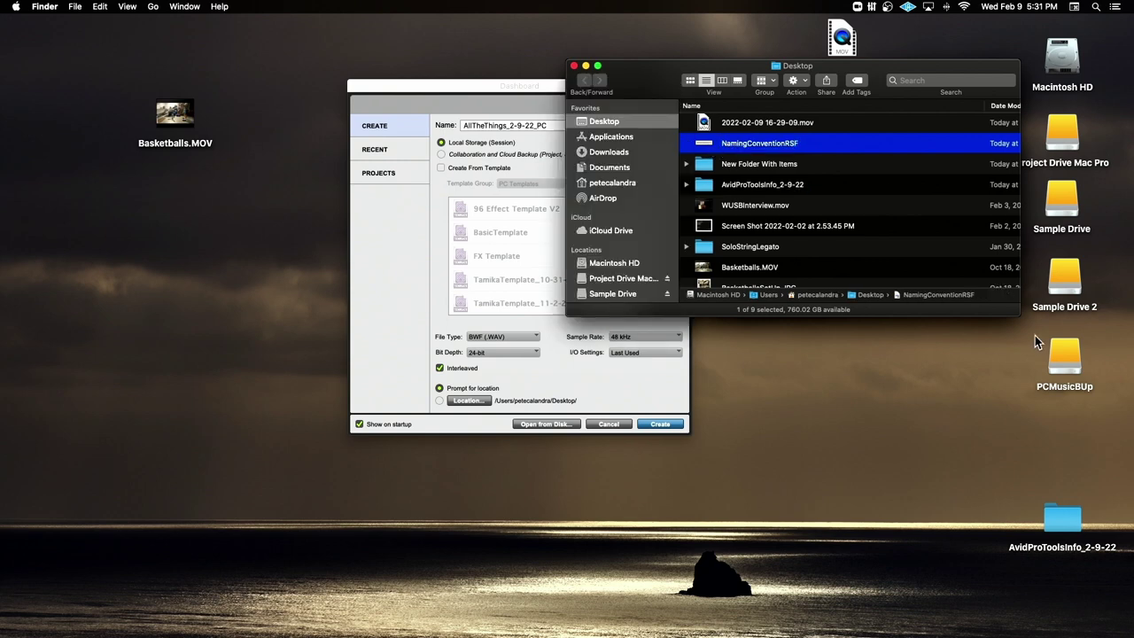
Step: Switch back to the Pro Tools Dashboard and move its window slightly
key("ctrl+Up")
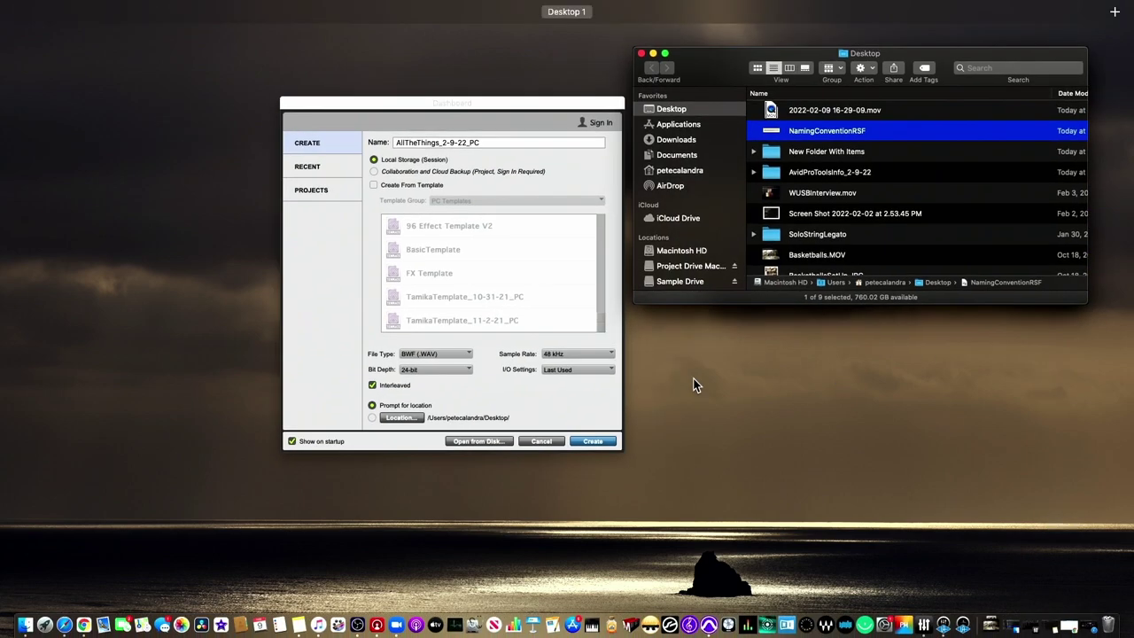
left_click(561, 322)
left_click_drag(558, 91, 535, 84)
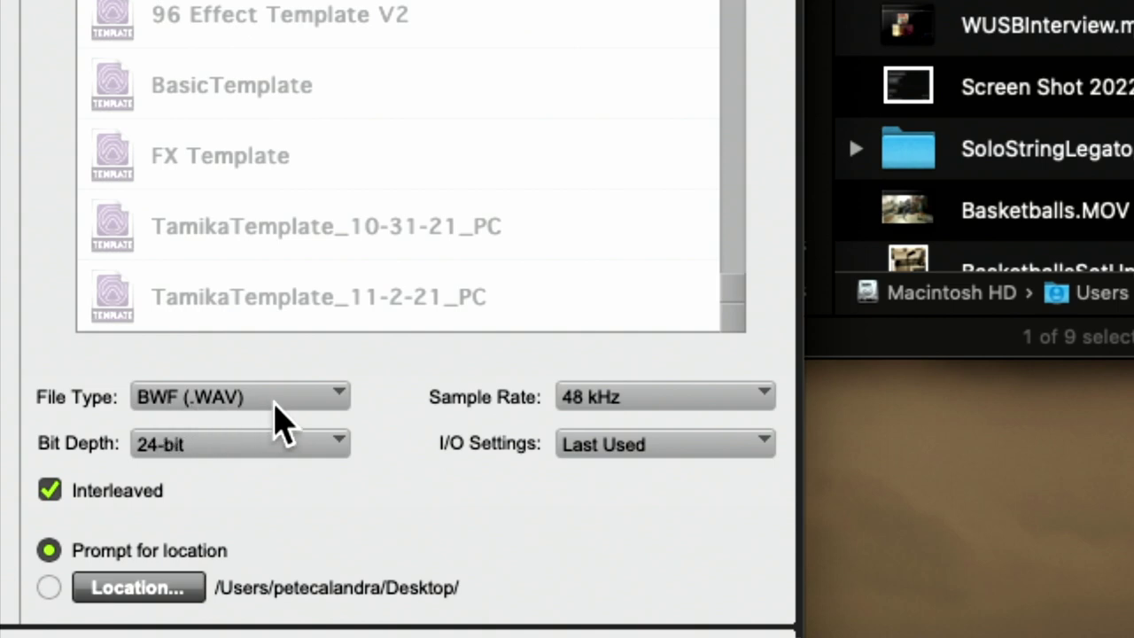
Step: Set the new session's sample rate to 44.1 kHz and keep the bit depth at 24-bit
left_click(586, 399)
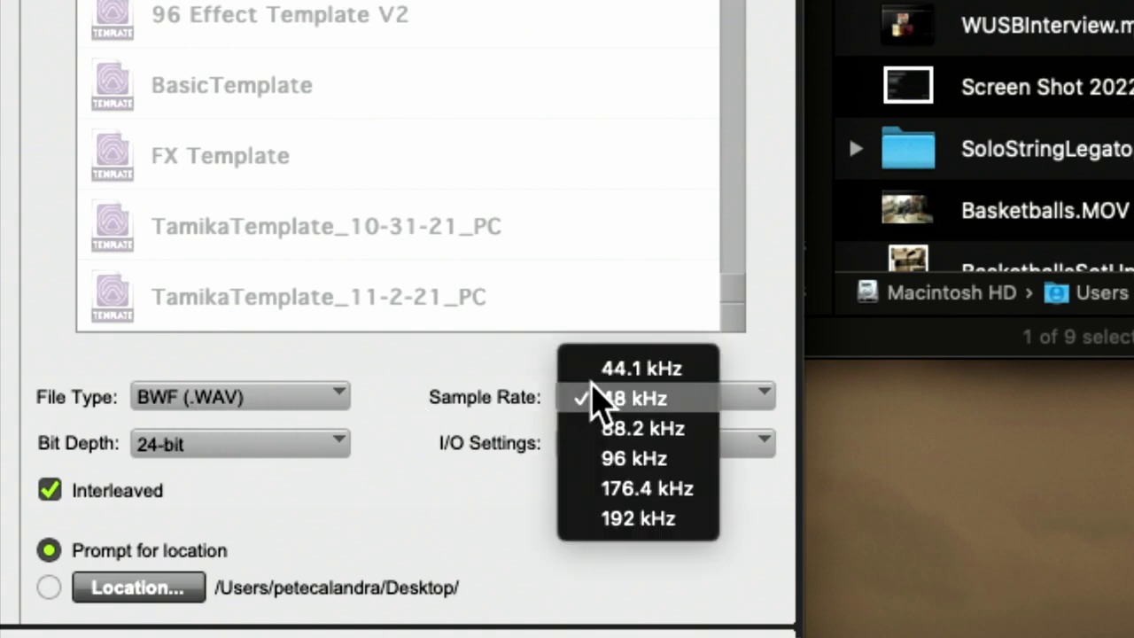
left_click(595, 372)
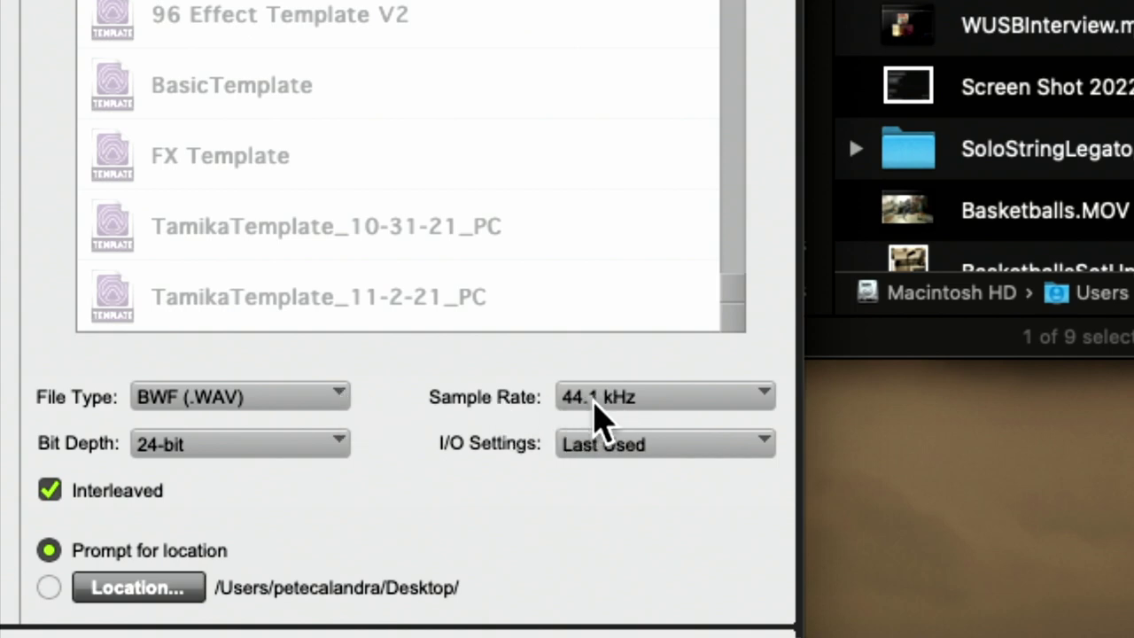
left_click(764, 398)
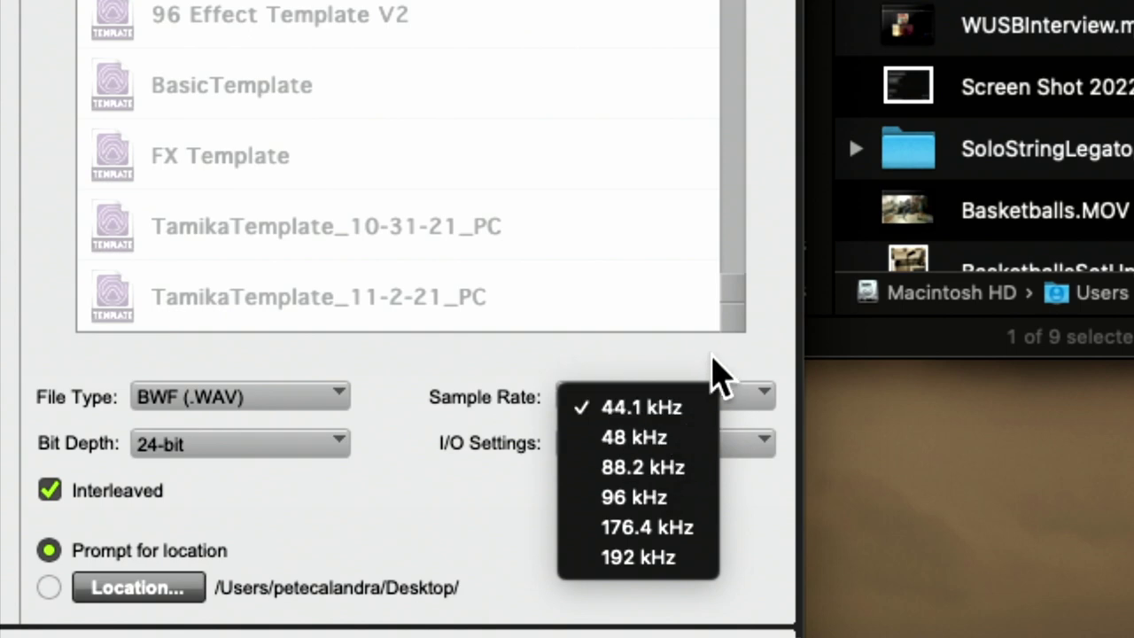
left_click(640, 409)
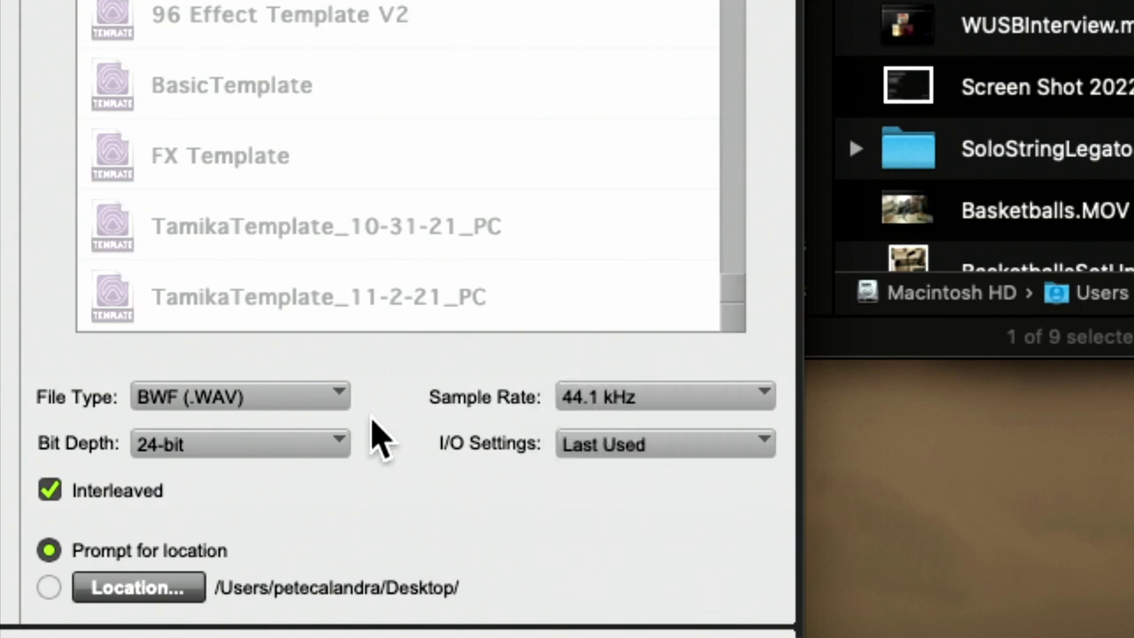
left_click(256, 447)
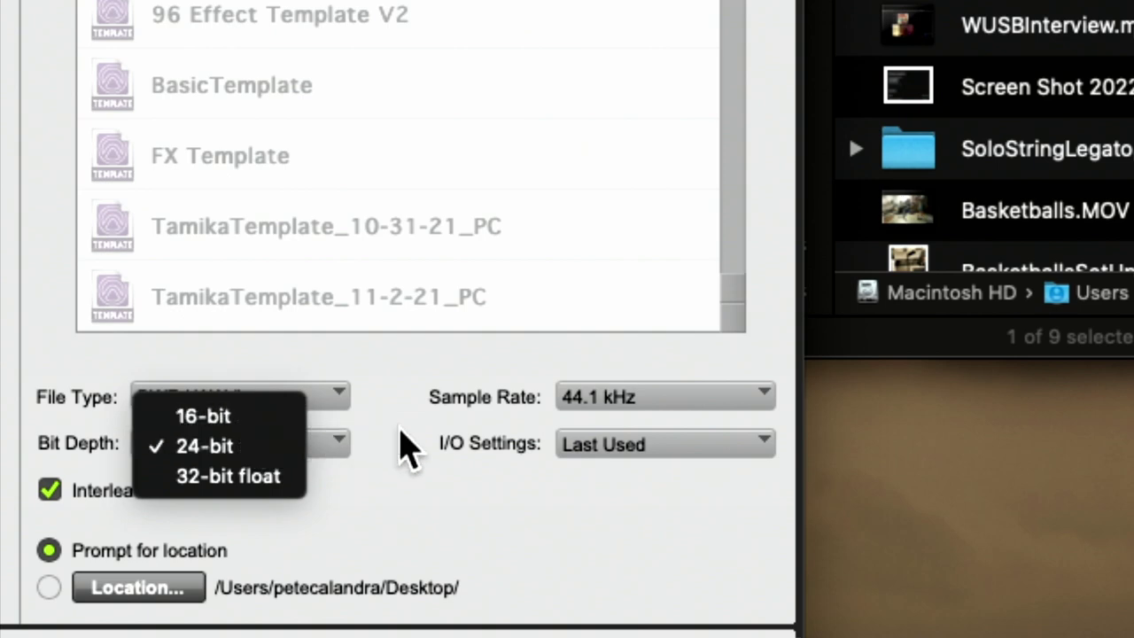
left_click(248, 443)
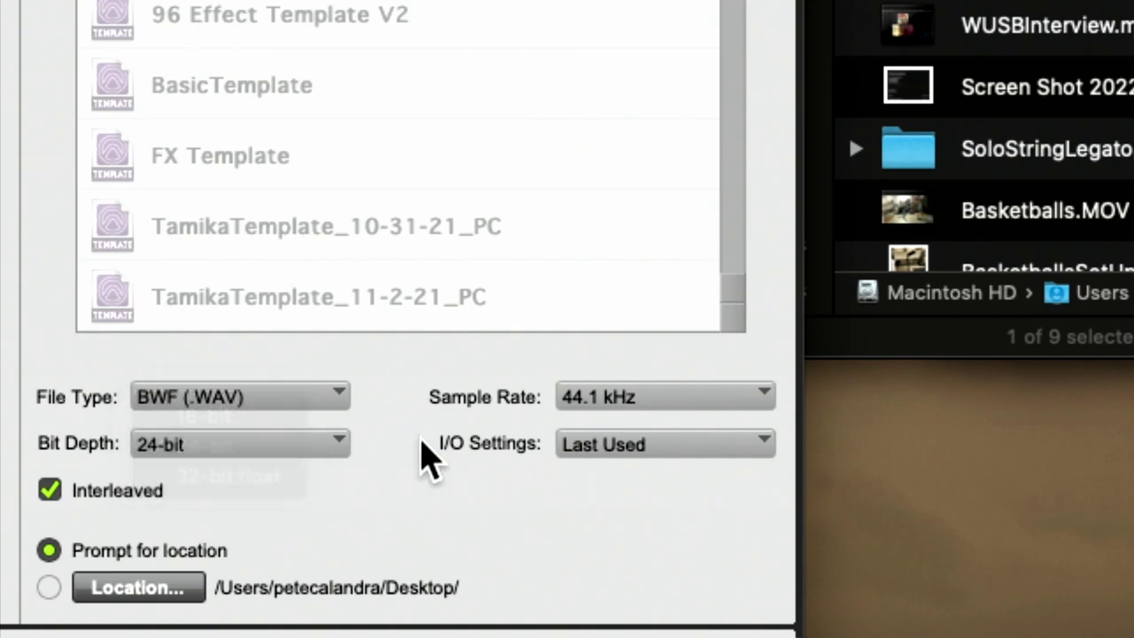
Step: Keep the Last Used I/O settings and set the new session to prompt for its location
left_click(621, 446)
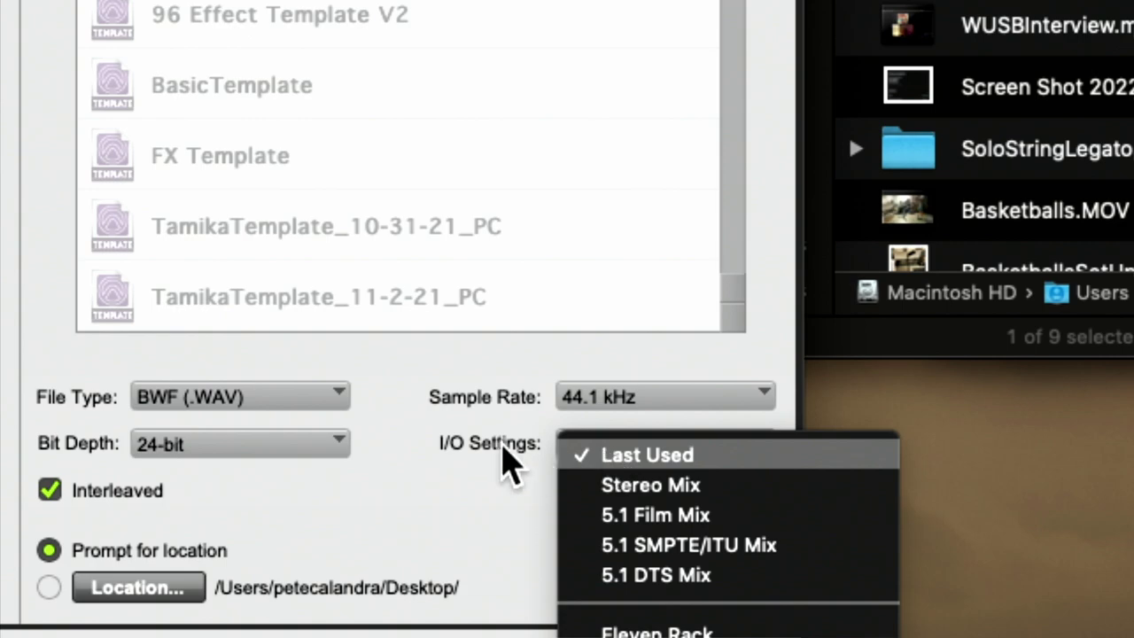
left_click(496, 474)
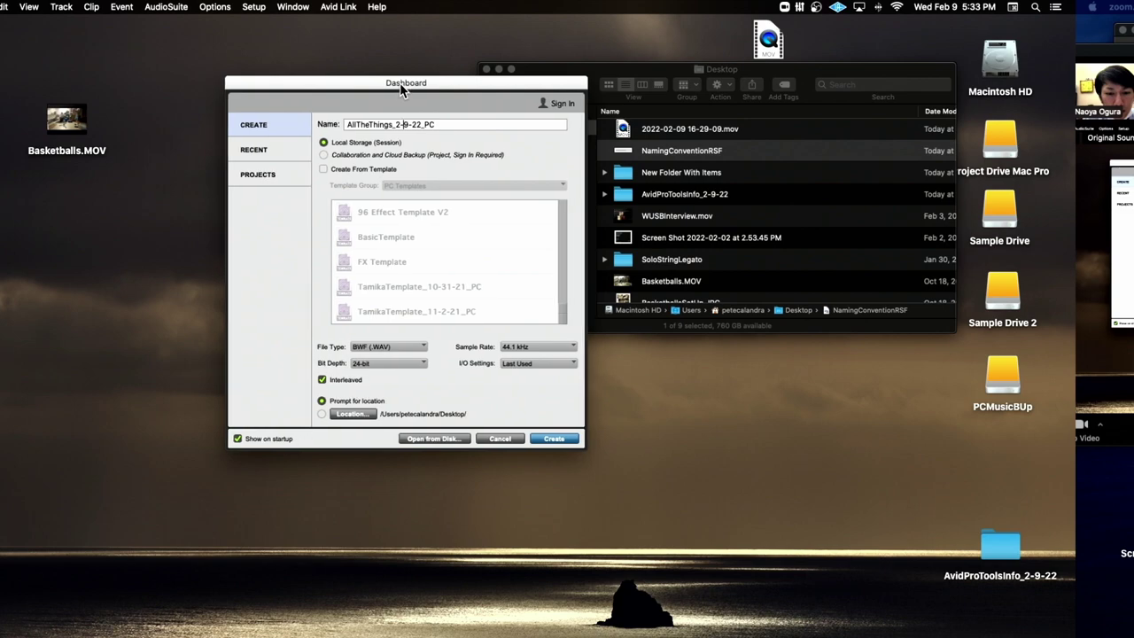
left_click_drag(399, 82, 523, 83)
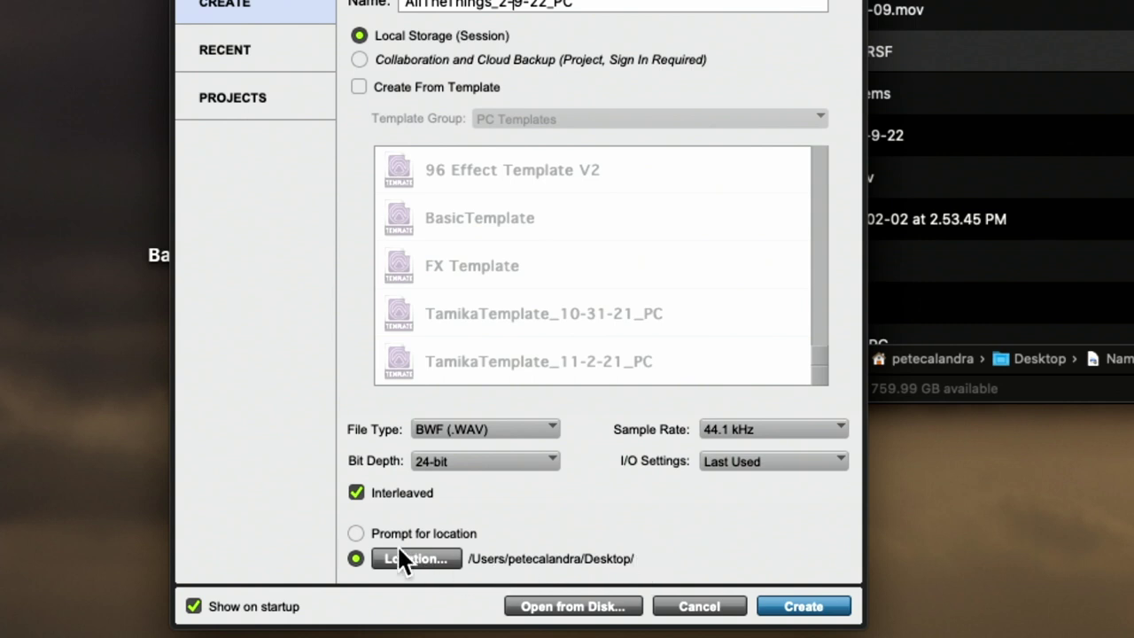
left_click(356, 533)
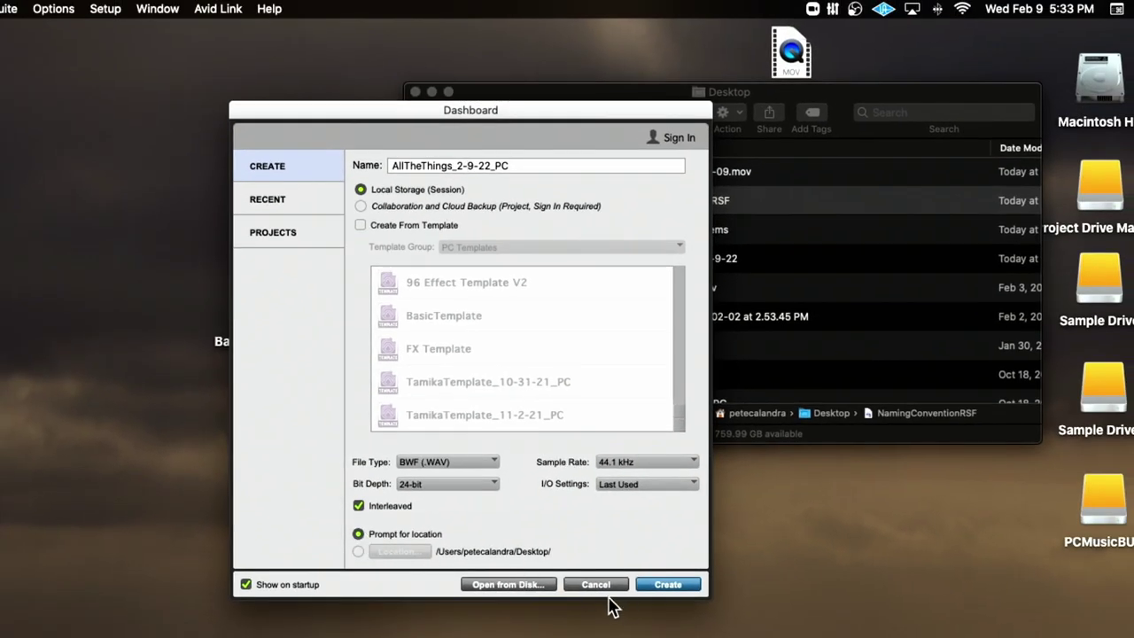
Step: Start creating the AllTheThings_2-9-22_PC session and choose the Desktop as its save location
left_click(670, 586)
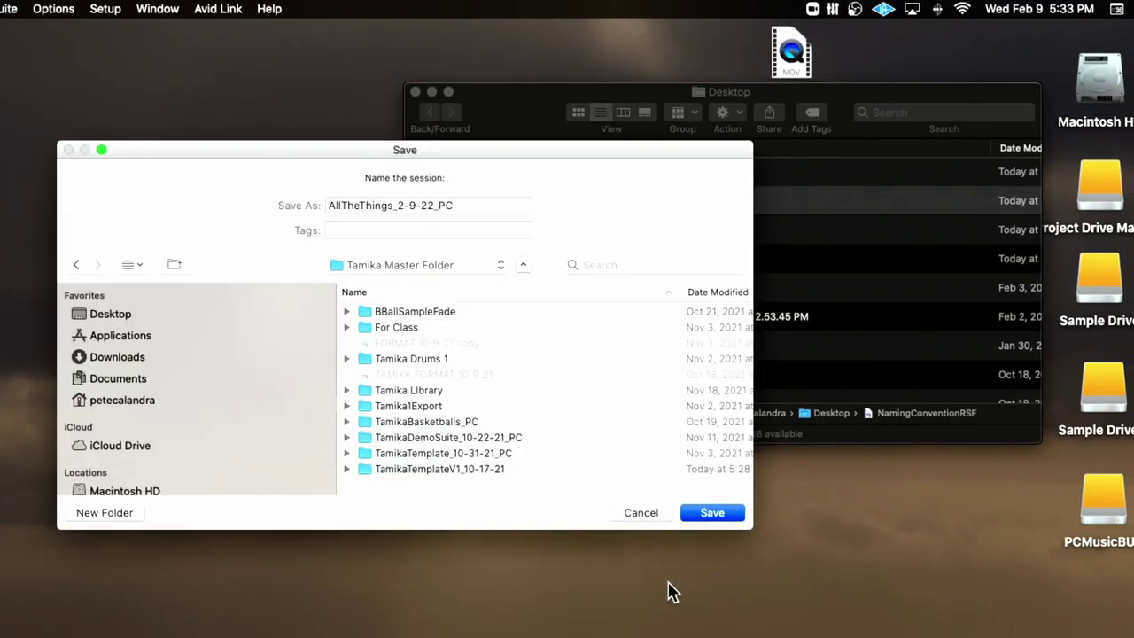
left_click_drag(249, 152, 390, 143)
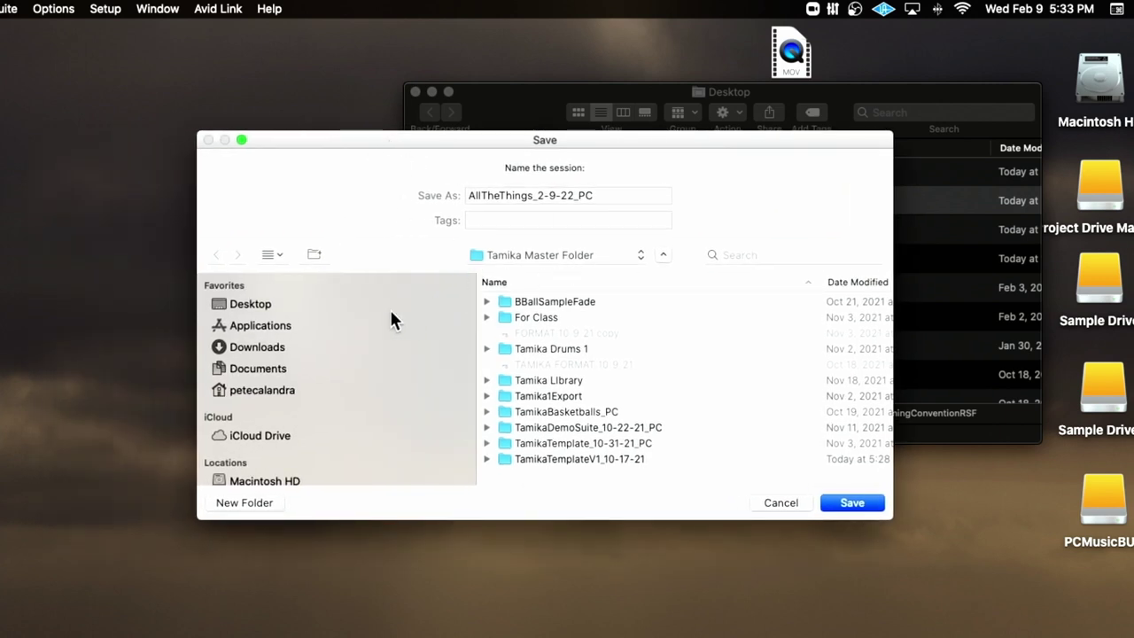
left_click(251, 303)
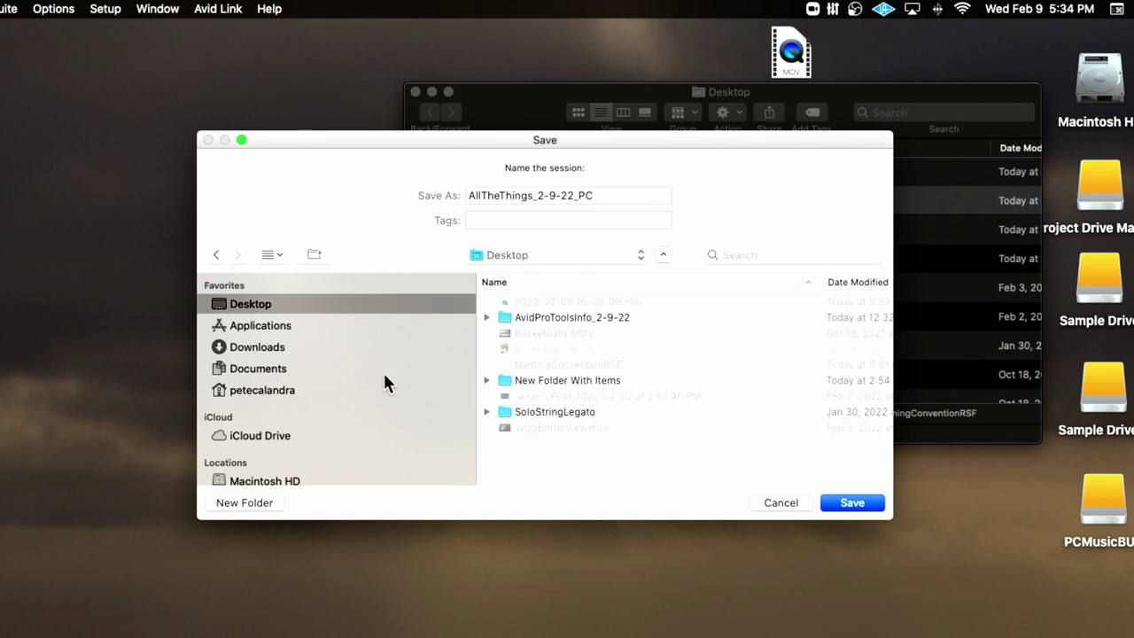
Step: Create a new folder named RSF_Projects_2022 on the Desktop for the session
left_click(261, 505)
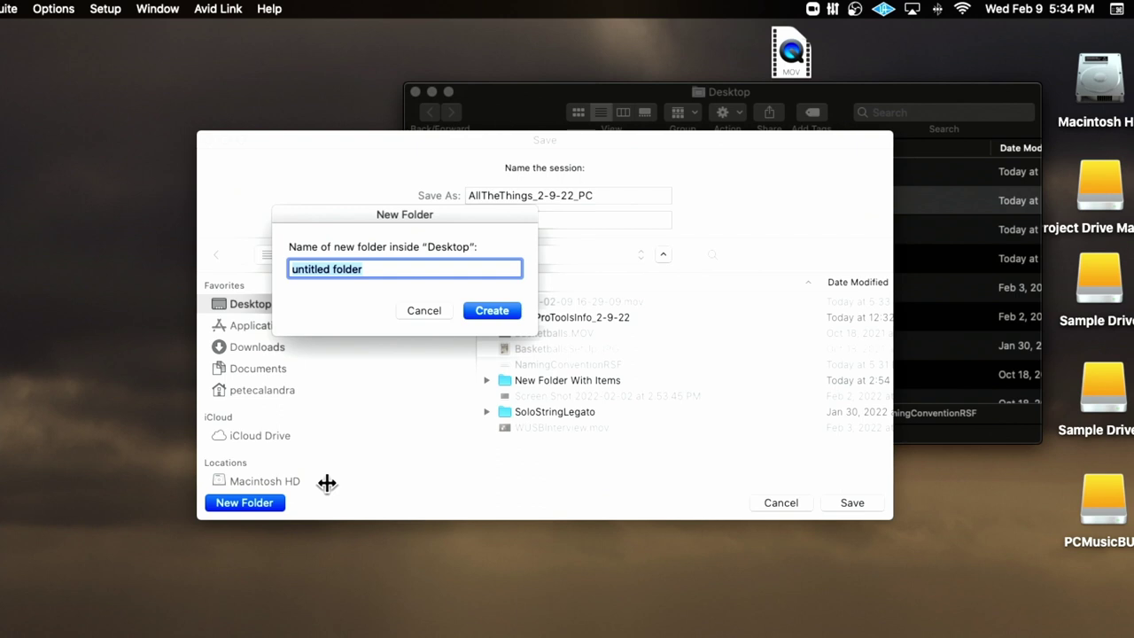
type("RSF")
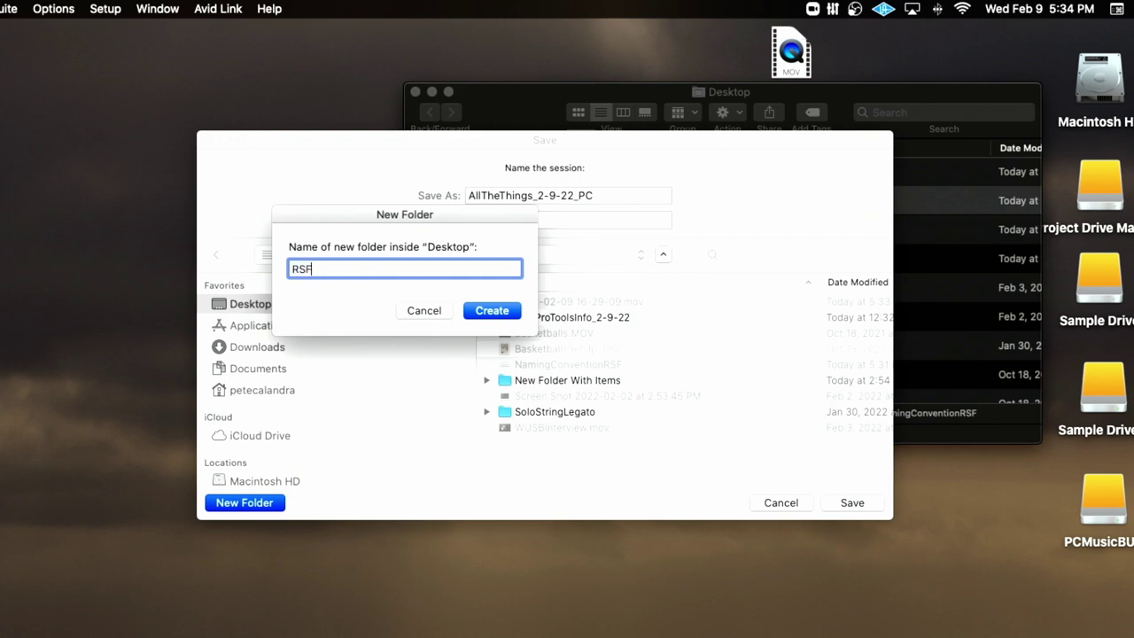
type("_Projects")
type("2022")
left_click(361, 272)
type("_")
left_click(490, 309)
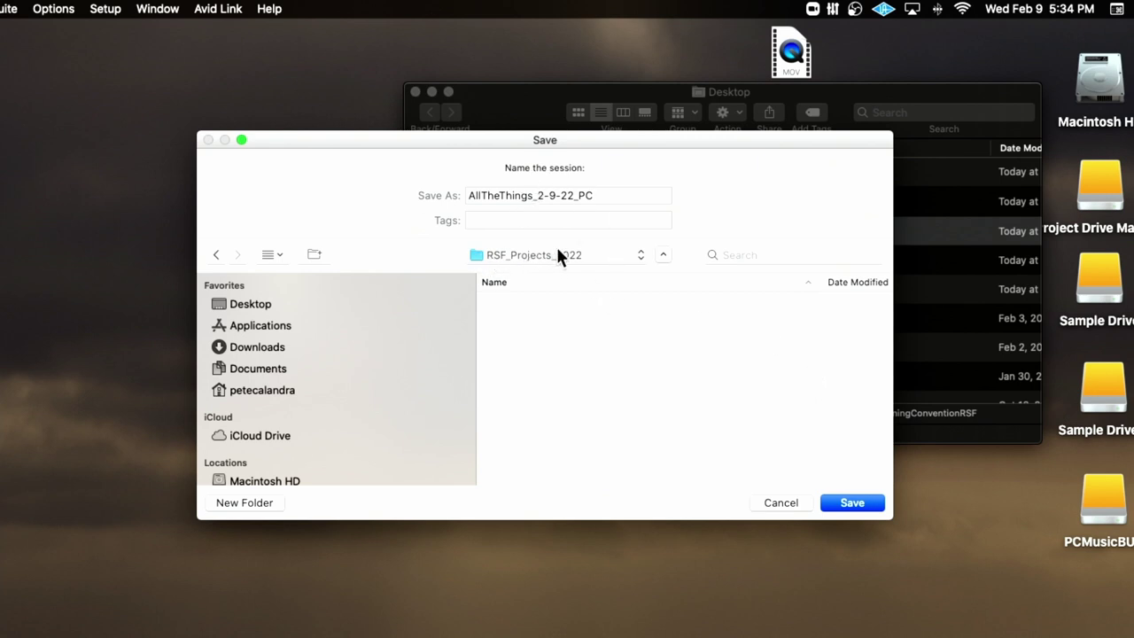
Step: Narrow the save dialog's sidebar and save the AllTheThings_2-9-22_PC session in the RSF_Projects_2022 folder
left_click(663, 255)
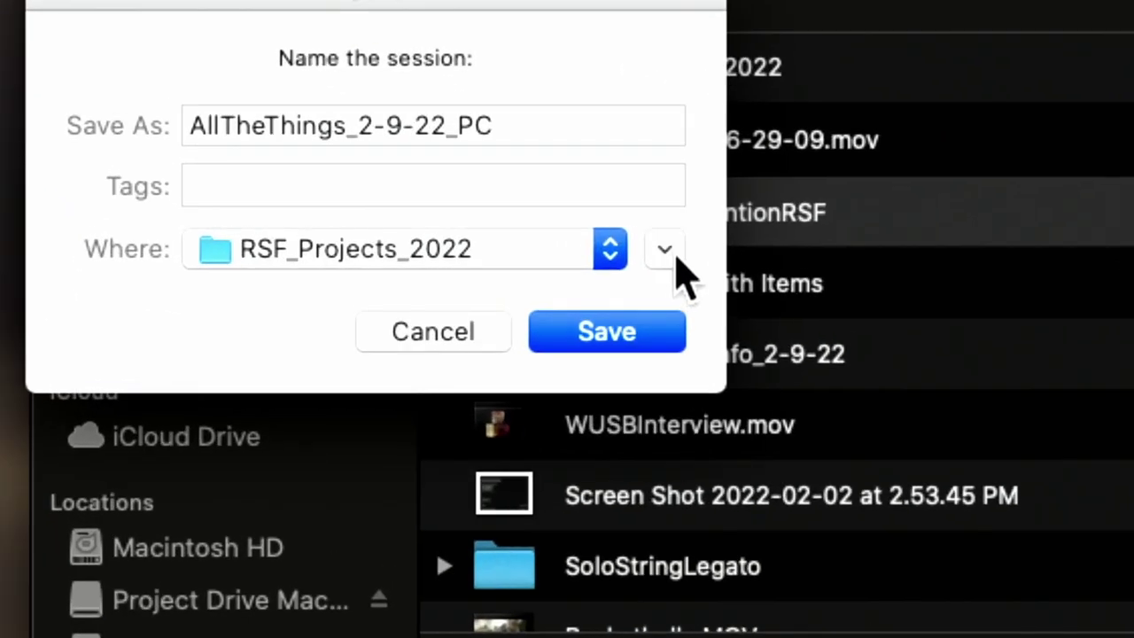
left_click(668, 255)
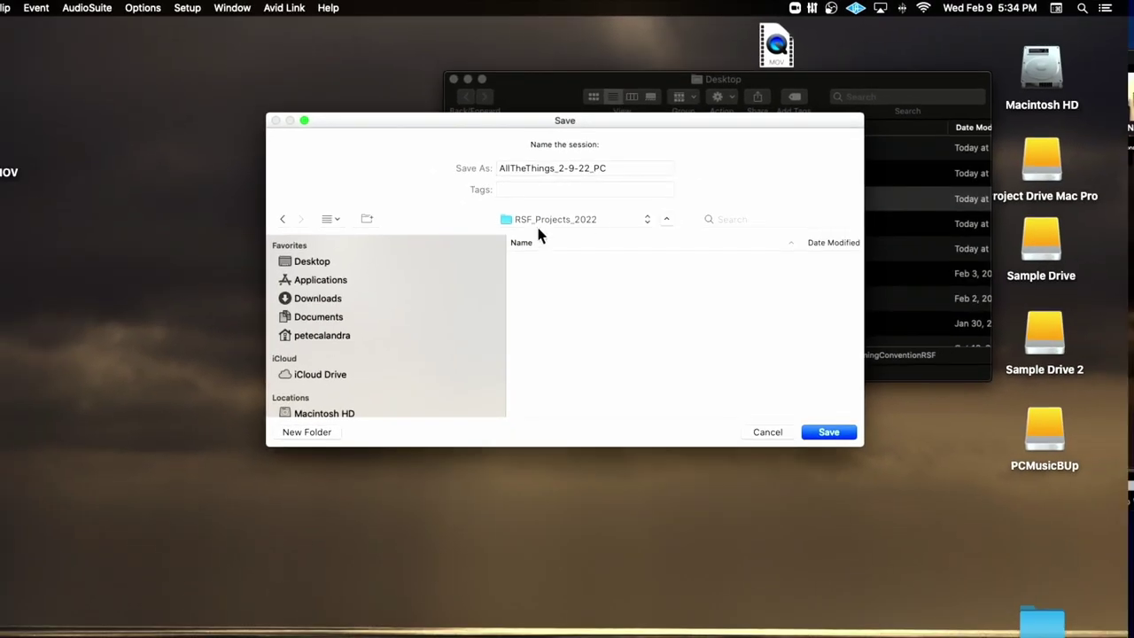
left_click_drag(505, 261, 397, 261)
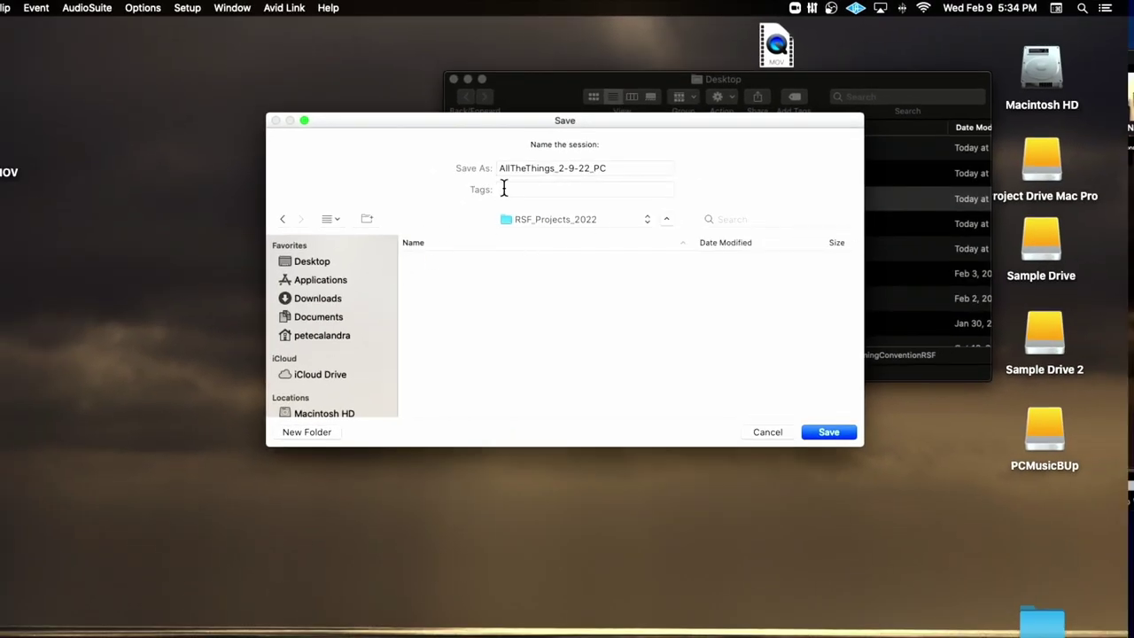
left_click(820, 430)
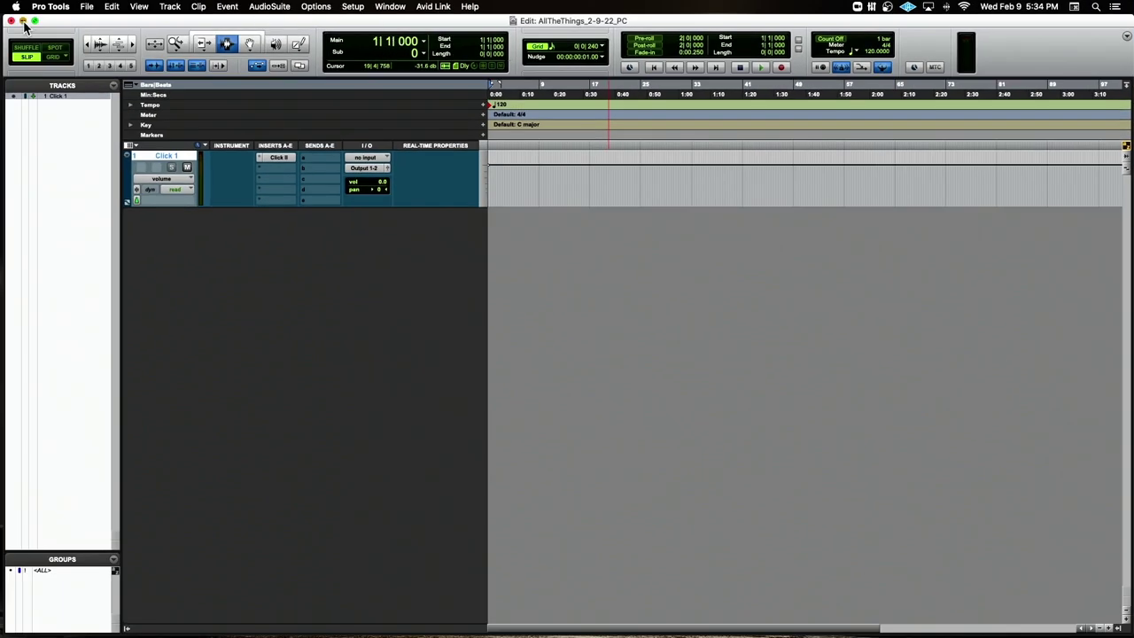
Step: Minimize the Edit window and open the RSF_Projects_2022 folder in Finder
left_click(22, 19)
left_click_drag(651, 73, 410, 194)
double_click(465, 135)
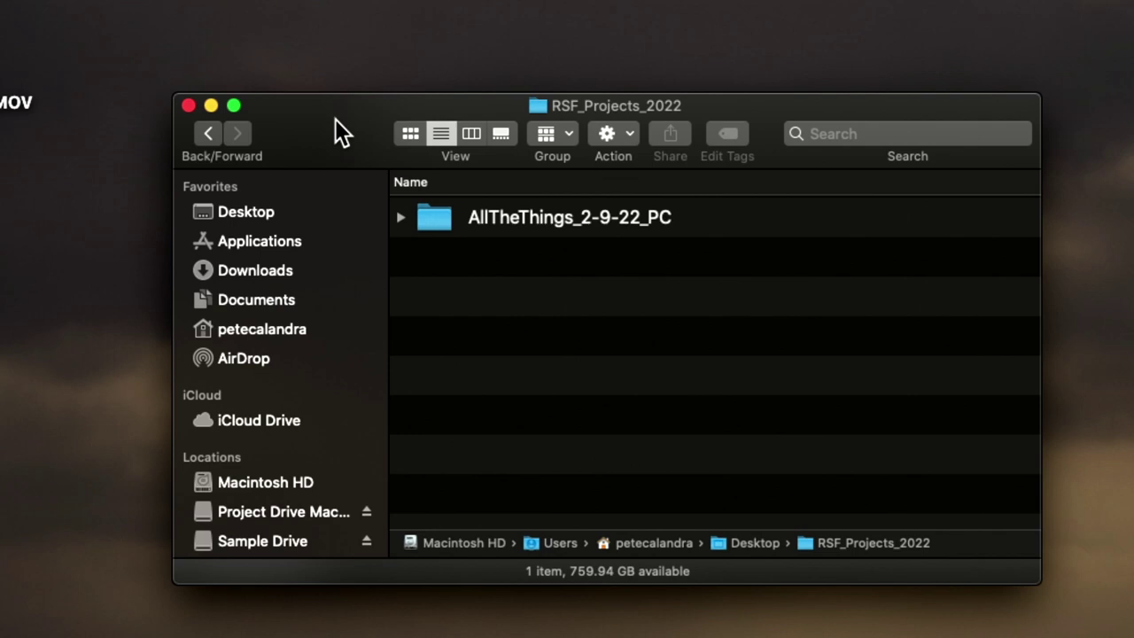
right_click(332, 110)
left_click(295, 120)
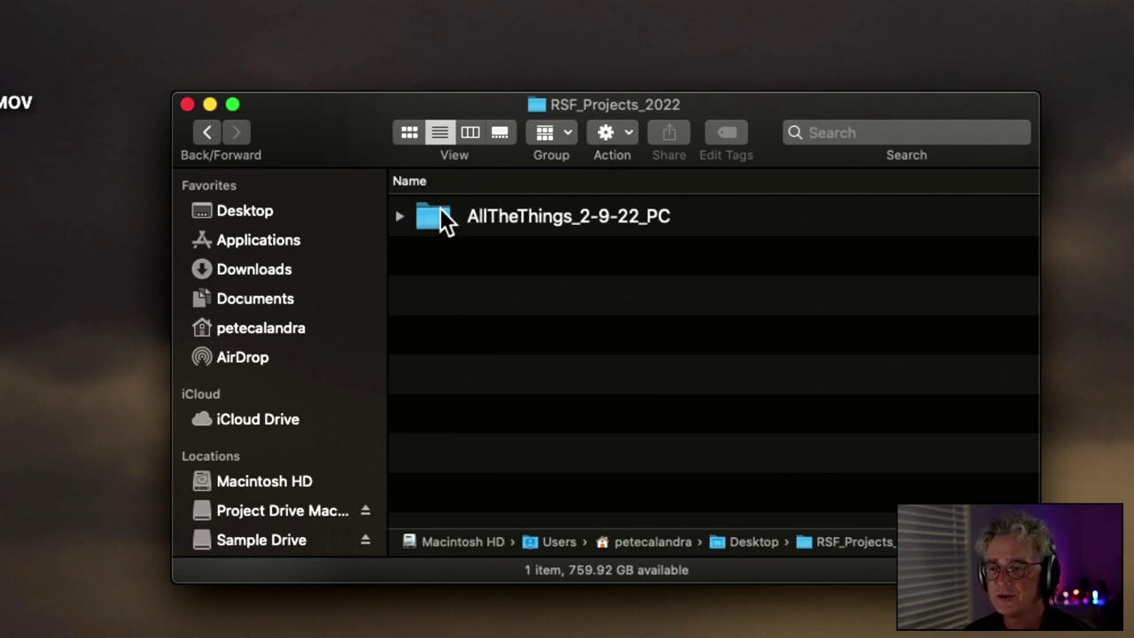
Step: Preview the RSF_Projects_2022 folder in column, gallery and icon views, return to list view and reposition the window
left_click(475, 132)
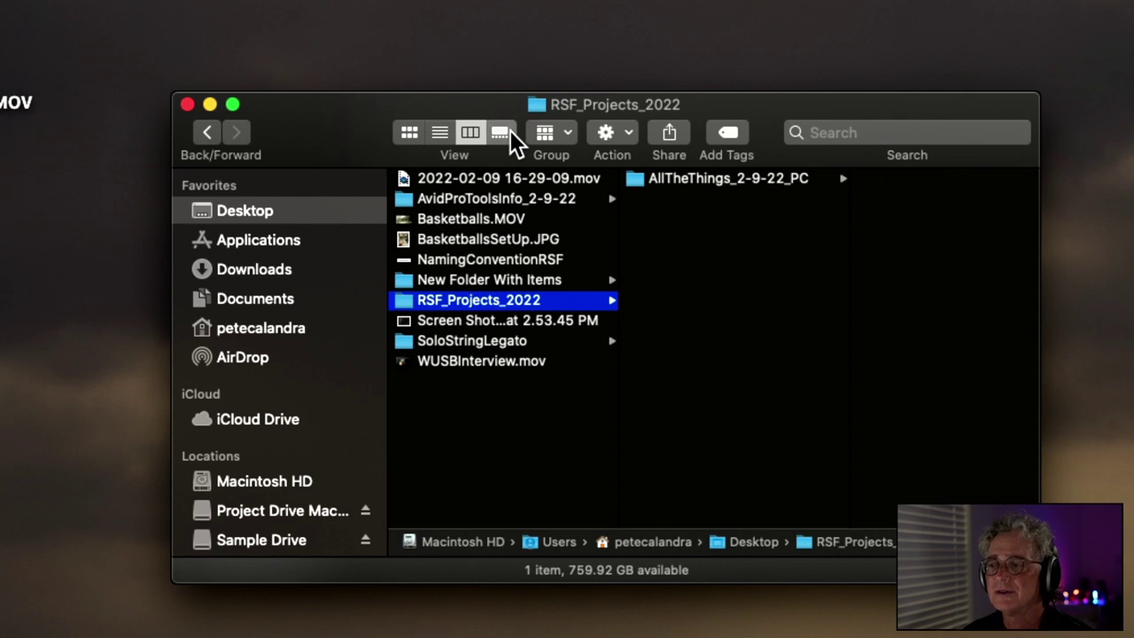
left_click(510, 131)
left_click(410, 131)
left_click(440, 133)
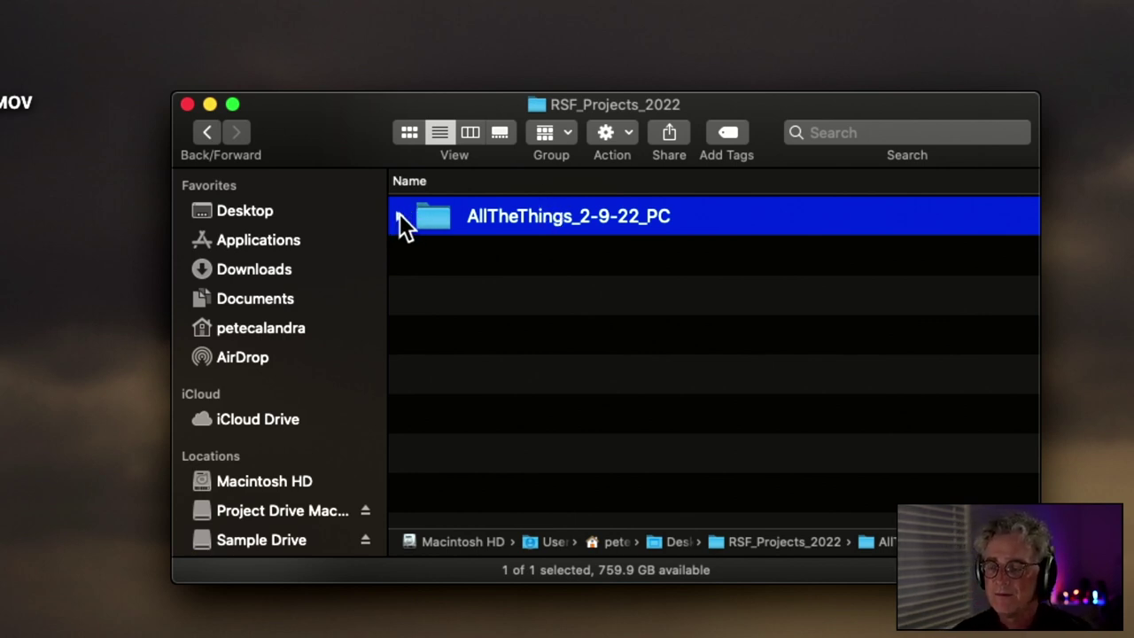
left_click_drag(389, 141, 358, 146)
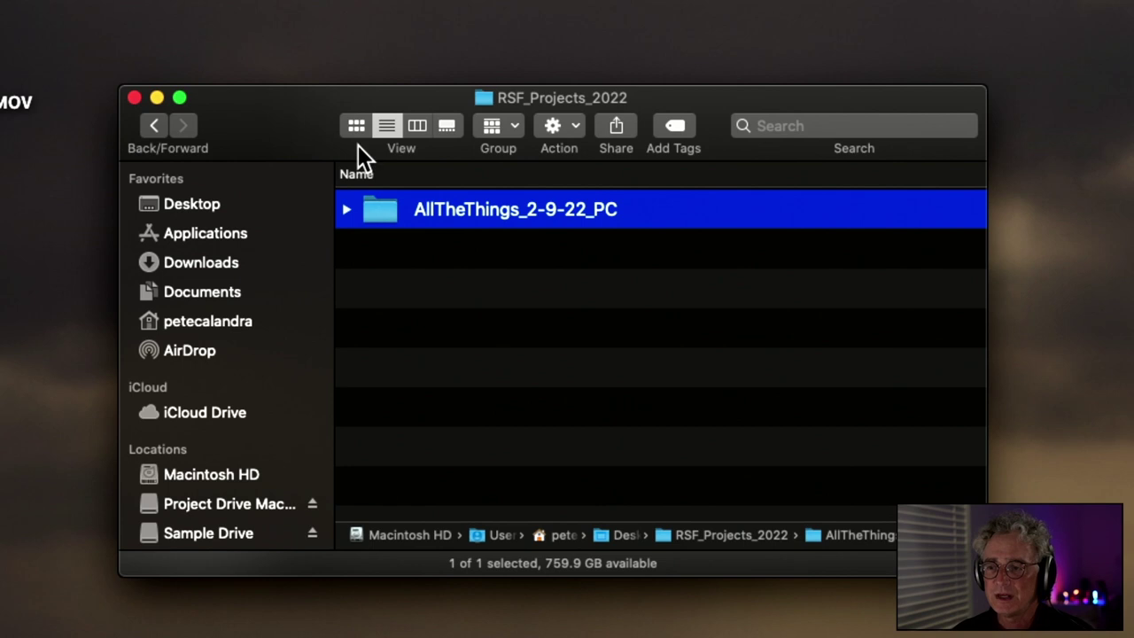
Step: Open the AllTheThings_2-9-22_PC folder, go back to its parent and expand it in the list to show its contents
double_click(381, 211)
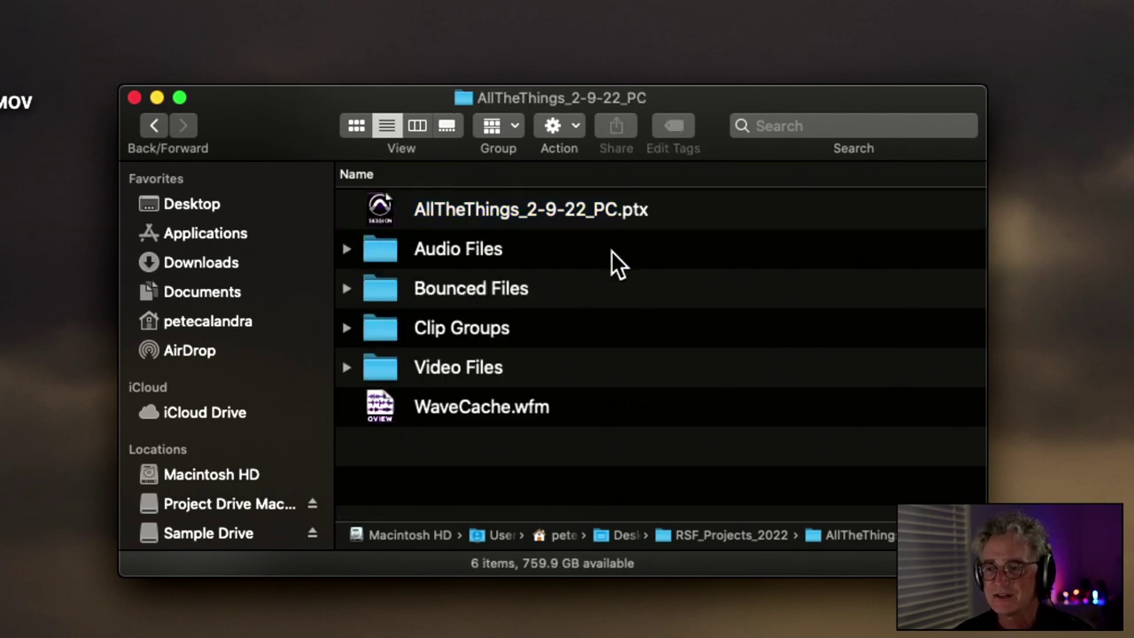
left_click(164, 124)
left_click(346, 209)
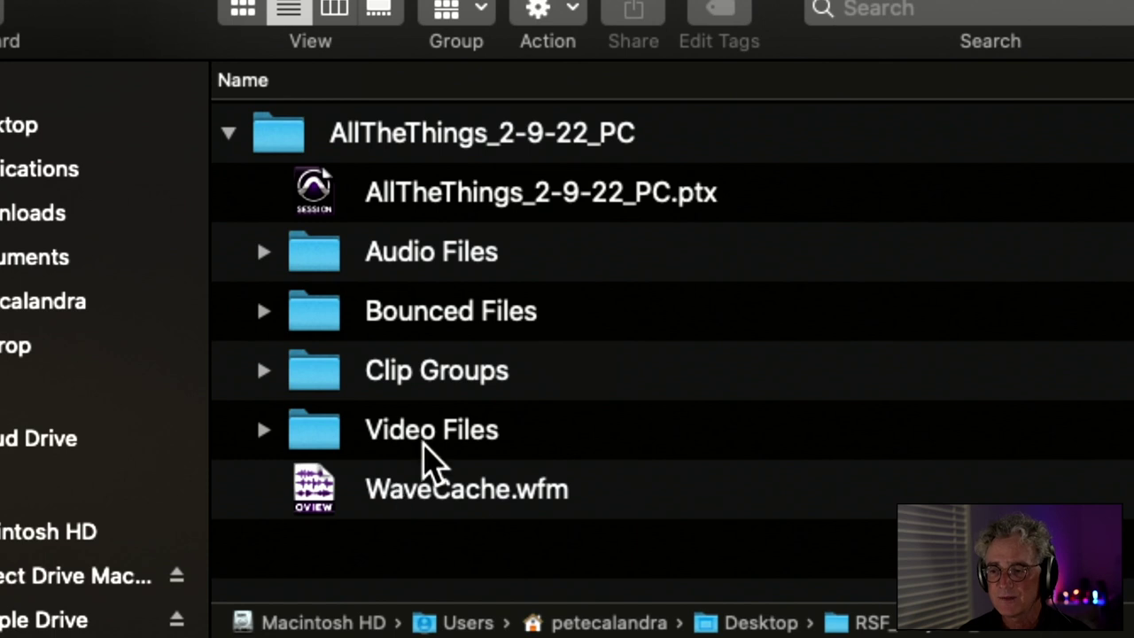
Step: Expand and collapse the Audio Files, Bounced Files, Clip Groups and Video Files subfolders to inspect their contents
left_click(266, 252)
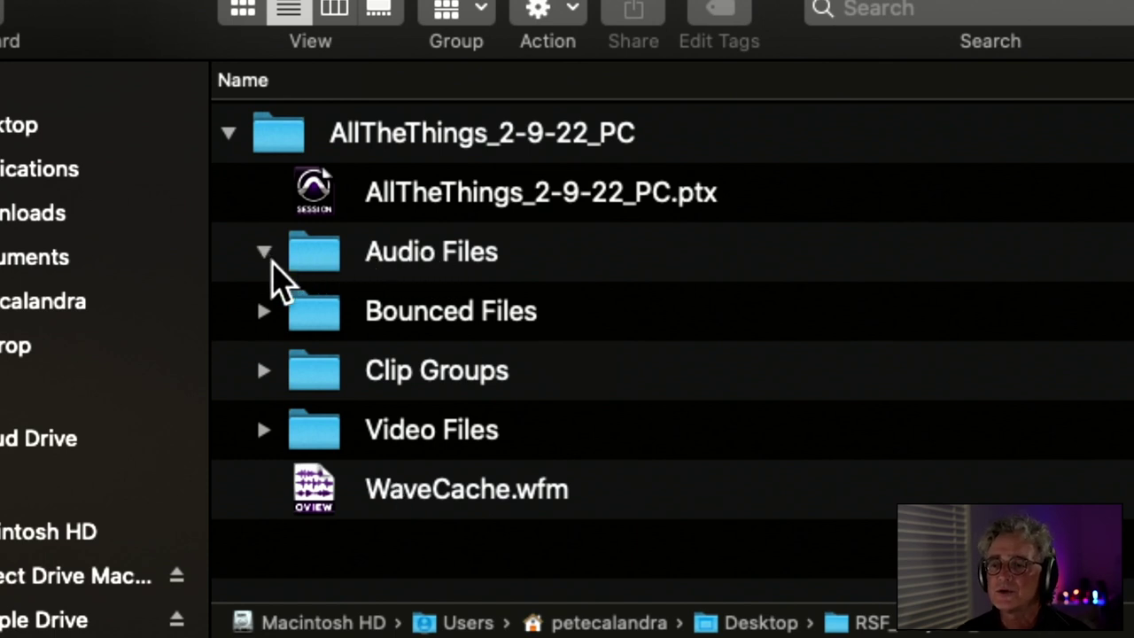
left_click(266, 310)
left_click(264, 370)
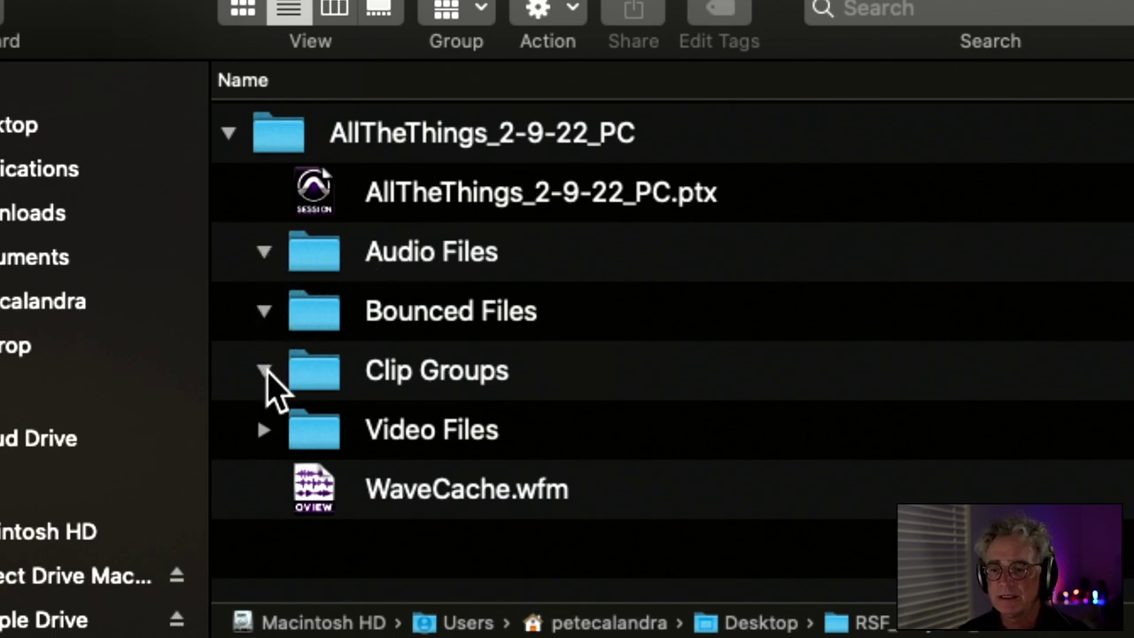
left_click(264, 430)
left_click(264, 429)
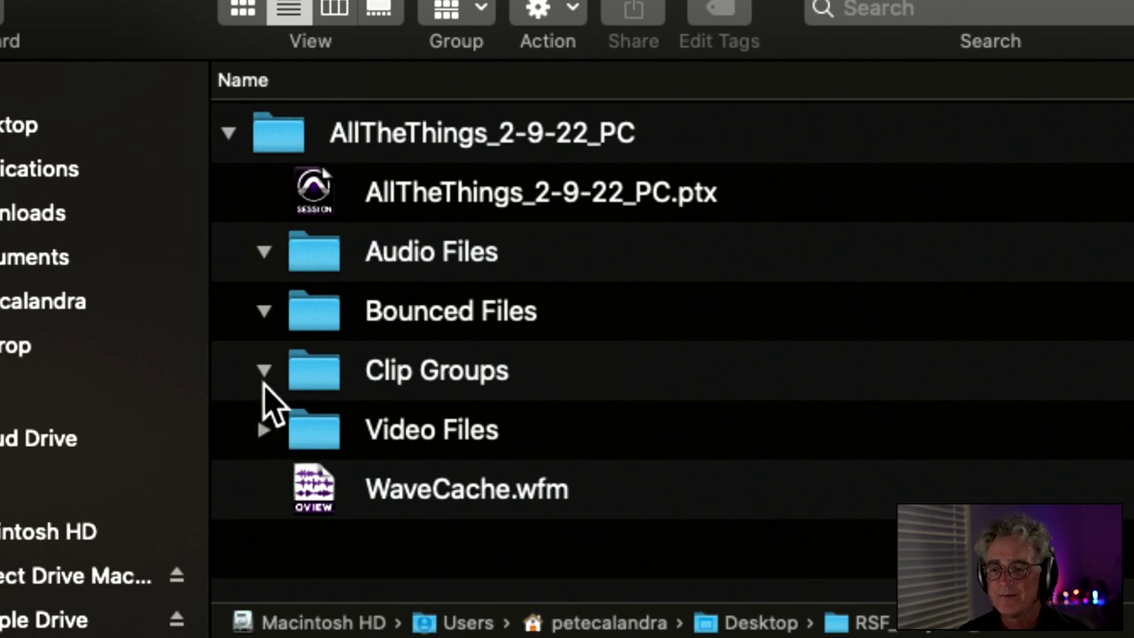
left_click(264, 370)
left_click(264, 311)
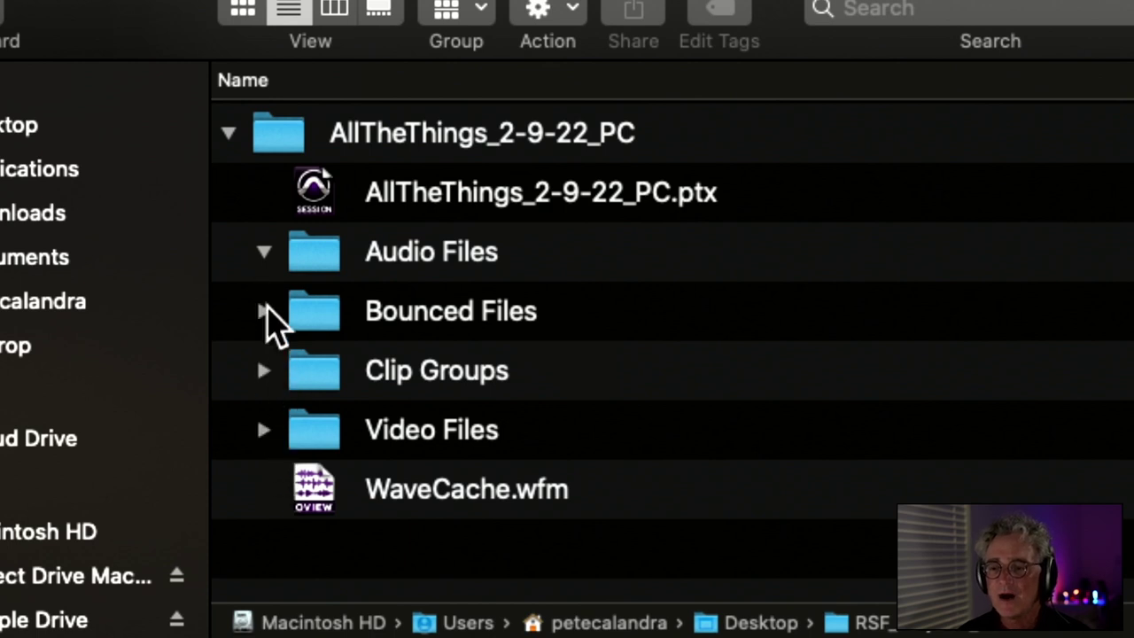
left_click(264, 251)
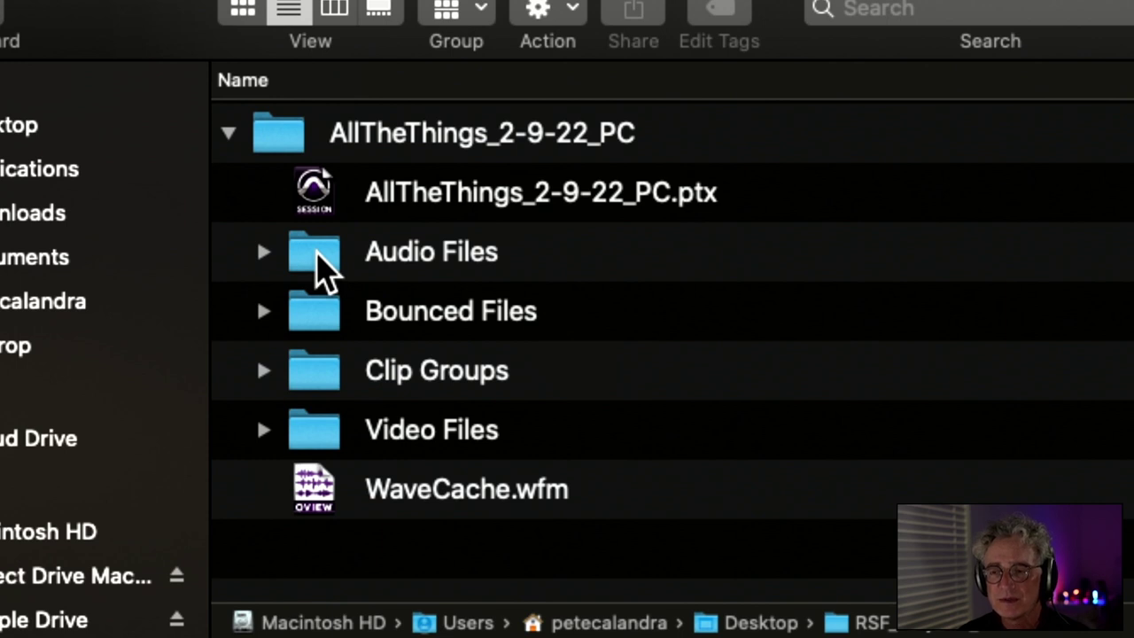
Step: Compare the session folder with the .ptx session file inside it, and collapse and re-expand the folder
left_click(301, 190)
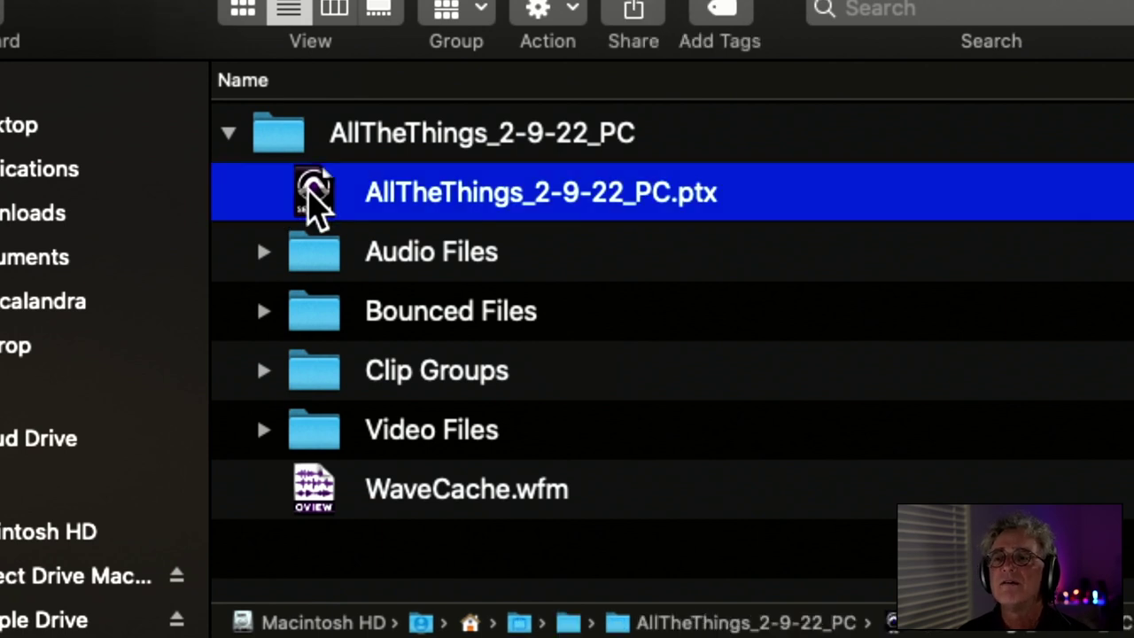
left_click(295, 142)
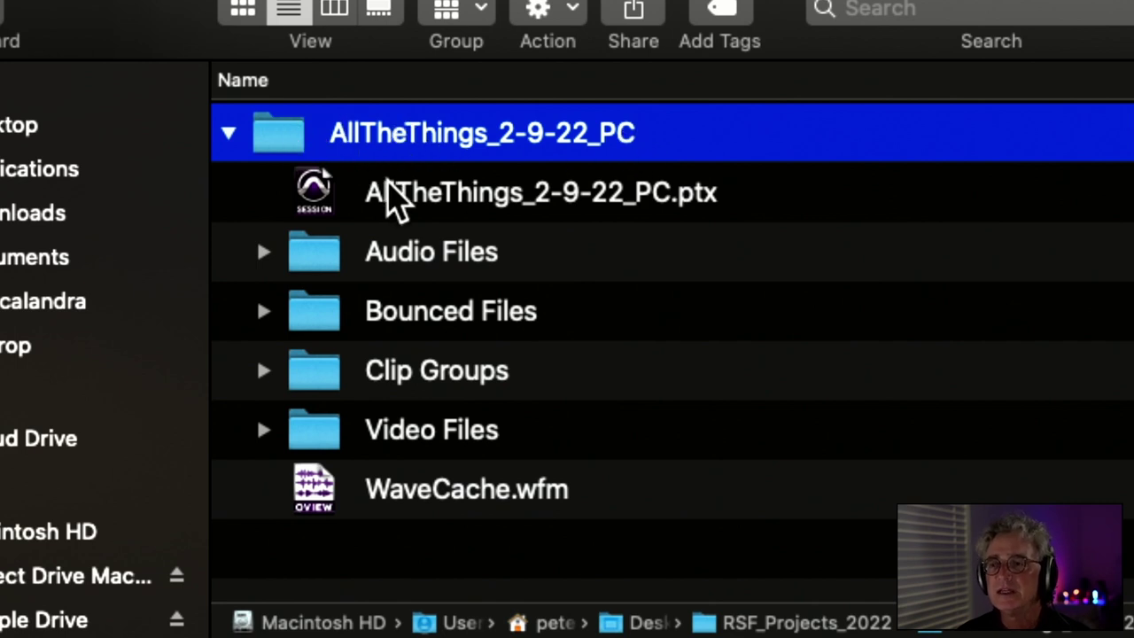
left_click(314, 195)
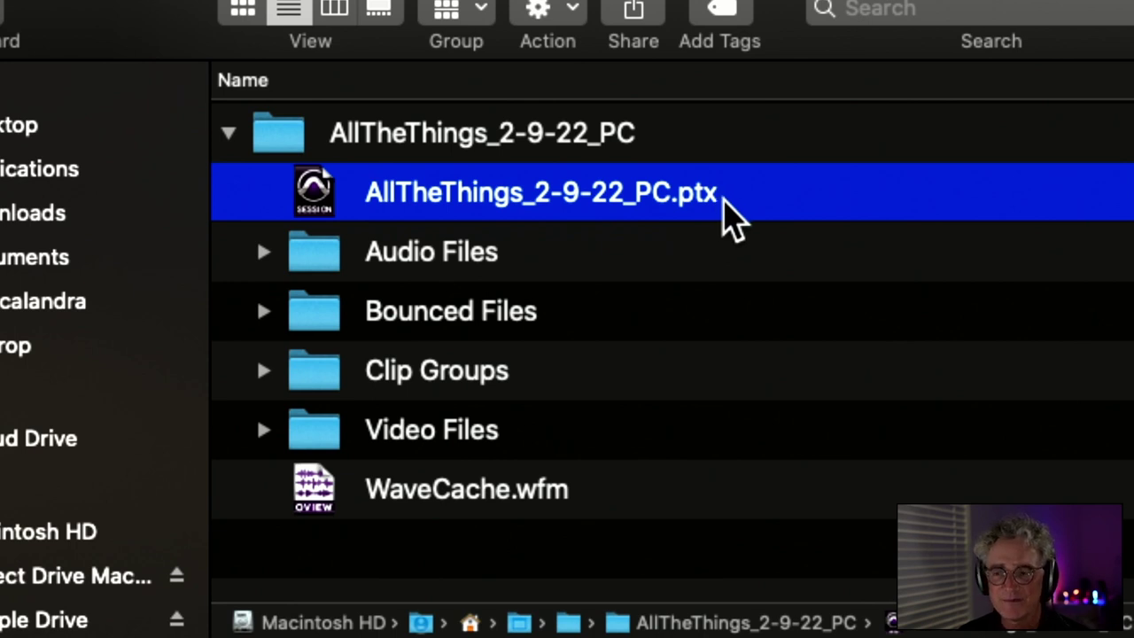
left_click(375, 152)
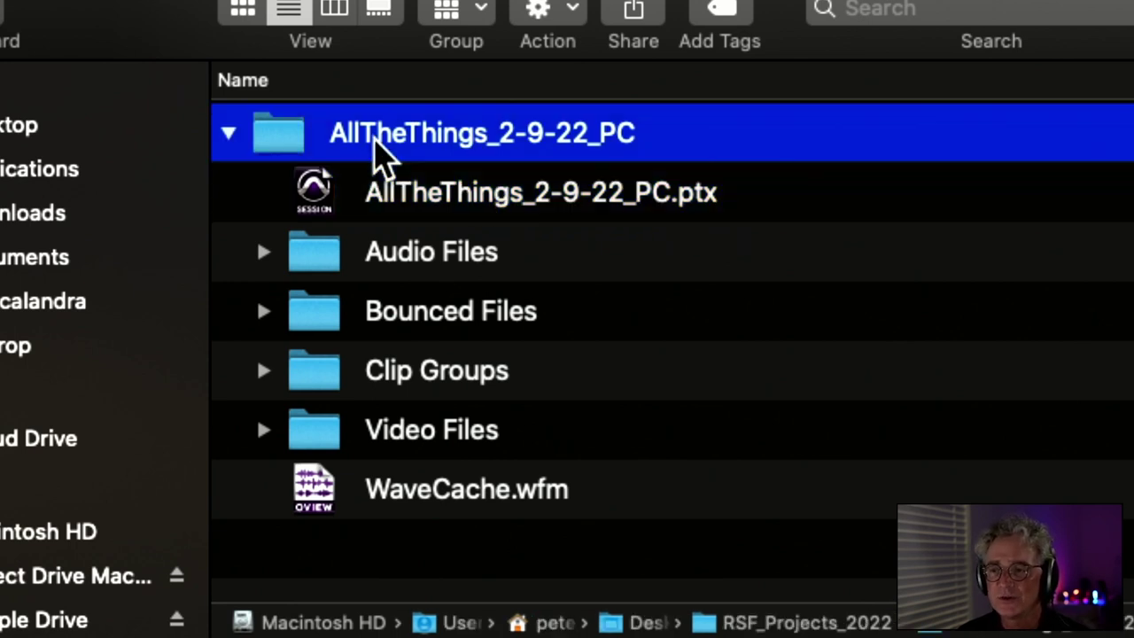
left_click(393, 208)
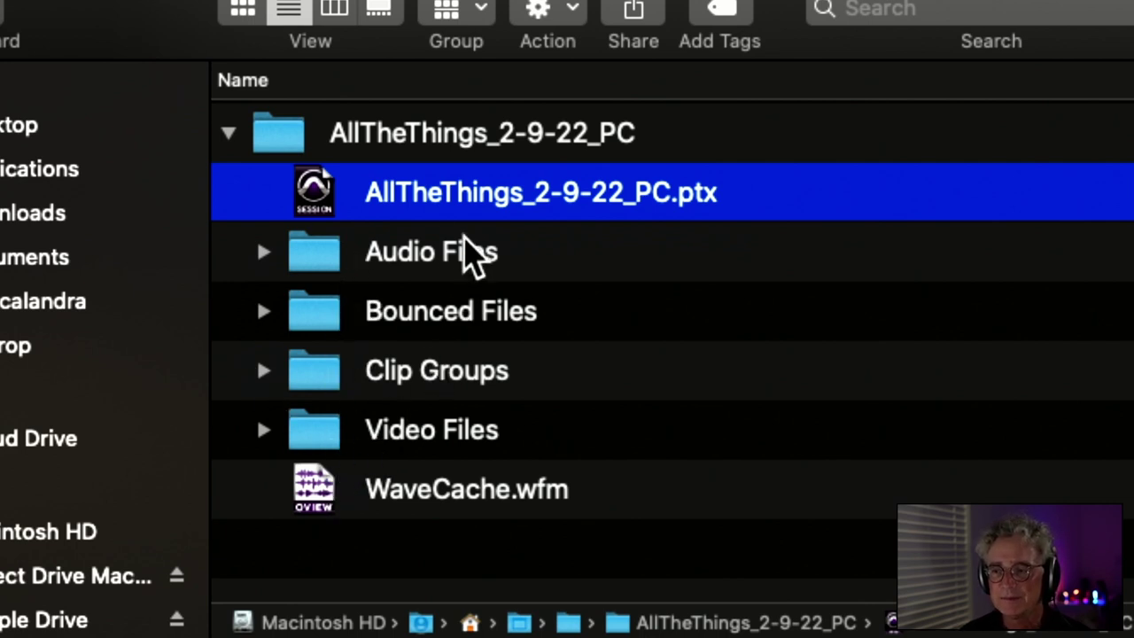
left_click(228, 132)
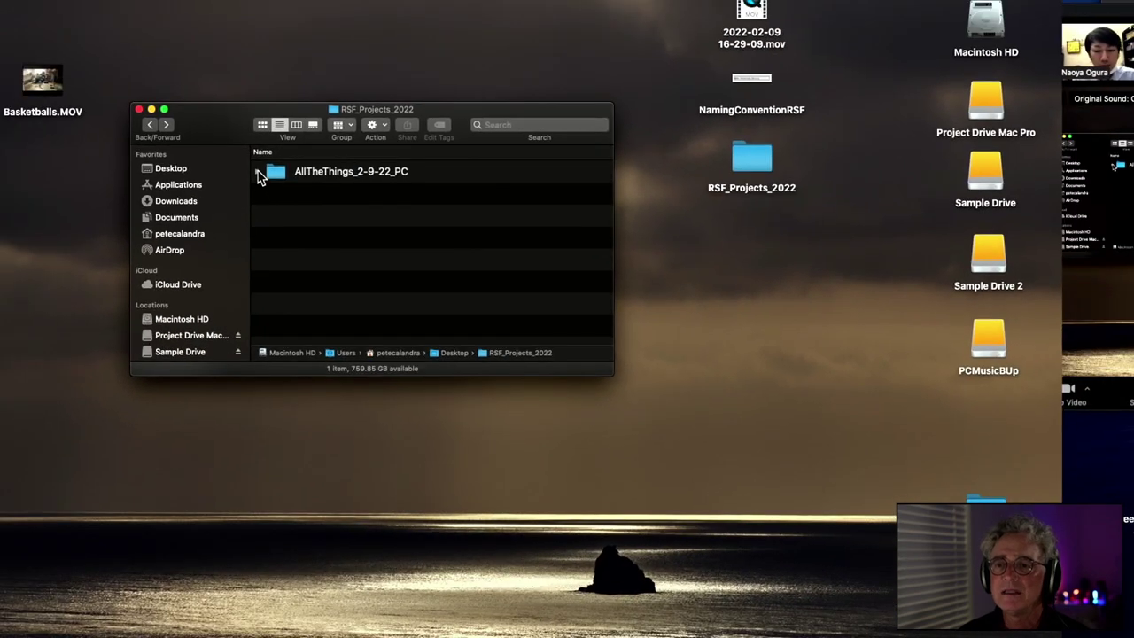
left_click(257, 173)
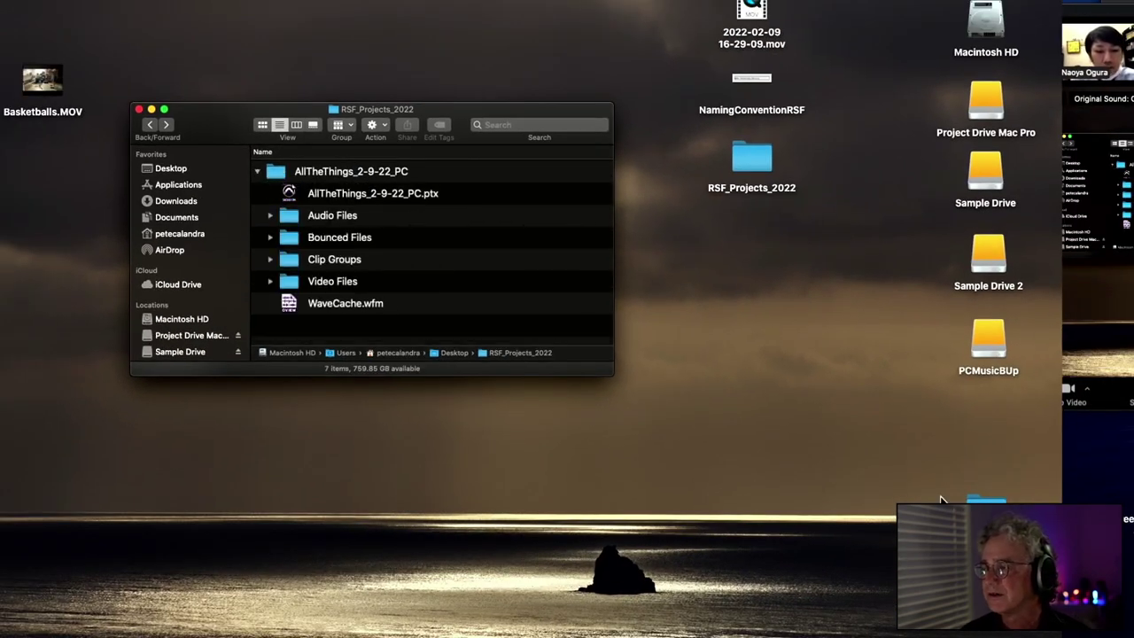
Step: Switch back to Pro Tools, close the session with its changes saved, and select its .ptx file in Finder
mouse_move(1088, 43)
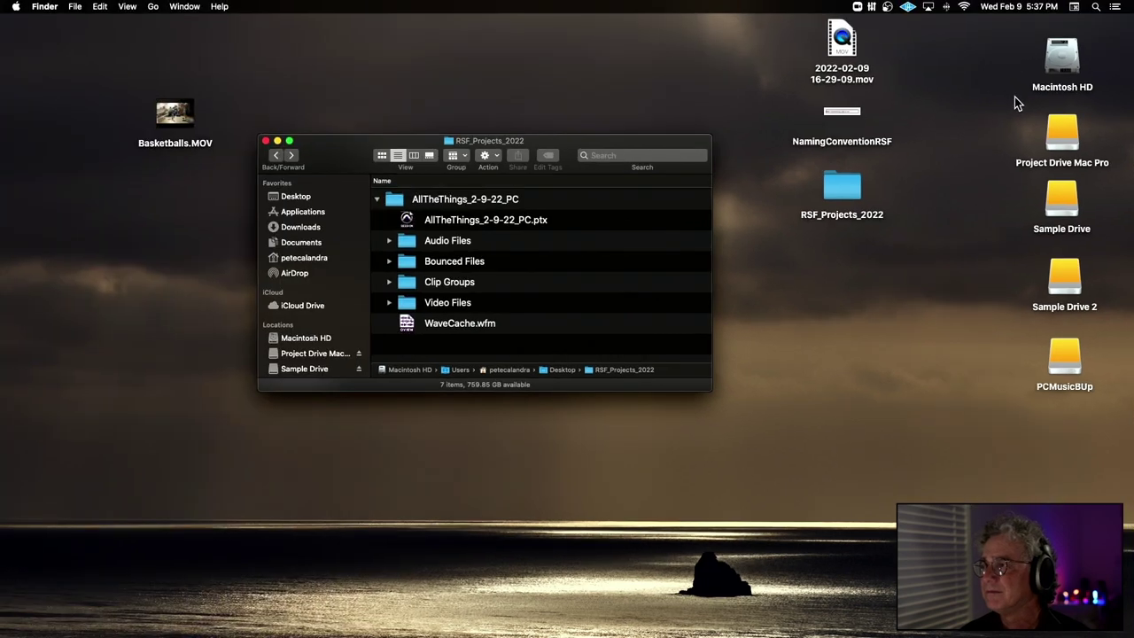
mouse_move(819, 631)
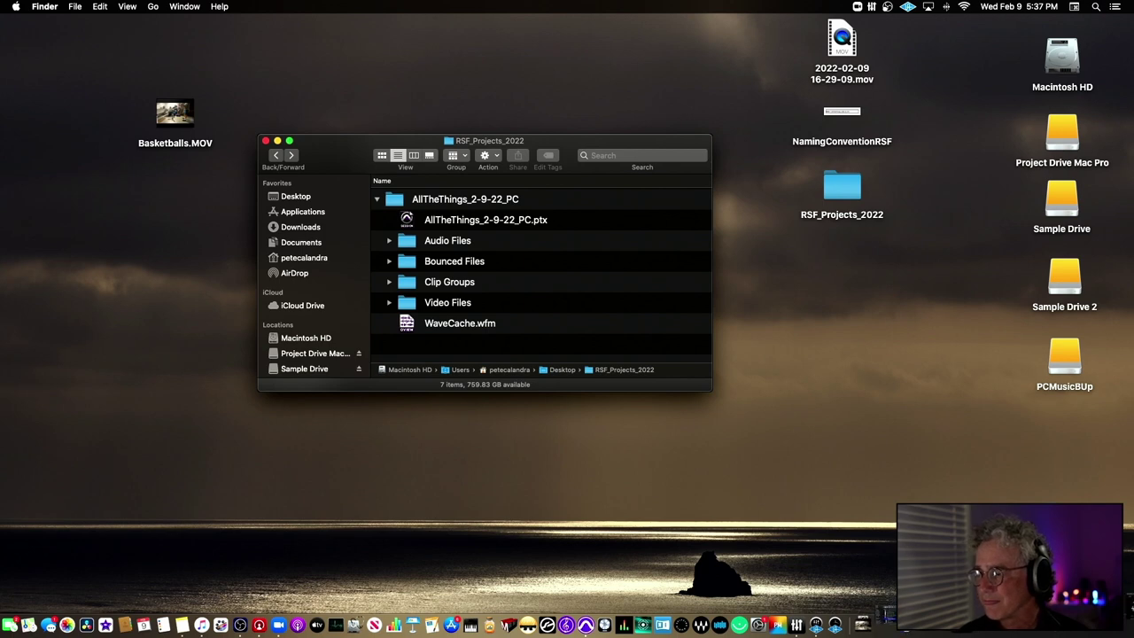
left_click(862, 624)
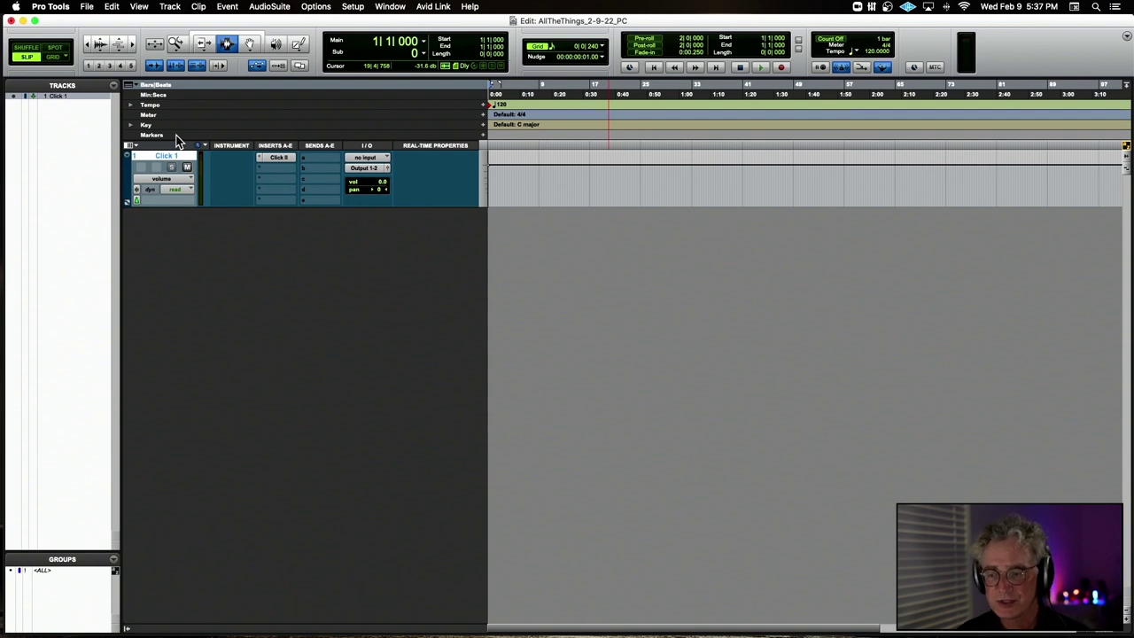
key("super+shift+w")
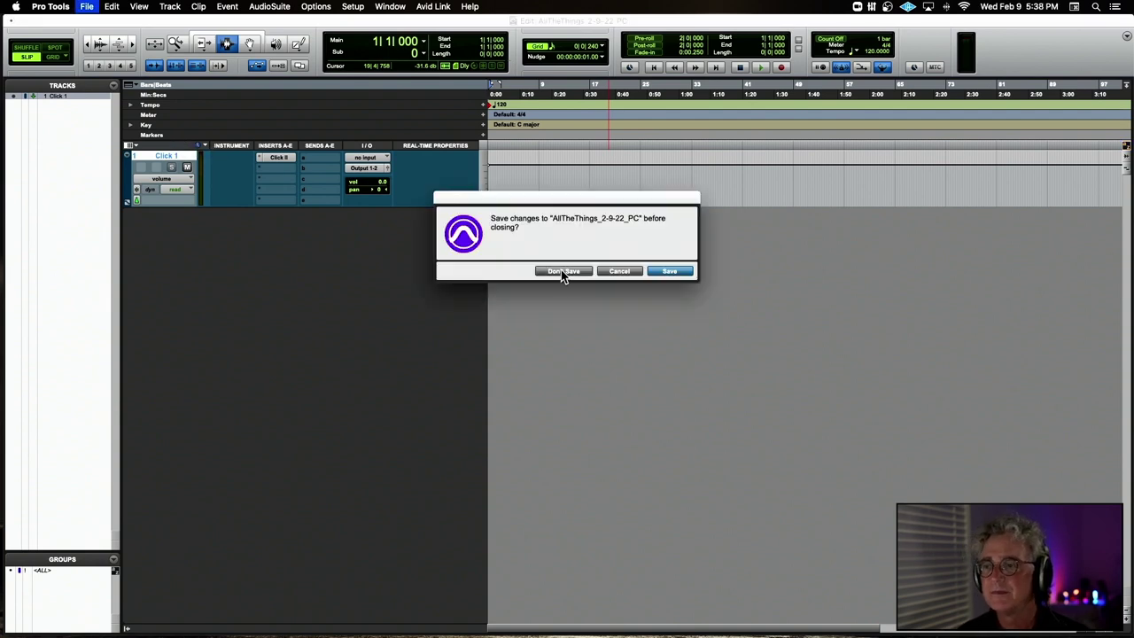
left_click(670, 271)
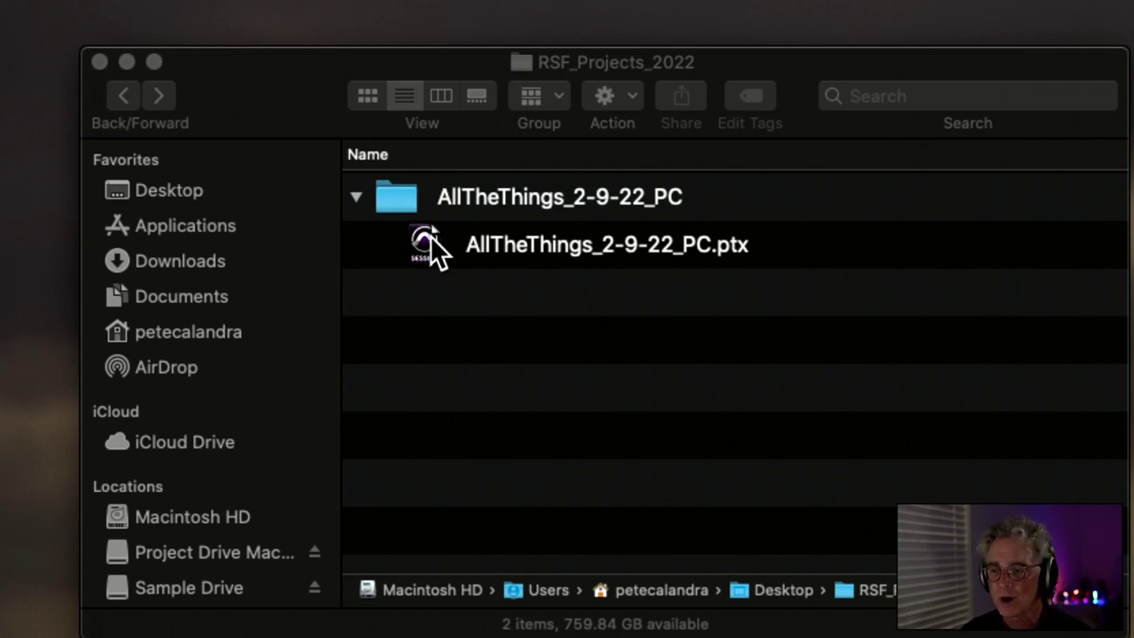
left_click(431, 236)
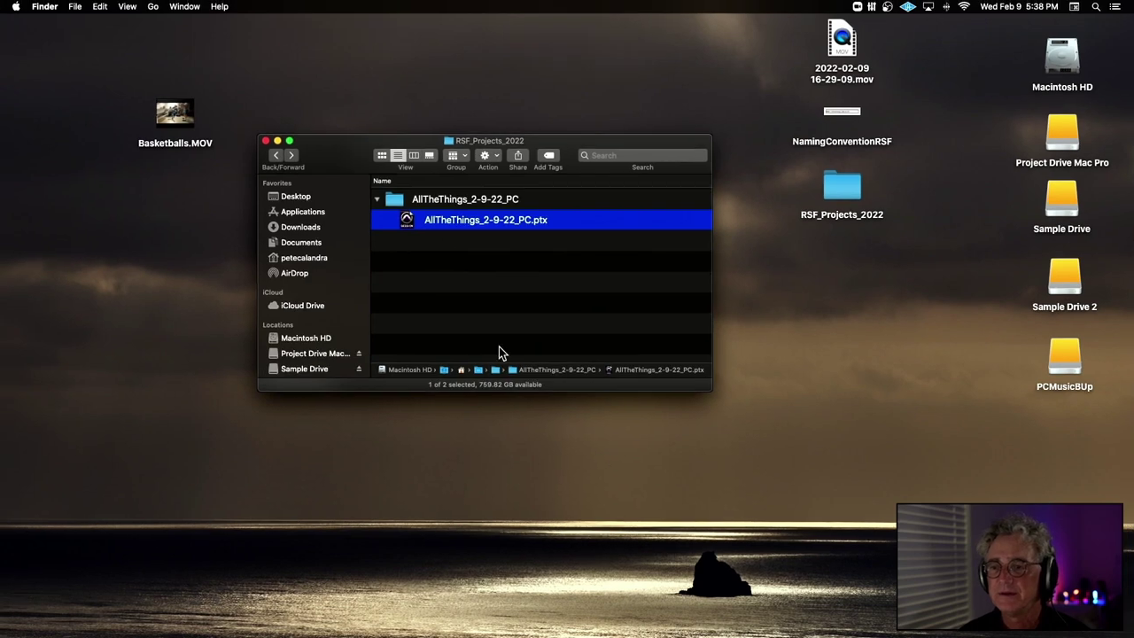
Step: Reopen the AllTheThings_2-9-22_PC.ptx session from Finder, and move the Edit window down to uncover the session folder and back up
mouse_move(709, 631)
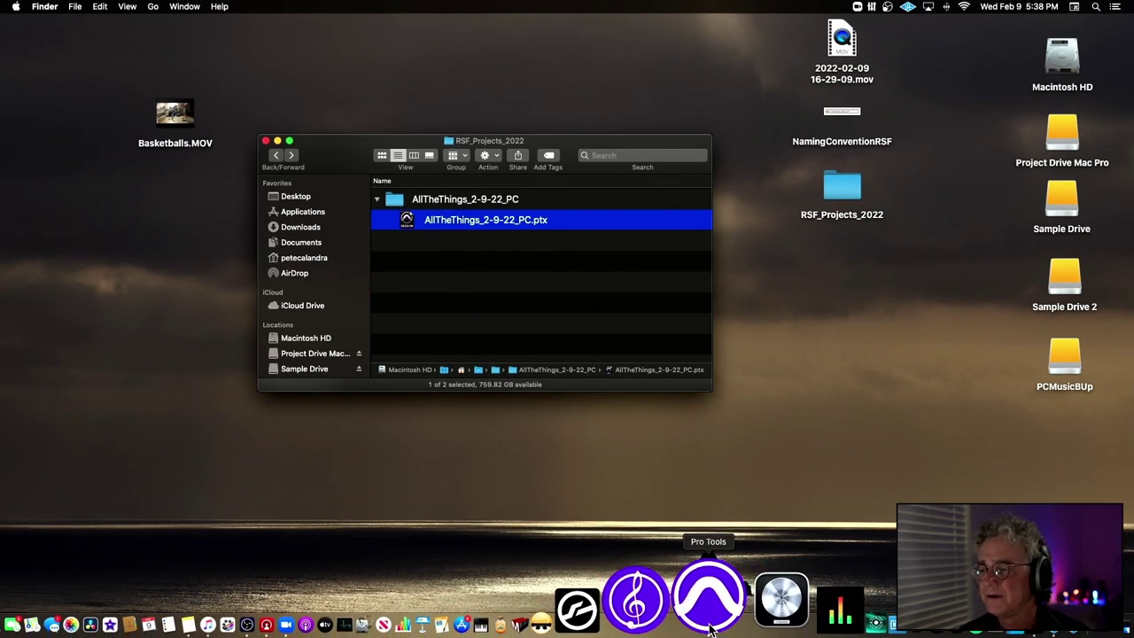
double_click(407, 221)
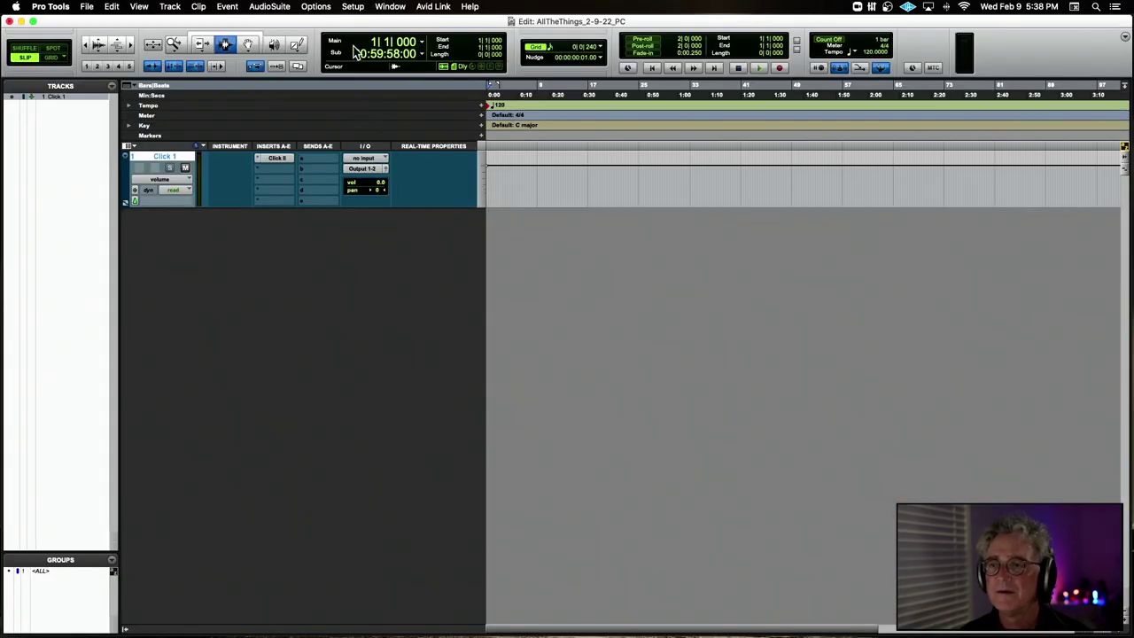
left_click_drag(357, 21, 447, 376)
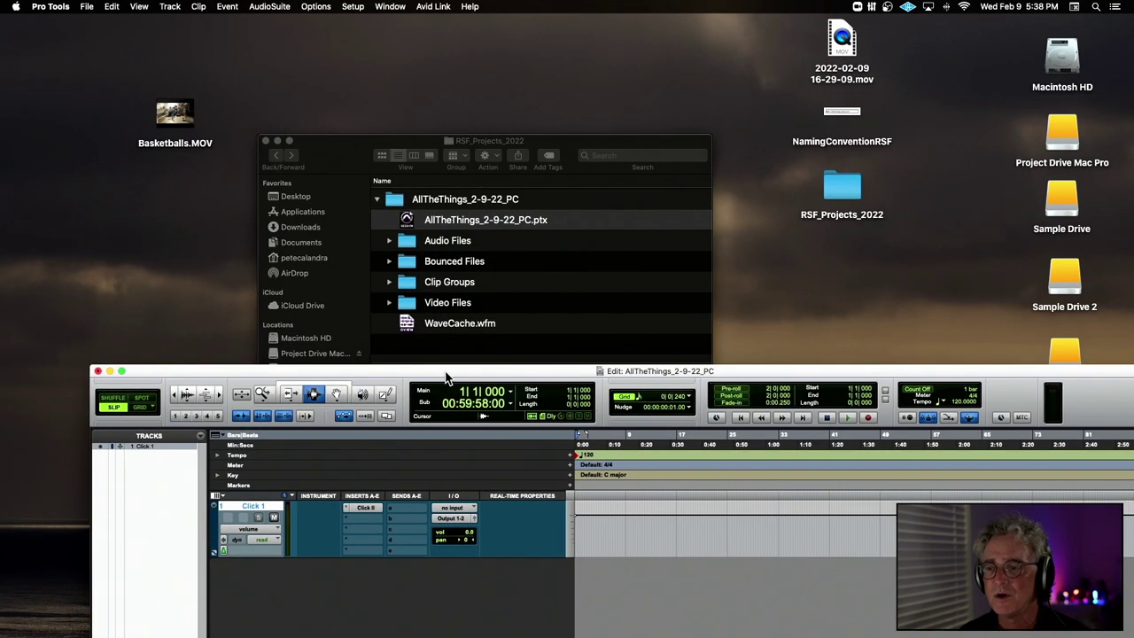
double_click(447, 372)
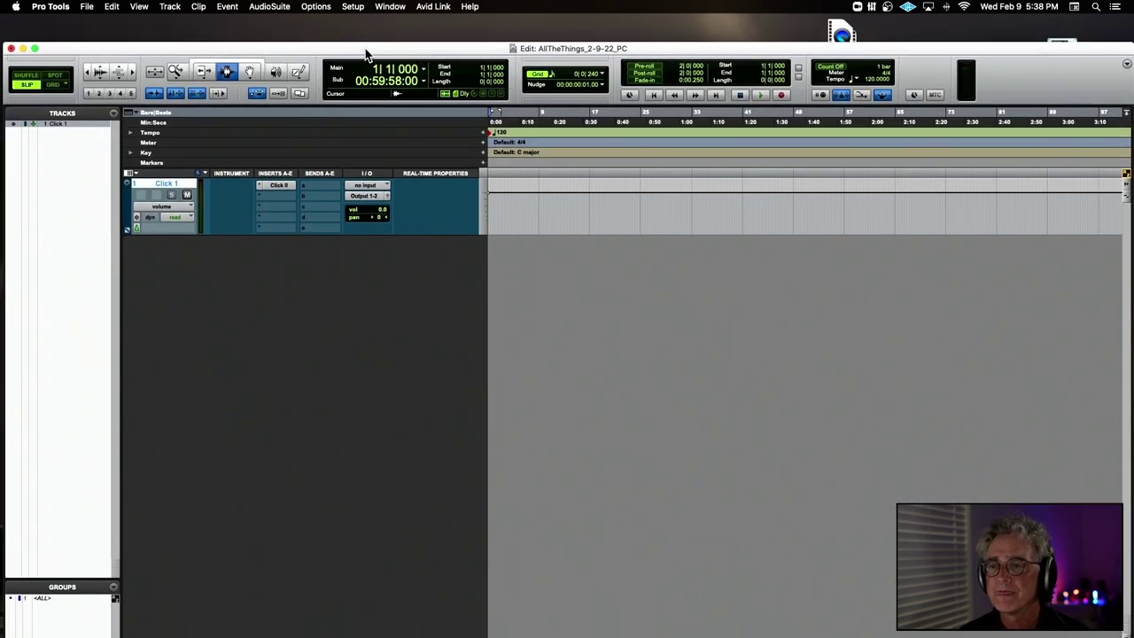
Step: Delete the Click 1 track and shrink the Edit window so that it no longer fills the screen
right_click(177, 162)
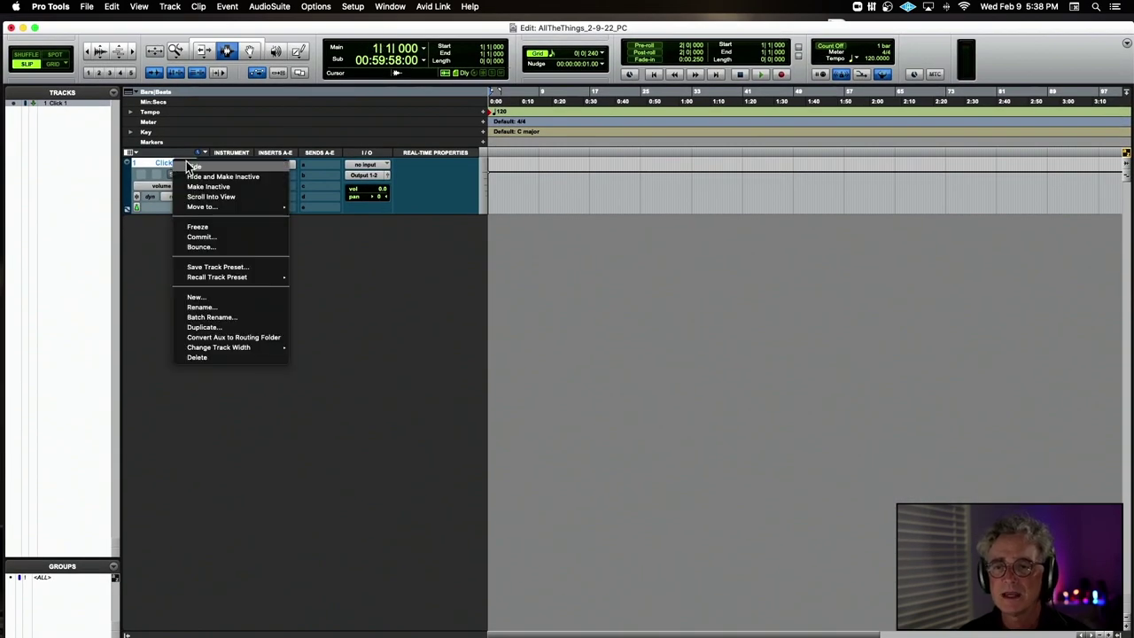
left_click(214, 356)
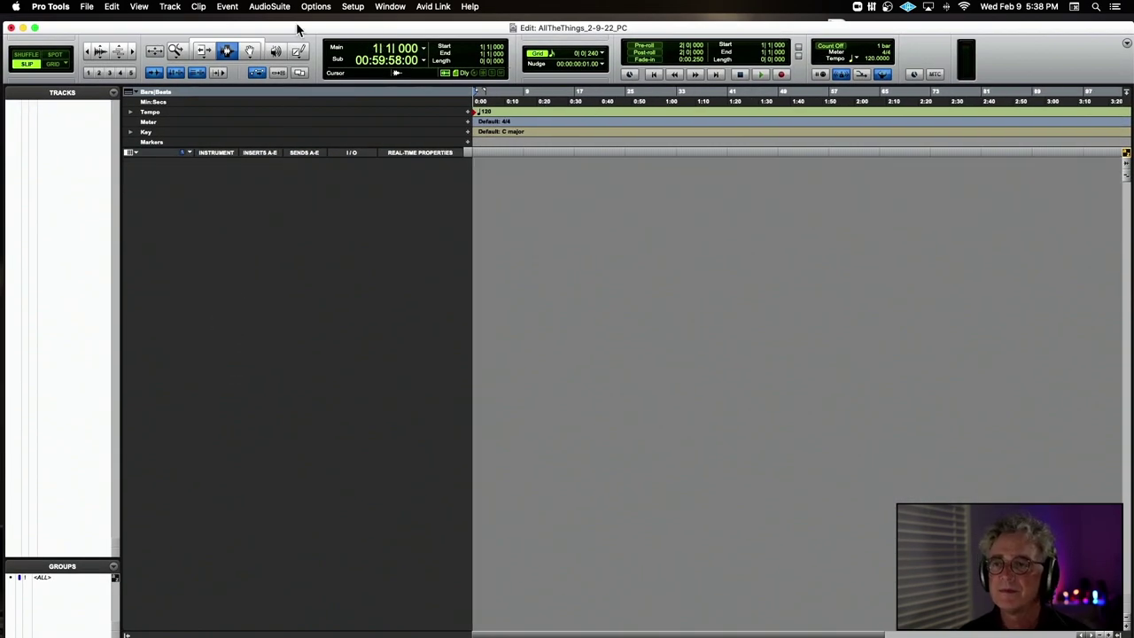
mouse_move(298, 31)
left_mouse_down()
mouse_move(294, 53)
mouse_move(296, 28)
left_mouse_up()
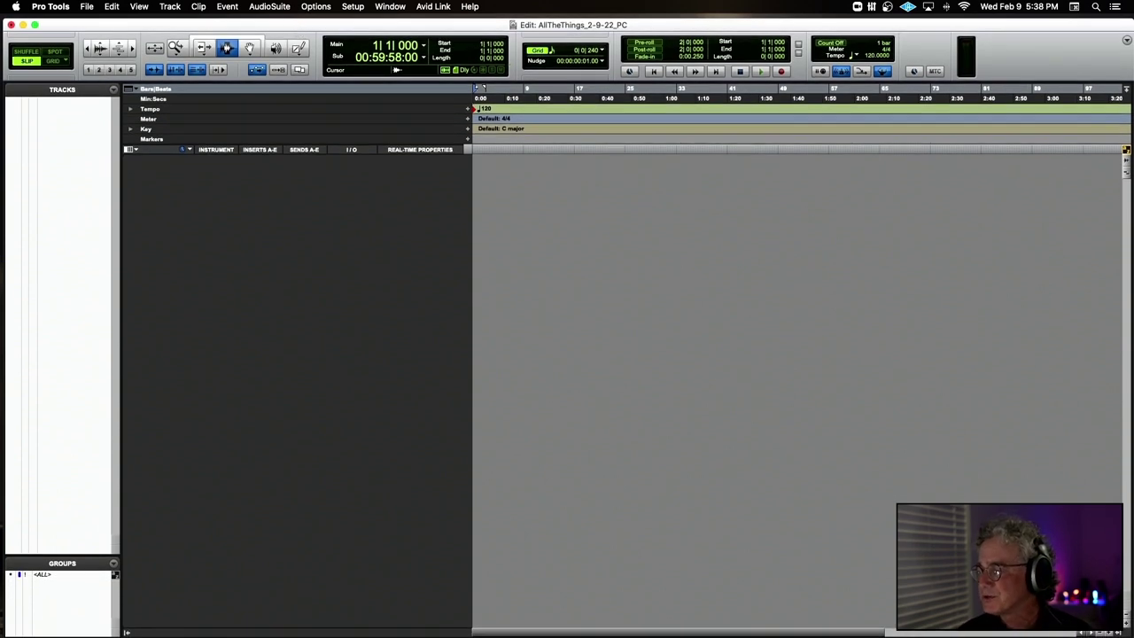
left_click_drag(1123, 632, 1094, 503)
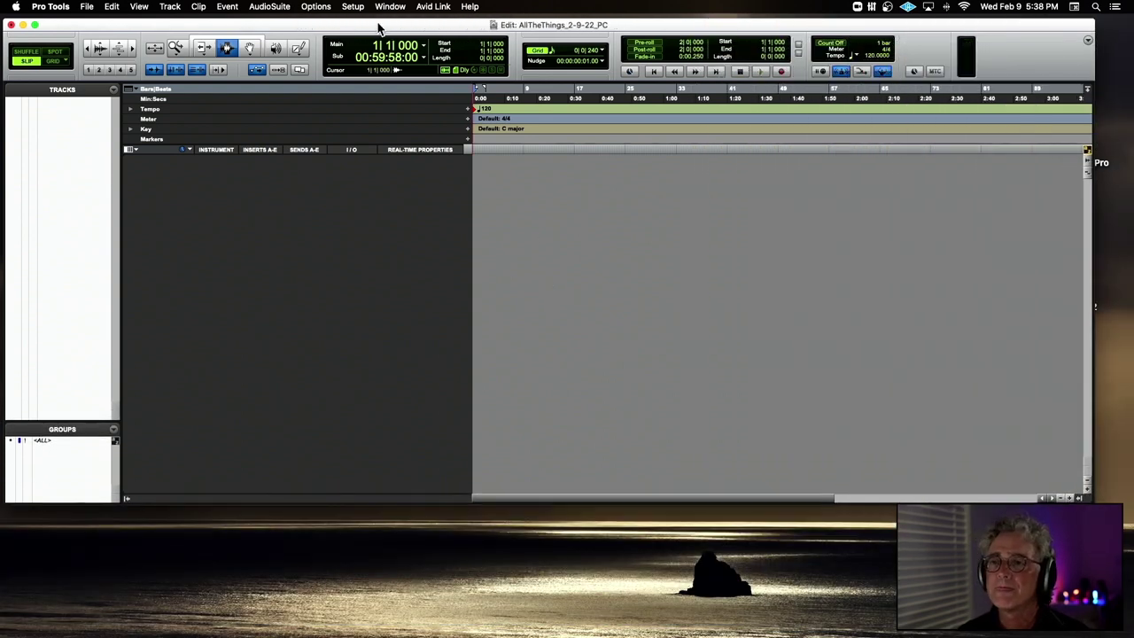
left_click_drag(380, 26, 727, 66)
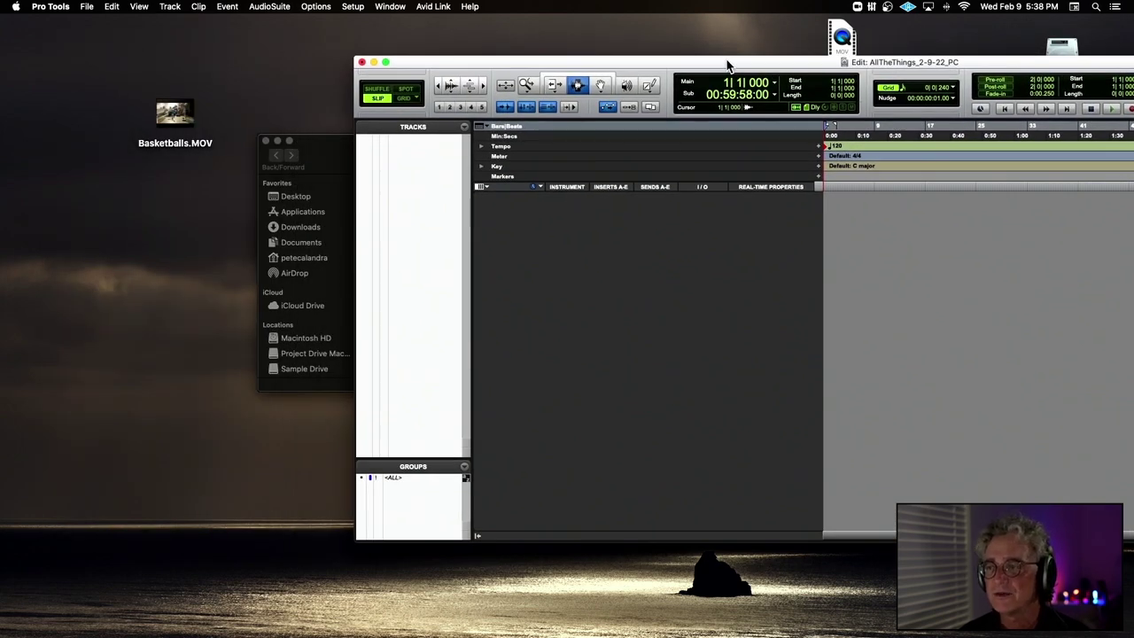
left_click_drag(727, 67, 387, 33)
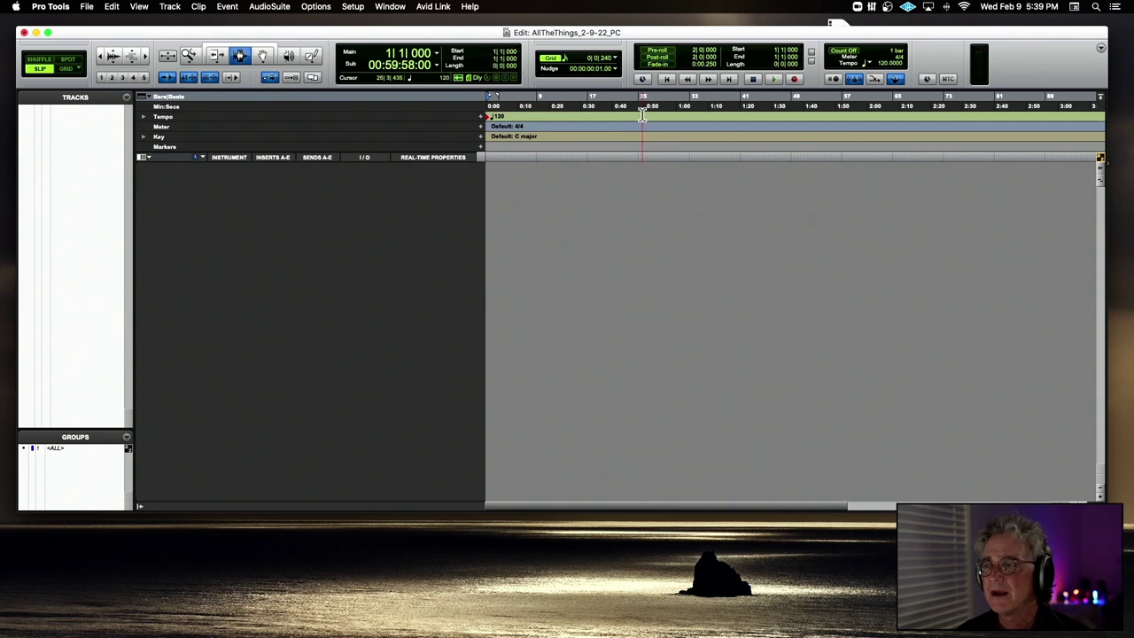
Step: Select a range about 32 bars long in the timeline rulers, starting at about bar 25
left_click_drag(641, 142, 852, 142)
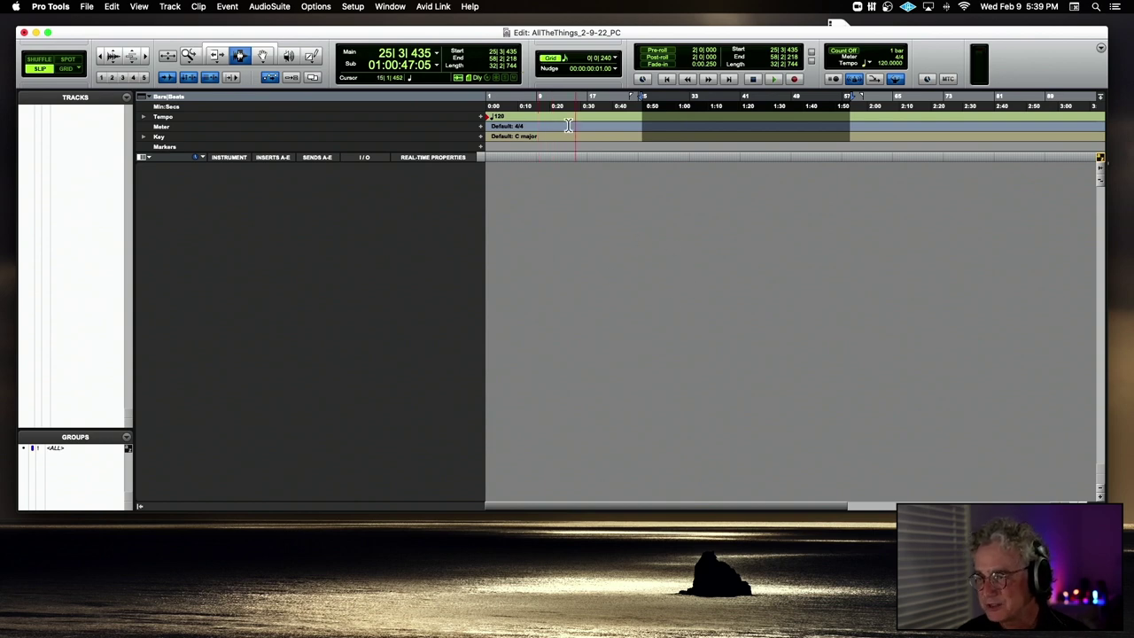
key("alt+super+z")
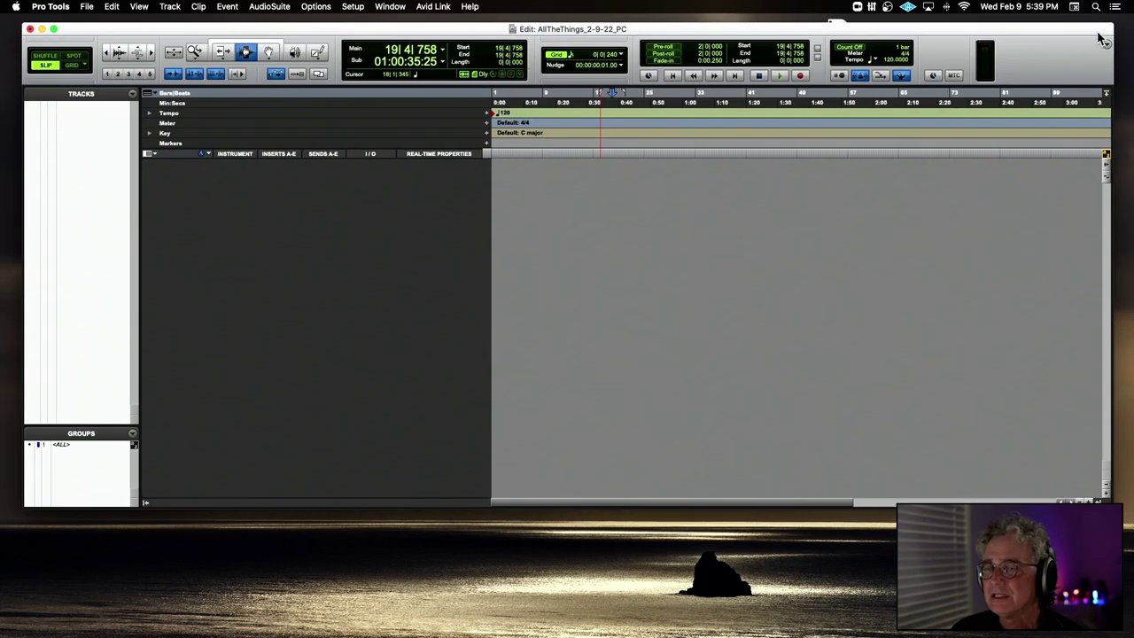
Step: Reposition the Edit window on the desktop so its edit modes and tools are in clear view
left_click_drag(1101, 39, 1095, 35)
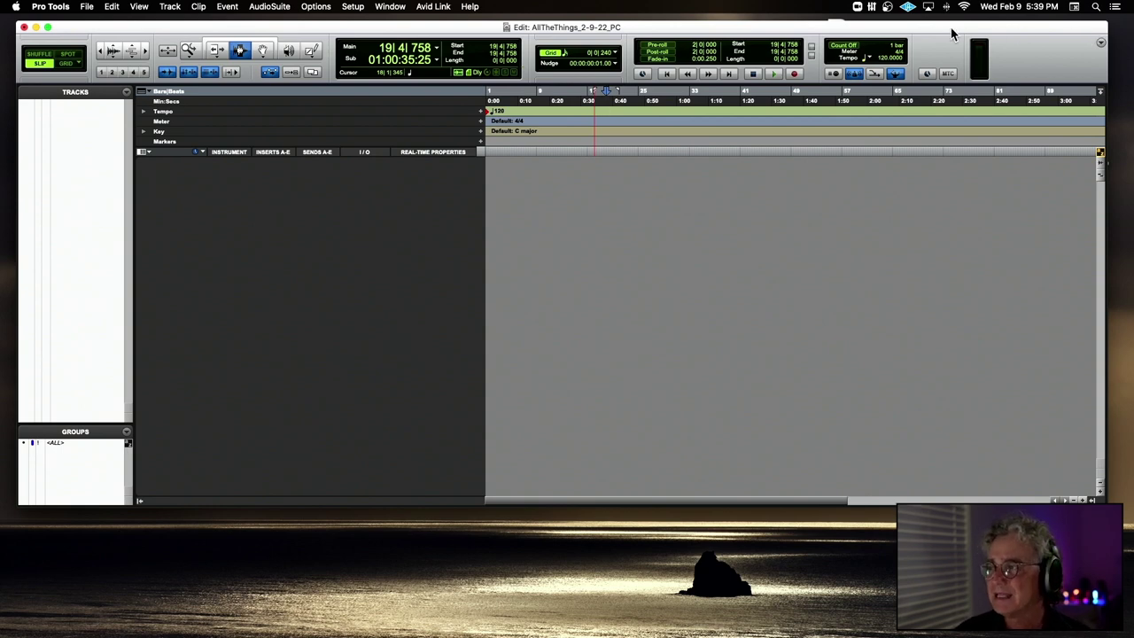
left_click_drag(937, 35, 1064, 37)
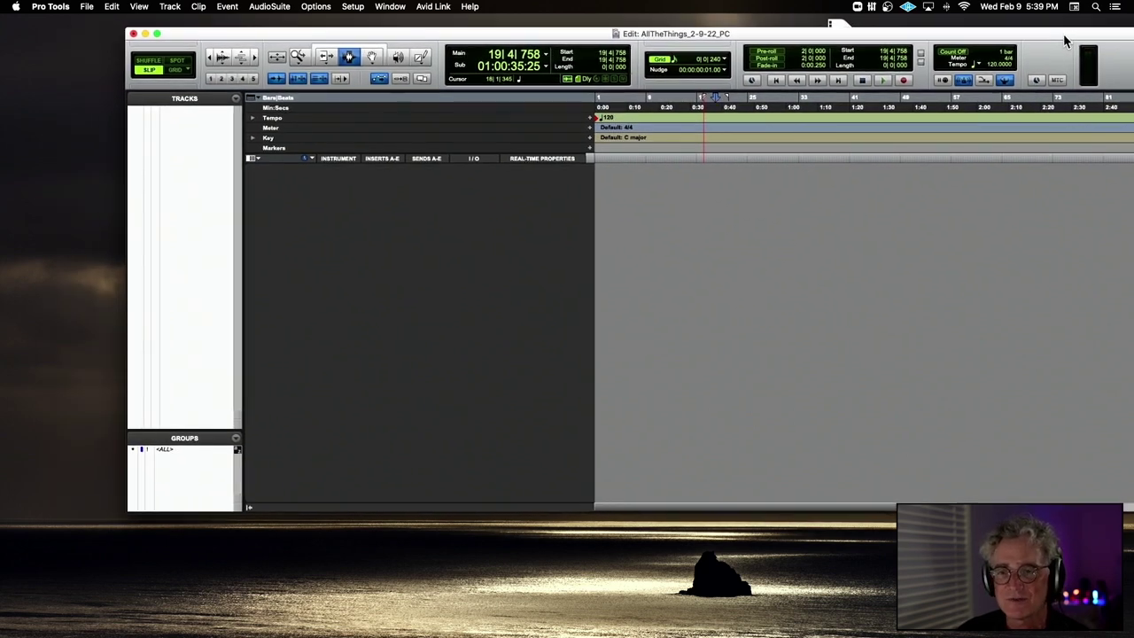
left_click_drag(1064, 37, 1112, 40)
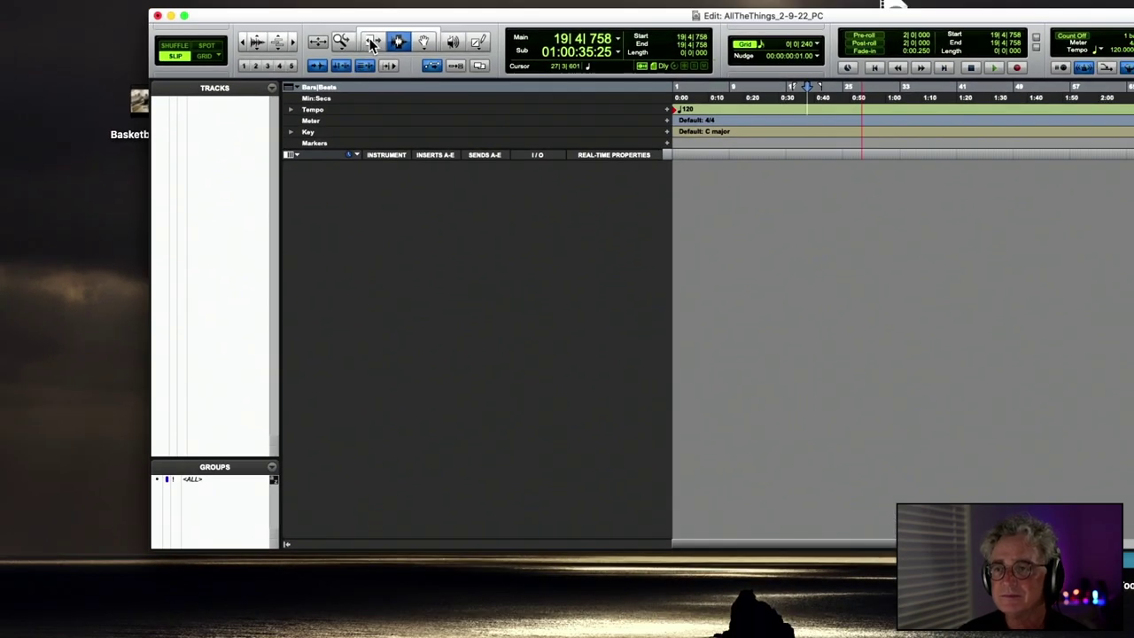
left_click_drag(361, 18, 471, 89)
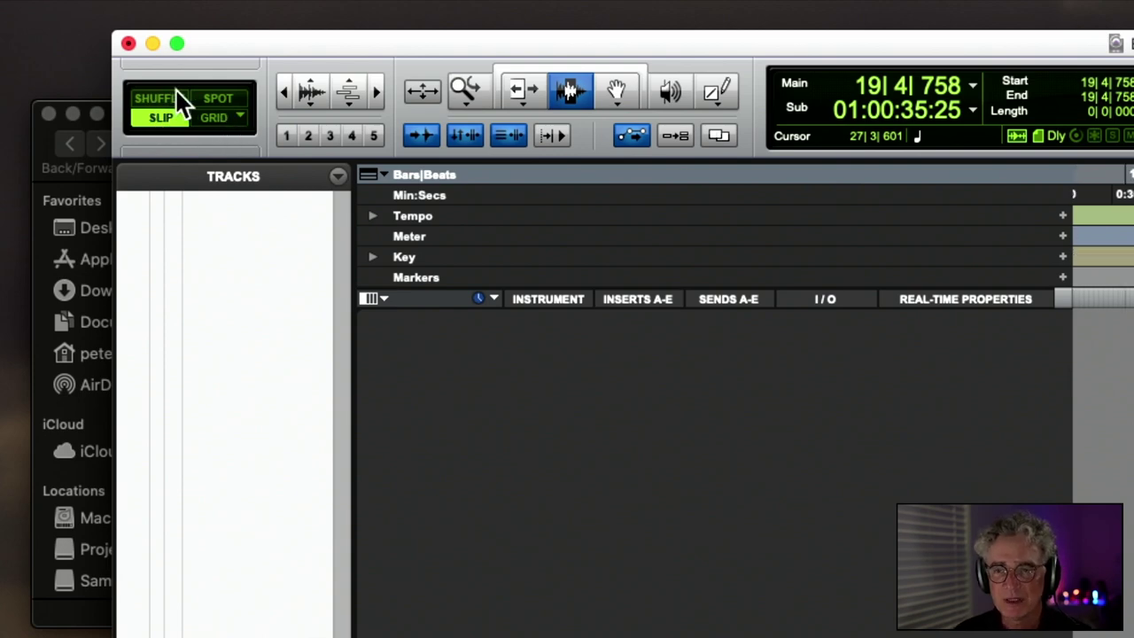
Step: Switch the edit mode to Grid, change it to Relative Grid, and set it back to absolute Grid
left_click(214, 118)
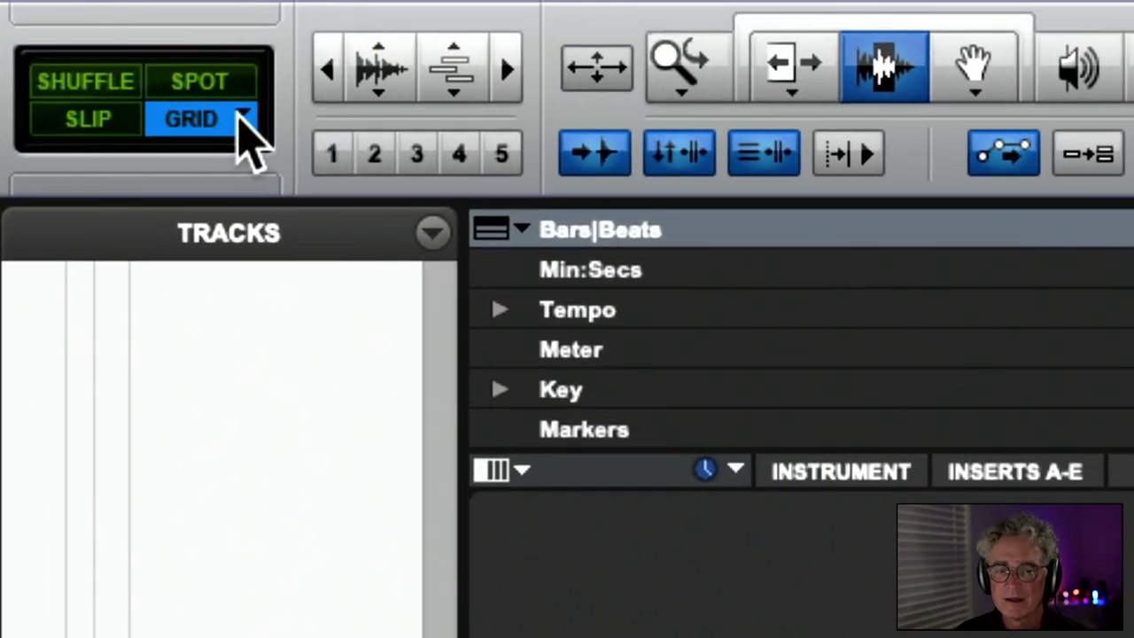
left_click(241, 118)
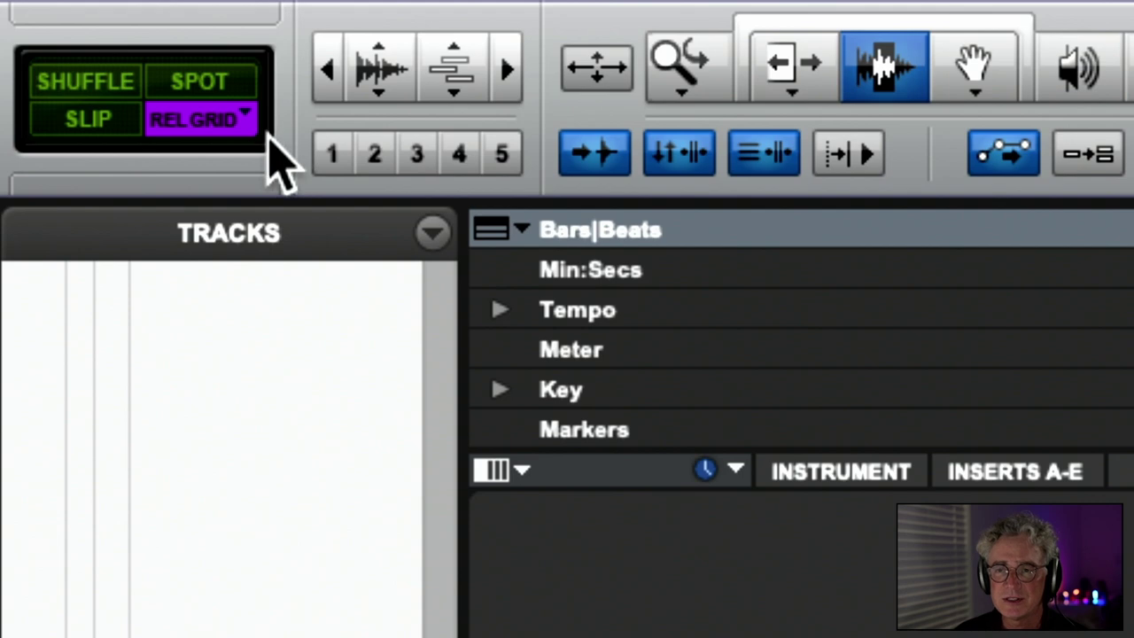
left_click(236, 116)
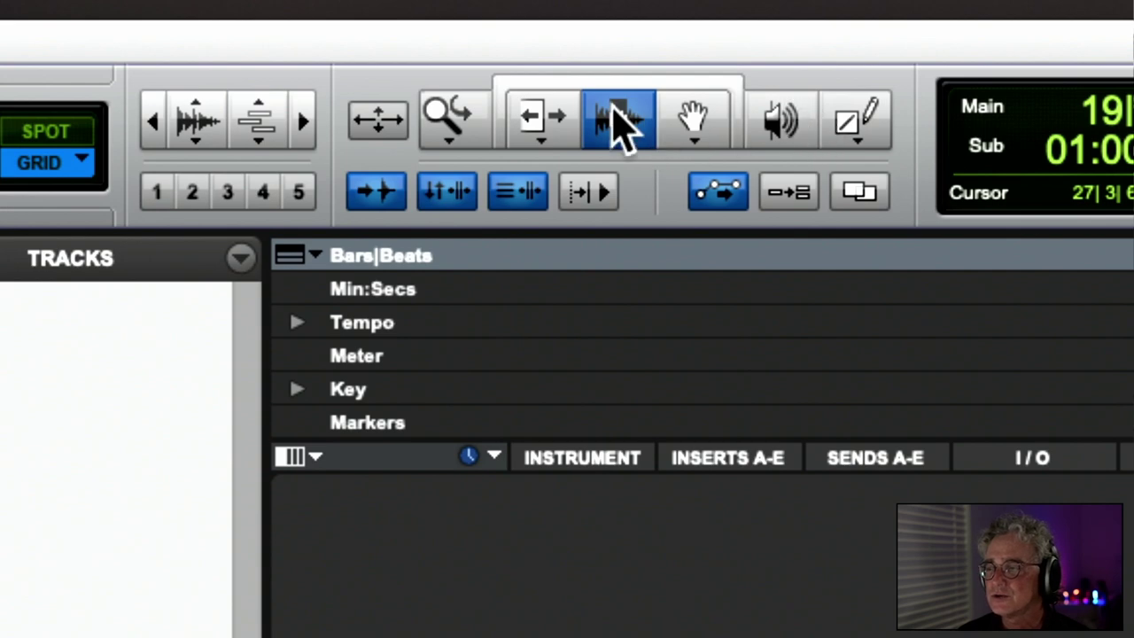
Step: Try the edit tools one by one: Zoomer, Trim, Selector, Grabber, Scrubber, Zoomer again and Pencil
left_click(456, 133)
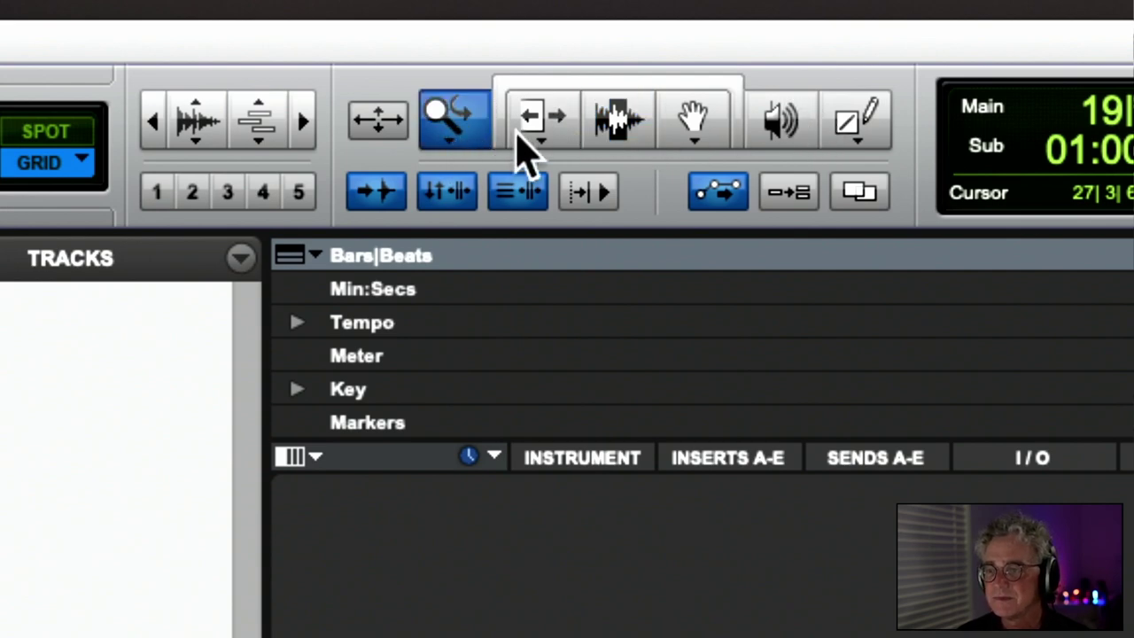
left_click(545, 133)
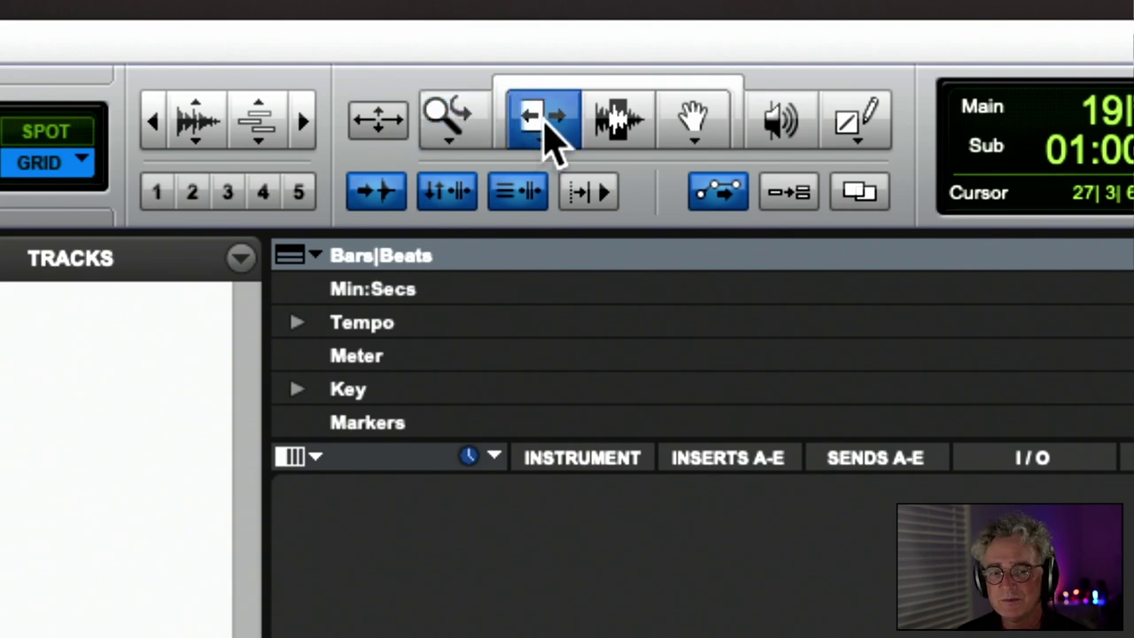
left_click(605, 124)
left_click_drag(691, 121, 663, 121)
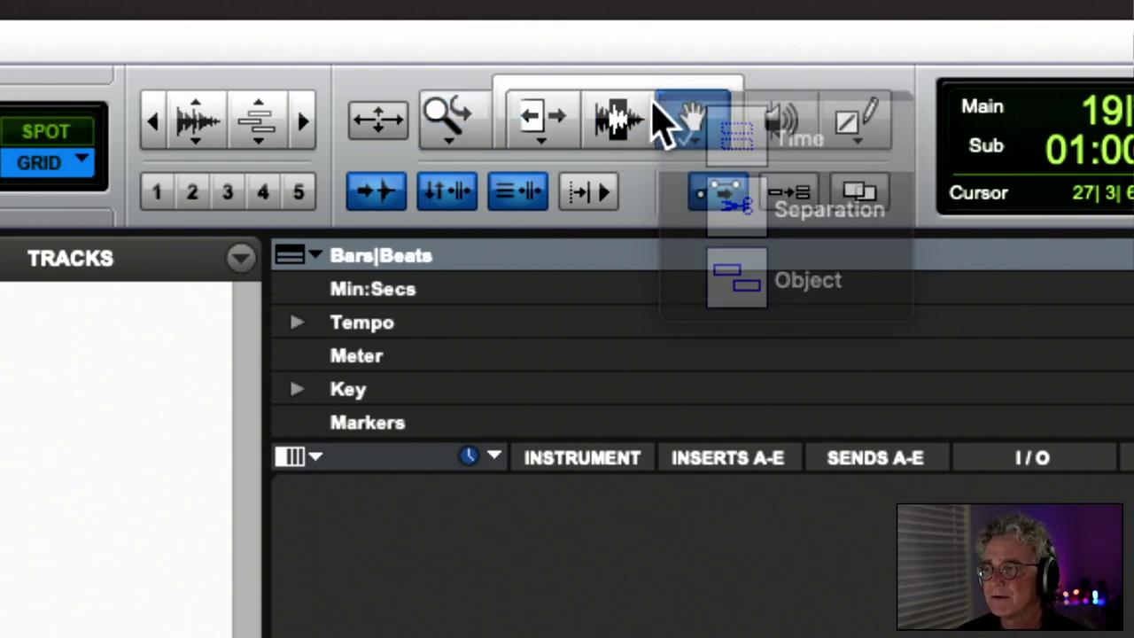
left_click(771, 127)
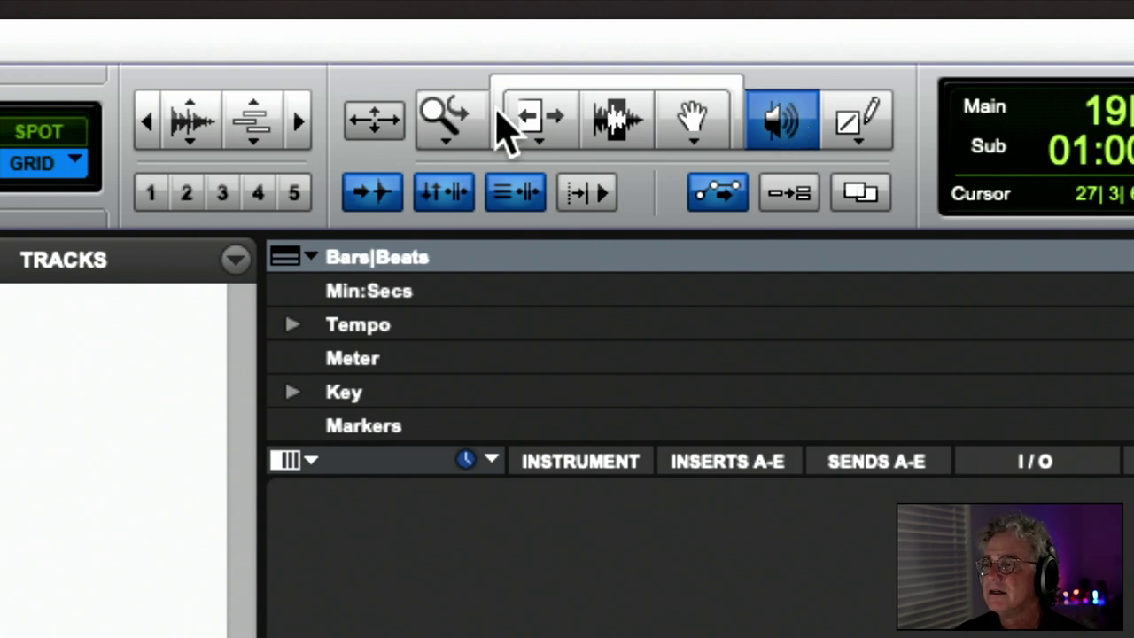
left_click(450, 122)
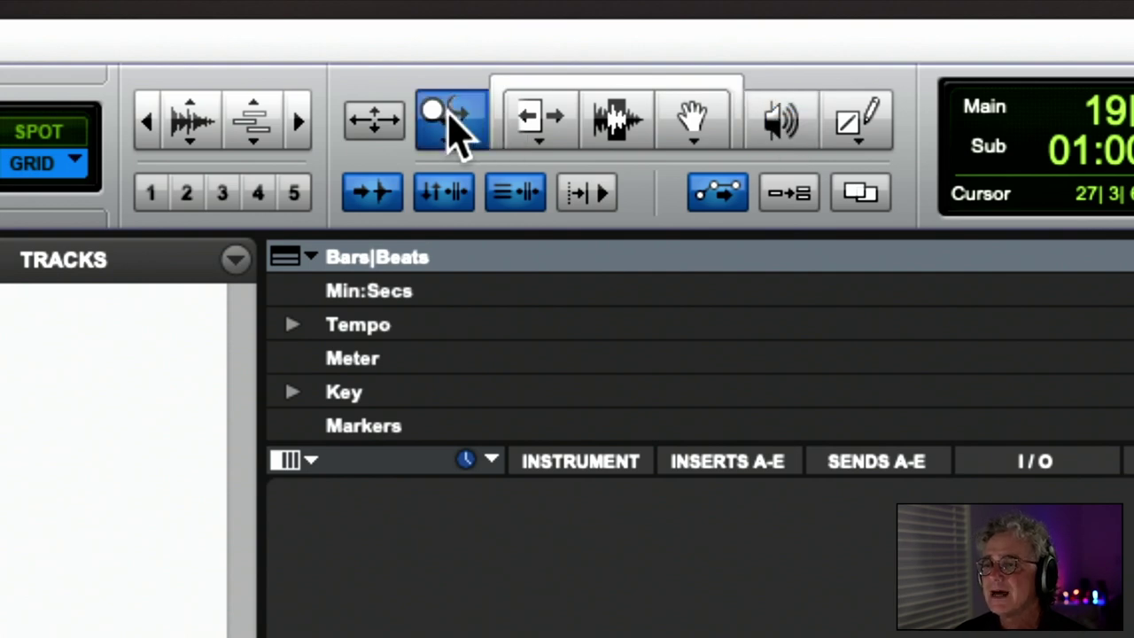
left_click(846, 128)
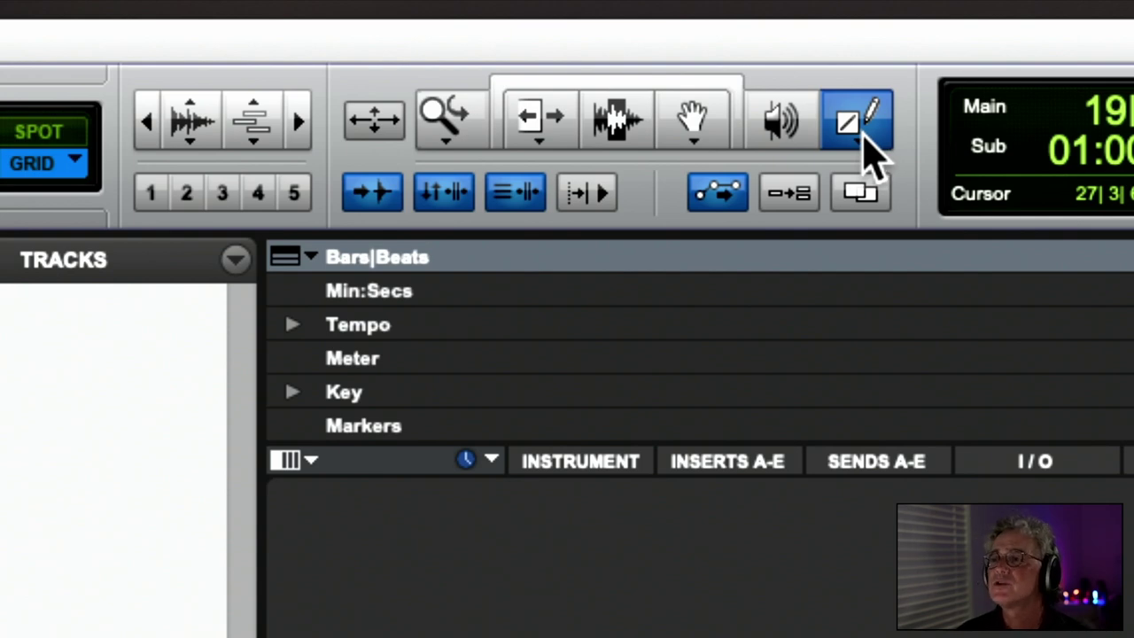
Step: Activate the Trim, Selector and Grabber tools individually, and combine them by enabling the Smart tool
left_click(560, 124)
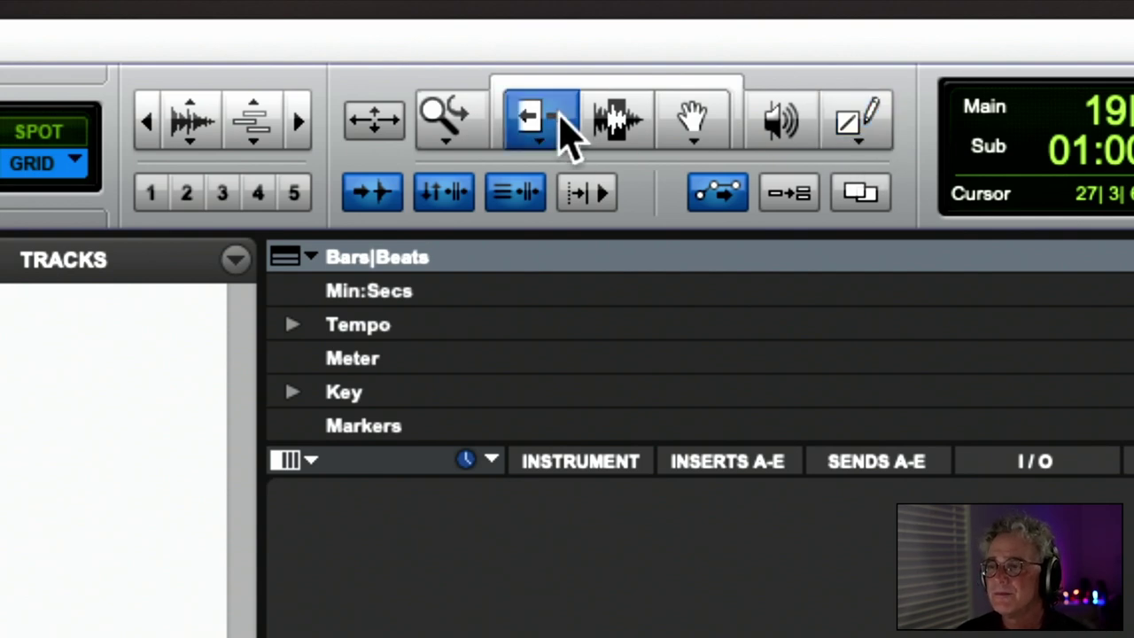
left_click(612, 124)
left_click(689, 126)
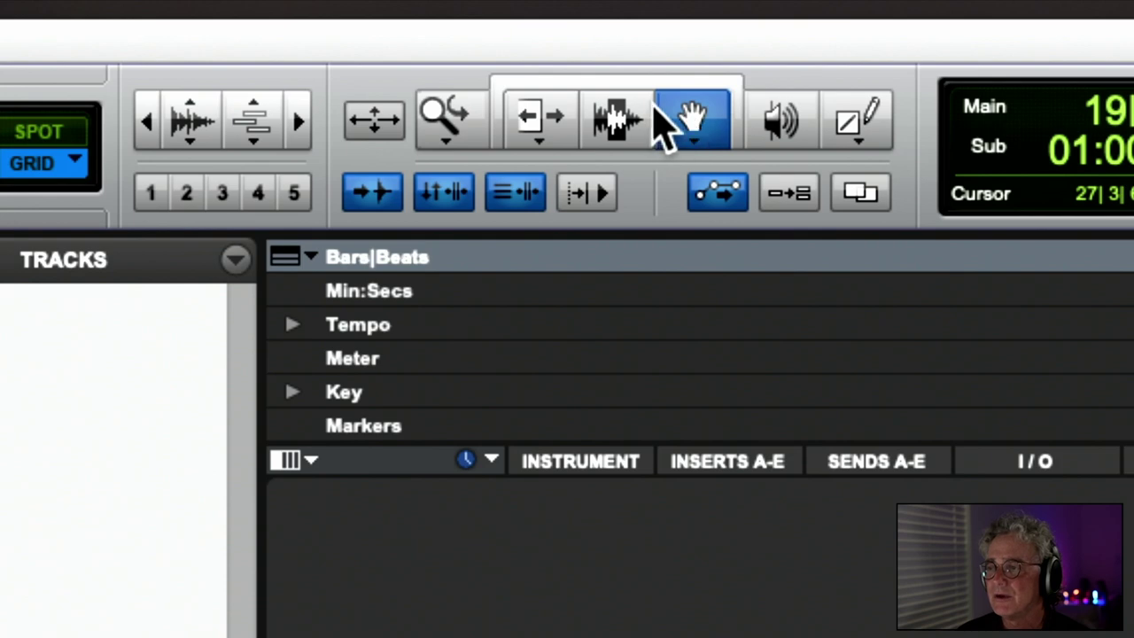
left_click(576, 100)
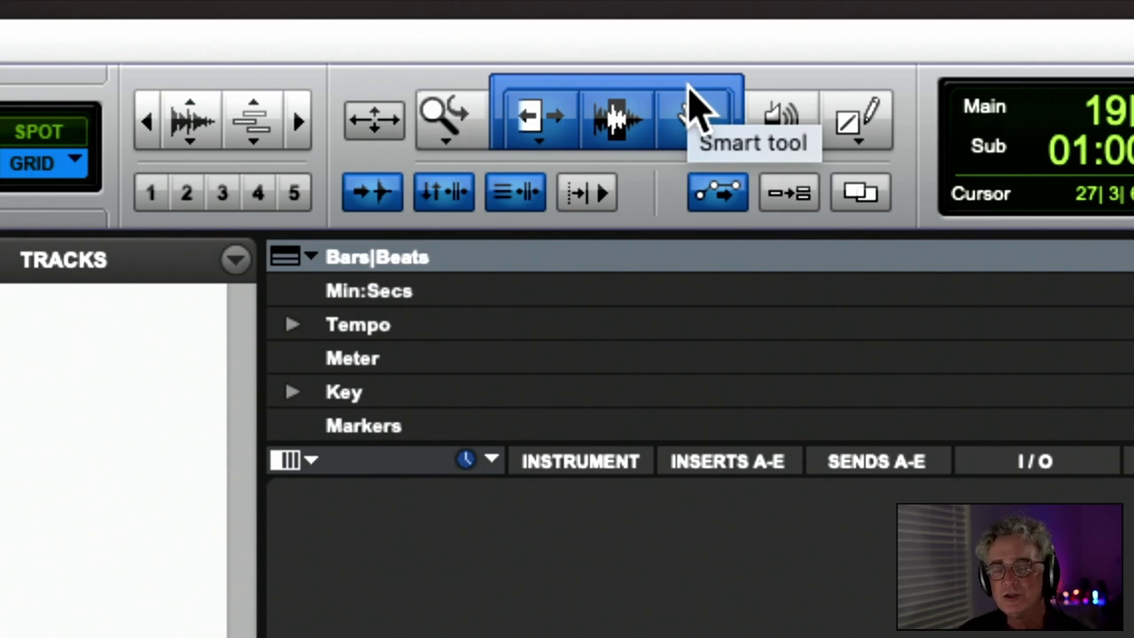
Step: Replace the Smart tool with the Selector and cycle repeatedly through Trim, Selector, Grabber and Scrubber, ending on the Trim tool
left_click(620, 124)
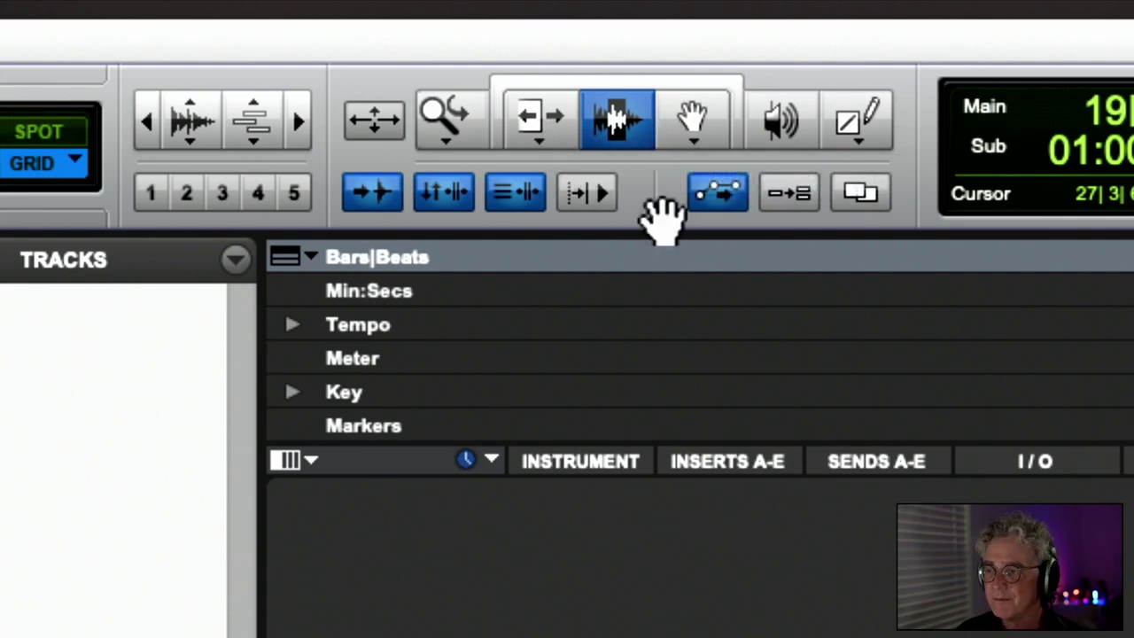
key("F6")
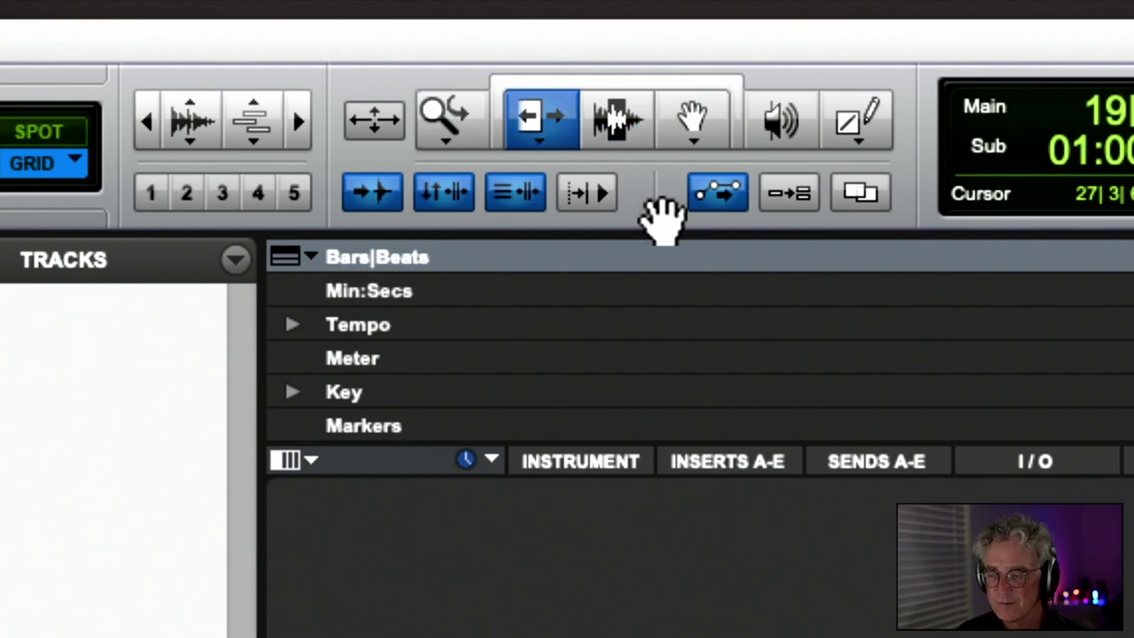
key("F7")
key("F8")
key("F9")
key("F8")
key("F7")
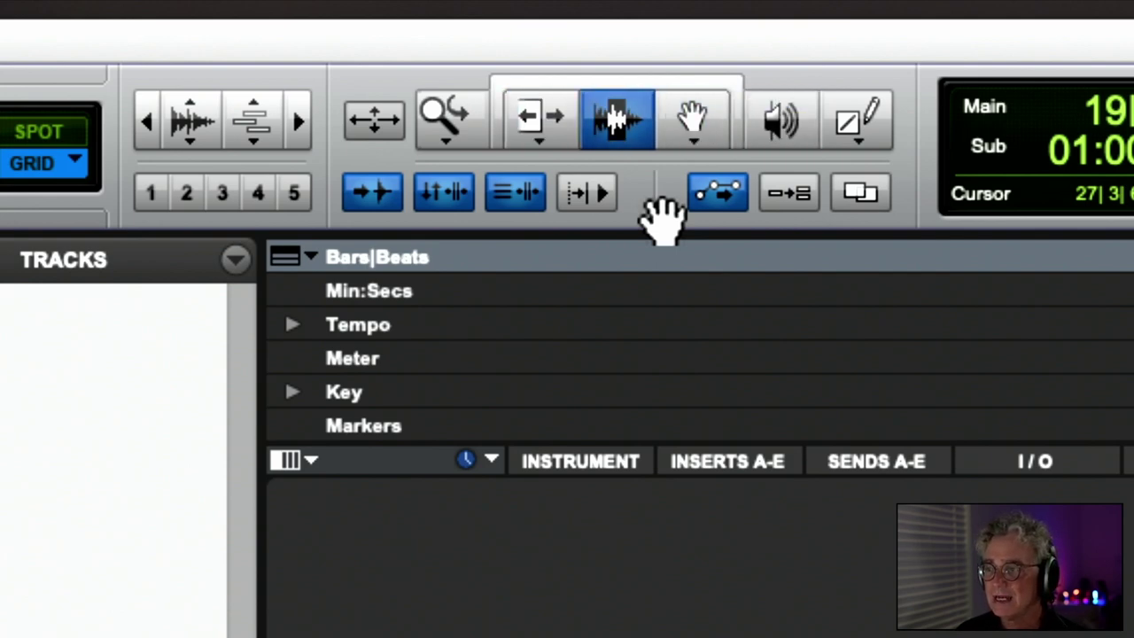
key("F6")
key("F7")
key("F8")
key("F9")
key("F8")
key("F7")
key("F6")
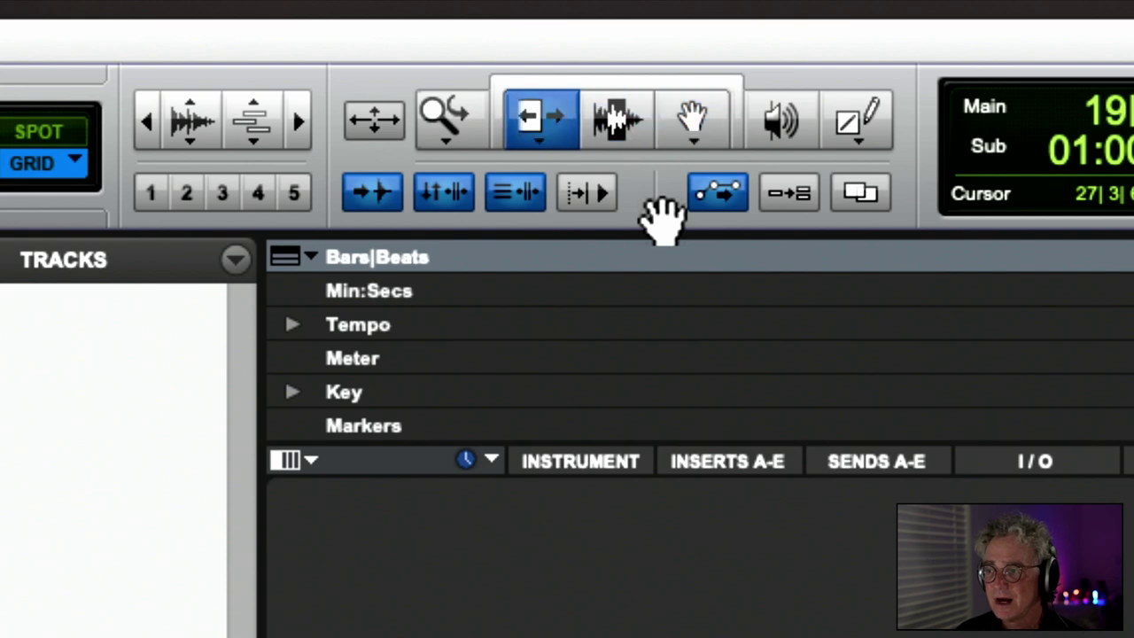
key("F7")
key("F8")
key("F9")
key("F8")
key("F7")
key("F6")
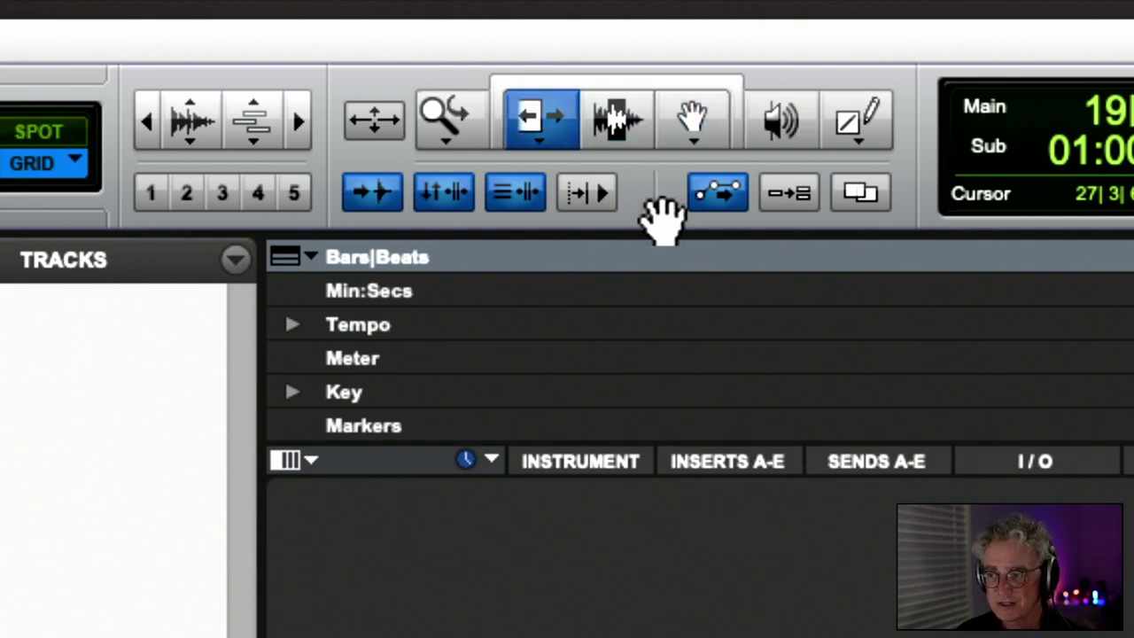
key("F7")
key("F8")
key("F9")
key("F8")
key("F7")
key("F6")
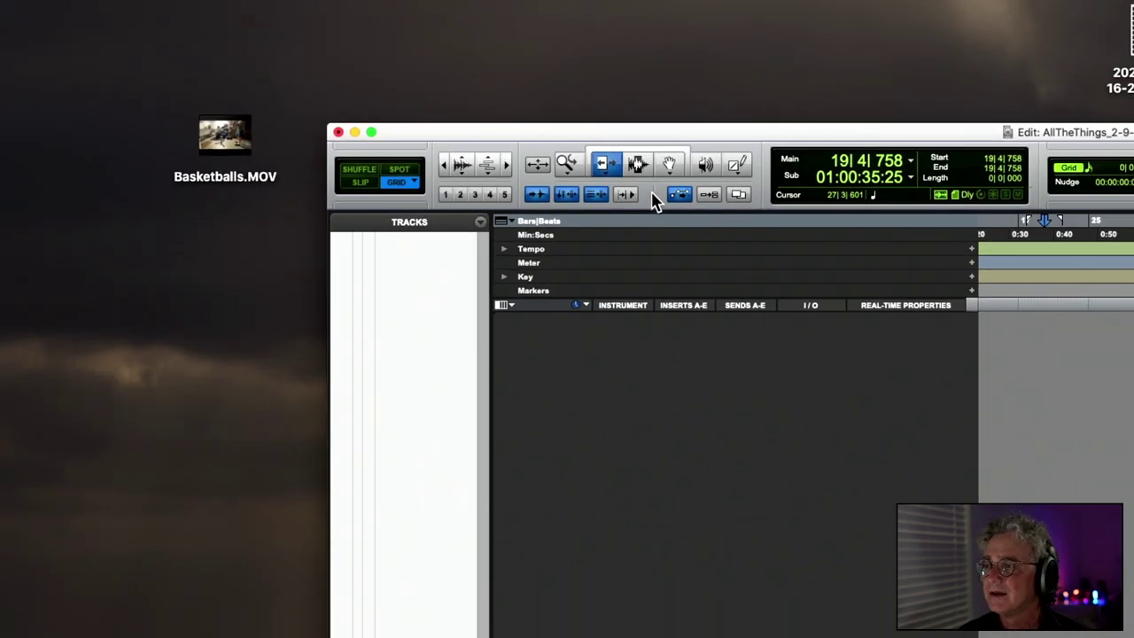
left_click_drag(658, 132, 436, 93)
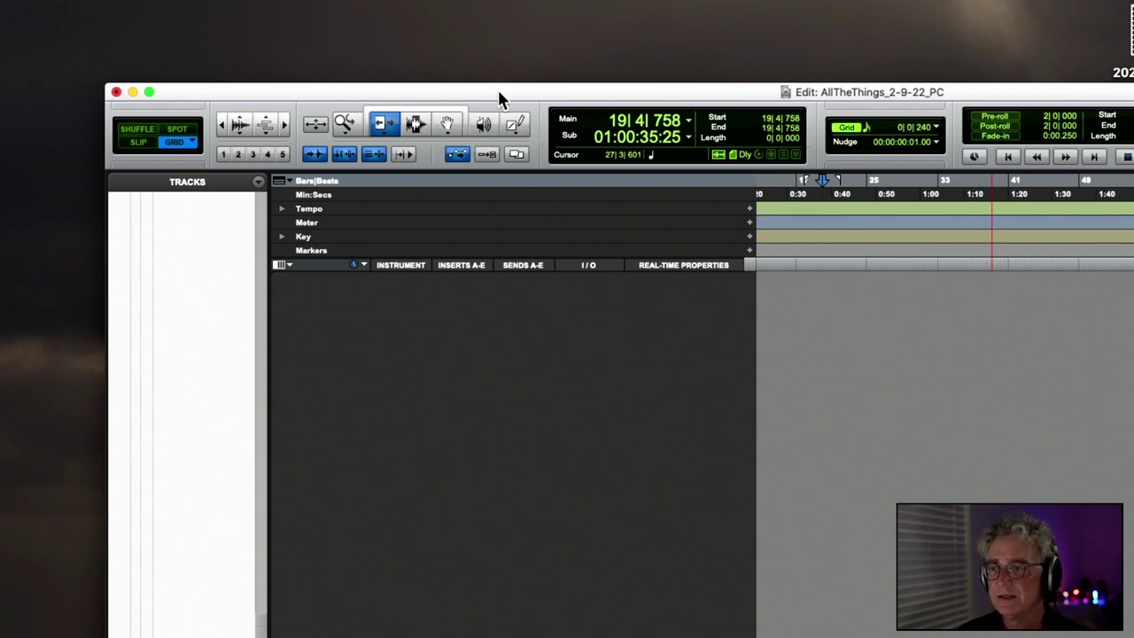
Step: Reposition the Edit window and hide the Sub Counter beneath the main counter
left_click_drag(497, 89, 386, 51)
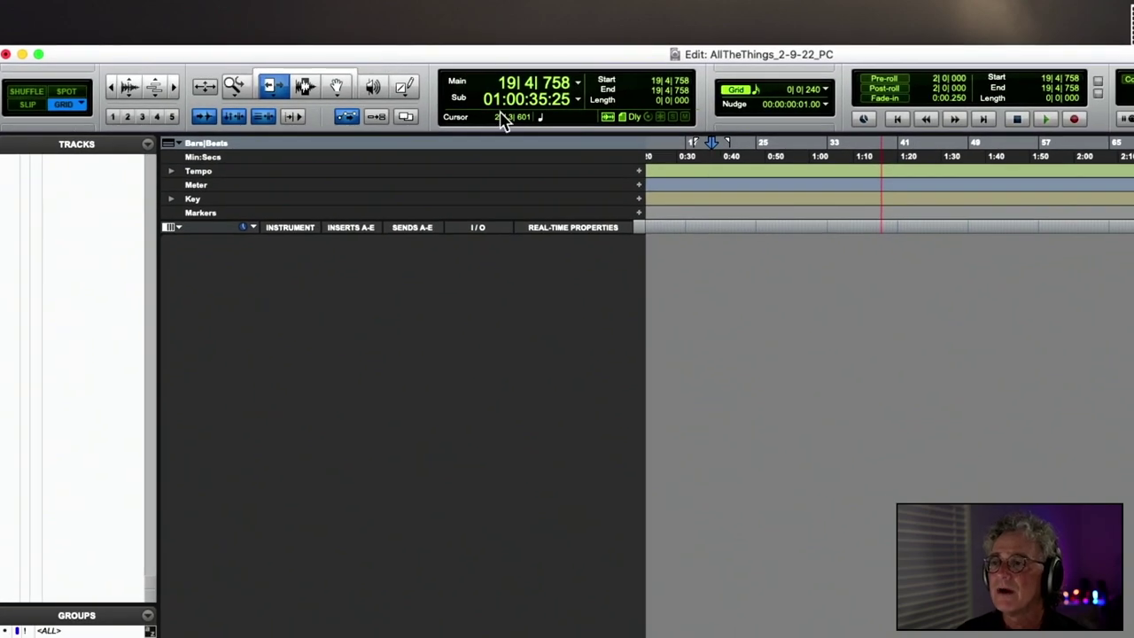
left_click_drag(644, 64, 642, 83)
left_click(580, 104)
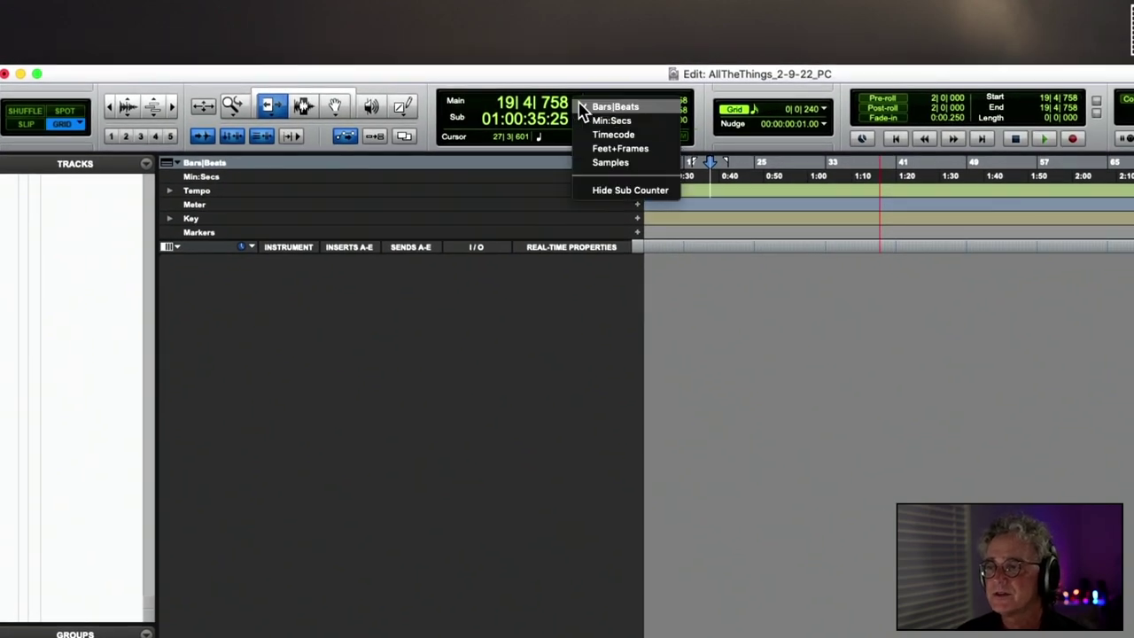
left_click(625, 191)
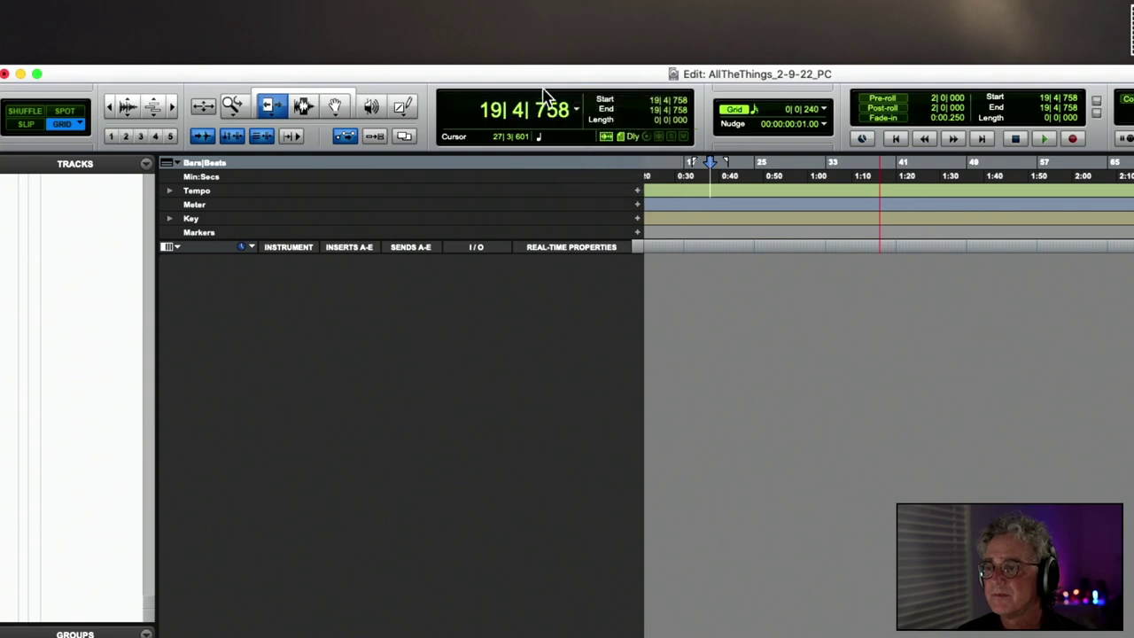
left_click_drag(544, 75, 544, 50)
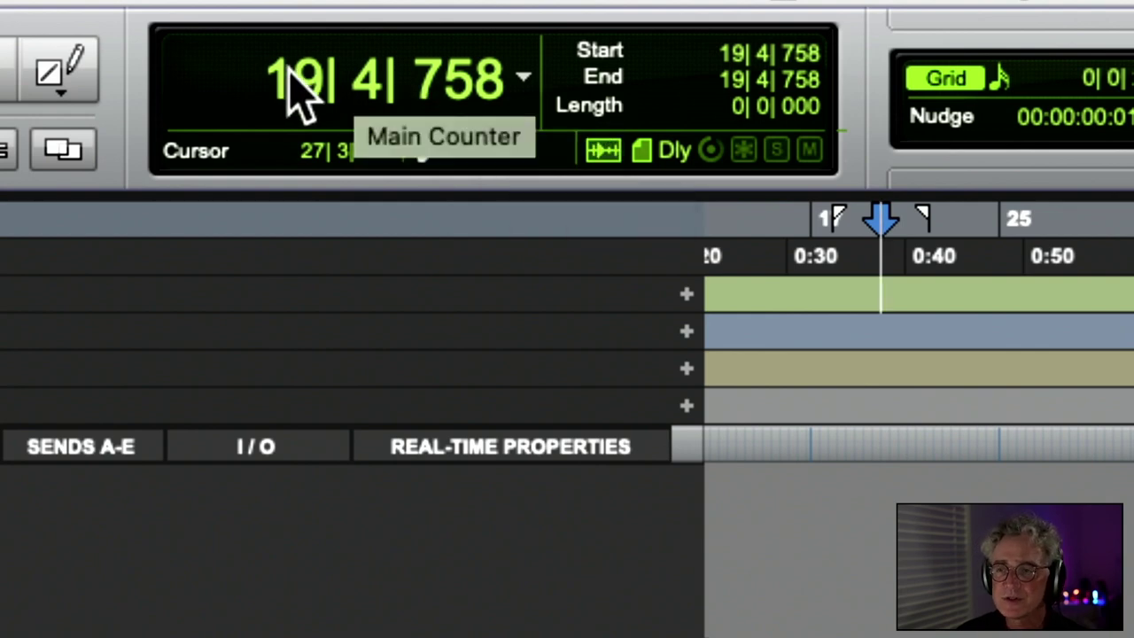
Step: Set the main counter's time scale to Min:Secs, and change it to Timecode
left_click(528, 84)
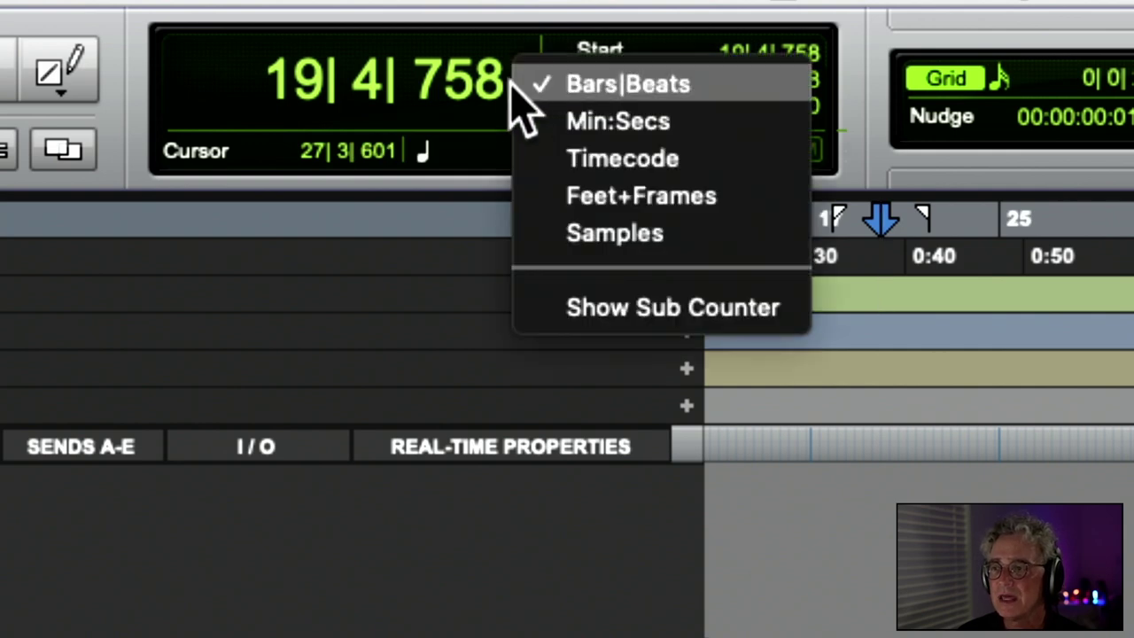
left_click(576, 122)
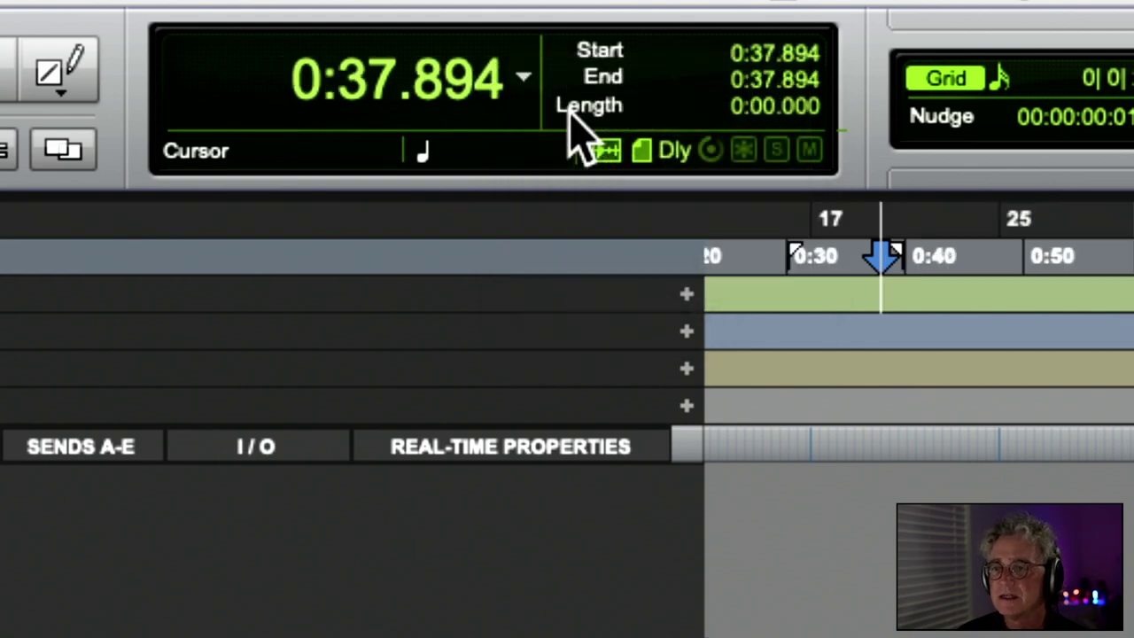
left_click(527, 80)
left_click(526, 82)
left_click(526, 82)
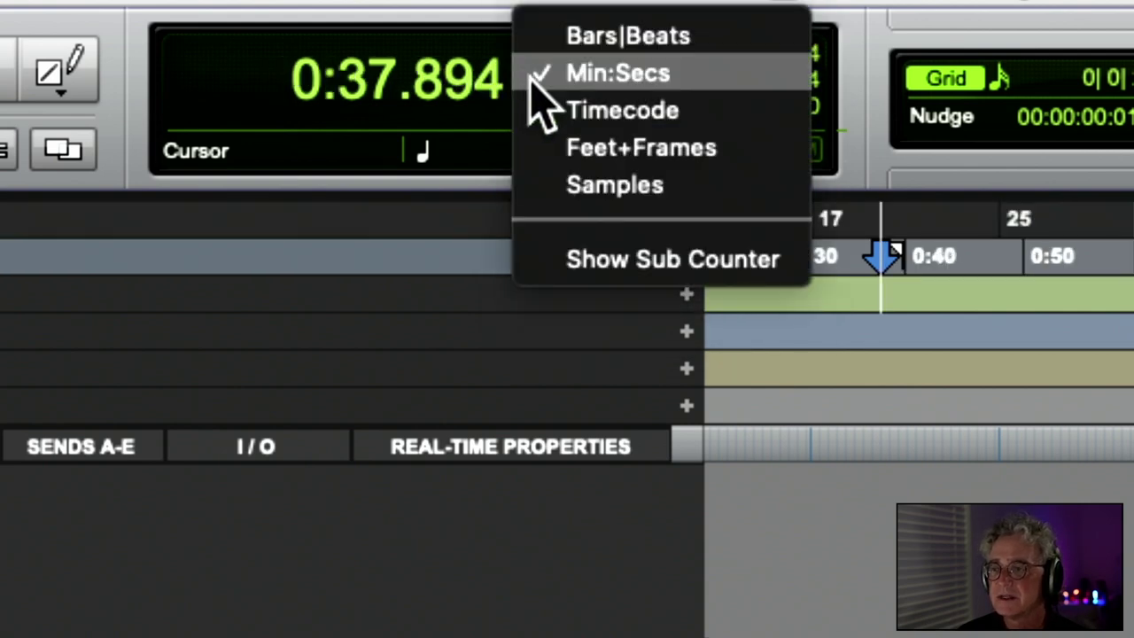
left_click(558, 113)
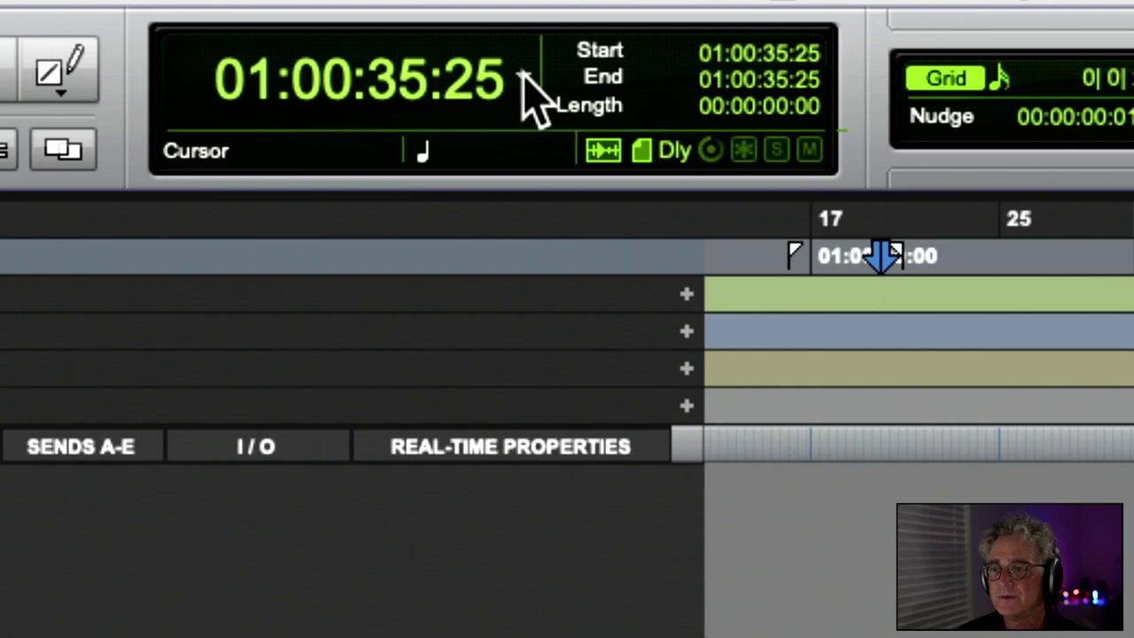
Step: Try Feet+Frames and Samples as the main counter's time scale, and set it back to Bars|Beats
left_click(528, 81)
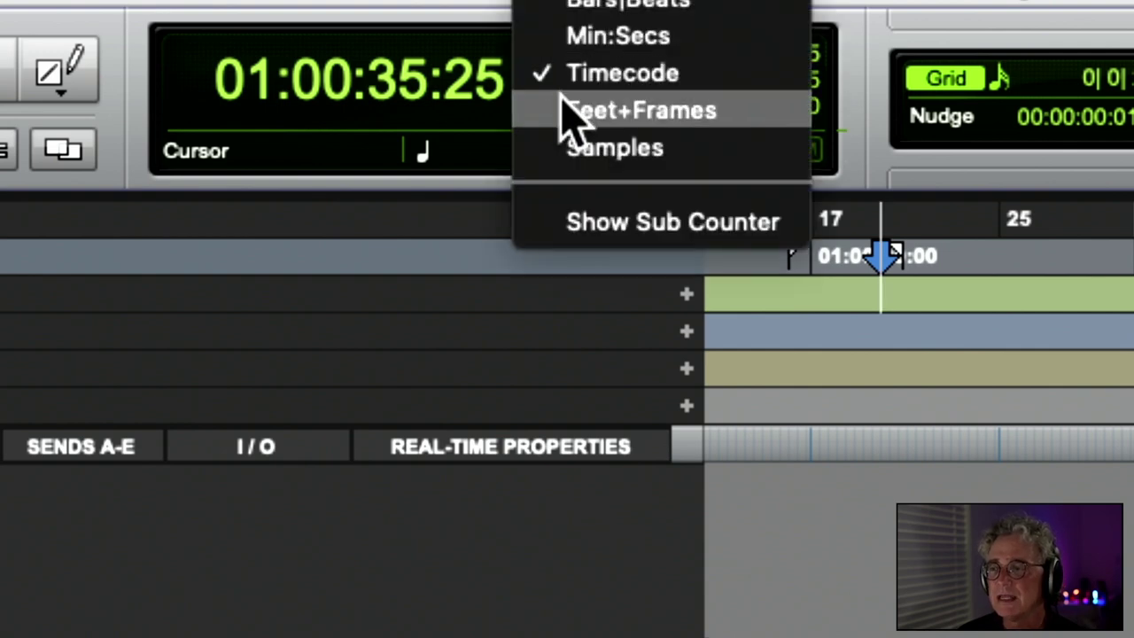
left_click(561, 108)
left_click(526, 81)
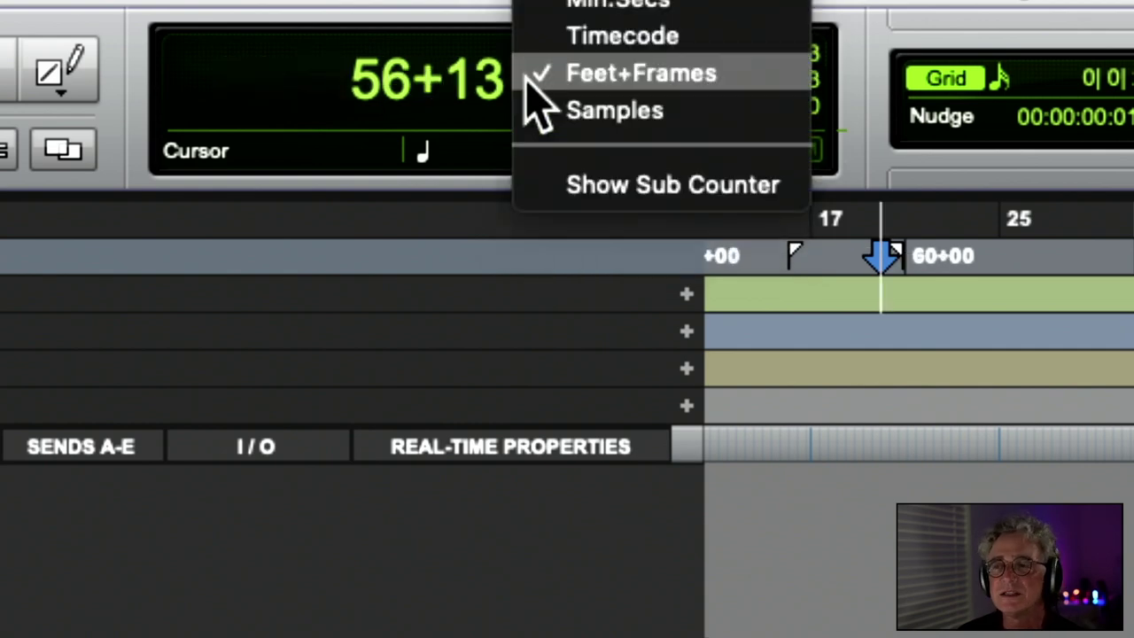
left_click(559, 109)
left_click(524, 80)
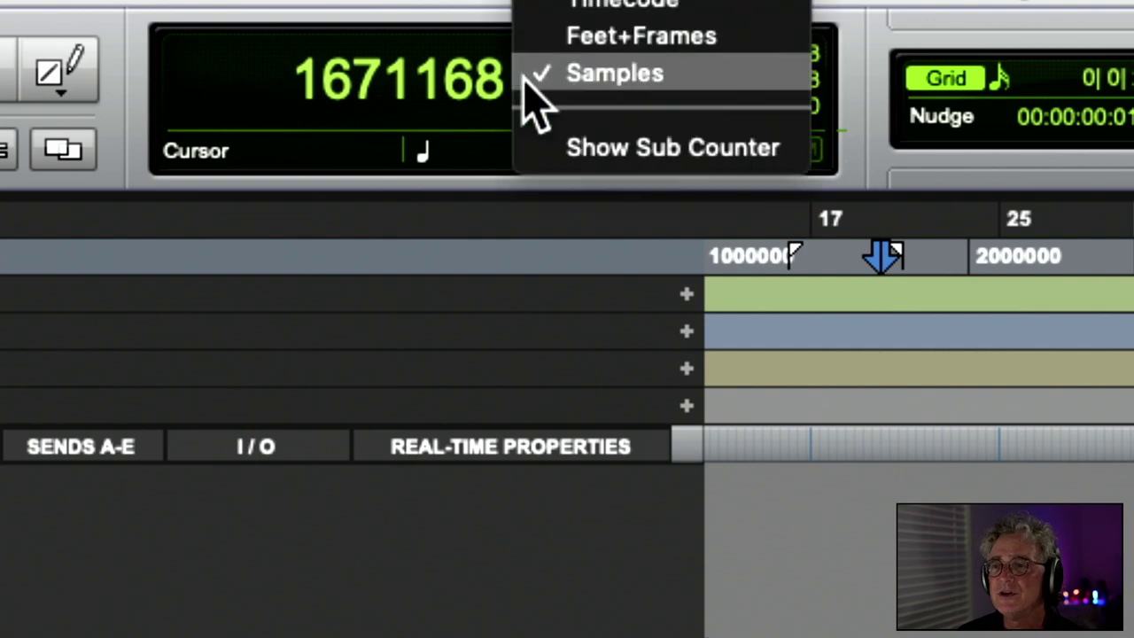
left_click(534, 78)
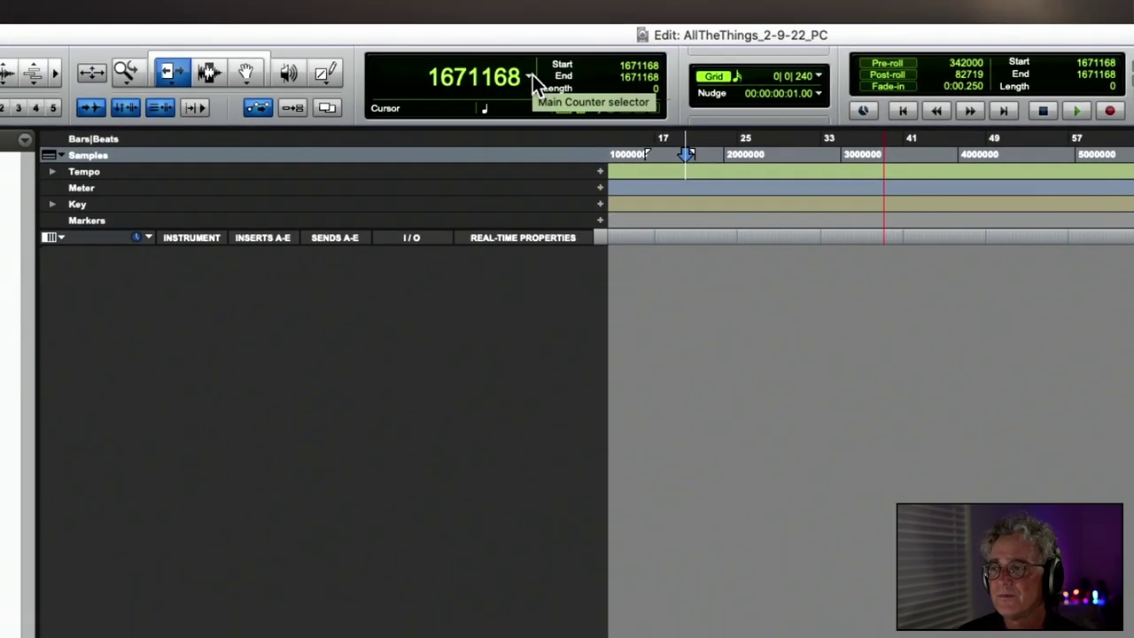
left_click(532, 77)
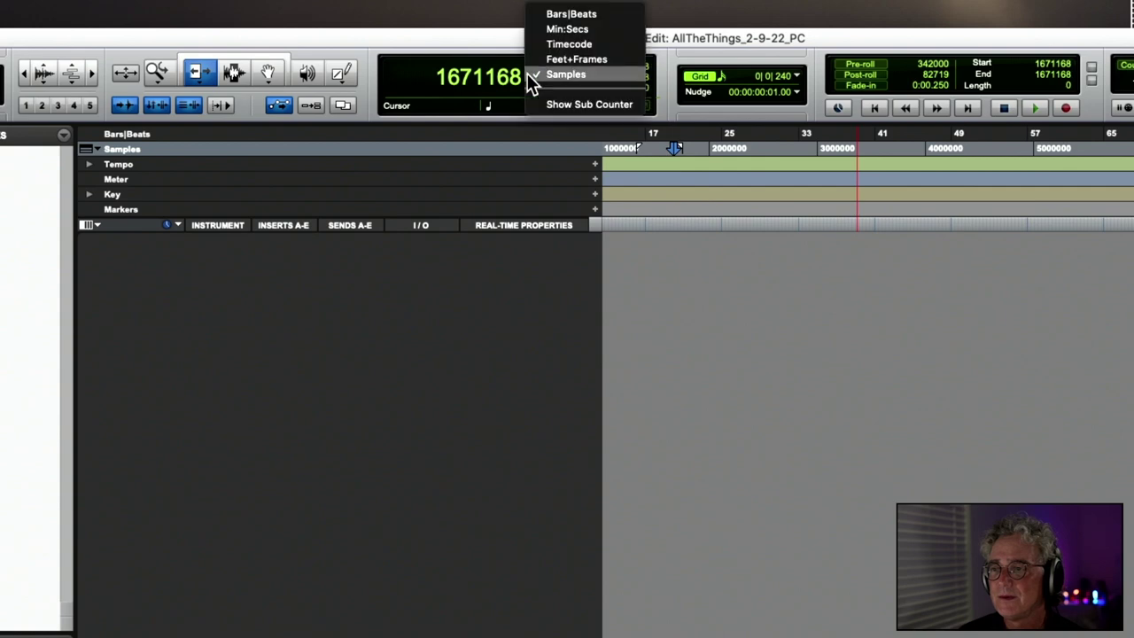
left_click(556, 15)
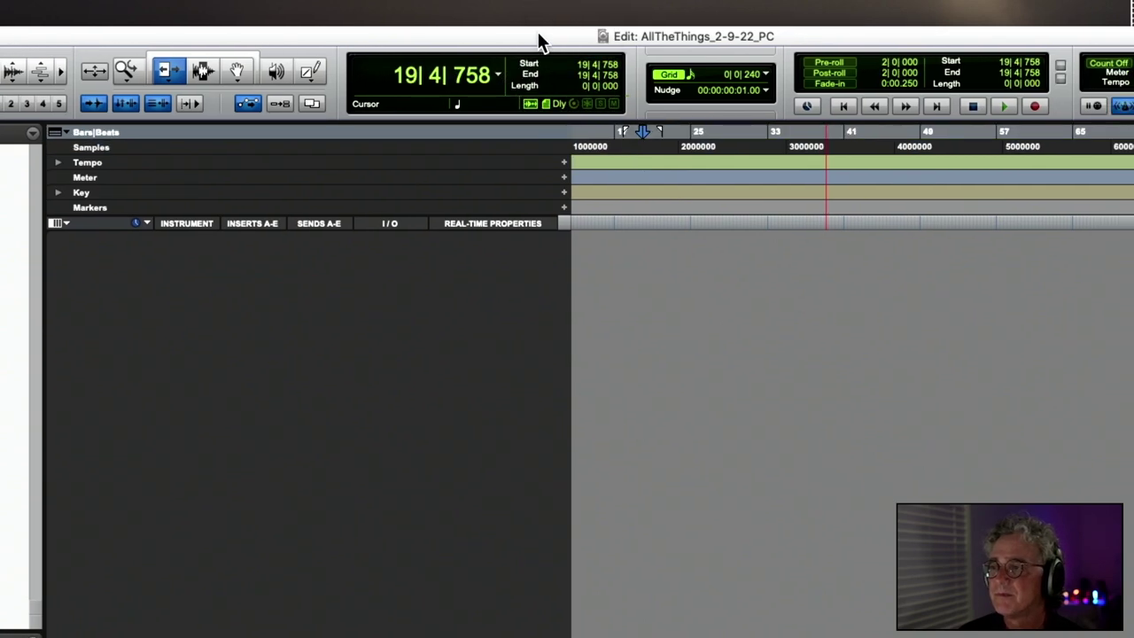
Step: Turn the grid line display off and back on, and set the grid value to 1/4 note
left_click(668, 36, "super")
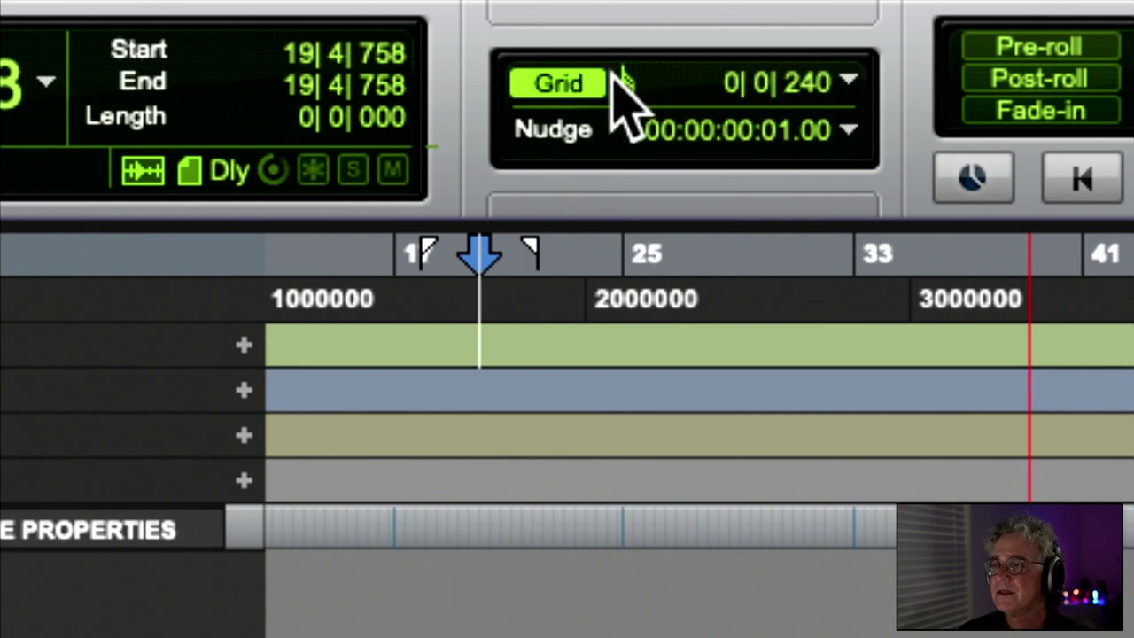
left_click(565, 87)
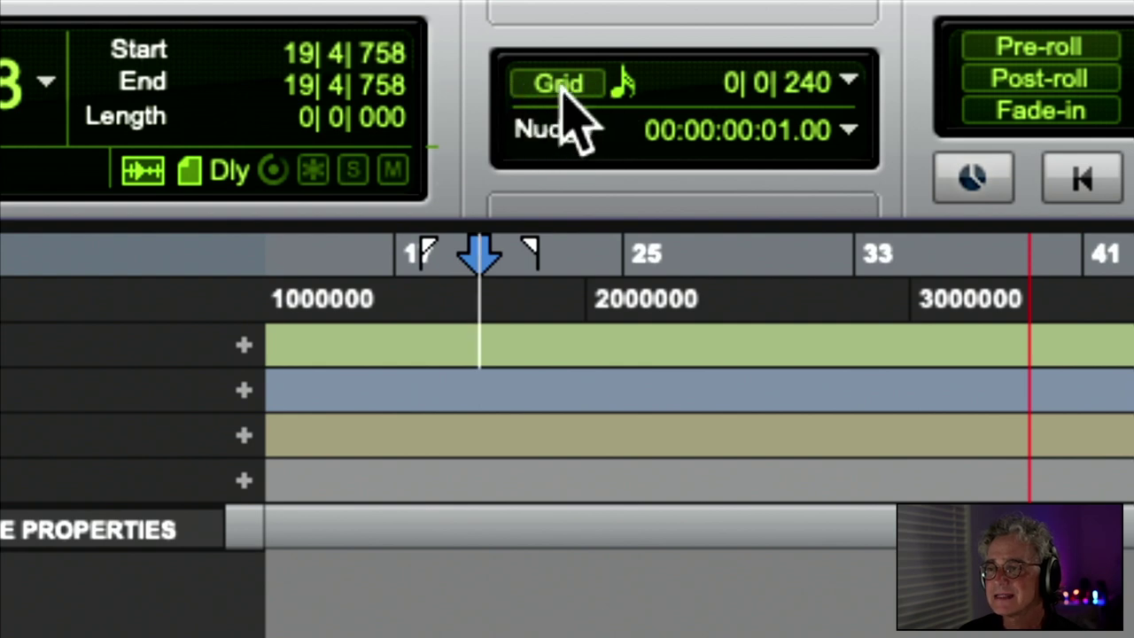
left_click(565, 87)
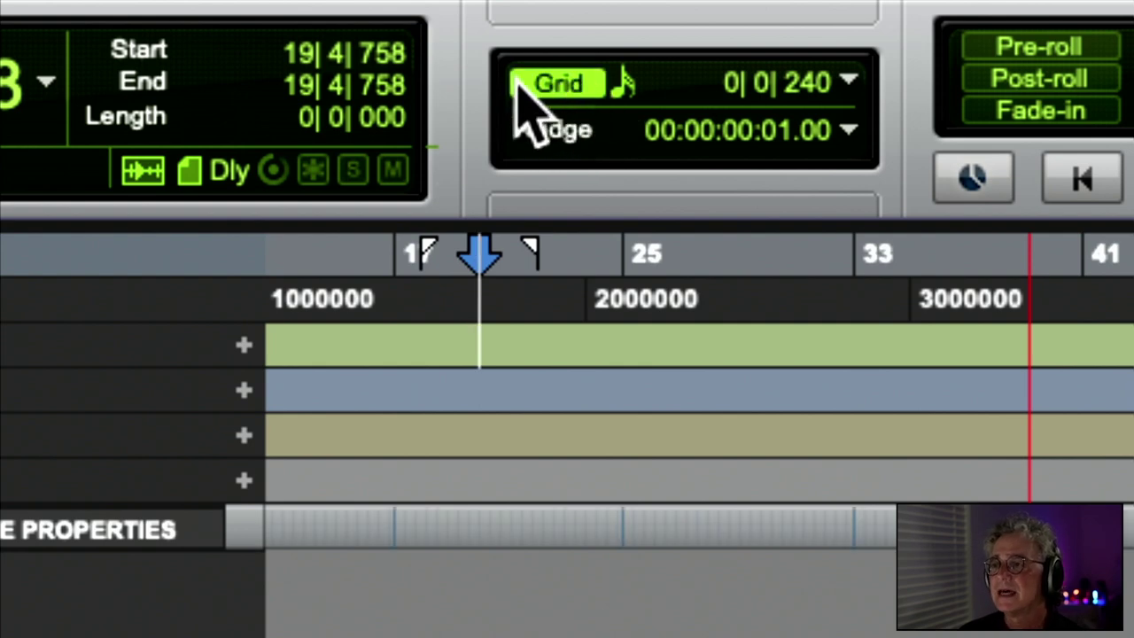
left_click(617, 92)
left_click(586, 88)
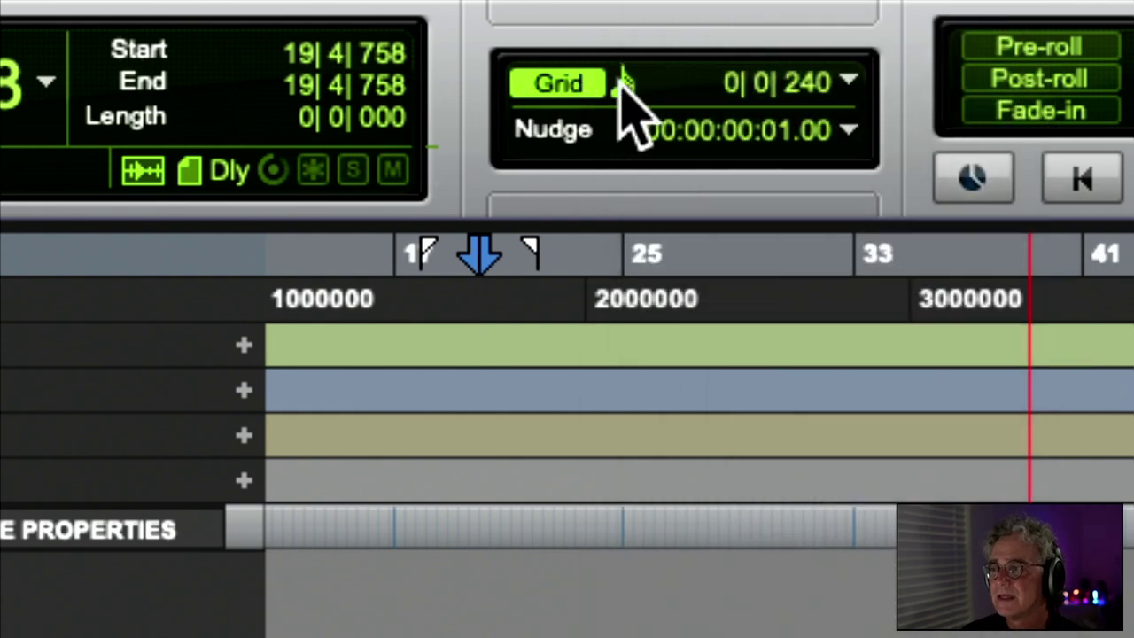
left_click(620, 85)
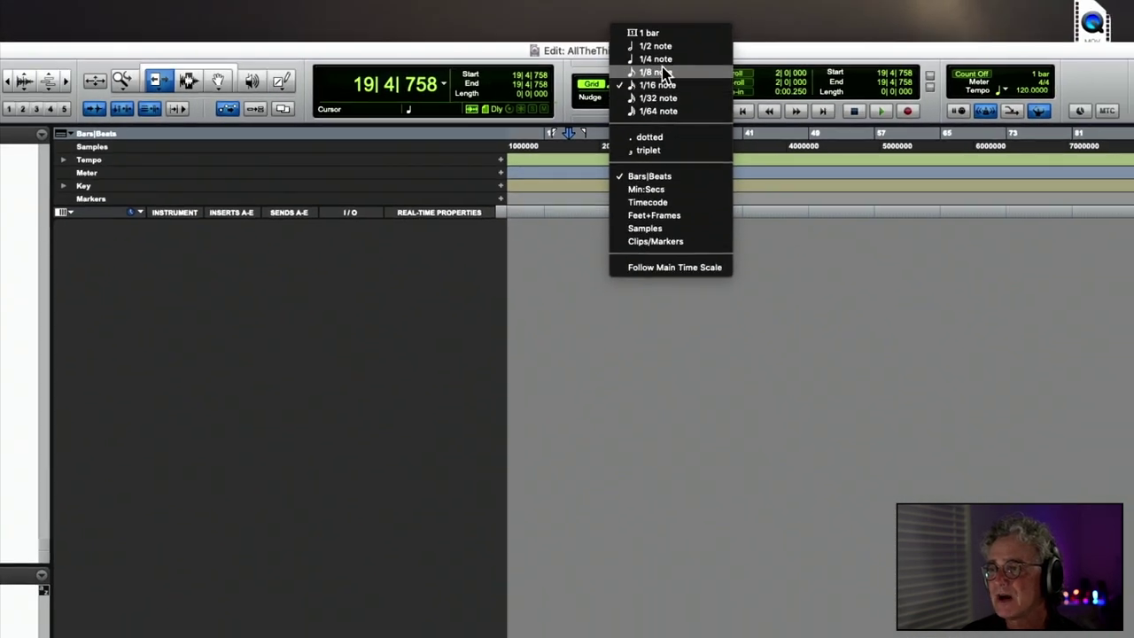
left_click(662, 60)
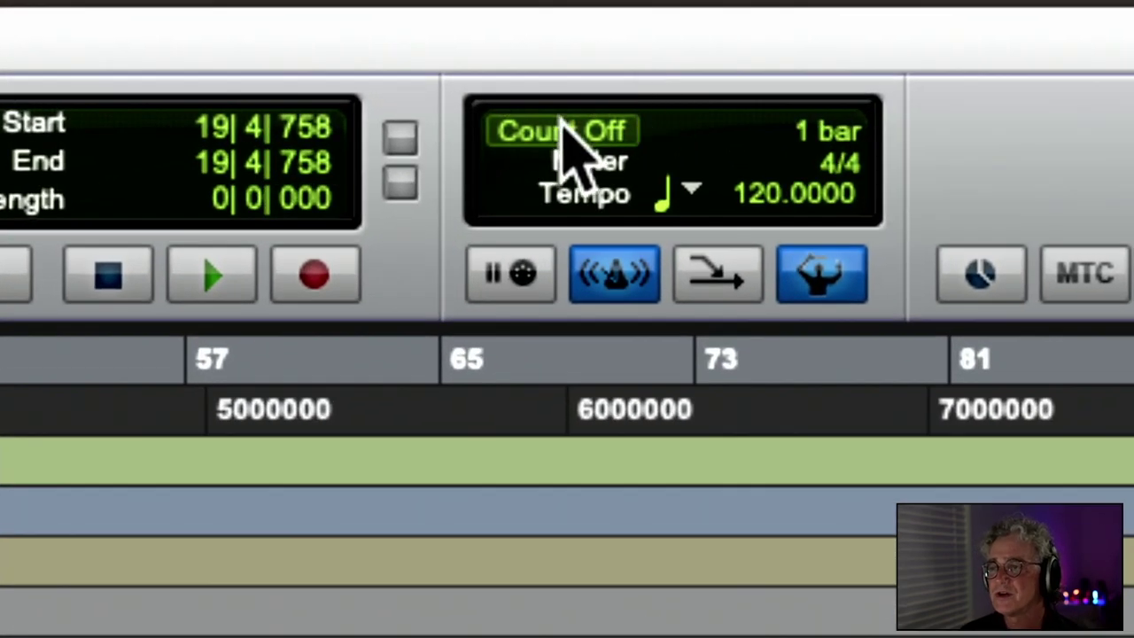
Step: Enable Count Off, view the Click/Countoff Options, and close them without changing any setting
left_click(562, 125)
left_click(567, 133)
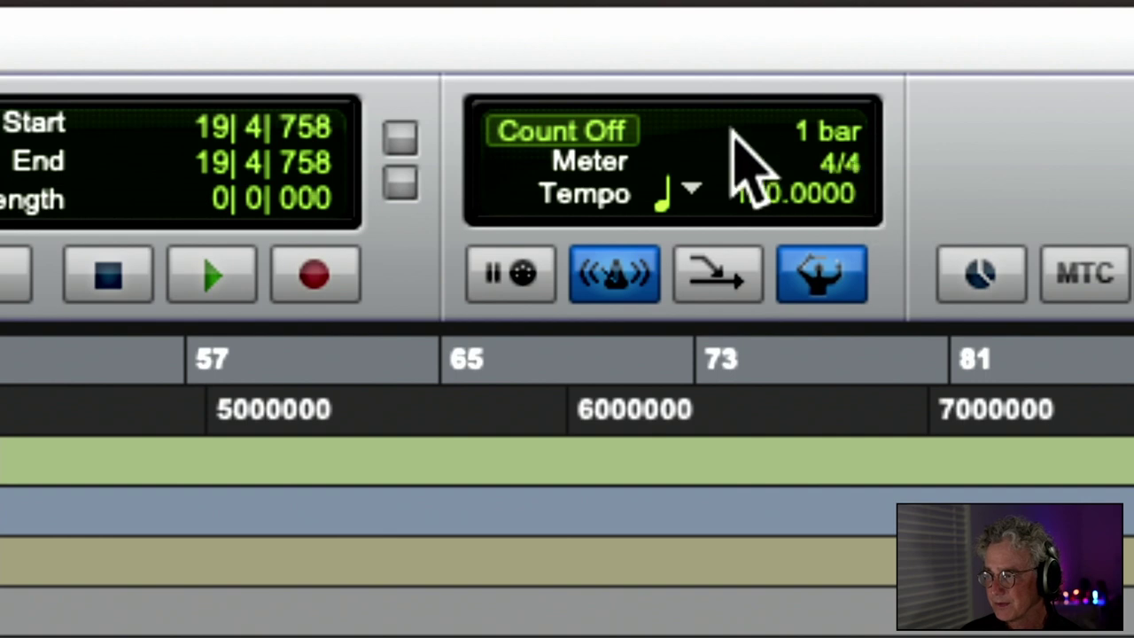
left_click(606, 133)
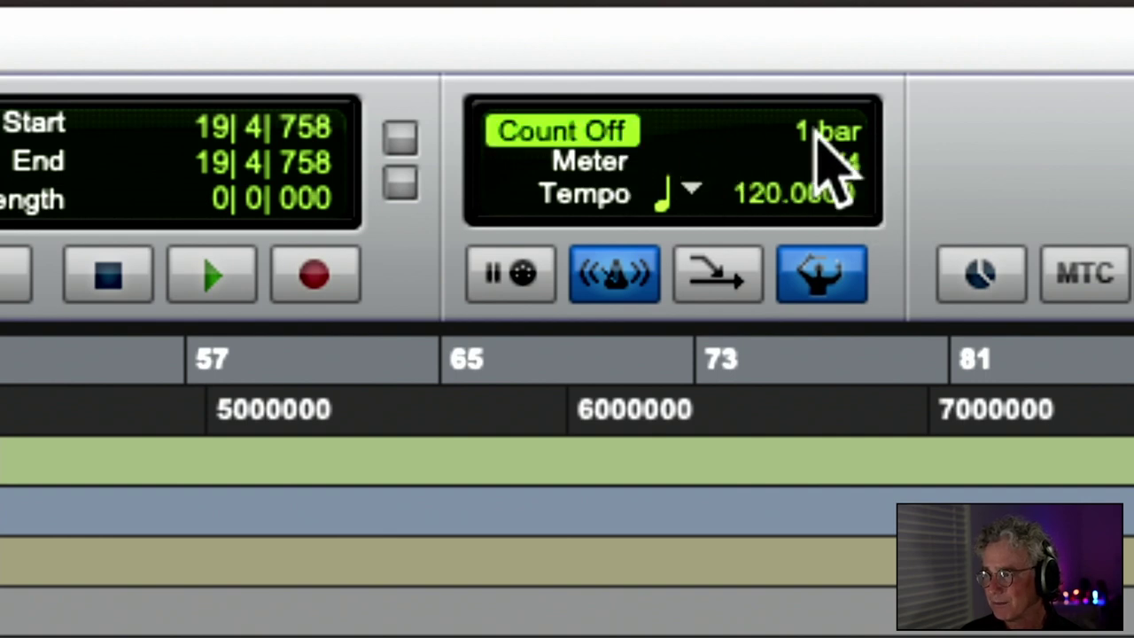
double_click(802, 140)
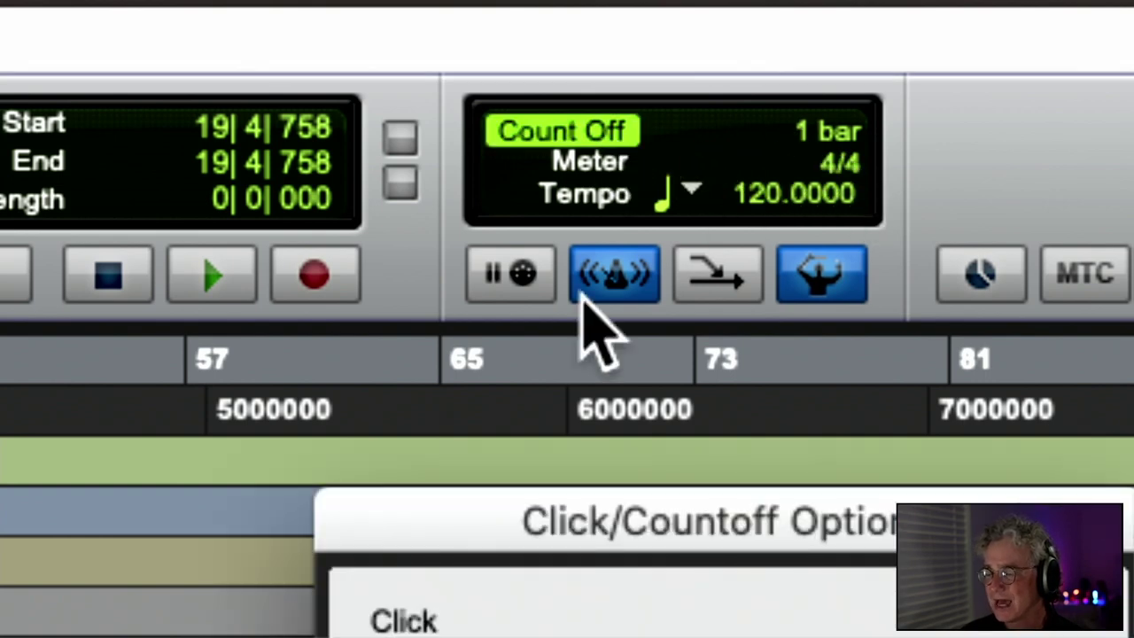
left_click_drag(413, 527, 273, 89)
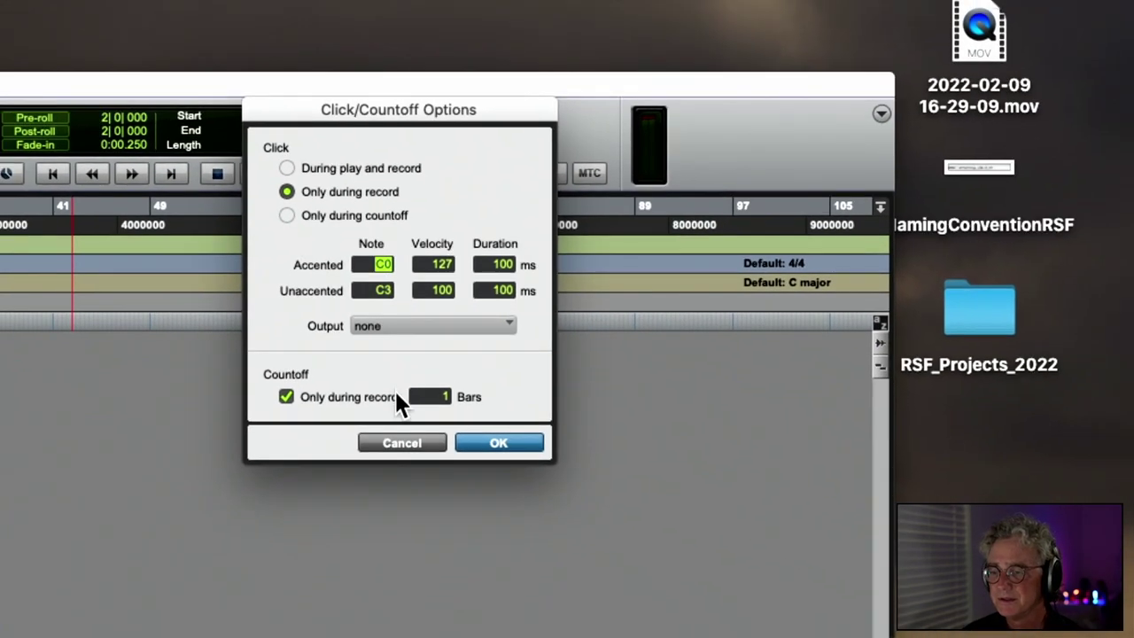
left_click(404, 440)
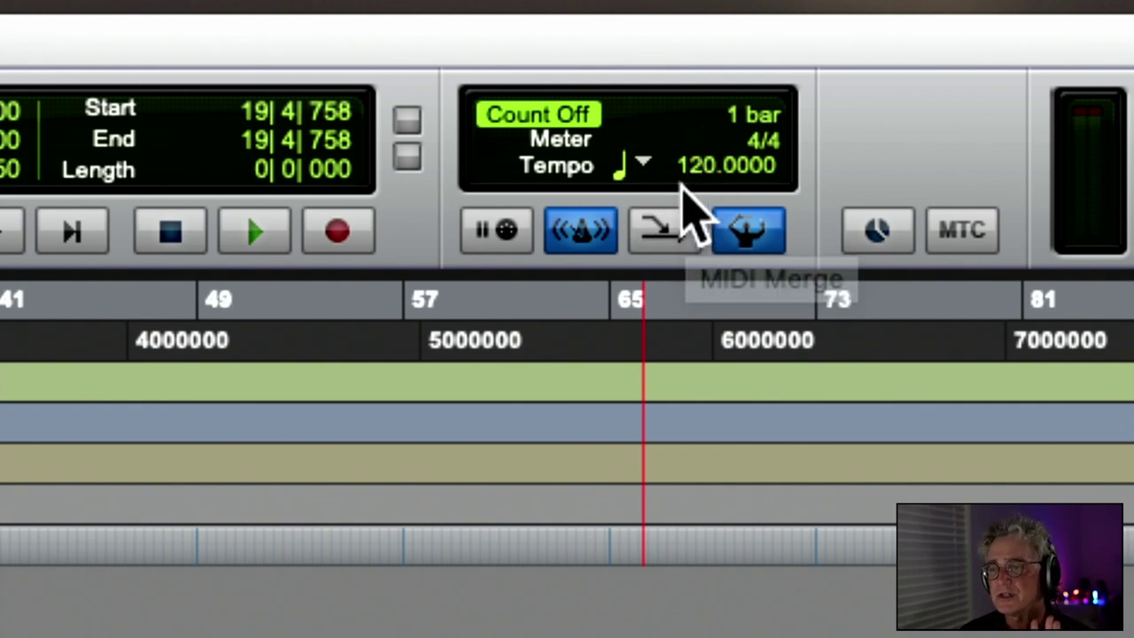
Step: Switch the metronome click off and back on, and do the same with the Conductor track
left_click(597, 229)
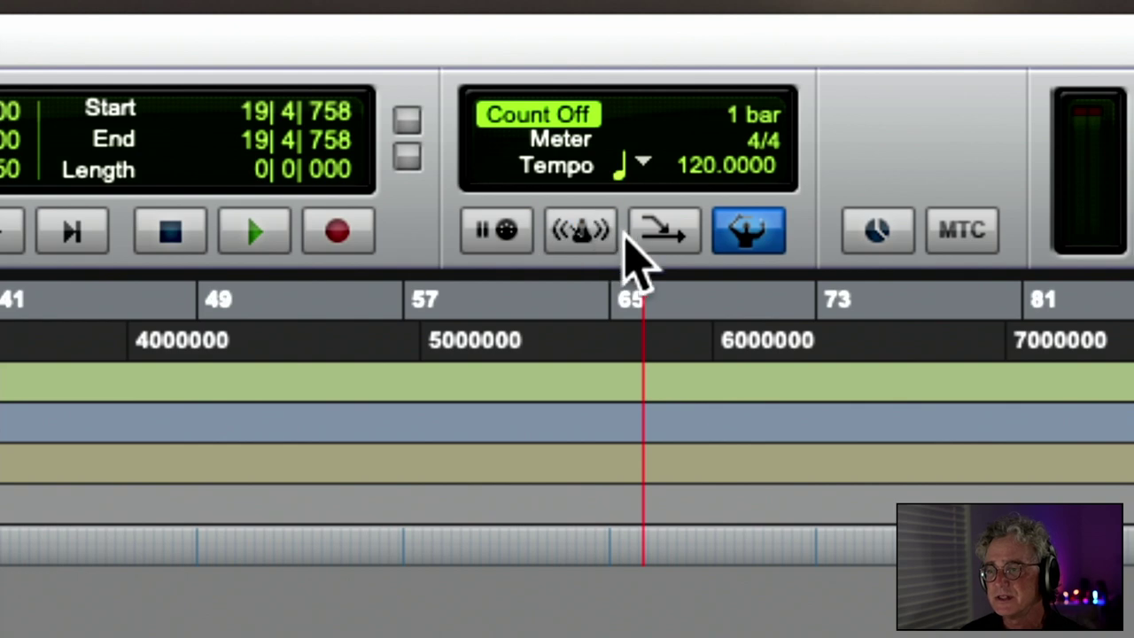
left_click(602, 232)
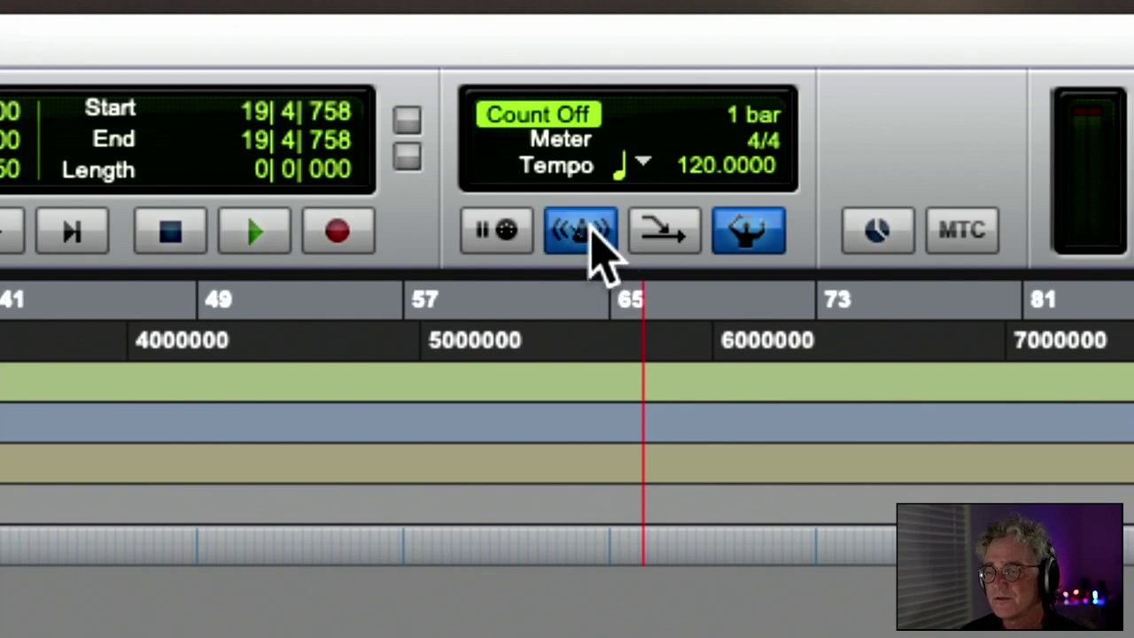
left_click(749, 232)
left_click(749, 234)
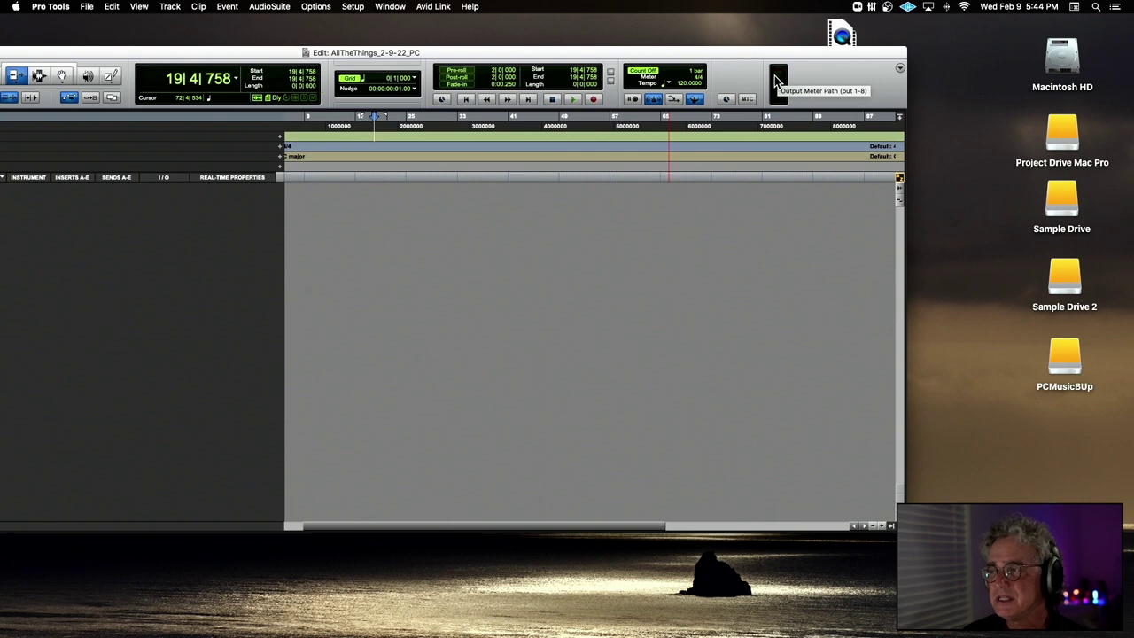
Step: Move the Edit window to examine its output meters and the list of optional toolbar sections
double_click(523, 53)
left_click_drag(678, 46, 559, 55)
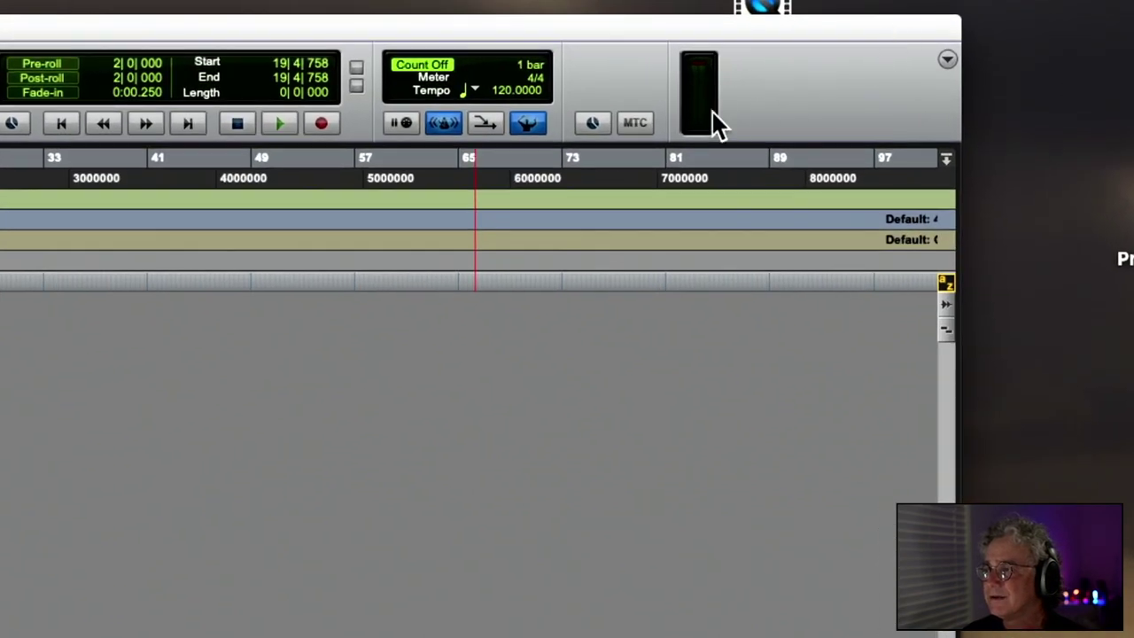
left_click_drag(821, 25, 601, 93)
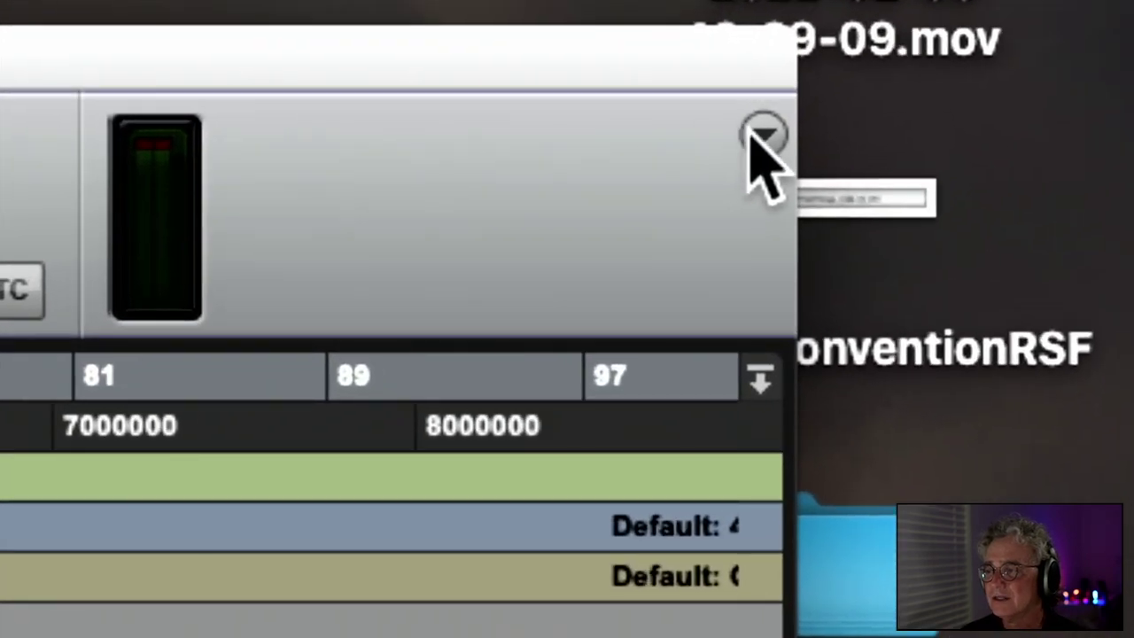
left_click(763, 135)
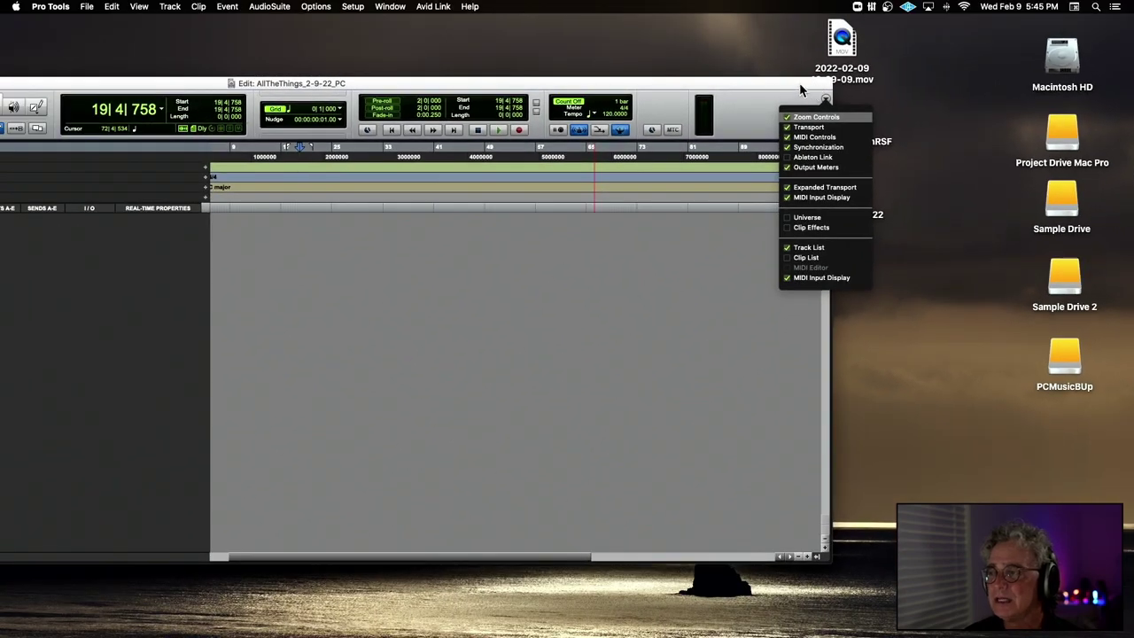
left_click_drag(799, 84, 1059, 50)
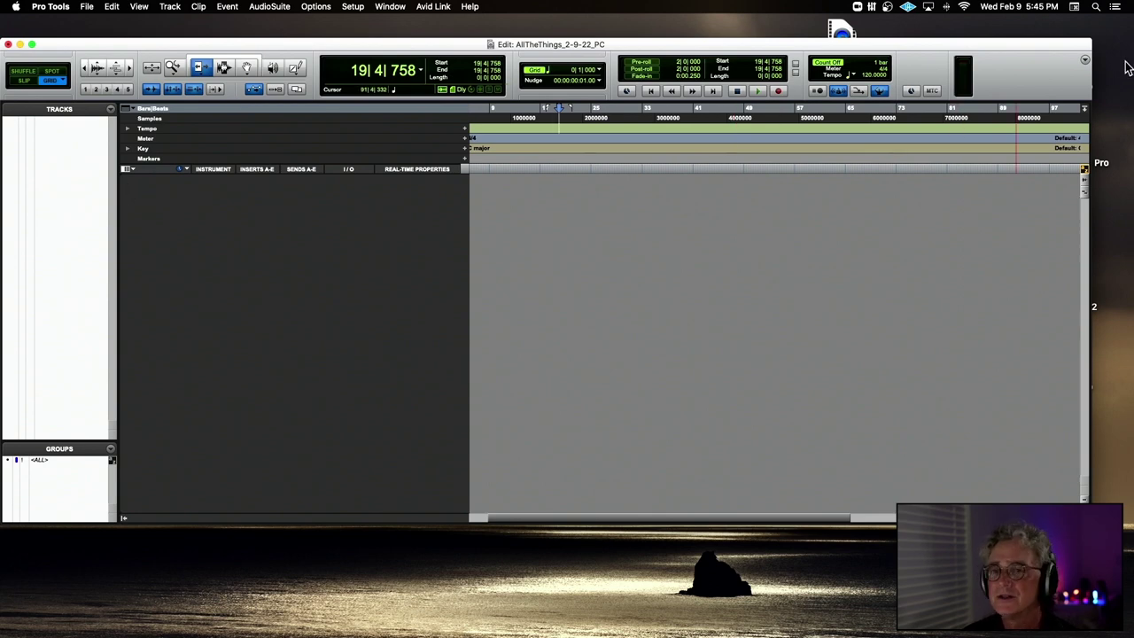
Step: Hide the Zoom Controls, Transport, and Synchronization sections from the Edit window toolbar
left_click(1086, 62)
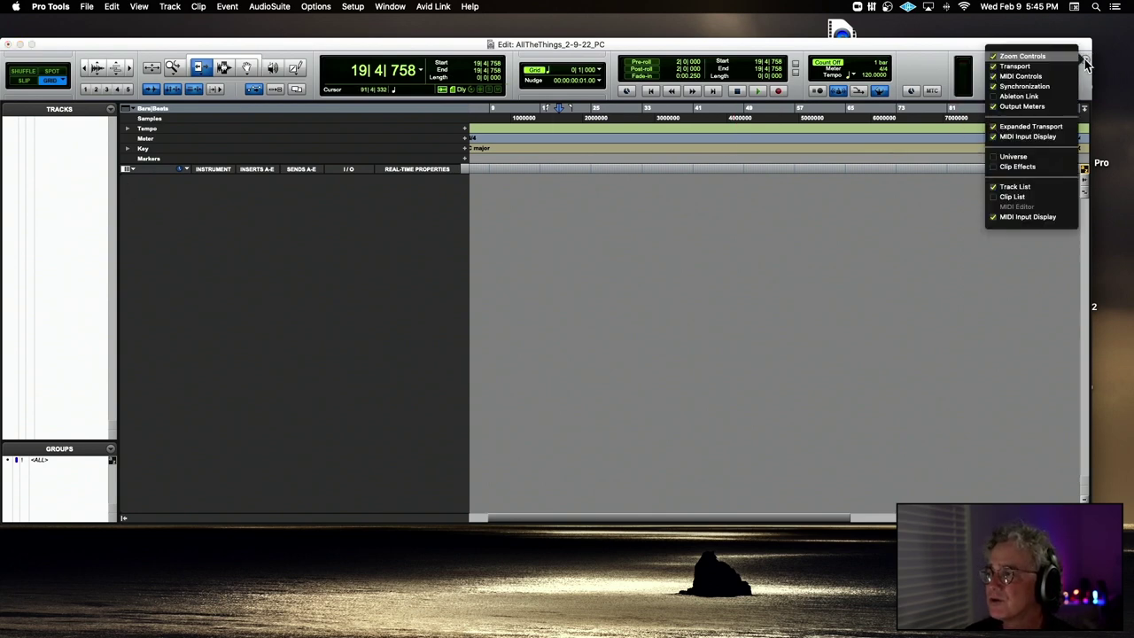
left_click(996, 58)
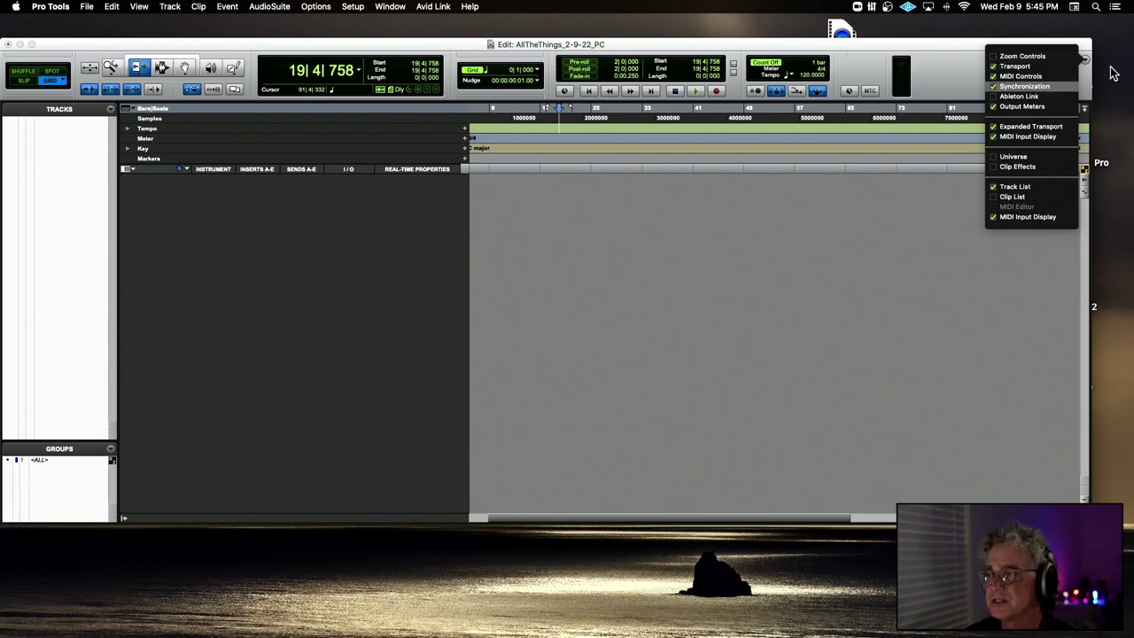
left_click(995, 67)
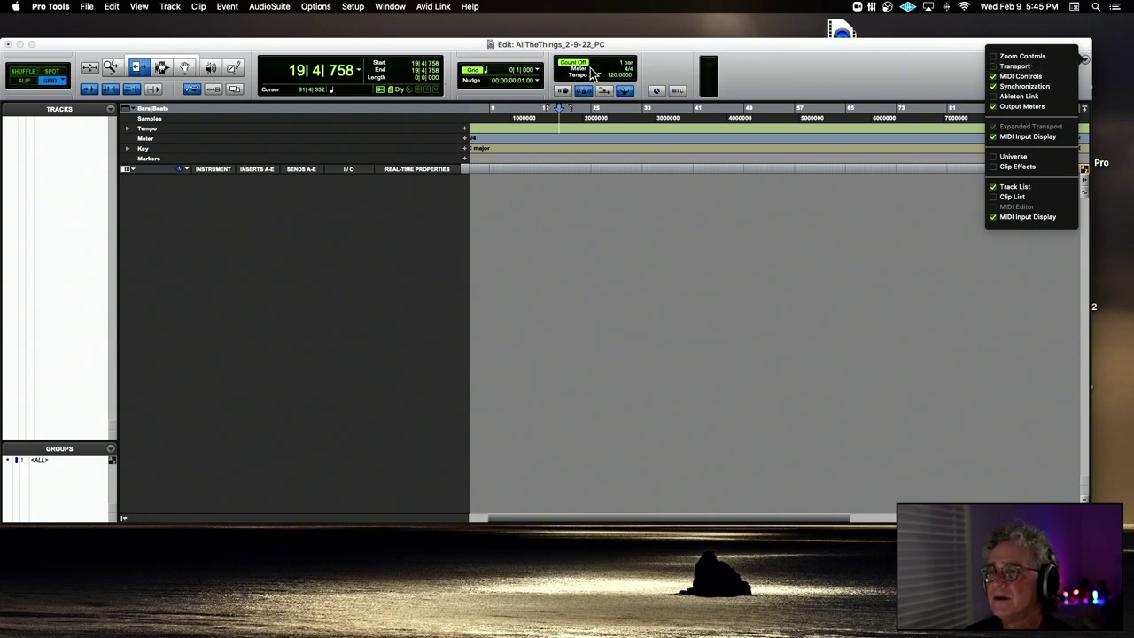
left_click(998, 87)
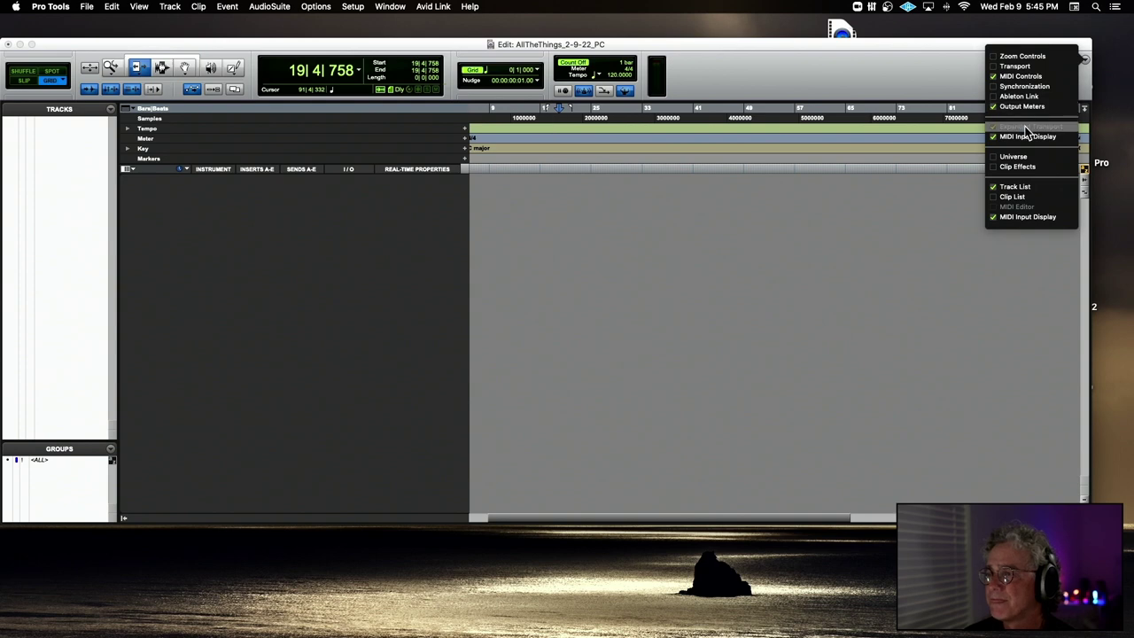
Step: Show the Universe view above the rulers and hide it again
left_click(996, 137)
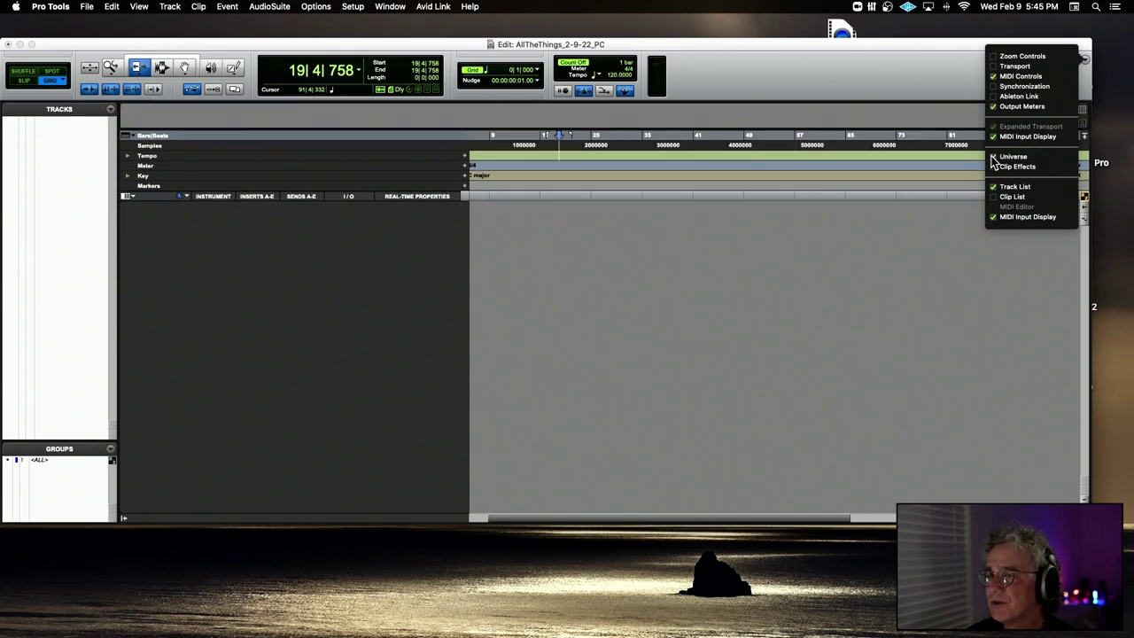
left_click(995, 157)
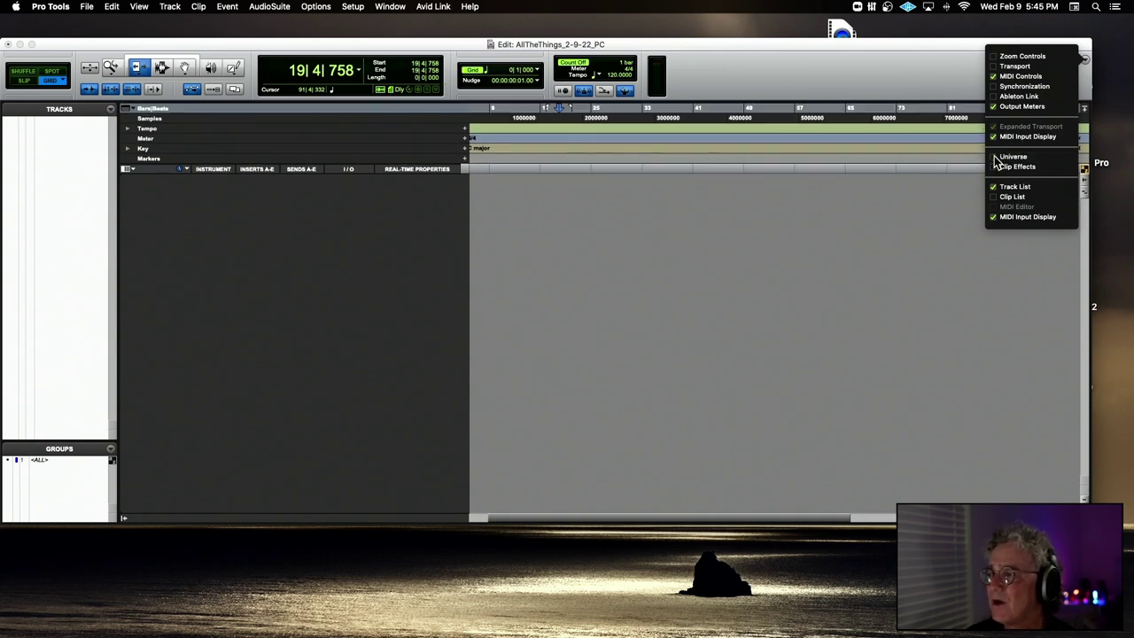
left_click(994, 187)
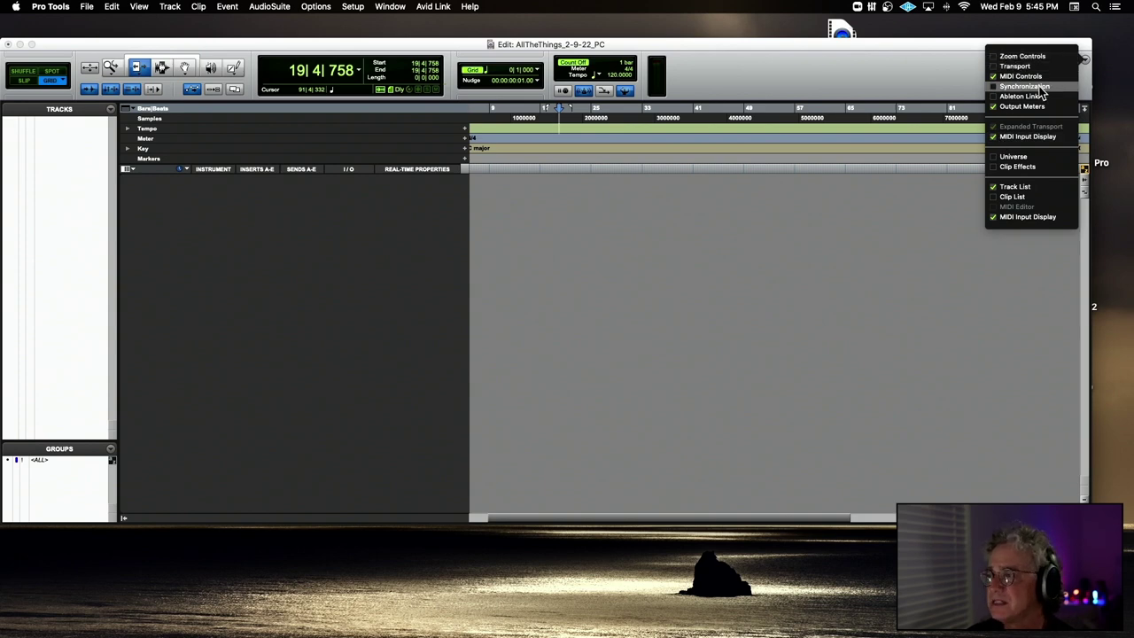
Step: Move the Edit window aside, display its list of toolbar options, and capture a screenshot of that list
left_click_drag(959, 51, 875, 62)
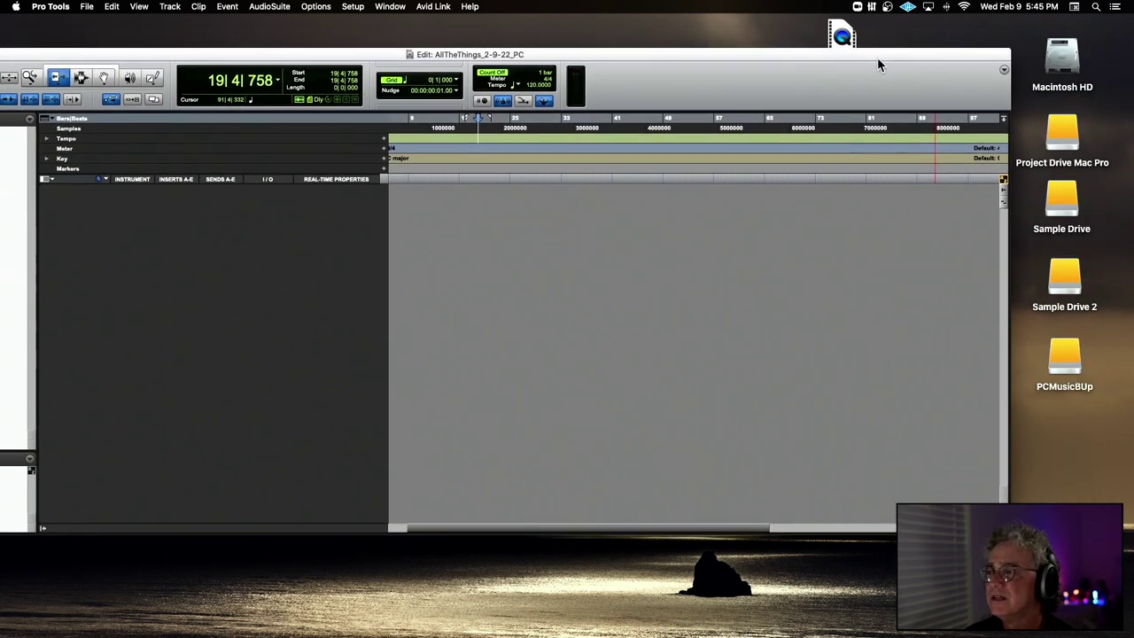
left_click(1004, 70)
left_click_drag(974, 60, 740, 74)
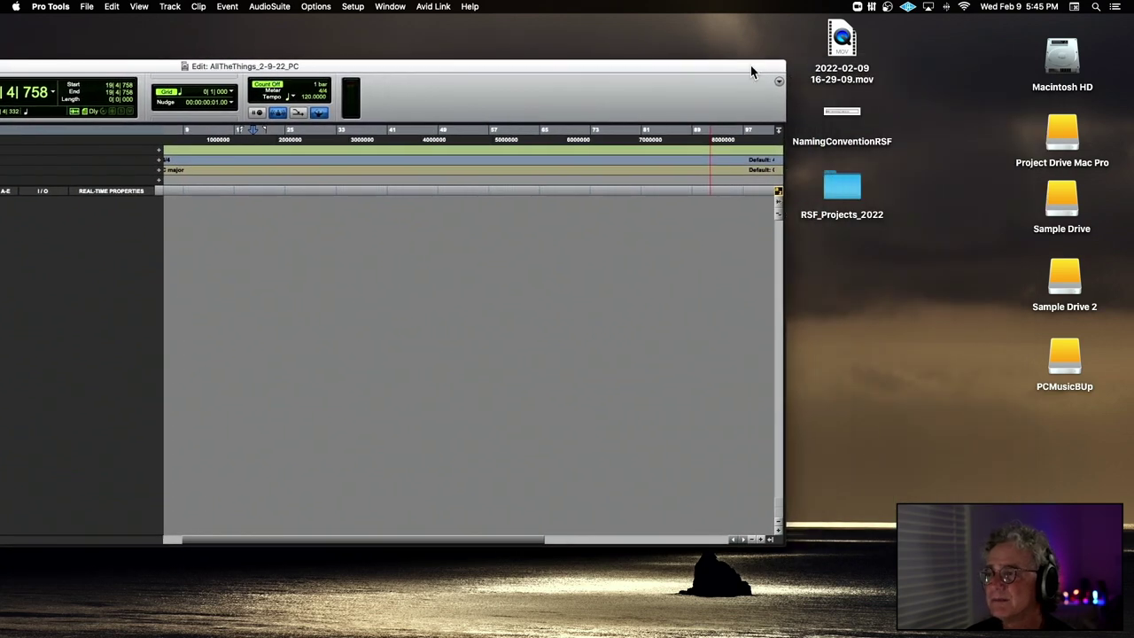
left_click(761, 83)
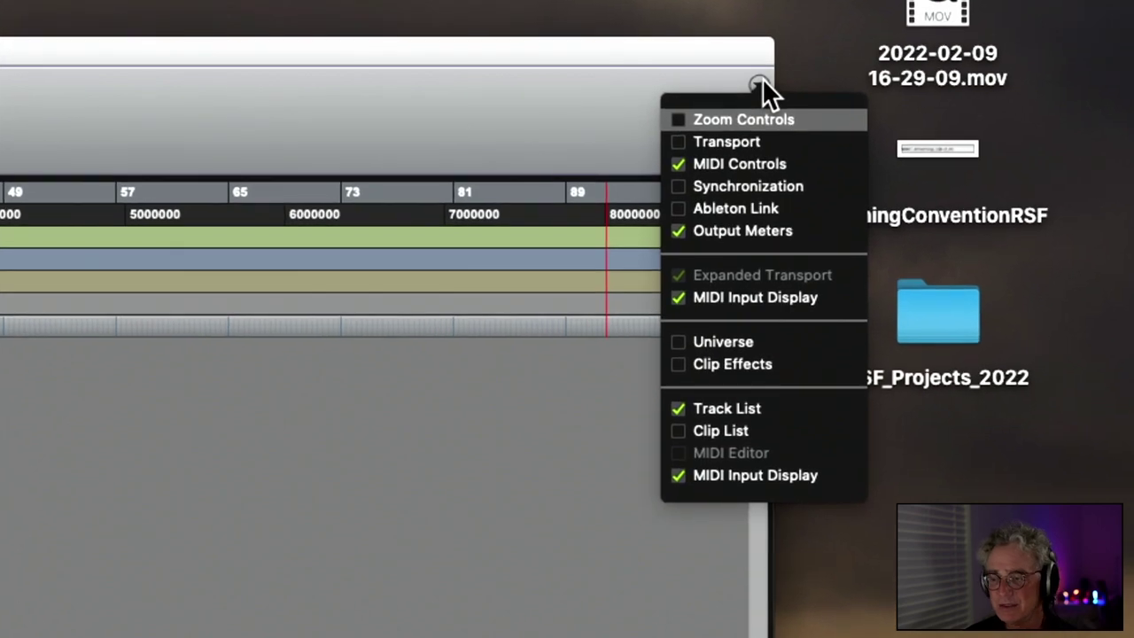
key("super+shift+4")
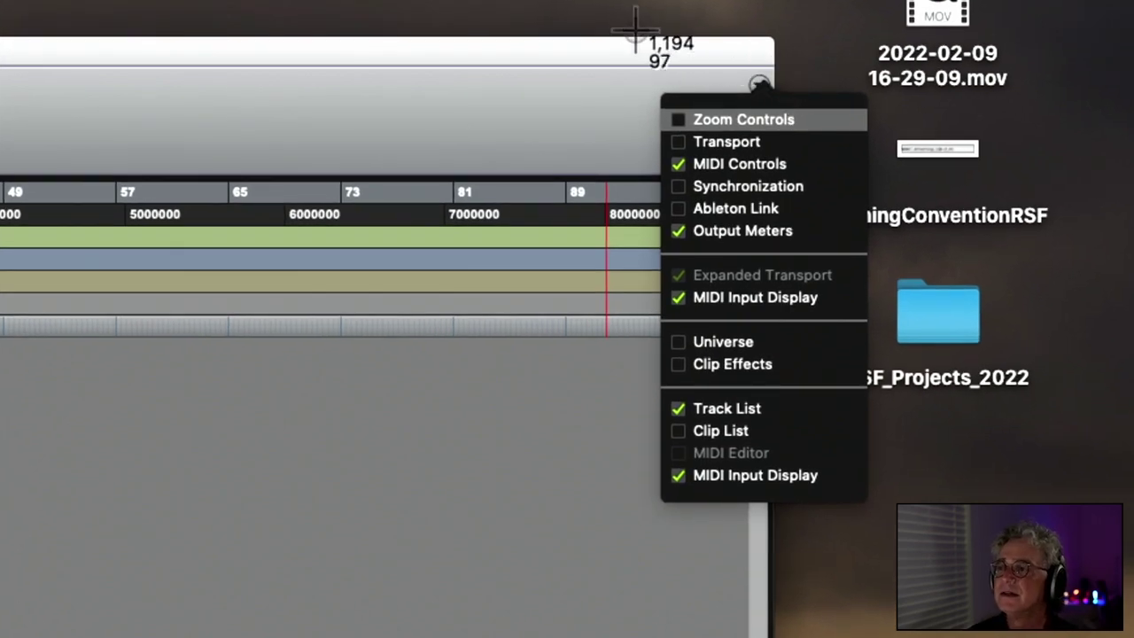
left_click_drag(620, 33, 905, 530)
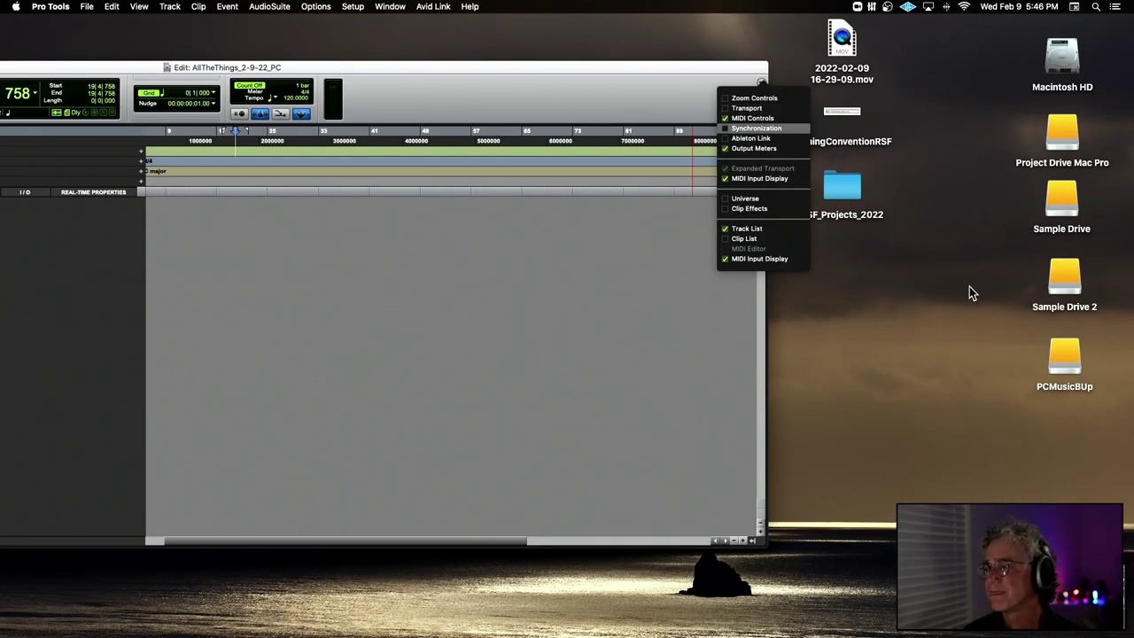
Step: Rename the new screenshot file on the desktop as Toolbar Set Up
left_click(846, 292)
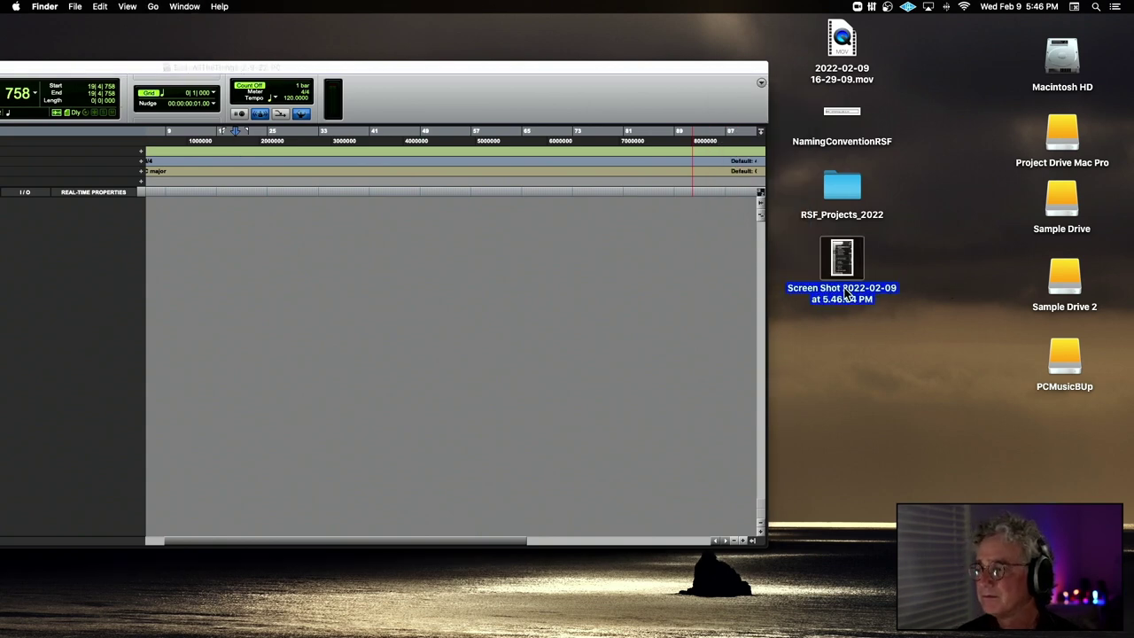
right_click(846, 295)
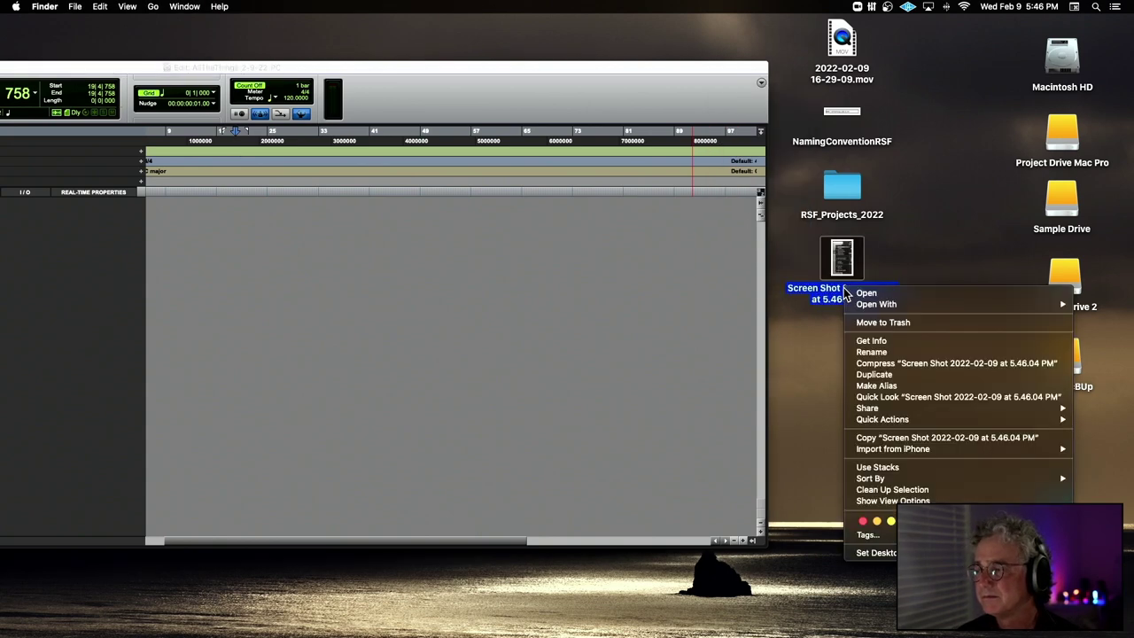
left_click(875, 353)
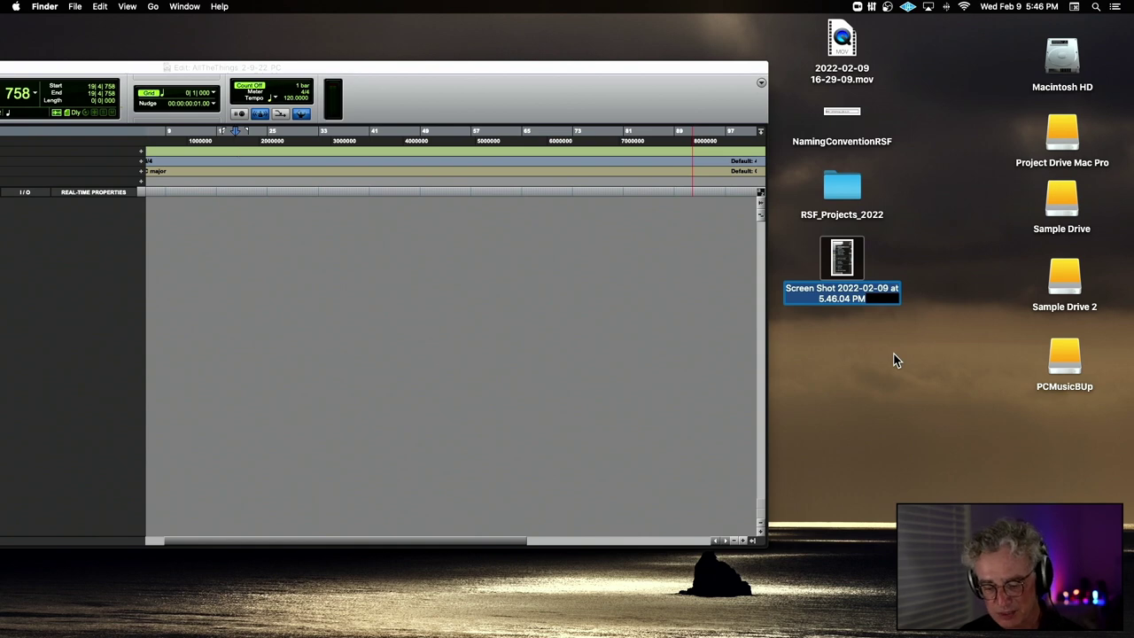
type("Toolbar S")
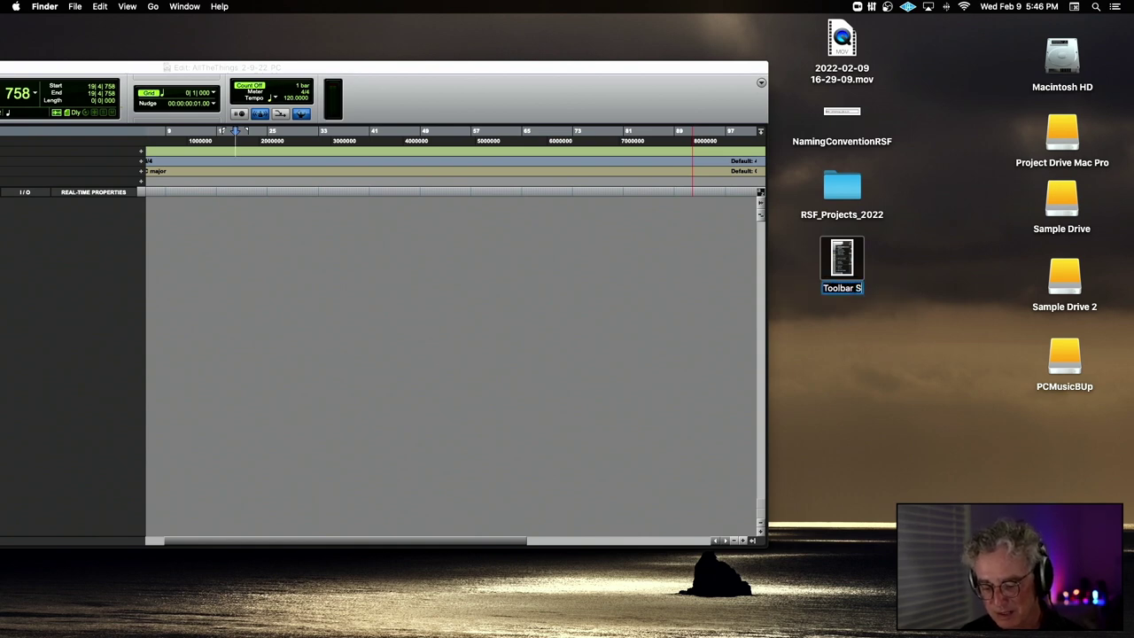
type("et")
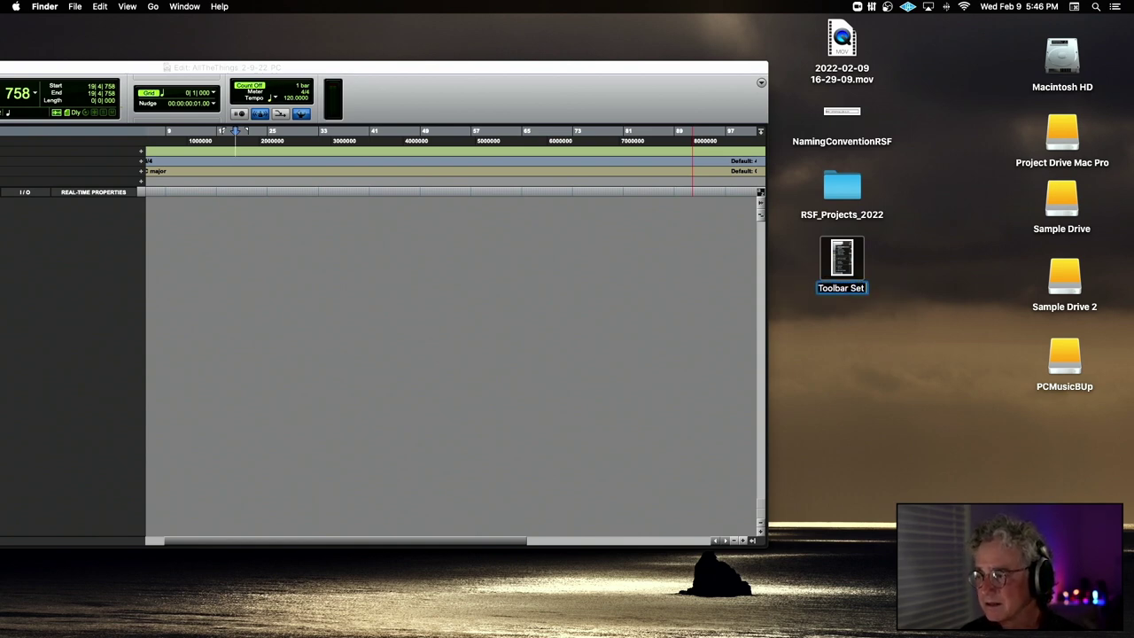
type(" Up")
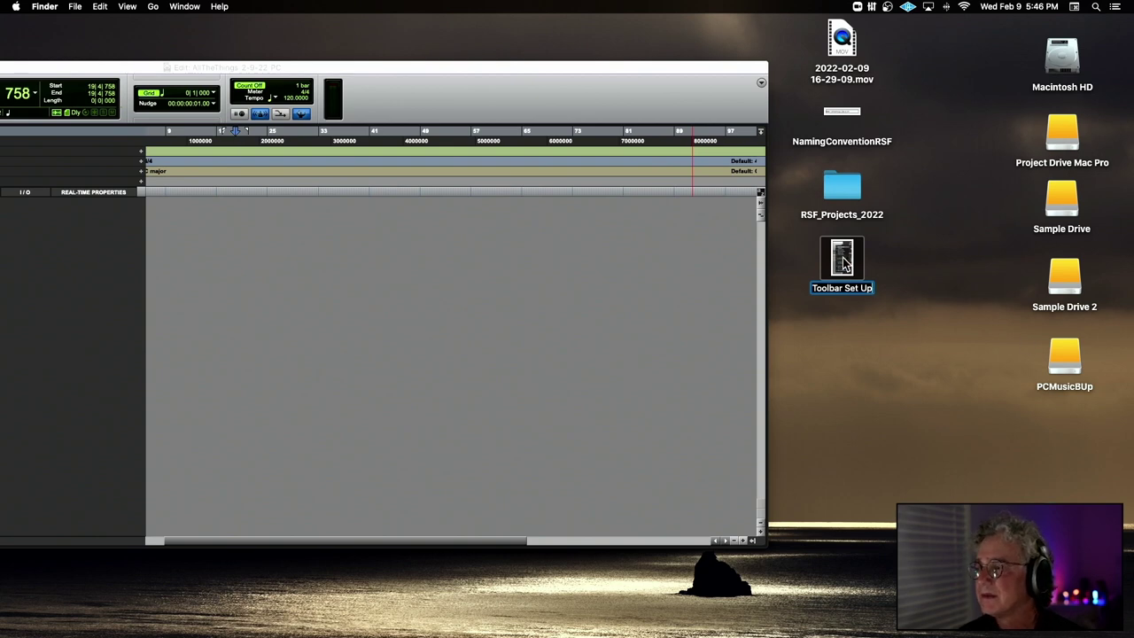
key("Return")
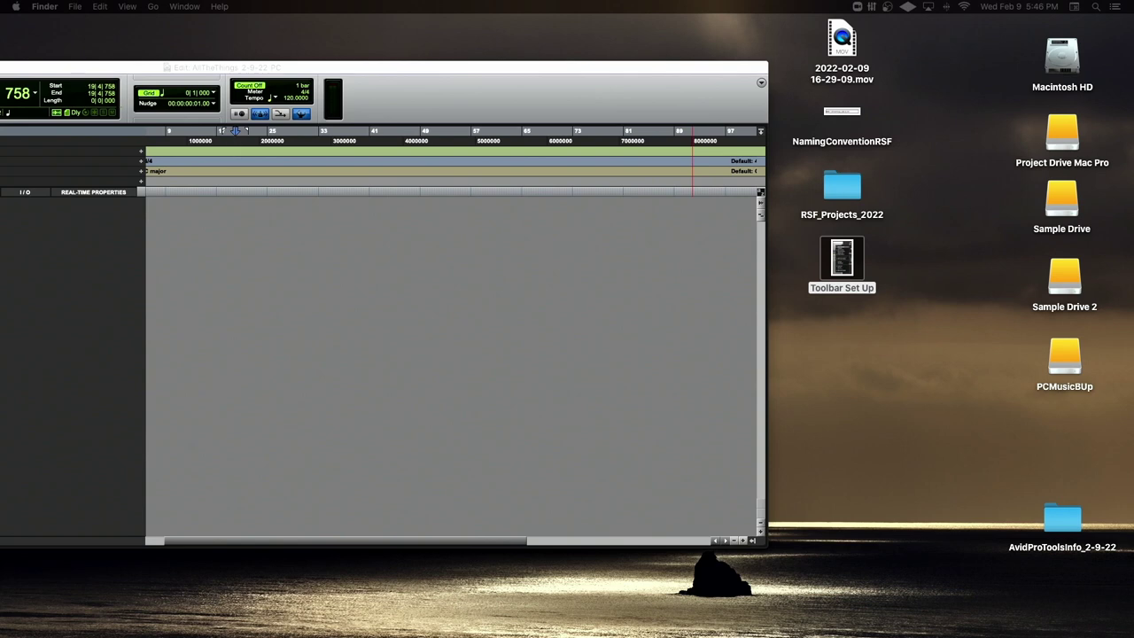
Step: Return to the Pro Tools Edit window, reduce its size, and narrow its Tracks and Groups lists
double_click(647, 66)
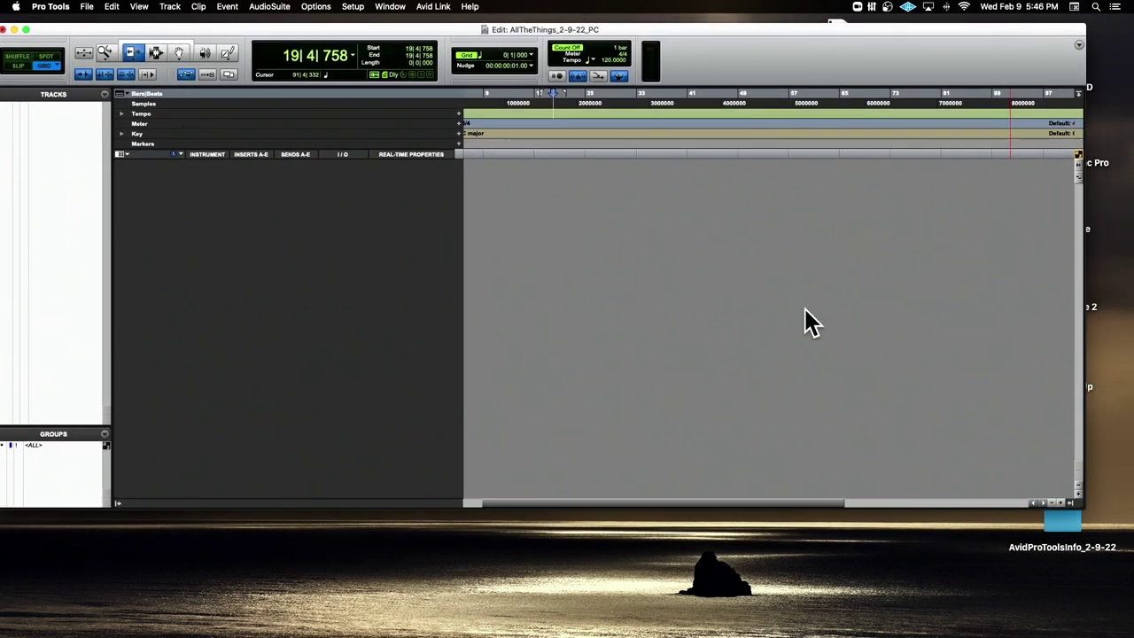
left_click_drag(1081, 505, 708, 496)
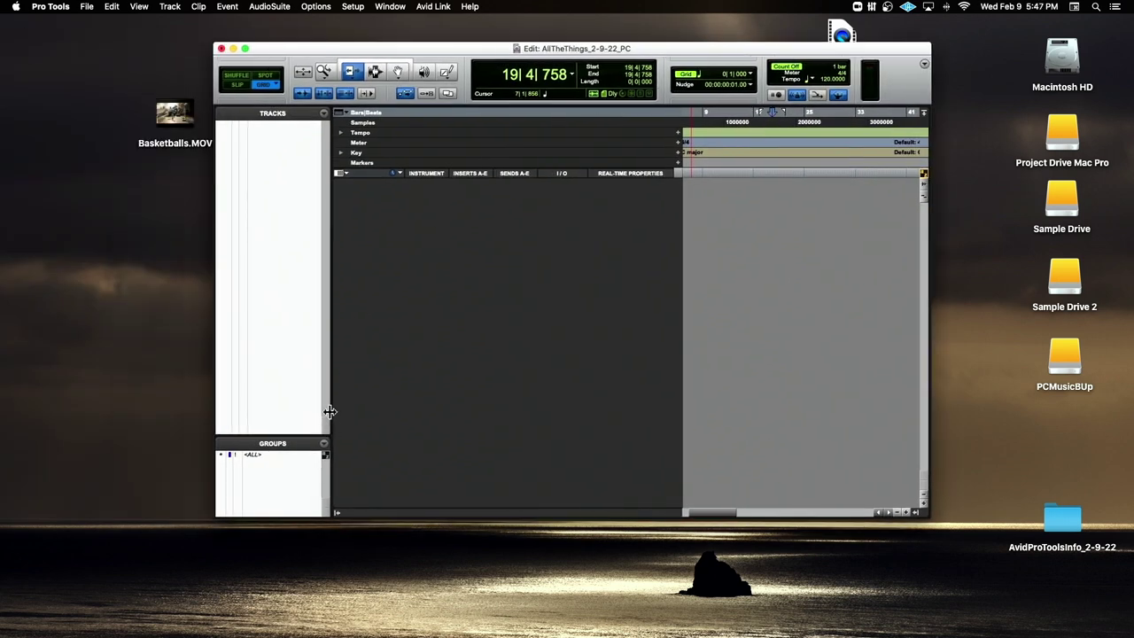
left_click_drag(327, 413, 271, 399)
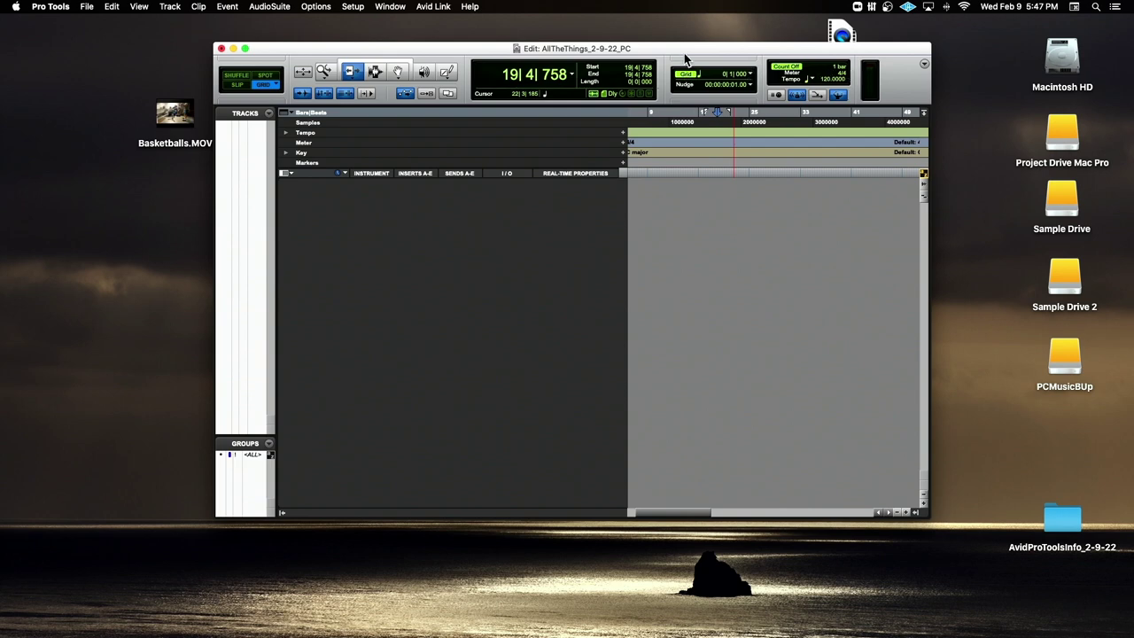
Step: Reposition the Edit window and enlarge it to span most of the screen
left_click_drag(685, 59, 638, 53)
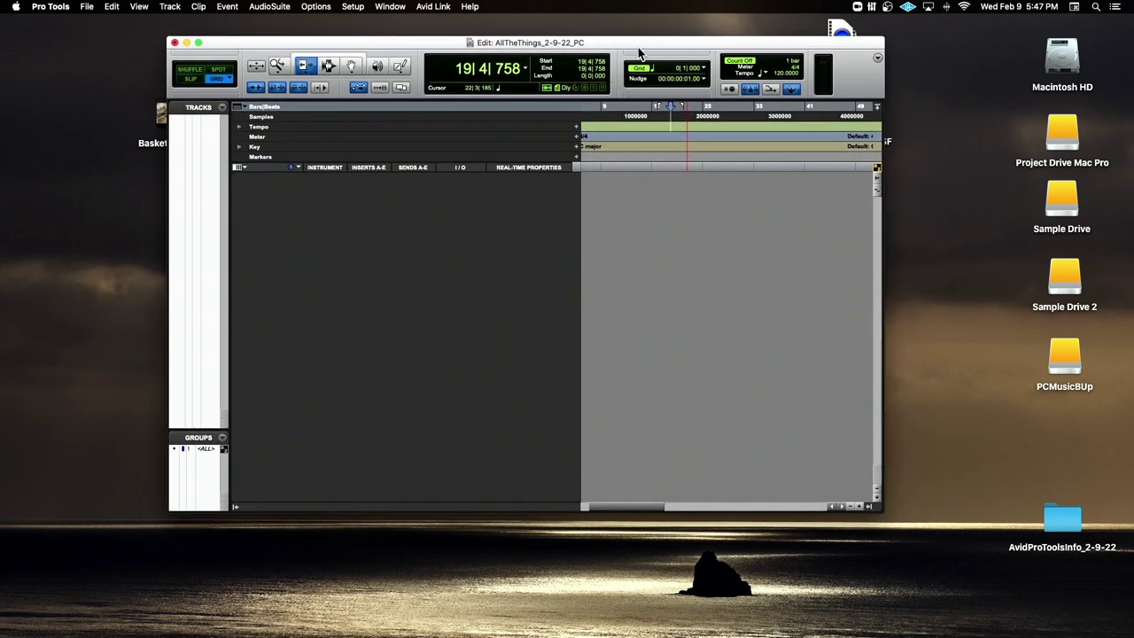
left_click_drag(638, 53, 612, 47)
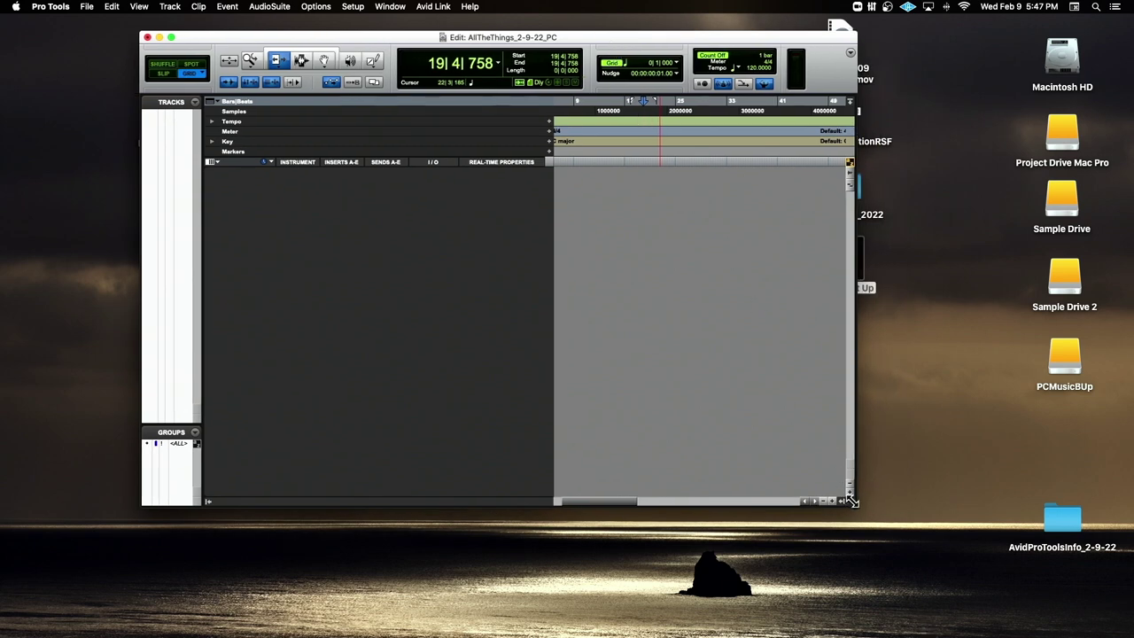
left_click_drag(852, 501, 1133, 569)
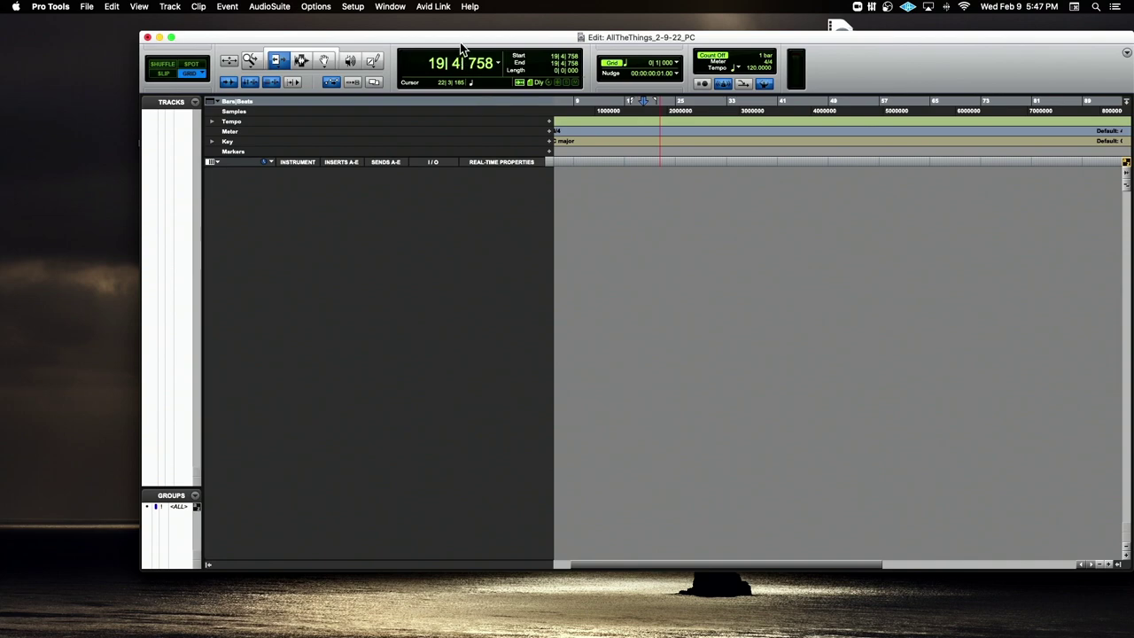
left_click_drag(460, 46, 445, 76)
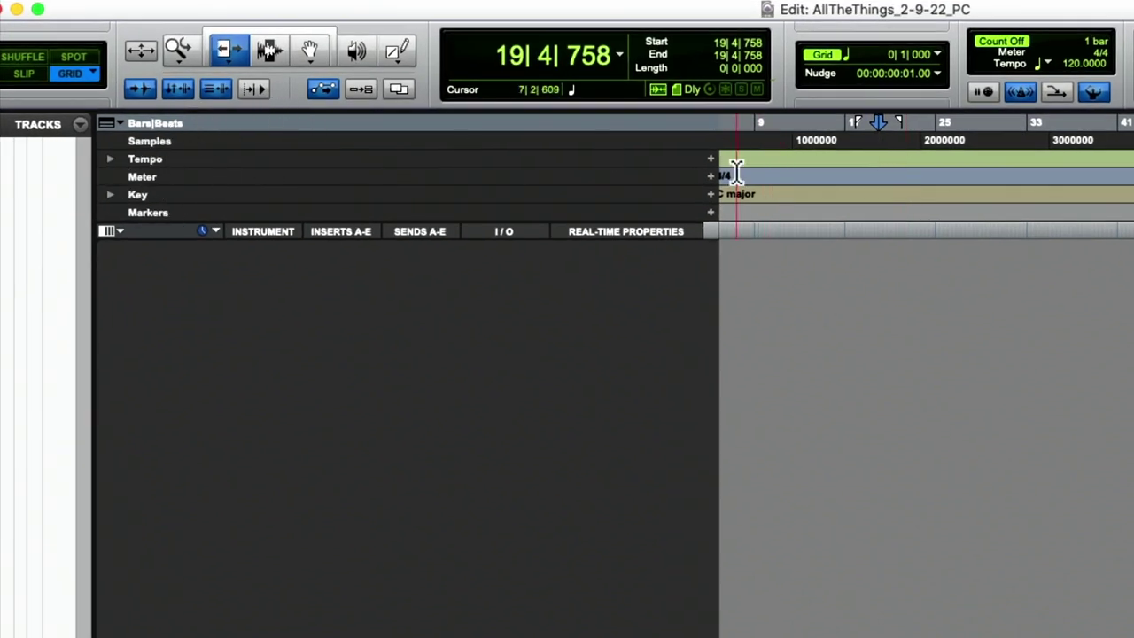
Step: Select the timeline range from 12|2|000 to 27|4|000 in the Samples ruler
scroll(736, 171, "left", 2)
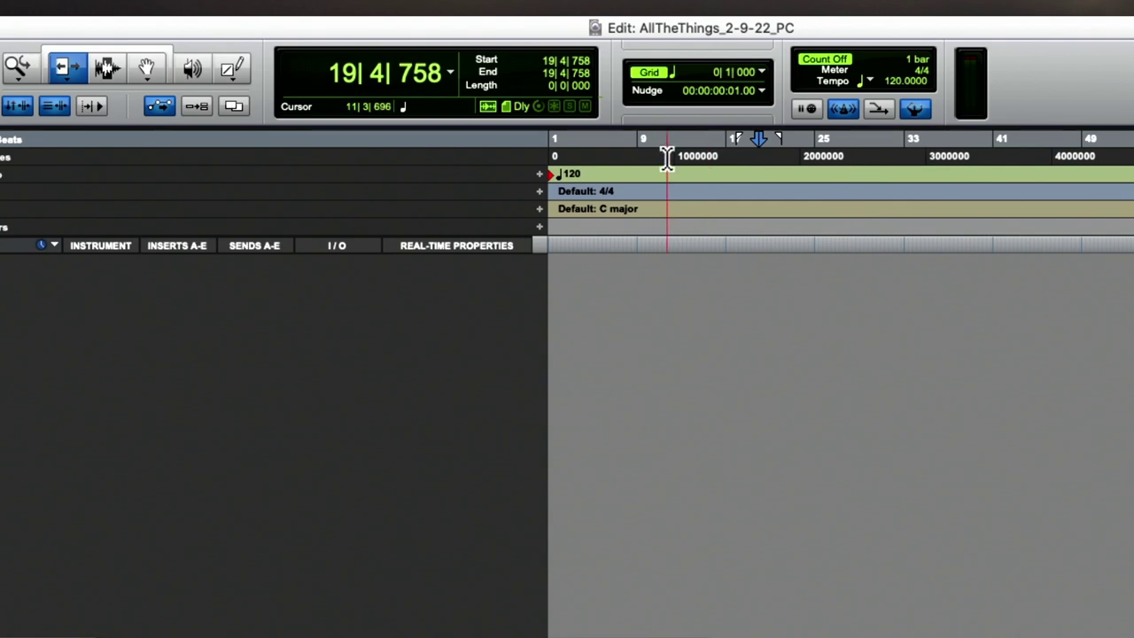
left_click_drag(674, 162, 849, 195)
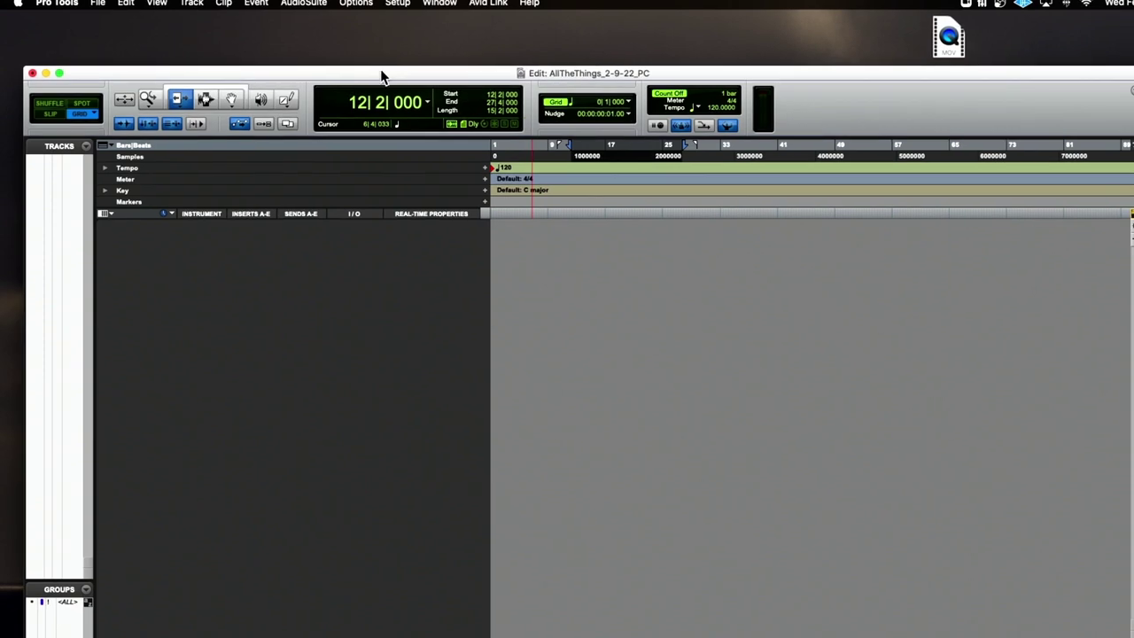
left_click_drag(381, 76, 580, 55)
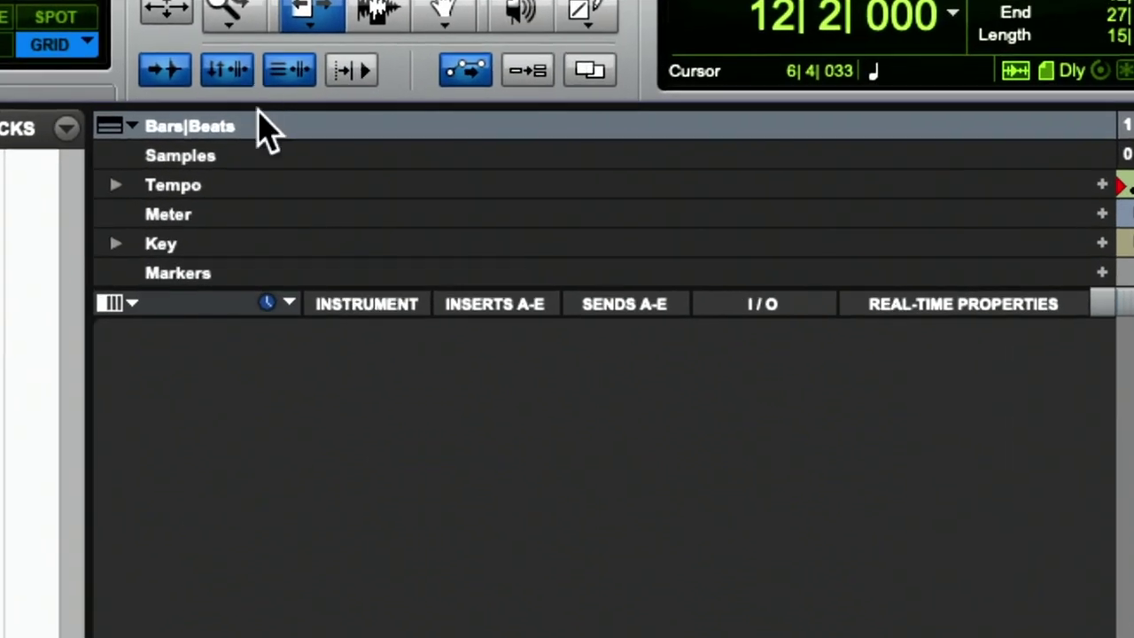
Step: Hide the Samples and Key rulers, then reposition the Edit window
left_click(133, 128)
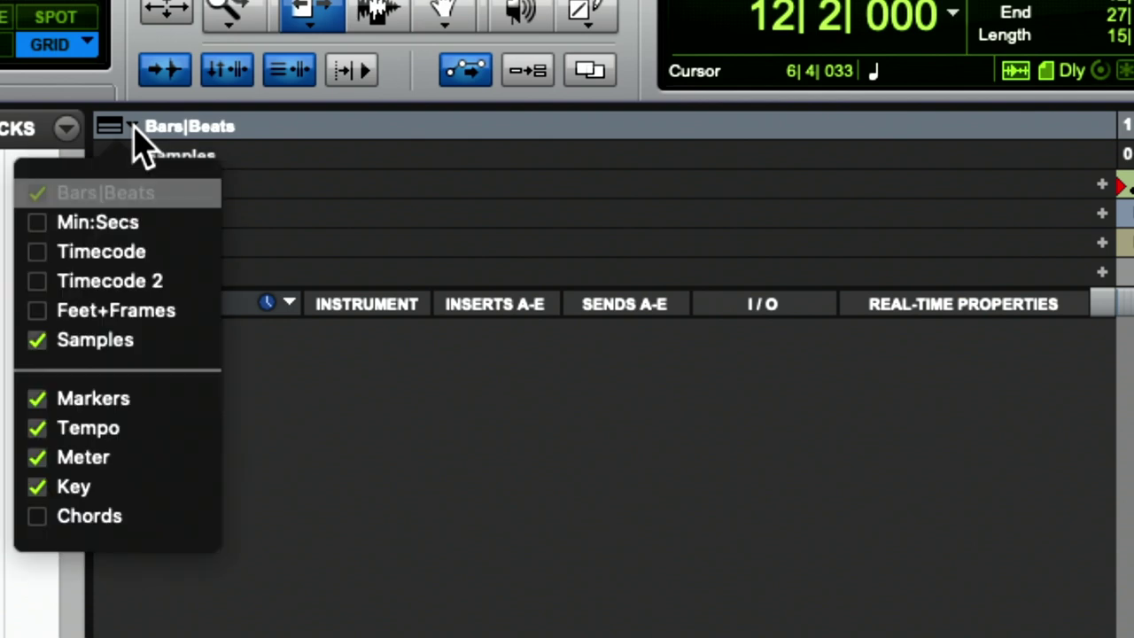
left_click(45, 344)
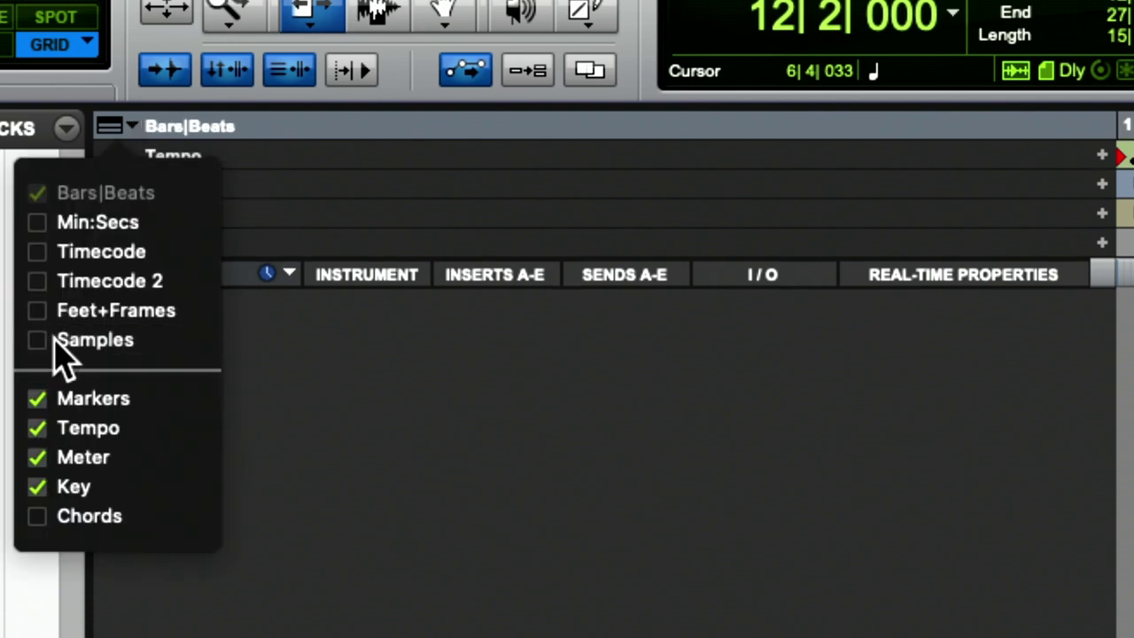
left_click(40, 488)
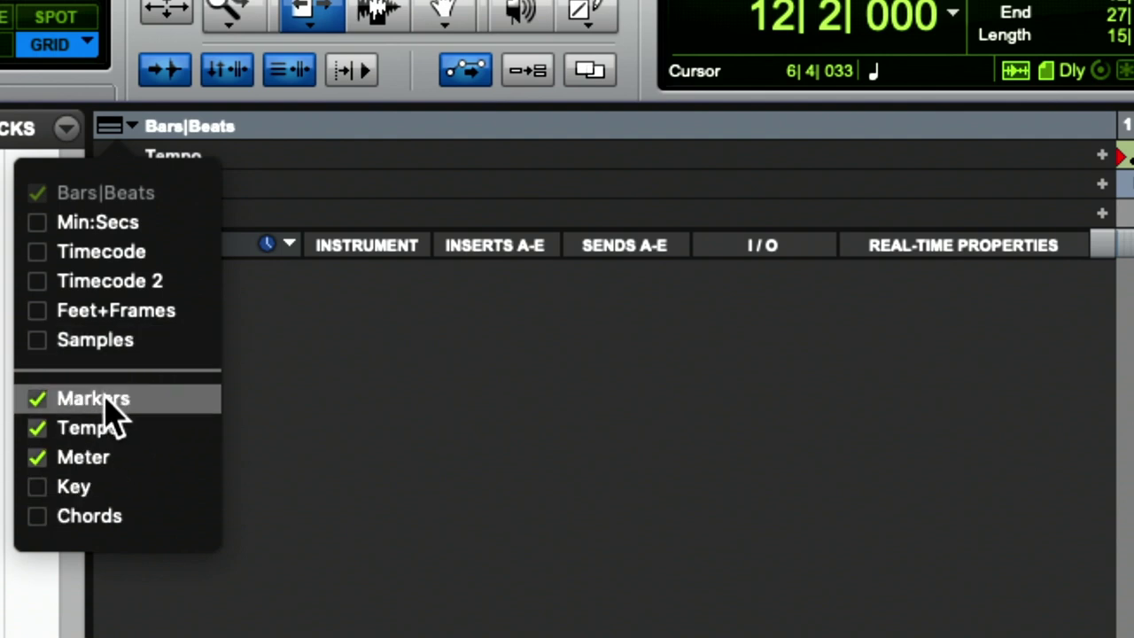
left_click(320, 394)
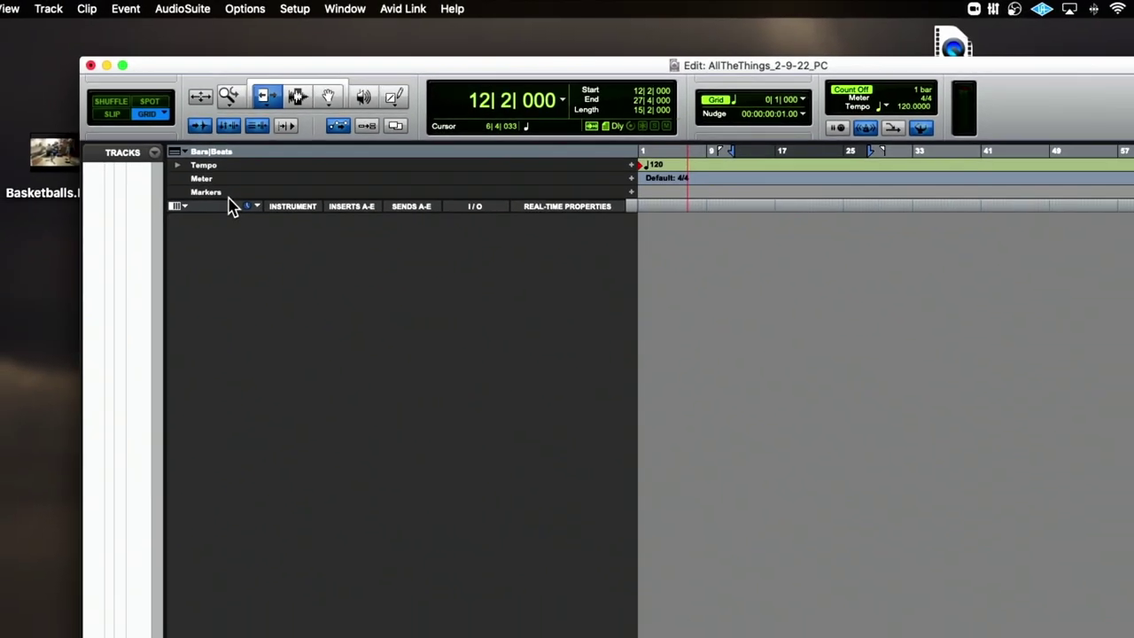
left_click(649, 177)
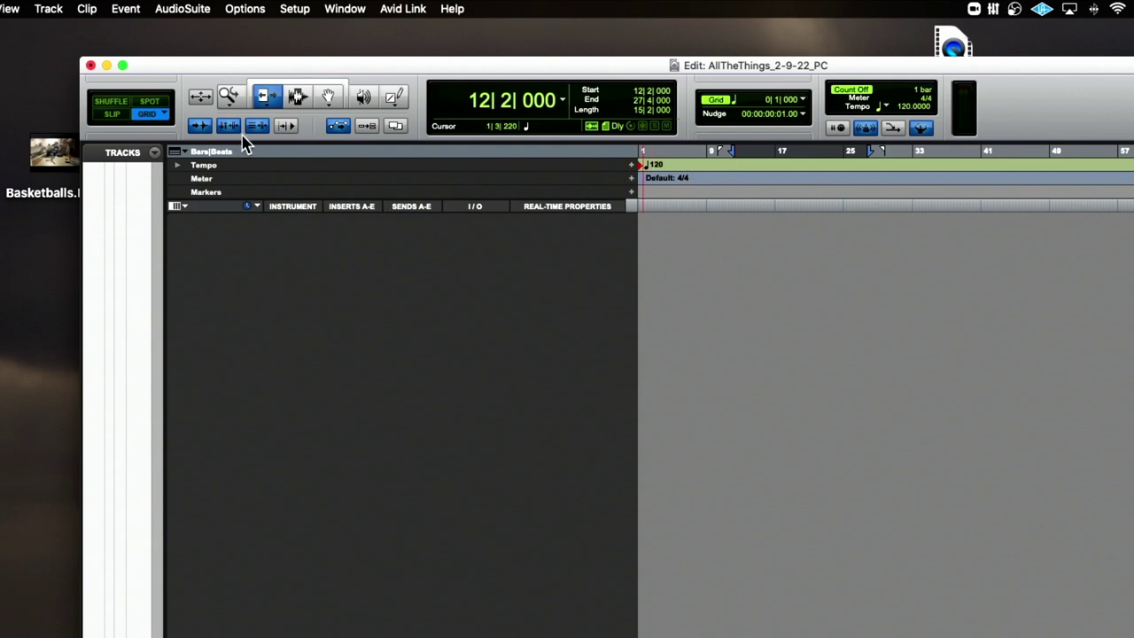
double_click(252, 69)
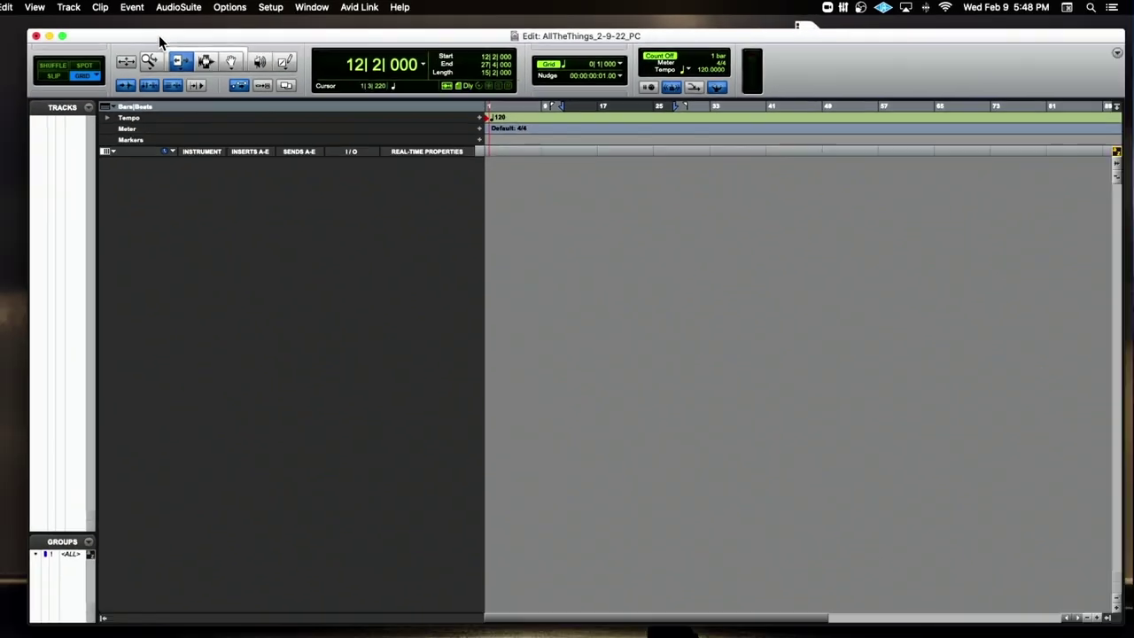
Step: Reposition the Edit window toward the upper edge of the display and create a click track
left_click_drag(159, 33, 129, 26)
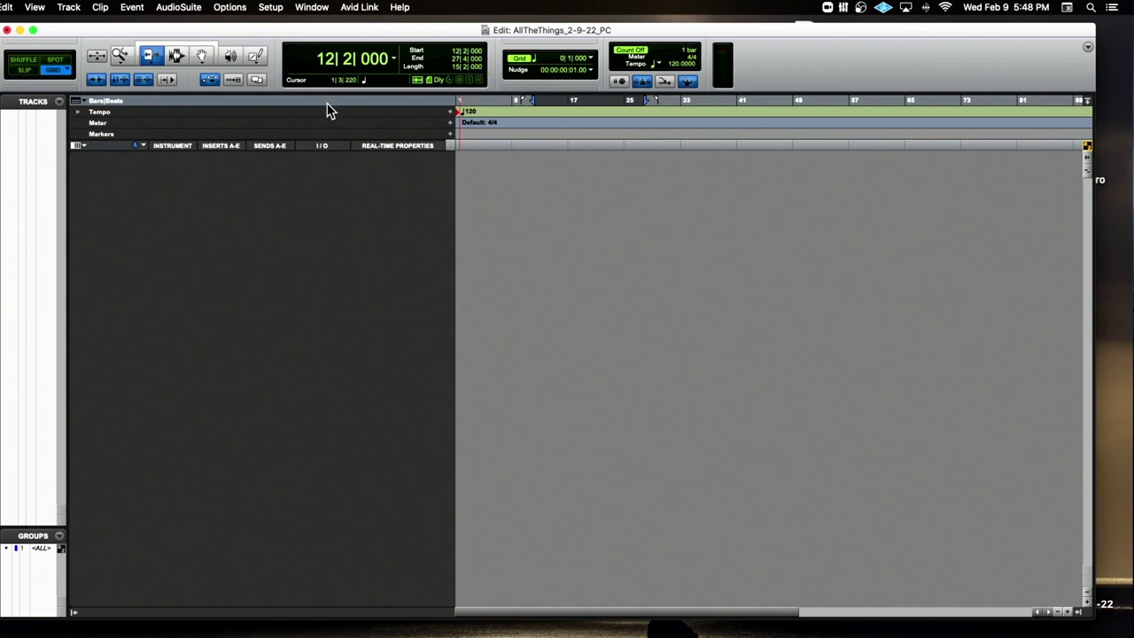
left_click_drag(326, 31, 247, 30)
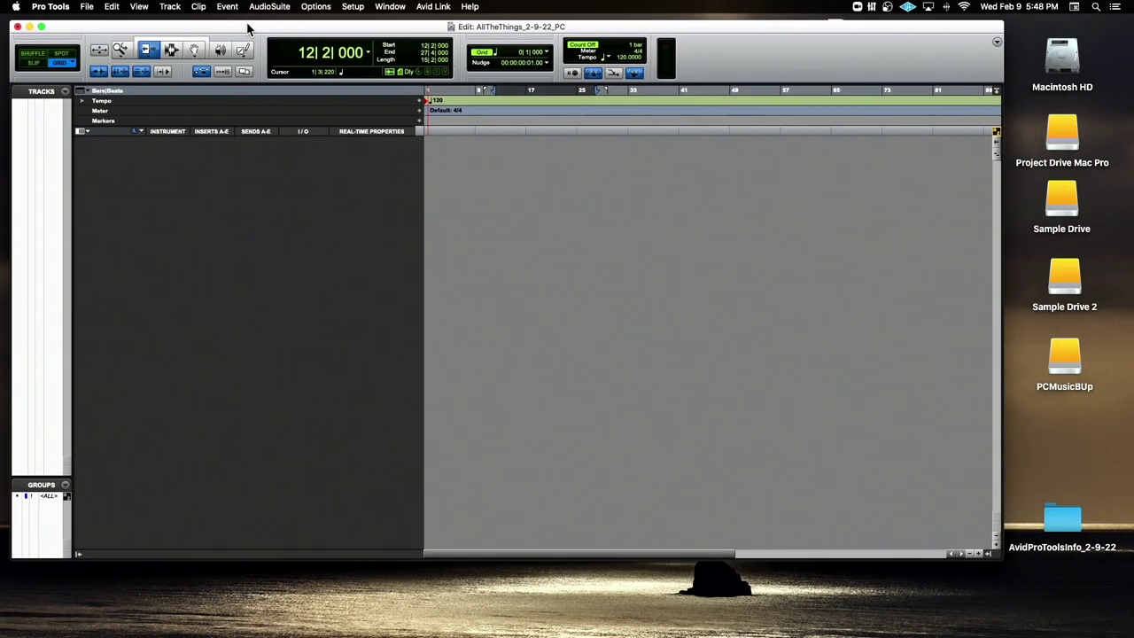
left_click(171, 7)
left_click(171, 7)
left_click(172, 7)
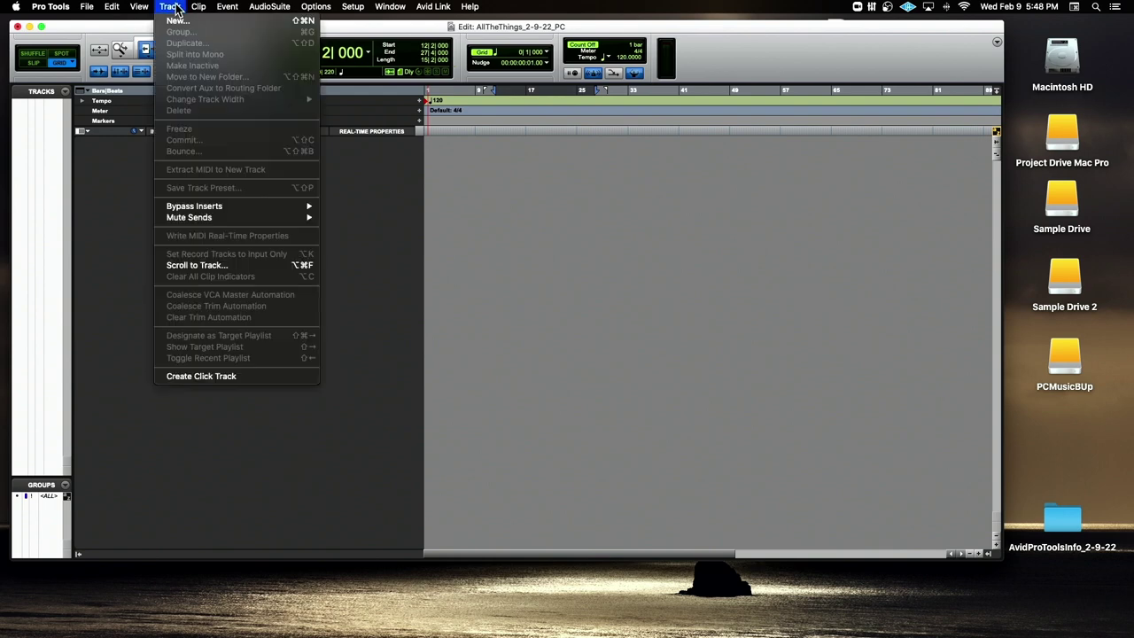
left_click(217, 377)
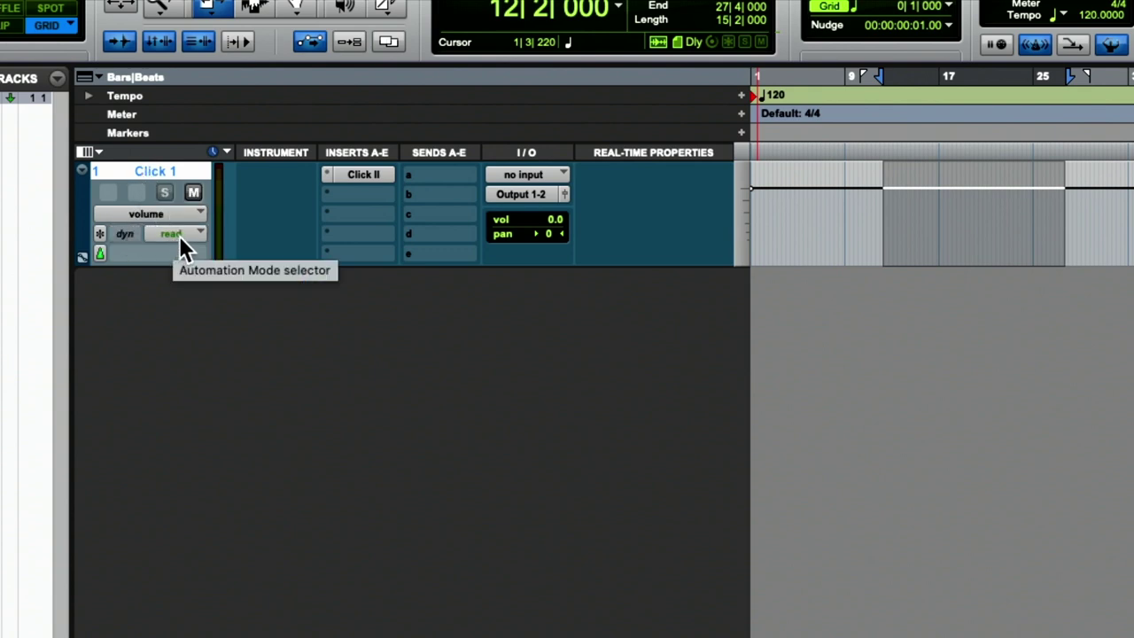
Step: Open the Click 1 track's name and comments dialog, accept the existing name, and deselect the track
double_click(165, 174)
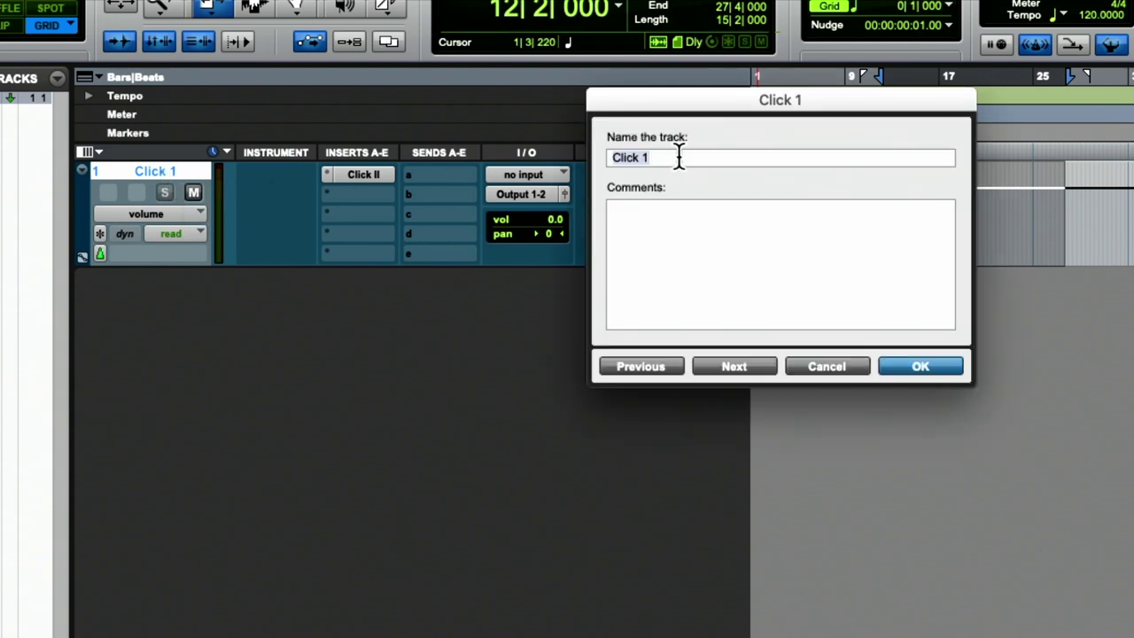
left_click_drag(704, 104, 622, 117)
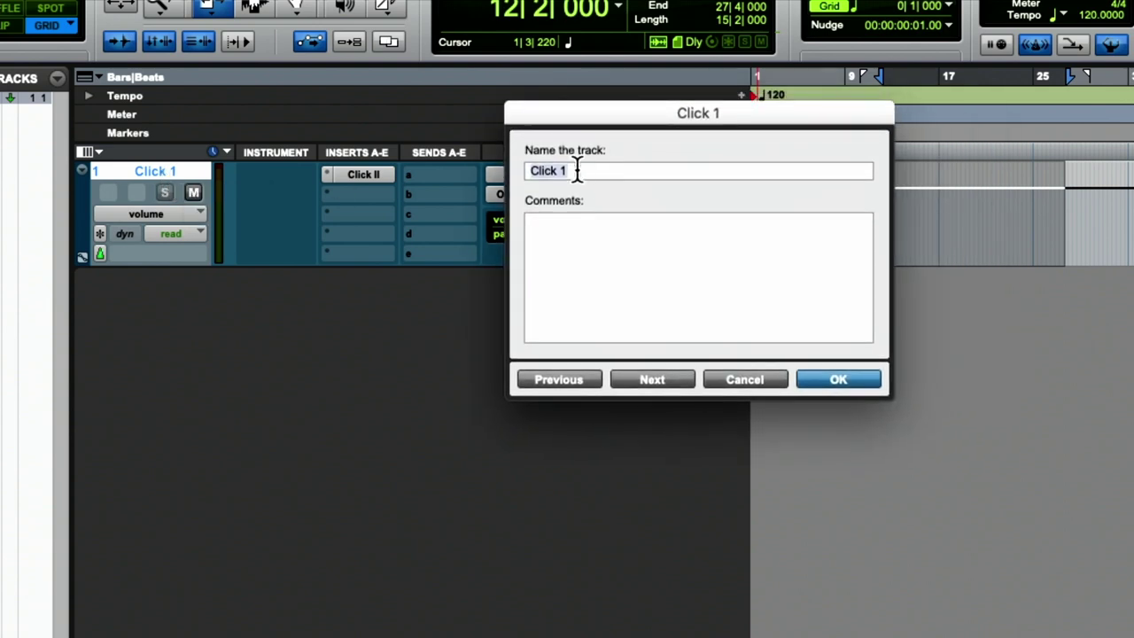
left_click(577, 170)
left_click(842, 379)
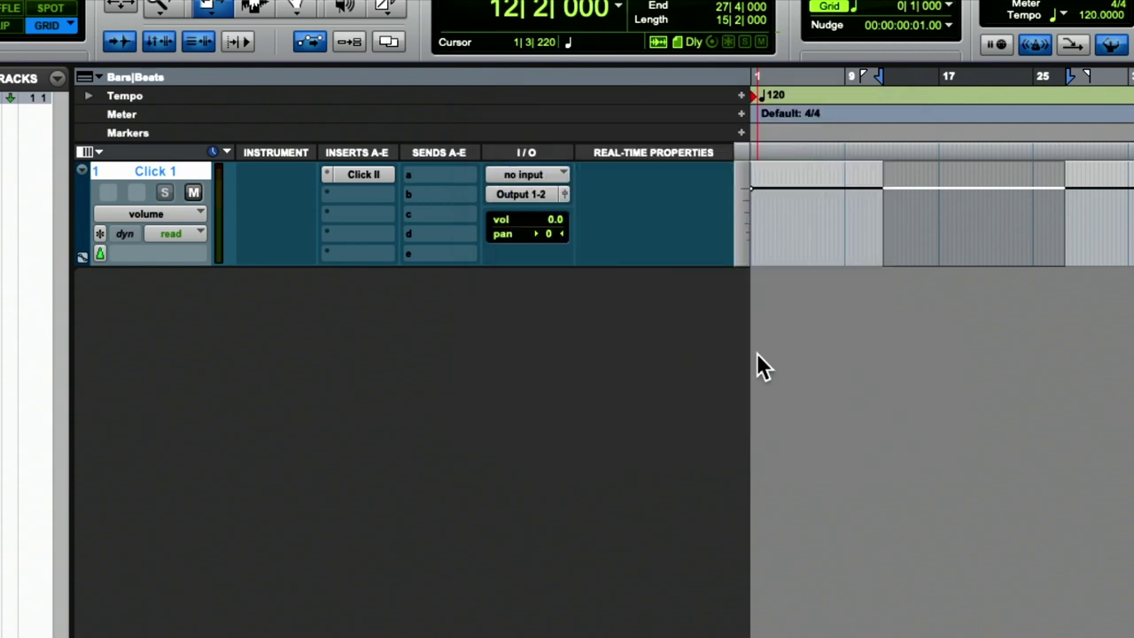
left_click(164, 168)
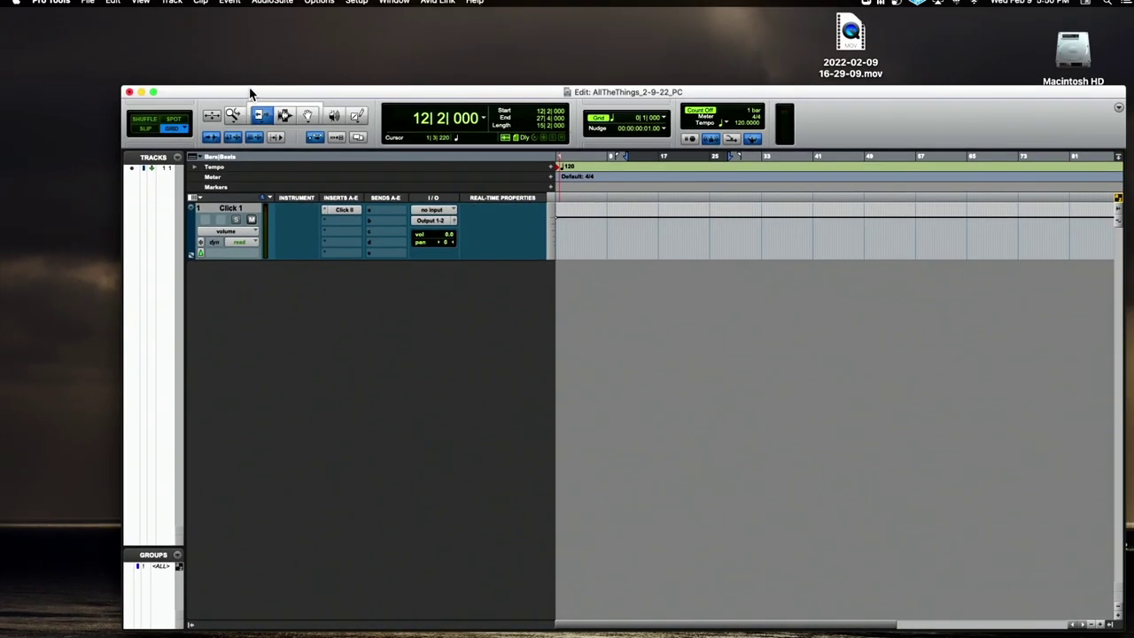
Step: Reposition the Edit window and hide its Sends A-E and Real-Time Properties columns
left_click_drag(251, 92, 418, 43)
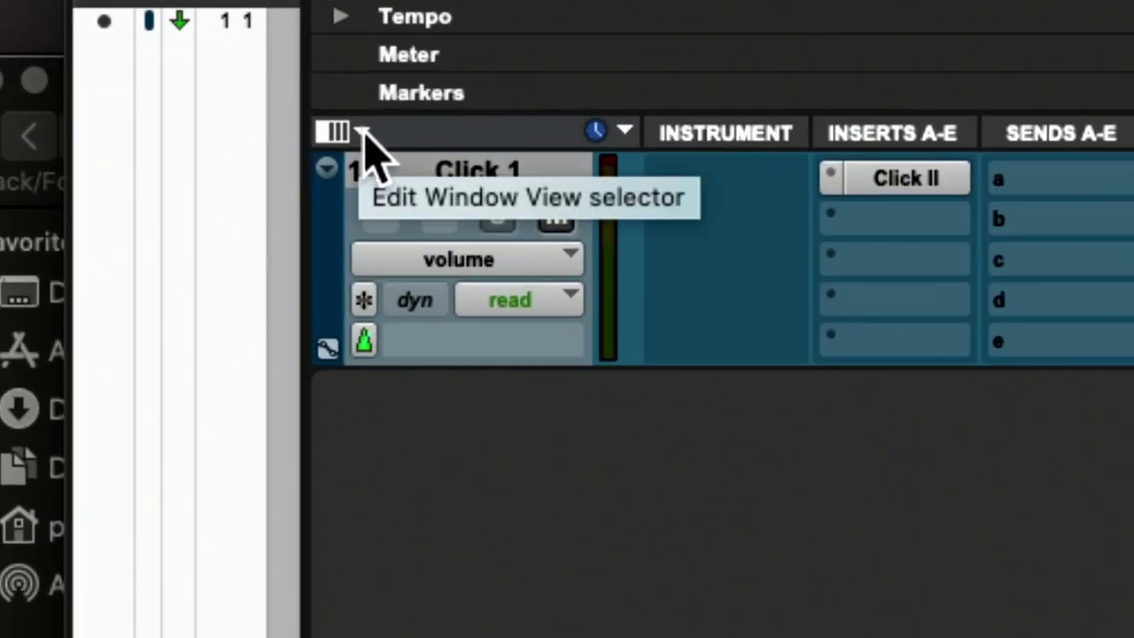
left_click(363, 133)
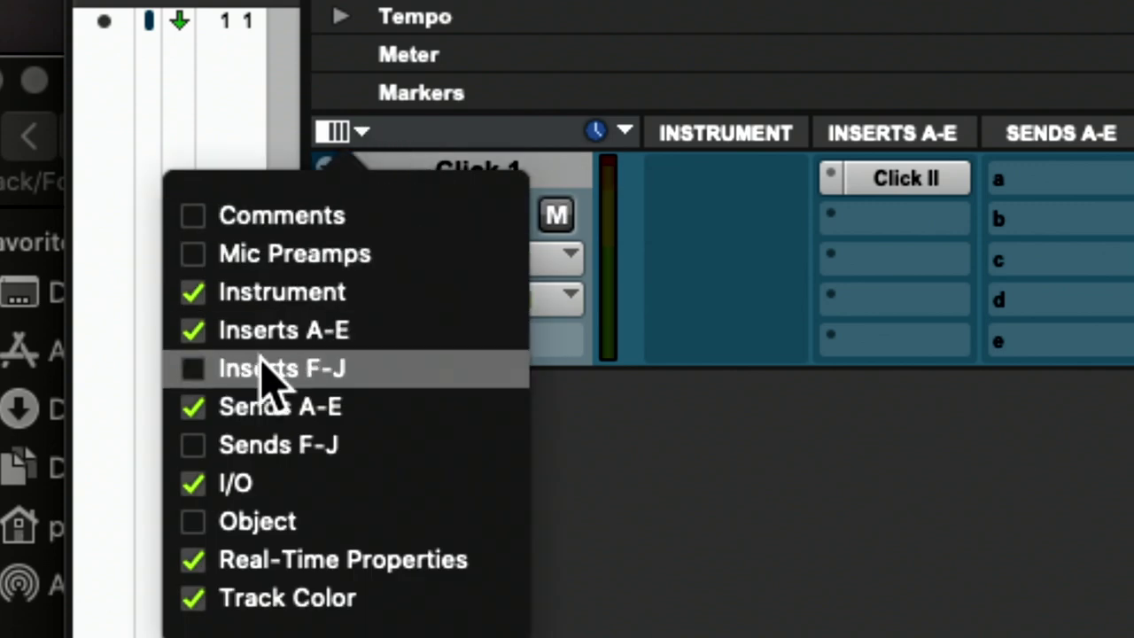
left_click(195, 405)
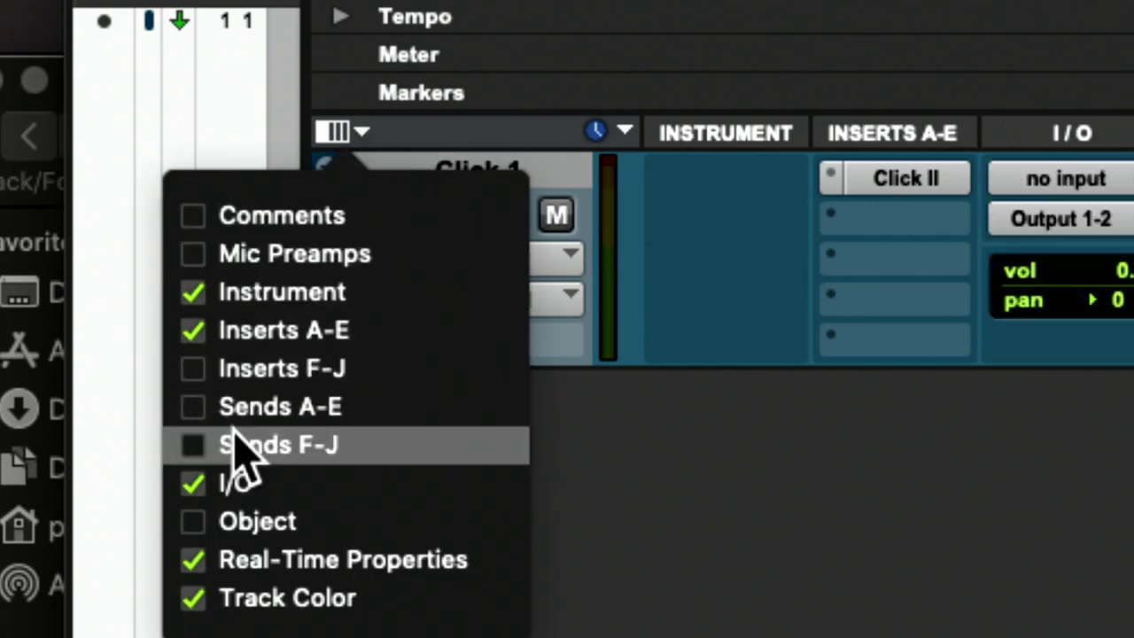
left_click(198, 558)
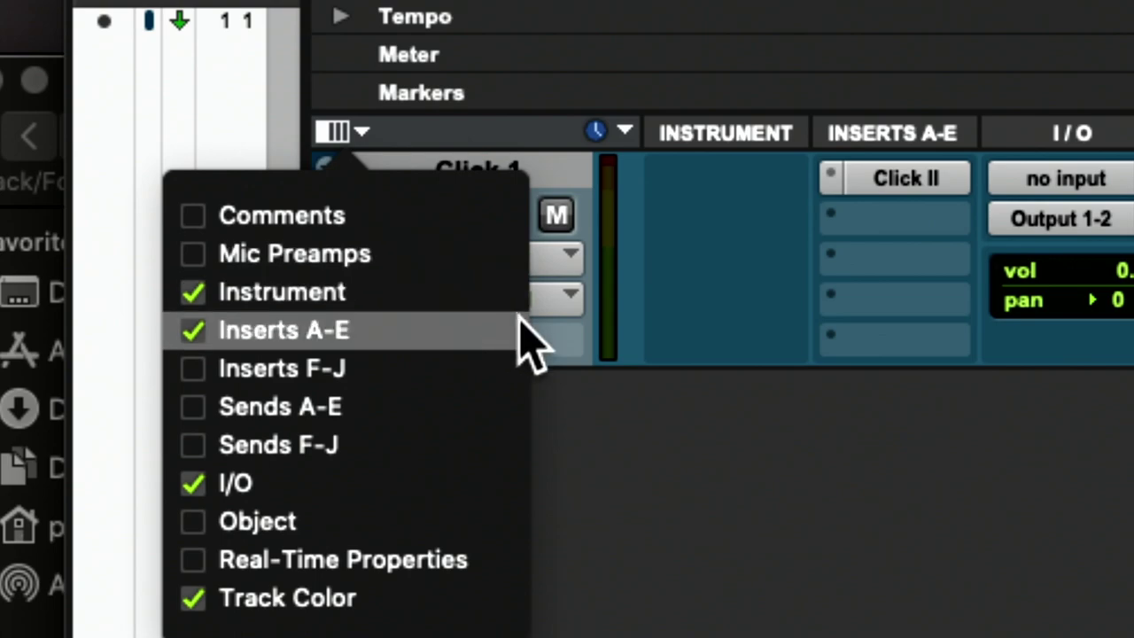
left_click(594, 360)
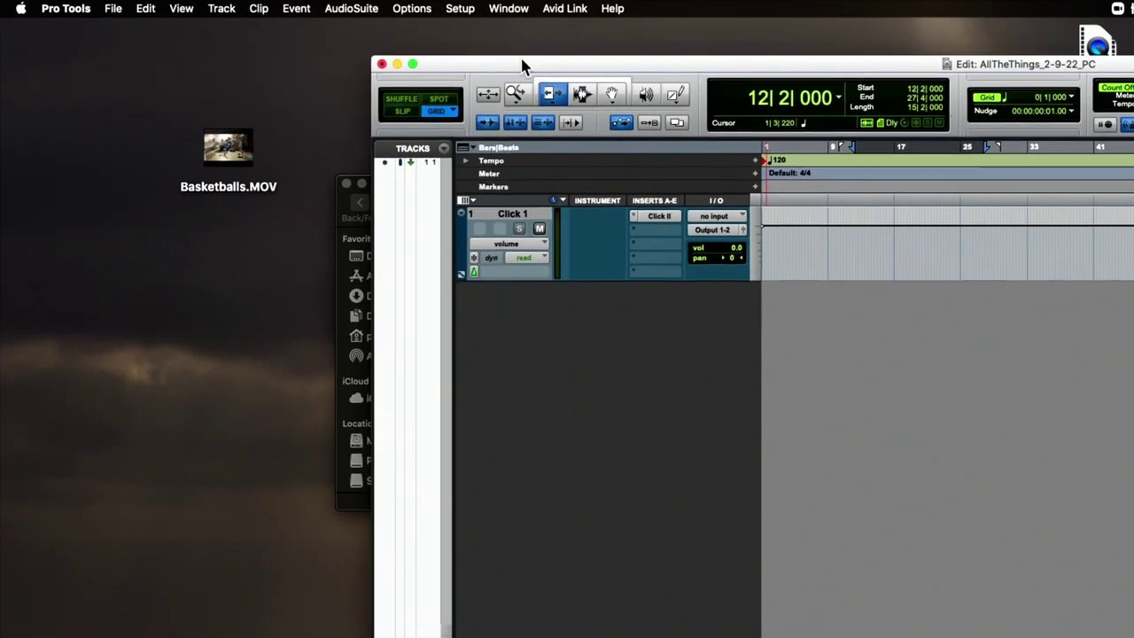
Step: Move the Edit window back so its whole width fits beside the desktop drive icons
left_click_drag(522, 66, 243, 44)
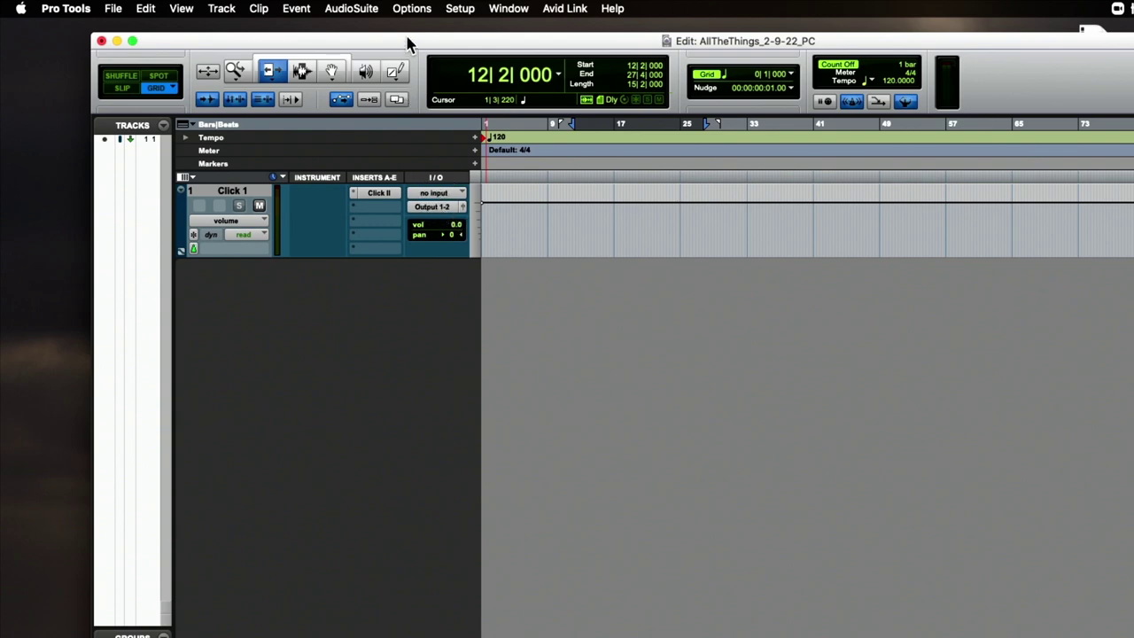
left_click_drag(404, 38, 306, 30)
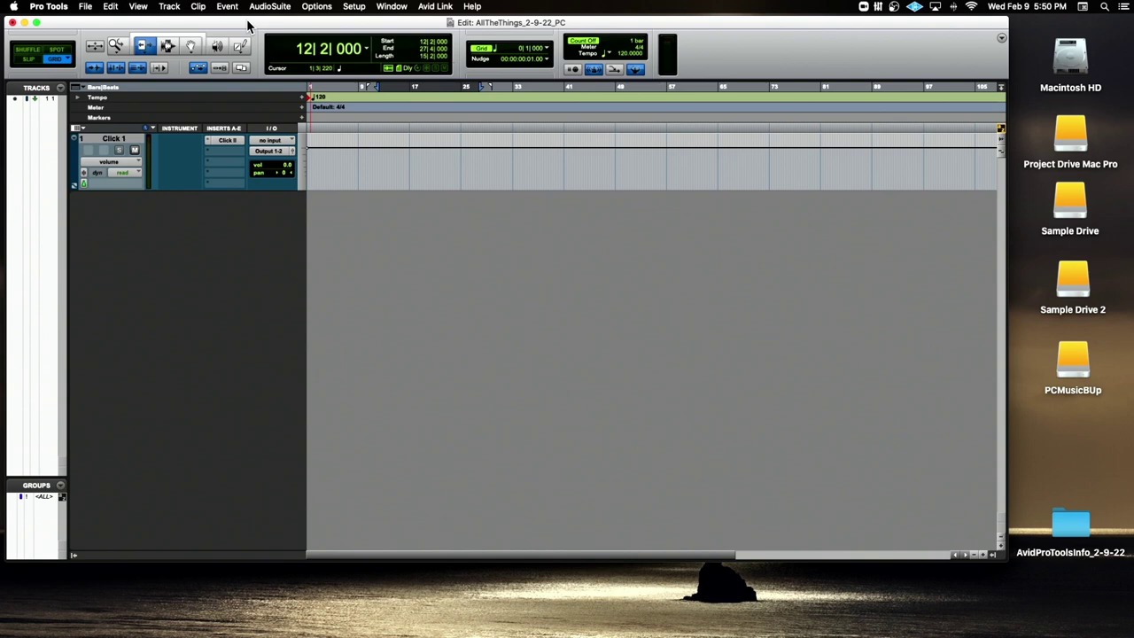
left_click_drag(248, 26, 262, 33)
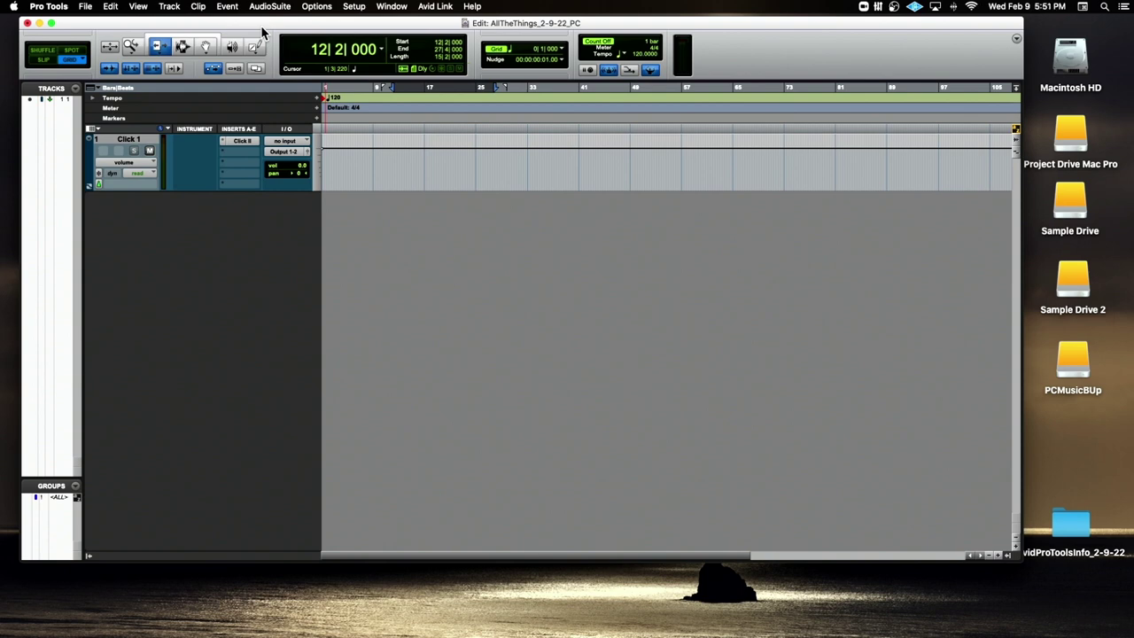
Step: Switch to macOS System Preferences, review the Spotlight search categories, and open the Spotlight keyboard shortcuts
left_click(13, 8)
left_click(36, 39)
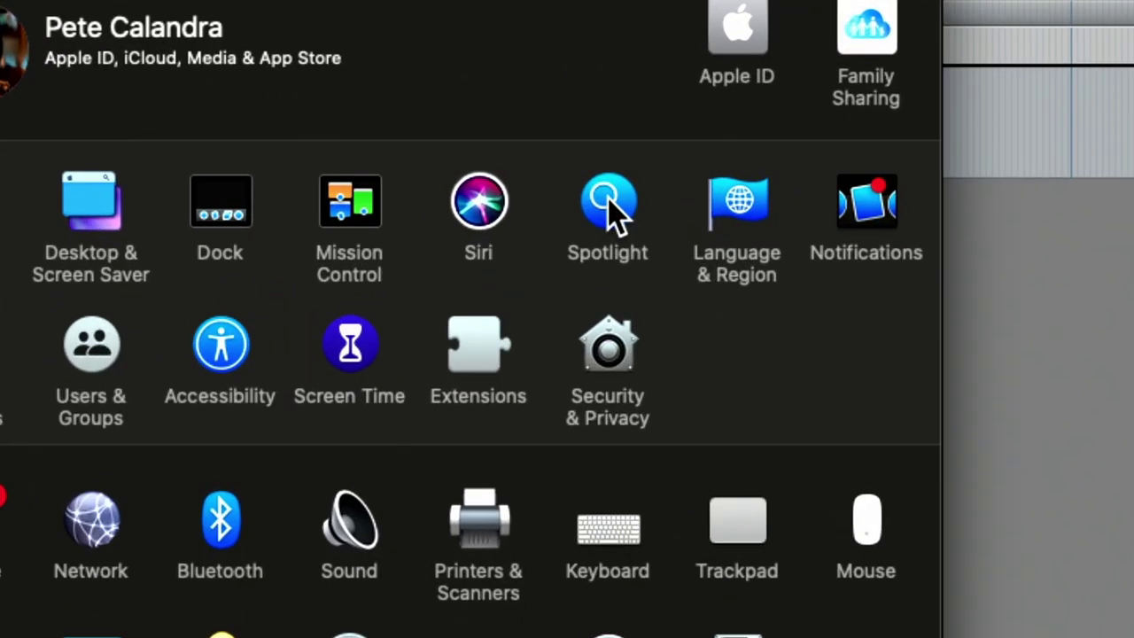
left_click(608, 202)
scroll(607, 199, "down", 2)
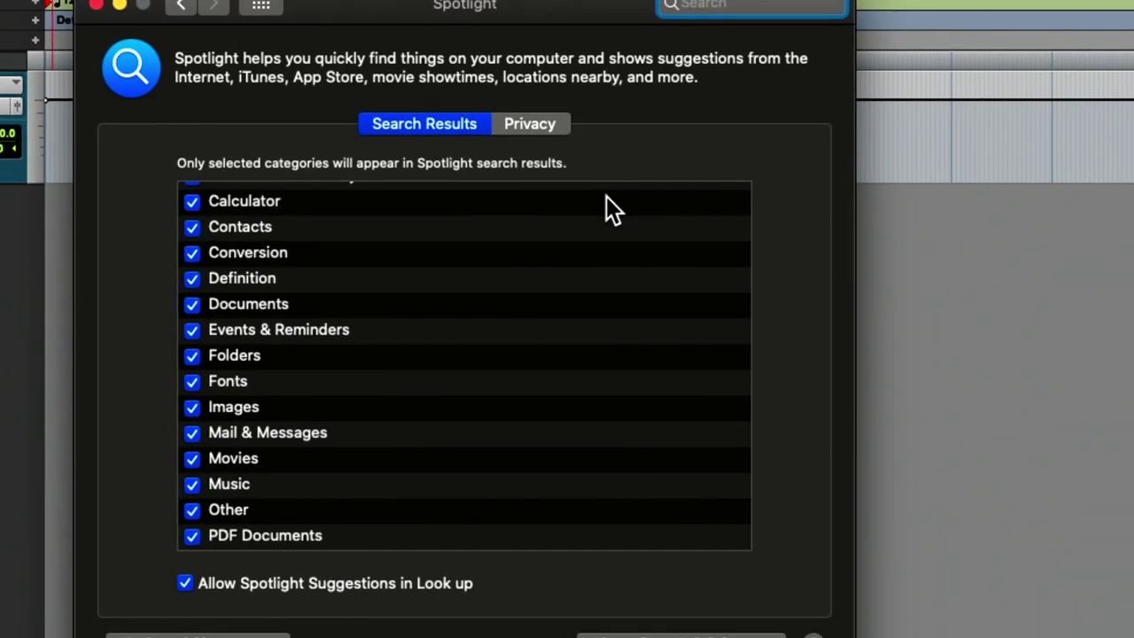
scroll(606, 197, "down", 3)
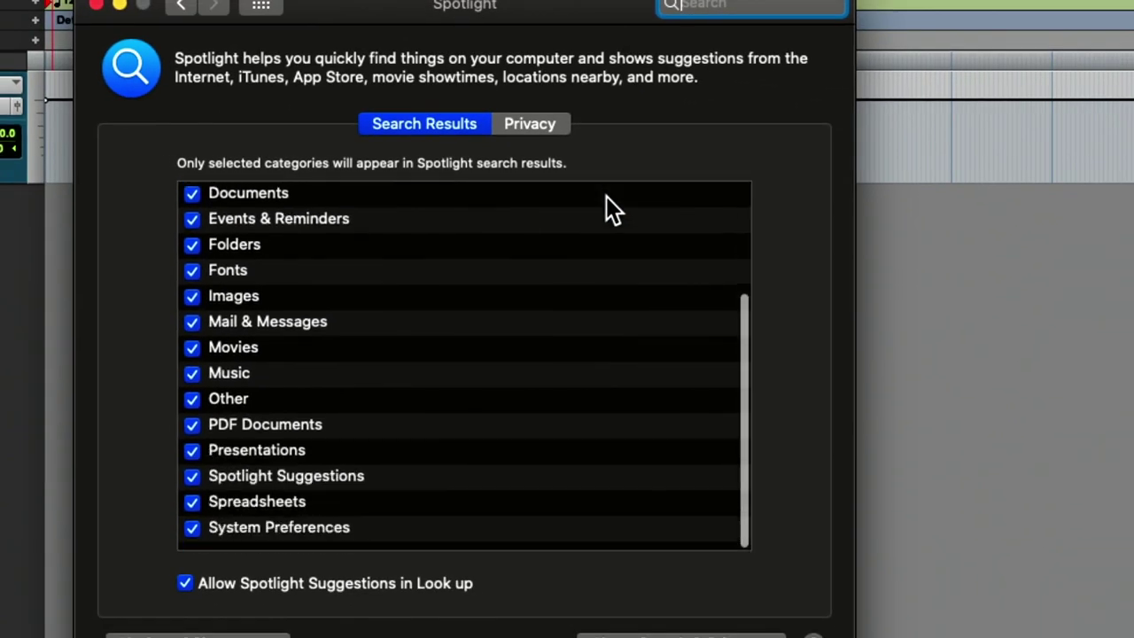
scroll(605, 197, "up", 2)
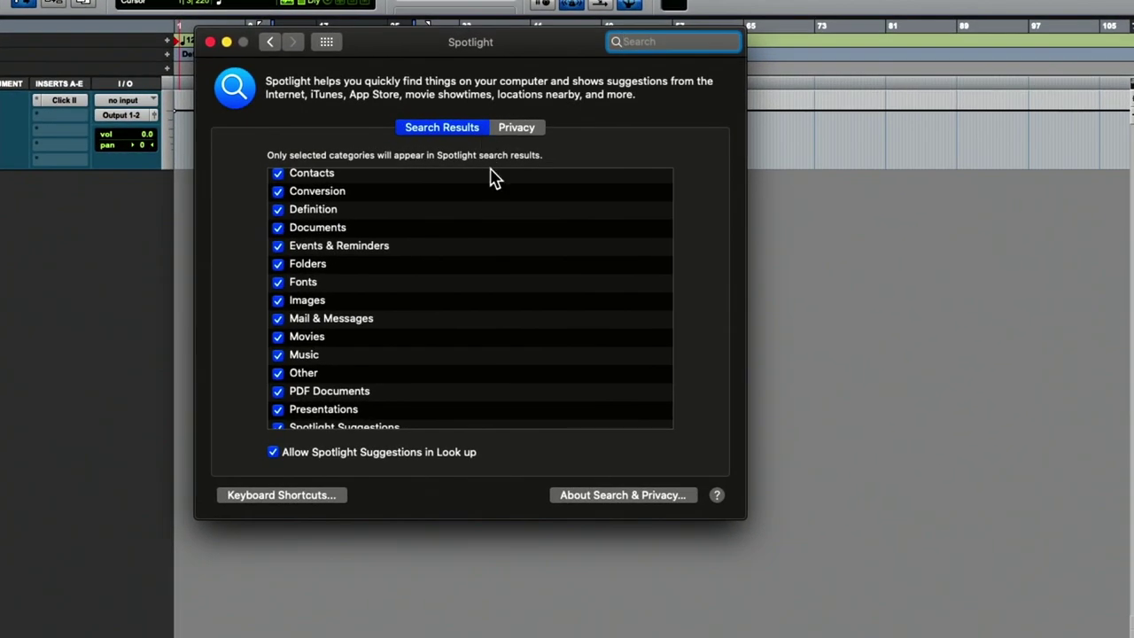
left_click(292, 495)
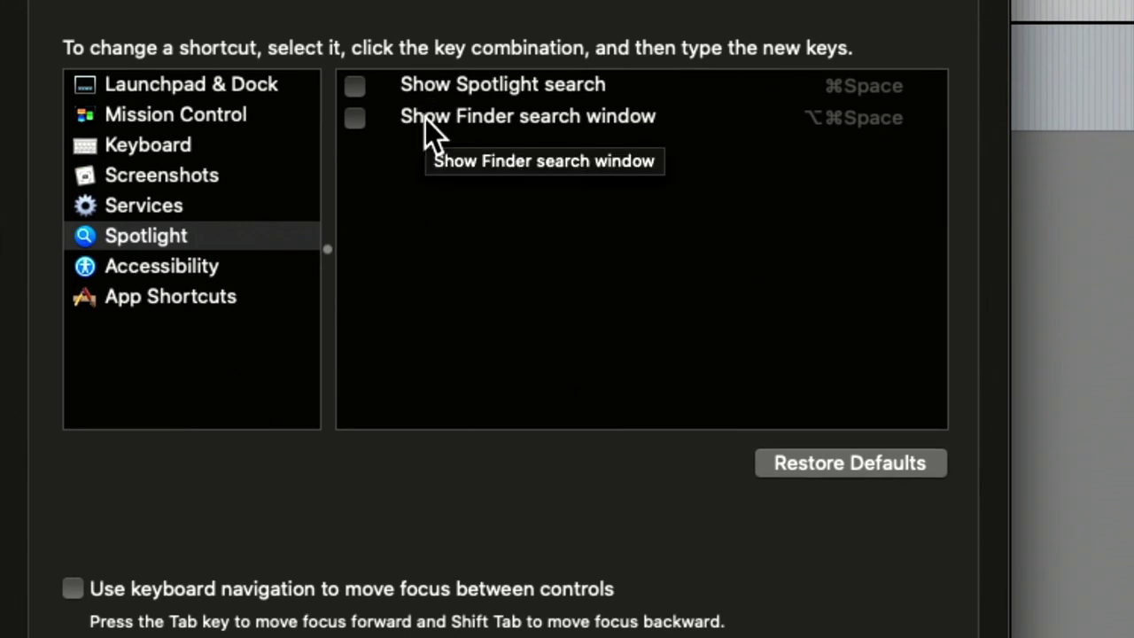
Step: Enable the Show Spotlight search and Show Finder search window shortcuts, and disable both again
left_click(356, 88)
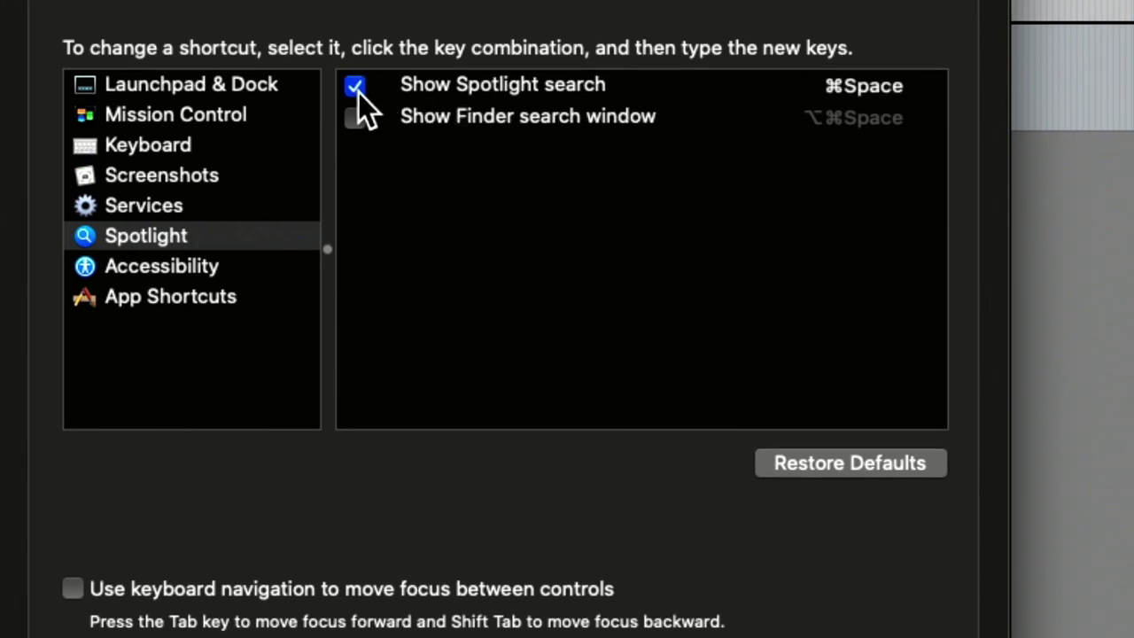
left_click(356, 115)
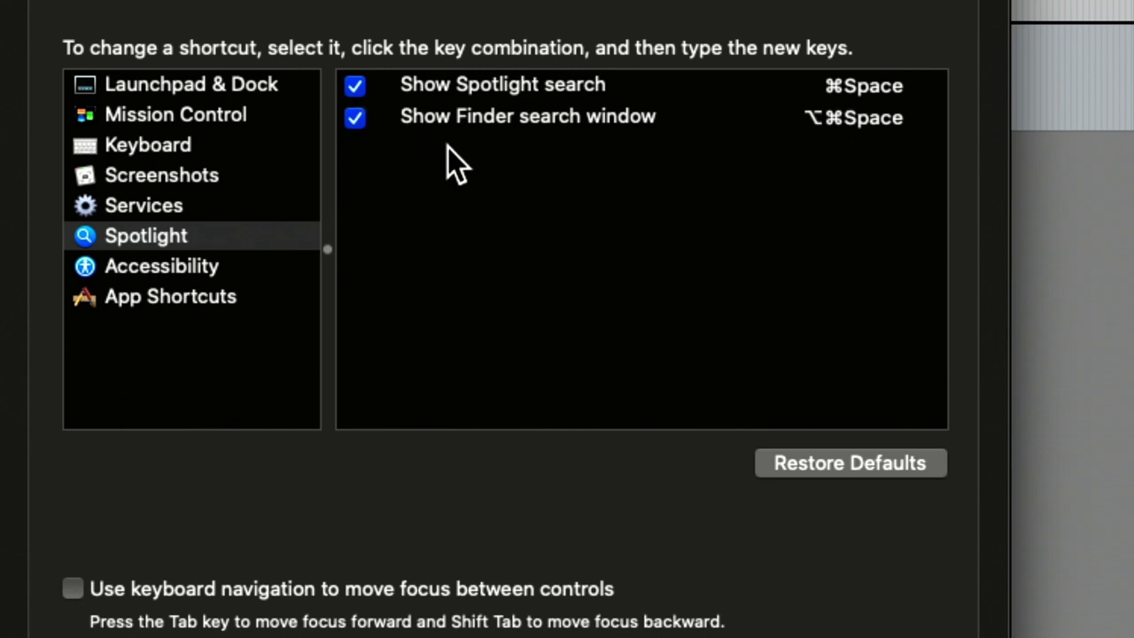
left_click(356, 86)
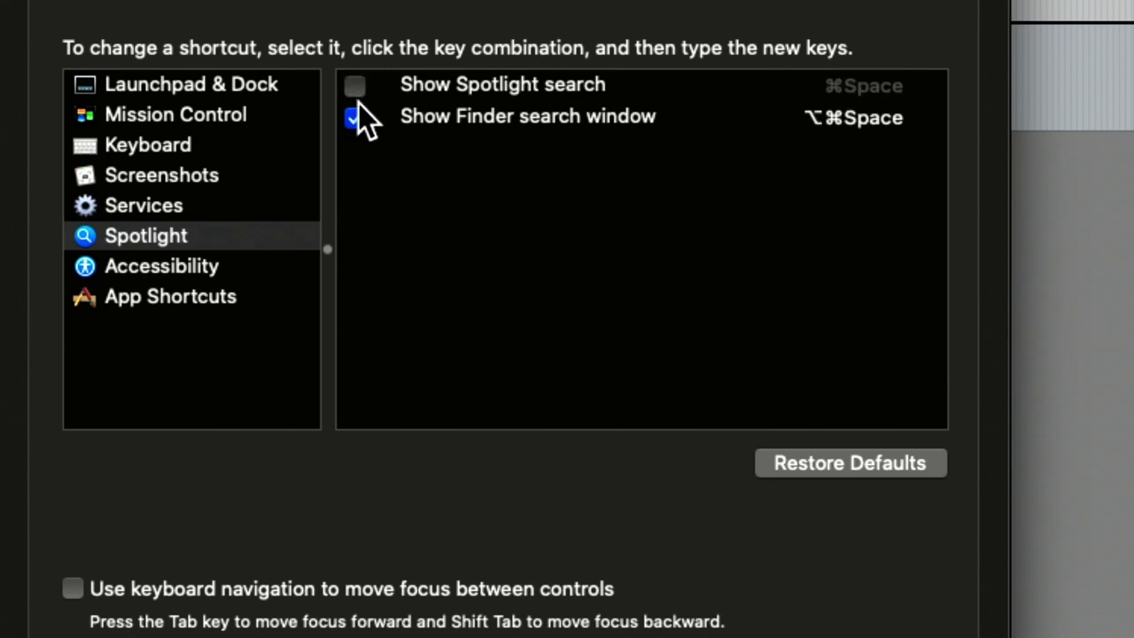
left_click(356, 116)
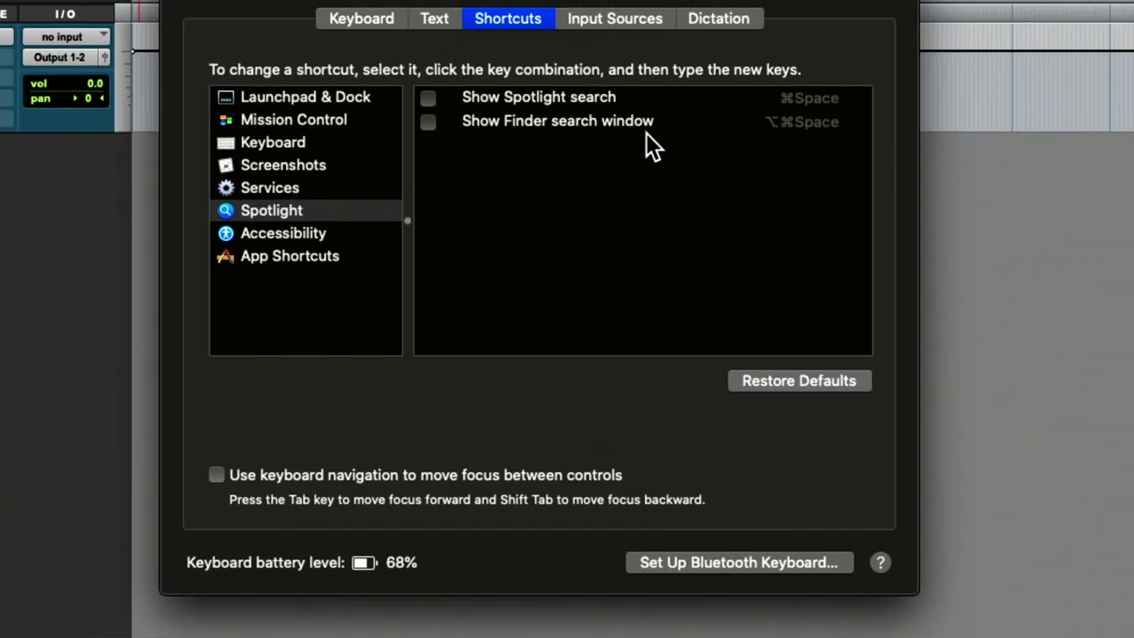
Step: Review the Keyboard shortcuts and toggle the use of F1, F2, etc. as standard function keys off and back on
left_click(264, 142)
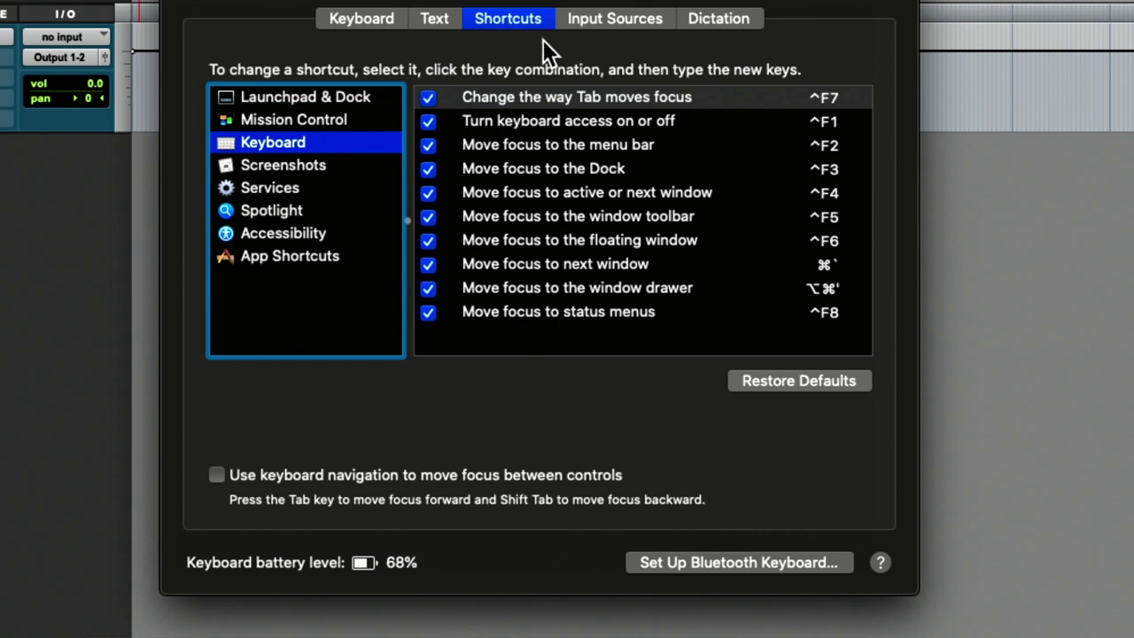
left_click(387, 23)
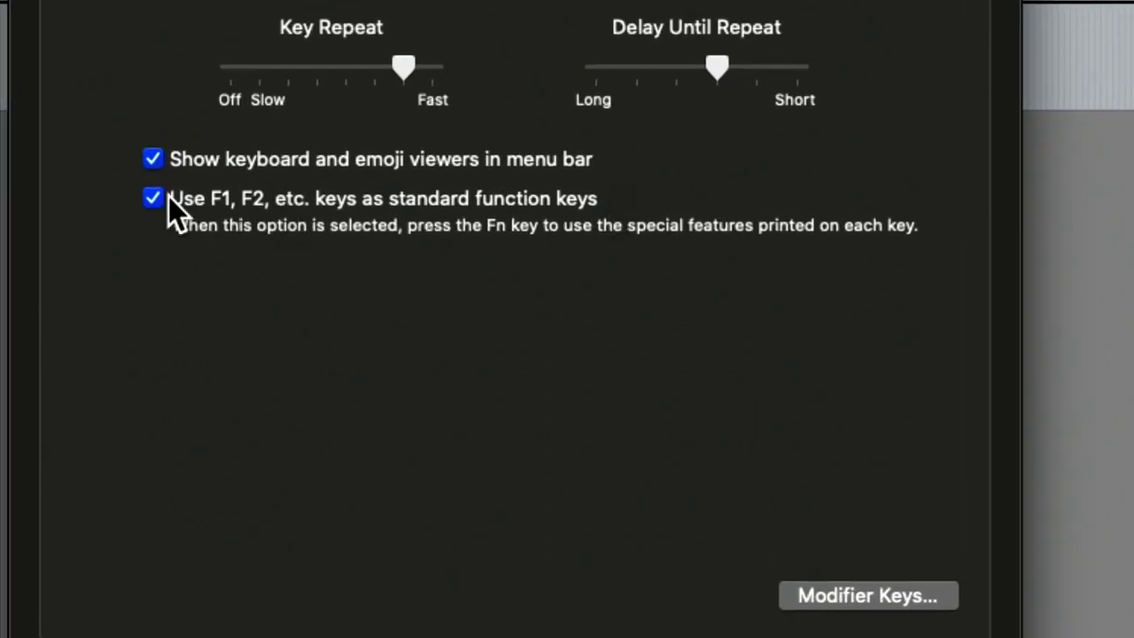
left_click(161, 198)
left_click(156, 200)
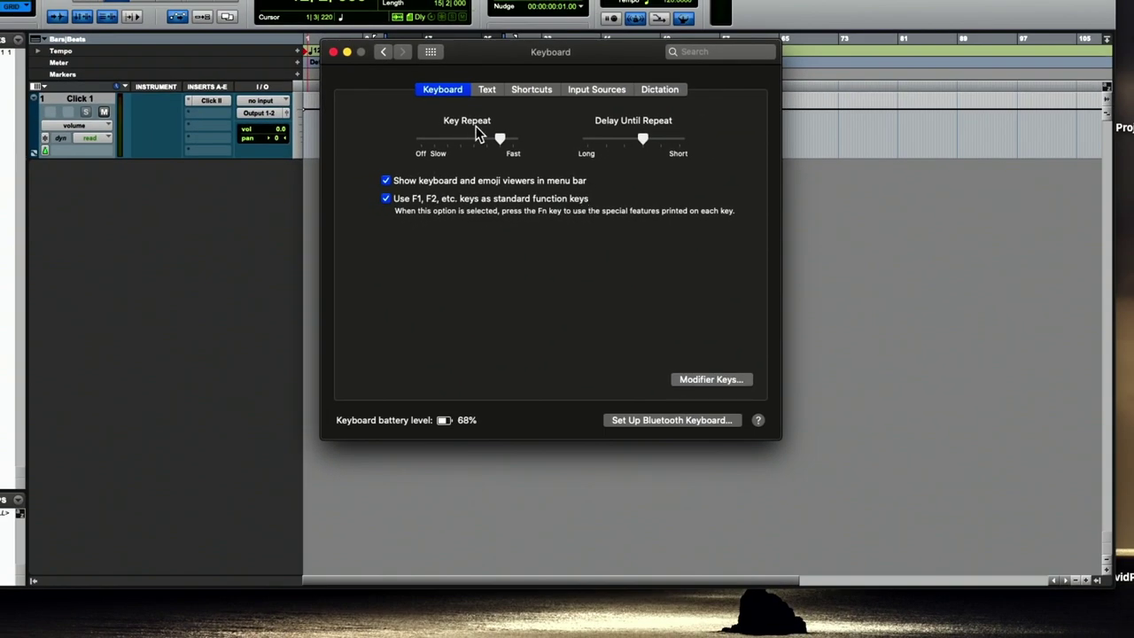
Step: Open the Mouse preferences, toggle Secondary click off and back on, and close System Preferences
left_click(384, 51)
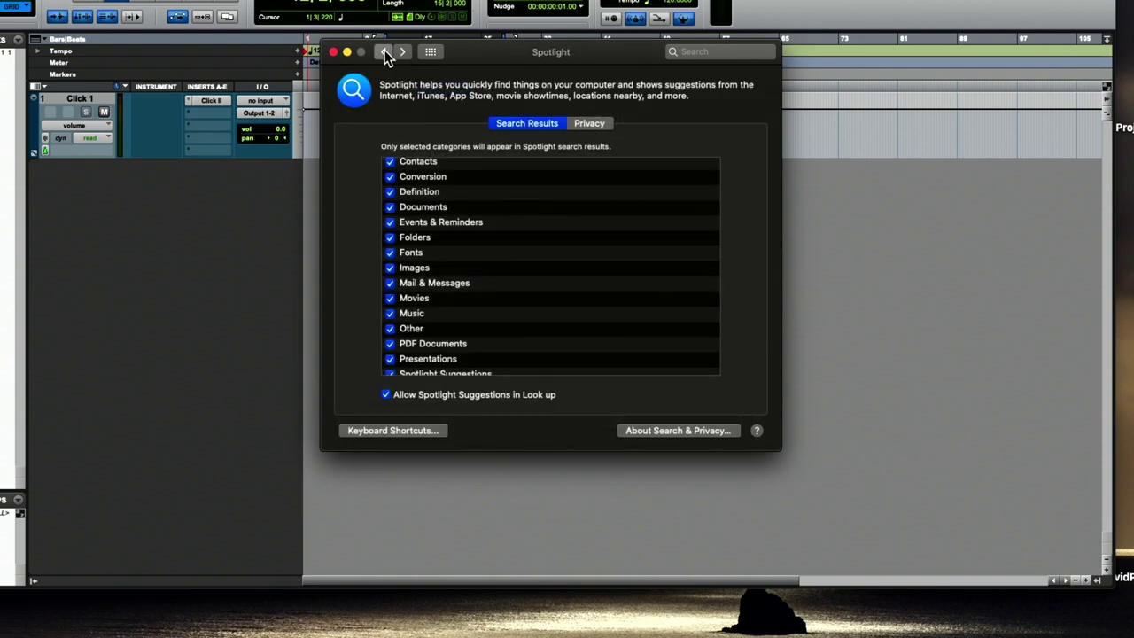
left_click(385, 51)
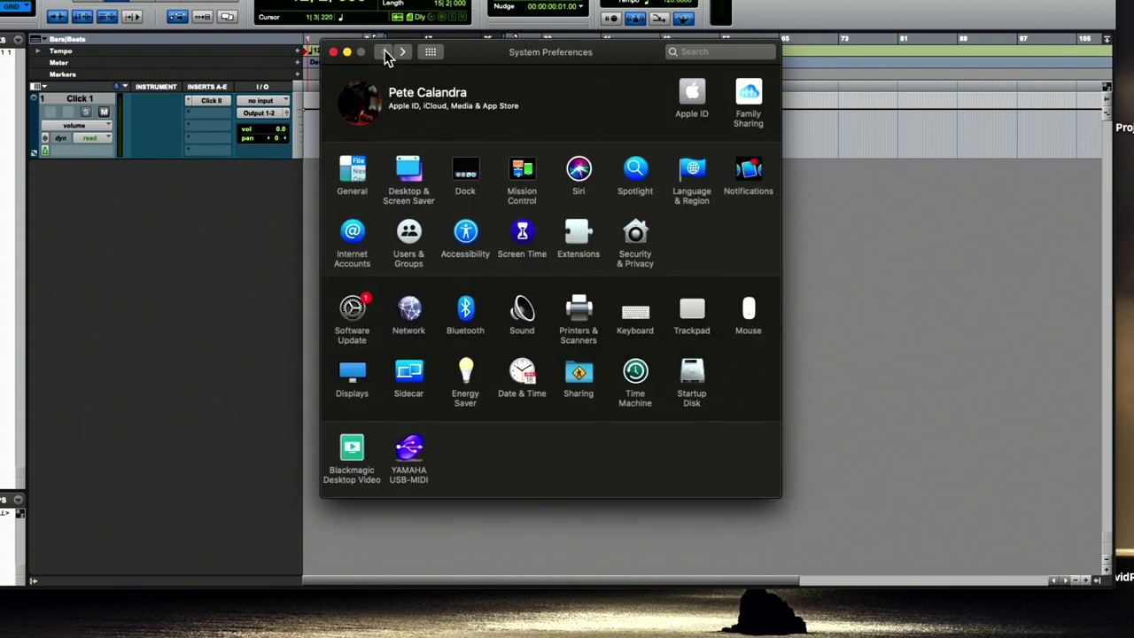
left_click(750, 312)
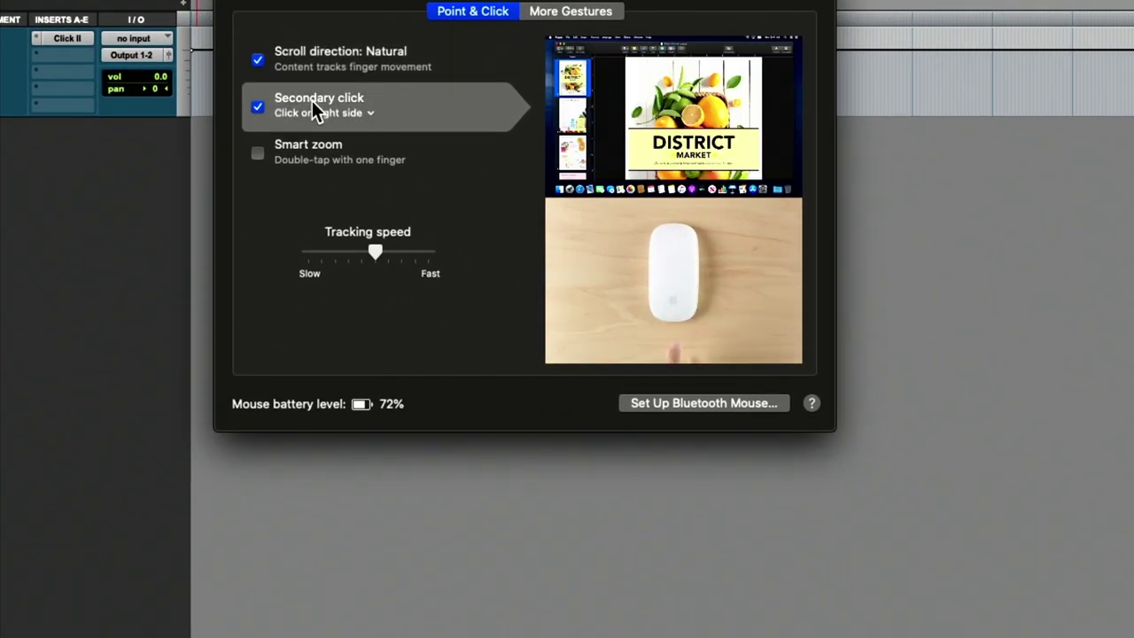
left_click(258, 106)
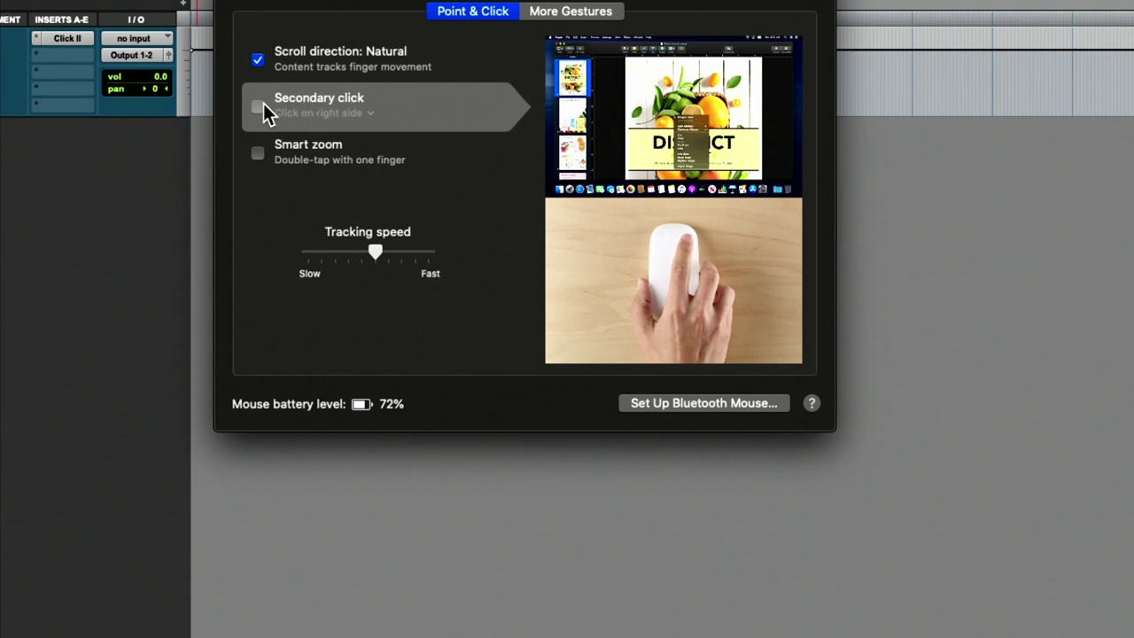
left_click(259, 106)
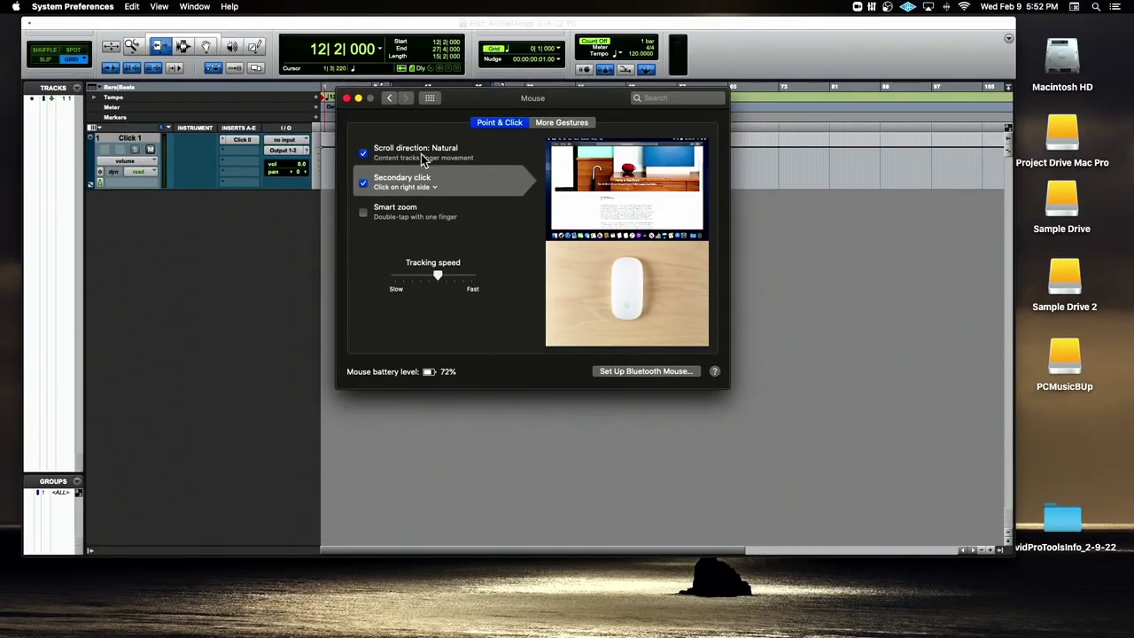
left_click(347, 99)
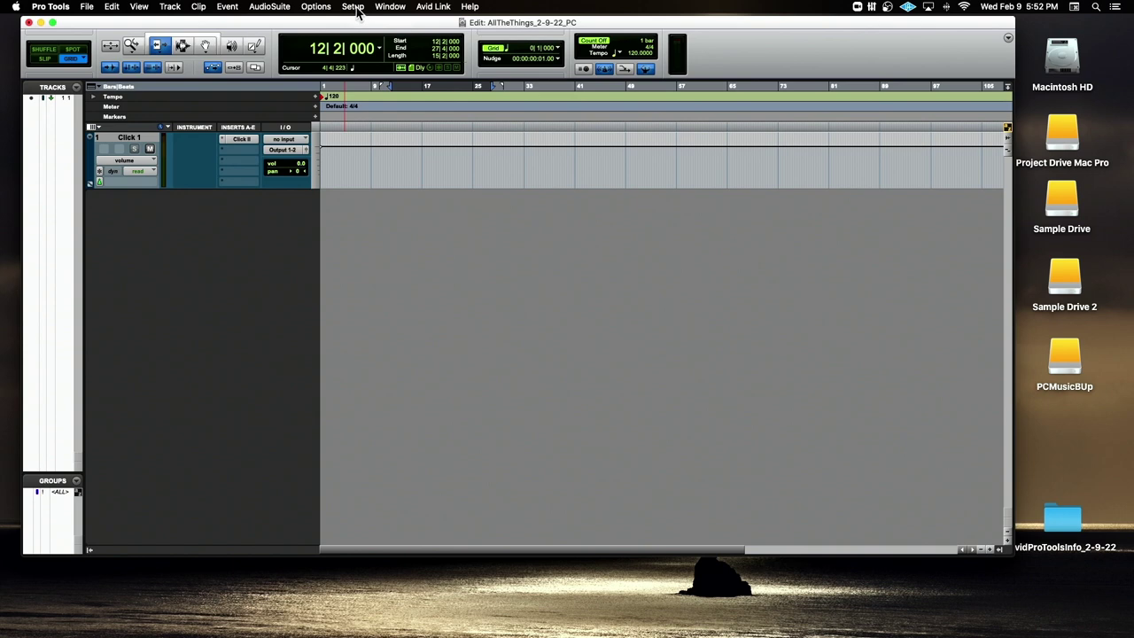
Step: Open the Pro Tools Preferences and capture a screenshot of the Display settings
left_click(354, 7)
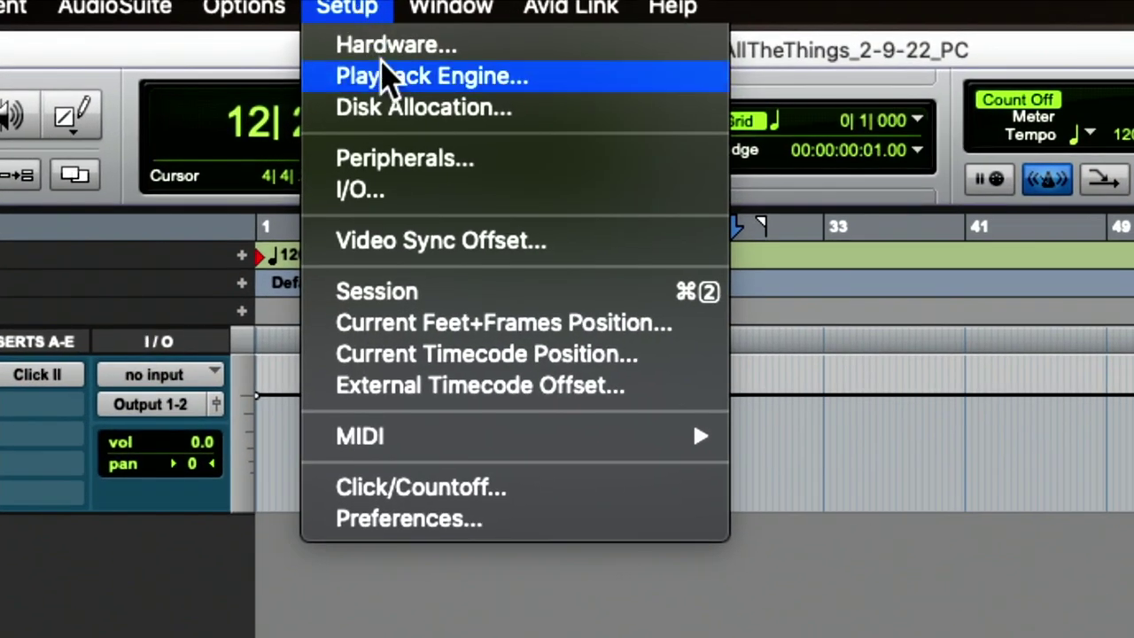
left_click(400, 519)
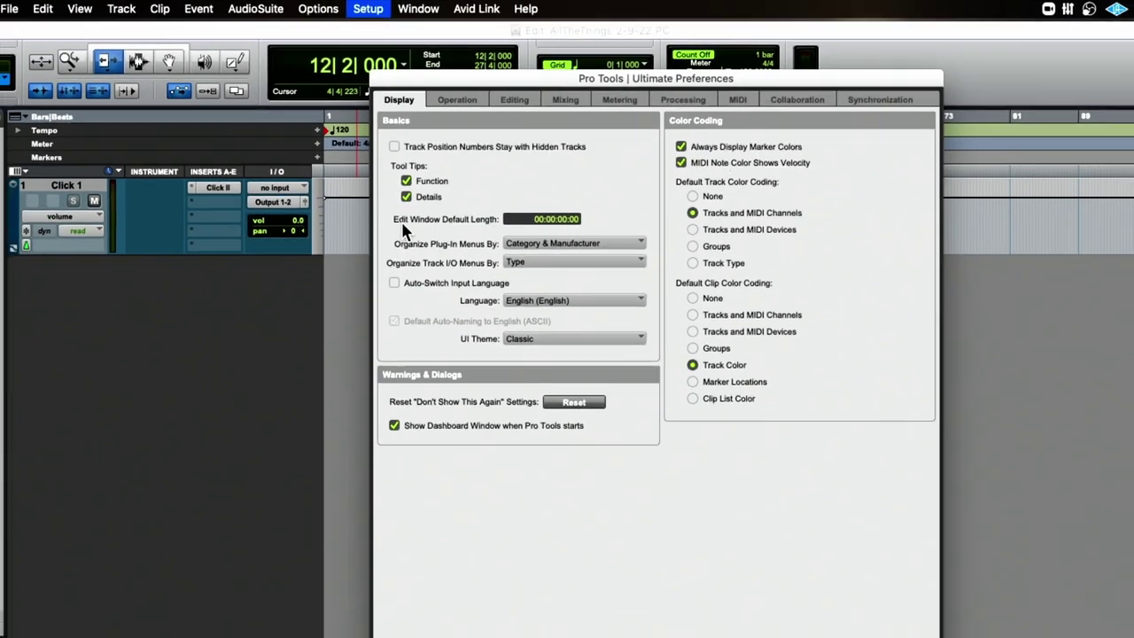
left_click_drag(530, 77, 446, 75)
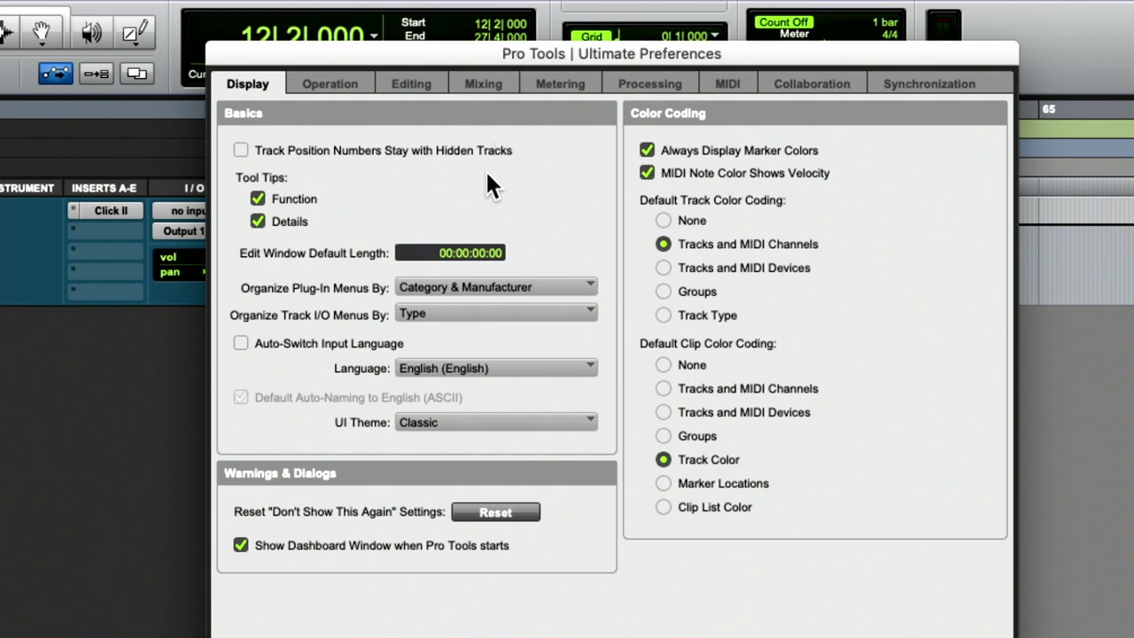
key("super+shift+4")
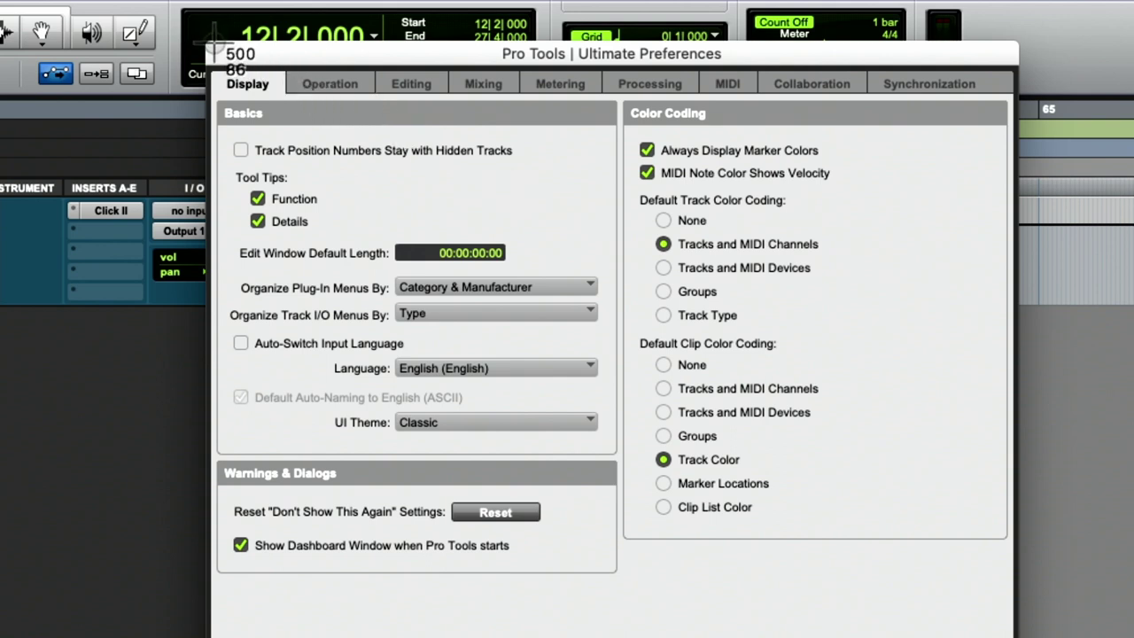
left_click_drag(209, 43, 1017, 605)
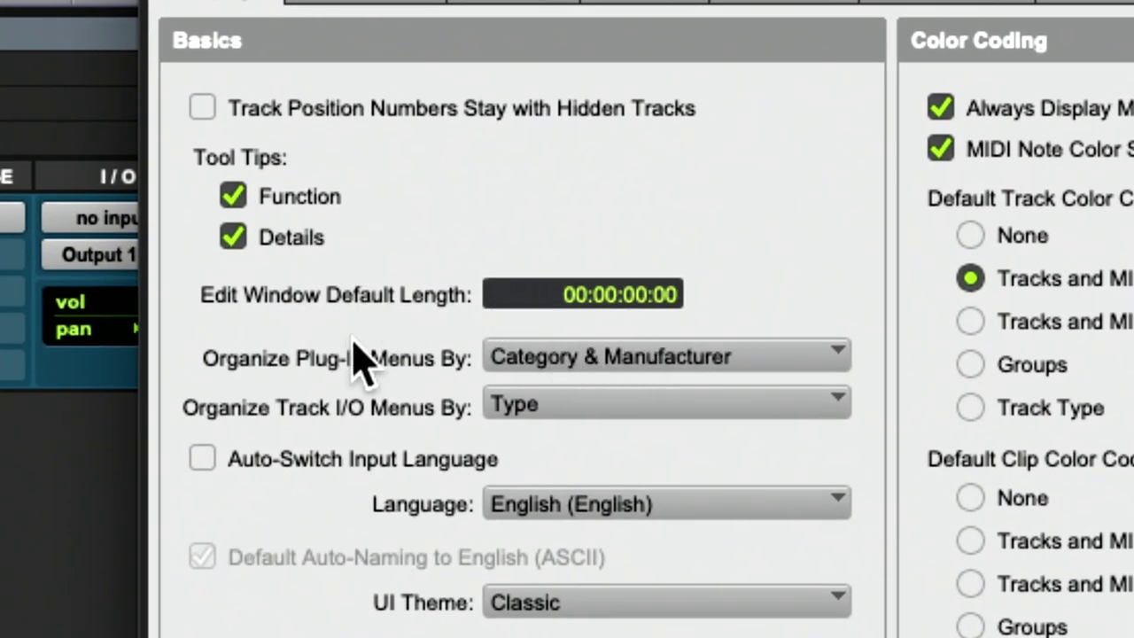
Step: Set plug-in menus to be organized by Category and Manufacturer, and default track color coding to Tracks and MIDI Channels
left_click(549, 358)
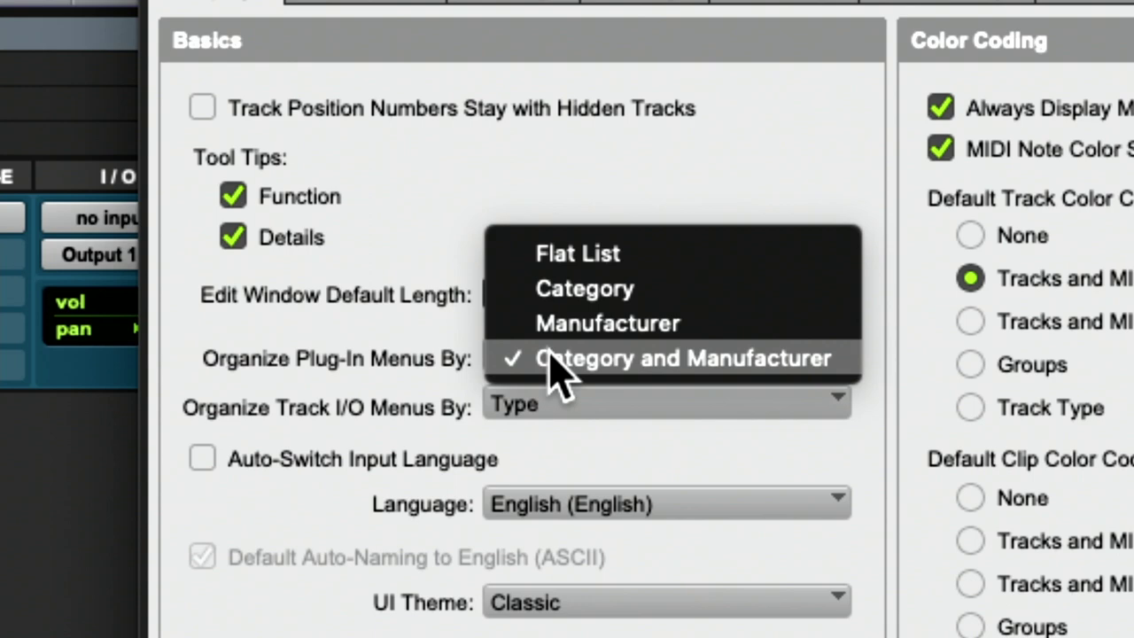
left_click(551, 358)
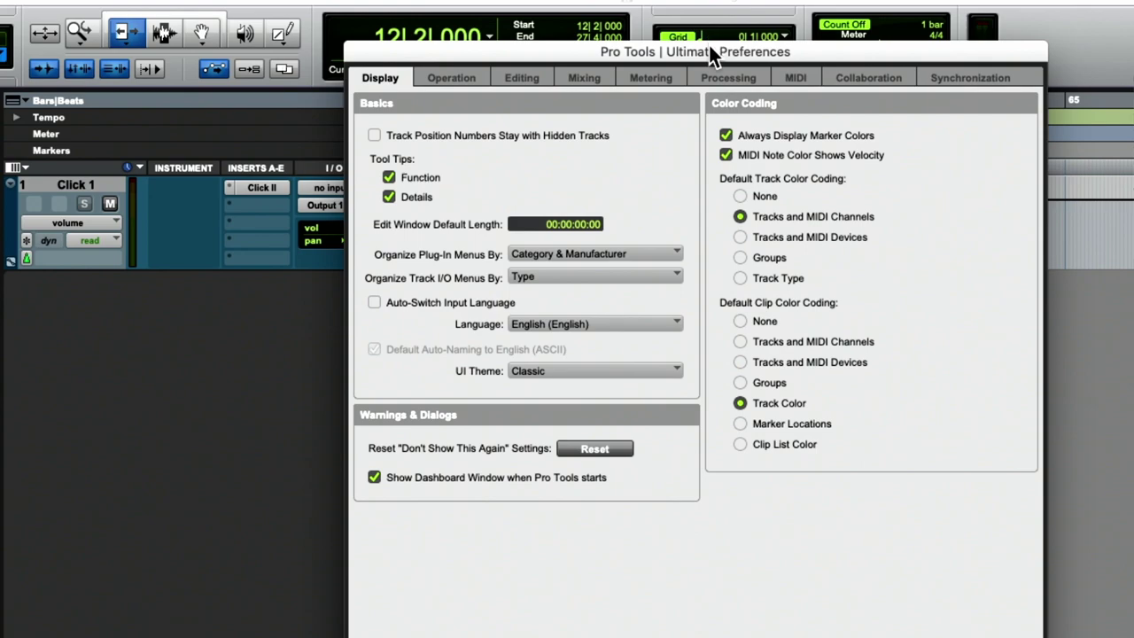
left_click_drag(707, 51, 518, 55)
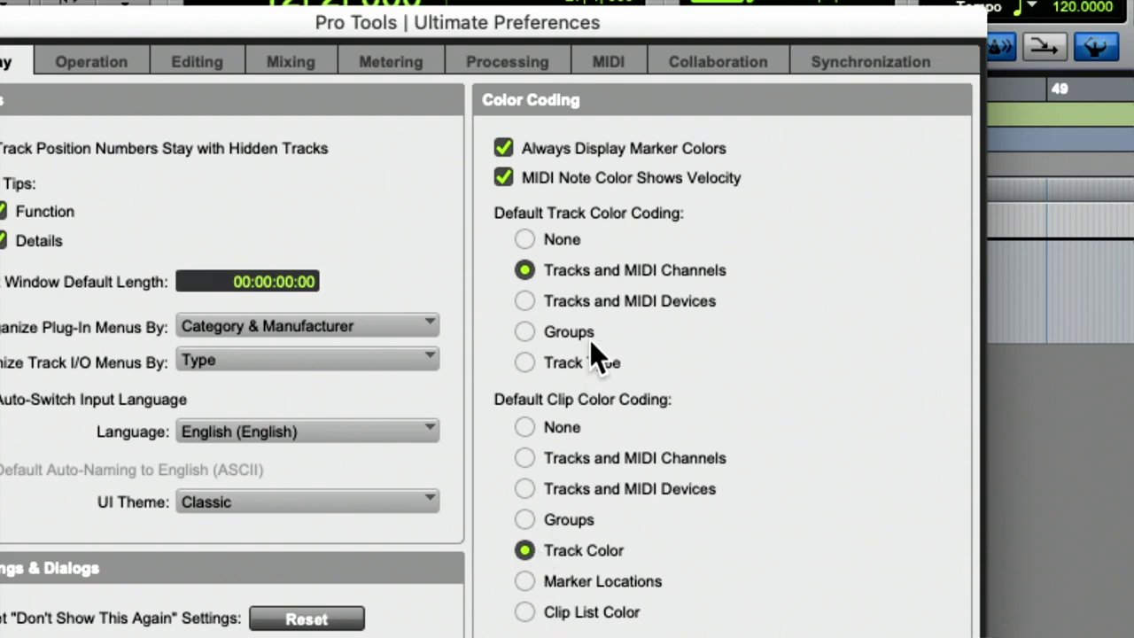
left_click(524, 269)
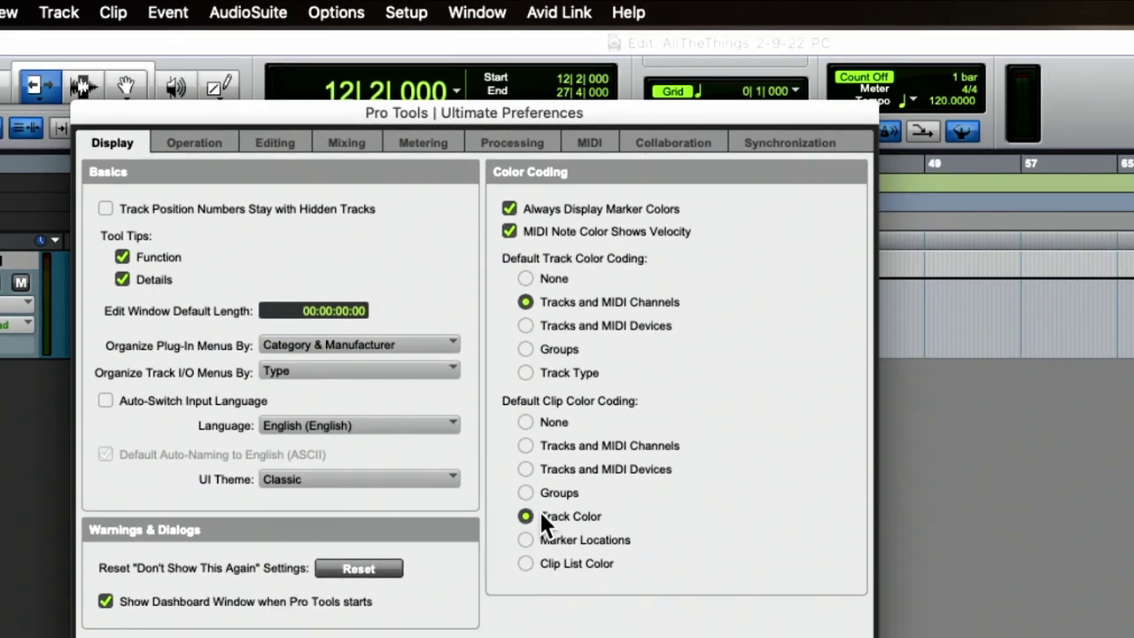
Step: Review the MIDI preferences and accept the Preferences settings
left_click_drag(576, 123, 601, 88)
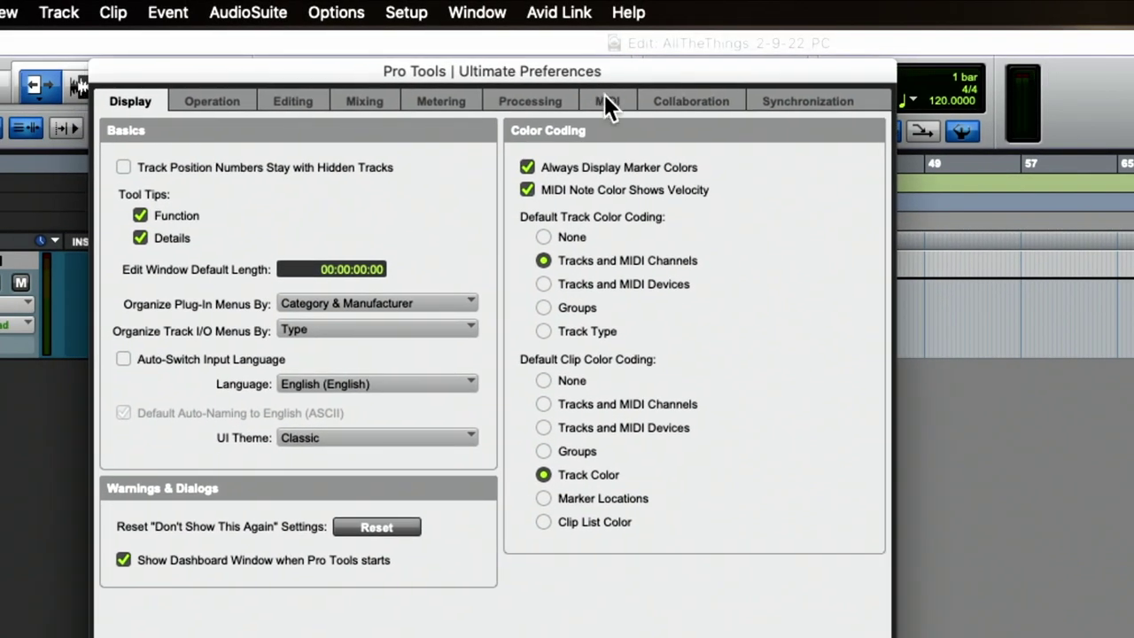
left_click(607, 101)
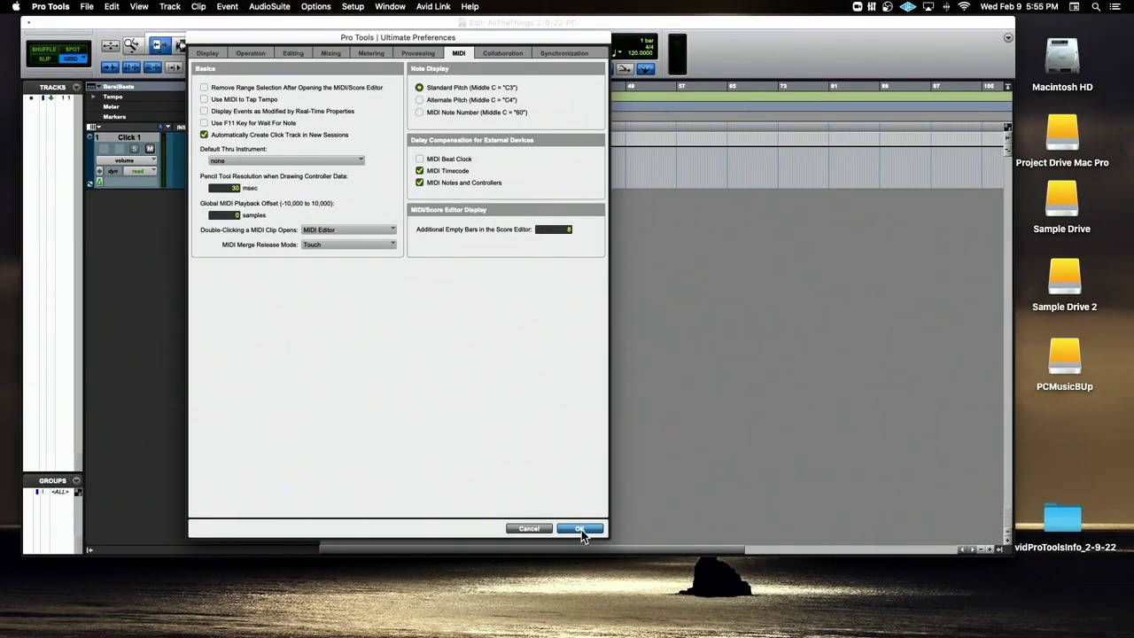
left_click(580, 529)
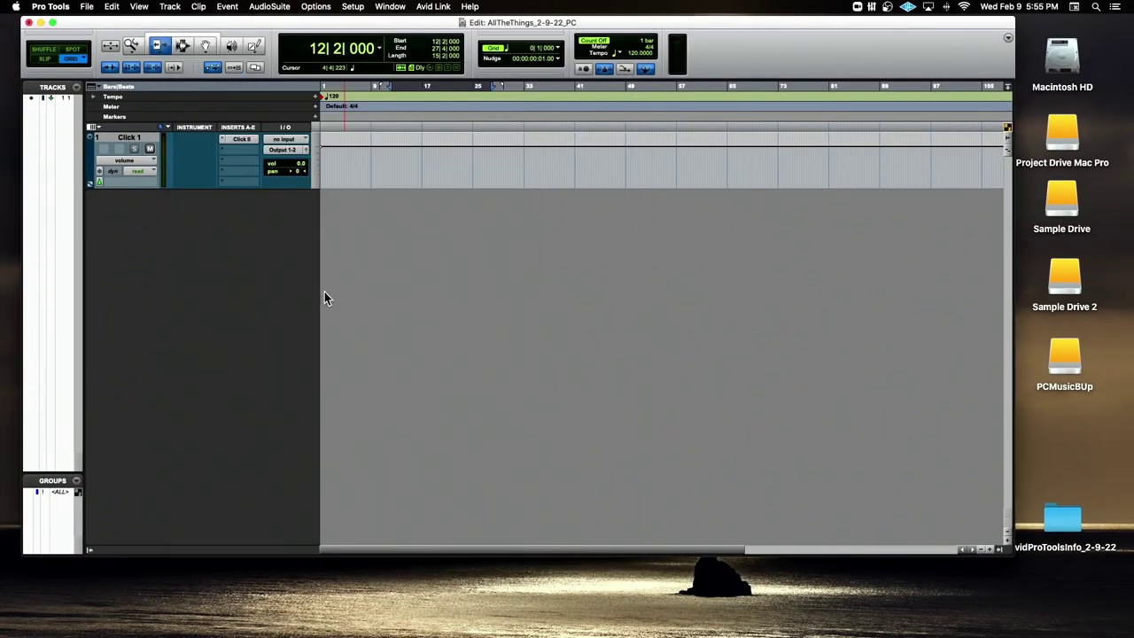
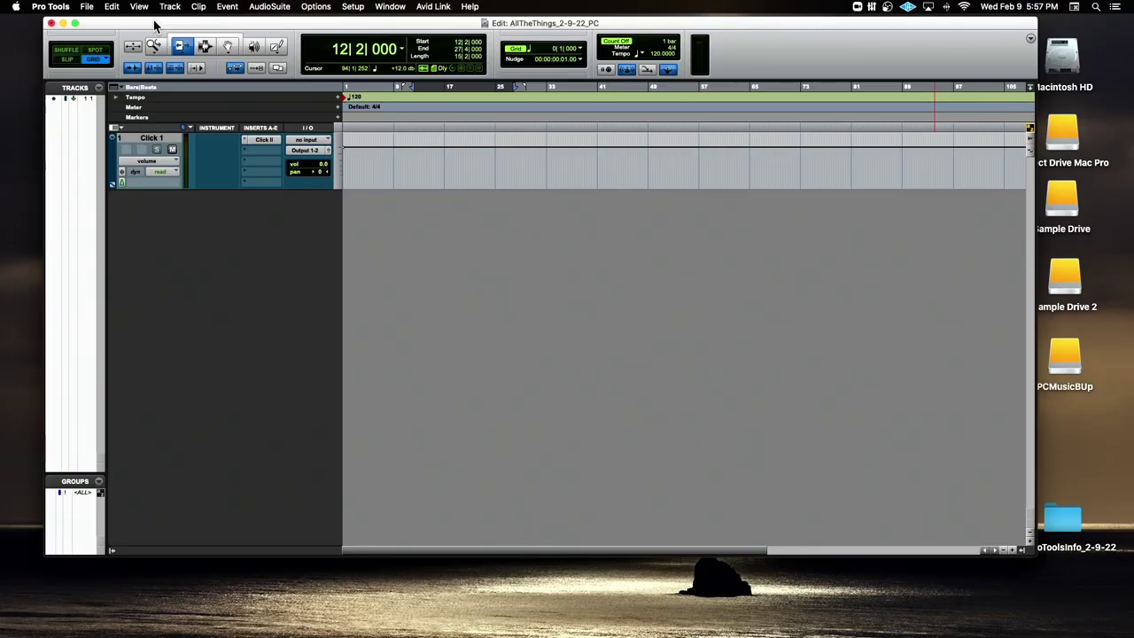
Step: Place the edit cursor at 10|2|000 in the timeline and select the Click 1 track
left_click(163, 140)
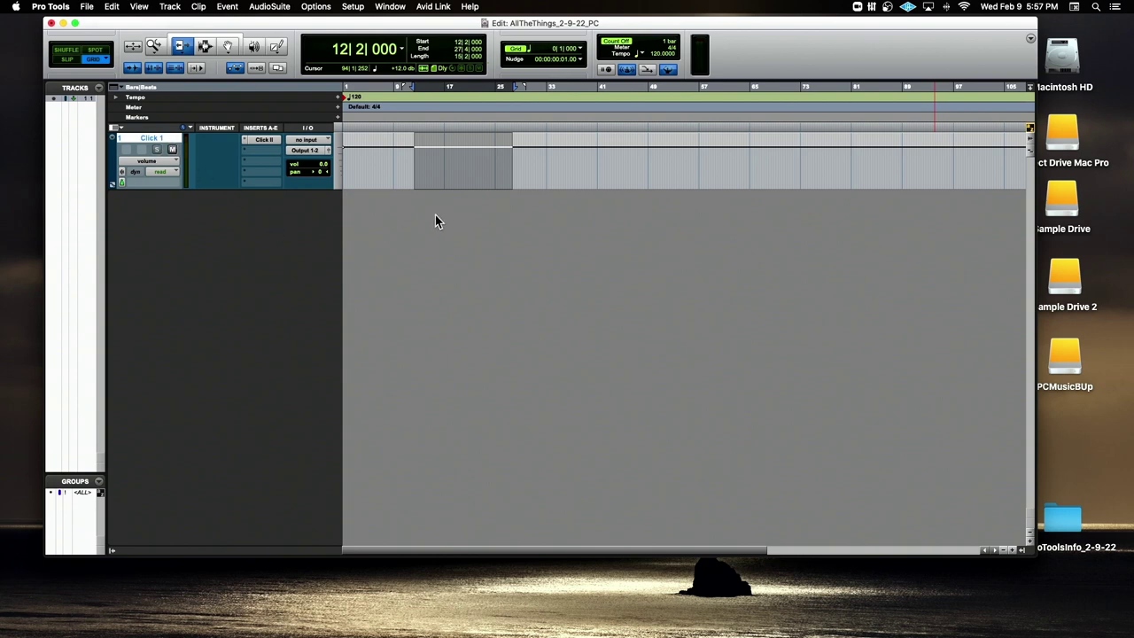
left_click(402, 101)
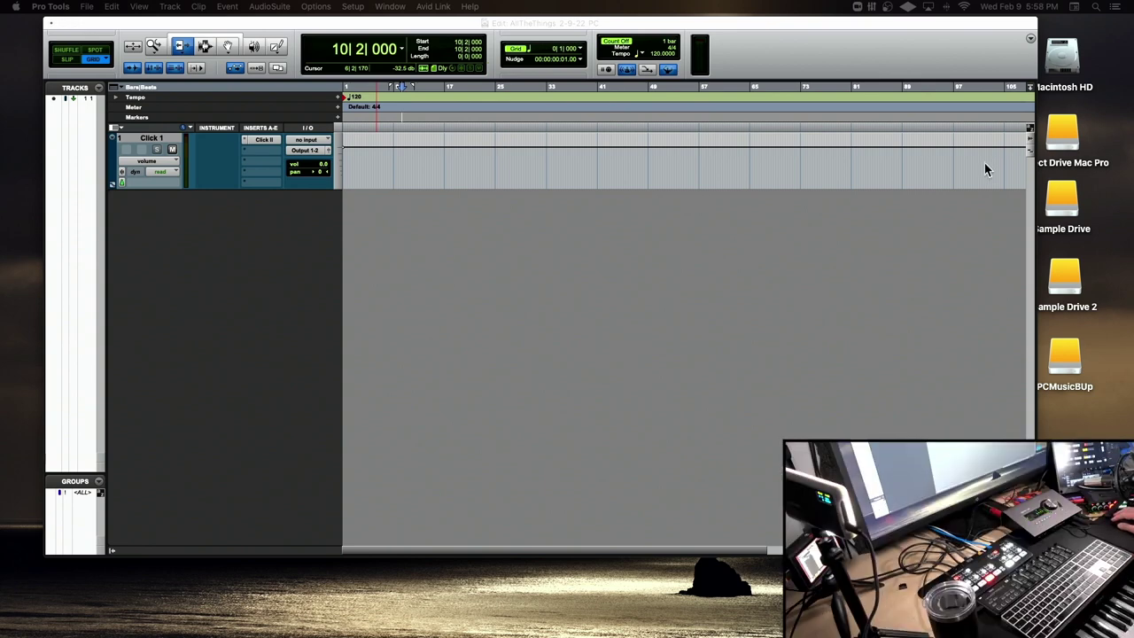
left_click(401, 29)
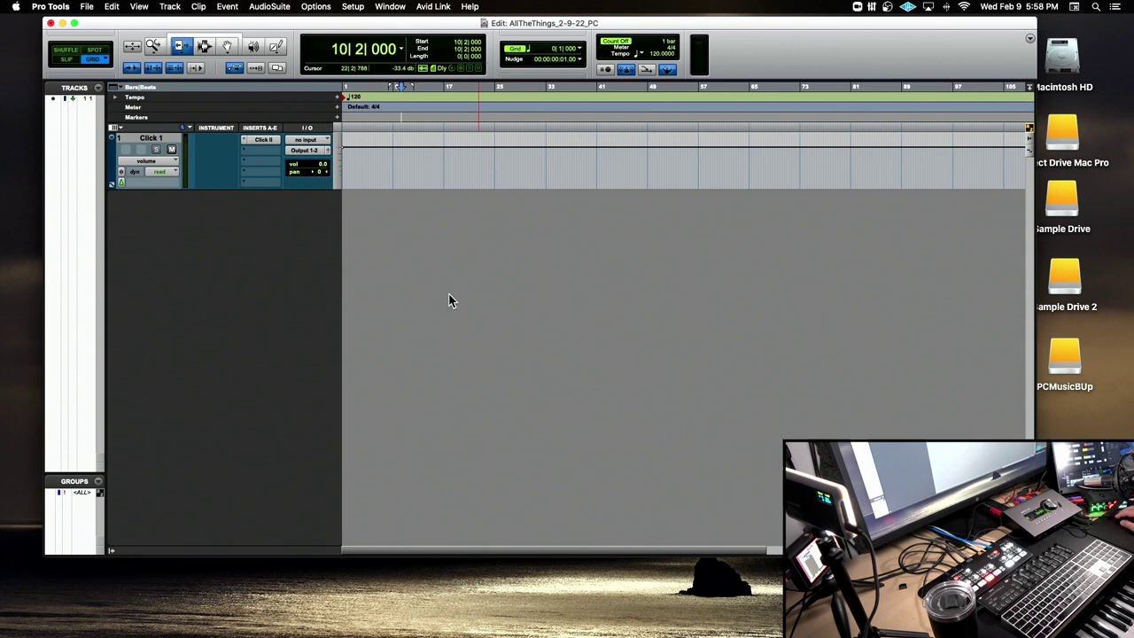
left_click(156, 142)
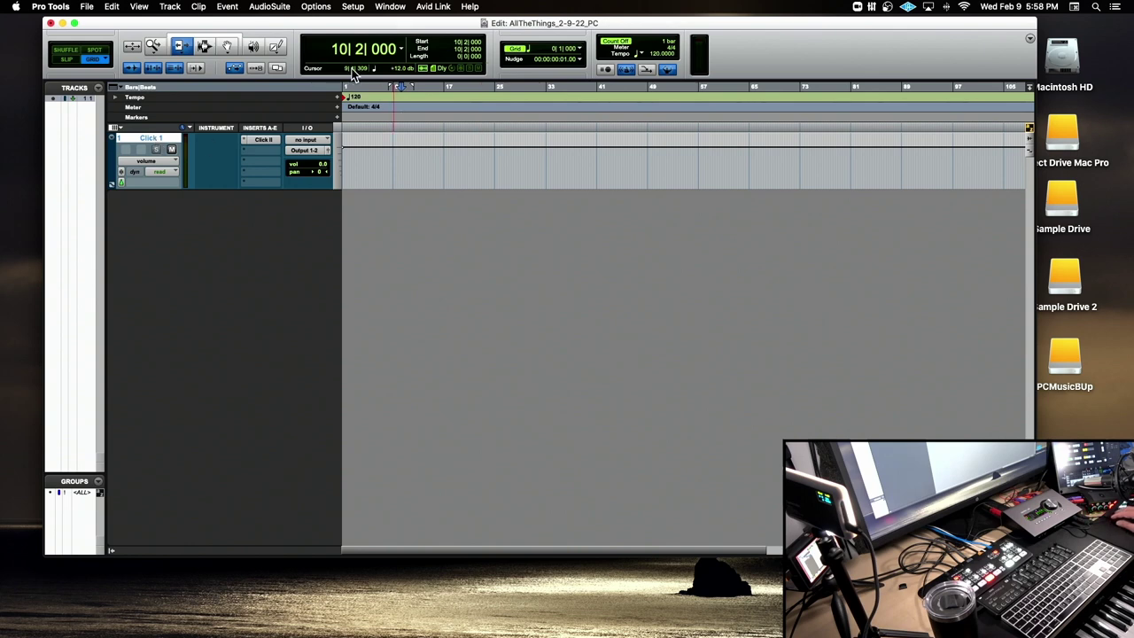
Step: Return the playback position to the session start and deselect the Click 1 track
left_click_drag(346, 25, 353, 71)
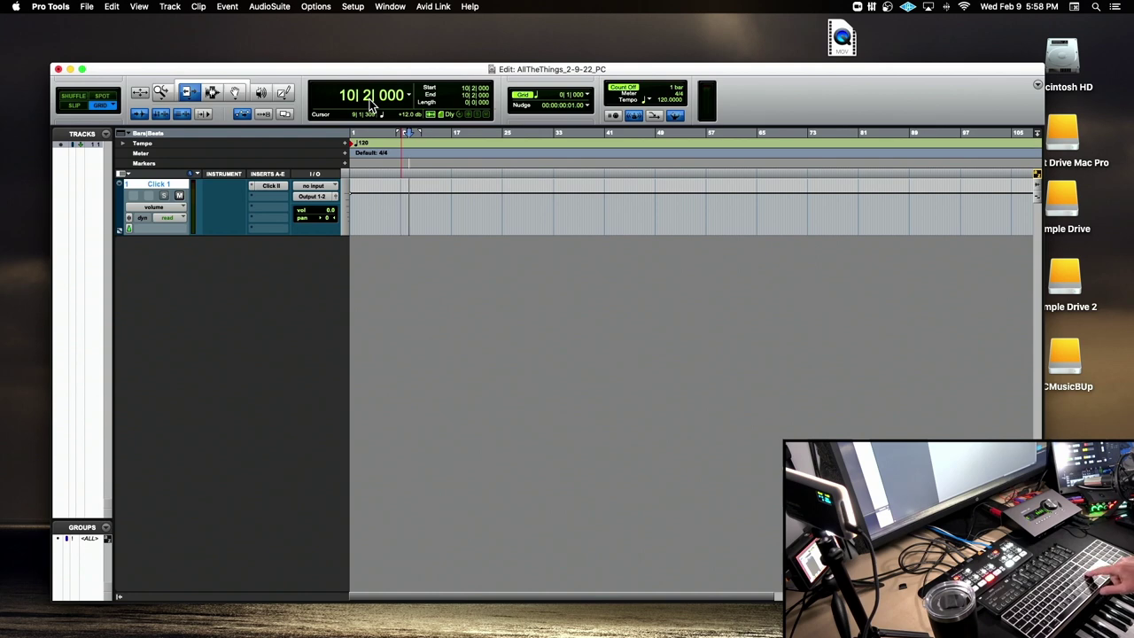
key("Return")
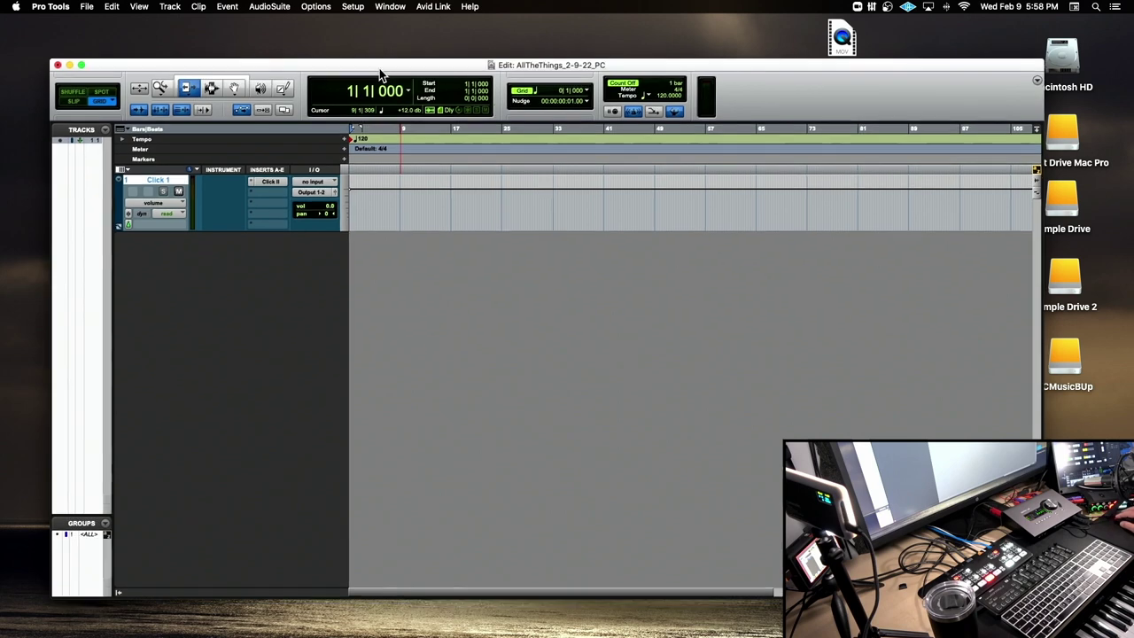
left_click_drag(383, 76, 372, 37)
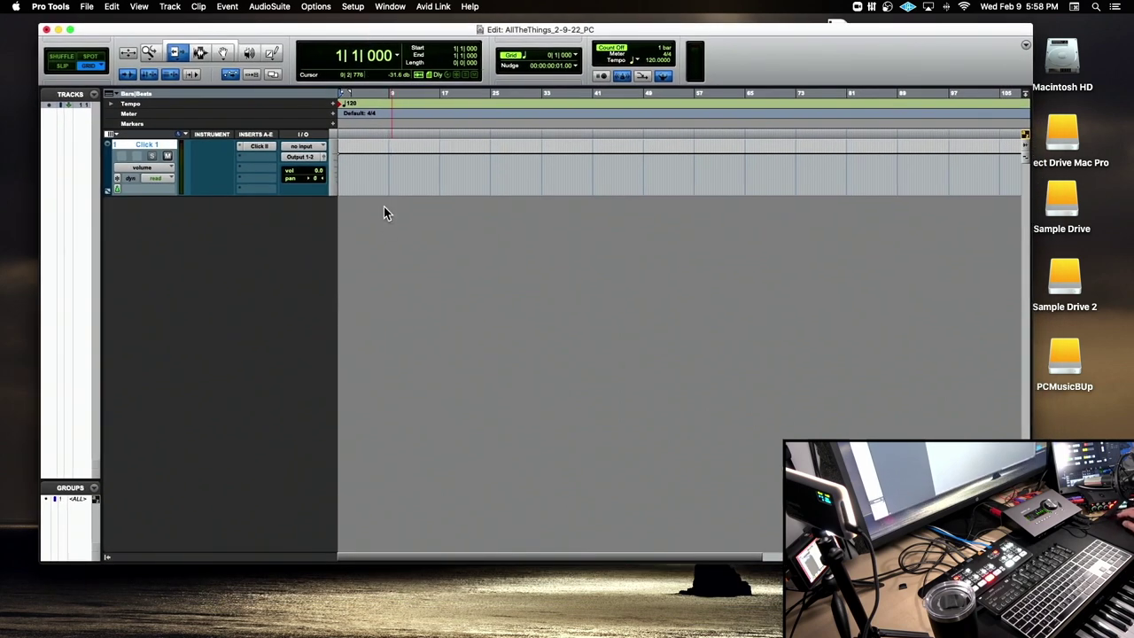
left_click(133, 149)
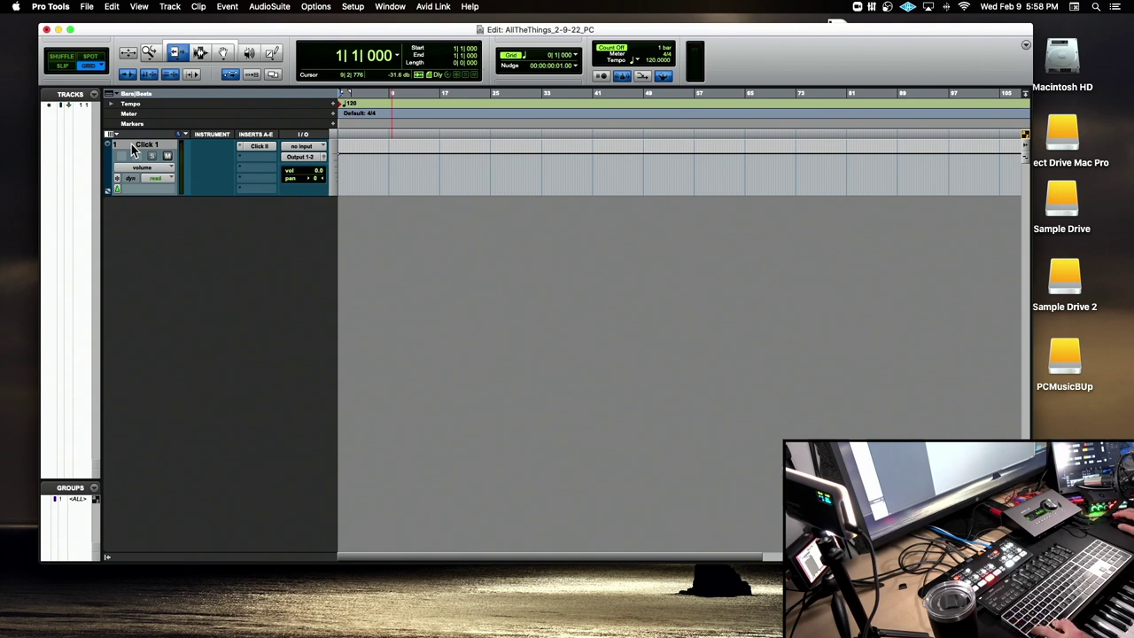
Step: Open the New Tracks dialog, cancel it, and reopen it, placing it clear over the Edit window
key("super+shift+n")
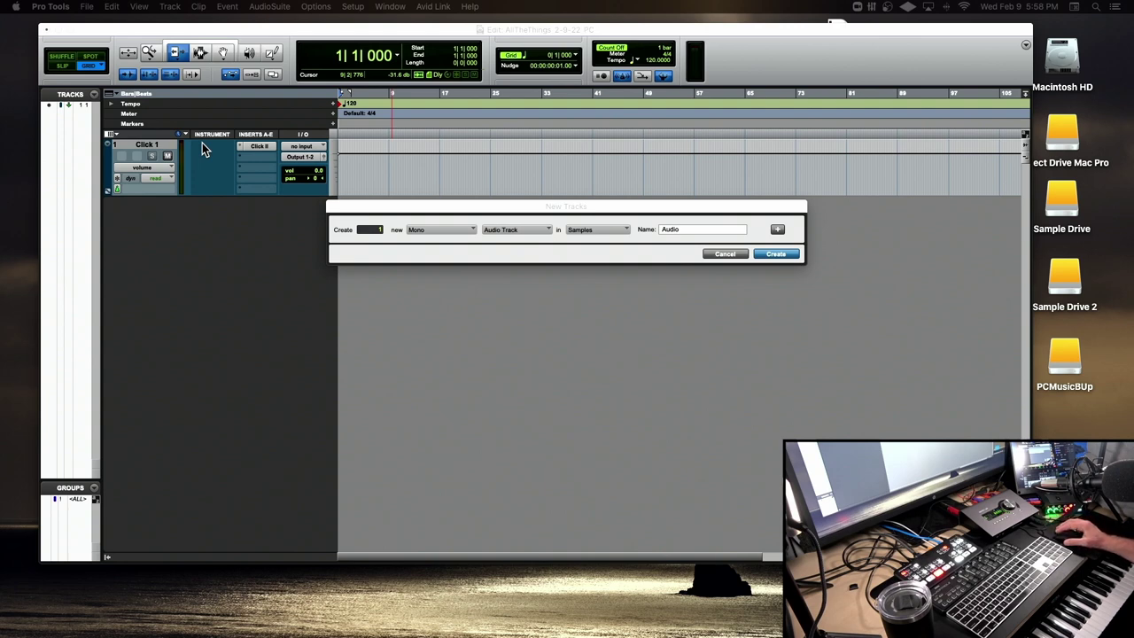
left_click(727, 255)
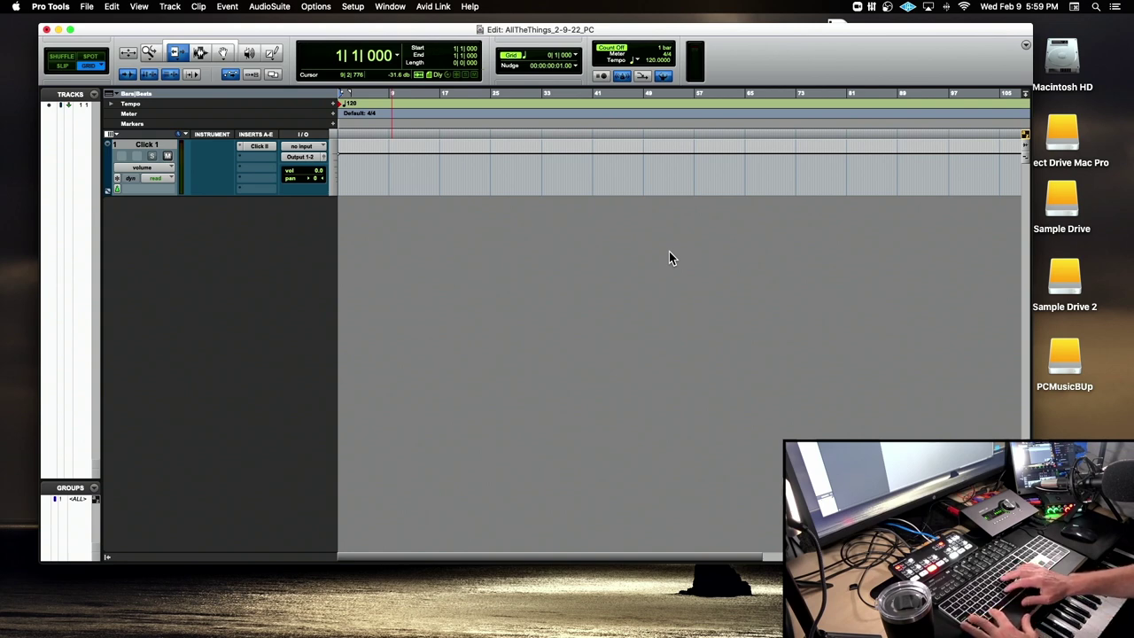
key("super+shift+n")
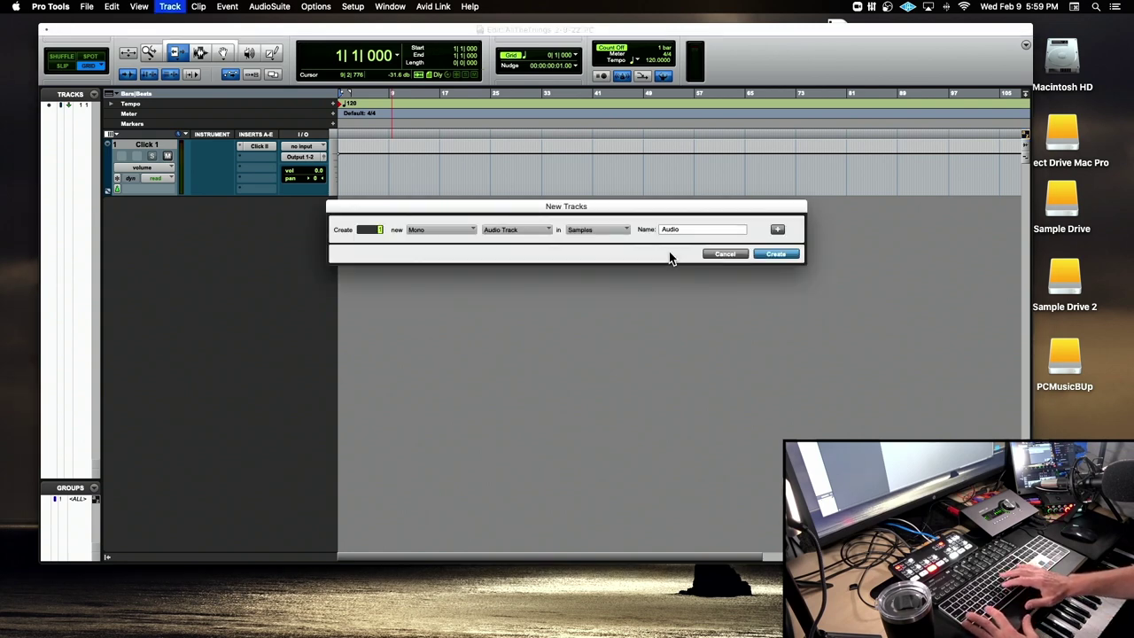
type("2")
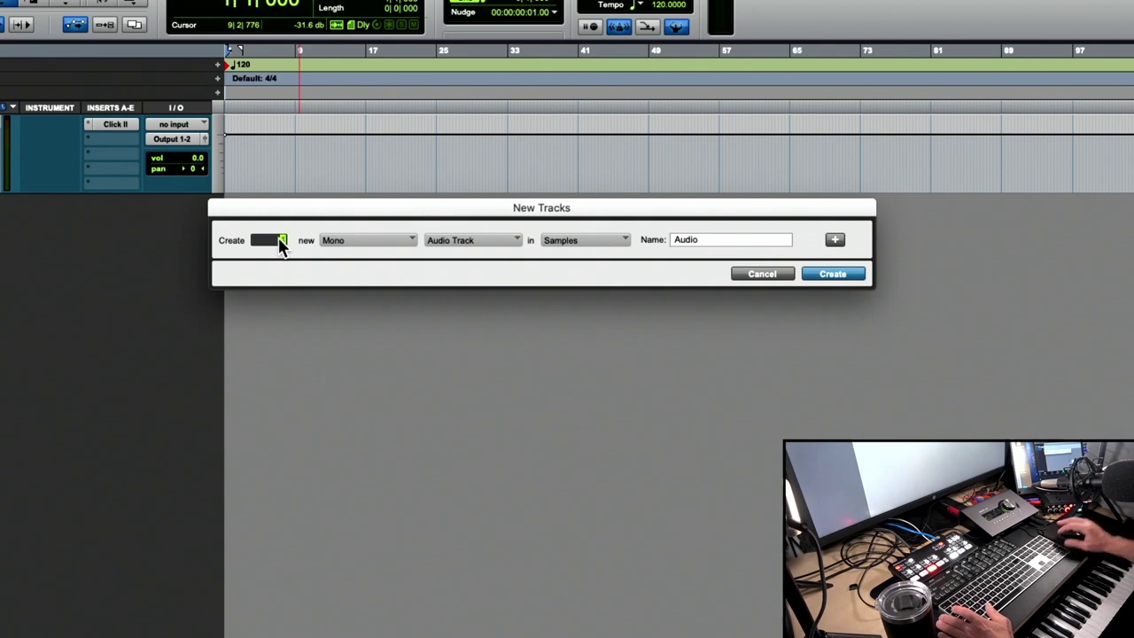
left_click_drag(372, 211, 424, 158)
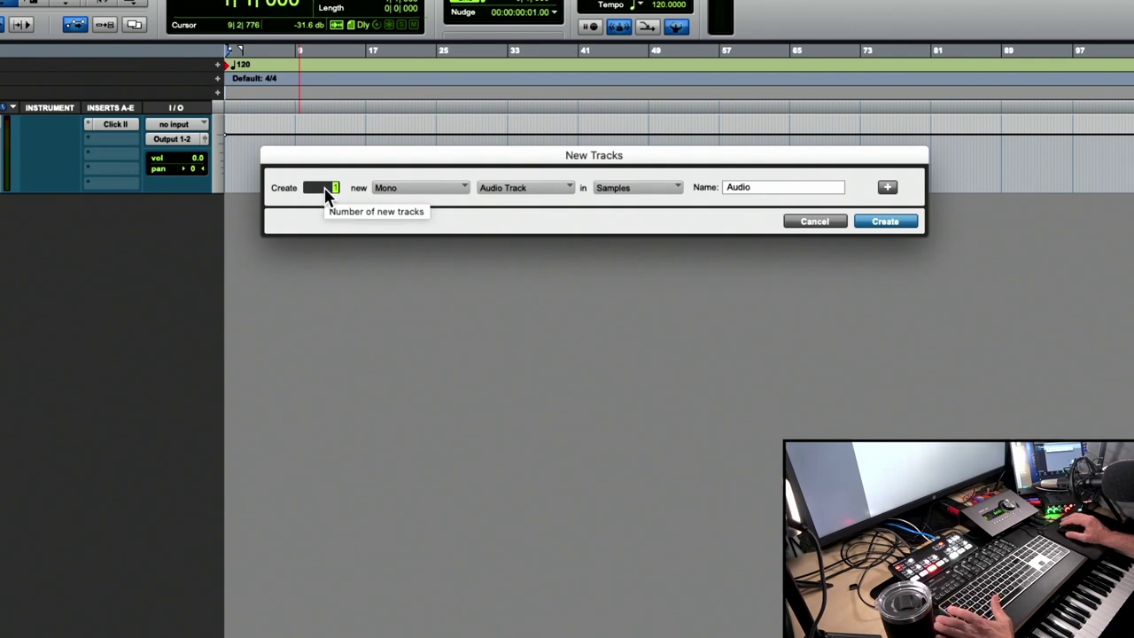
Step: Try 14 and 4 as the number of new tracks
type("16")
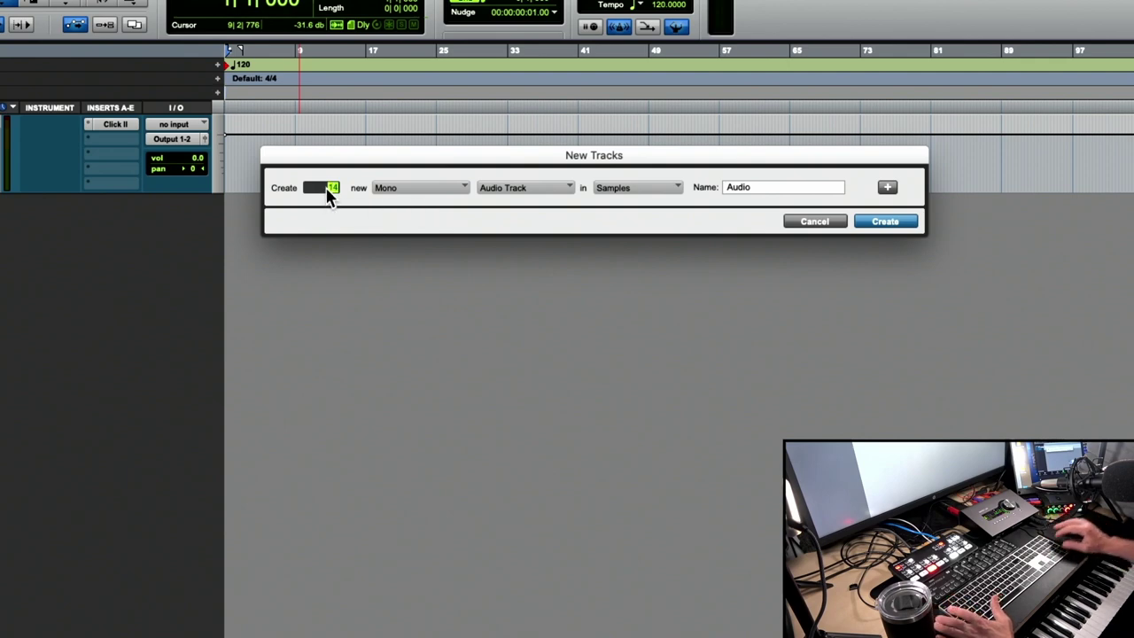
key("BackSpace")
key("BackSpace")
type("4")
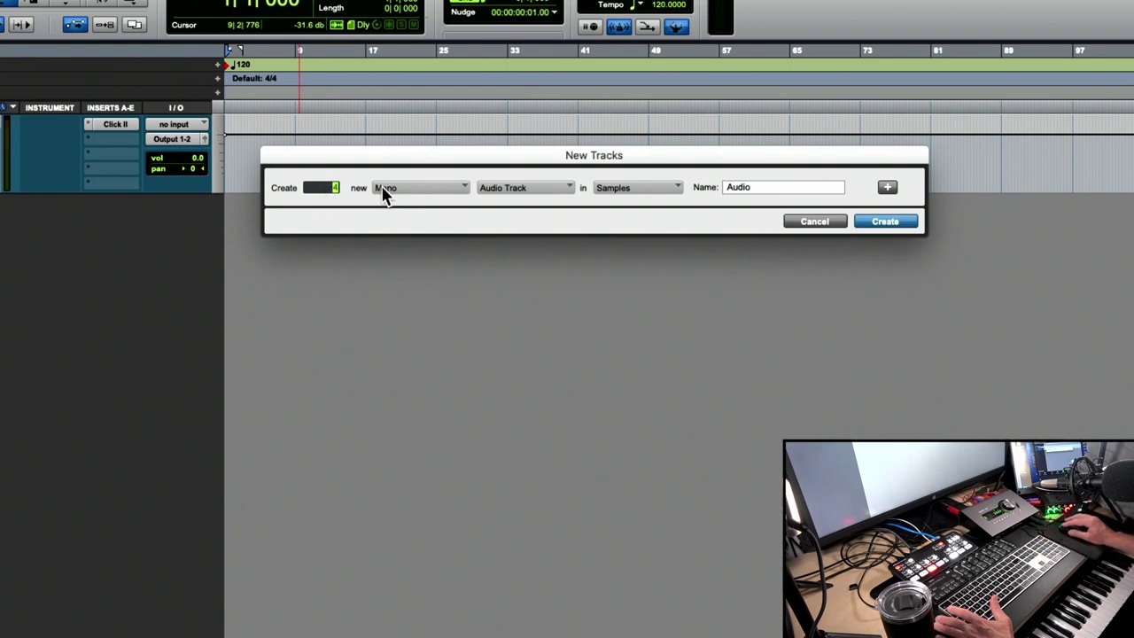
Step: Set the number of new tracks to 1 and choose the Stereo track format
type("1")
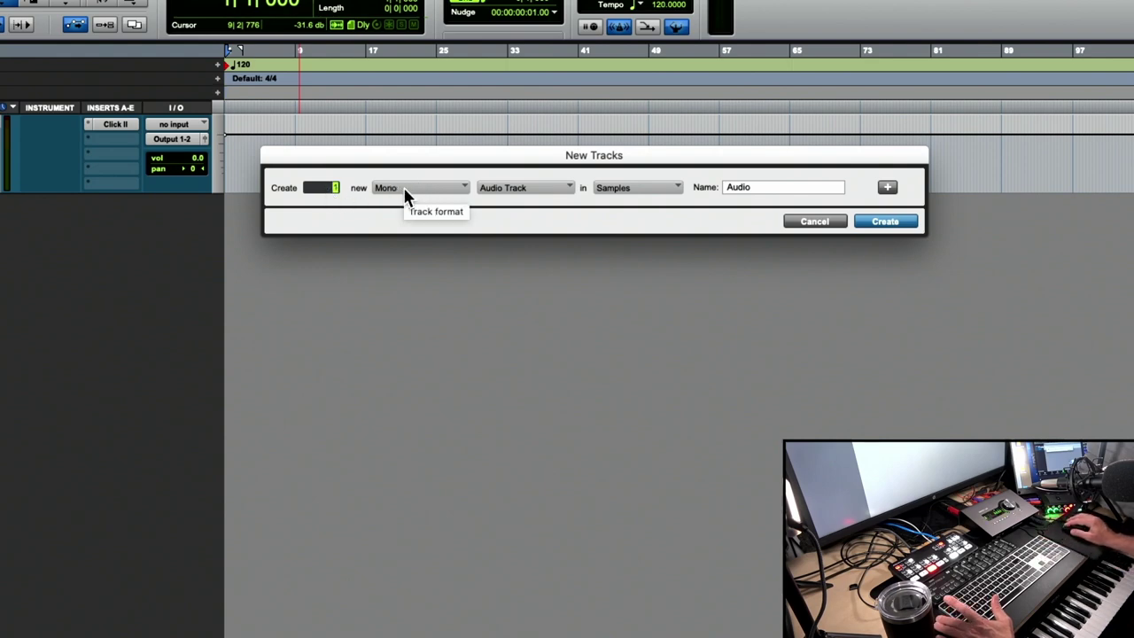
left_click(405, 196)
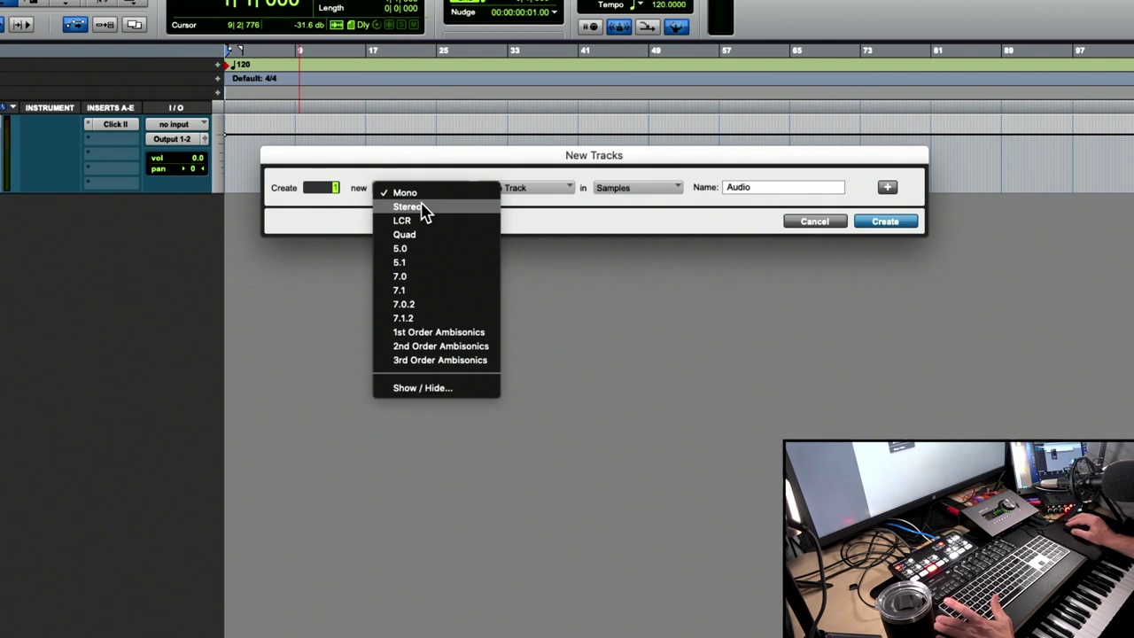
left_click(425, 209)
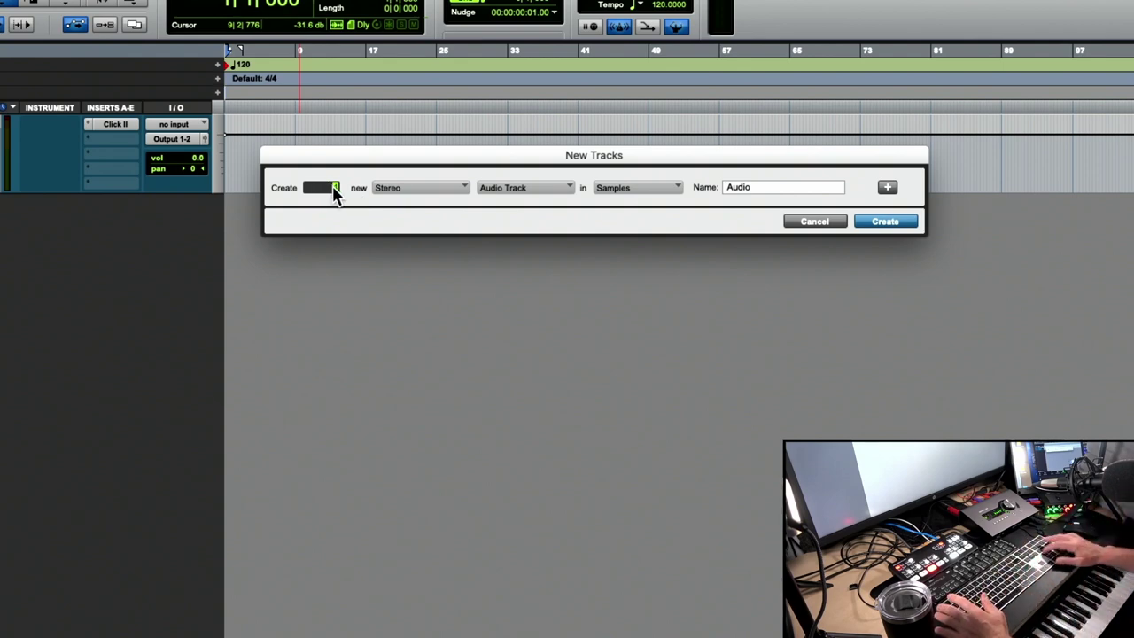
Step: Create the batch of new stereo audio tracks and delete all four of them again
key("Return")
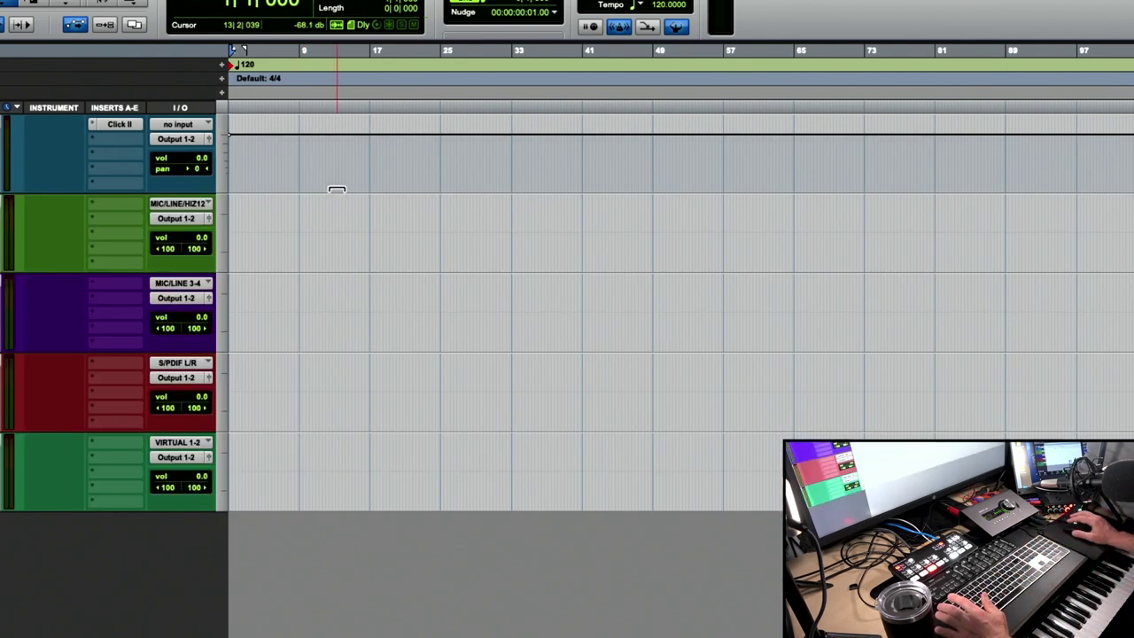
left_click(305, 49)
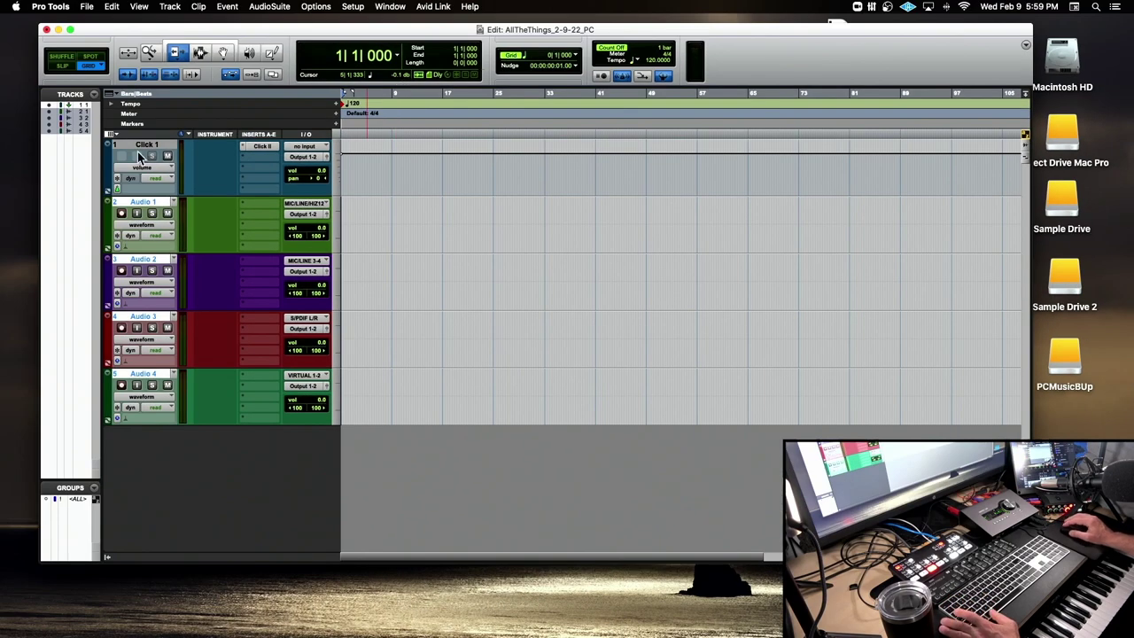
right_click(139, 203)
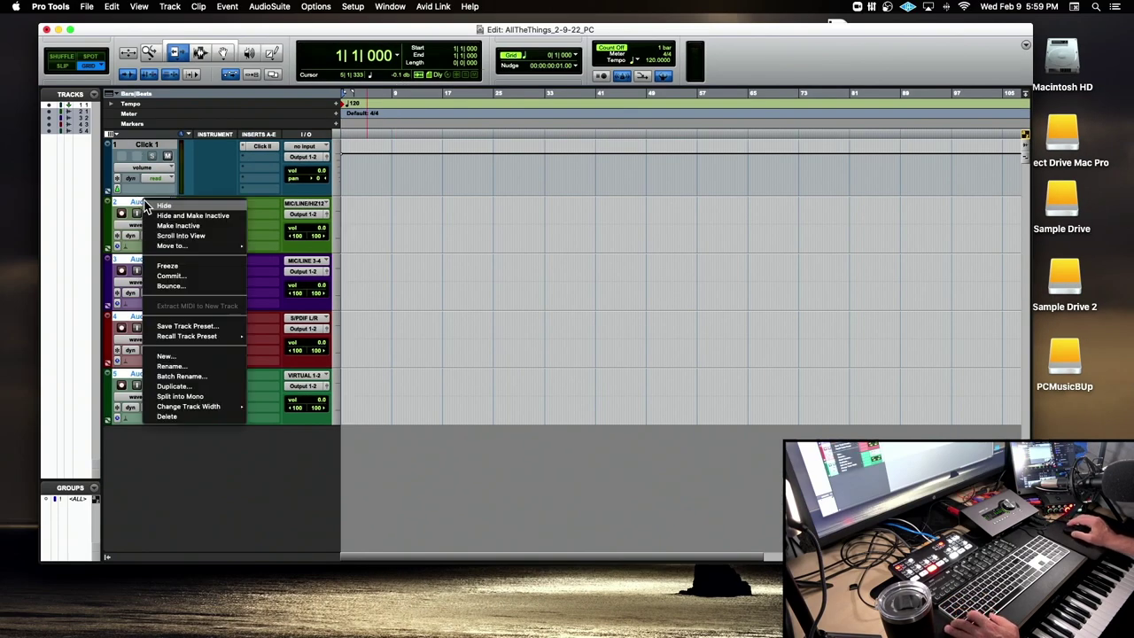
left_click(164, 417)
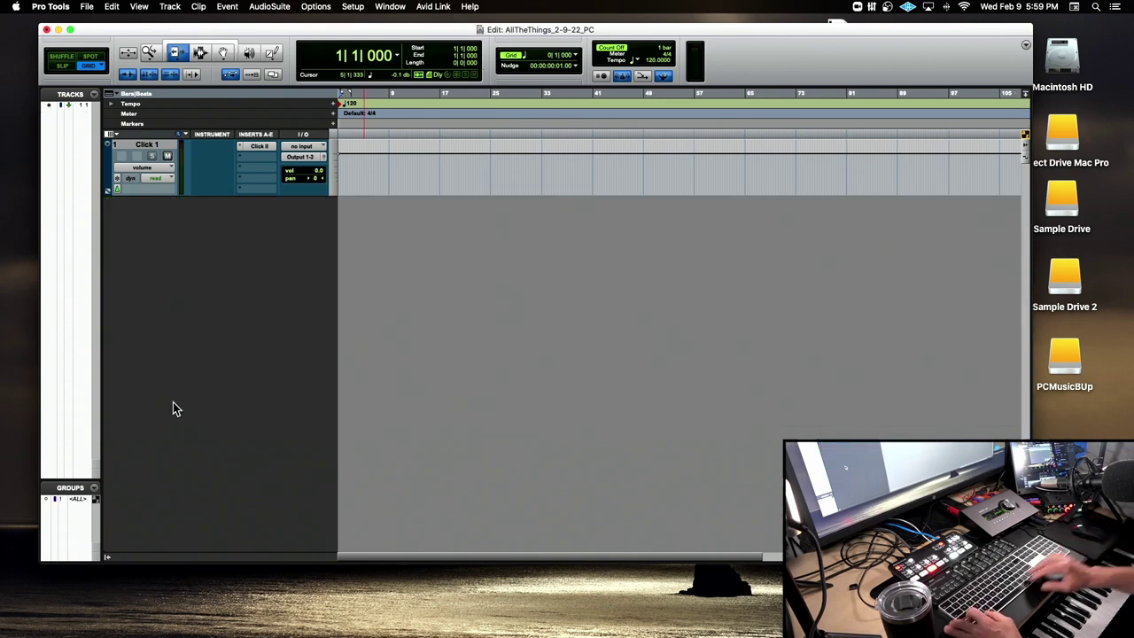
Step: Create four new stereo instrument tracks in the session and clear their track selection
key("super+shift+n")
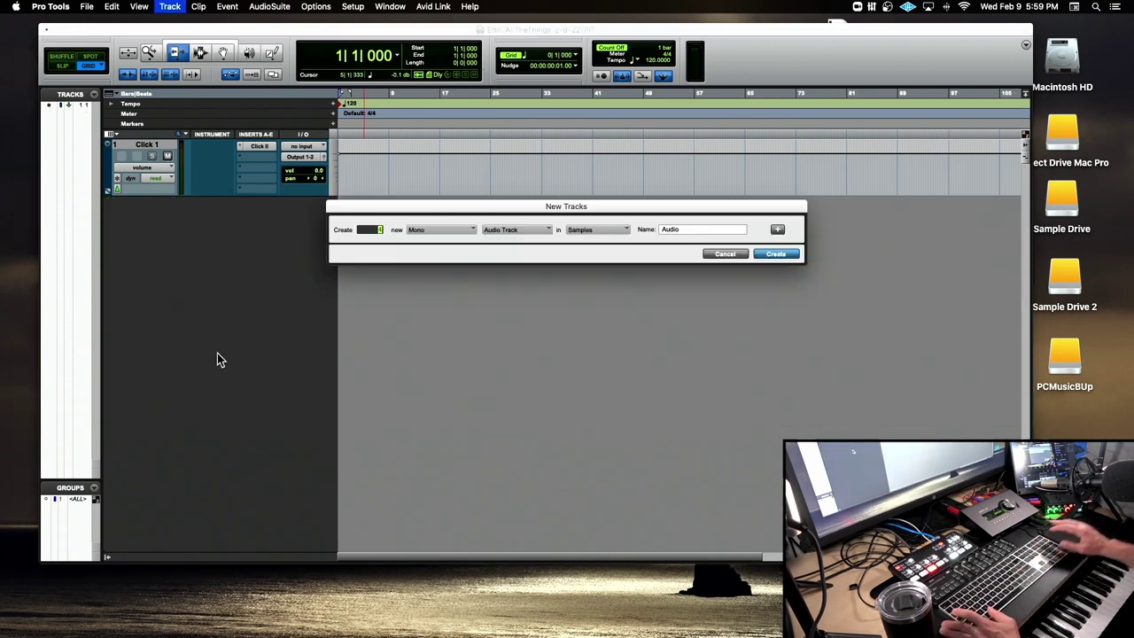
type("4")
left_click(434, 232)
left_click(427, 241)
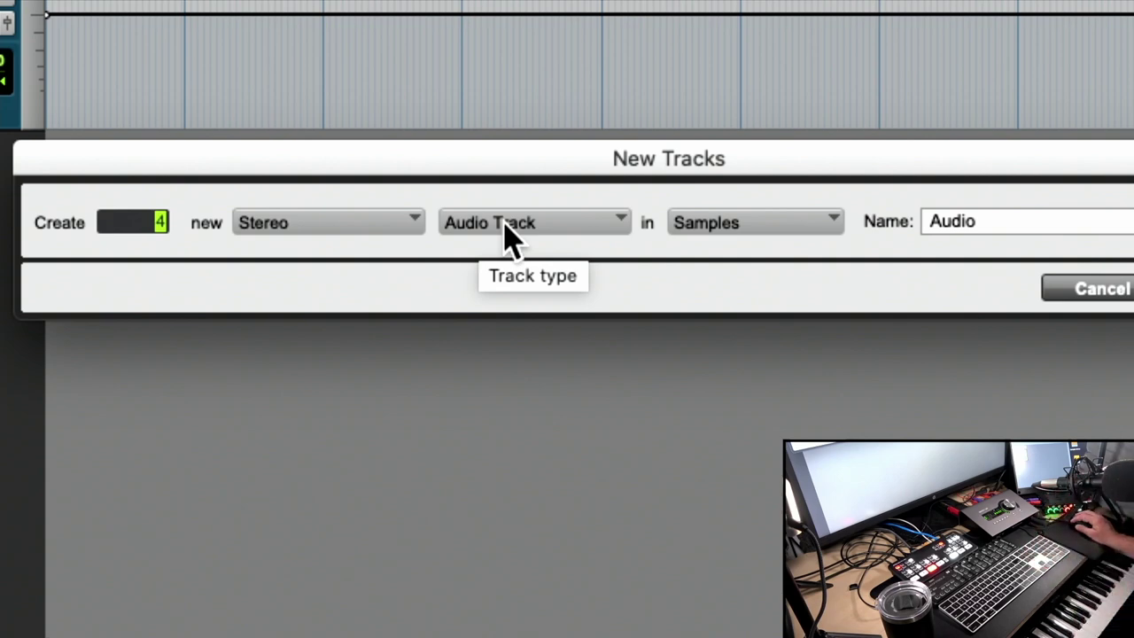
left_click(512, 232)
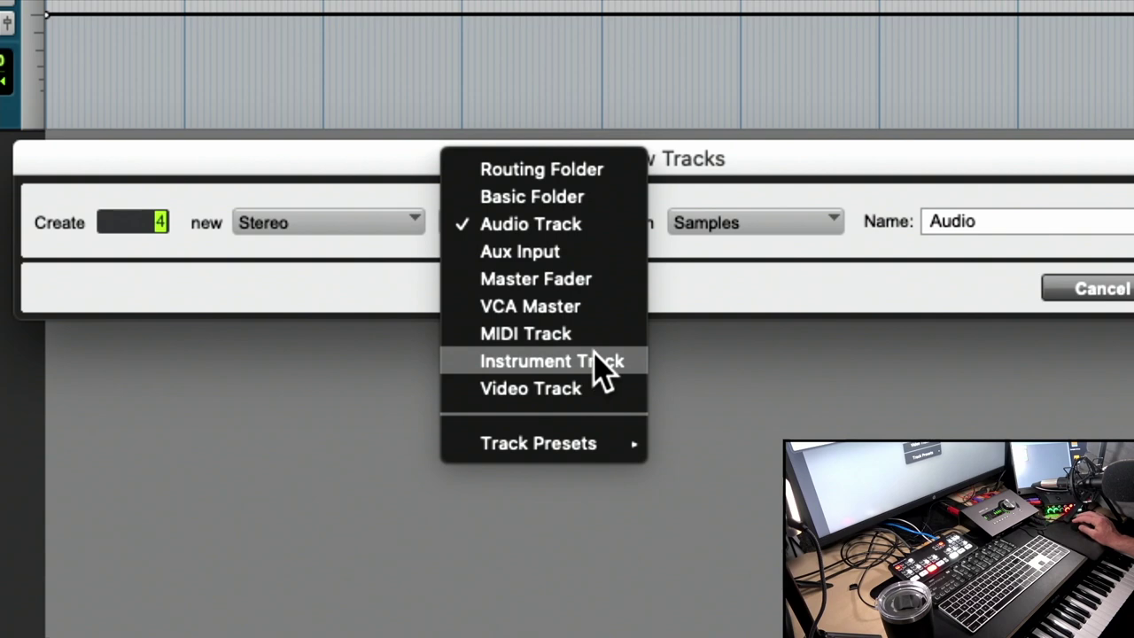
left_click(496, 358)
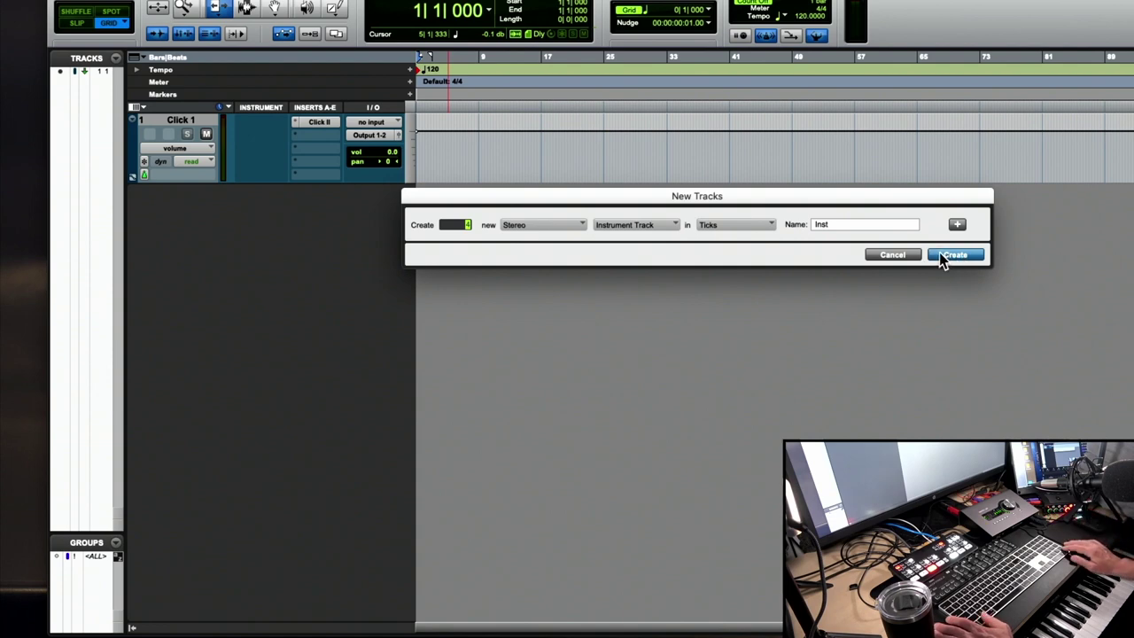
left_click(943, 255)
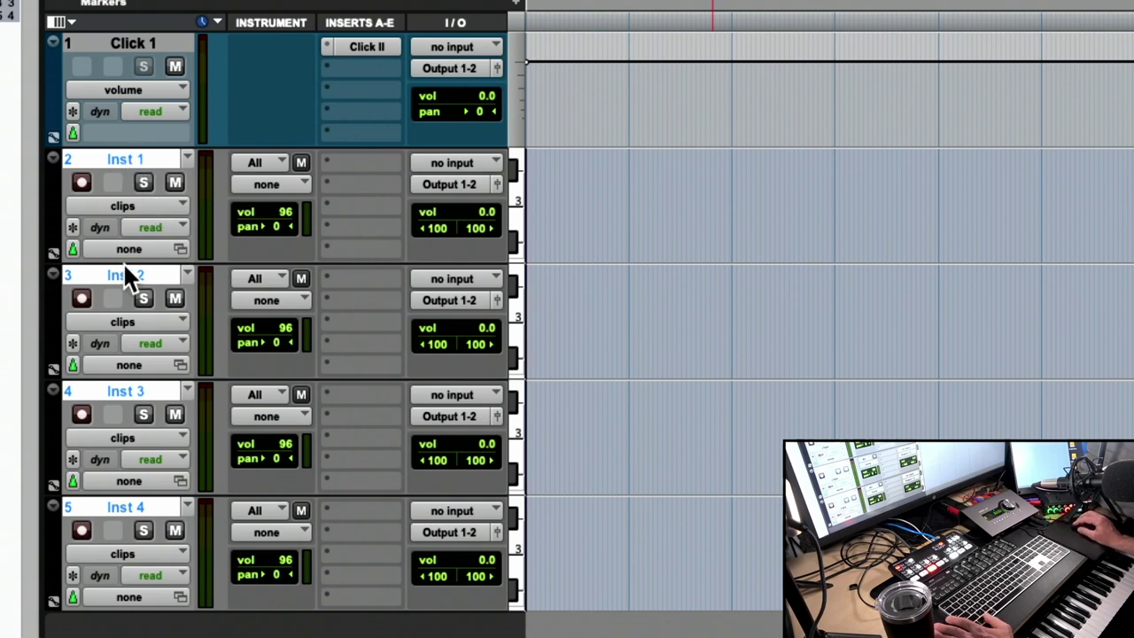
left_click(133, 390, "alt")
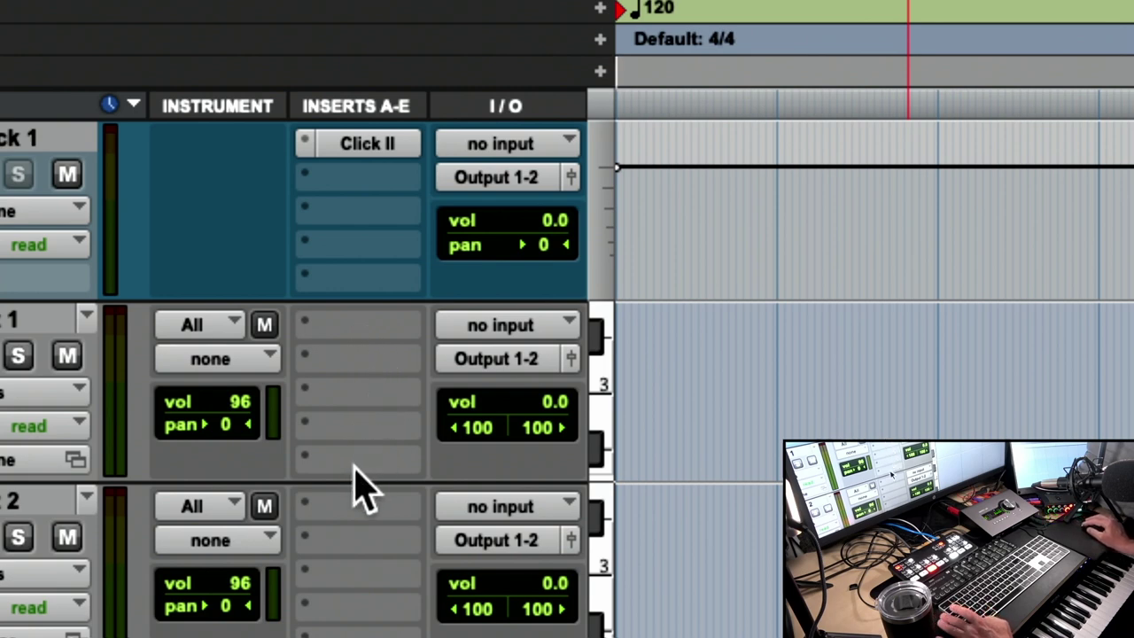
Step: Look through the multichannel instrument plug-ins for Inst 1's first insert slot and load AIR Music Technology's Xpand!2 (stereo)
left_click(350, 330)
mouse_move(348, 328)
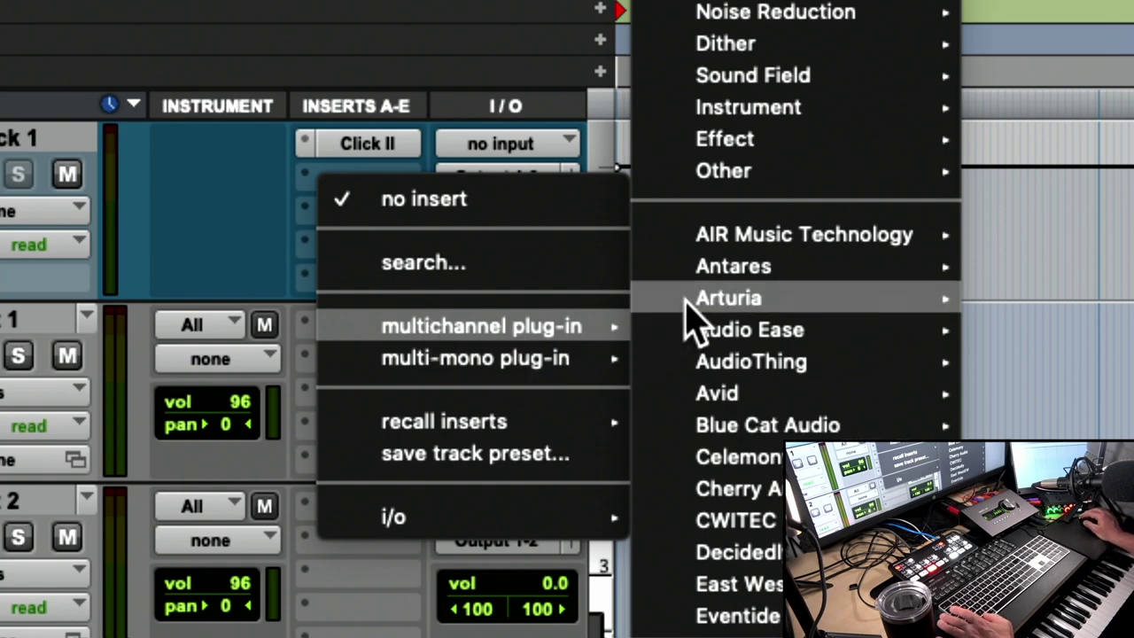
mouse_move(749, 113)
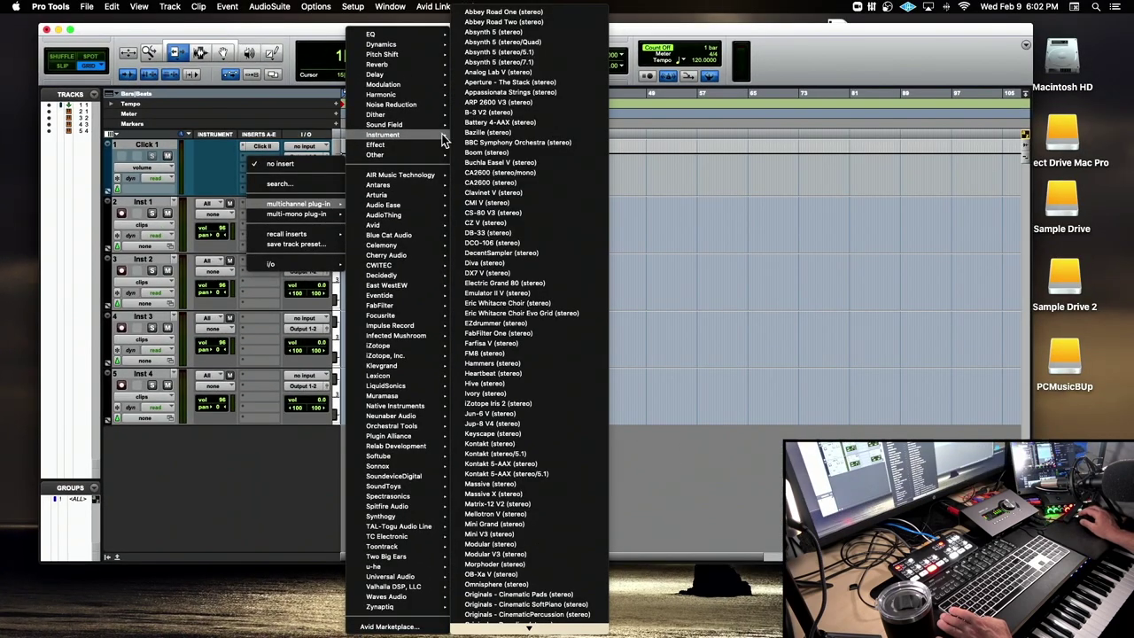
scroll(509, 513, "down", 5)
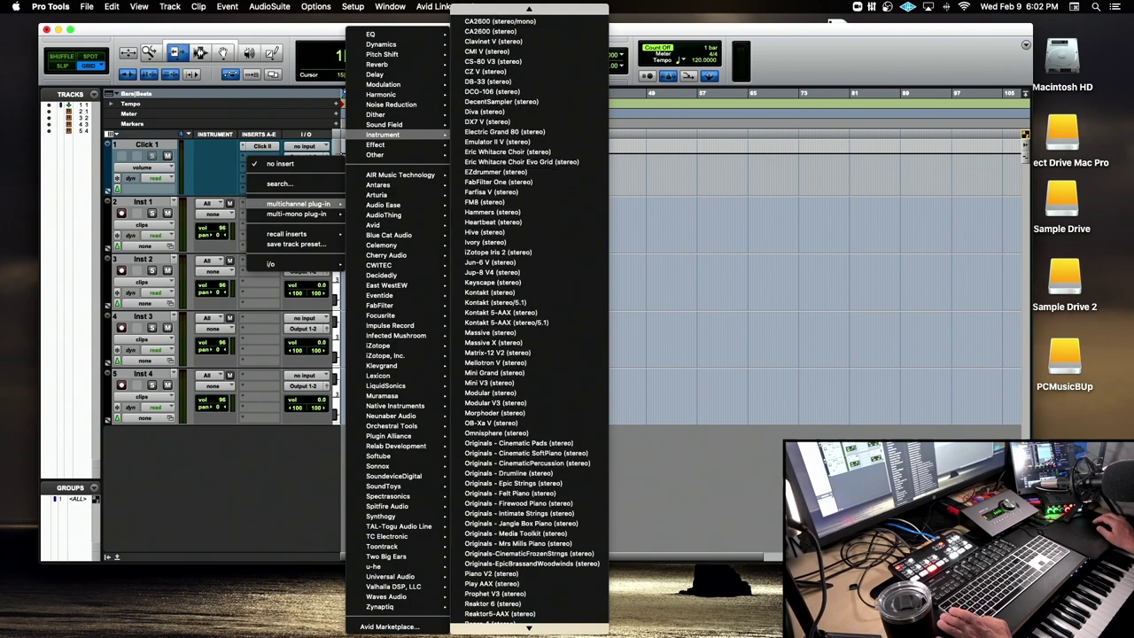
scroll(532, 319, "down", 8)
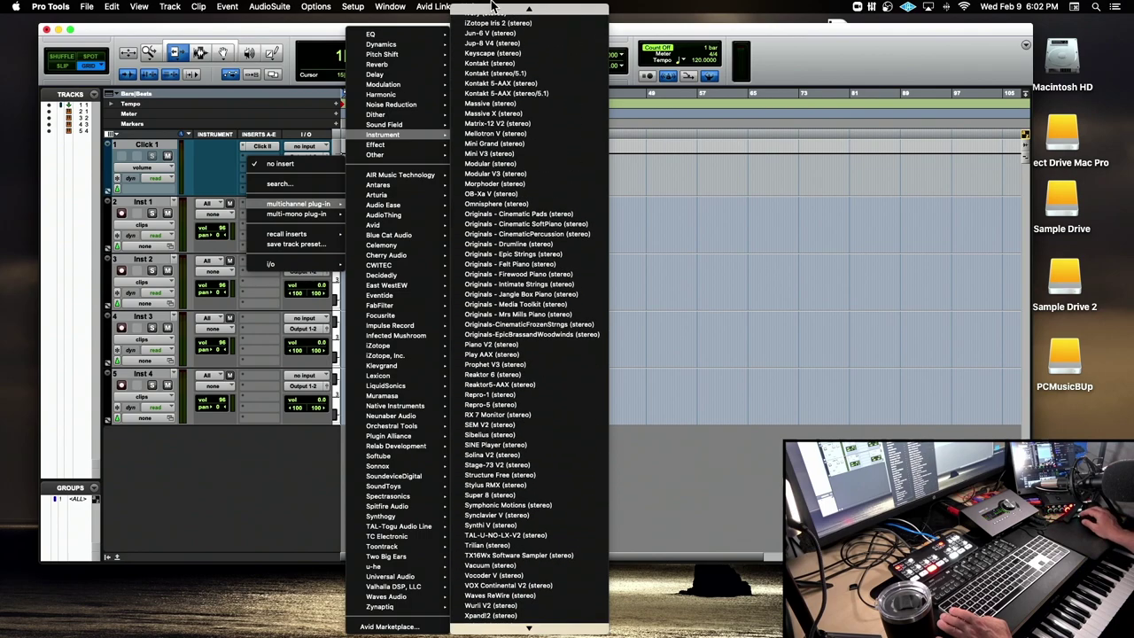
mouse_move(494, 7)
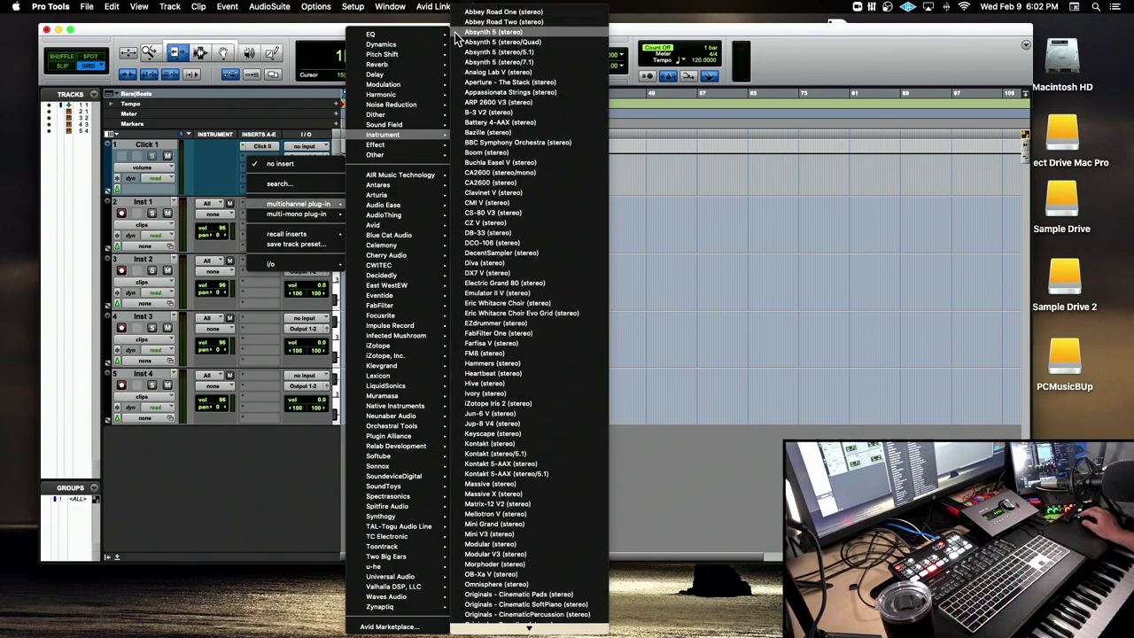
mouse_move(440, 46)
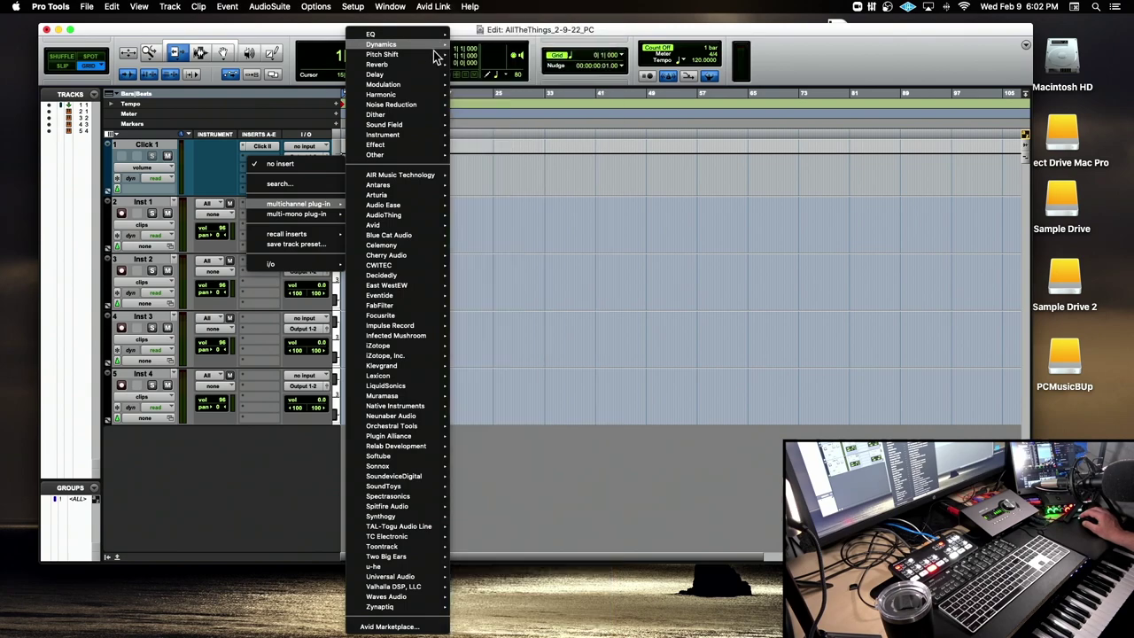
mouse_move(381, 134)
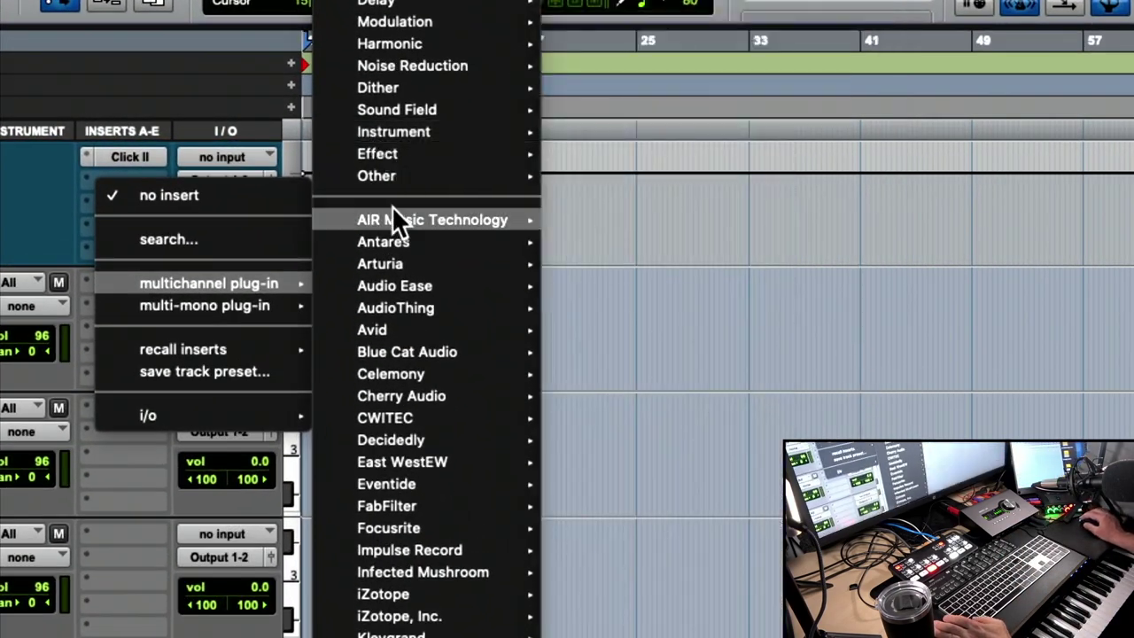
mouse_move(393, 215)
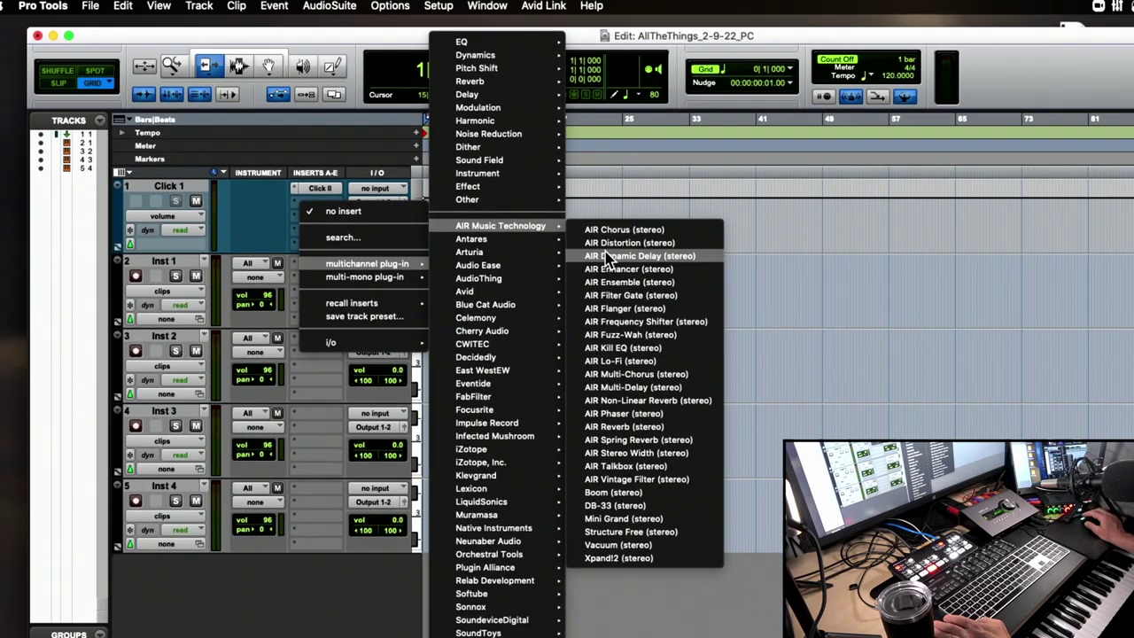
left_click(613, 559)
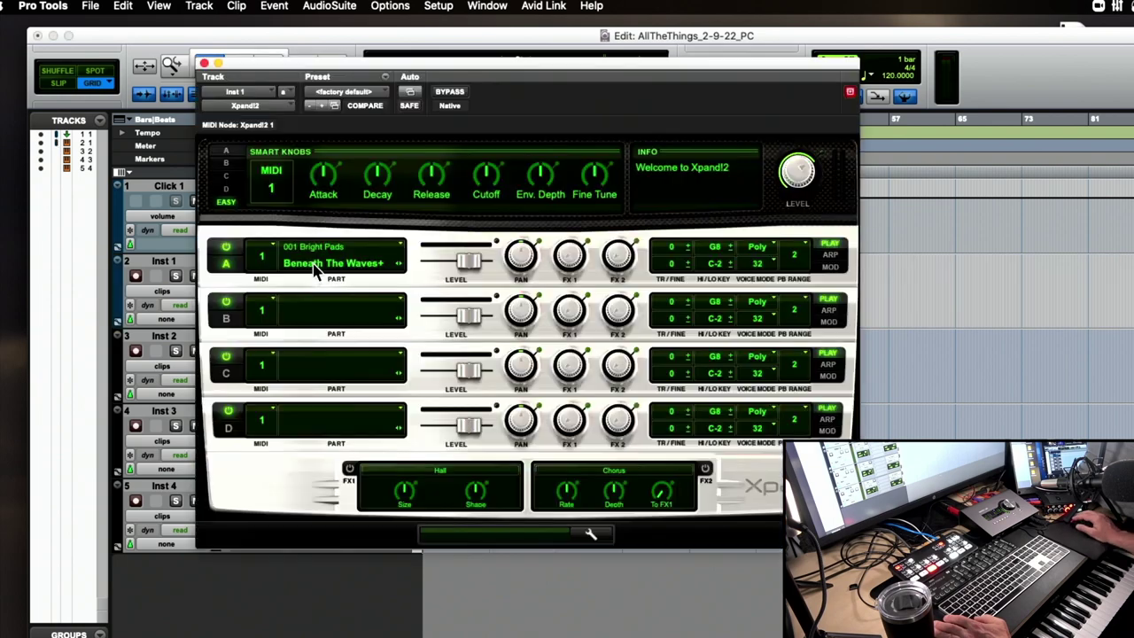
Step: View the sound categories of Xpand!2's part A and remove the plug-in from Inst 1's first insert slot
left_click(313, 264)
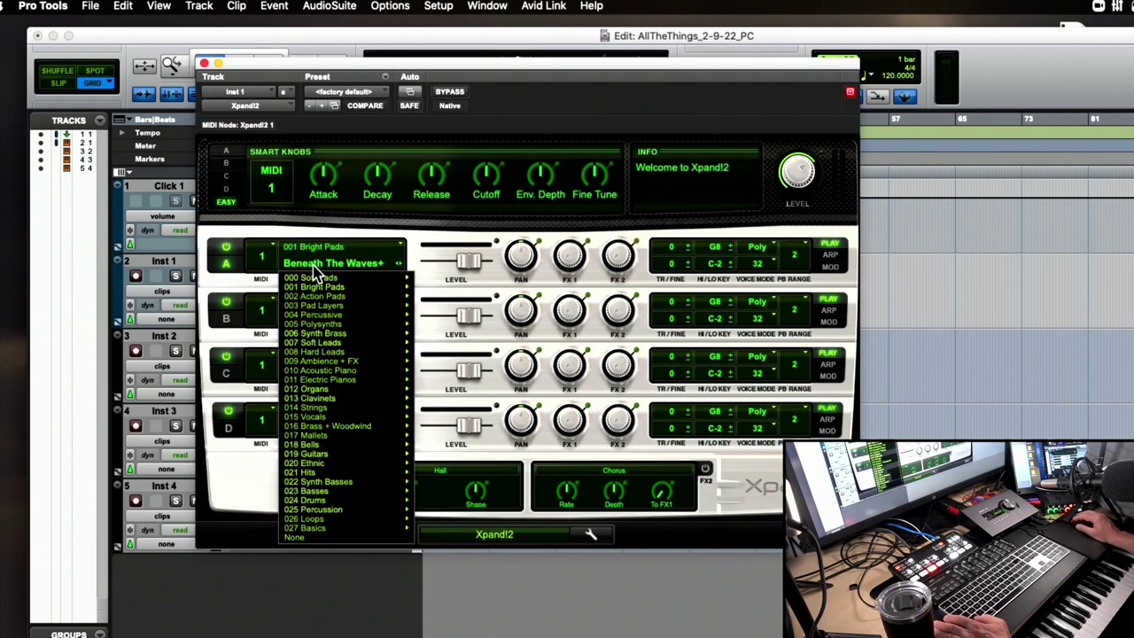
left_click(268, 68)
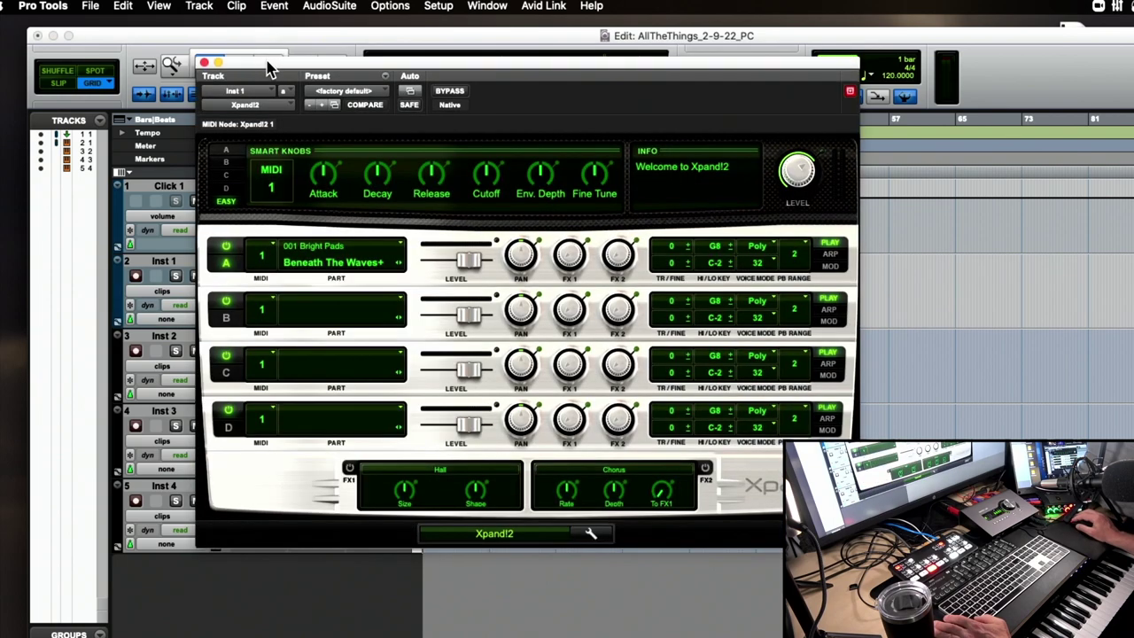
left_click_drag(269, 68, 546, 82)
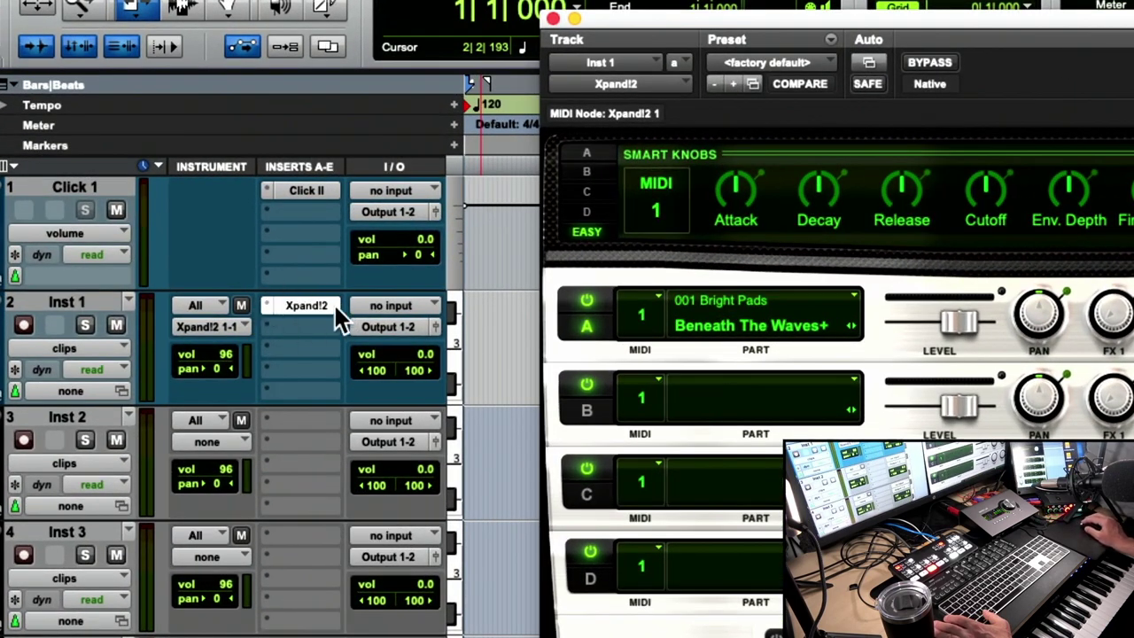
left_click(267, 303)
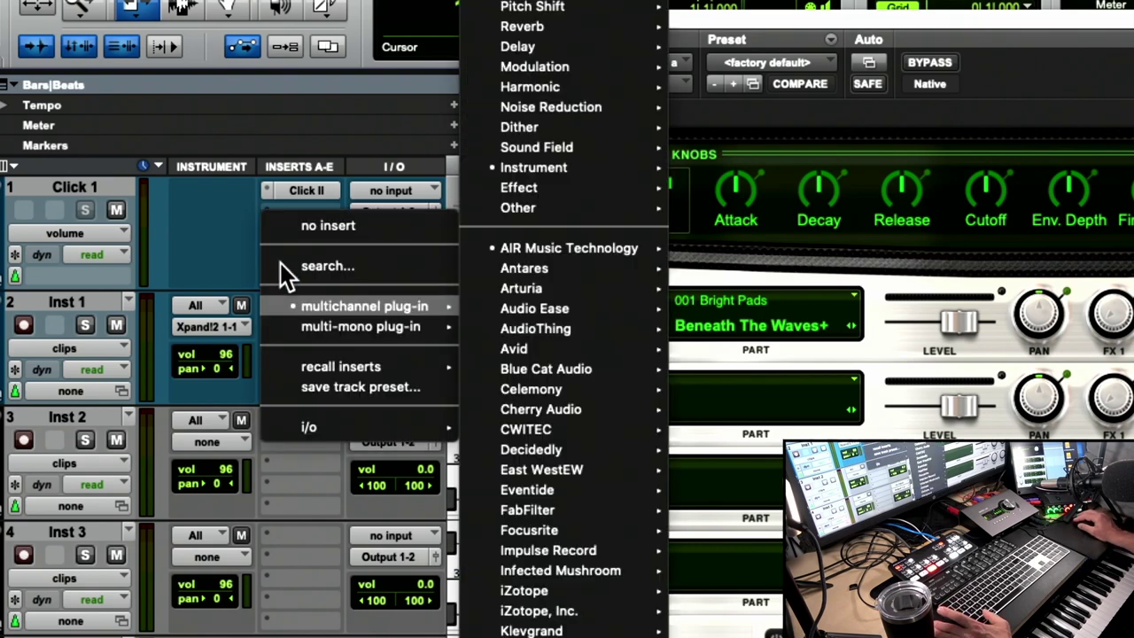
left_click(314, 227)
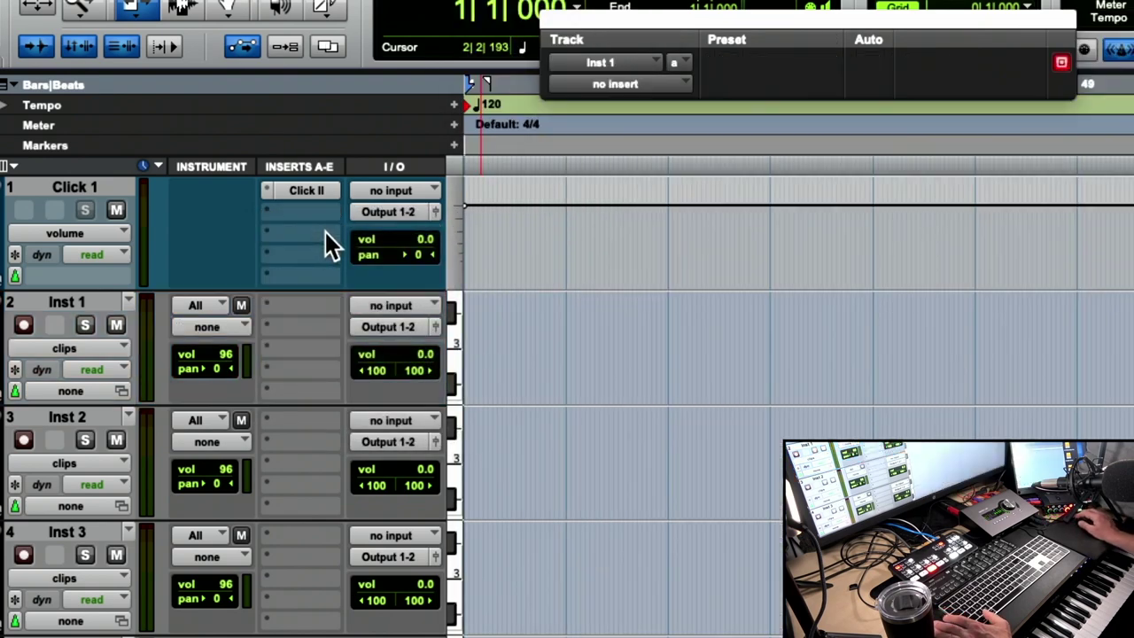
Step: Insert the AIR Mini Grand (stereo) plug-in on Inst 1's first insert slot and move its window clear of the track controls
left_click(265, 301)
mouse_move(266, 306)
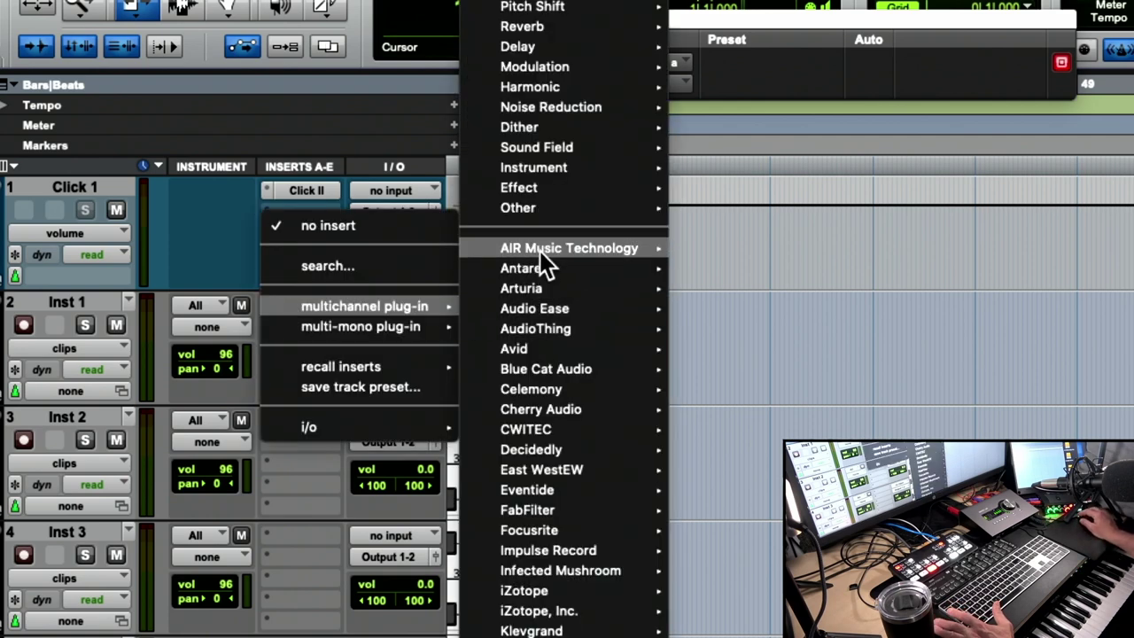
mouse_move(538, 250)
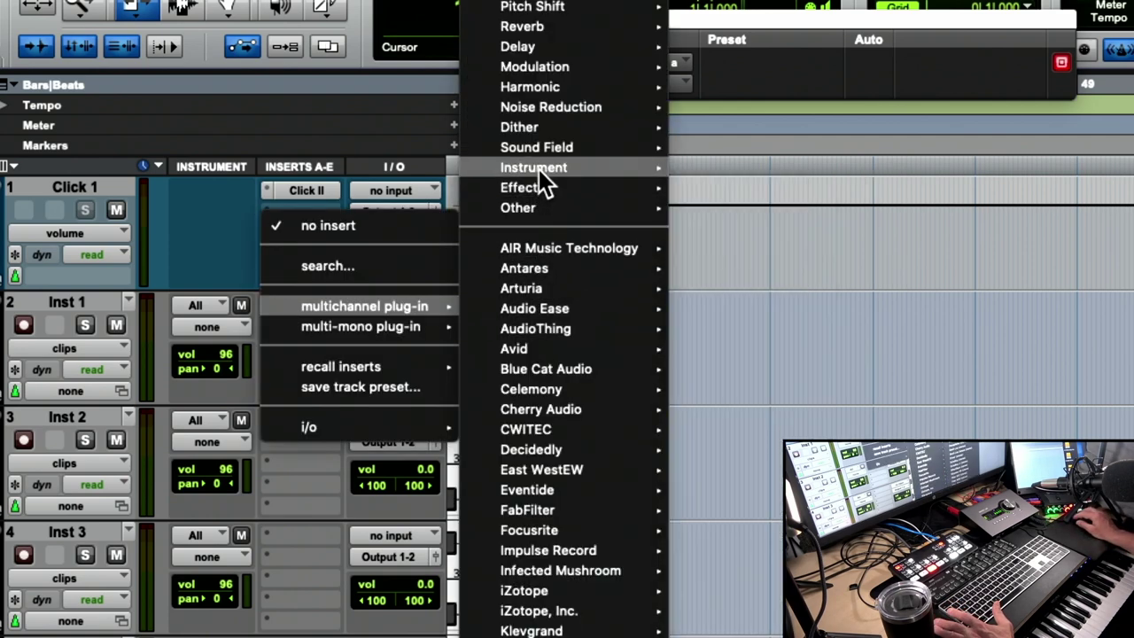
mouse_move(535, 173)
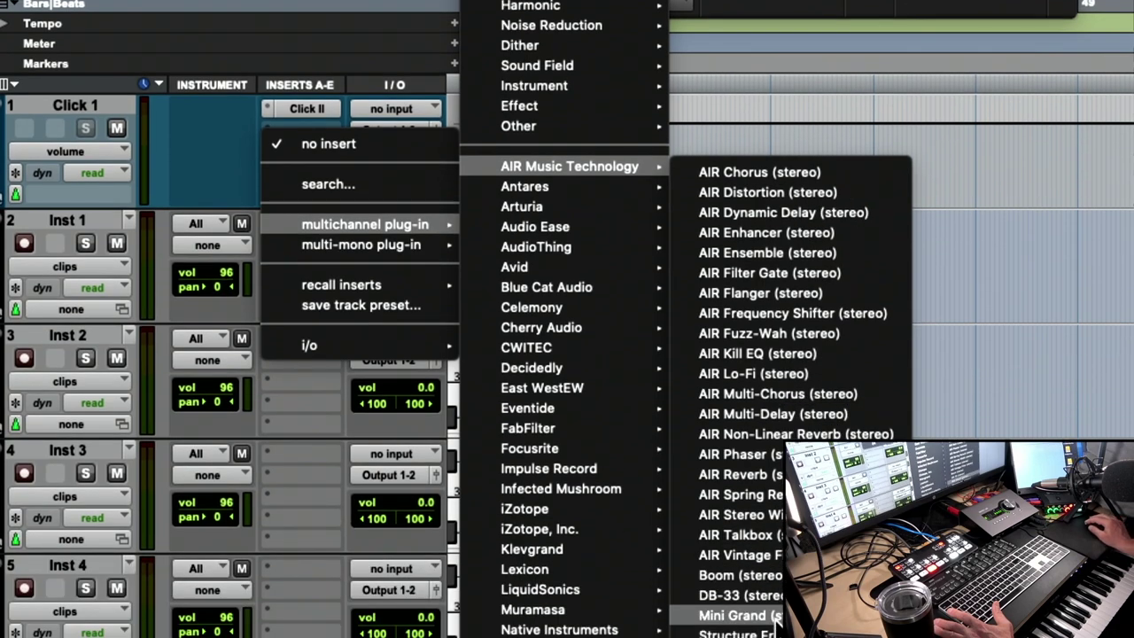
left_click(769, 615)
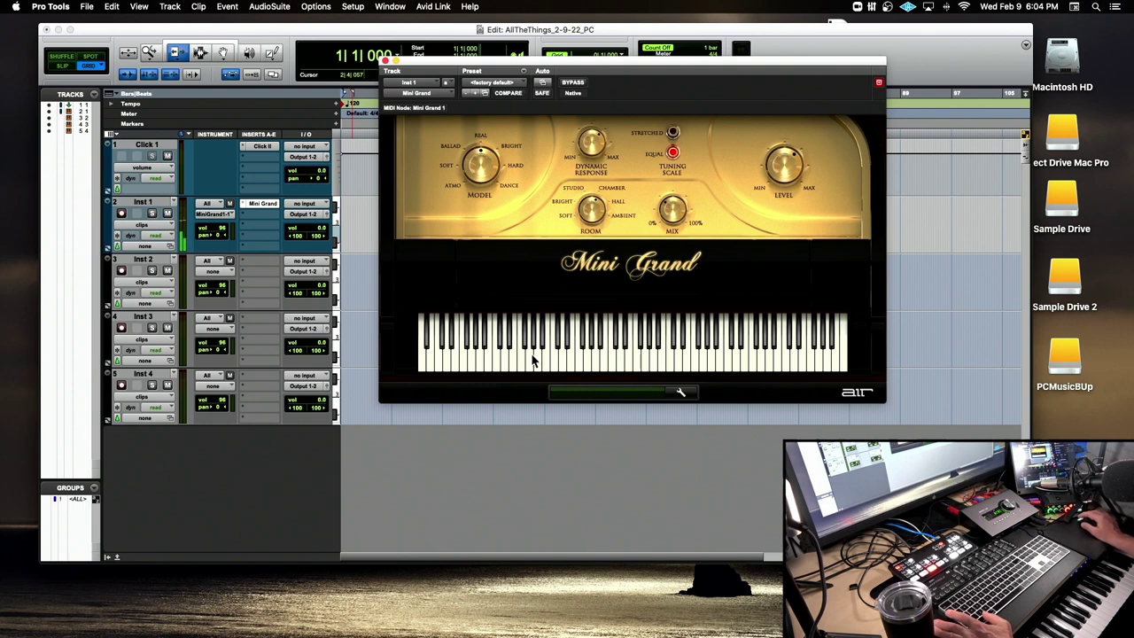
left_click_drag(457, 60, 667, 107)
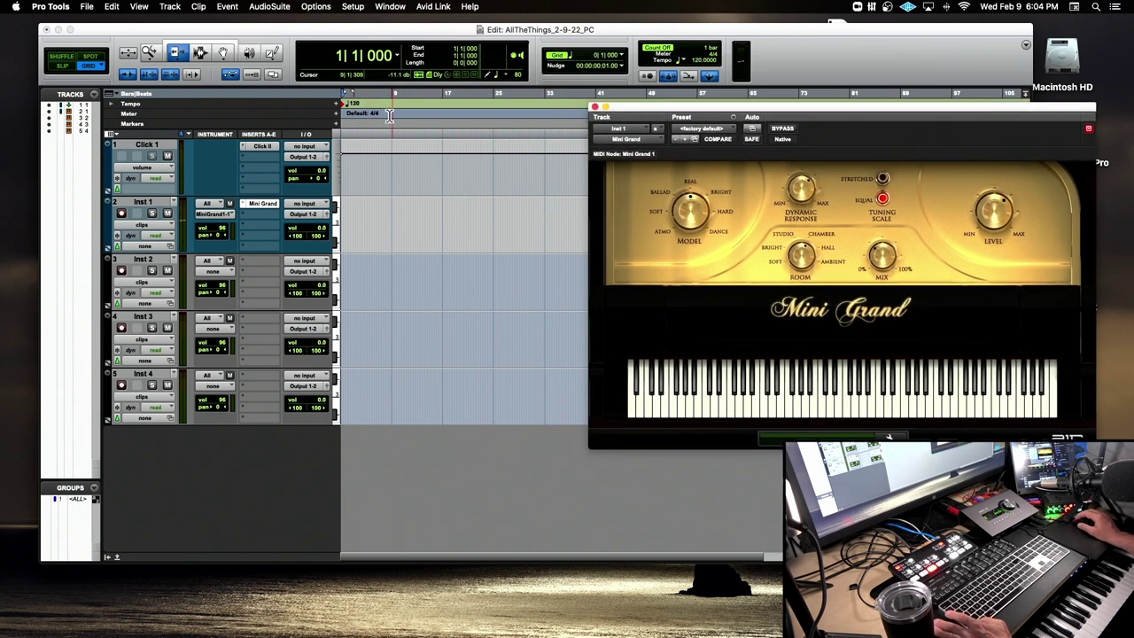
Step: Examine the Playback Engine settings and the list of available playback devices, and close the dialog
left_click(353, 7)
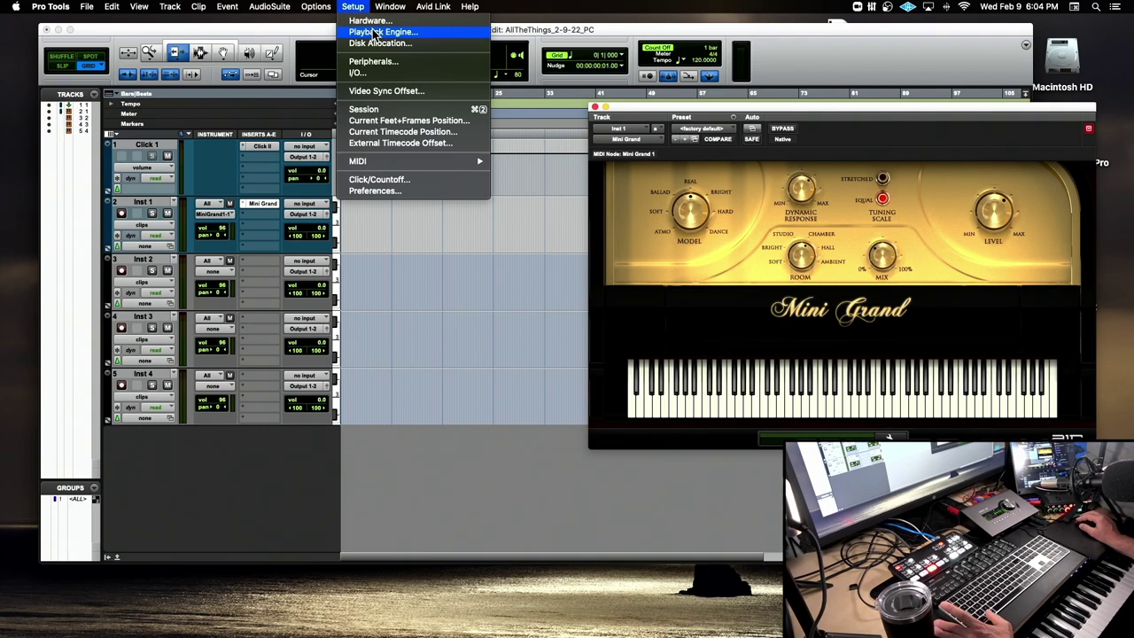
left_click(376, 33)
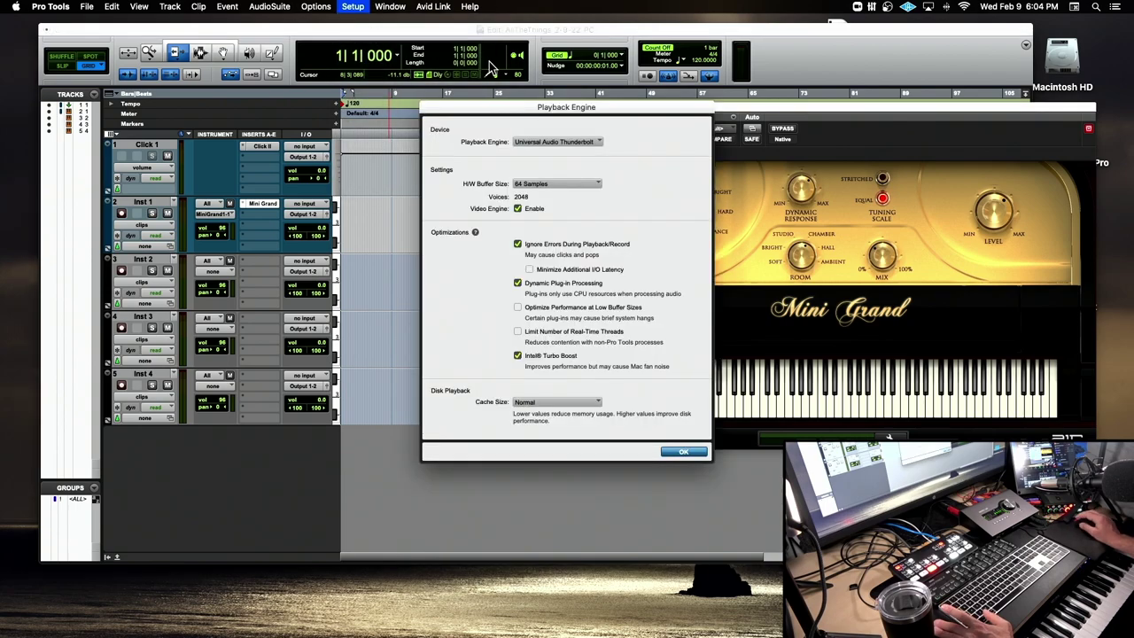
left_click_drag(523, 110, 520, 89)
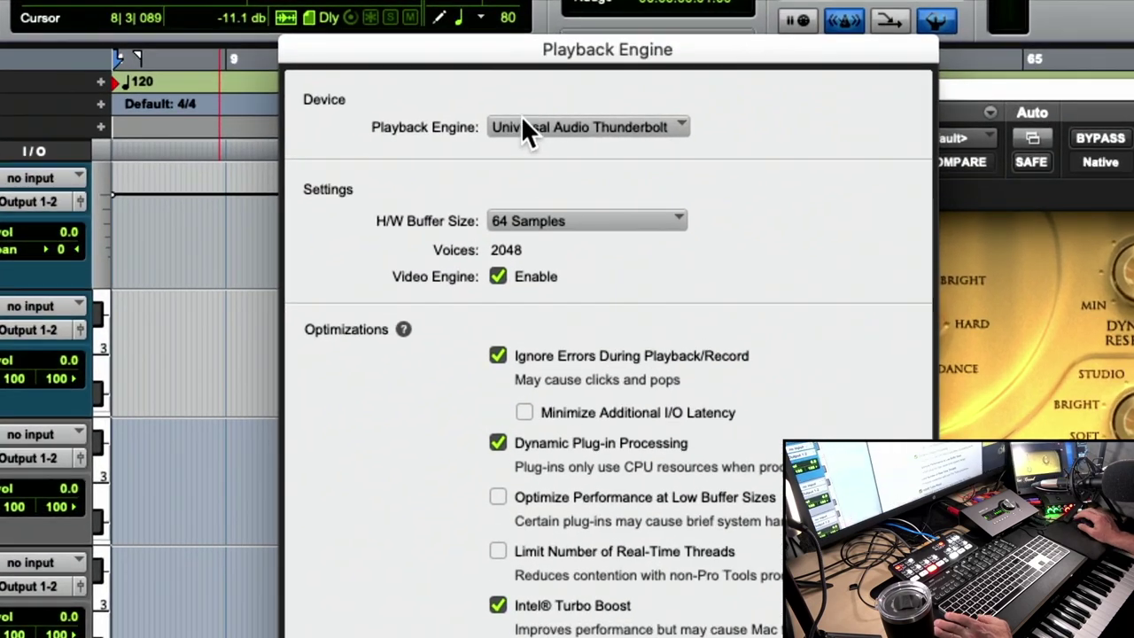
left_click(531, 118)
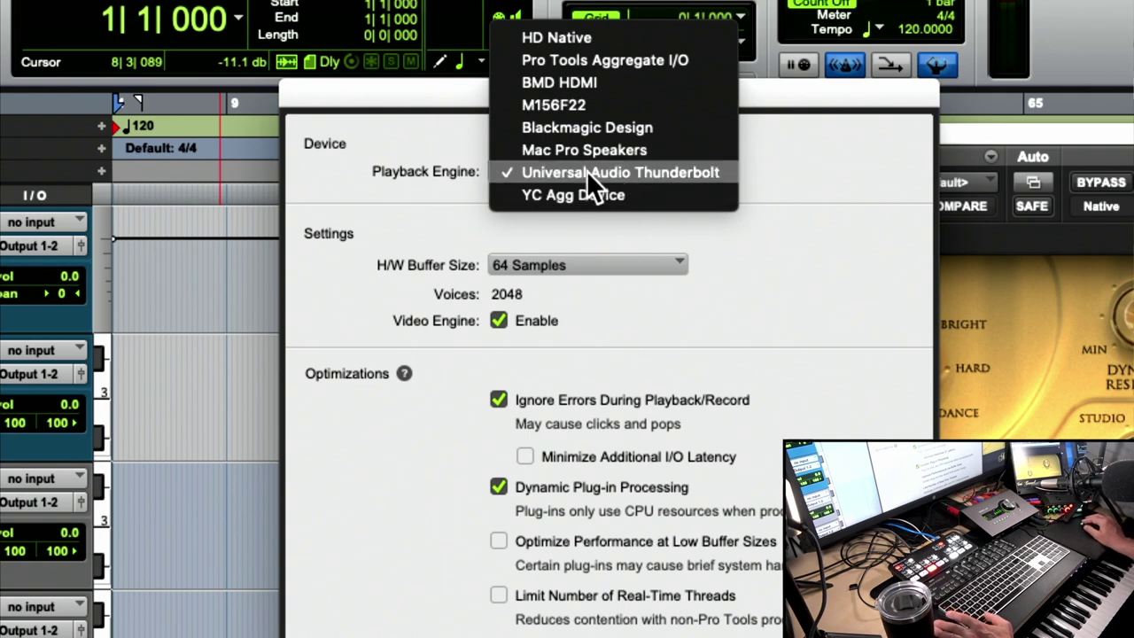
left_click(612, 212)
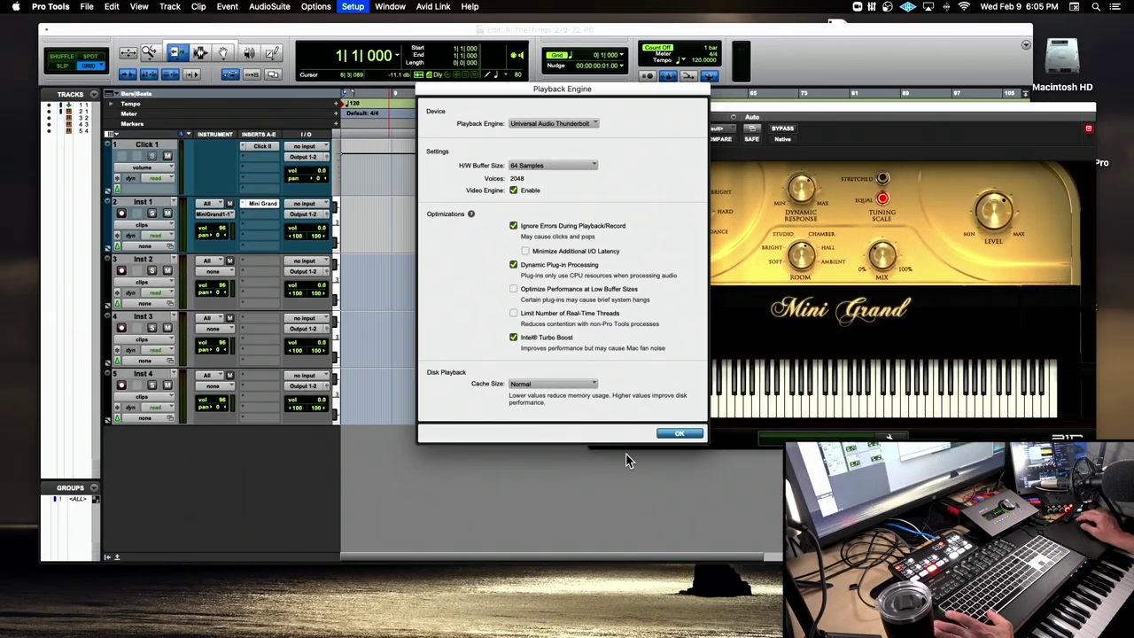
left_click(680, 434)
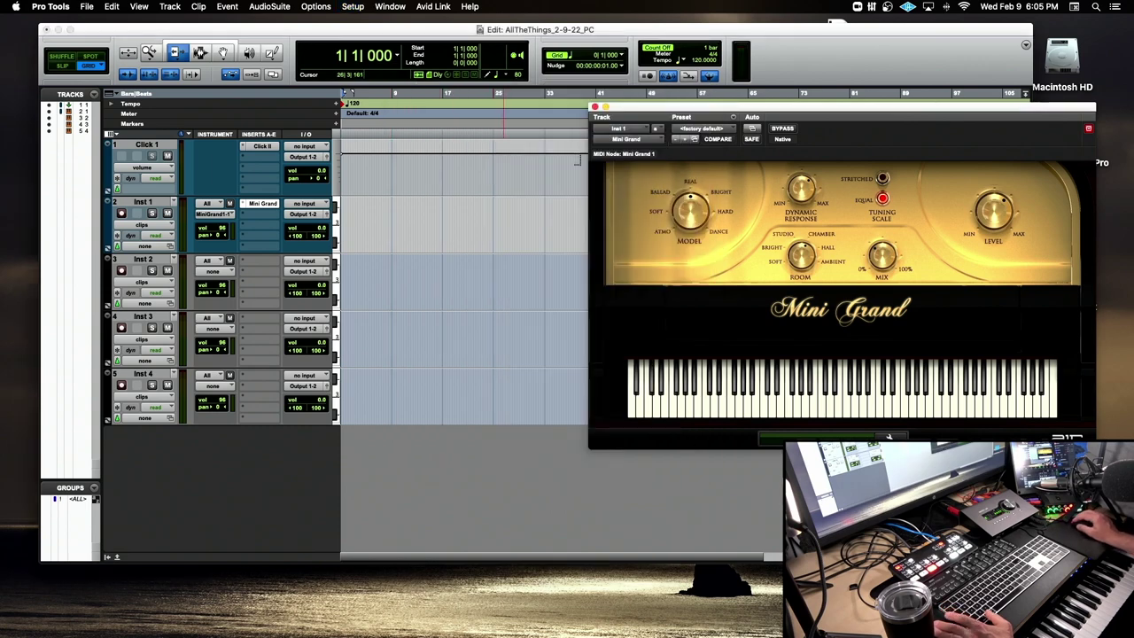
Step: Move the Mini Grand plug-in window next to the track controls so its piano interface is fully in view
left_click_drag(651, 108, 487, 94)
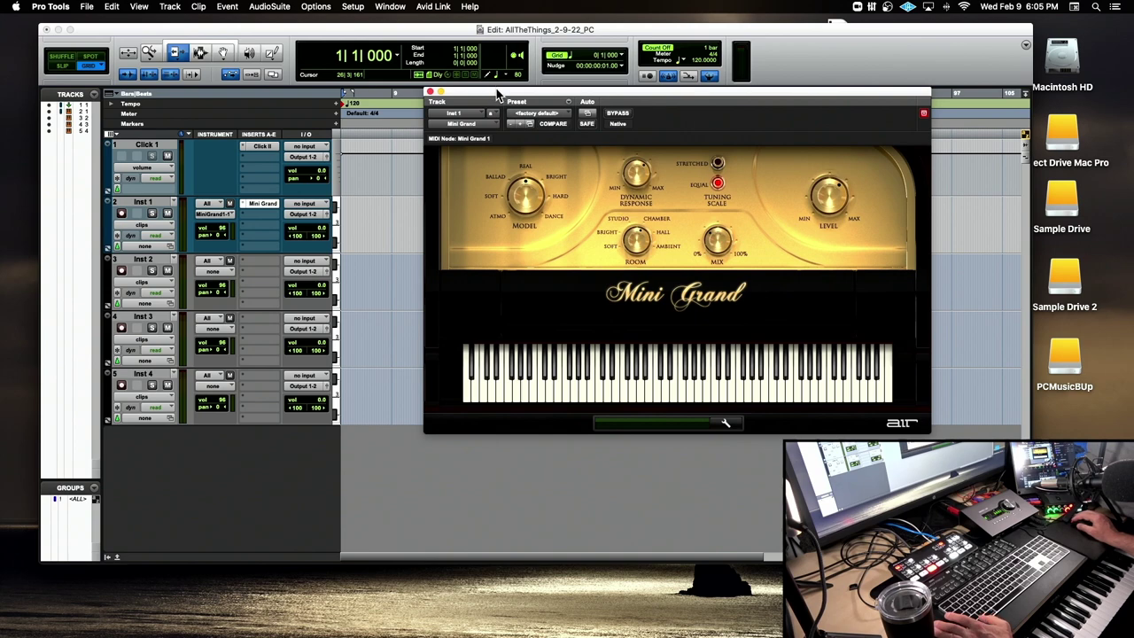
left_click_drag(496, 89, 417, 82)
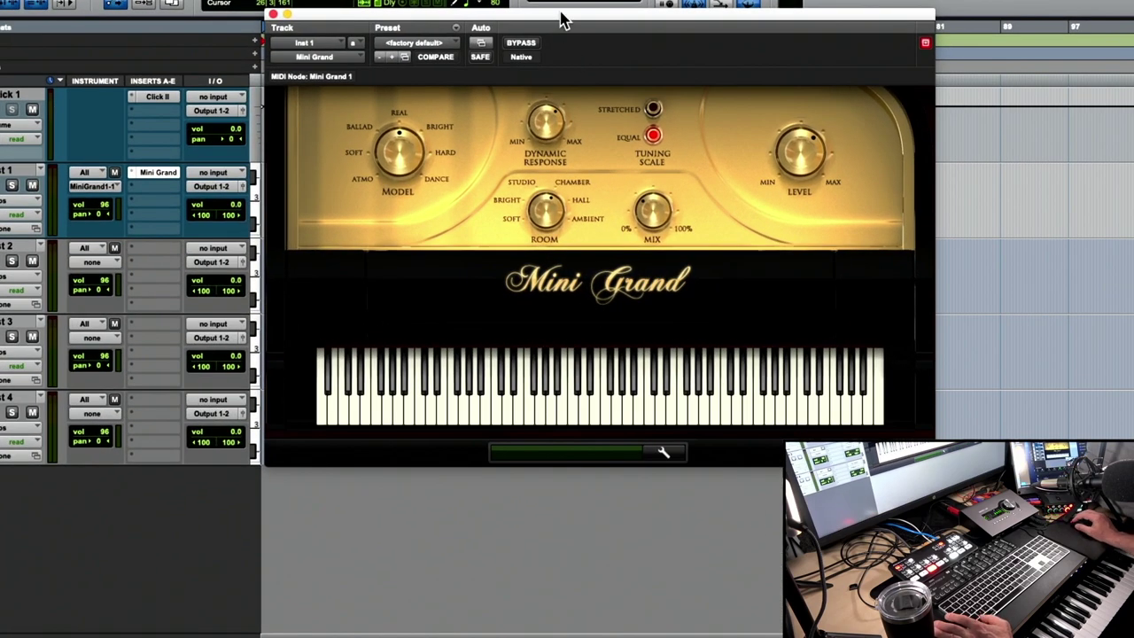
left_click_drag(562, 20, 571, 87)
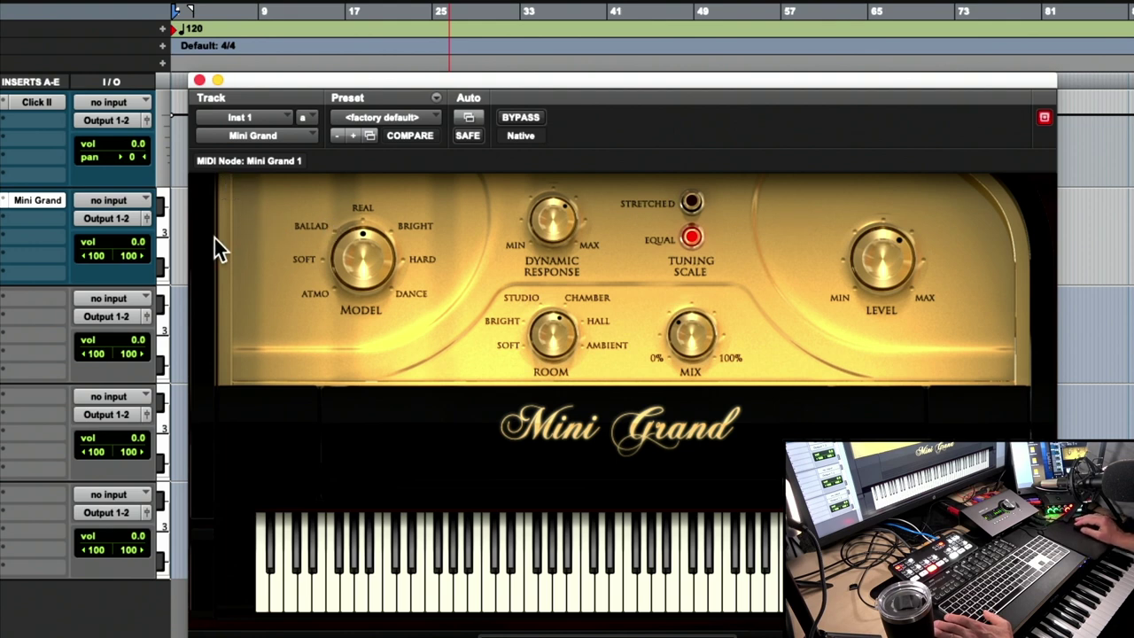
left_click(506, 572)
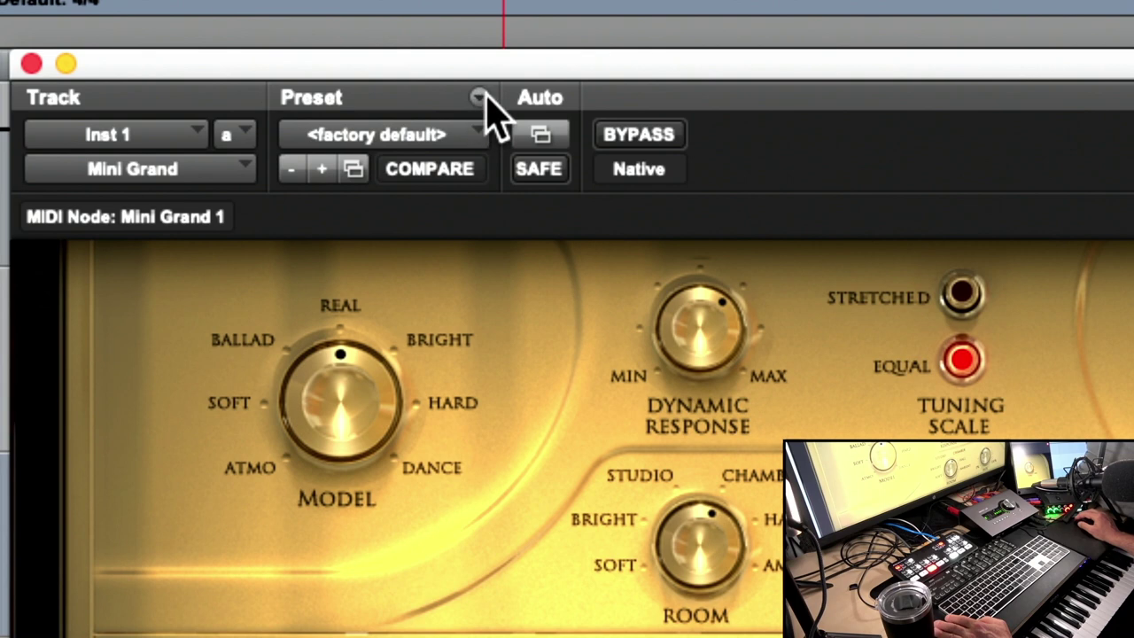
Step: View Mini Grand's preset settings commands and load its 01 Real Piano preset
left_click(479, 96)
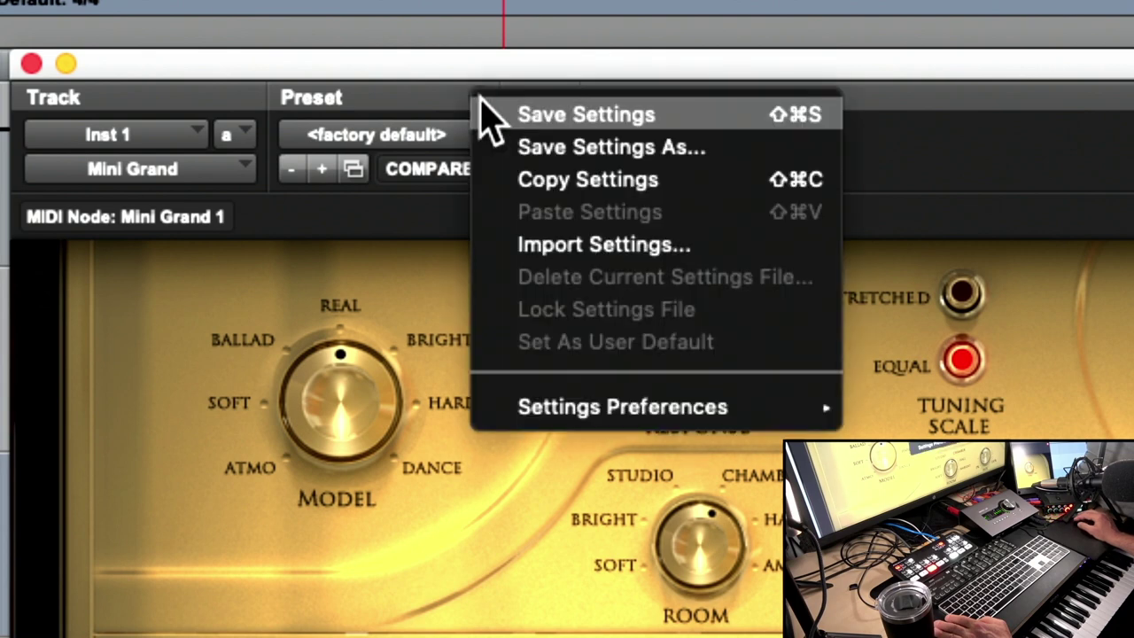
left_click(418, 101)
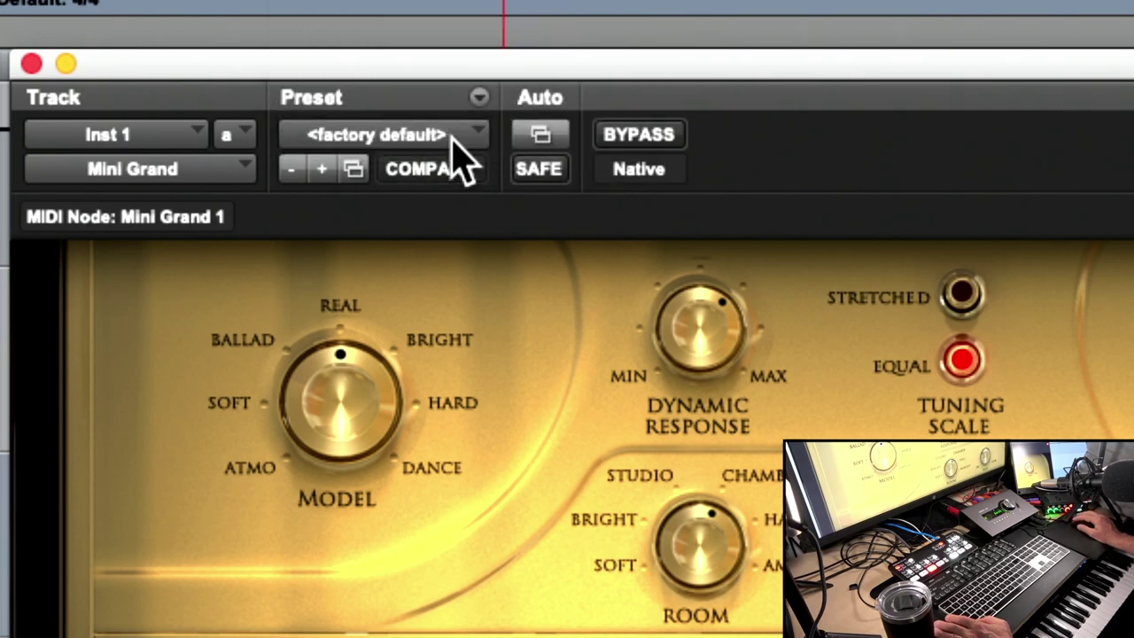
left_click(458, 157)
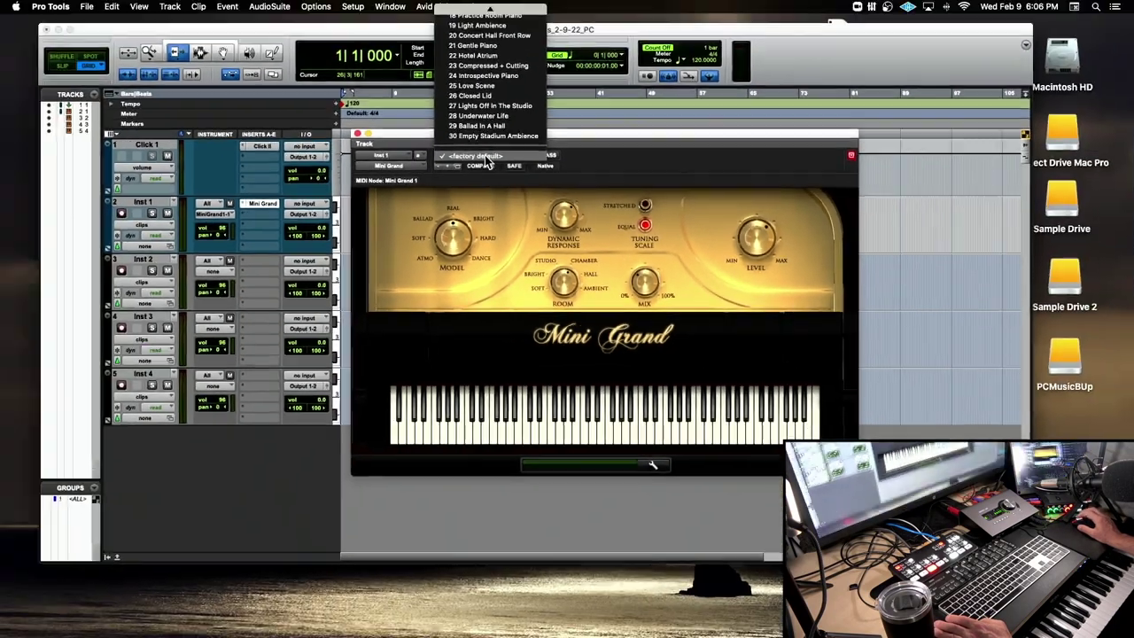
mouse_move(496, 11)
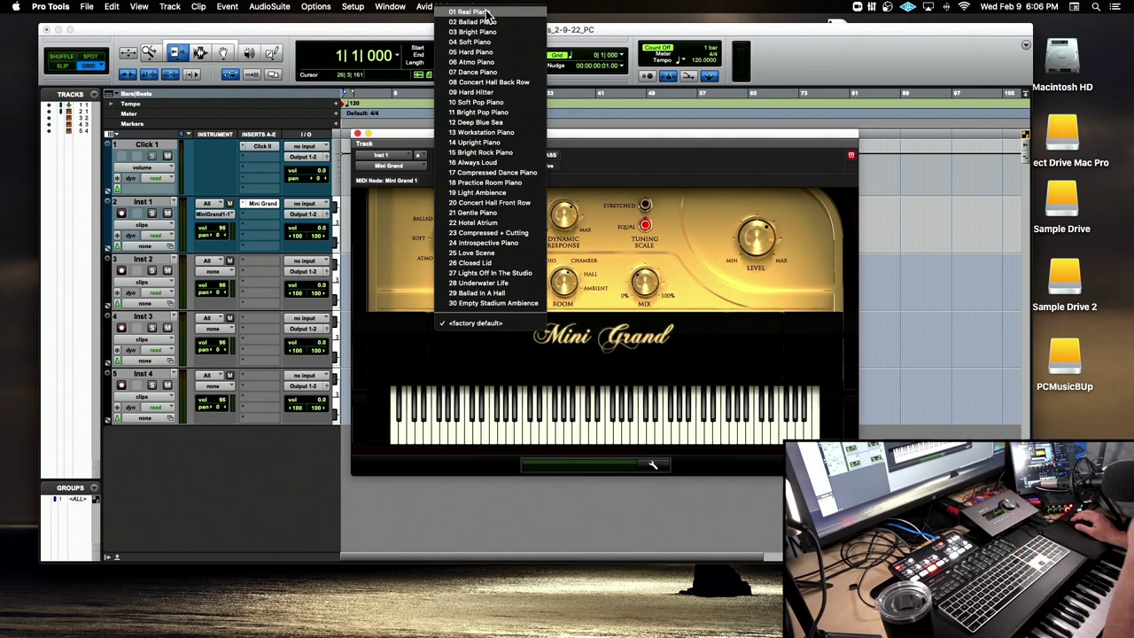
left_click(486, 13)
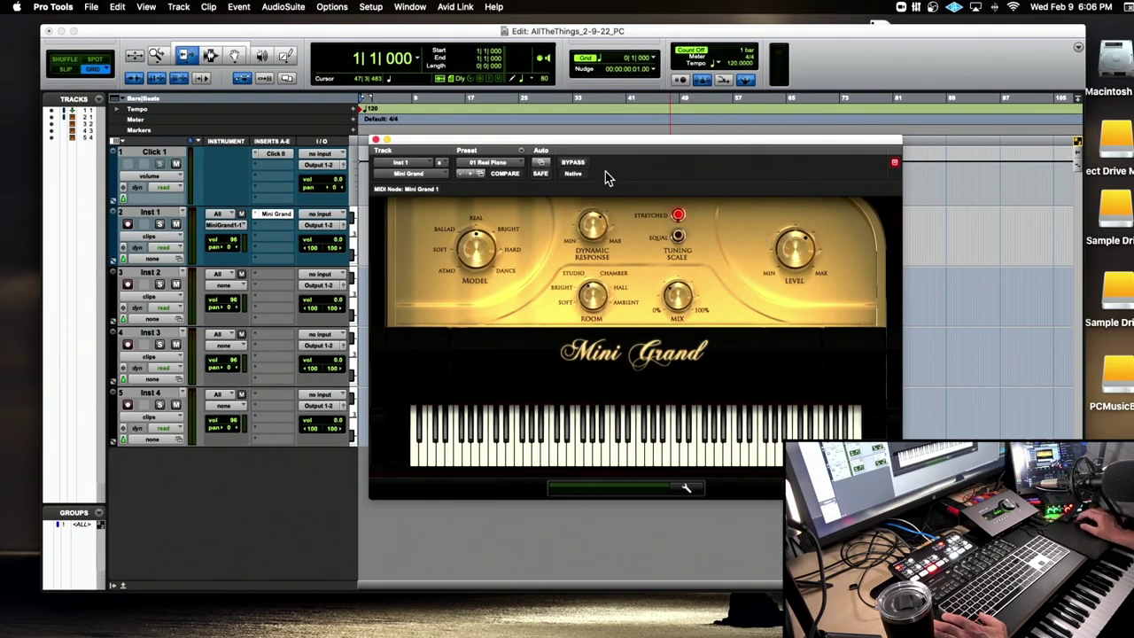
Step: Close the Mini Grand plug-in window and reposition the Edit window so the track controls are clear
left_click_drag(574, 142, 591, 100)
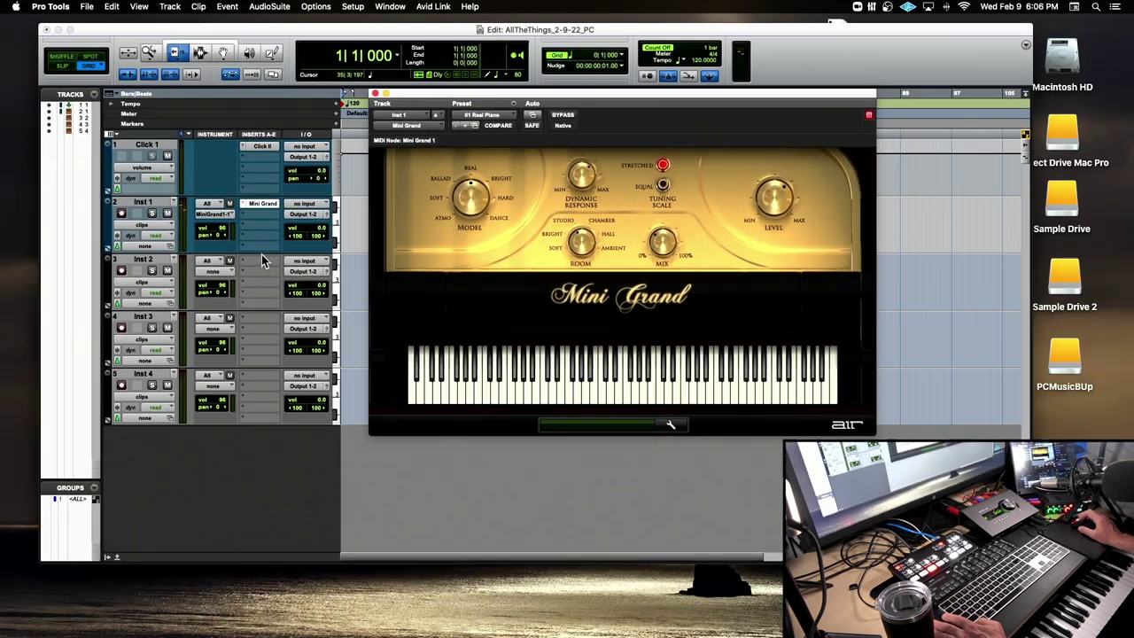
left_click_drag(236, 32, 363, 58)
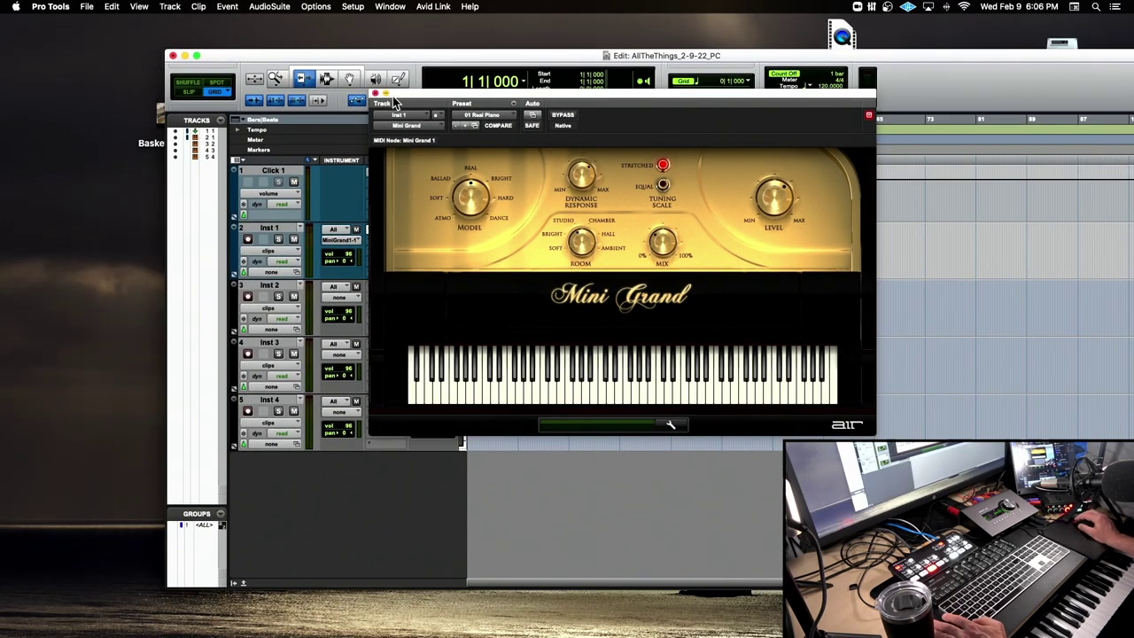
left_click(375, 93)
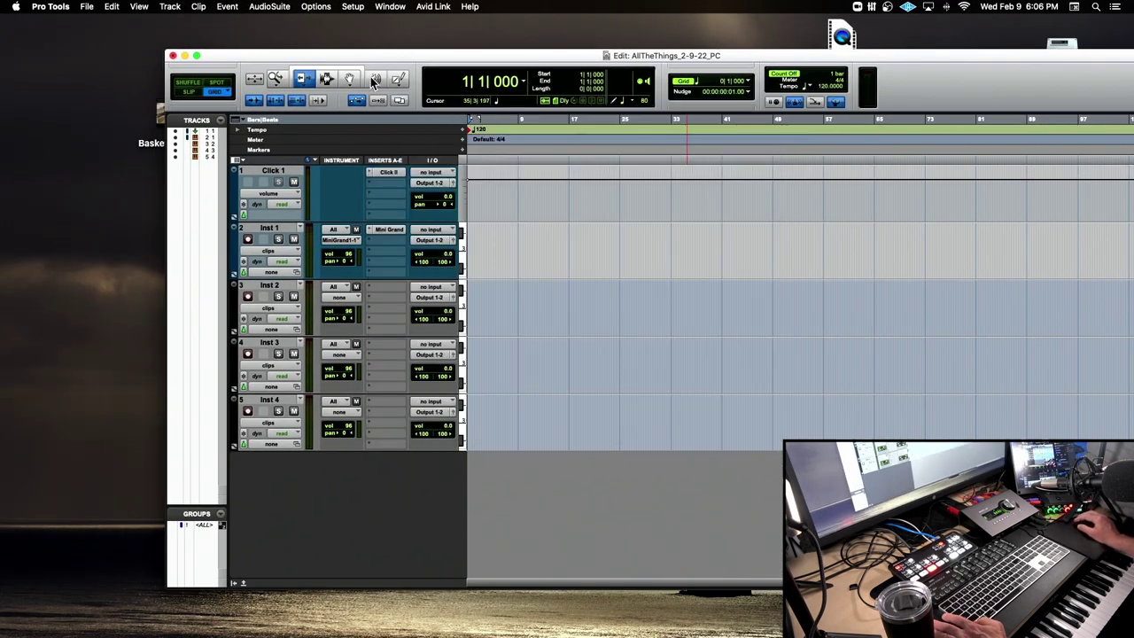
left_click_drag(372, 58, 375, 55)
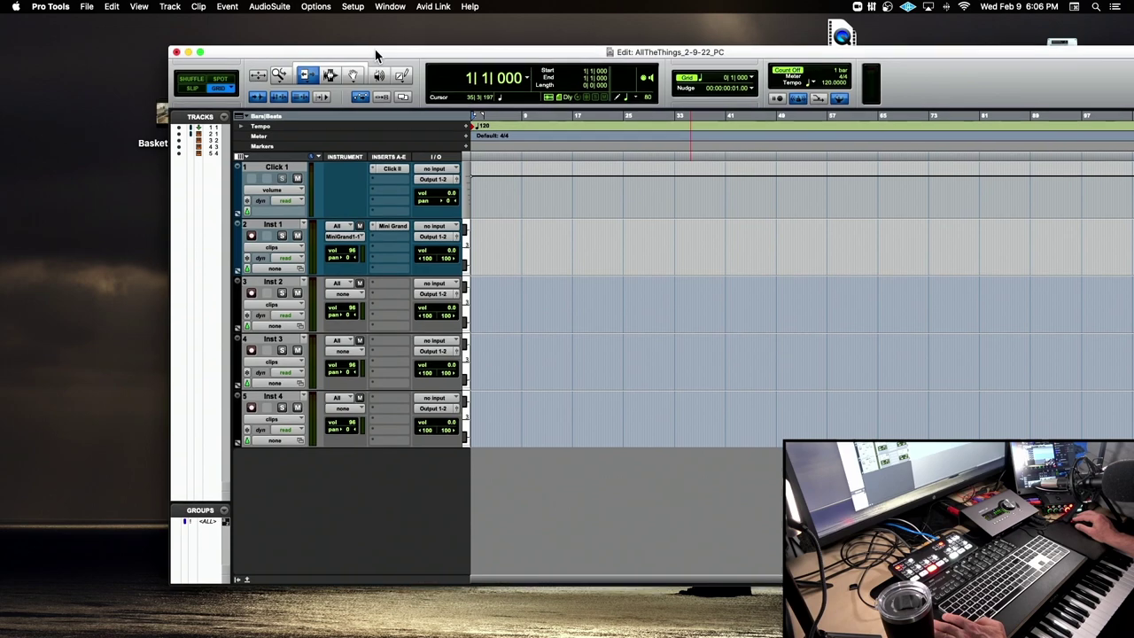
Step: Rename the Inst 1 track to Piano and deselect it
left_click(274, 226)
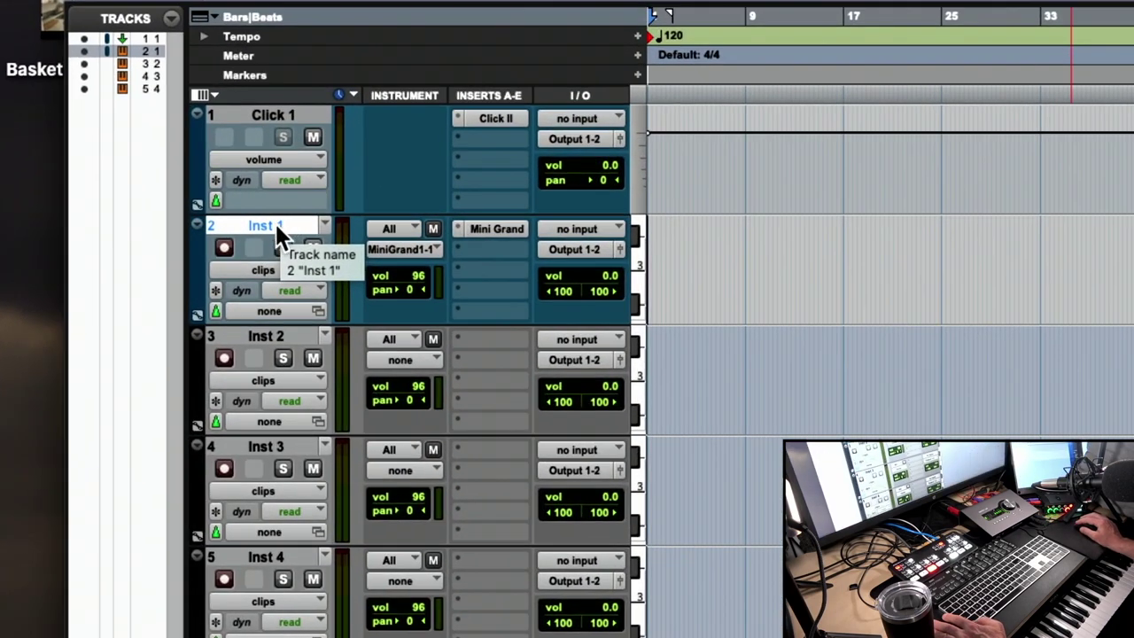
double_click(271, 226)
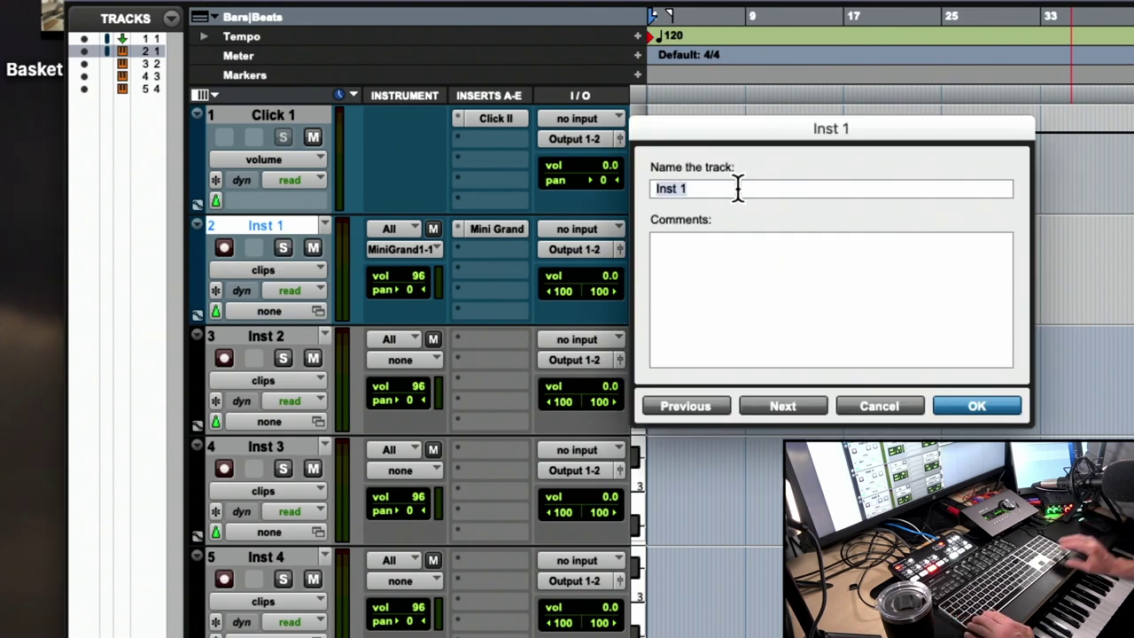
type("Piano")
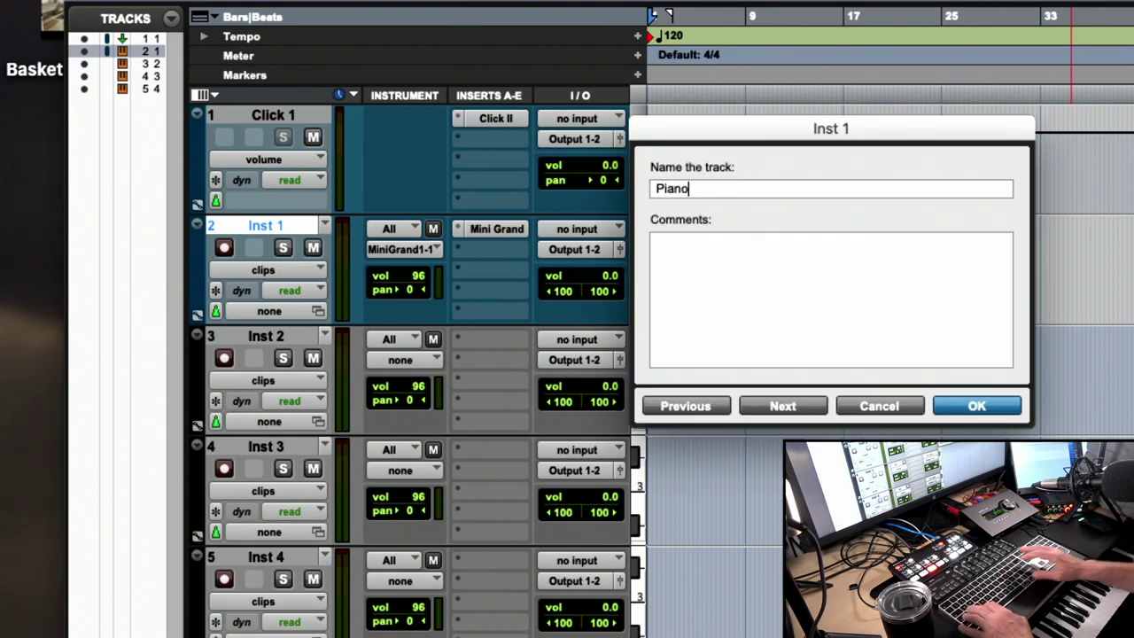
left_click(964, 404)
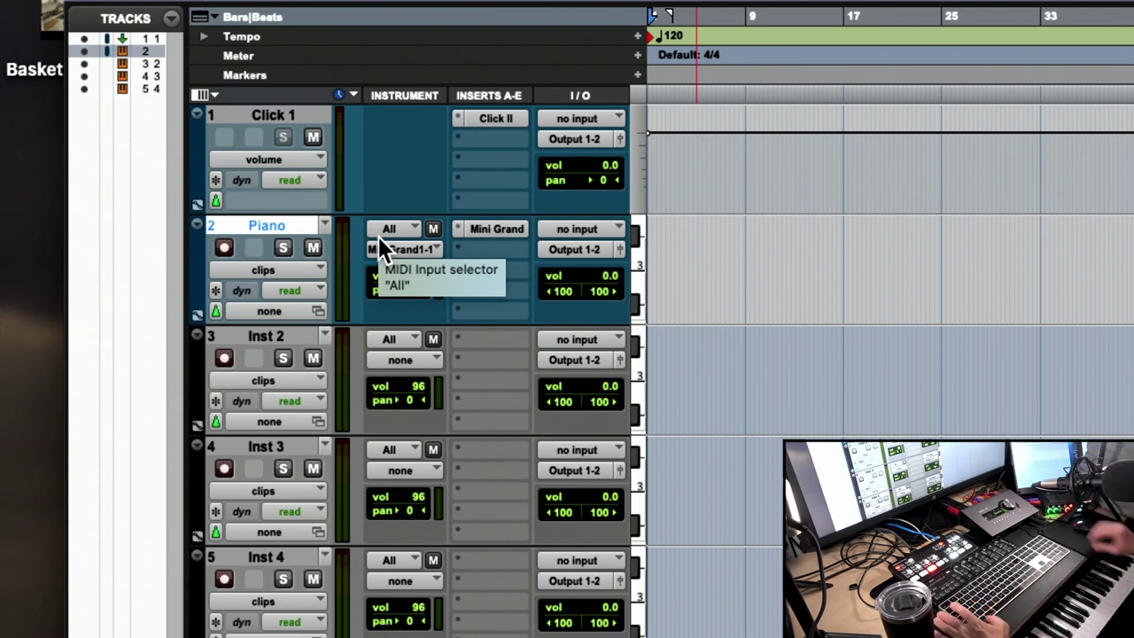
left_click(292, 225)
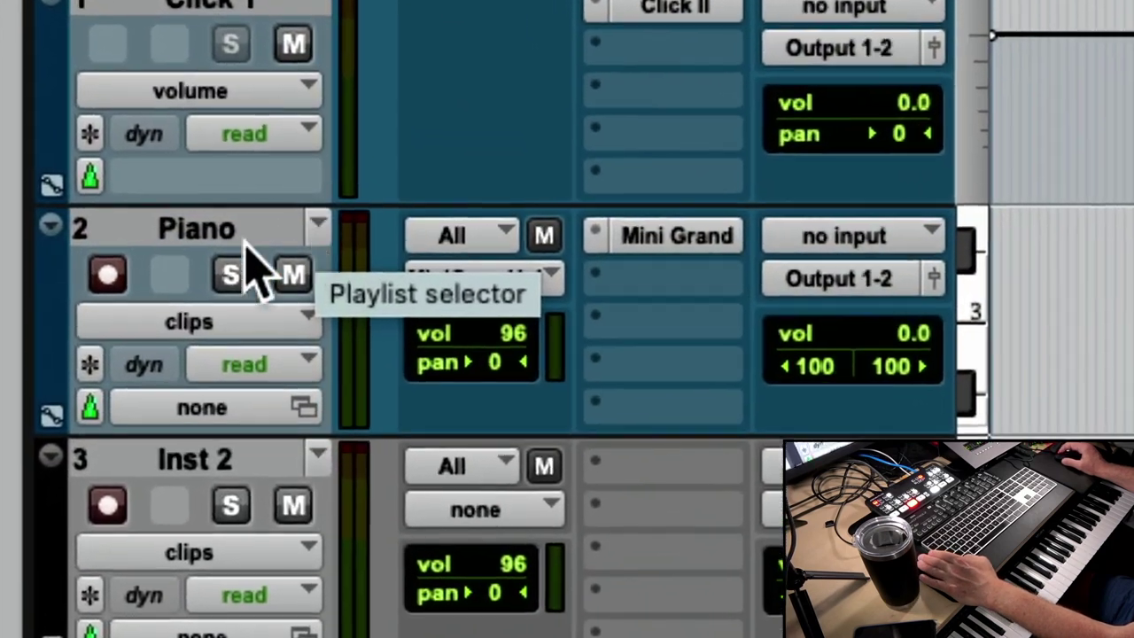
left_click(108, 277)
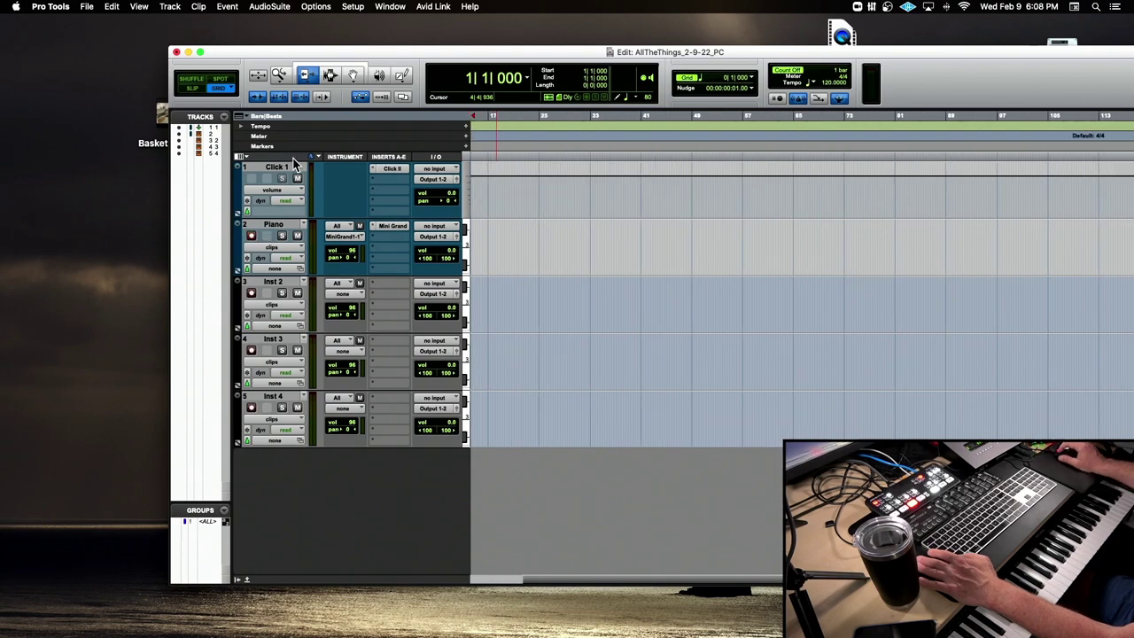
Step: Switch Count Off off and back on in the Edit window's MIDI controls
left_click_drag(352, 61, 252, 44)
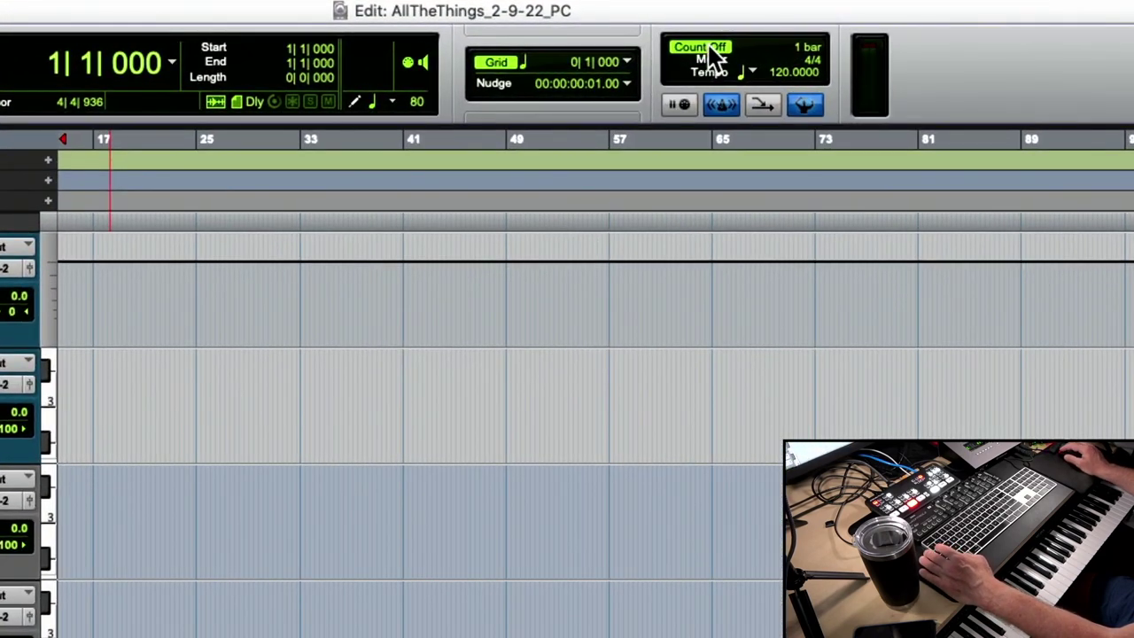
left_click(707, 49)
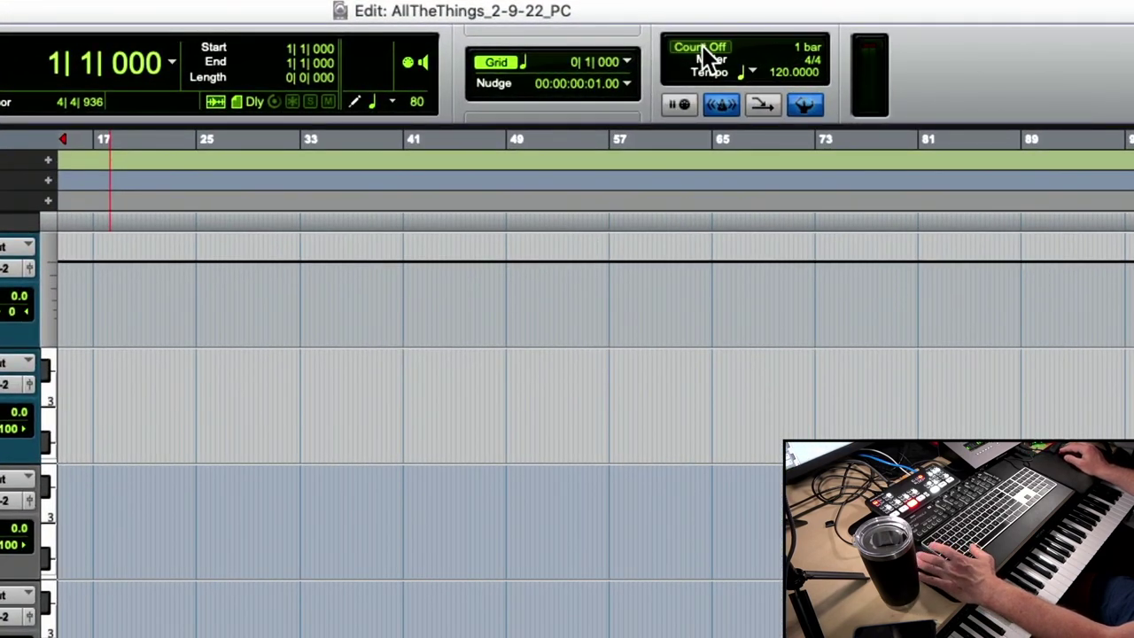
left_click(714, 49)
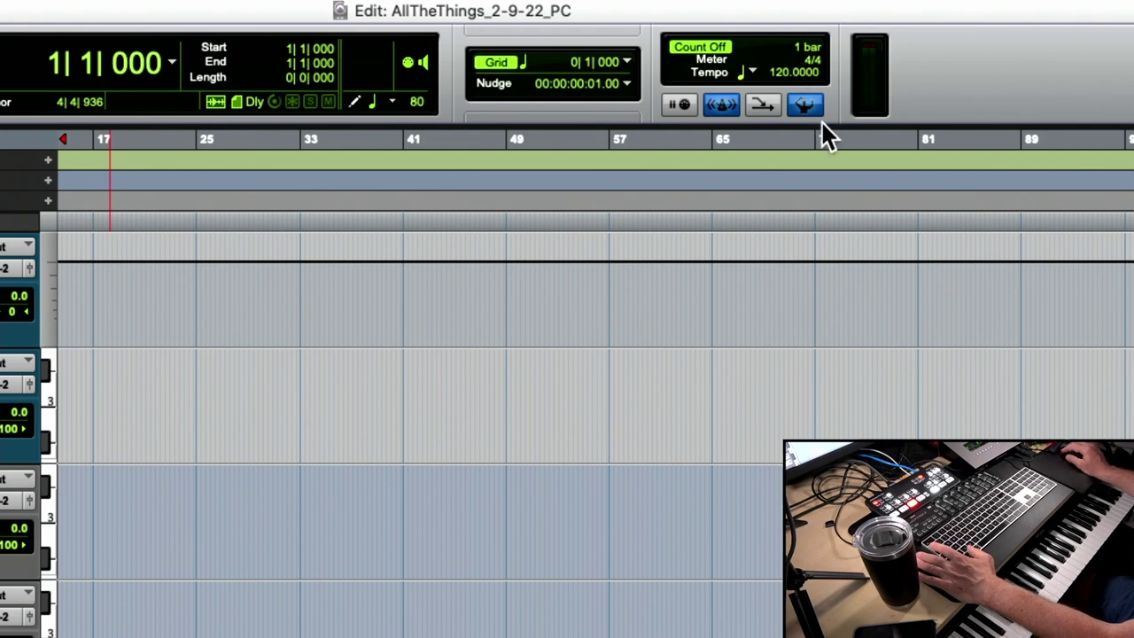
Step: Set the session tempo to 60 BPM
left_click(785, 72)
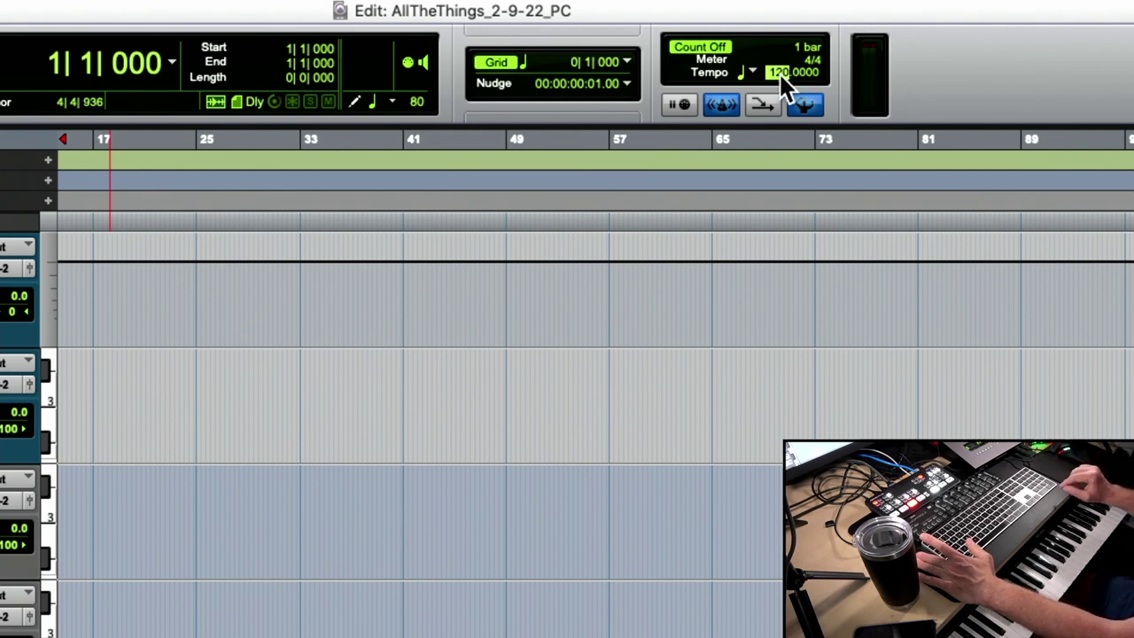
type("60")
key("Return")
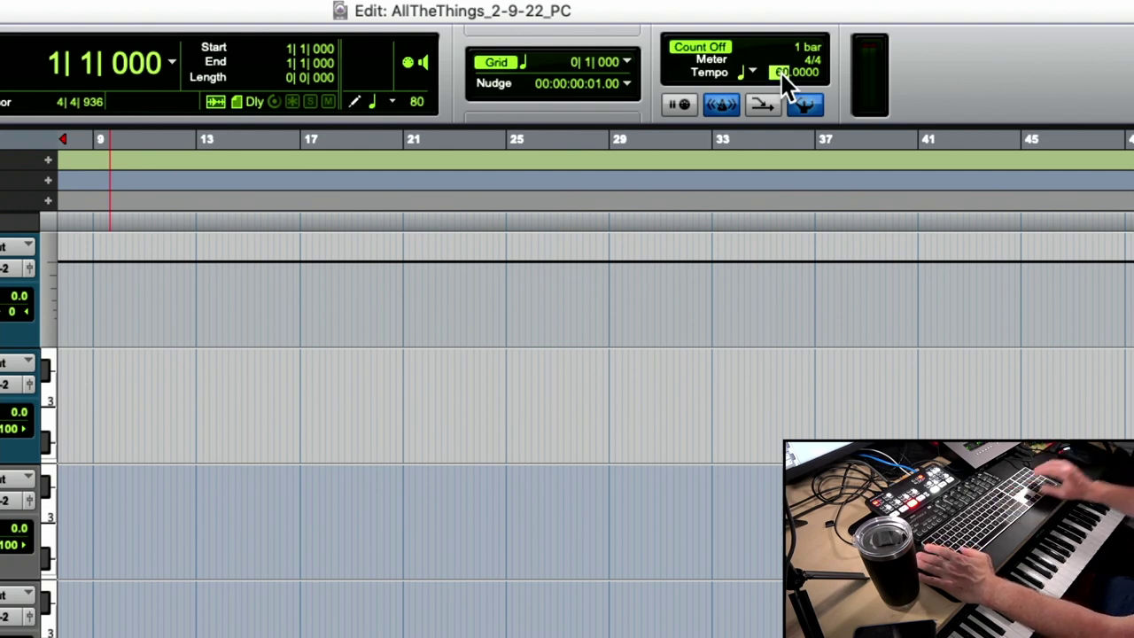
key("Return")
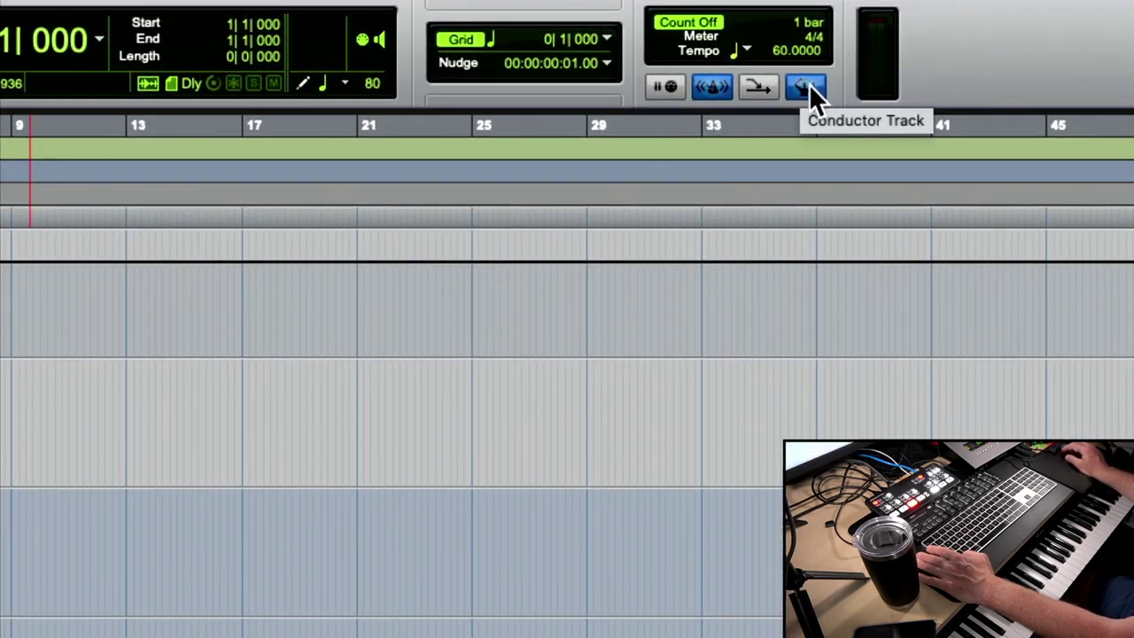
Step: Toggle the Conductor Track off and back on to compare the manual tempo with the tempo ruler
left_click(807, 87)
left_click(807, 88)
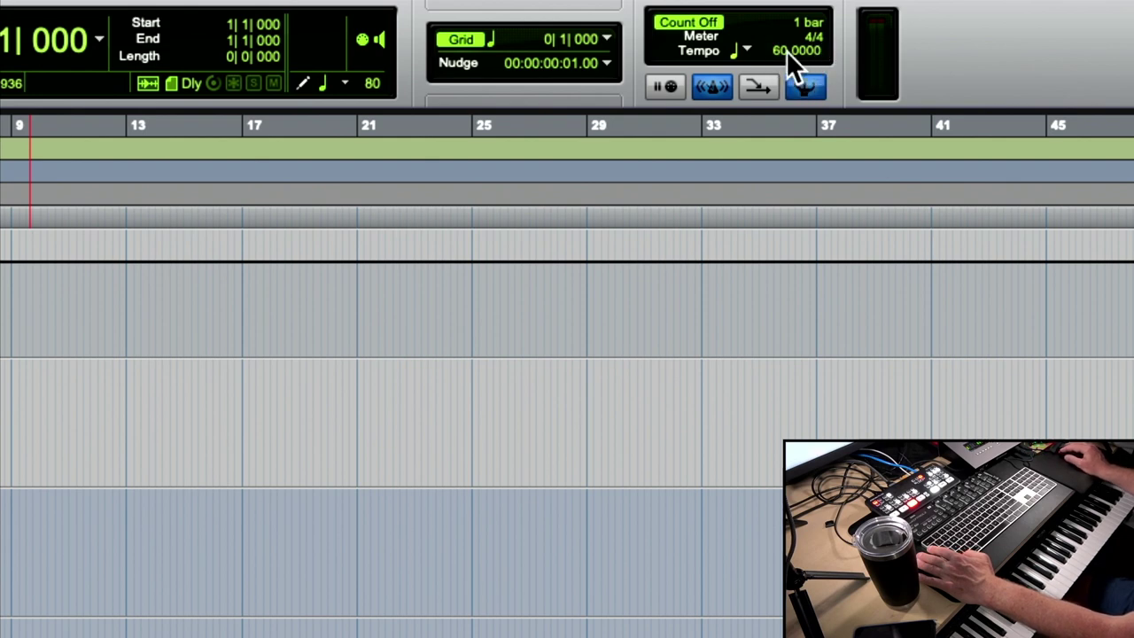
left_click(802, 86)
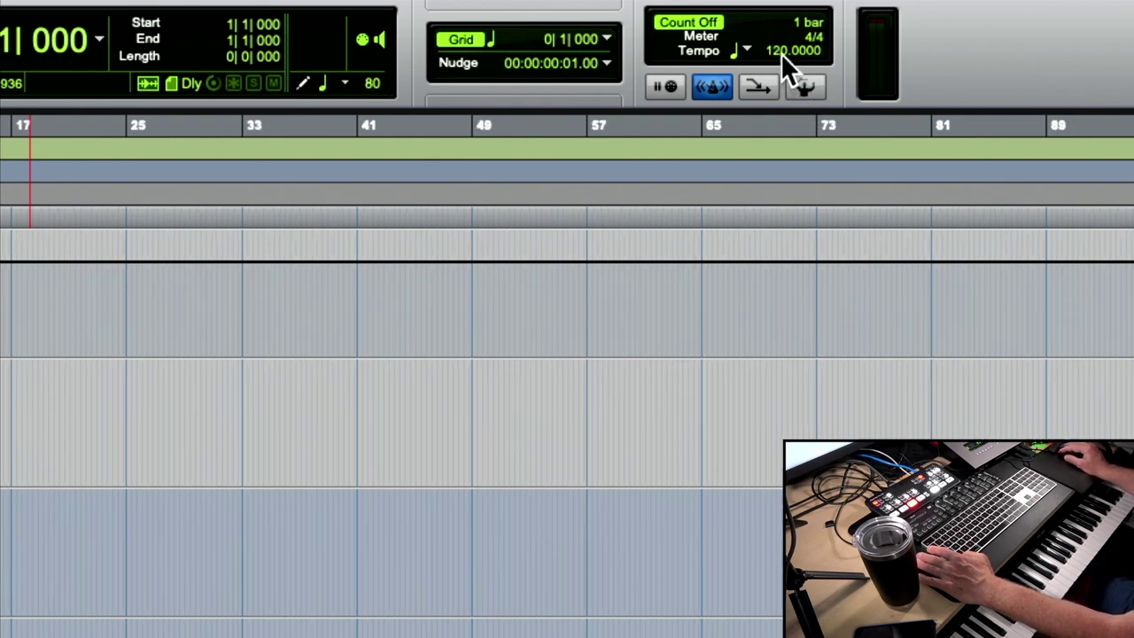
left_click(802, 87)
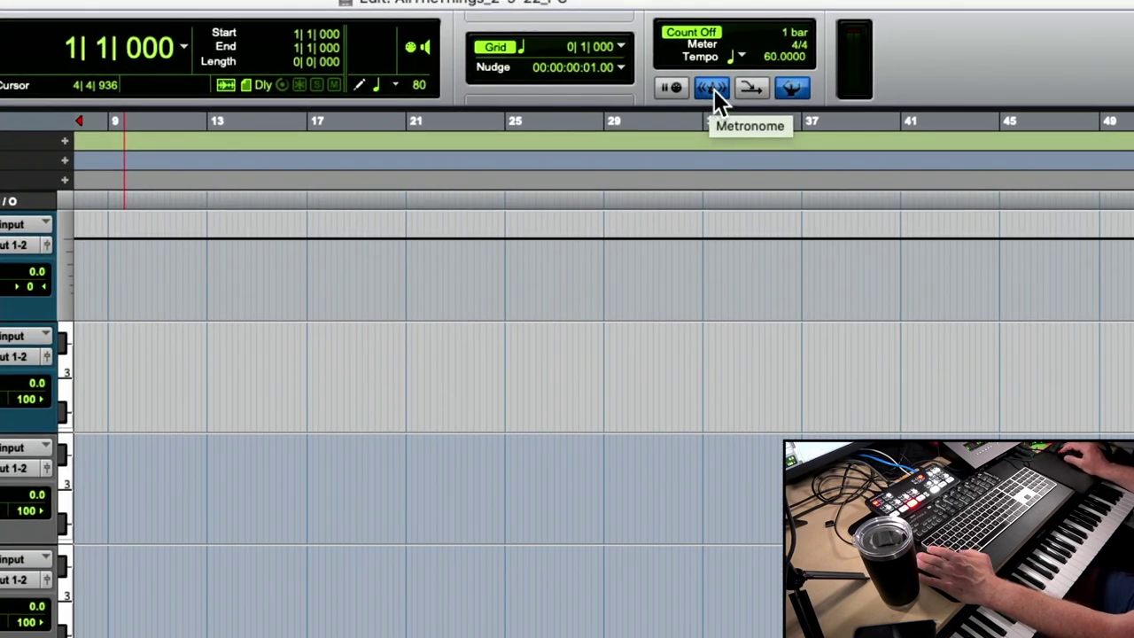
Step: Open the Click/Countoff options, lower the accented note to B-1, and set the click to Only during record
double_click(712, 90)
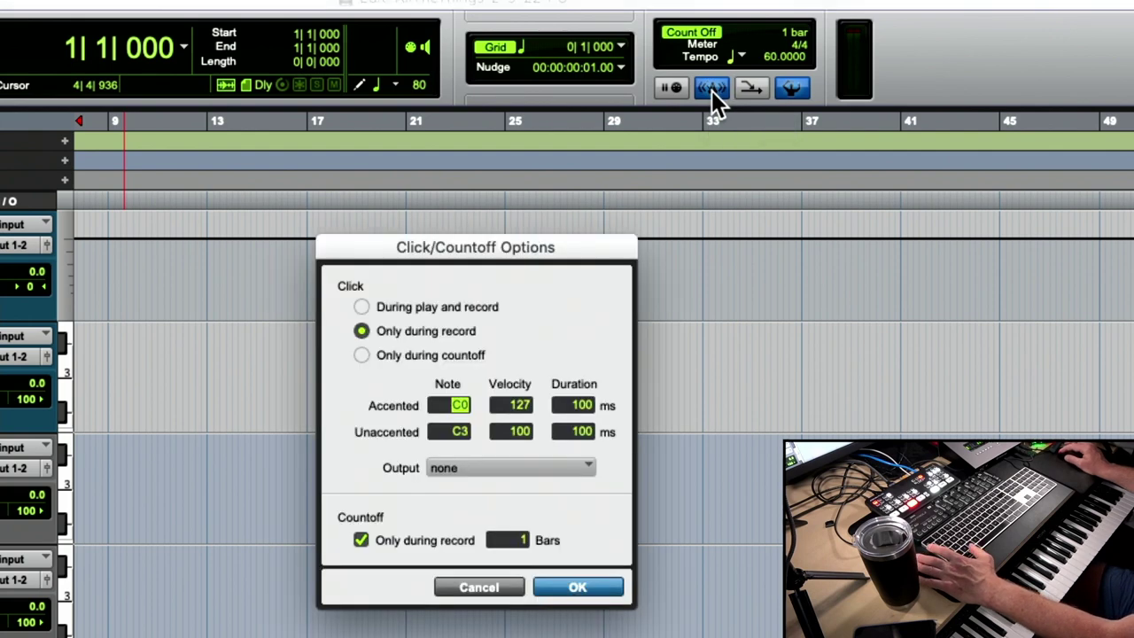
left_click_drag(547, 247, 598, 91)
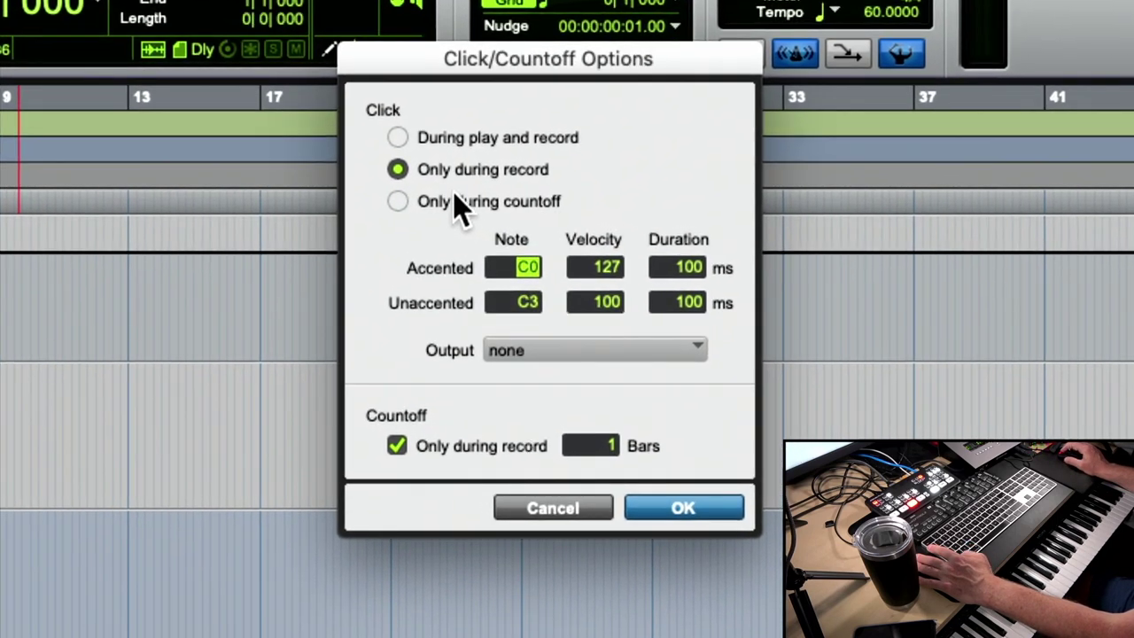
key("Down")
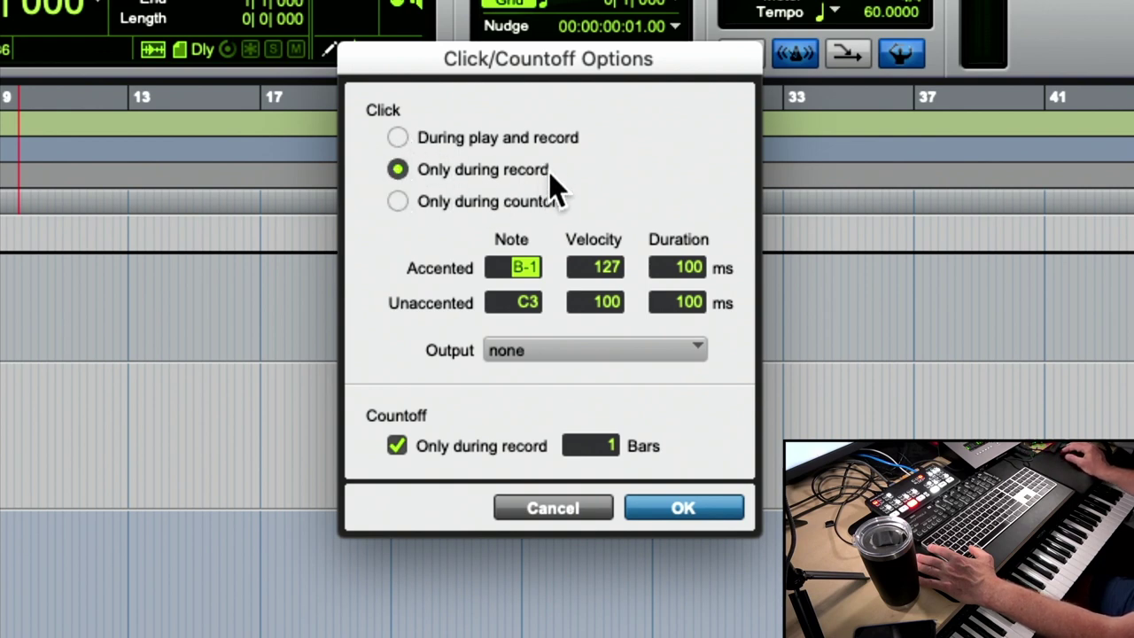
left_click(400, 139)
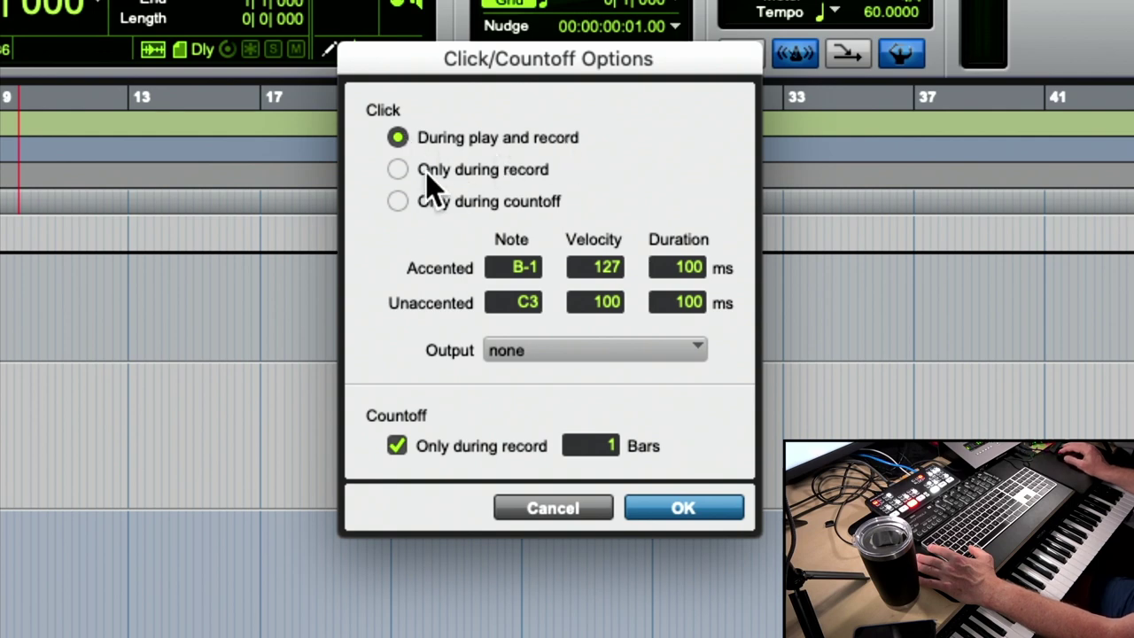
left_click(398, 170)
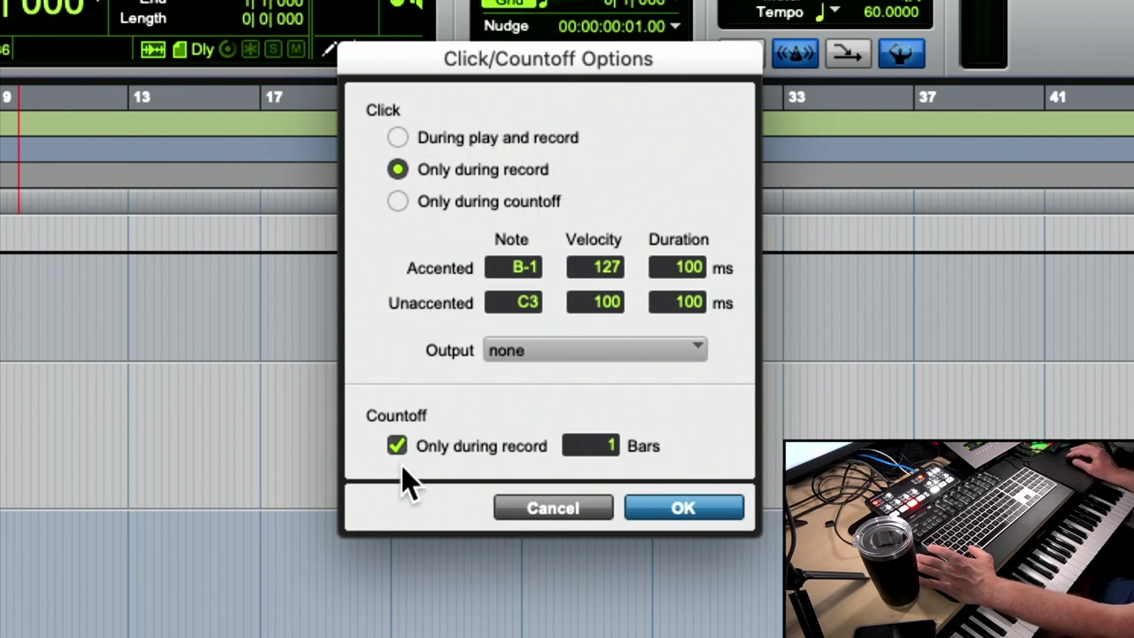
Step: Set the countoff to 2 bars and apply the click and countoff options
left_click(605, 443)
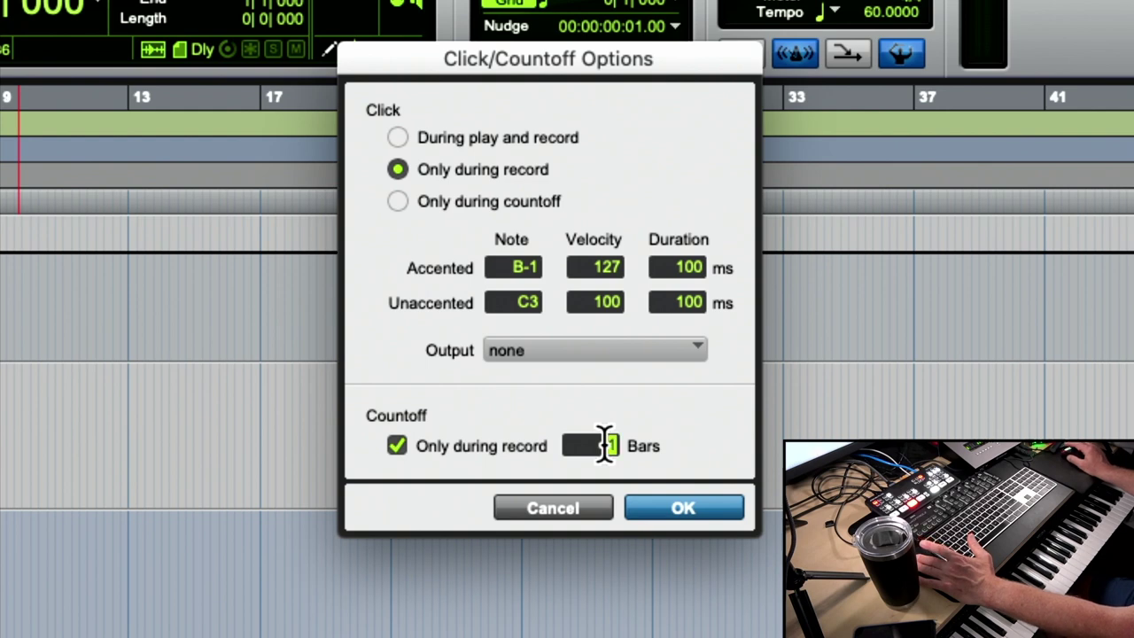
type("2")
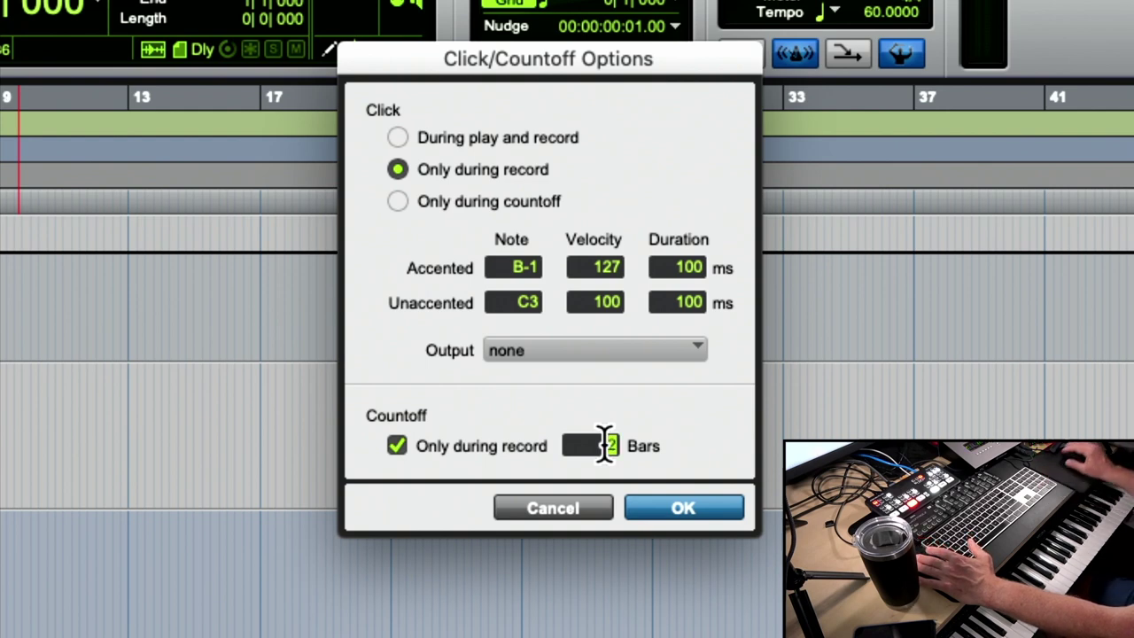
left_click(671, 438)
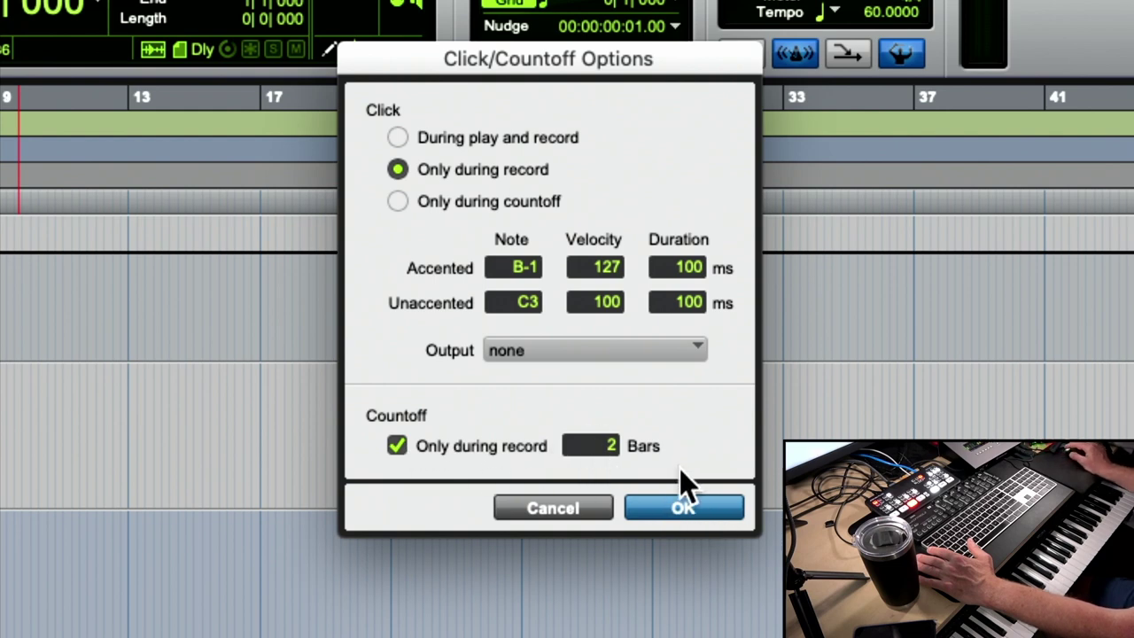
left_click(686, 505)
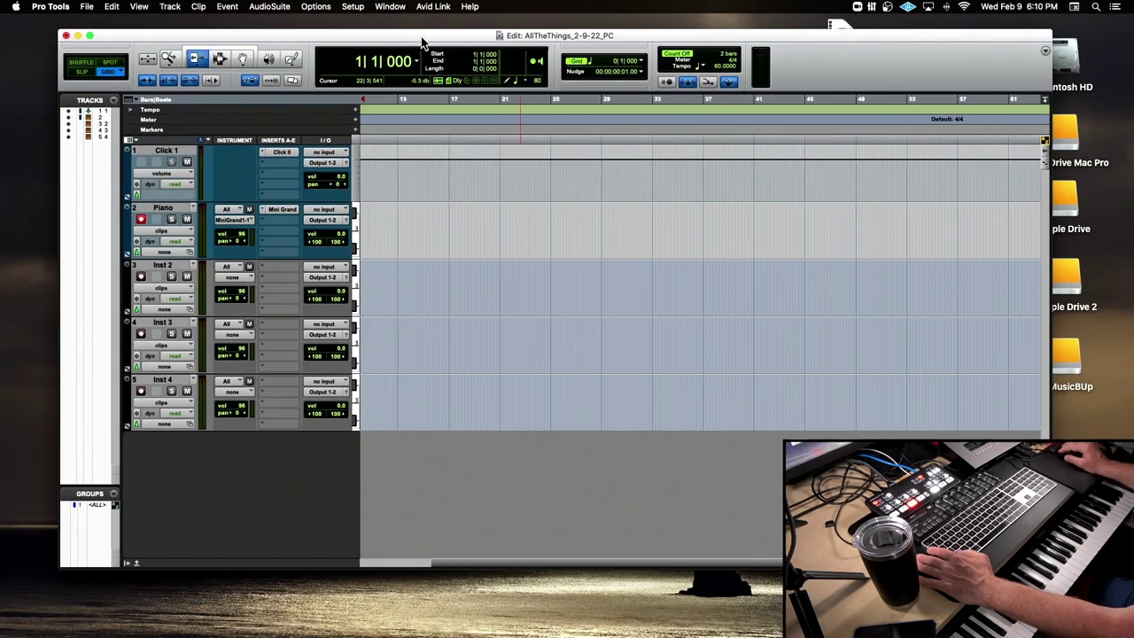
Step: Record about eight bars of MIDI piano chords on the Piano track from the start of the session
left_click_drag(422, 38, 389, 31)
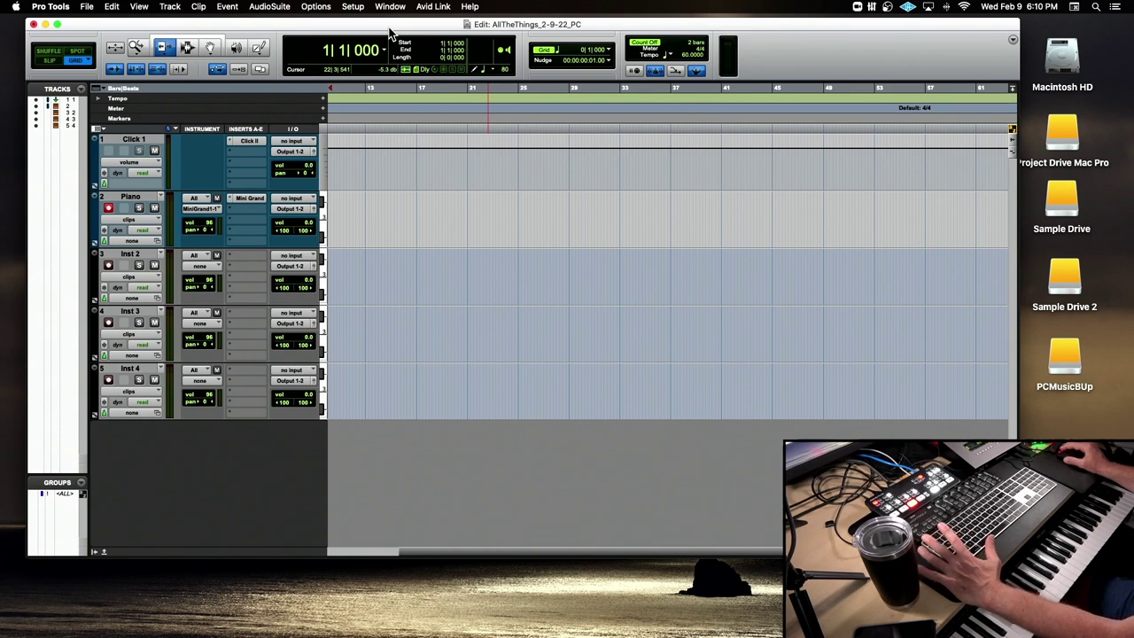
key("Return")
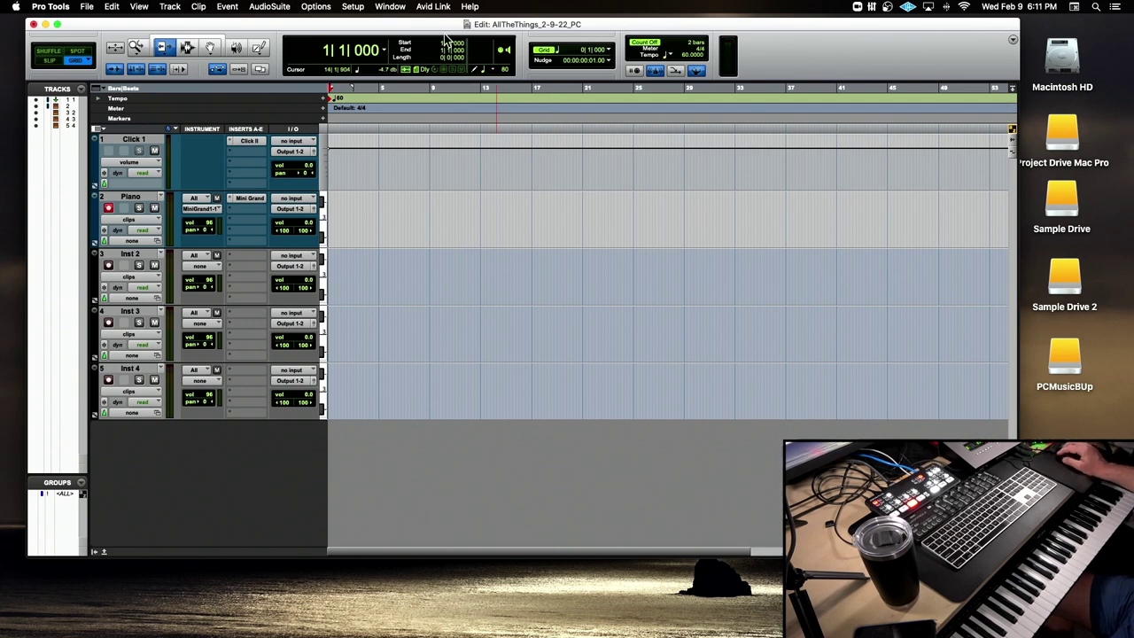
left_click_drag(445, 23, 460, 38)
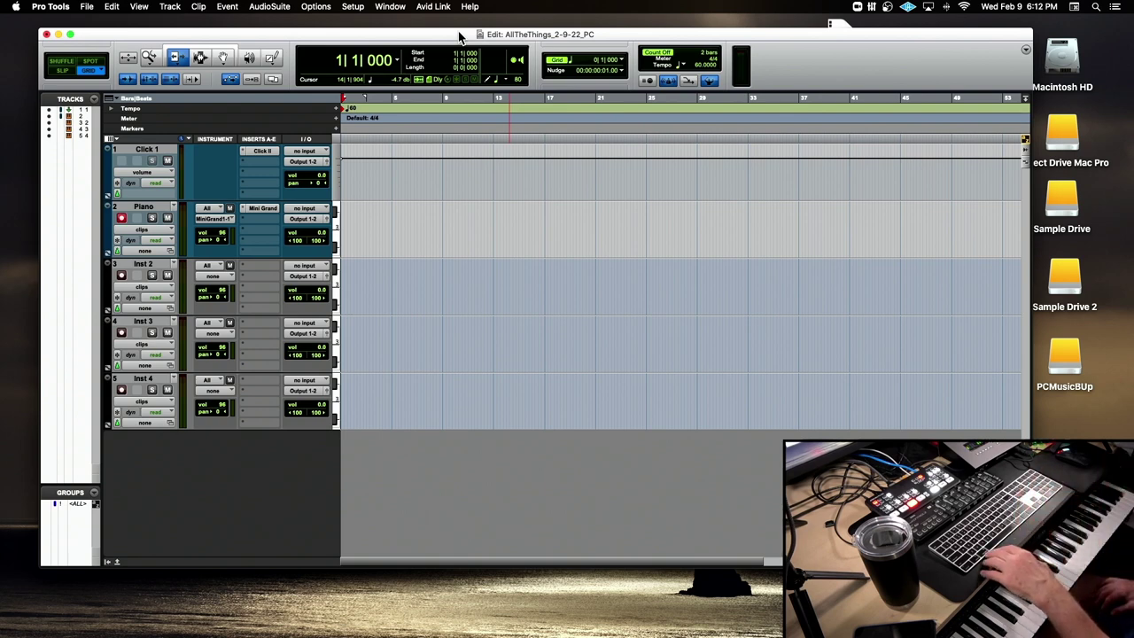
key("super+space")
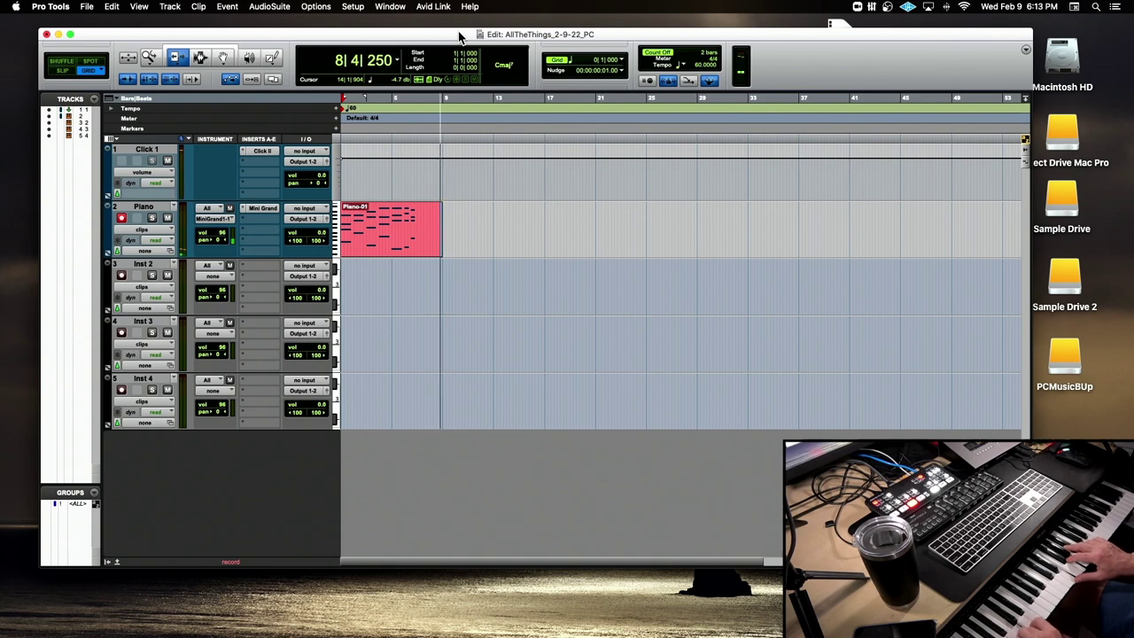
key("space")
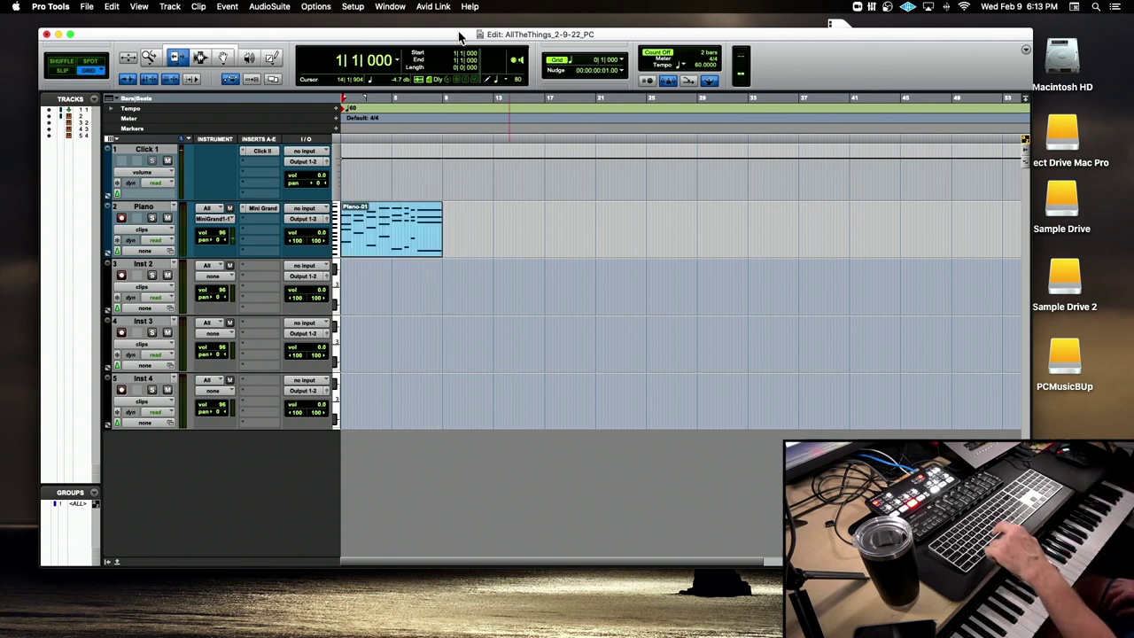
Step: Switch to the Selector and Trim tools, cycle through the Edit tools several times, and select the Grabber tool
key("super+bracketright")
key("super+bracketright")
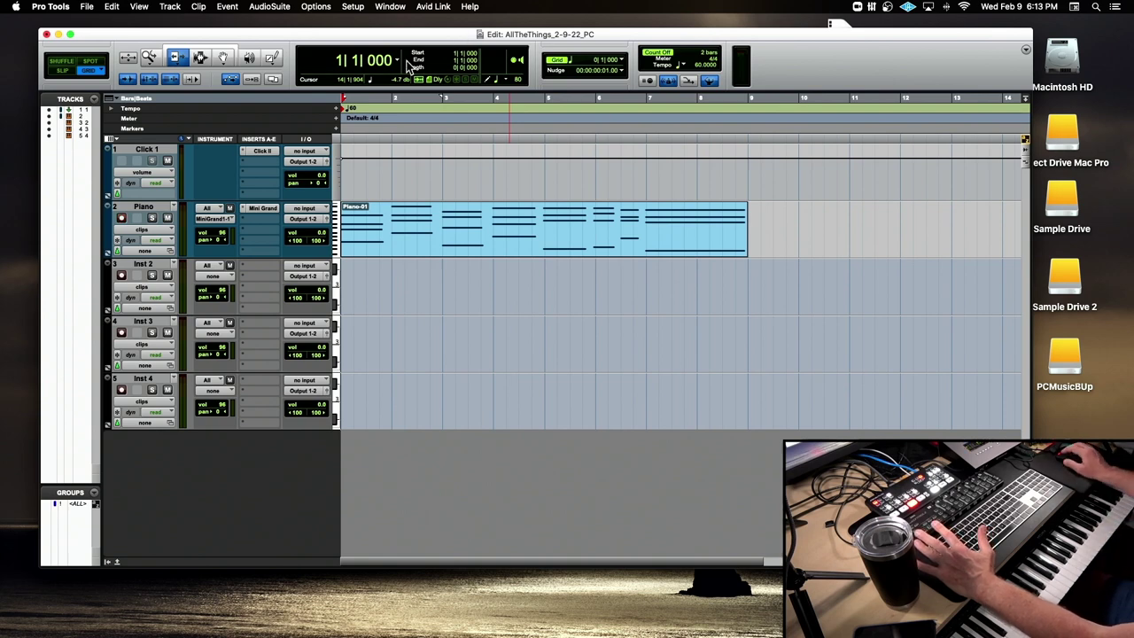
left_click_drag(223, 53, 224, 27)
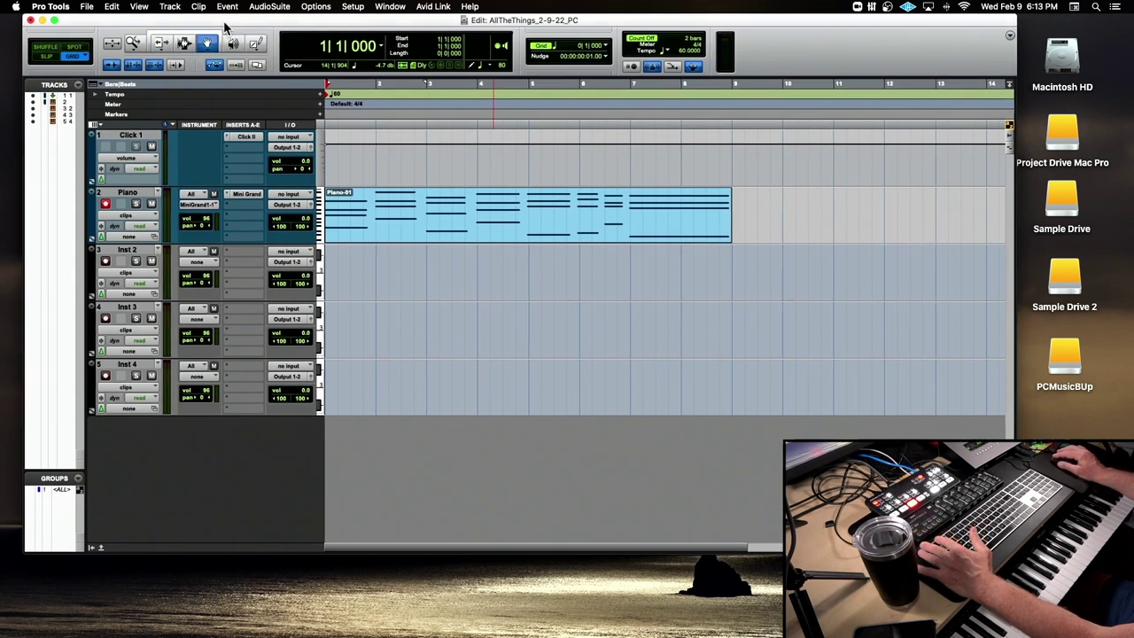
left_click(182, 44)
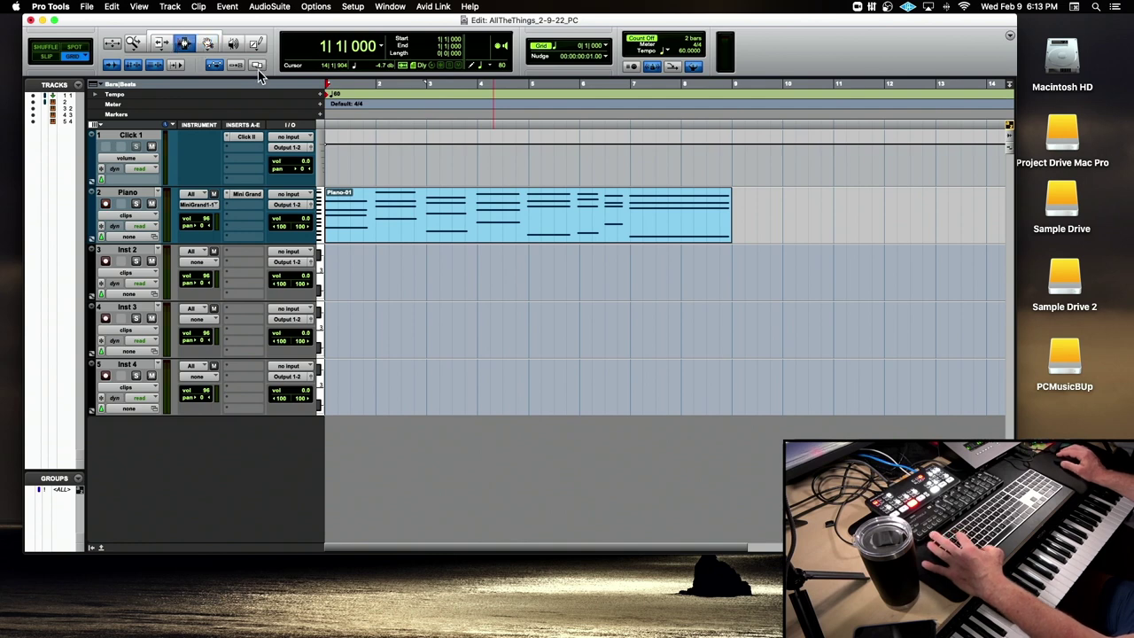
left_click(160, 43)
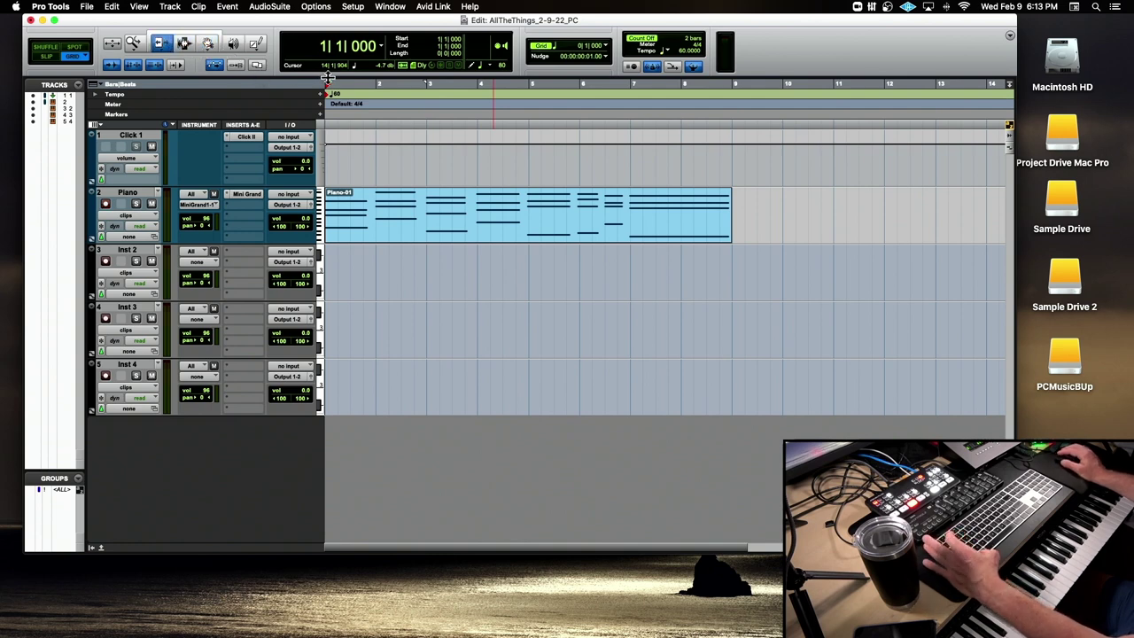
key("Escape")
key("Escape")
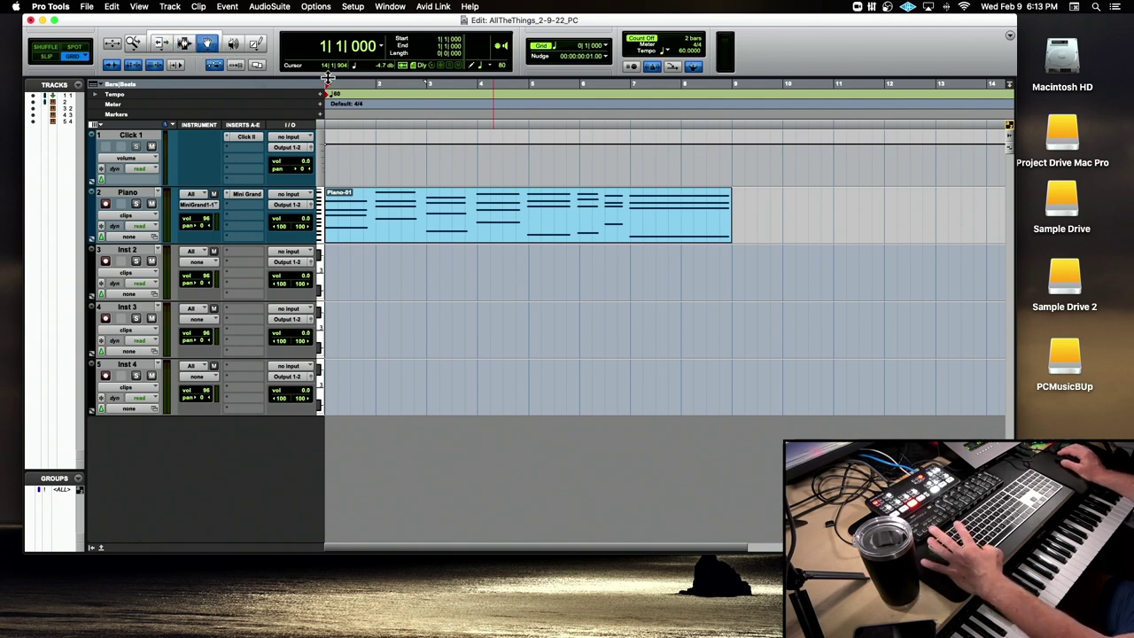
key("Escape")
key("Escape")
key("Escape")
key("Escape")
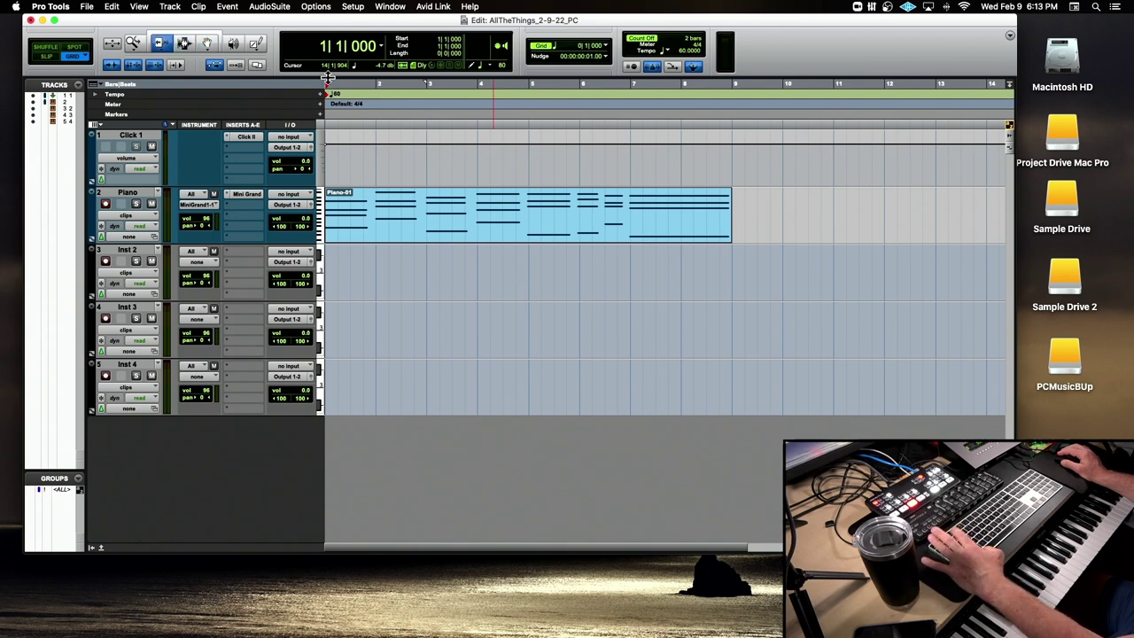
key("Escape")
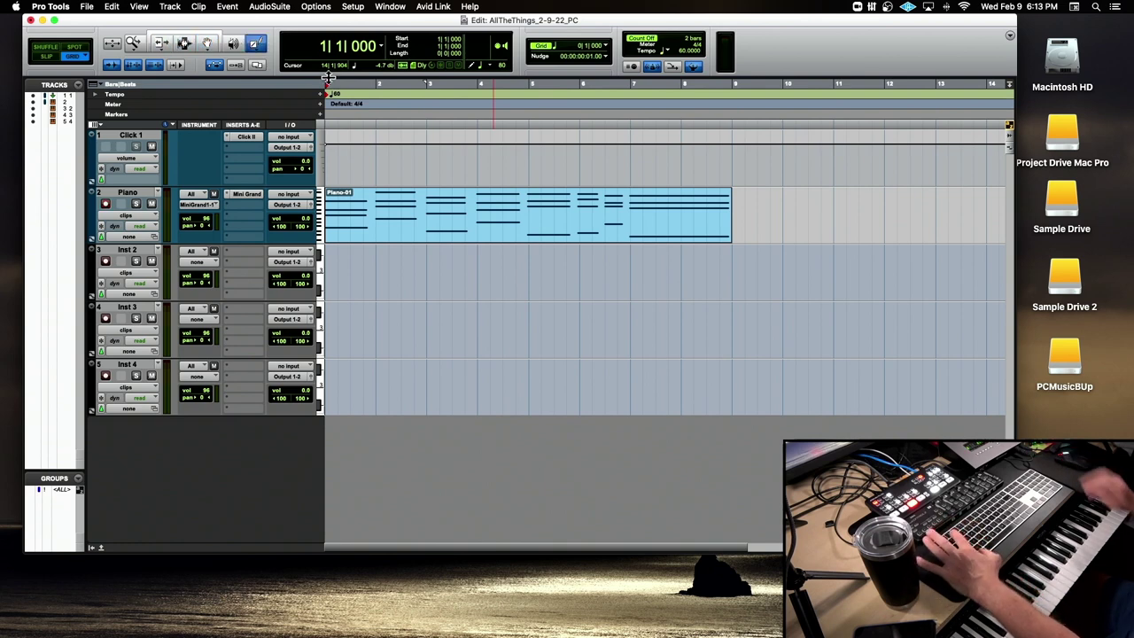
key("Escape")
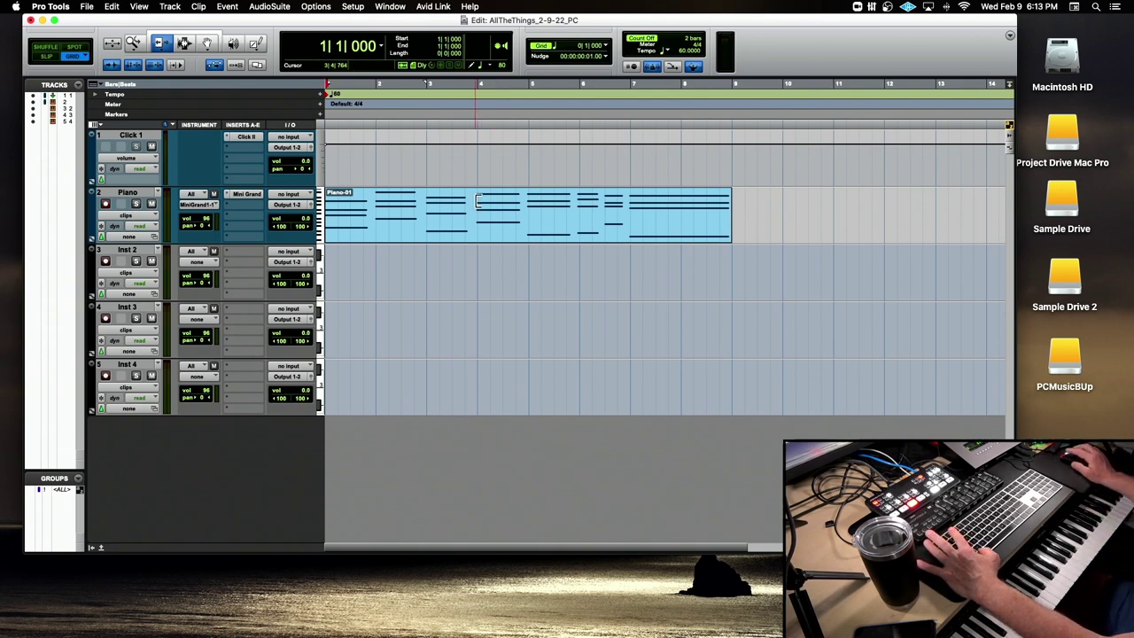
key("F8")
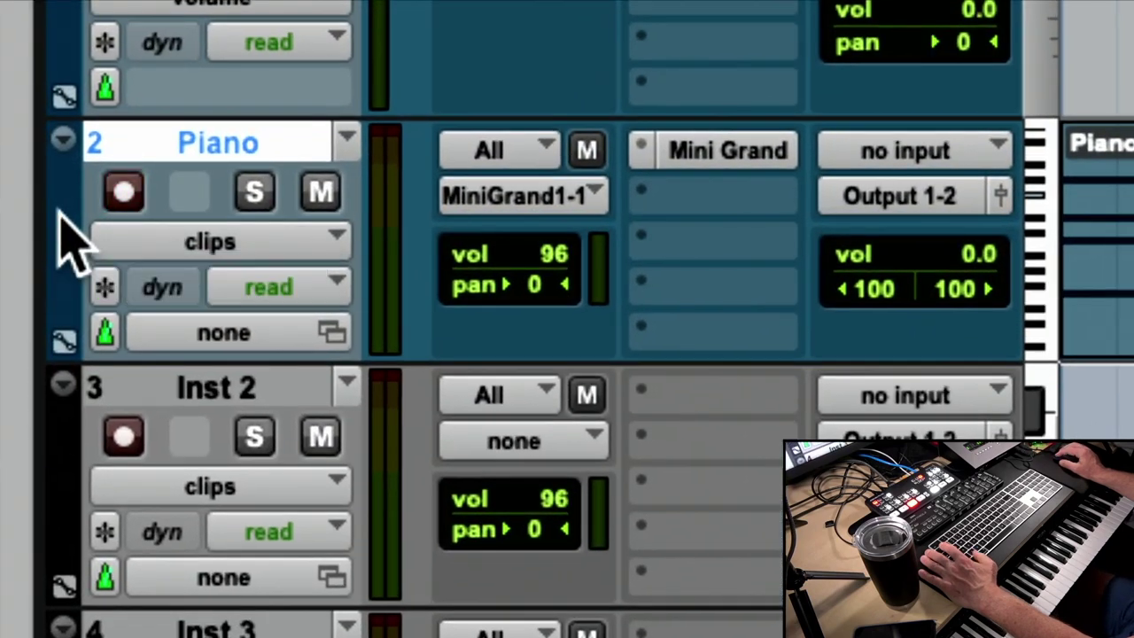
Step: Open the Color Palette for the Piano track, position it clear of the recorded clip, and color the track dark blue
double_click(60, 214)
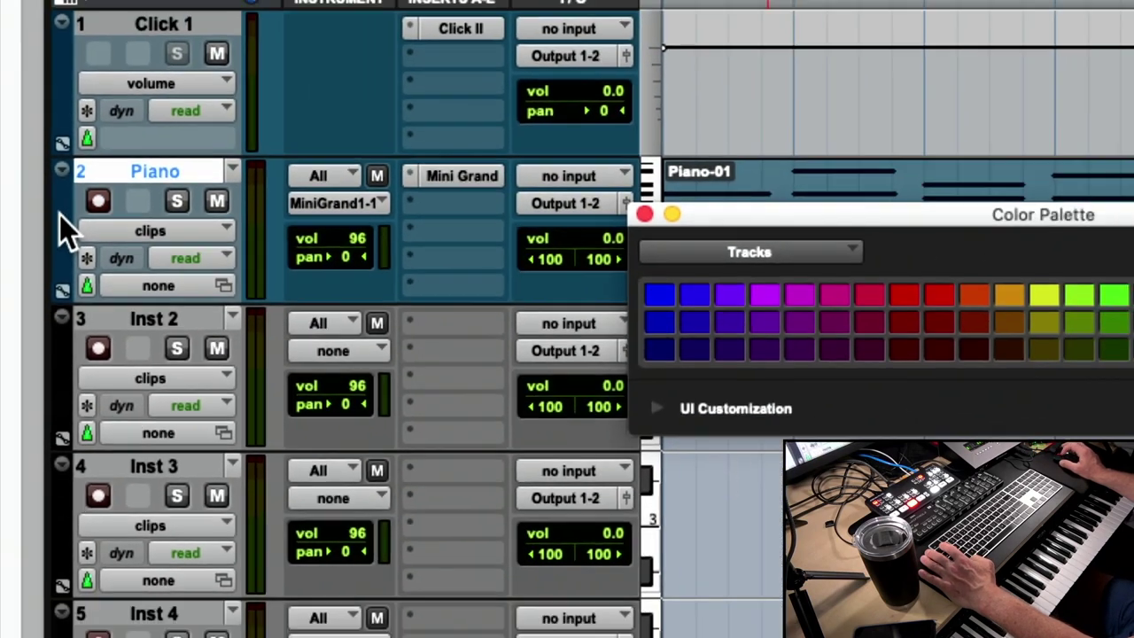
left_click_drag(936, 213, 815, 177)
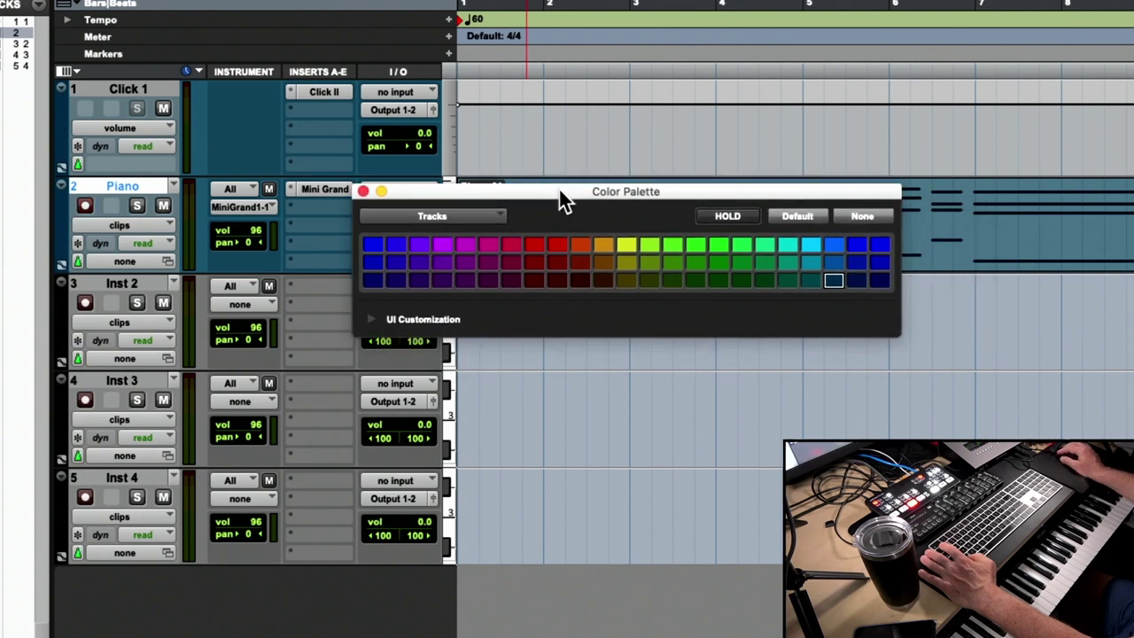
left_click_drag(559, 190, 400, 163)
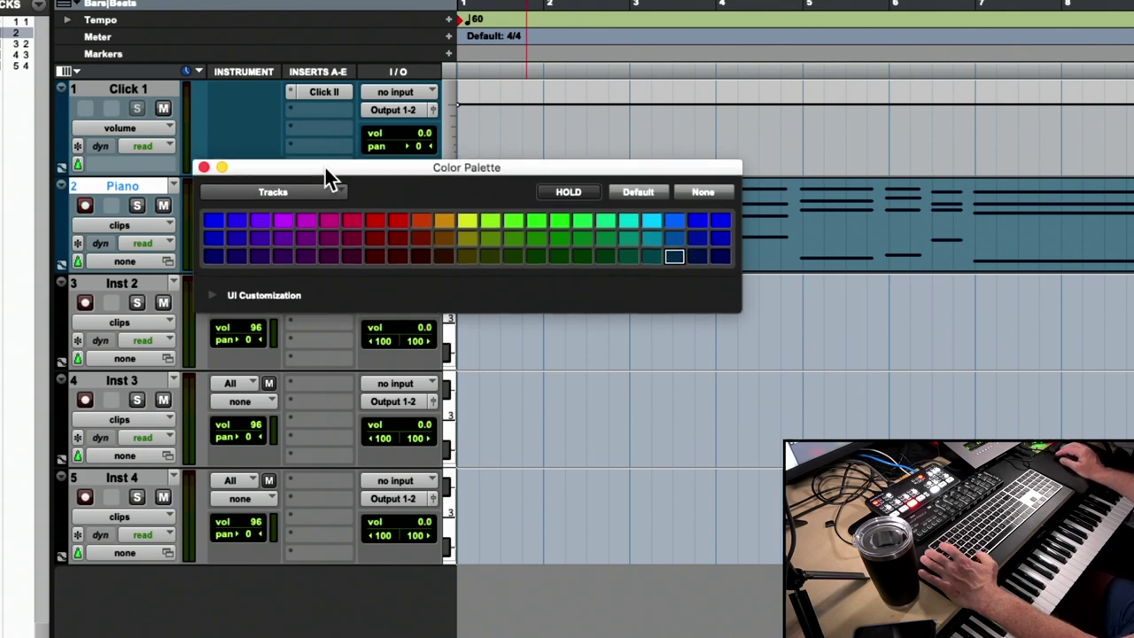
left_click_drag(325, 167, 457, 306)
left_click(345, 394)
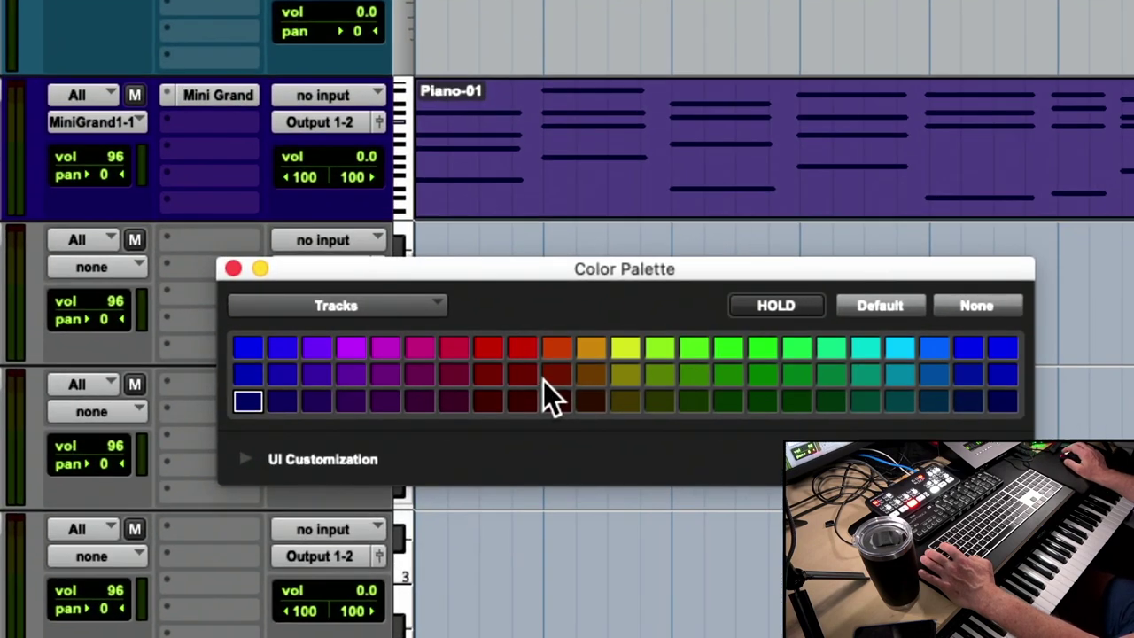
Step: Try bright yellow, green, olive, brown and purple swatches on the Piano track
left_click(625, 347)
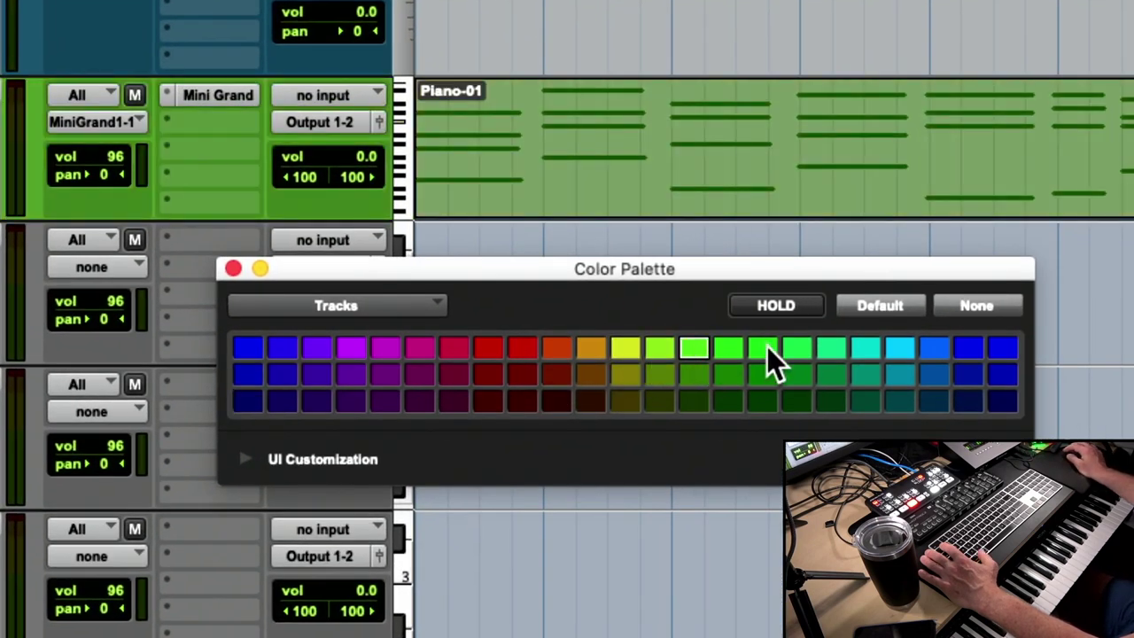
left_click(797, 375)
left_click(668, 375)
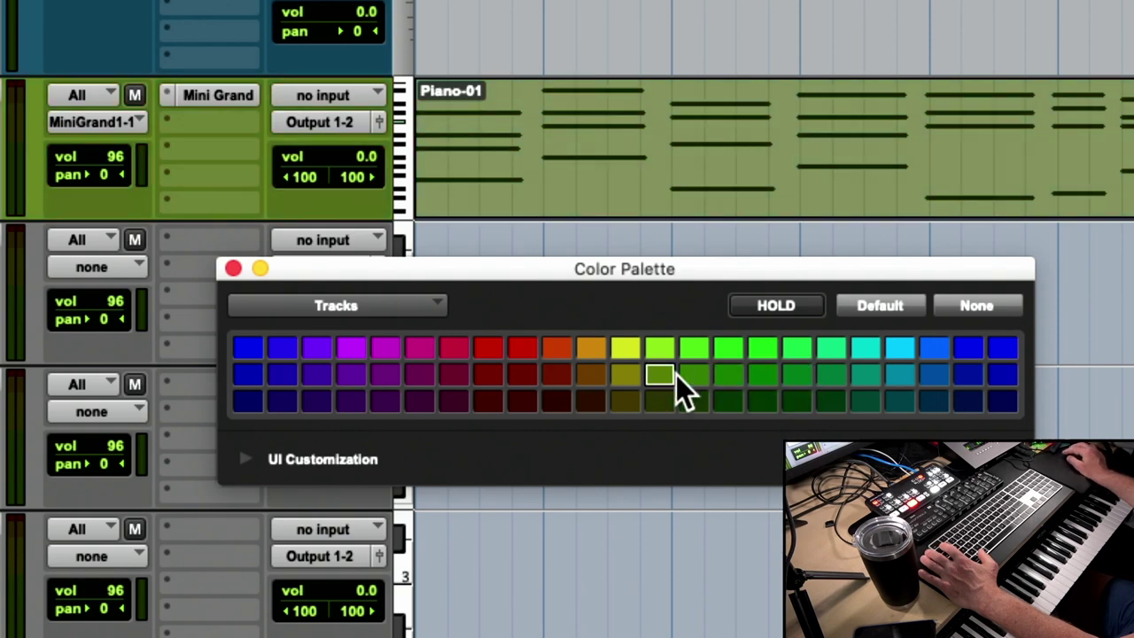
left_click(591, 373)
left_click(655, 348)
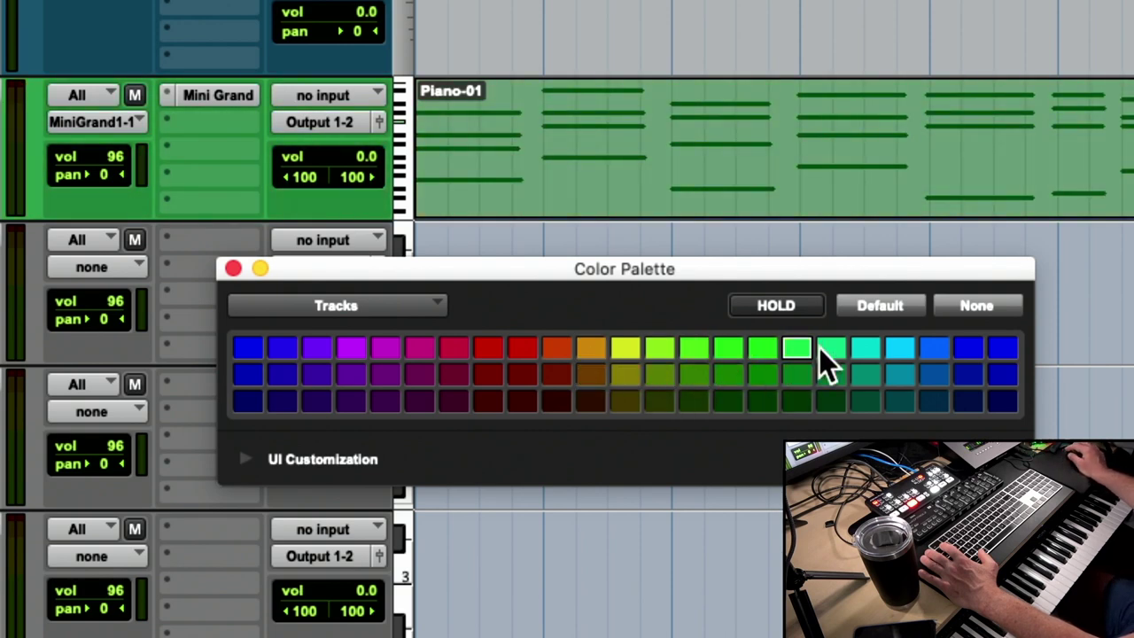
left_click(279, 400)
left_click(306, 382)
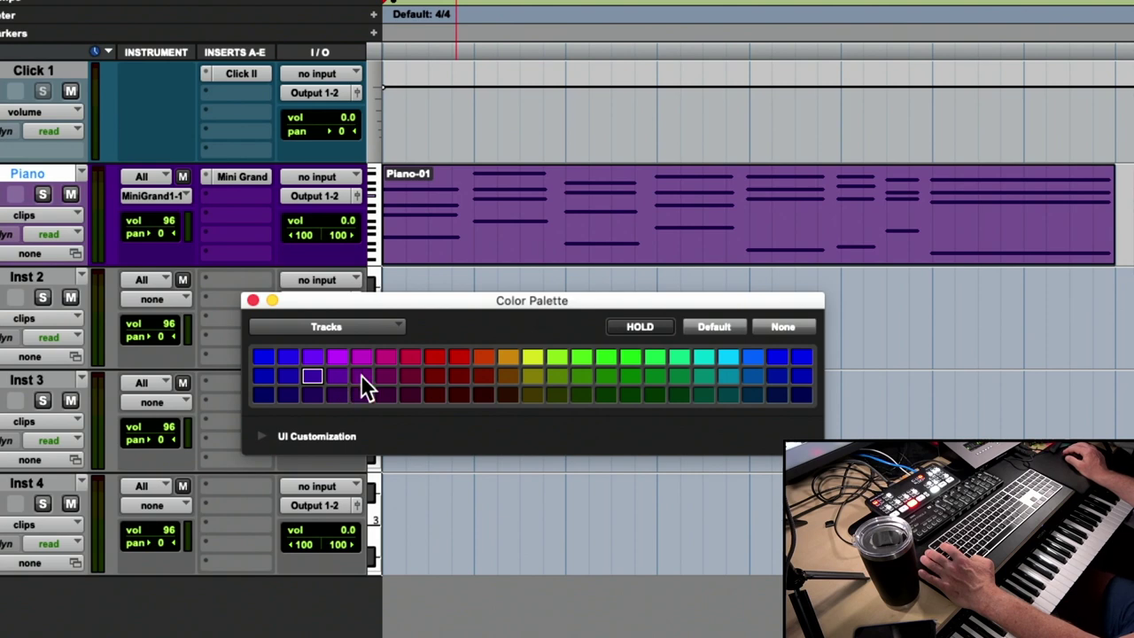
Step: Try dark purple, blue and cyan shades on the Piano track and settle on turquoise
left_click(361, 394)
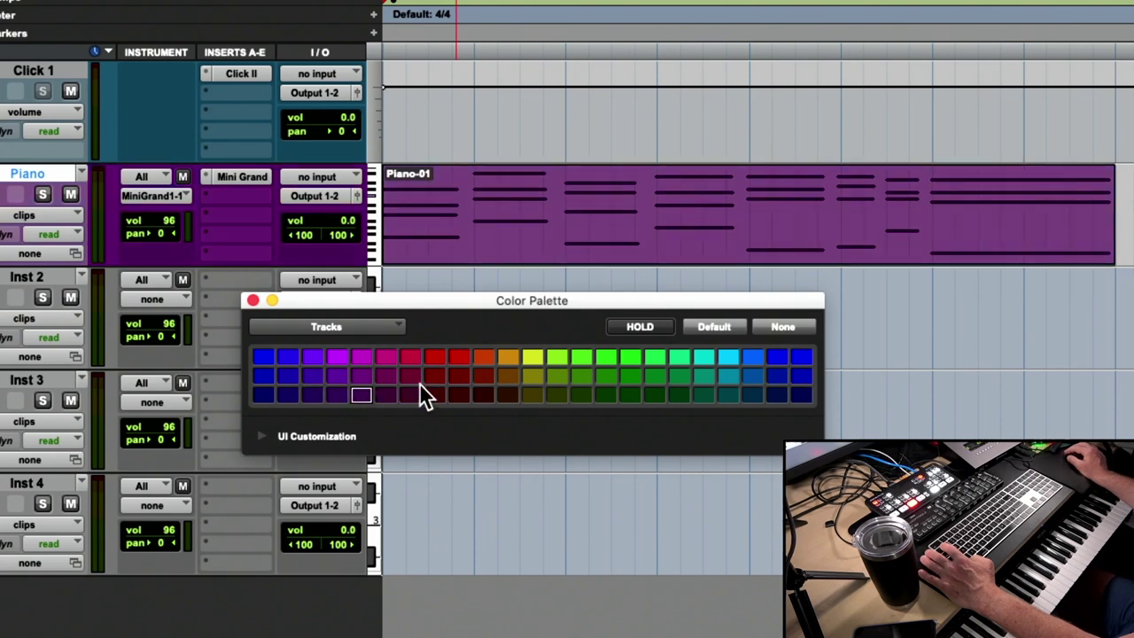
left_click(754, 394)
left_click(753, 375)
left_click(776, 376)
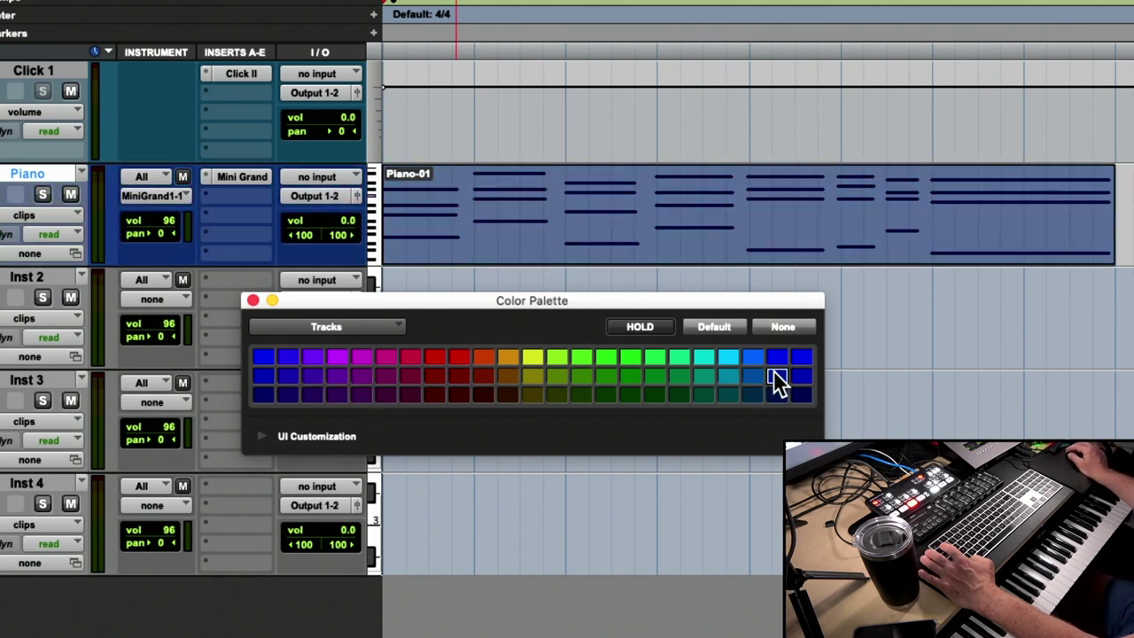
left_click(727, 357)
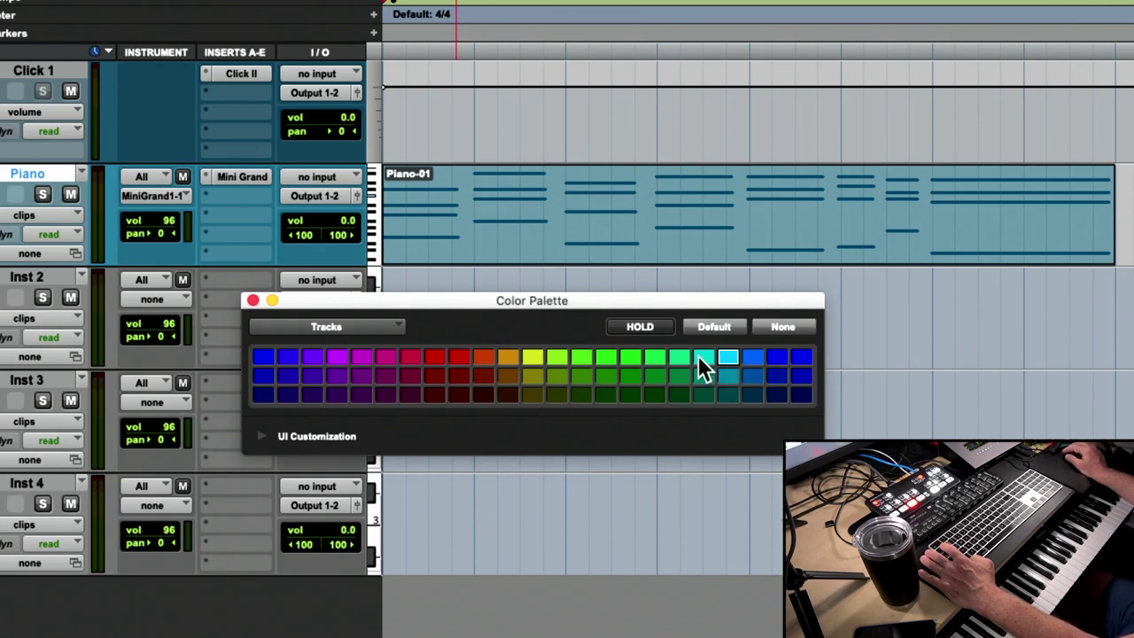
left_click(700, 359)
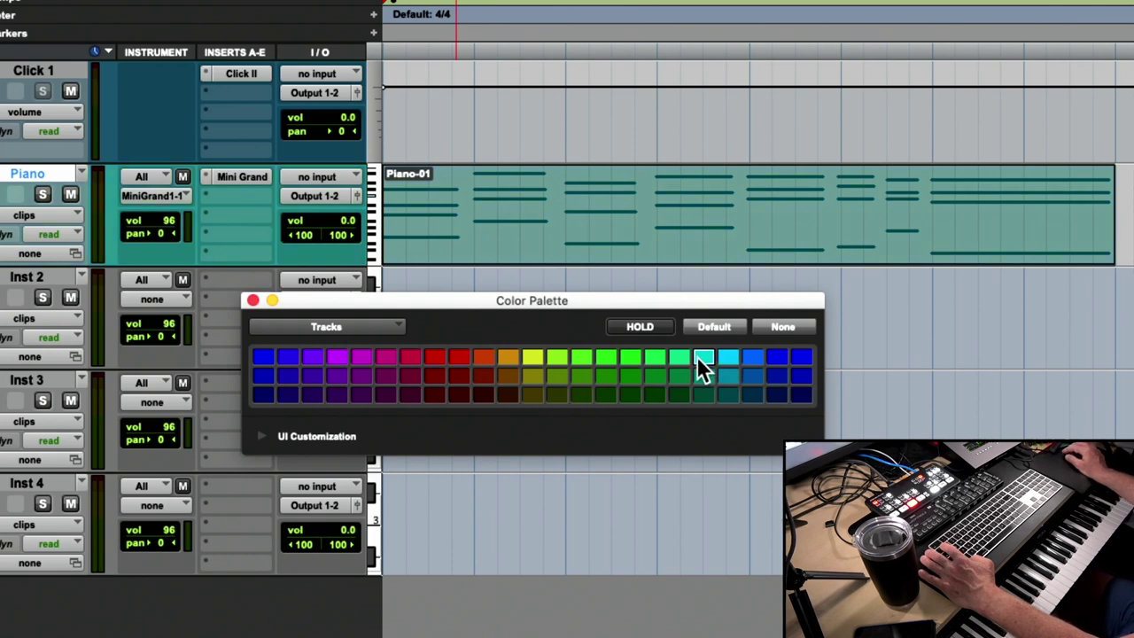
Step: Try bright green, yellow and orange swatches on the Piano track
left_click(605, 357)
left_click(529, 355)
left_click(512, 363)
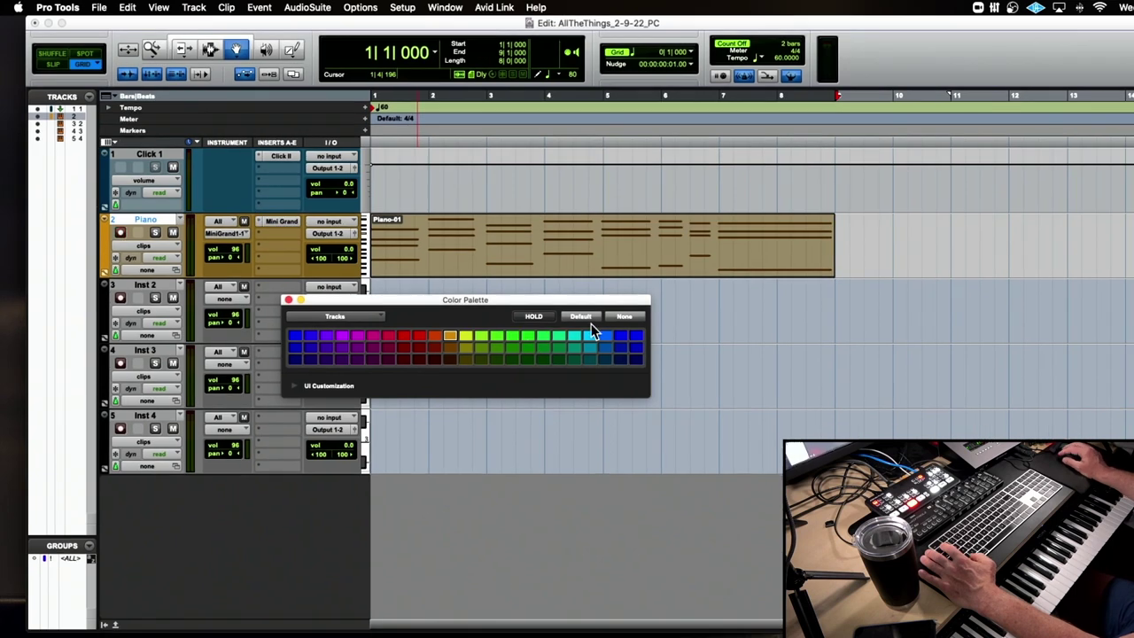
Step: Color the Piano track dark blue, move the Color Palette clear of the track controls, and close it
left_click(619, 351)
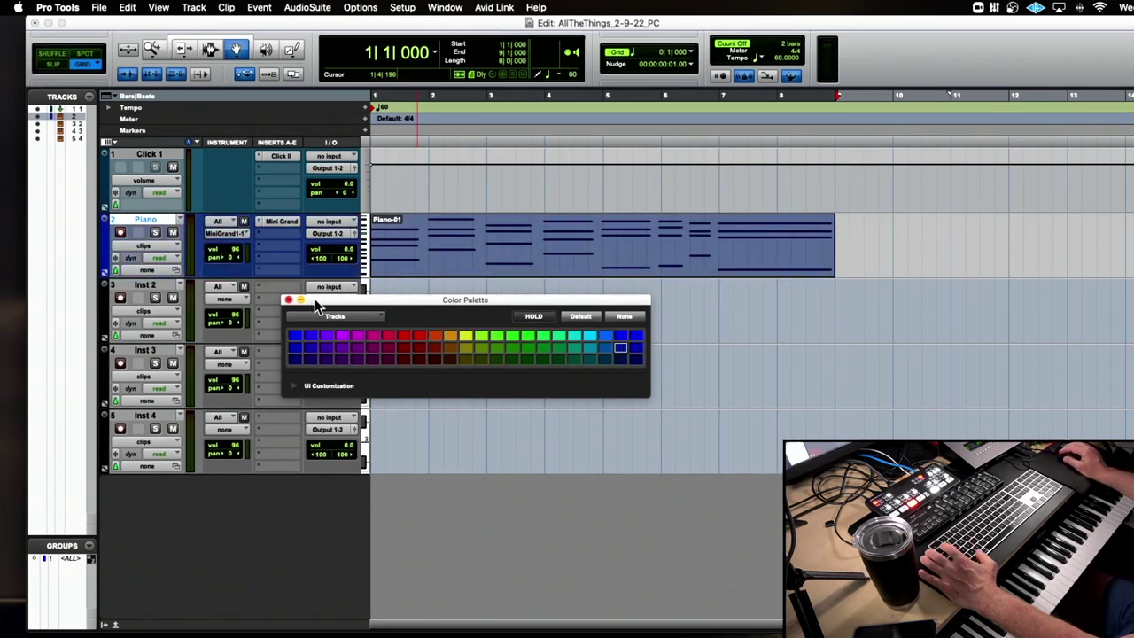
left_click_drag(315, 299, 592, 312)
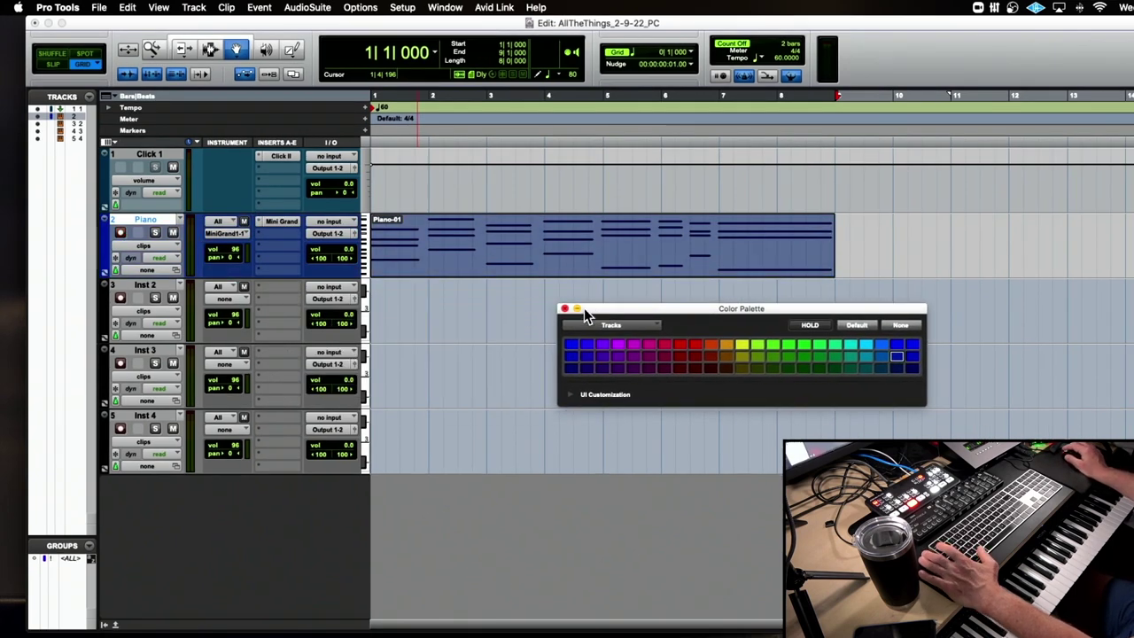
key("super+bracketright")
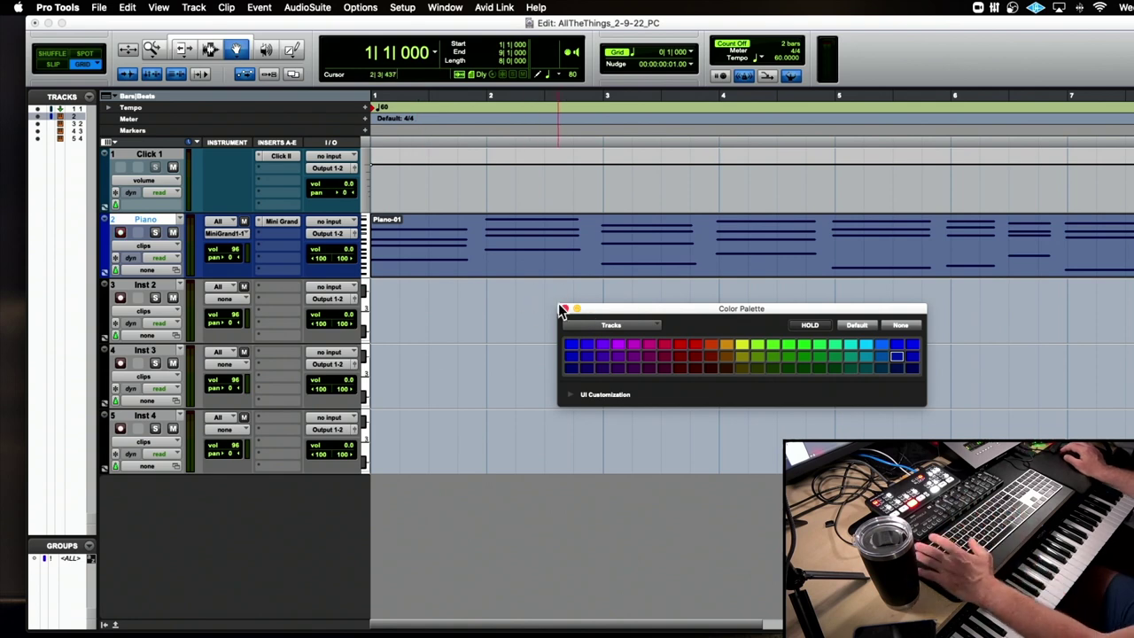
left_click(564, 308)
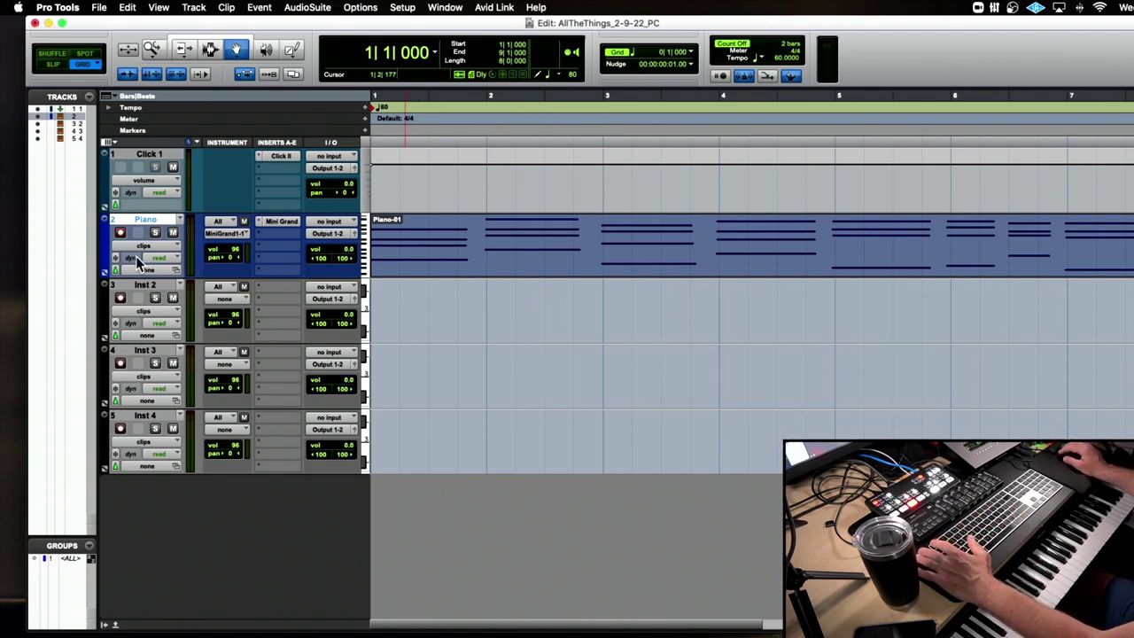
Step: Rename the Inst 2 track as Bass
left_click(121, 233)
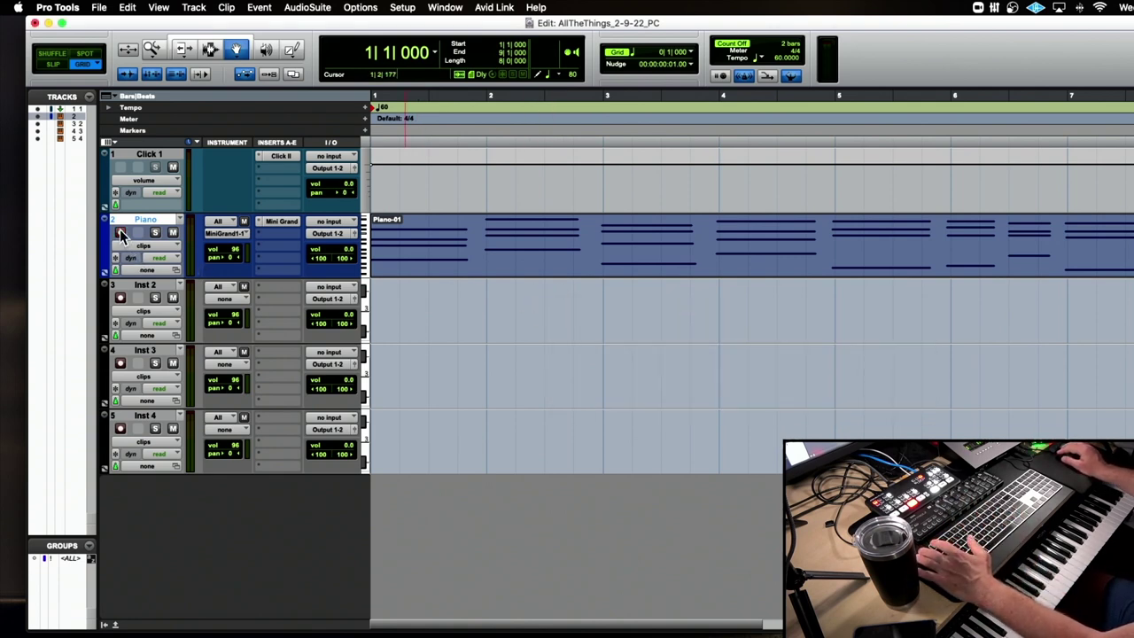
left_click(121, 233)
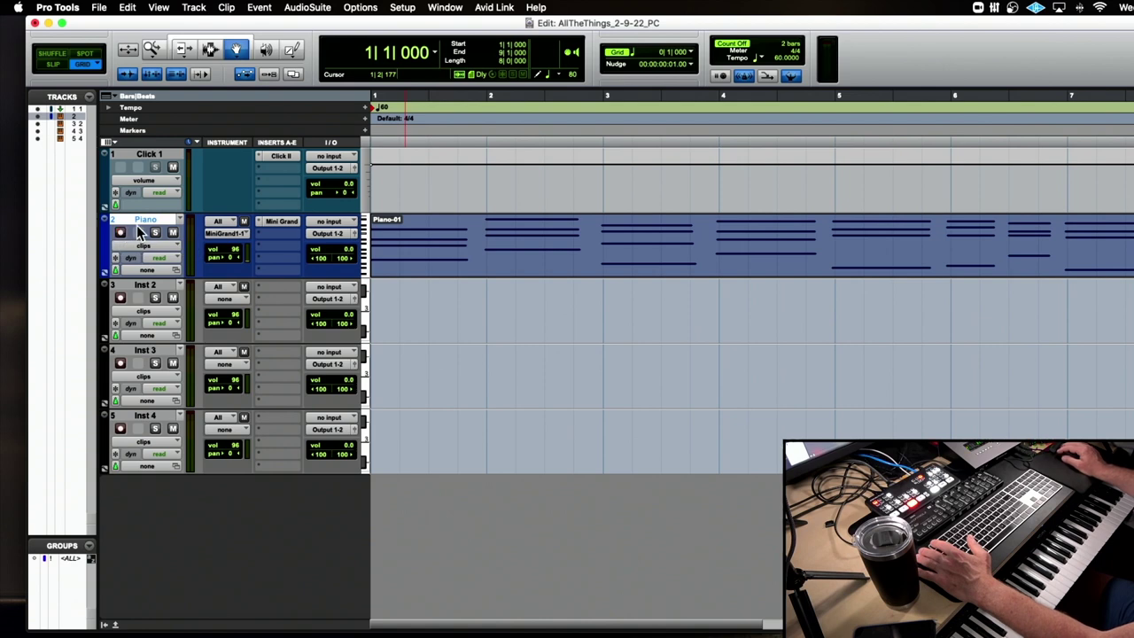
double_click(147, 287)
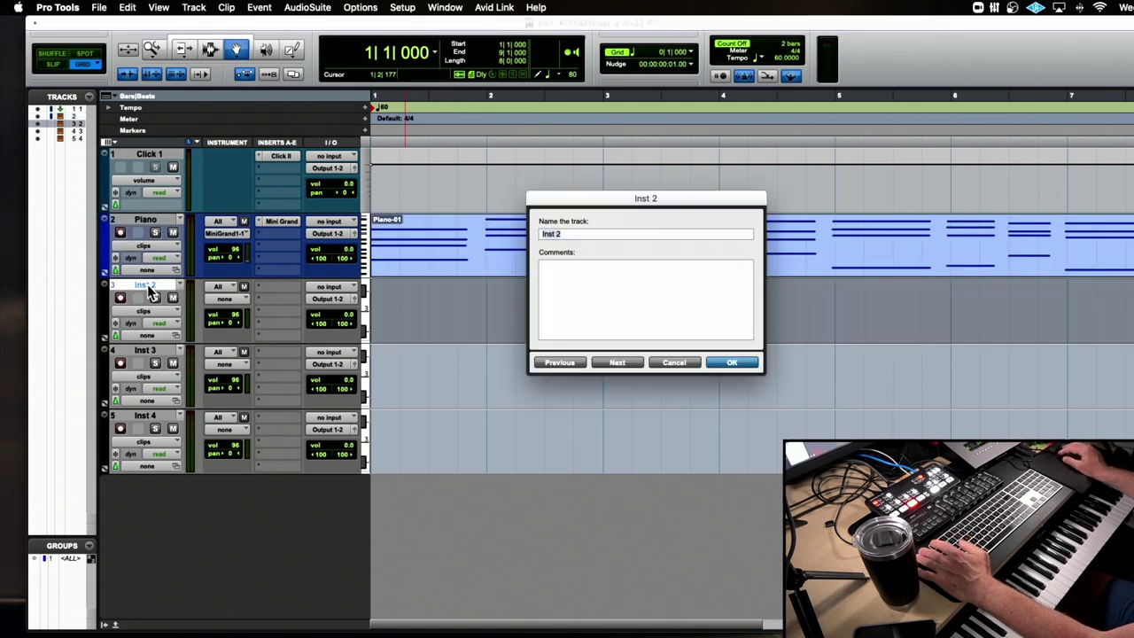
type("Bass")
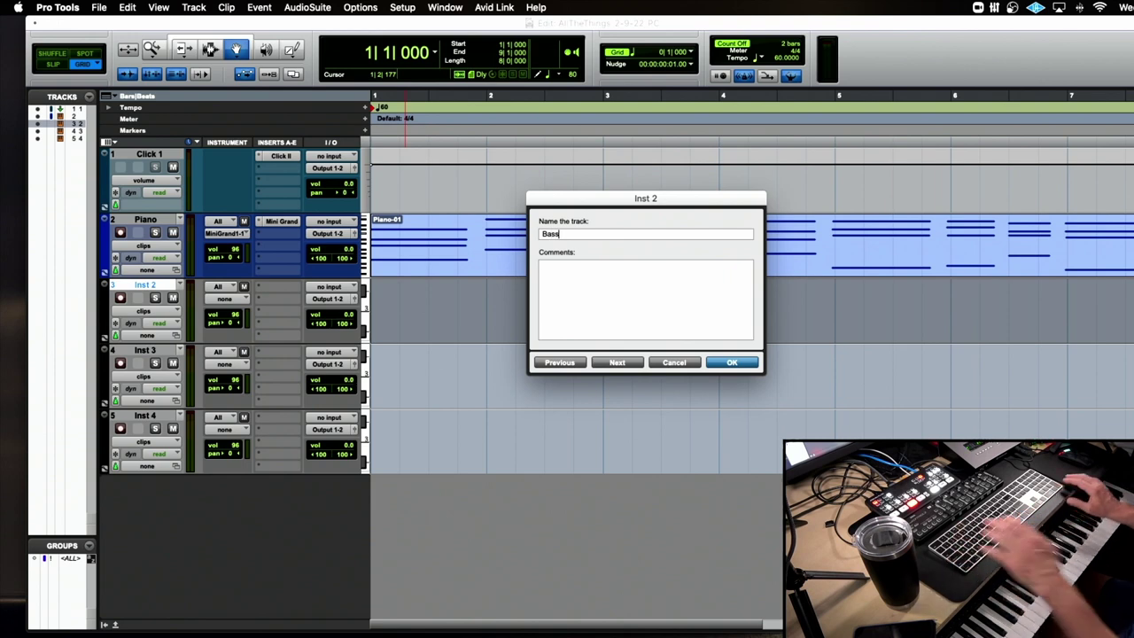
key("Return")
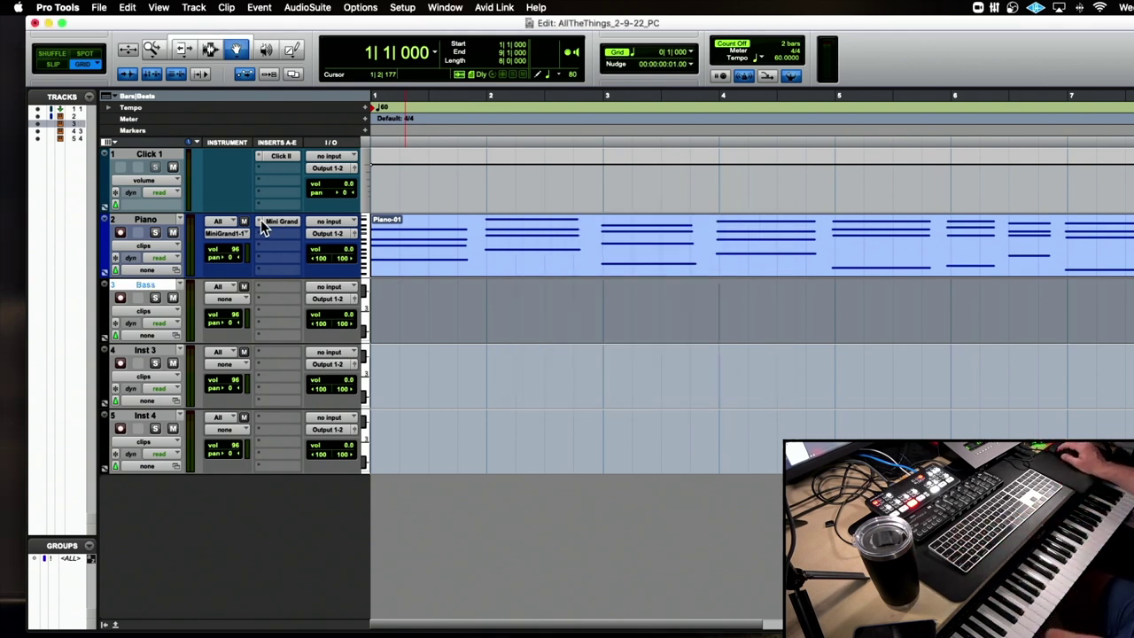
Step: Insert the AIR Music Technology Xpand!2 (stereo) multichannel instrument on the Bass track and reposition its window
left_click(276, 286)
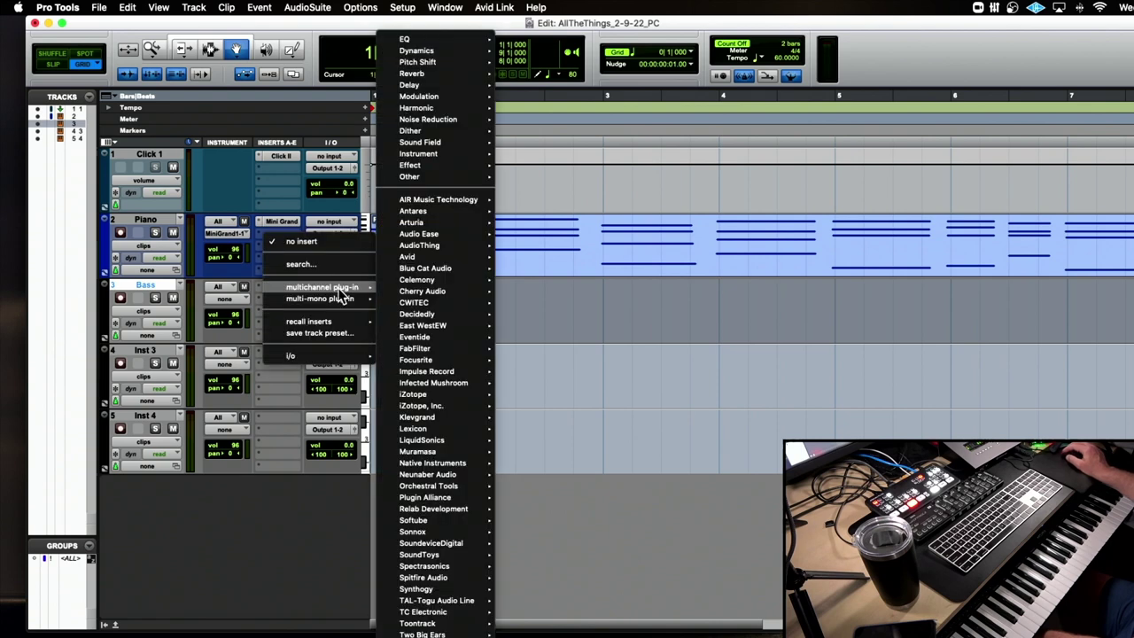
mouse_move(368, 286)
mouse_move(453, 200)
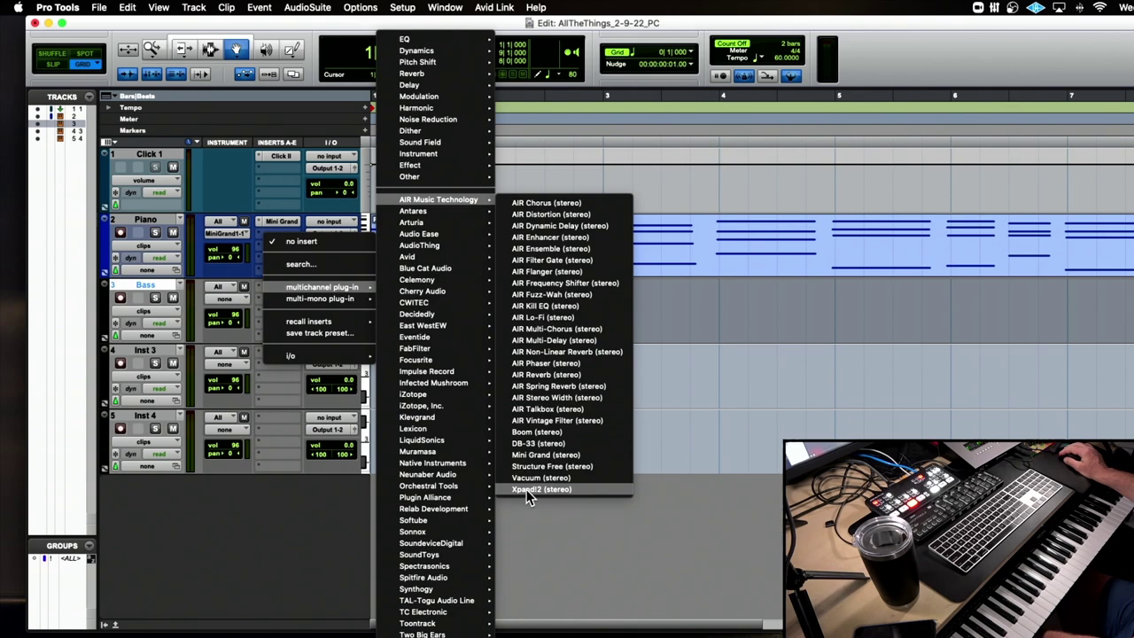
left_click(526, 491)
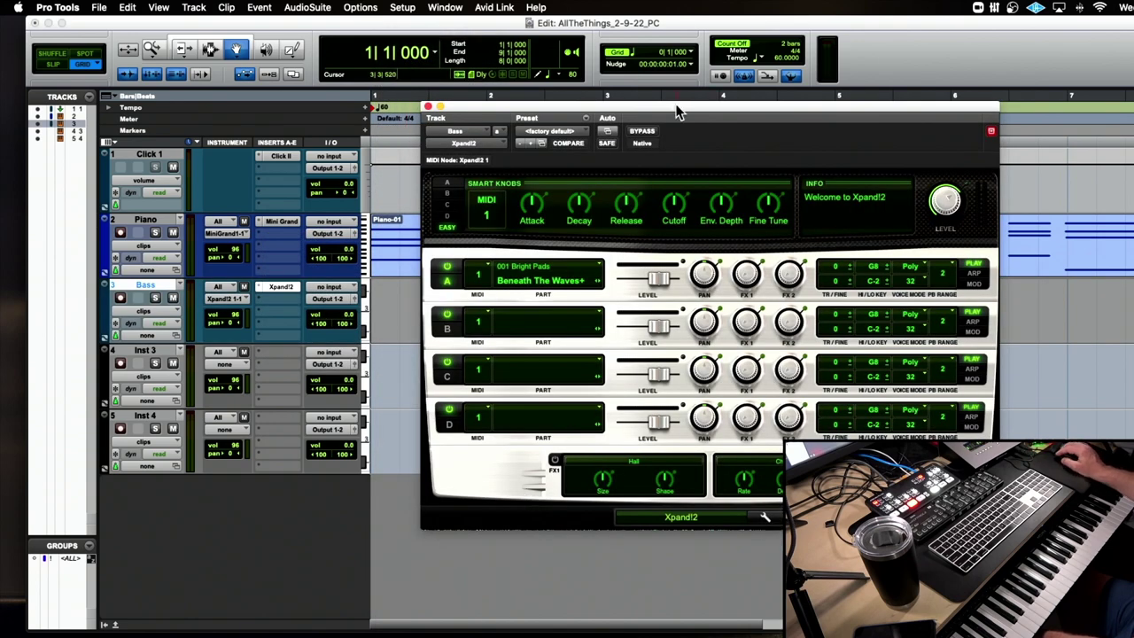
left_click_drag(681, 115, 635, 88)
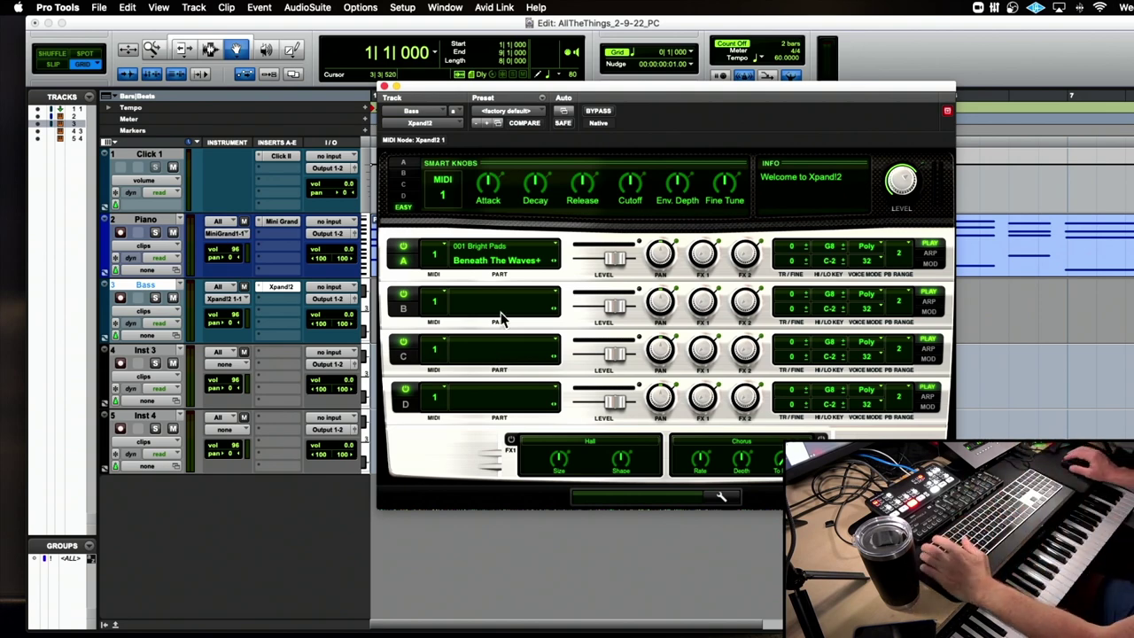
left_click_drag(585, 88, 499, 97)
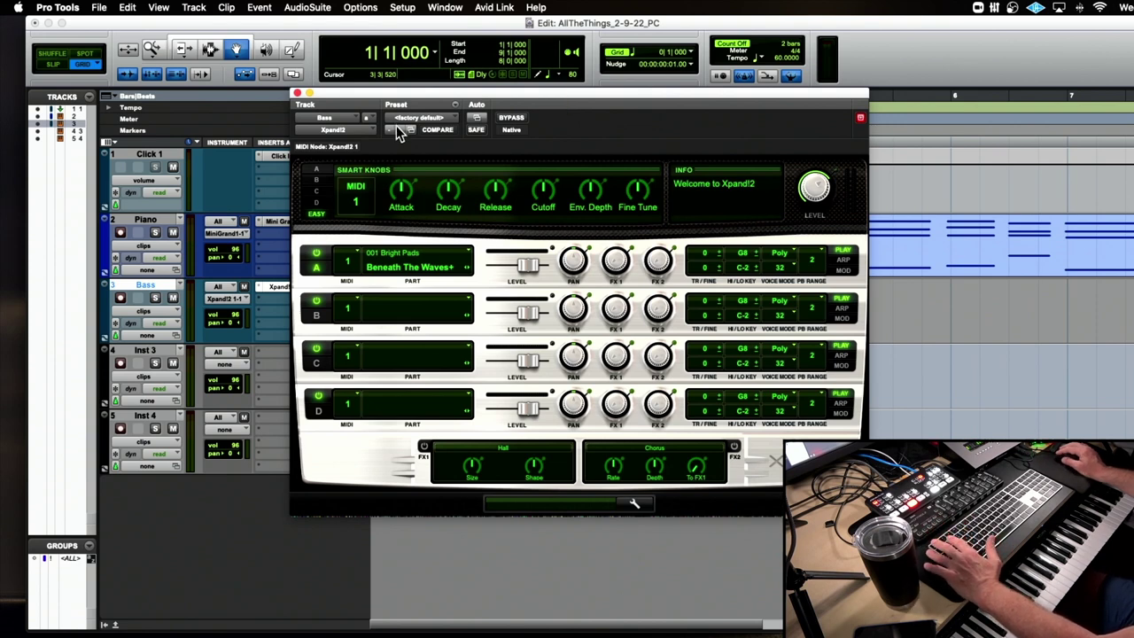
left_click(423, 124)
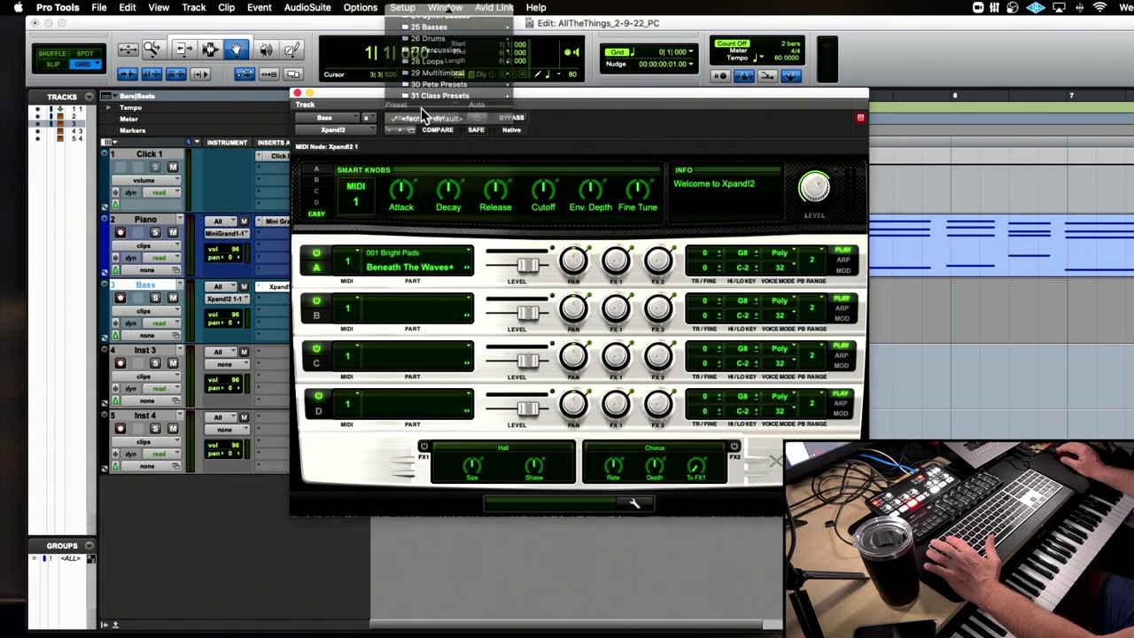
left_click(421, 108)
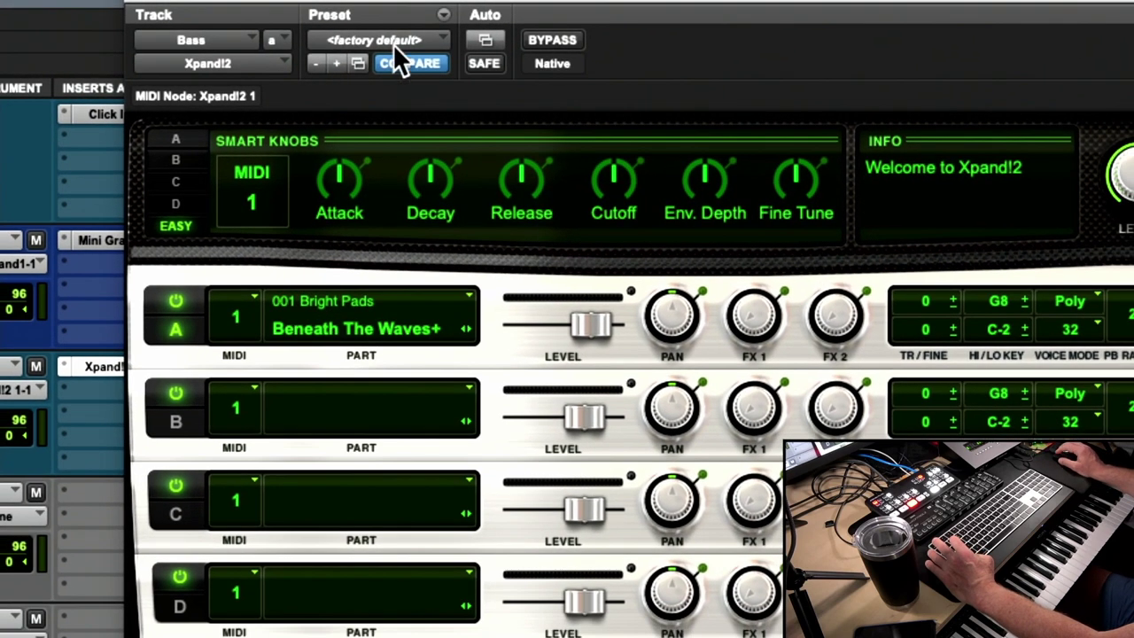
left_click(393, 43)
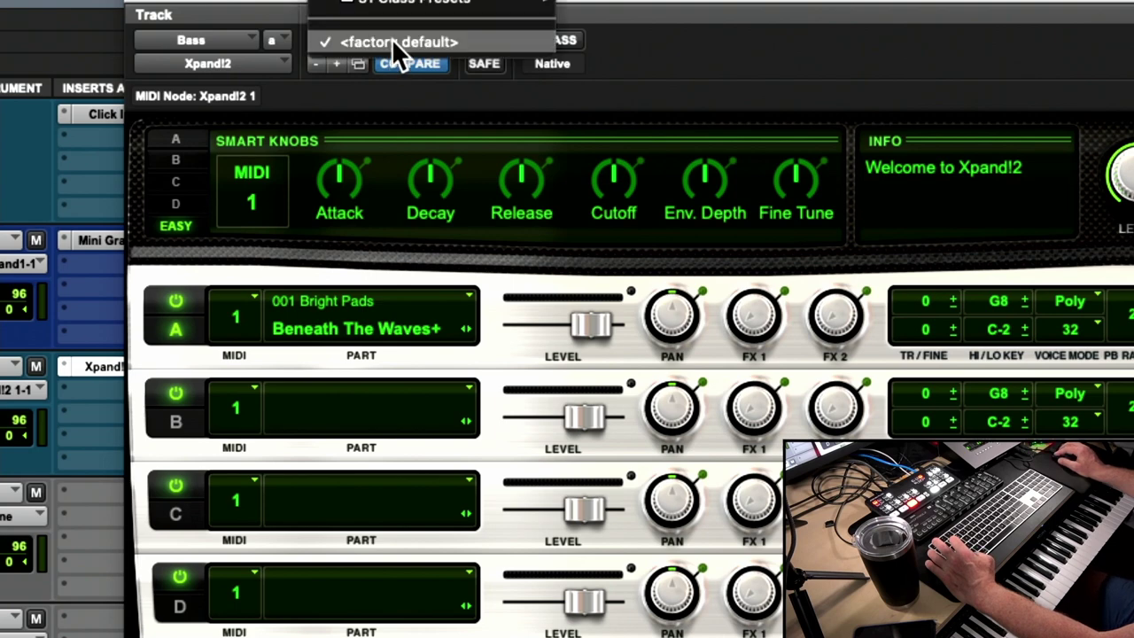
left_click(393, 41)
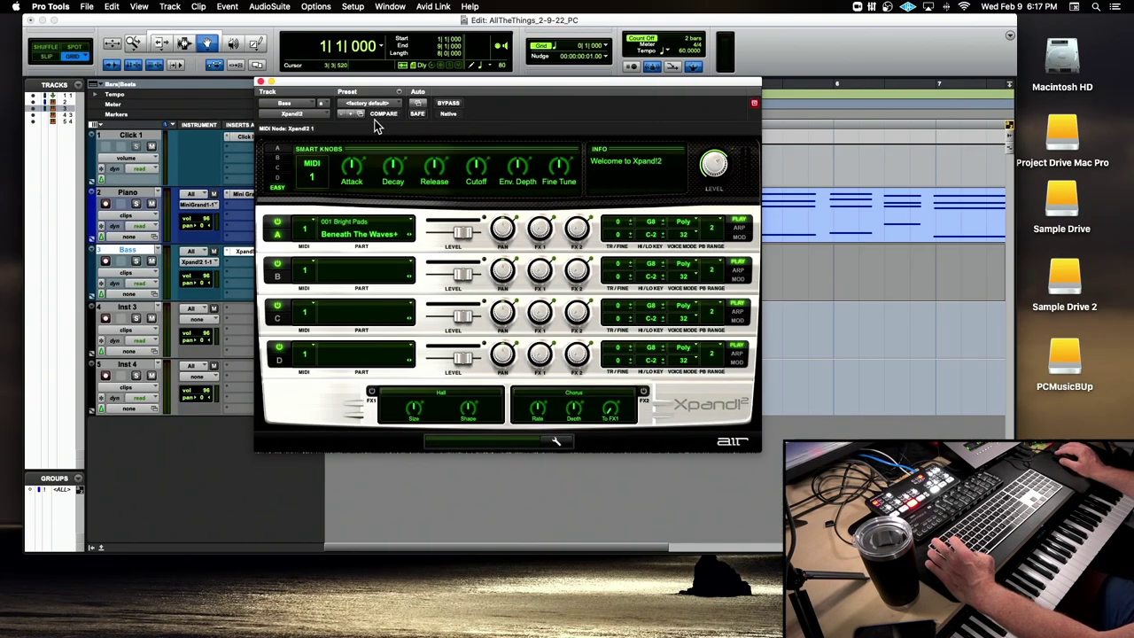
left_click(383, 105)
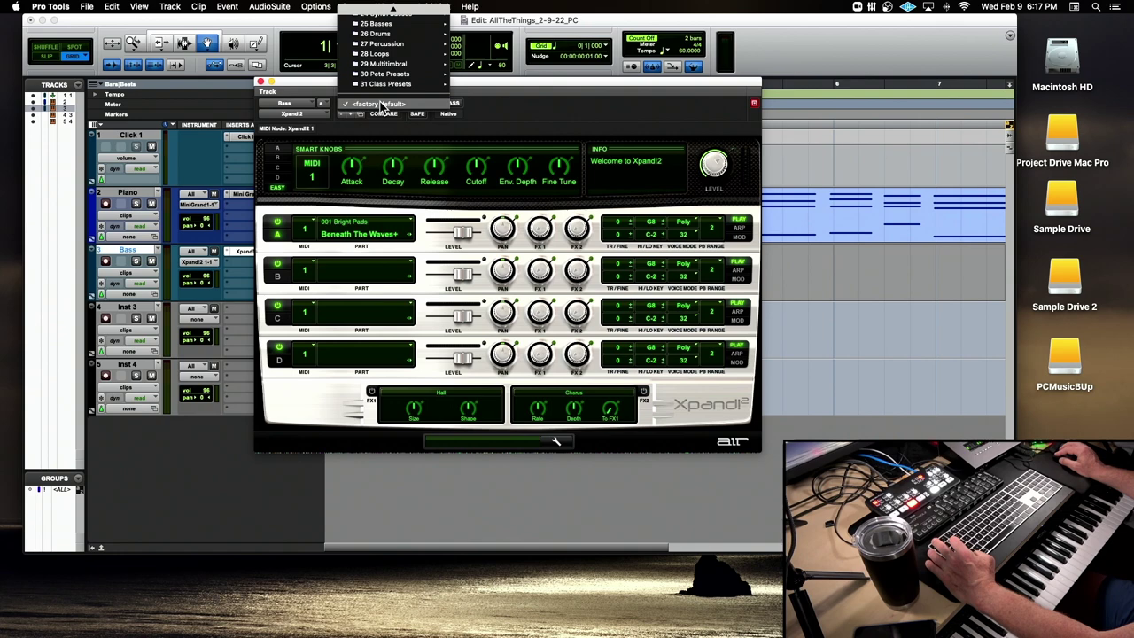
left_click(314, 87)
Step: Move the Xpand!2 window below the Piano track, load the 18 Classic Double bass preset from 25 Basses, and close the plug-in
left_click_drag(314, 86, 388, 270)
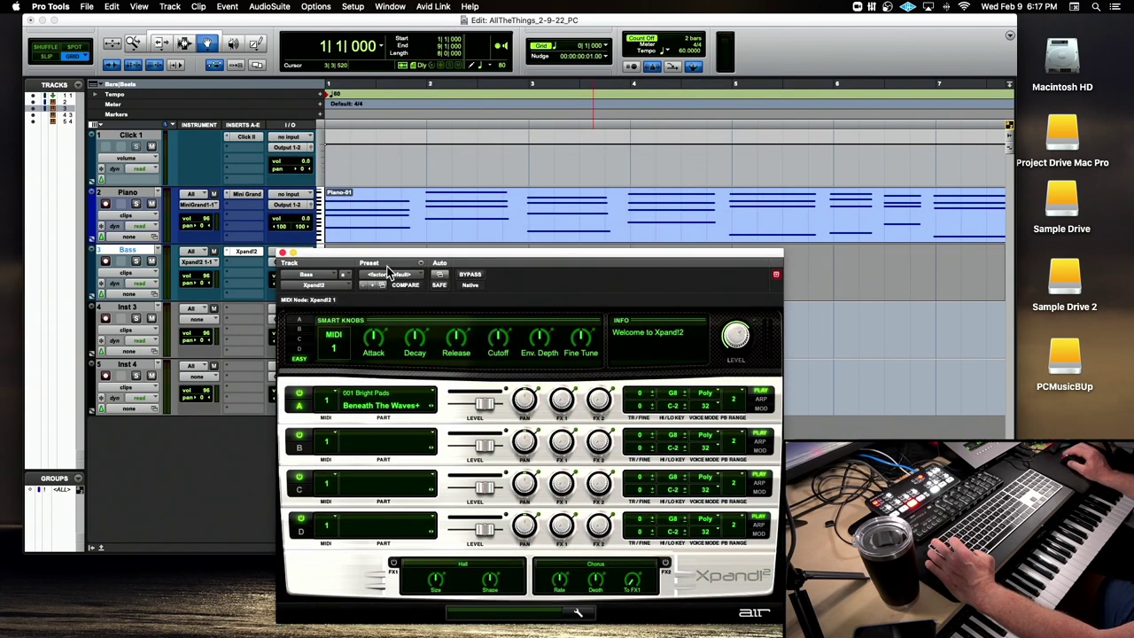
left_click(387, 272)
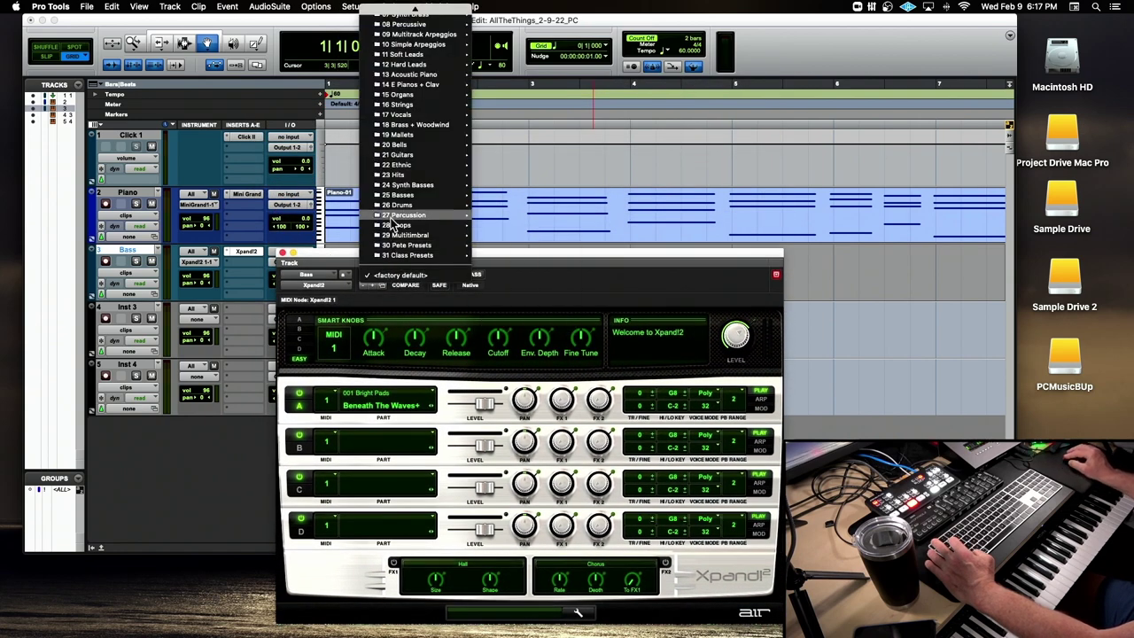
mouse_move(400, 196)
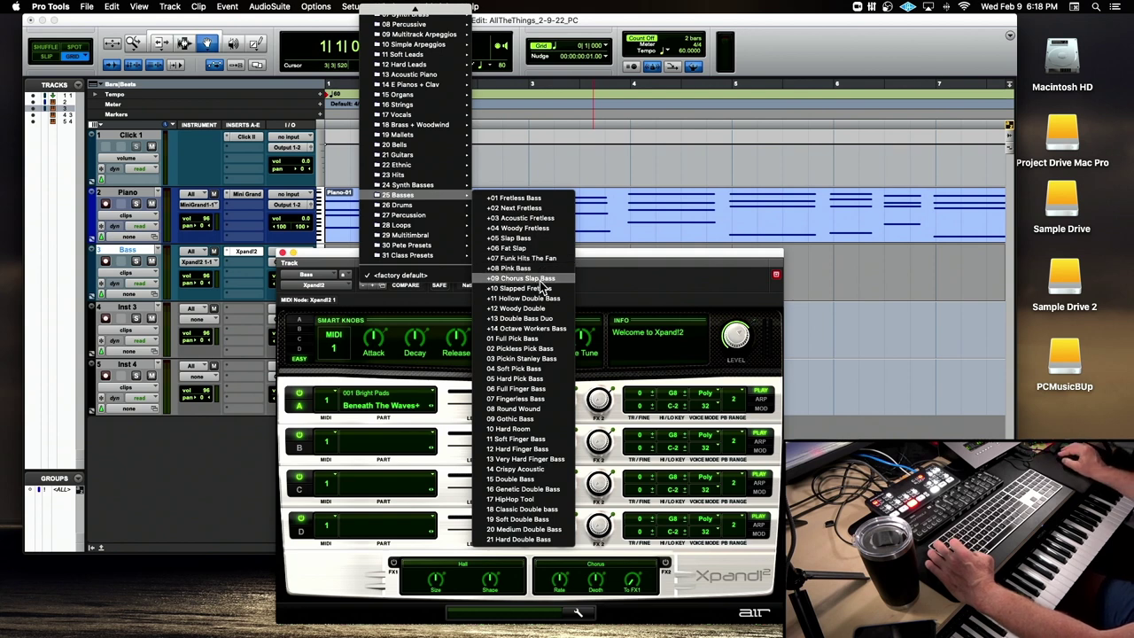
left_click(551, 510)
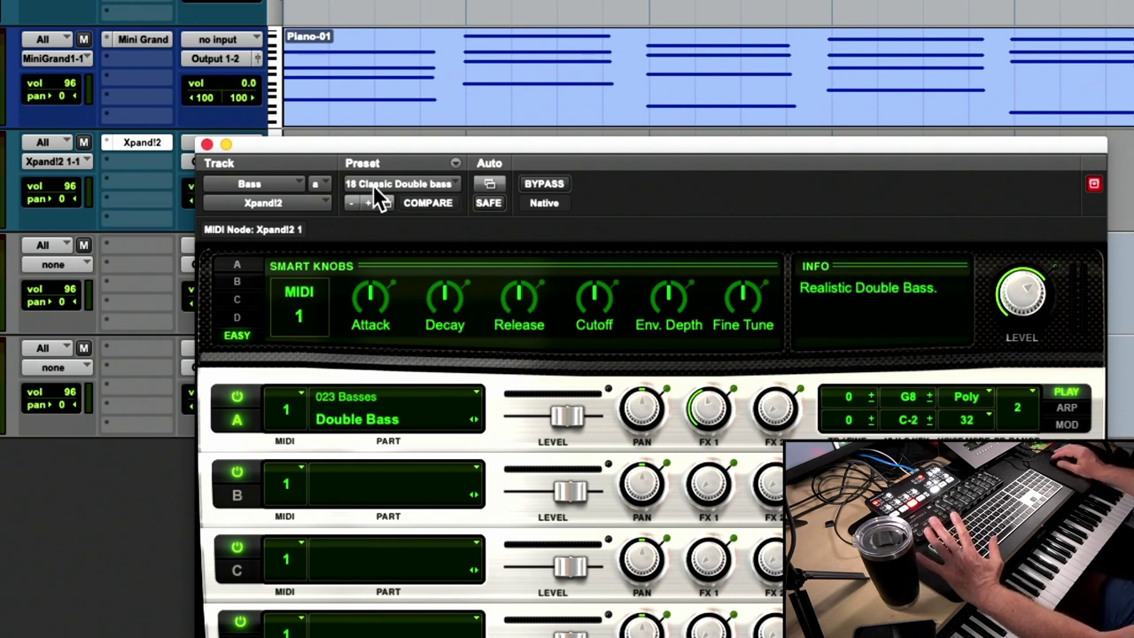
left_click(208, 142)
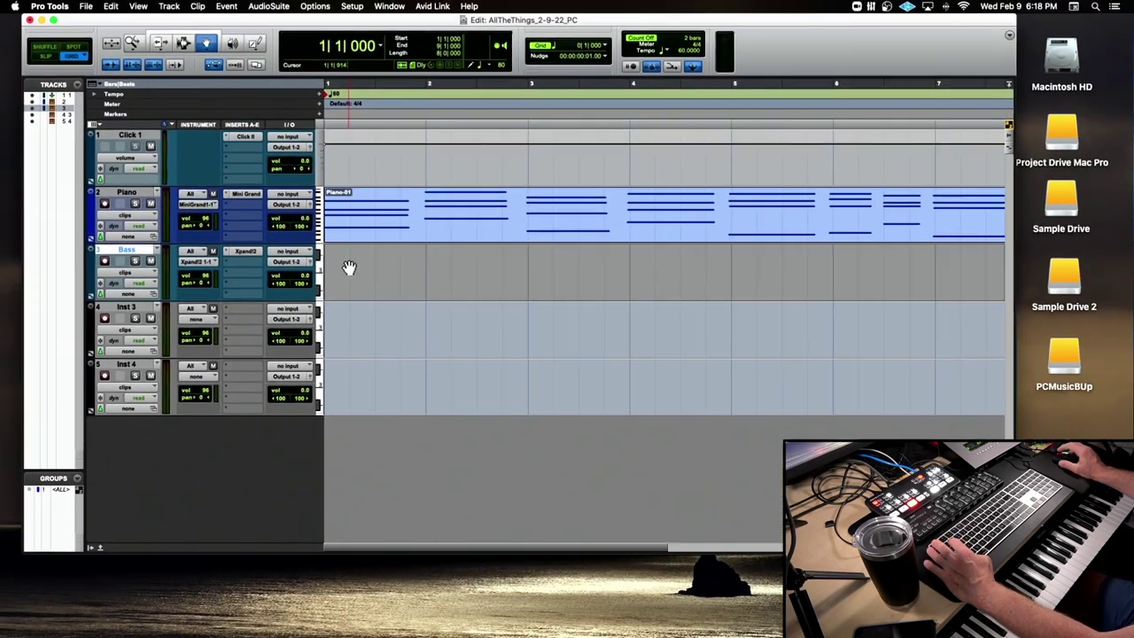
Step: Record-enable the Bass track, record a bass part over the eight-bar selection, and play it back from the start
left_click(105, 261)
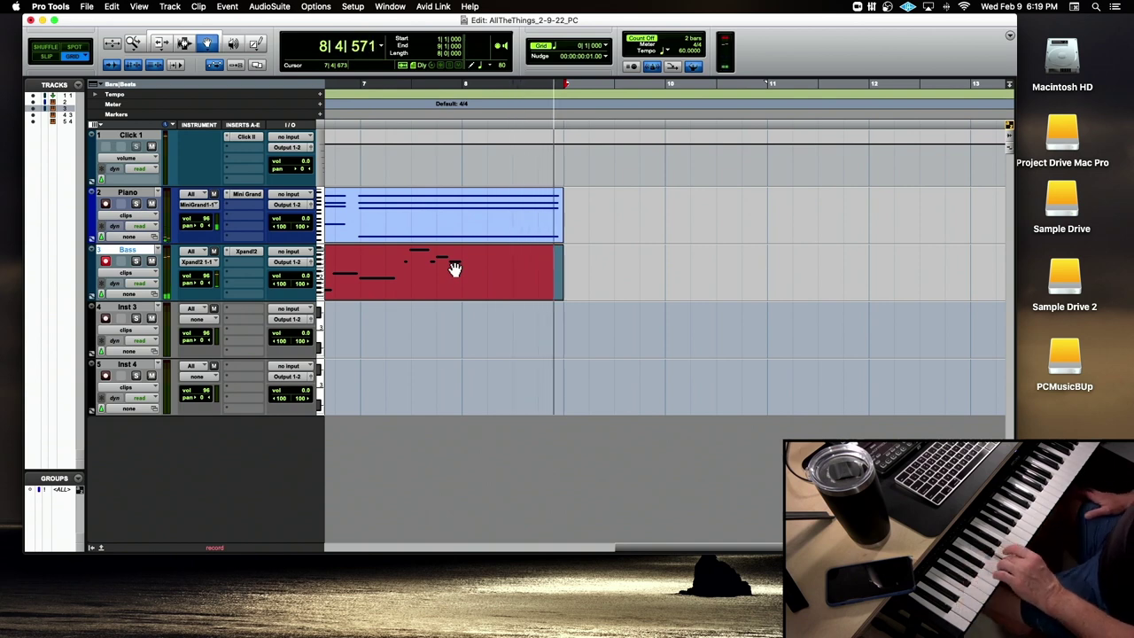
key("space")
key("space")
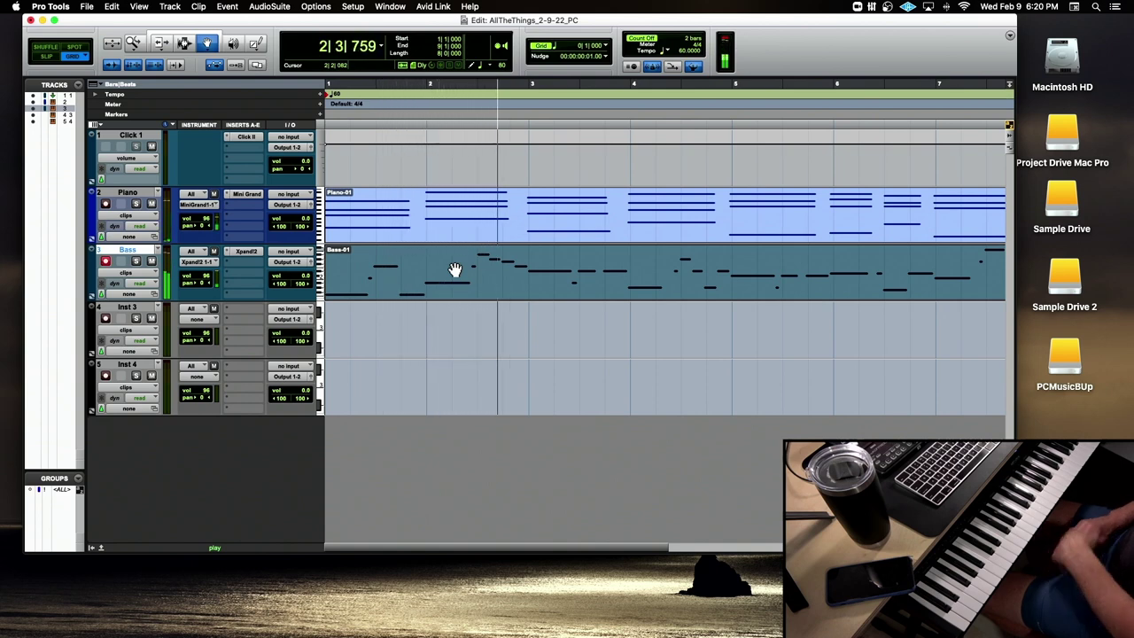
key("space")
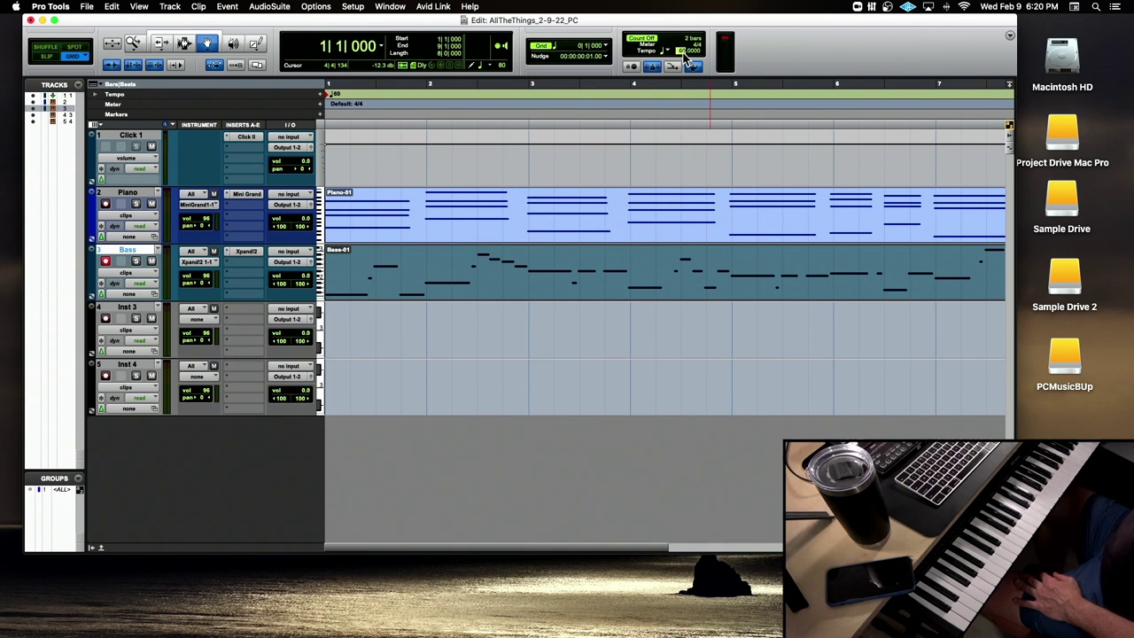
Step: Raise the session tempo to 96 and play back the piano and bass parts
key("super+bracketleft")
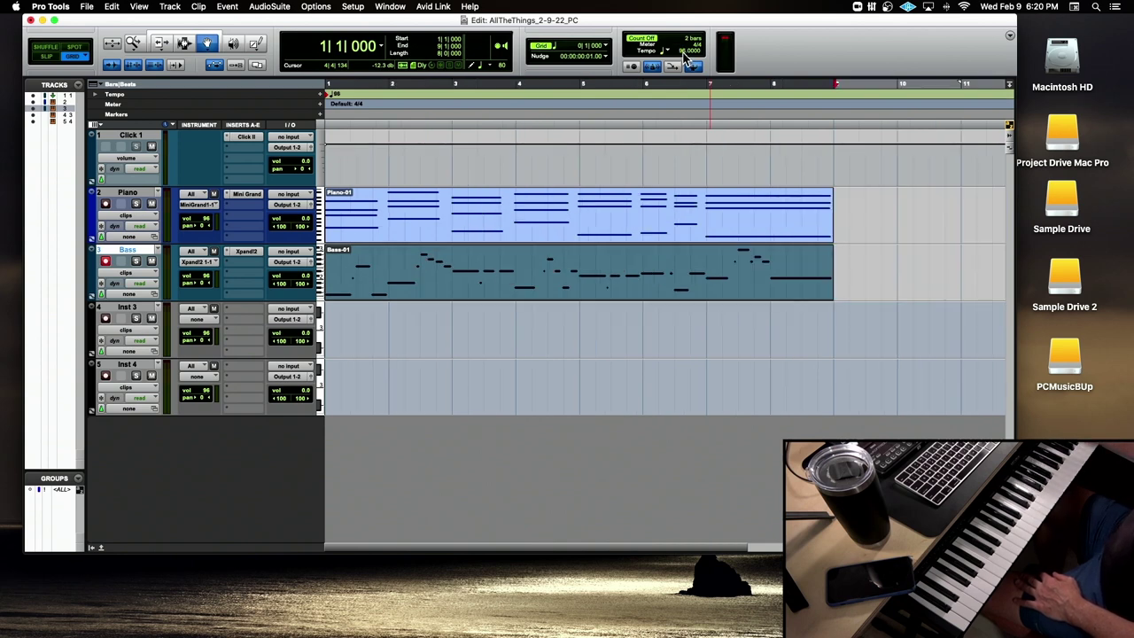
key("space")
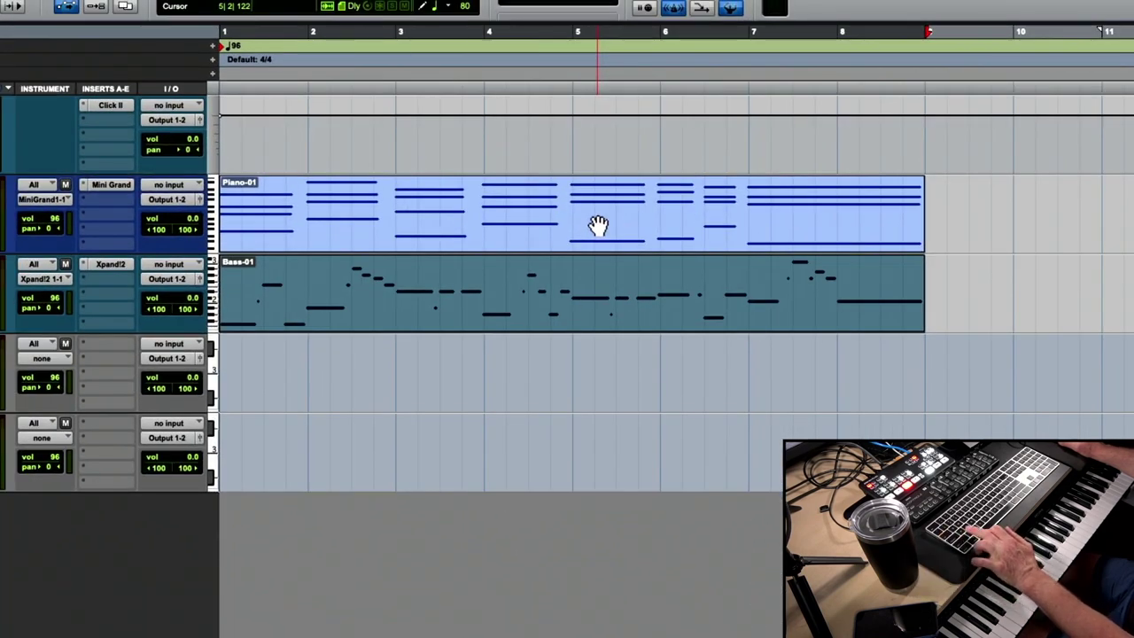
Step: Undo the tempo change and the bass recording, and clear the selection on the Bass track
key("super+z")
key("super+z")
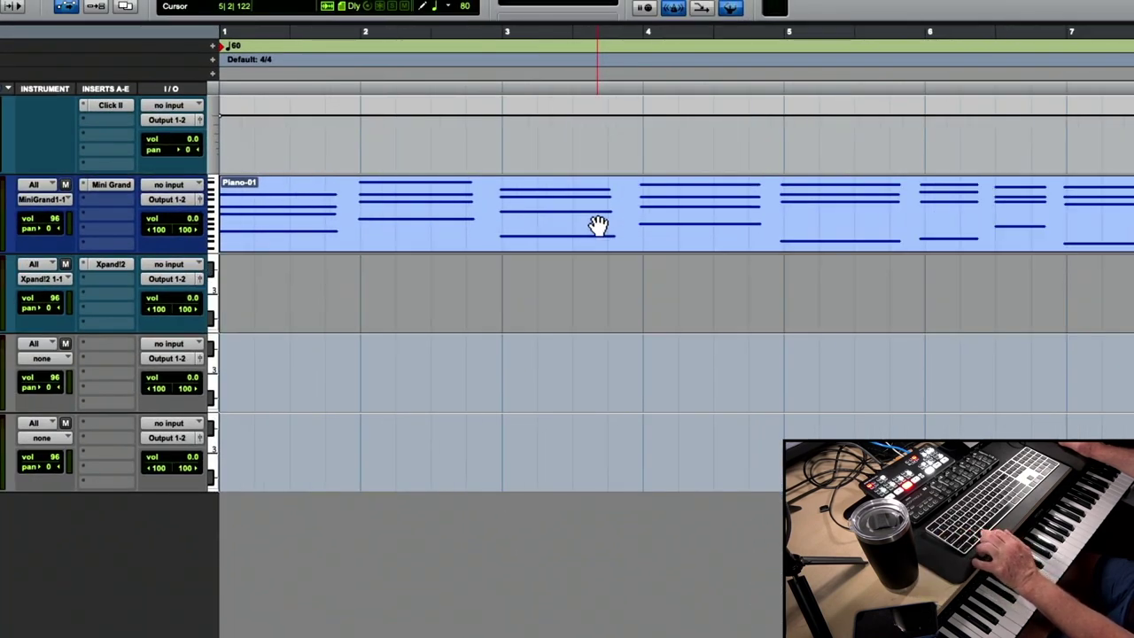
key("super+z")
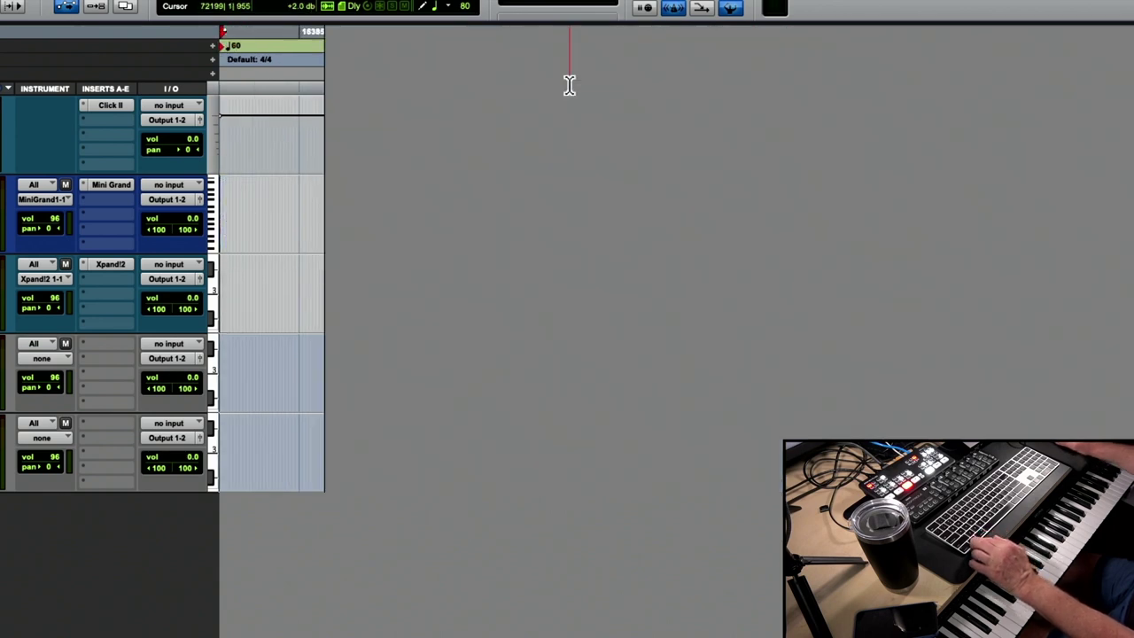
key("super+z")
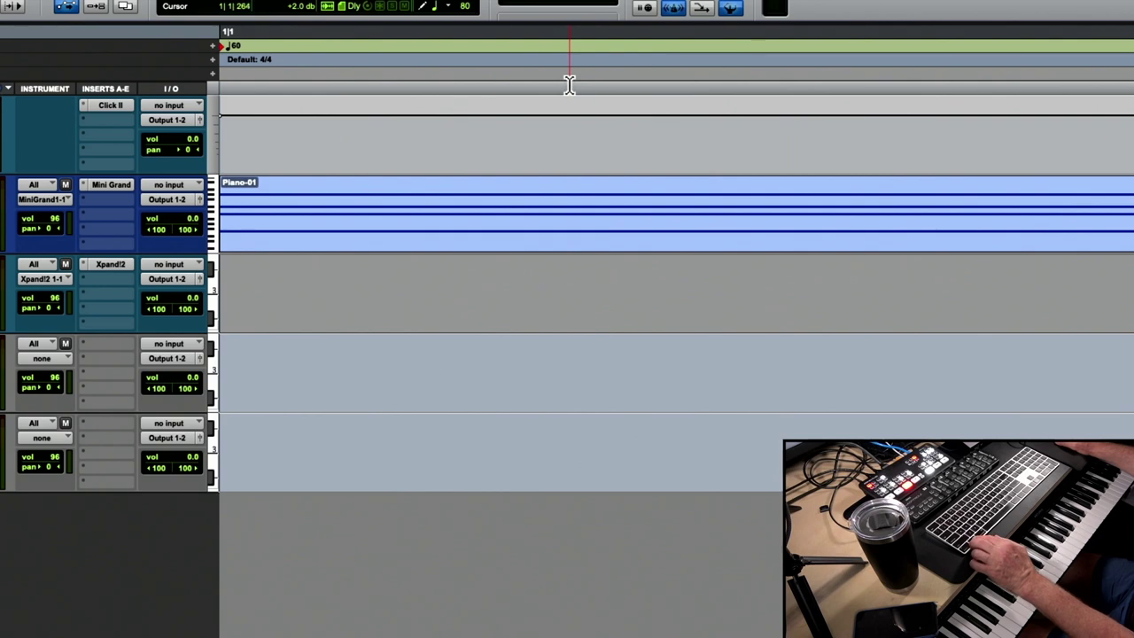
key("super+[")
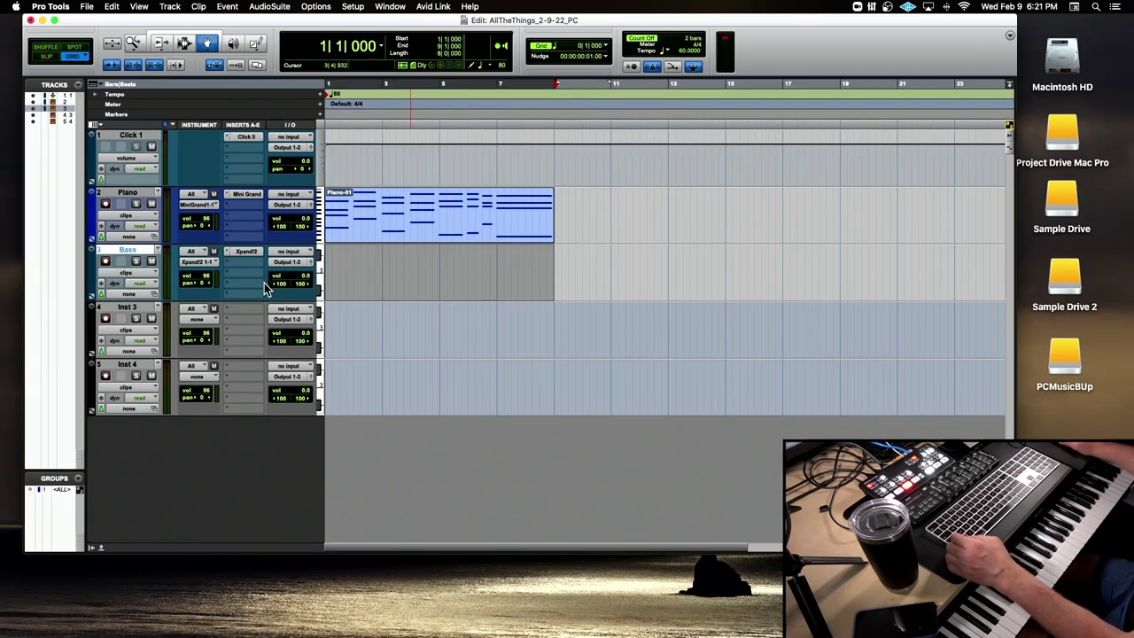
left_click(361, 281)
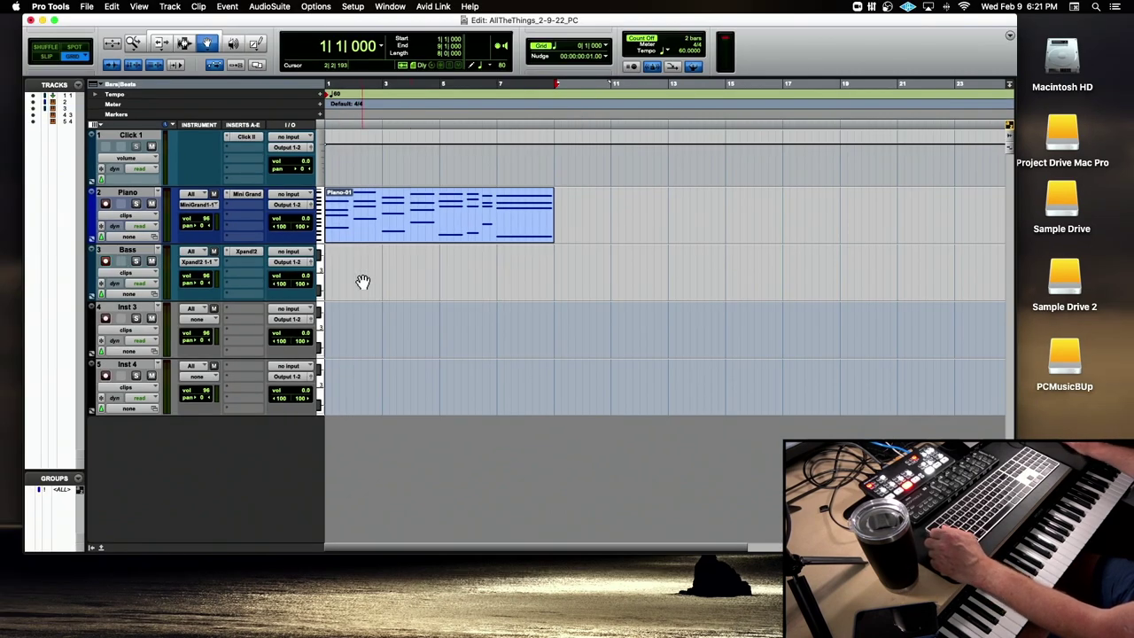
Step: Record-enable the Bass track and record a new bass part from bar 1, stopping during bar 6
left_click(105, 262)
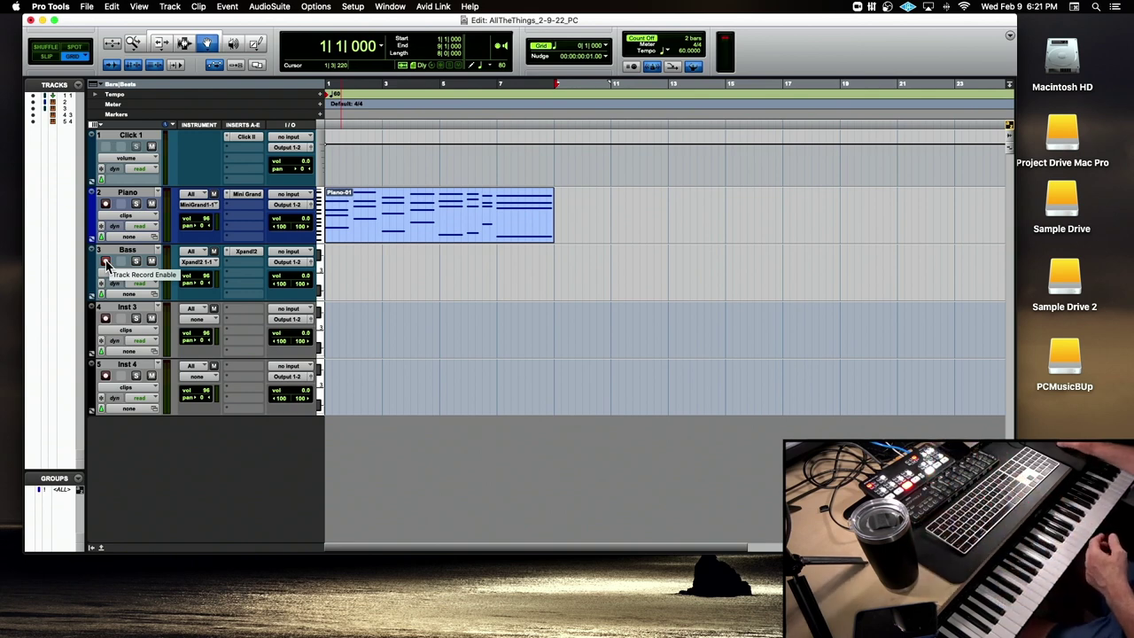
left_click(105, 262)
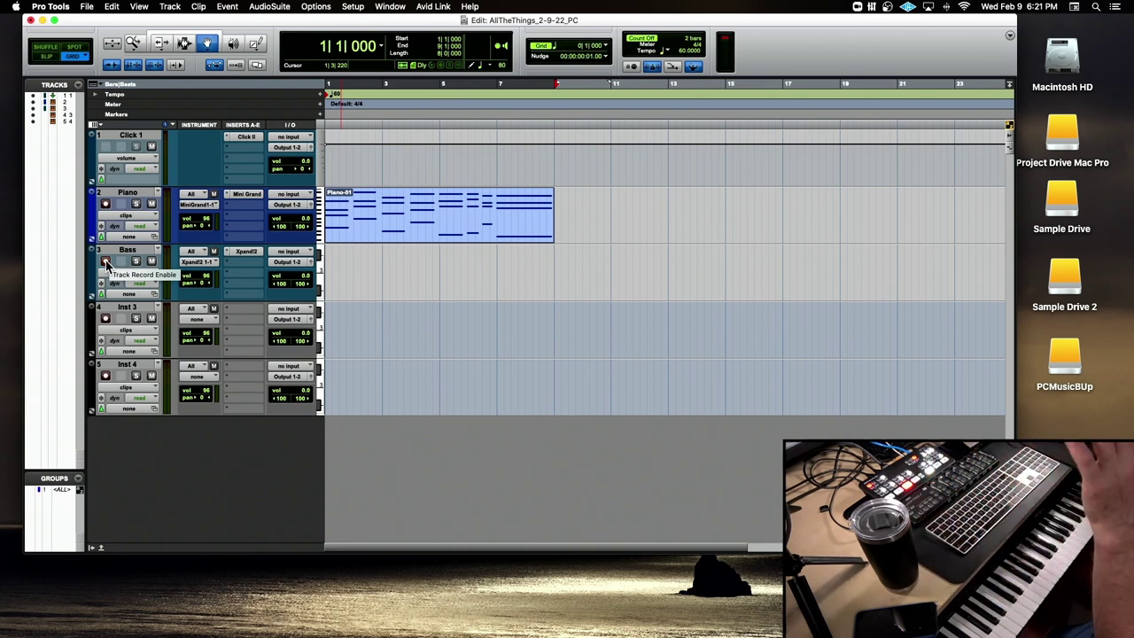
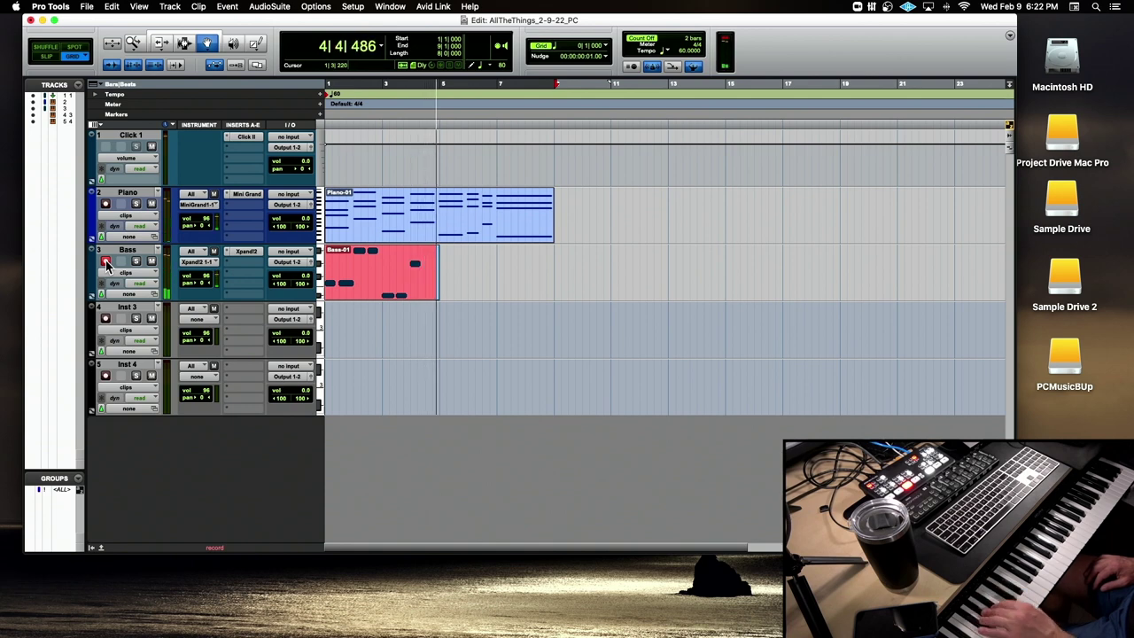
key("space")
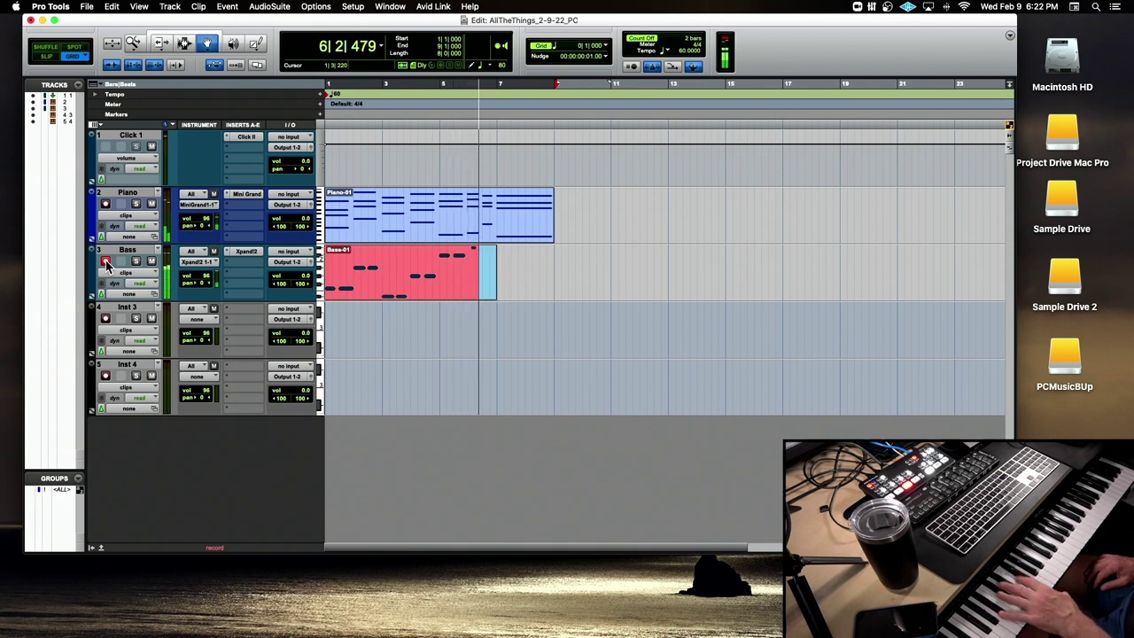
key("space")
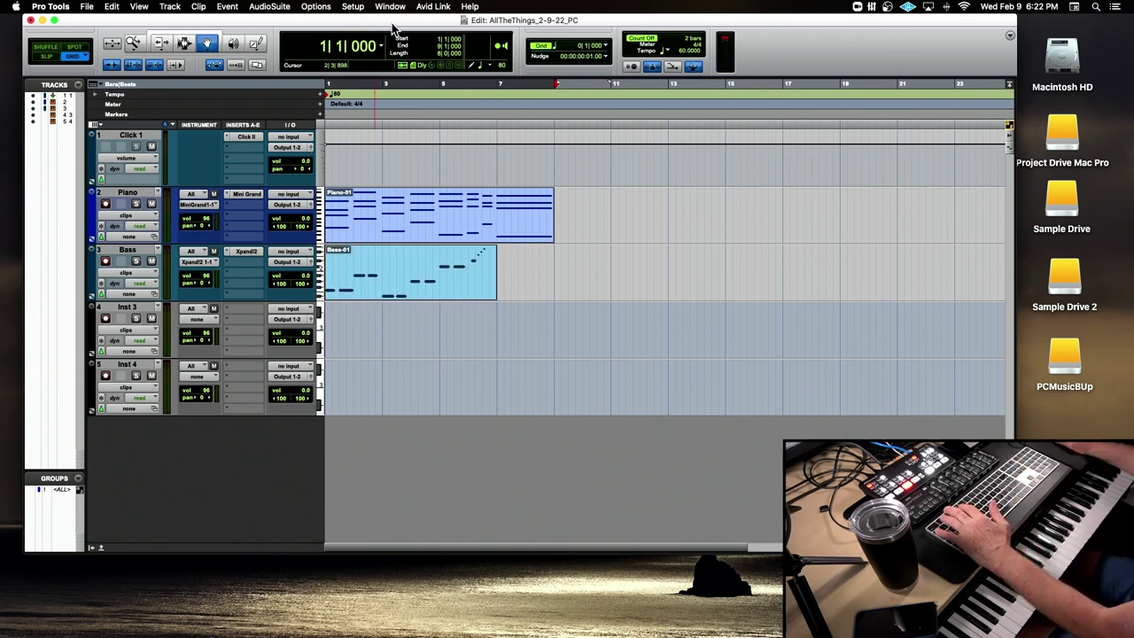
Step: Move the Edit window to expose its right edge, turn on Edit Keyboard Focus, and bring the full window back into view
left_click_drag(393, 29, 336, 57)
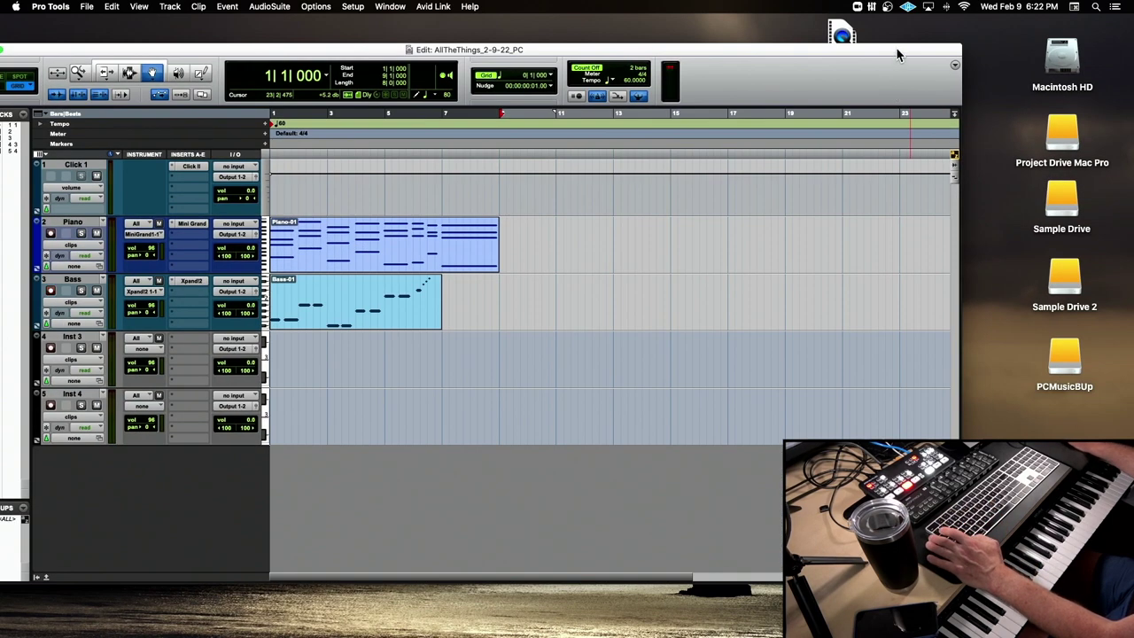
left_click_drag(897, 55, 649, 102)
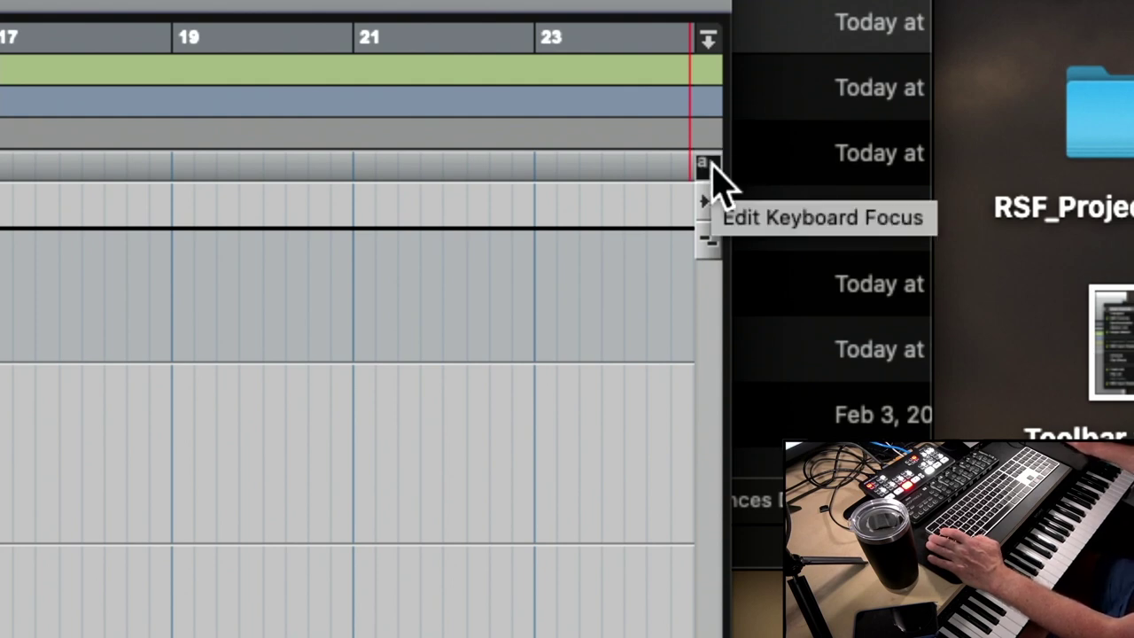
left_click(707, 165)
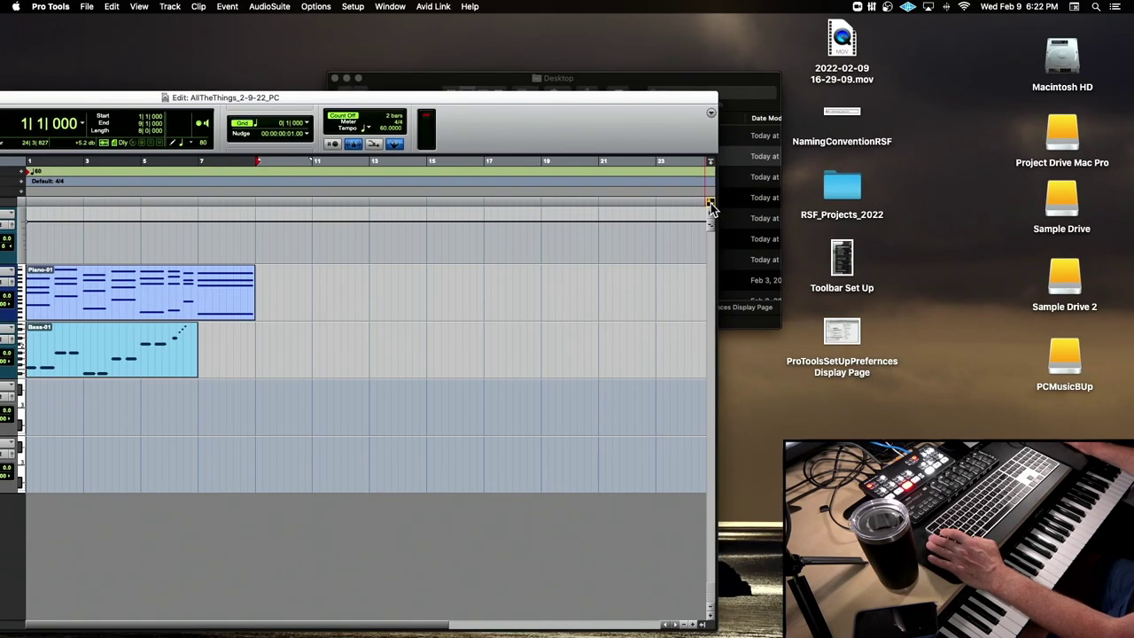
left_click_drag(653, 100, 1006, 56)
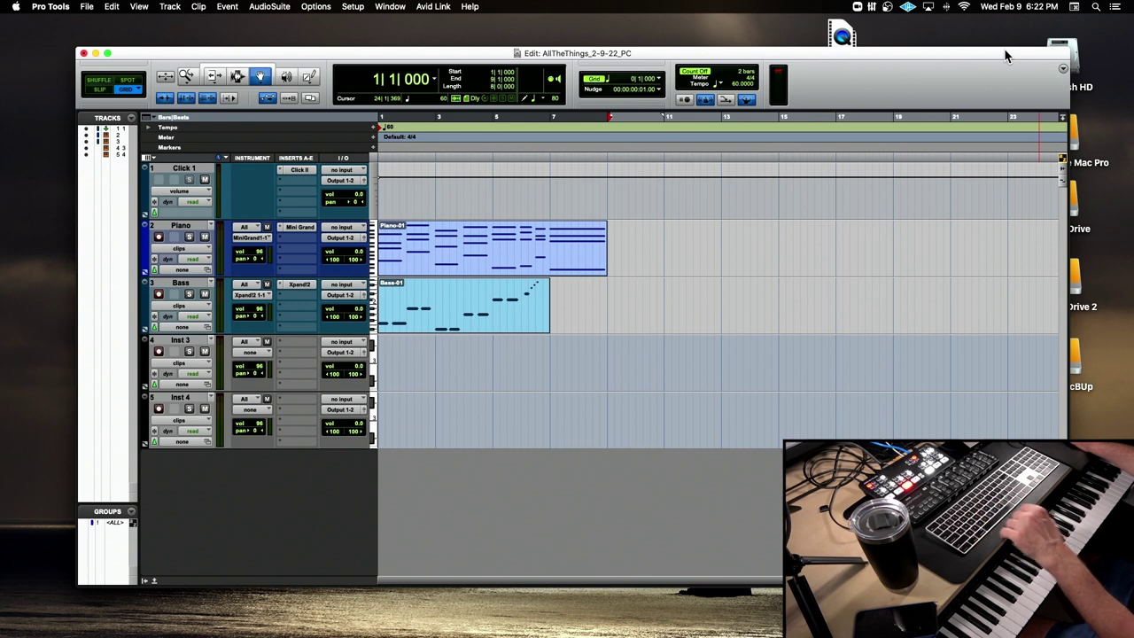
Step: Zoom the timeline in and out horizontally, finishing on a close view of the first six bars
key("super+bracketright")
key("super+bracketright")
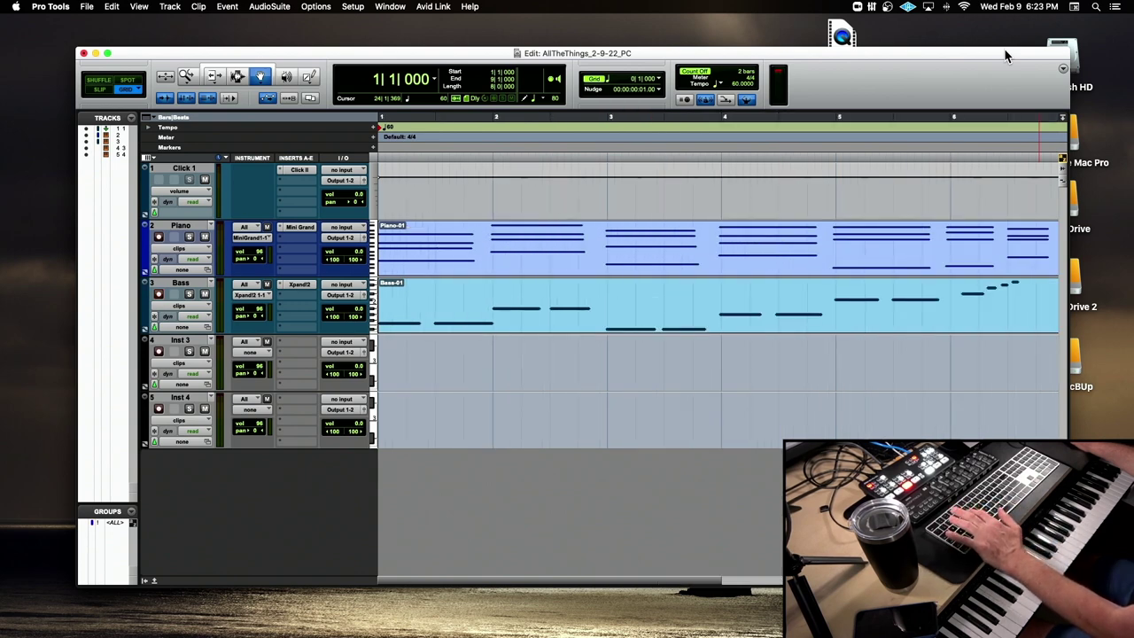
key("super+bracketleft")
key("super+bracketleft")
key("super+bracketleft")
key("super+bracketleft")
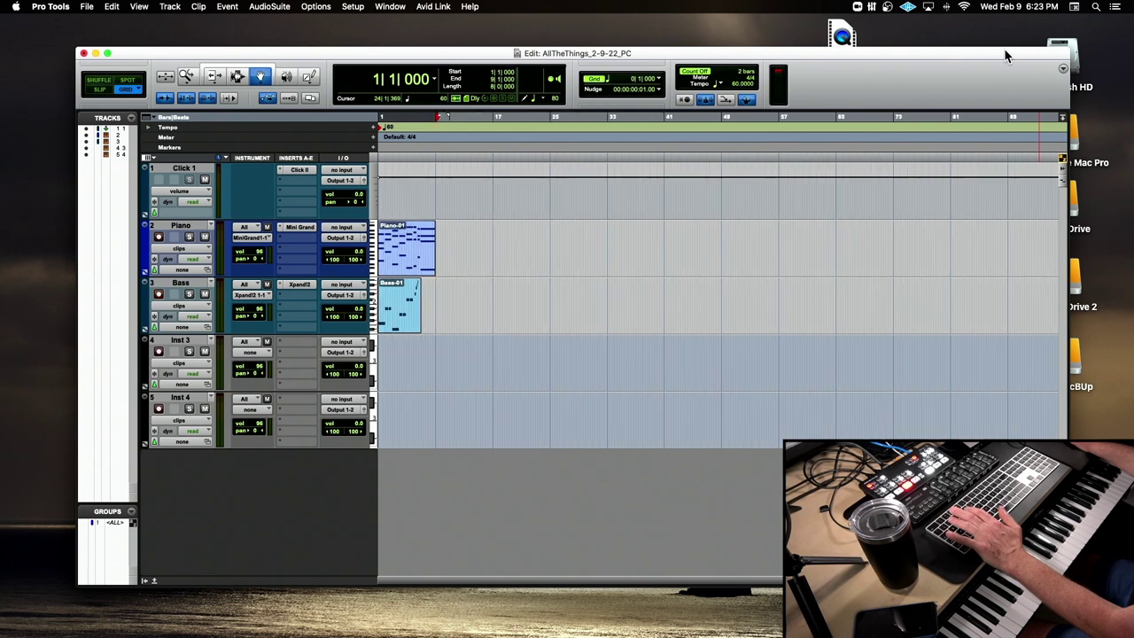
key("super+bracketright")
key("super+bracketright")
key("super+bracketright")
key("super+bracketright")
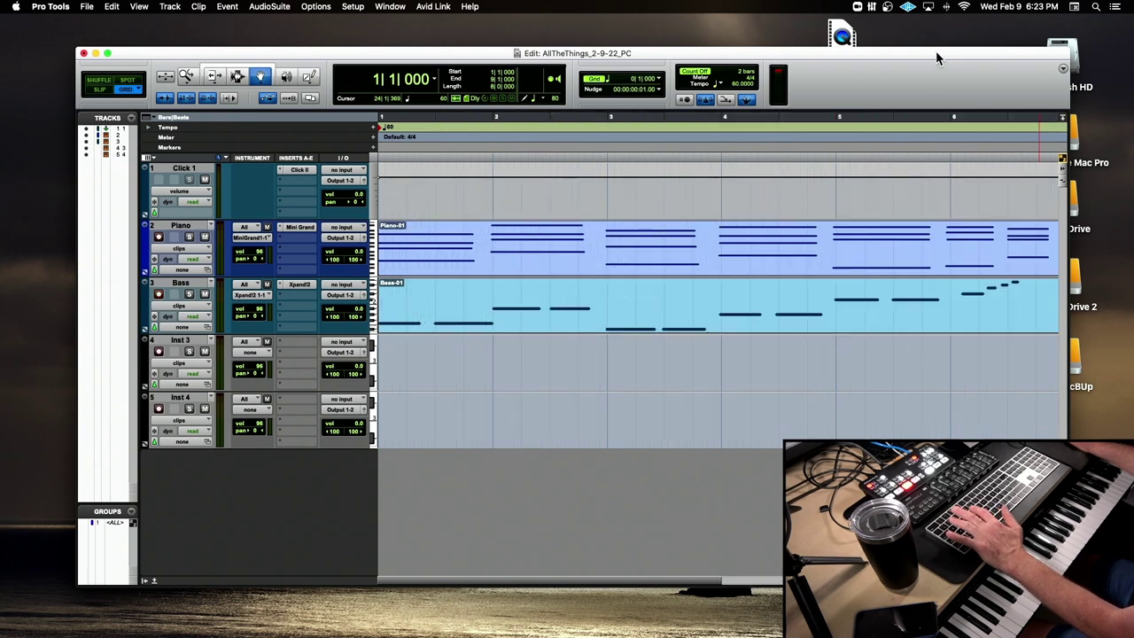
Step: Examine the end of the Bass clip against the Piano clip and place the insertion point at bar 6
scroll(620, 178, "right", 5)
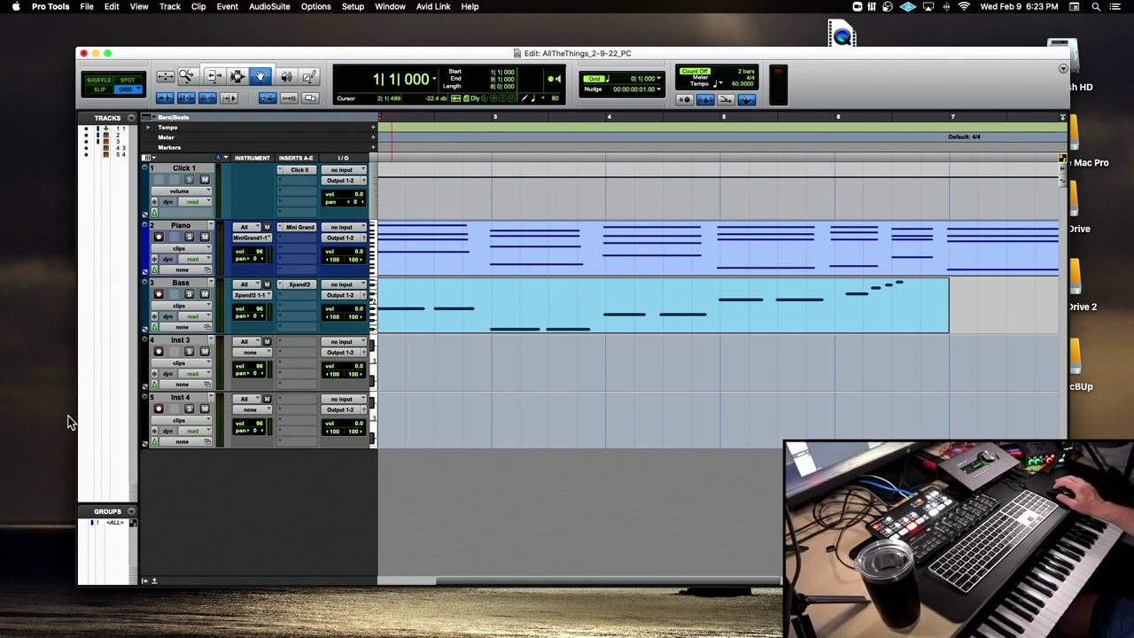
scroll(845, 267, "right", 10)
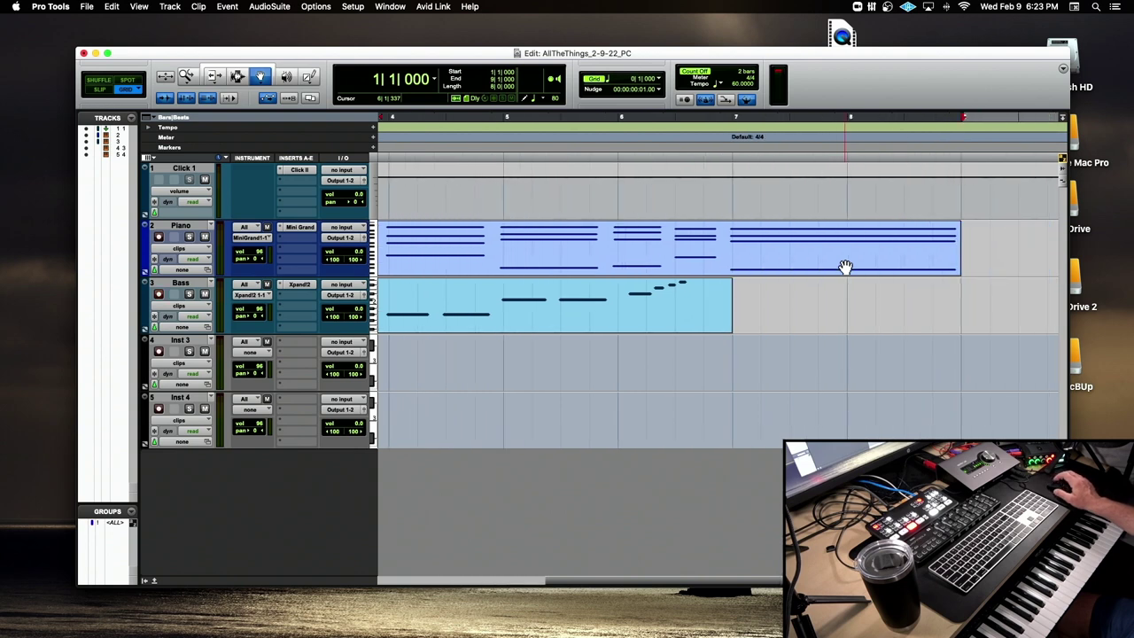
scroll(845, 267, "left", 11)
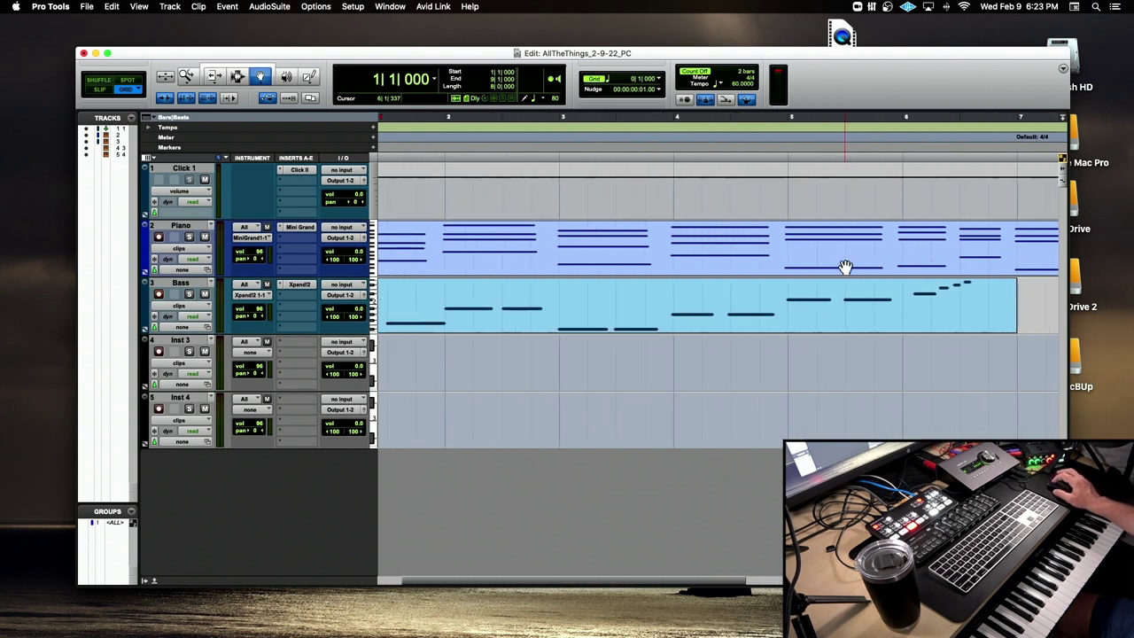
scroll(845, 267, "right", 5)
scroll(845, 267, "right", 1)
scroll(845, 266, "left", 3)
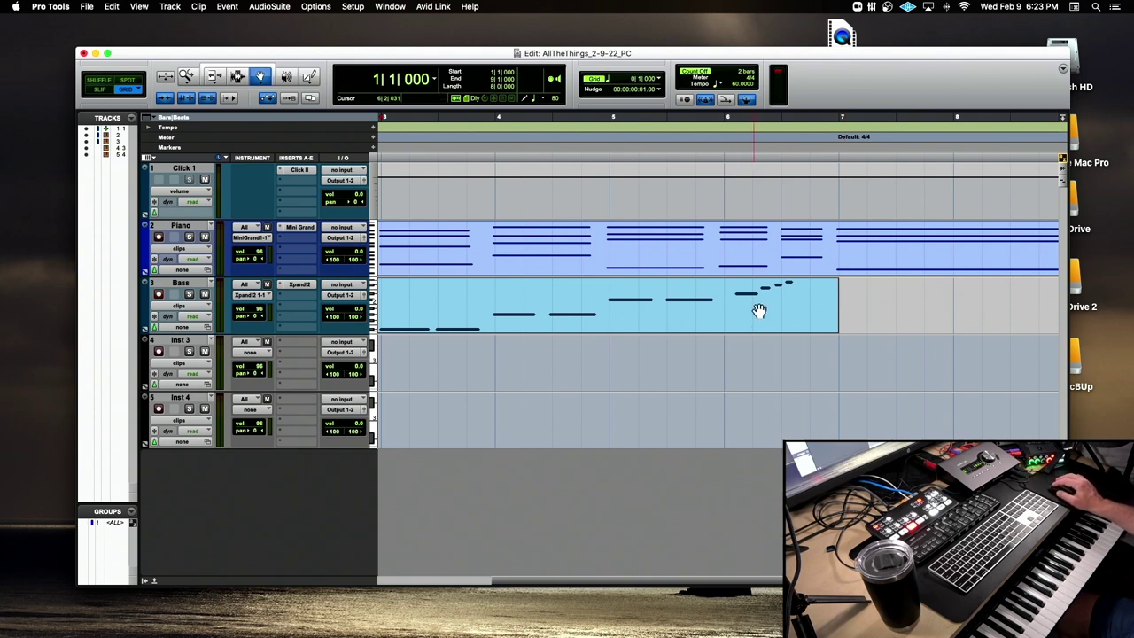
left_click(723, 152)
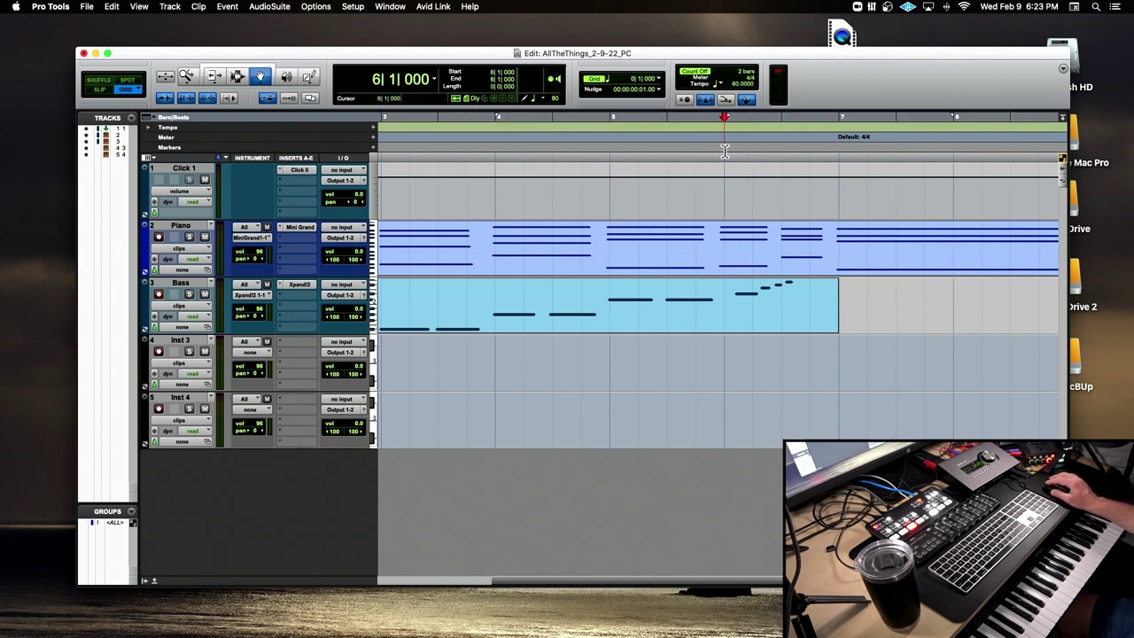
Step: Place the insertion point at bar 4 and play back the piano and bass parts from there past bar 6
left_click(497, 148)
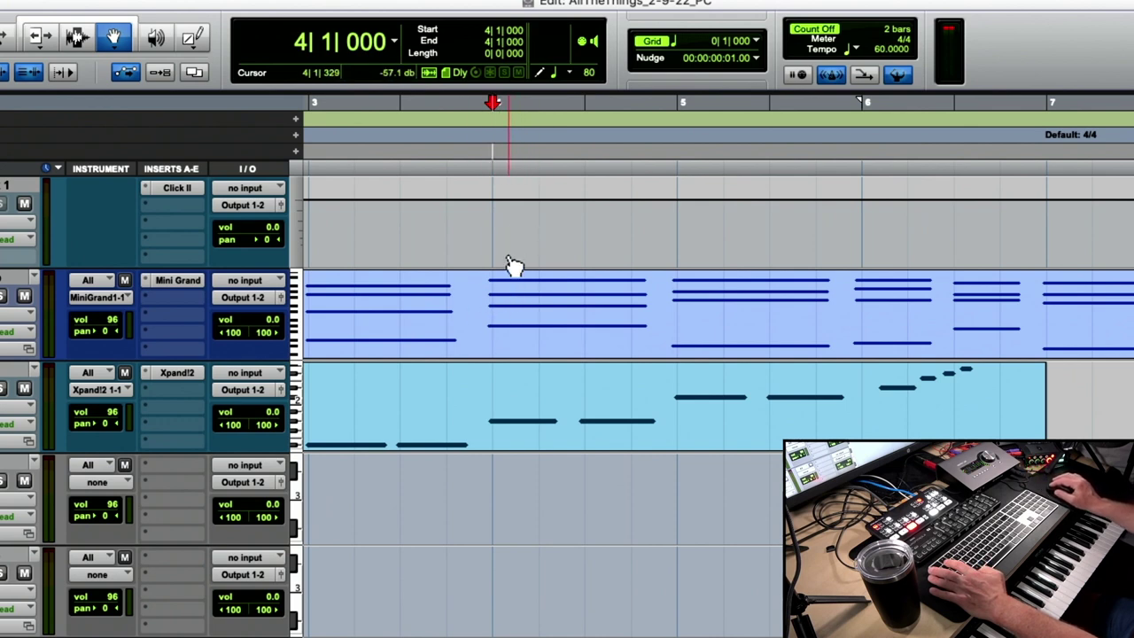
left_click(523, 103)
left_click(585, 103)
left_click(494, 103)
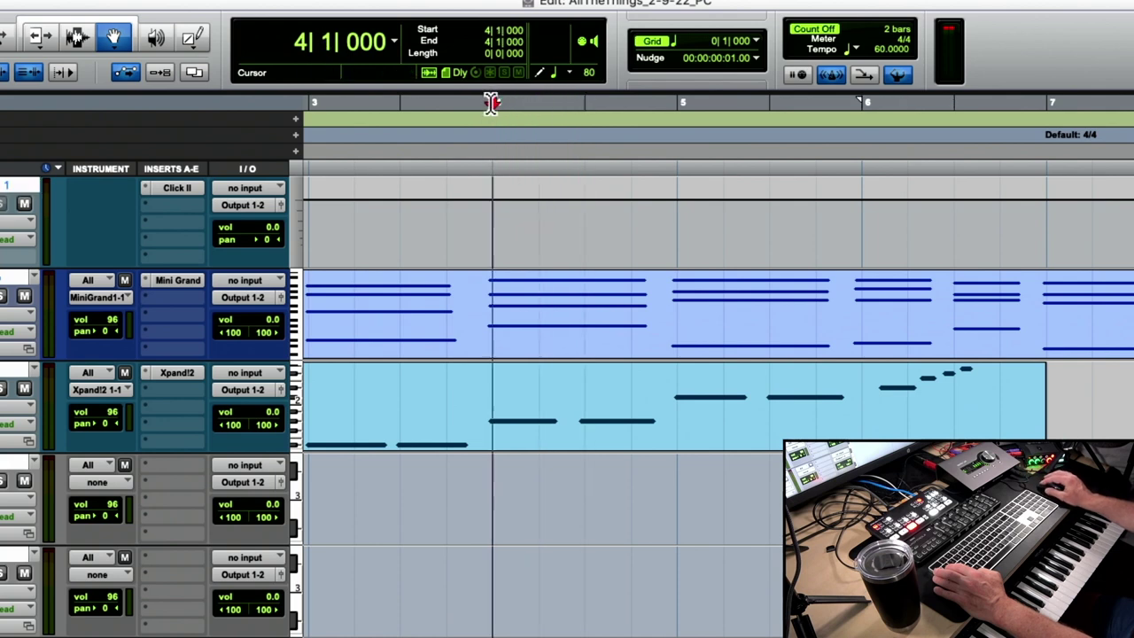
left_click(400, 103)
left_click(492, 103)
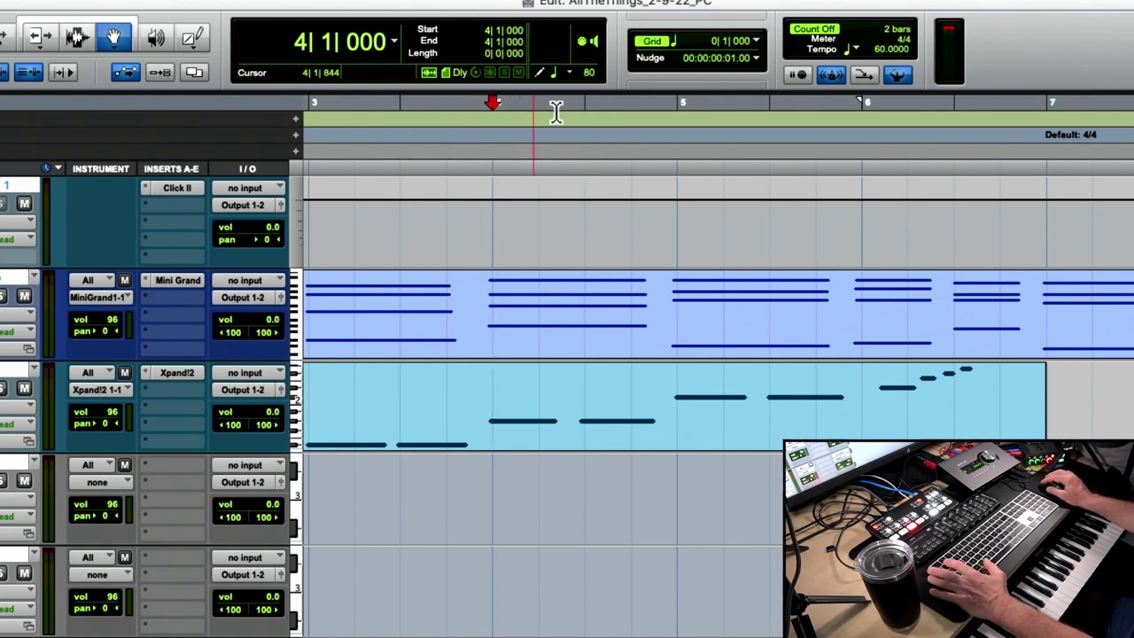
key("space")
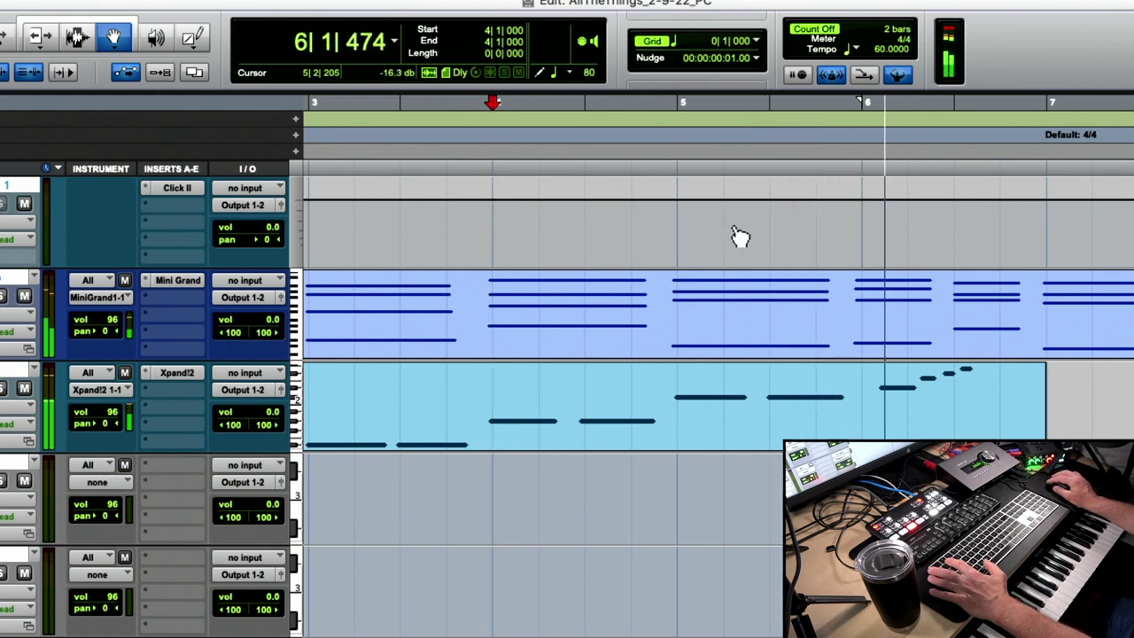
key("space")
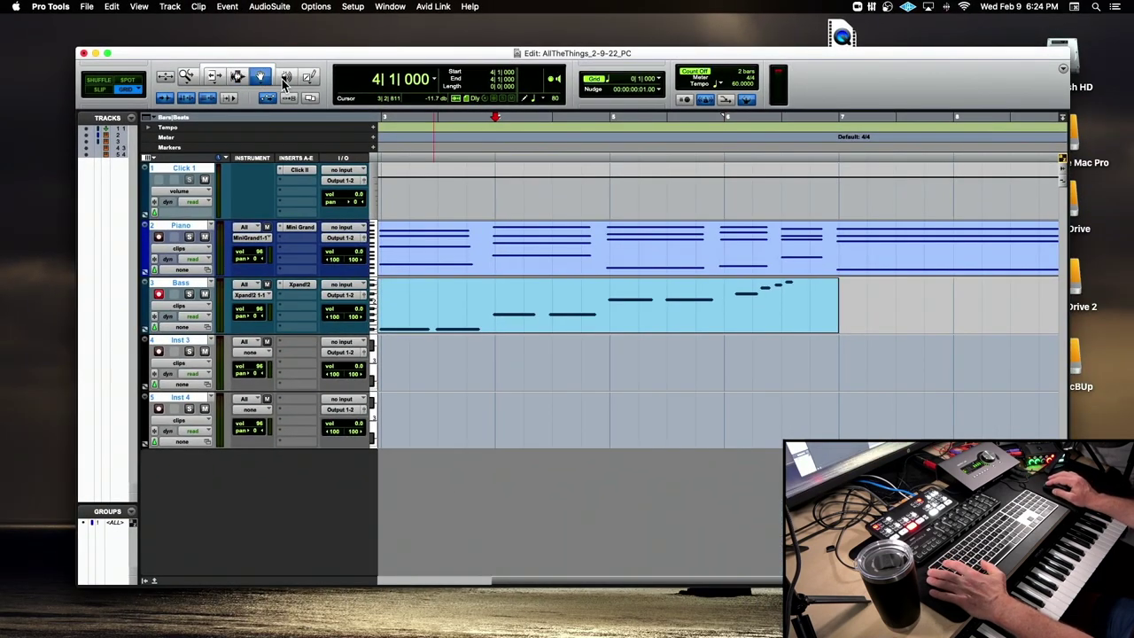
Step: Set the insertion point at bar 6 and re-record the bass part from there to the end of the Piano clip
left_click(724, 137)
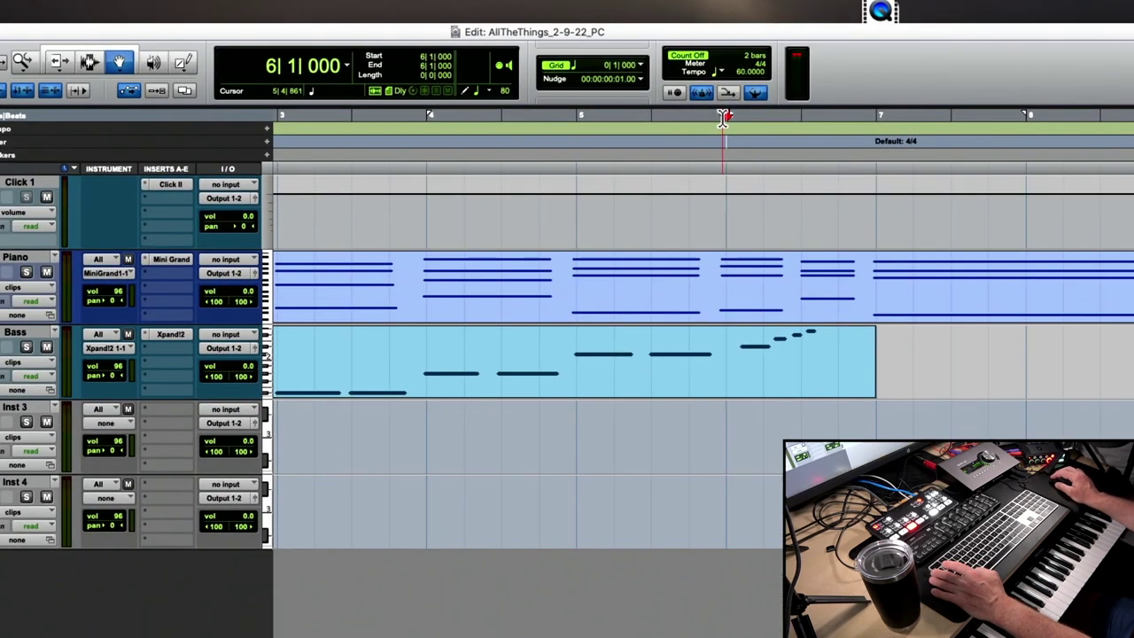
left_click(718, 118)
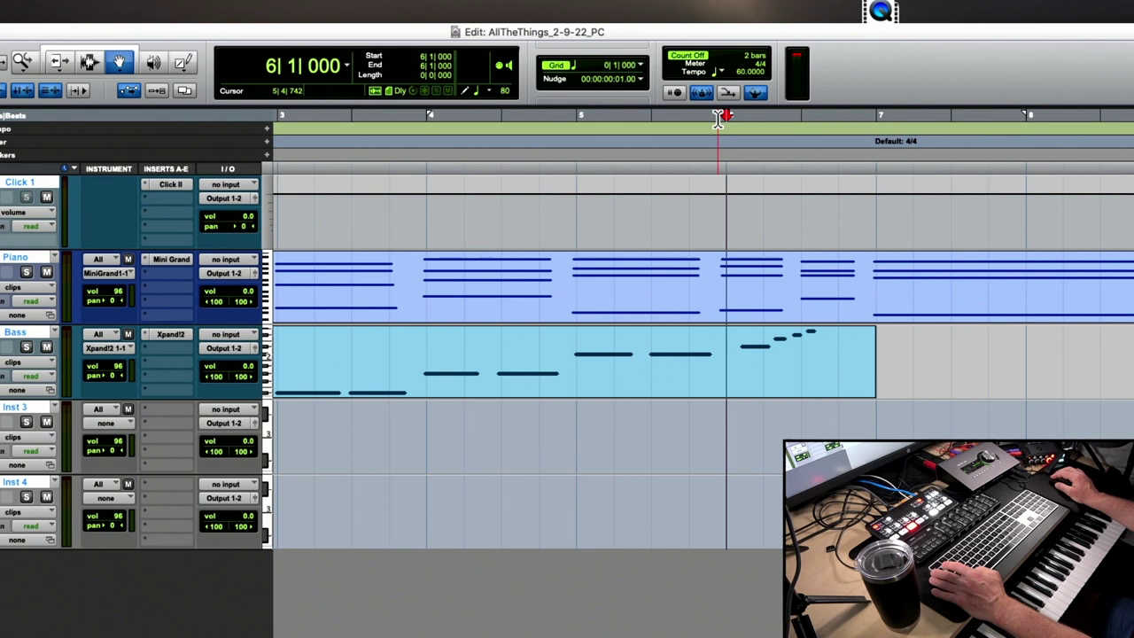
left_click(578, 115)
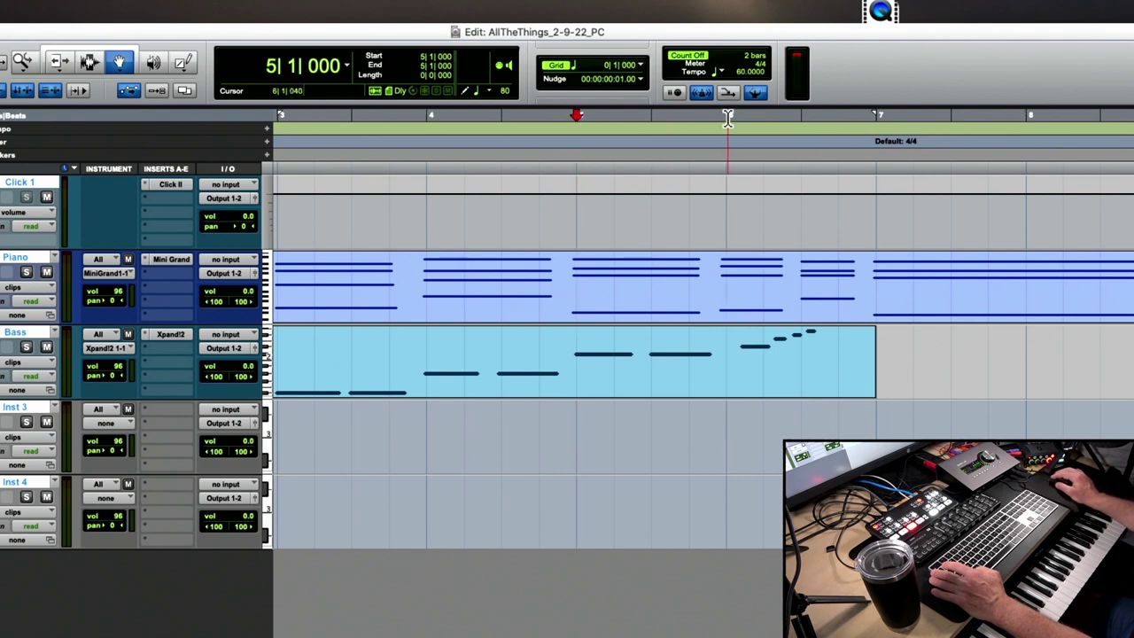
left_click(727, 119)
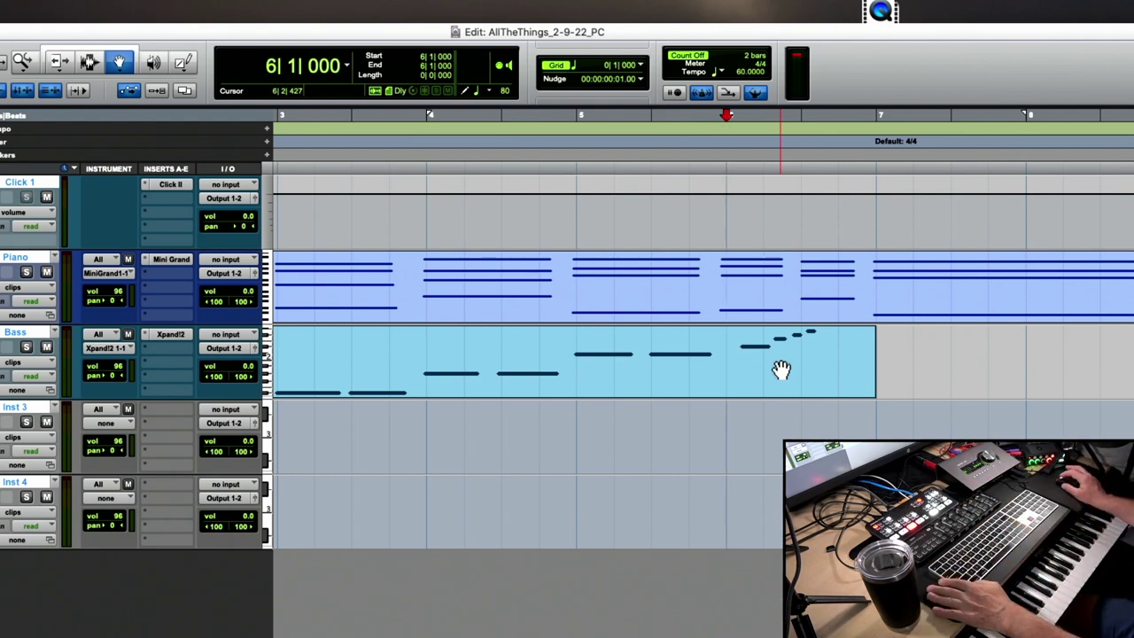
scroll(781, 369, "right", 5)
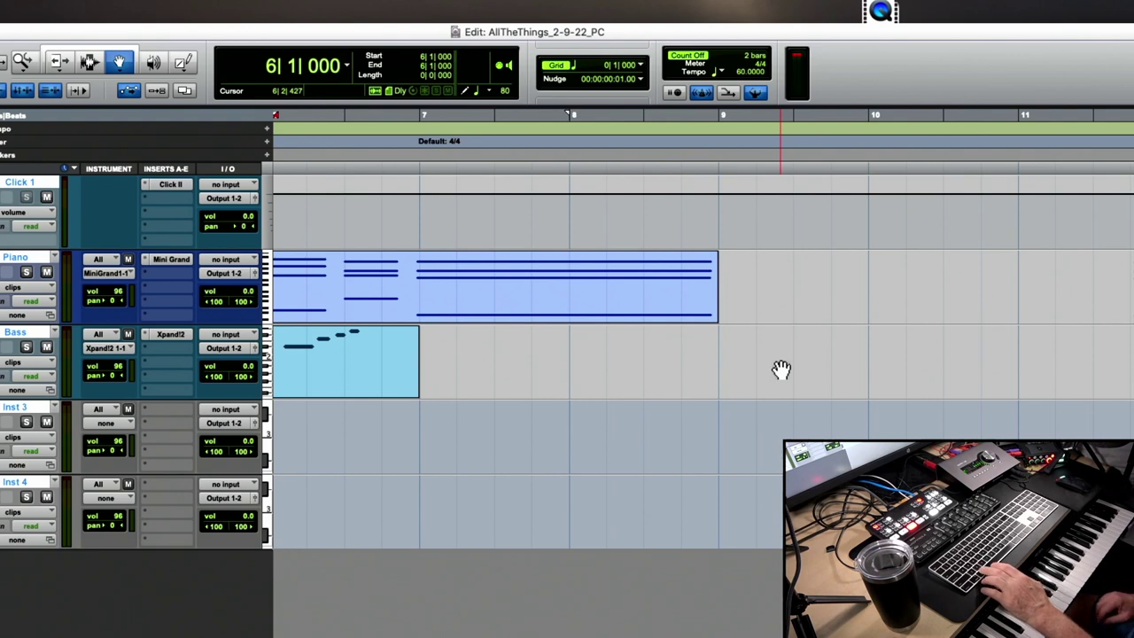
scroll(781, 369, "left", 2)
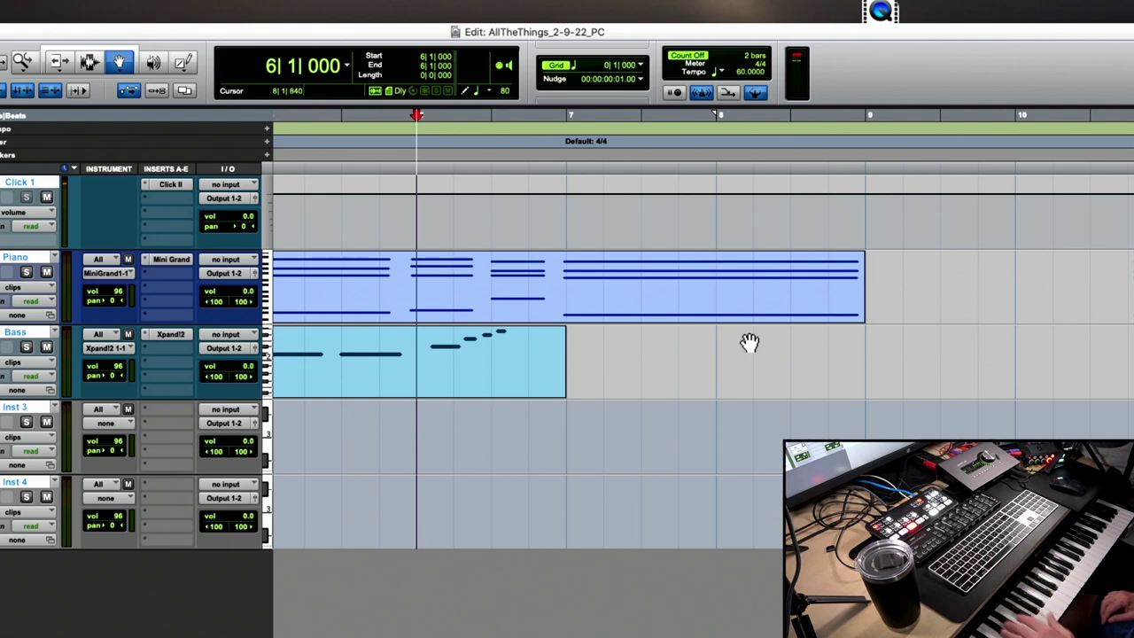
key("super+space")
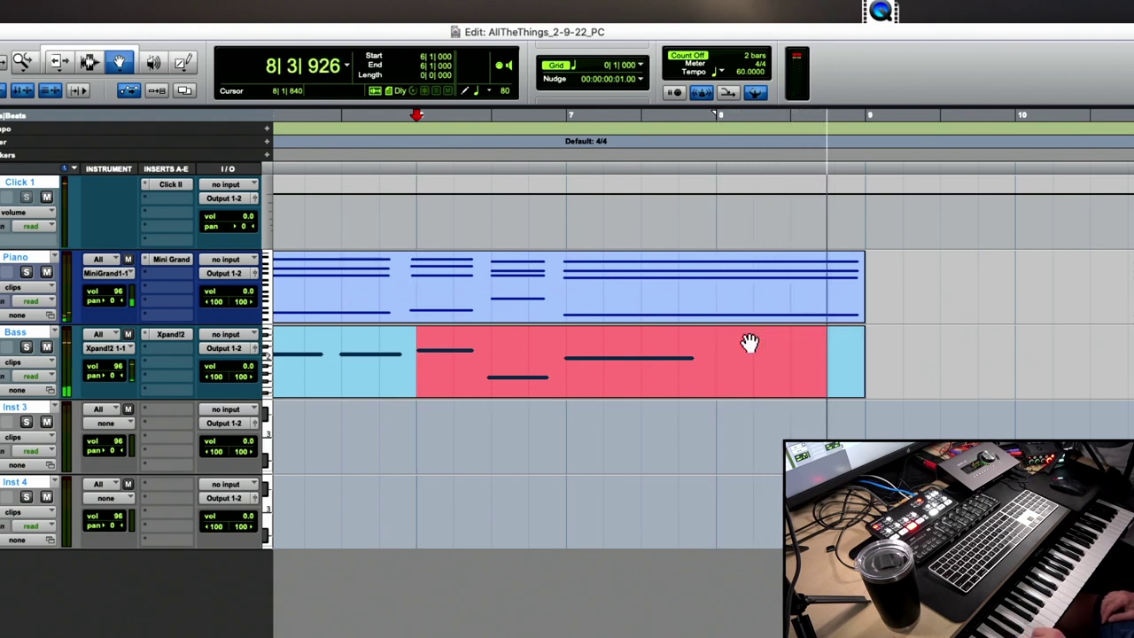
key("space")
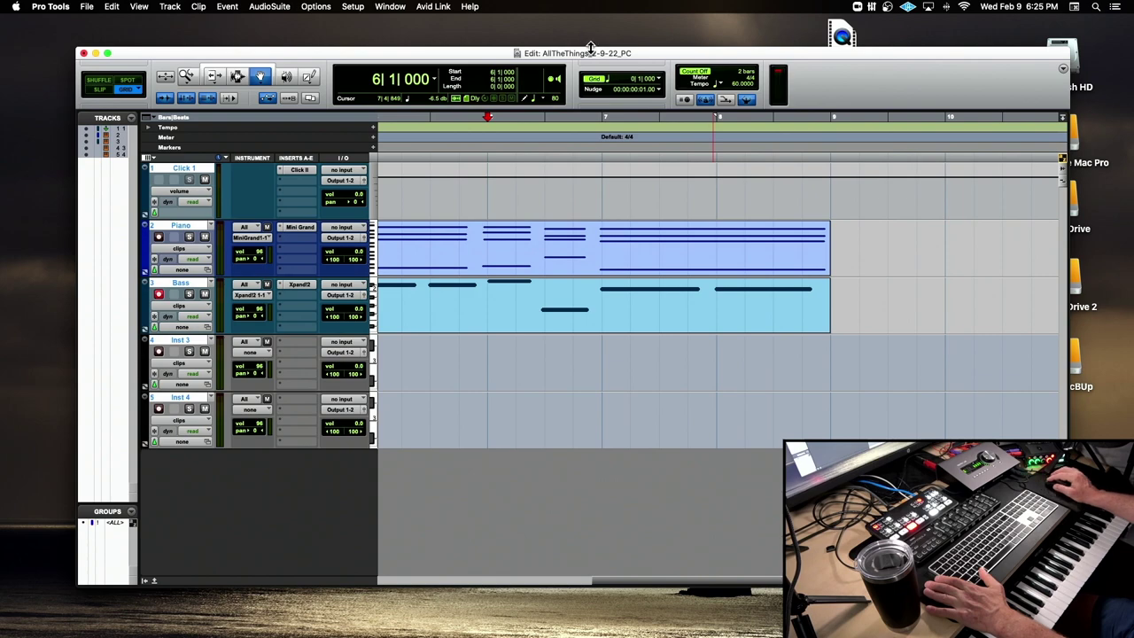
Step: Reposition the Edit window near the screen's upper-left corner and enlarge it to fill the display
left_click_drag(591, 47, 539, 18)
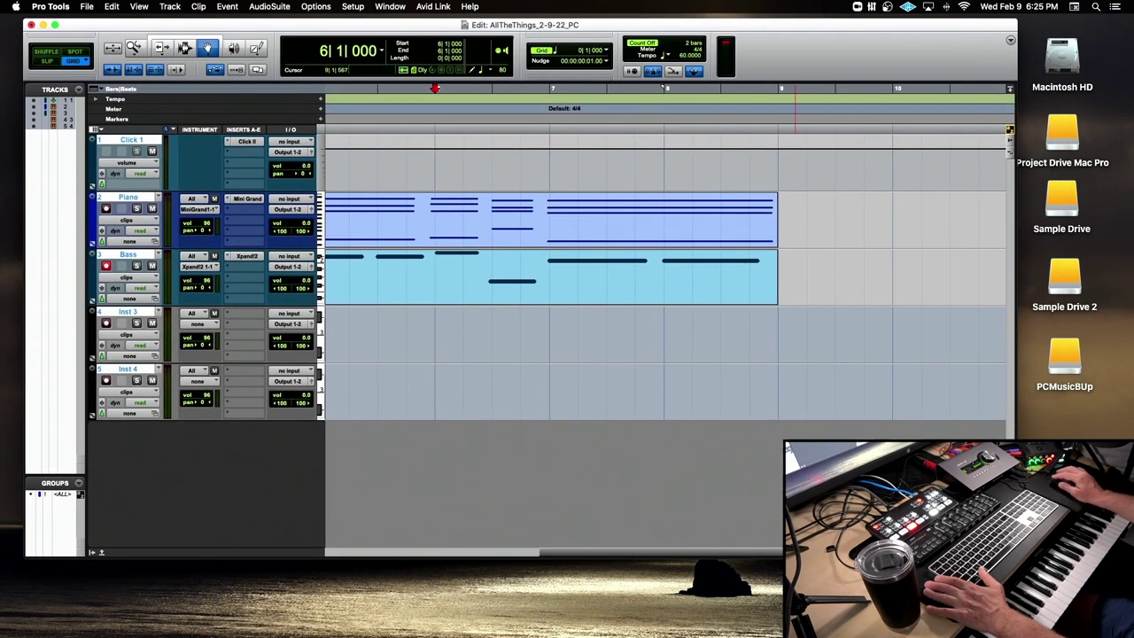
double_click(539, 24)
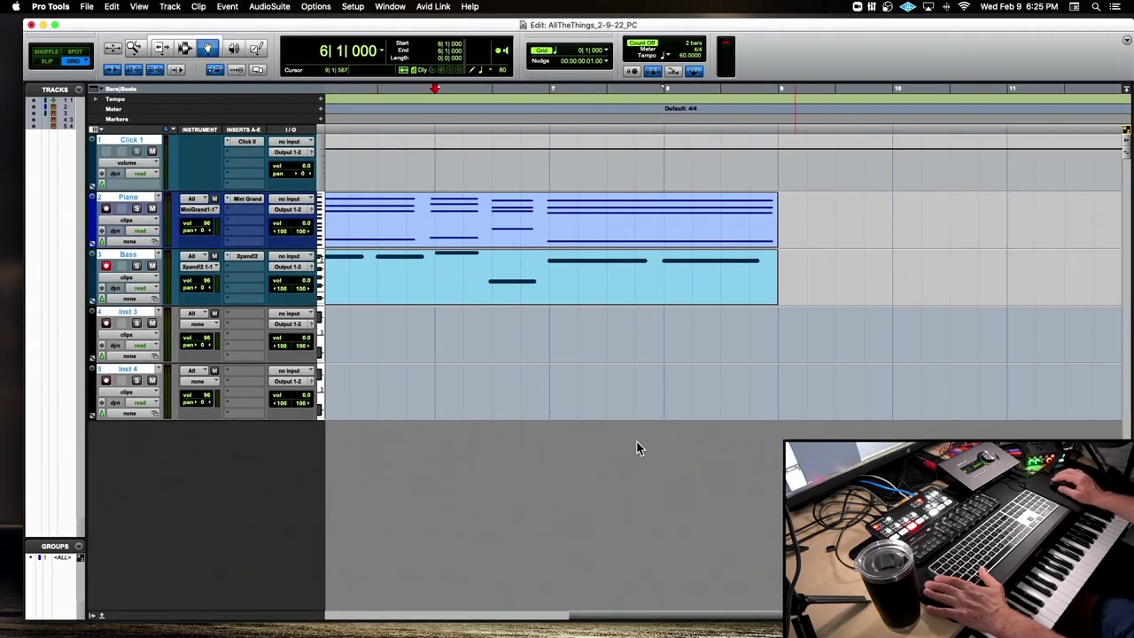
scroll(528, 382, "left", 10)
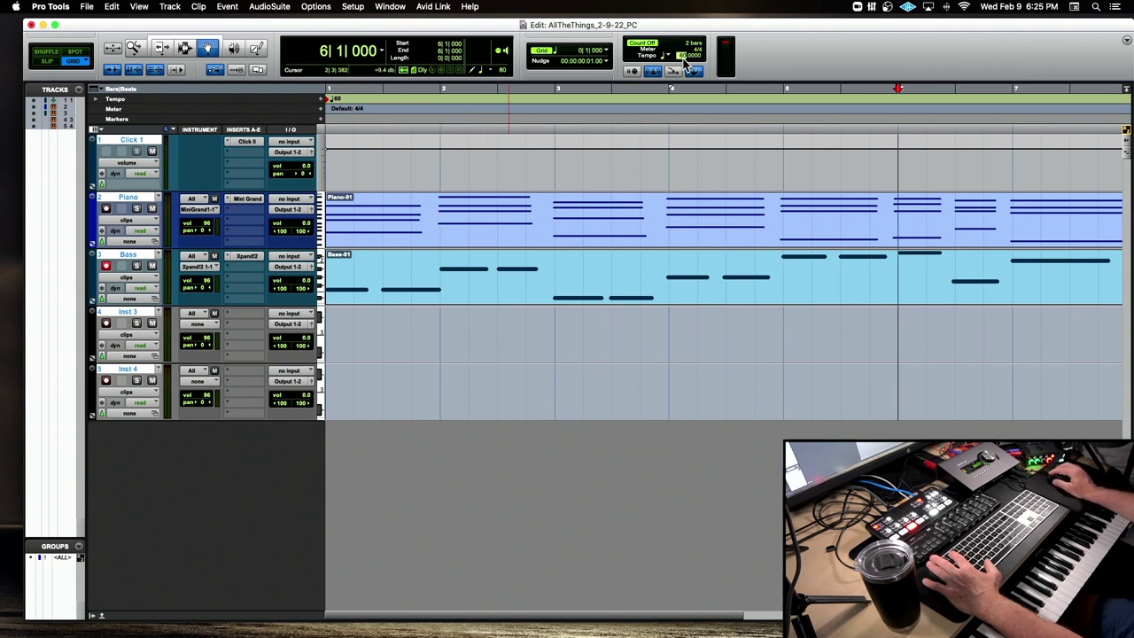
Step: Set the session tempo to 96 and return the insertion point to the start of the session
type("96")
key("Return")
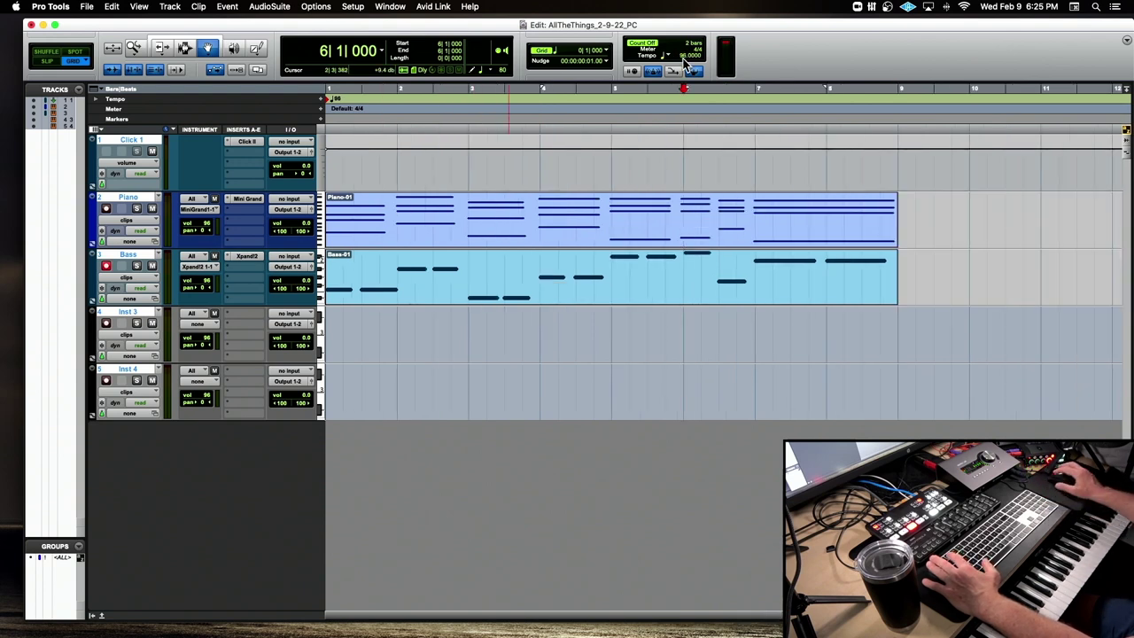
key("Return")
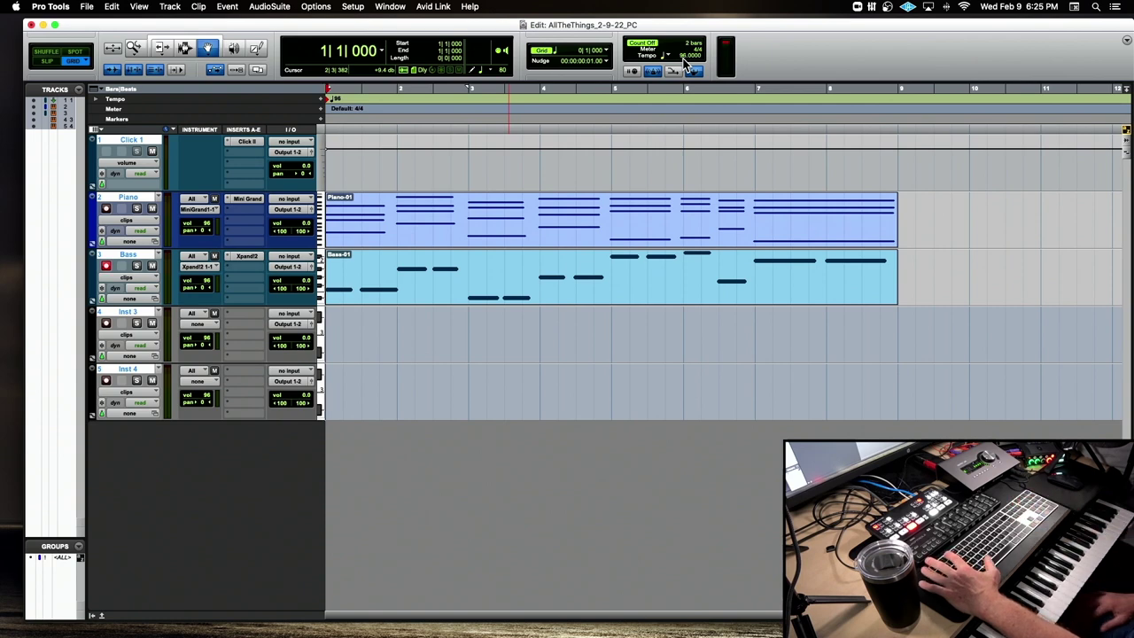
Step: Play back the piano and bass parts from the start of the session past bar 7
key("space")
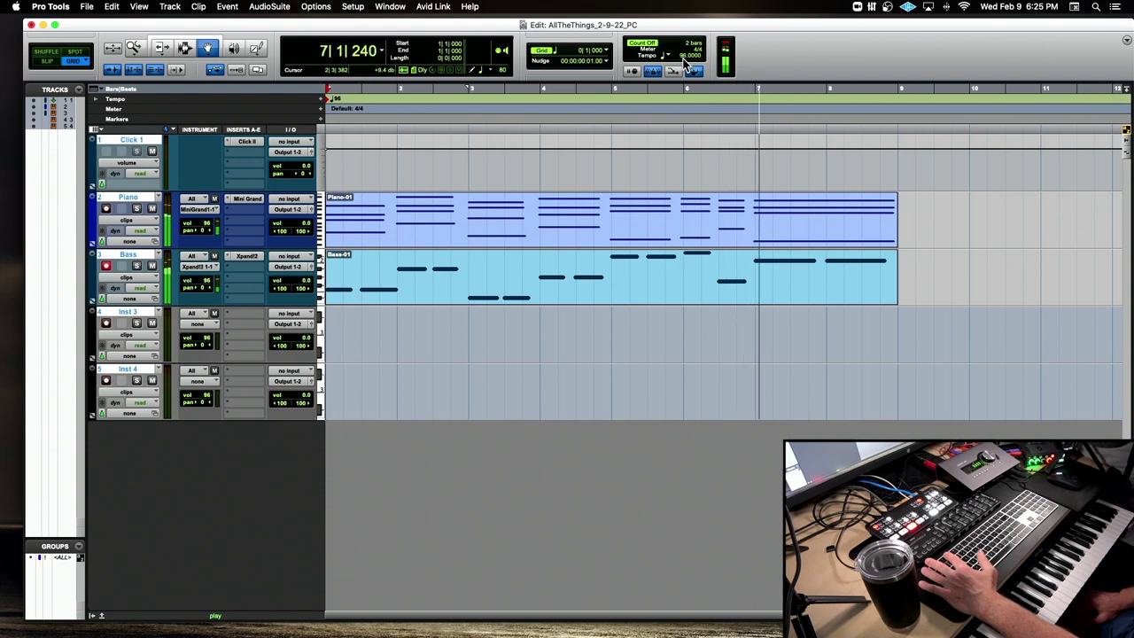
key("space")
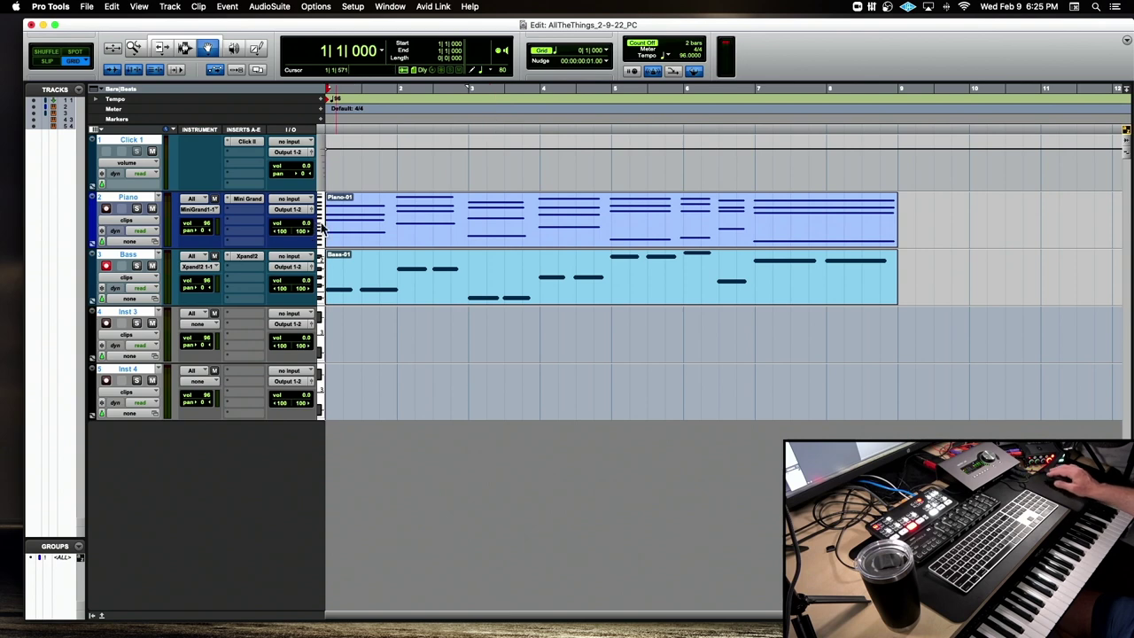
Step: Place the insertion point at bar 3 beat 3 and deselect all tracks
left_click(137, 258)
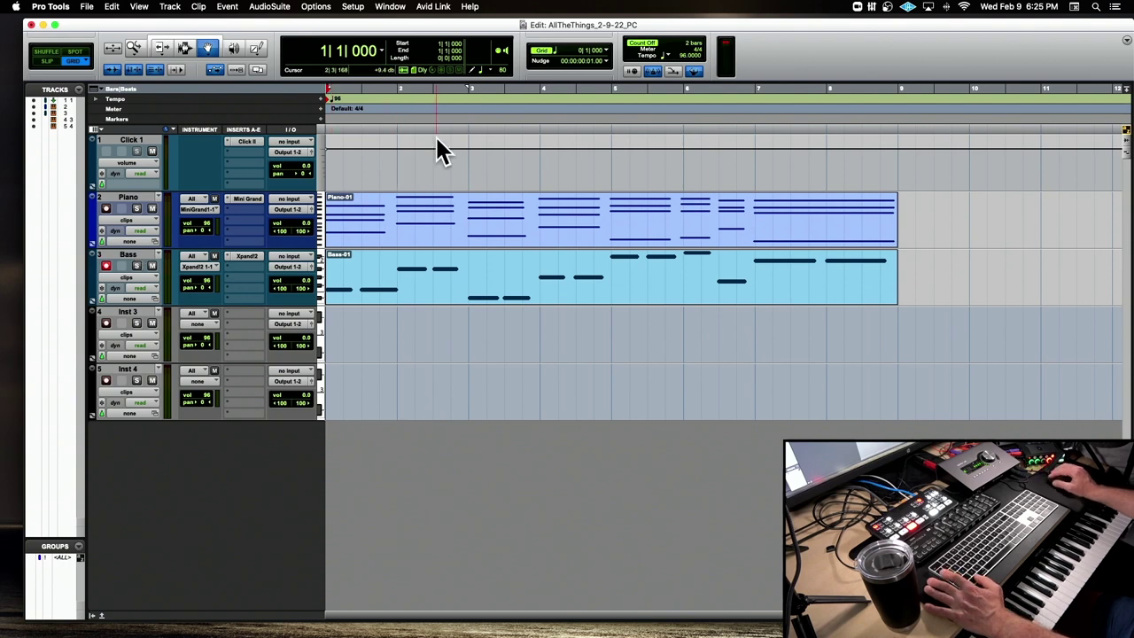
left_click(497, 88)
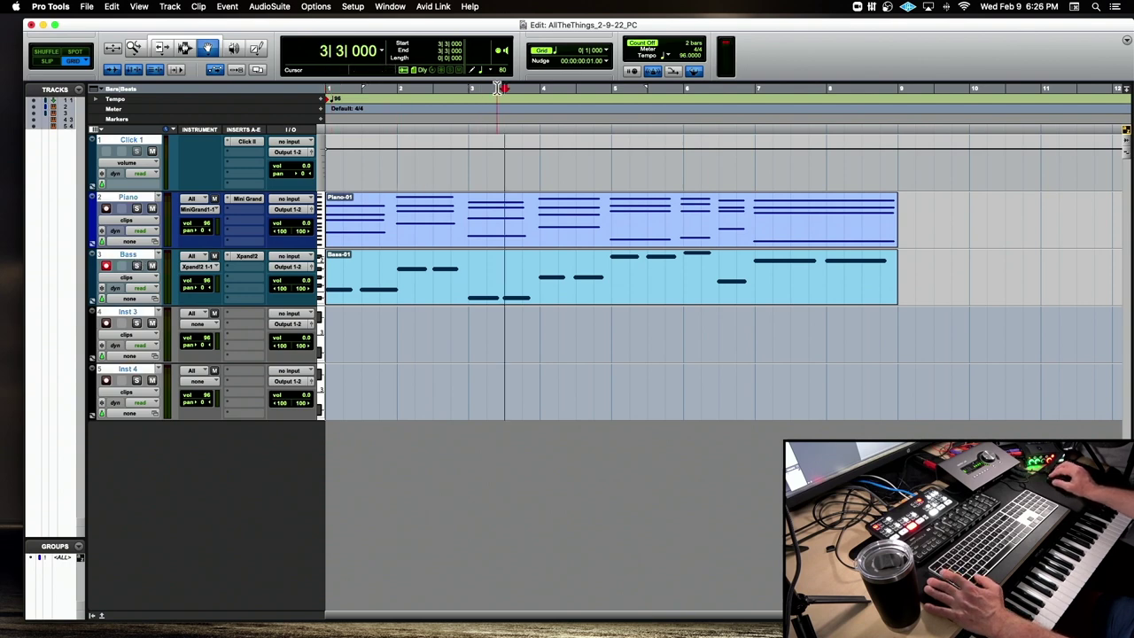
right_click(142, 202)
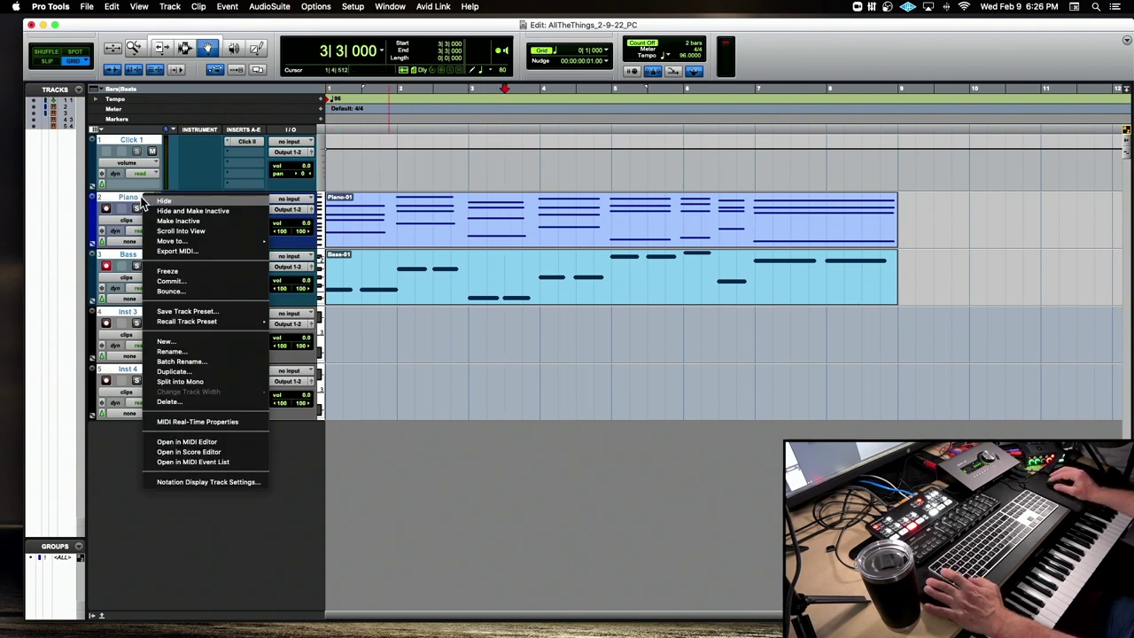
left_click(126, 202)
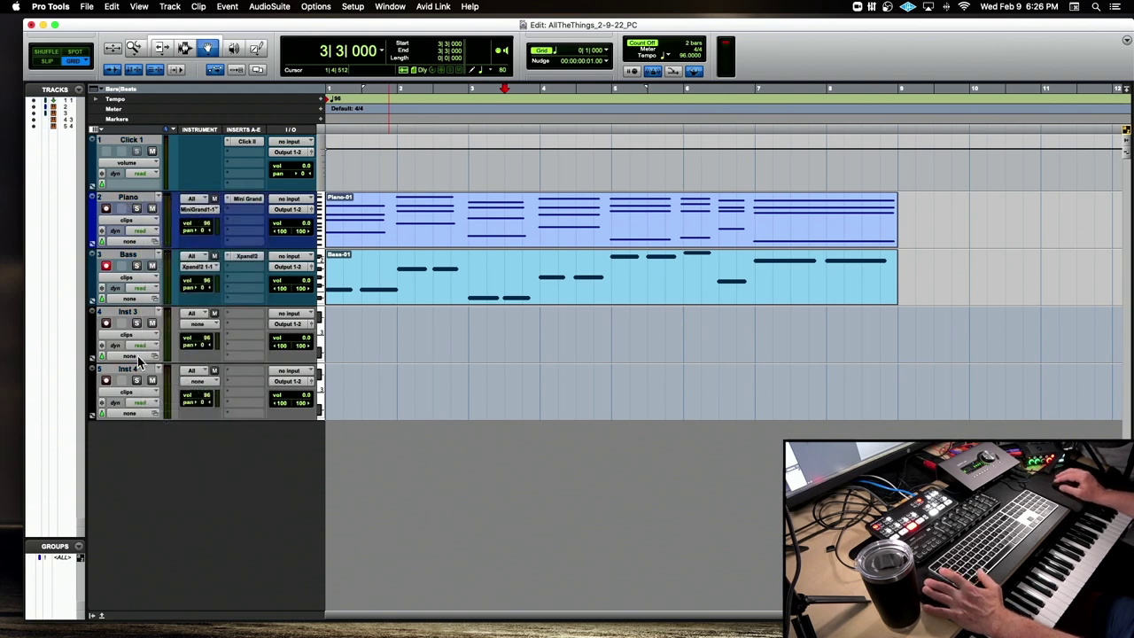
Step: Select the Bass clip and open it in the docked MIDI Editor, with its notes spread across the view
left_click(357, 282)
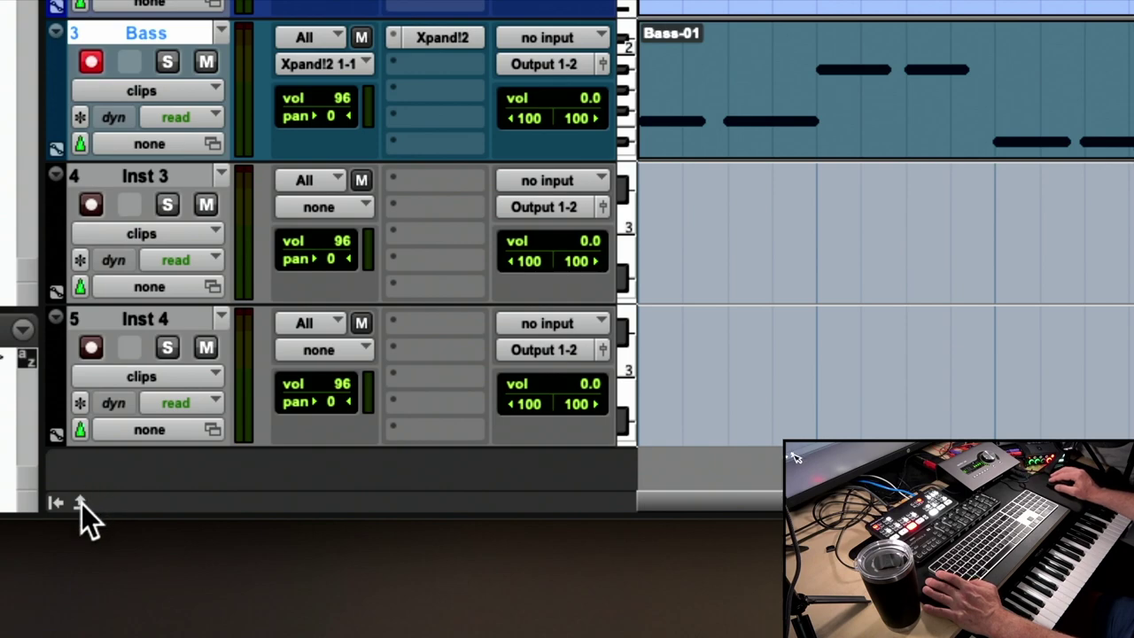
key("super+equal")
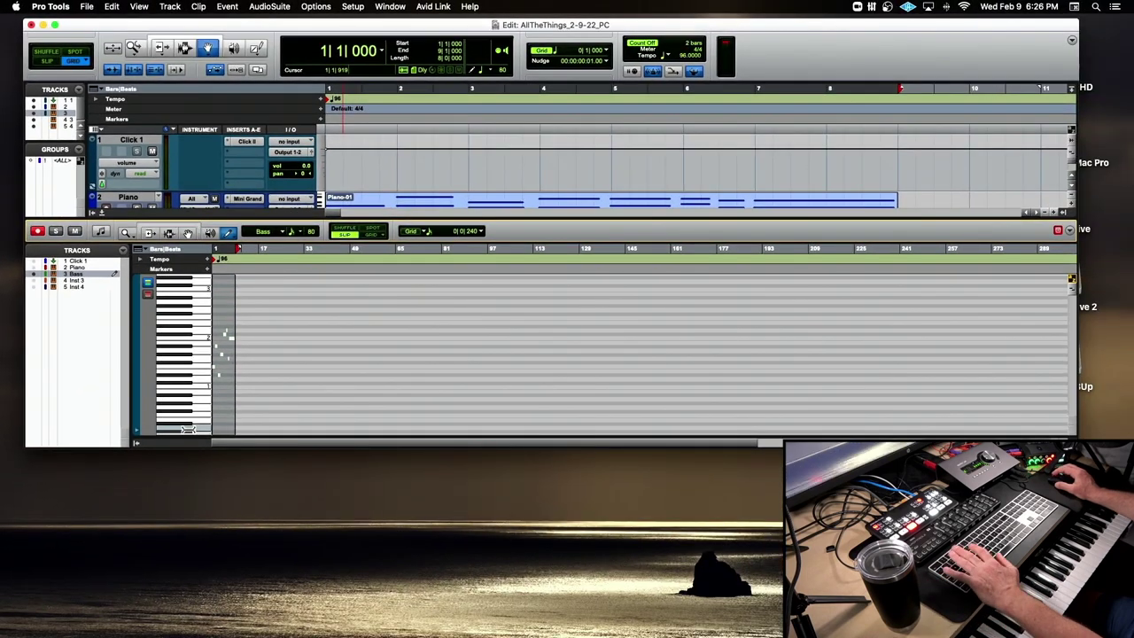
key("super+bracketright")
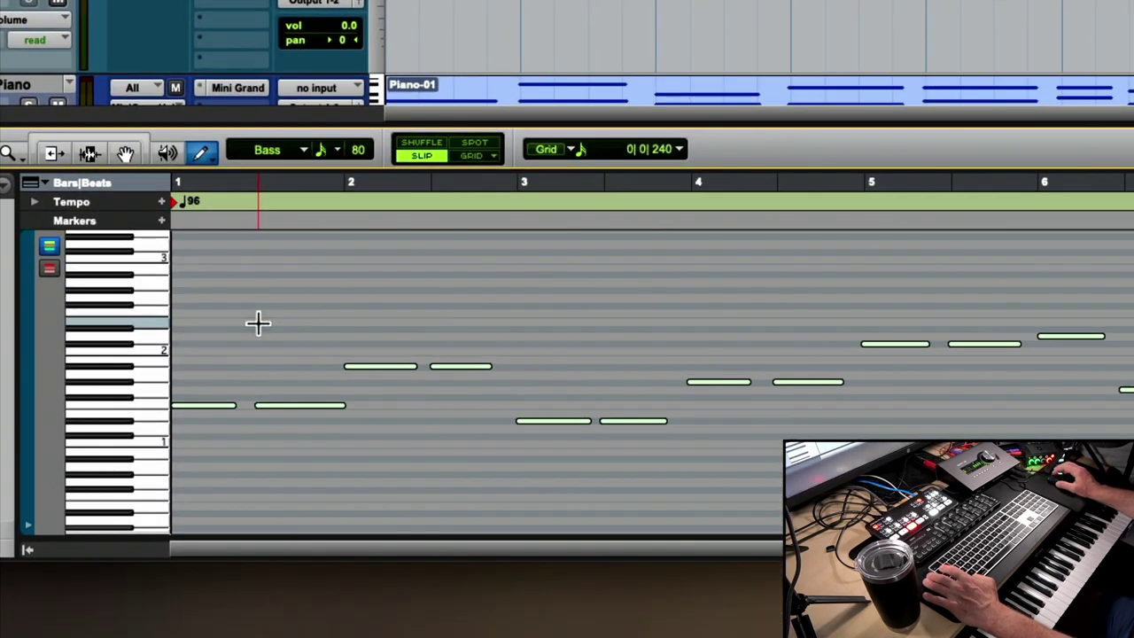
left_click(510, 182)
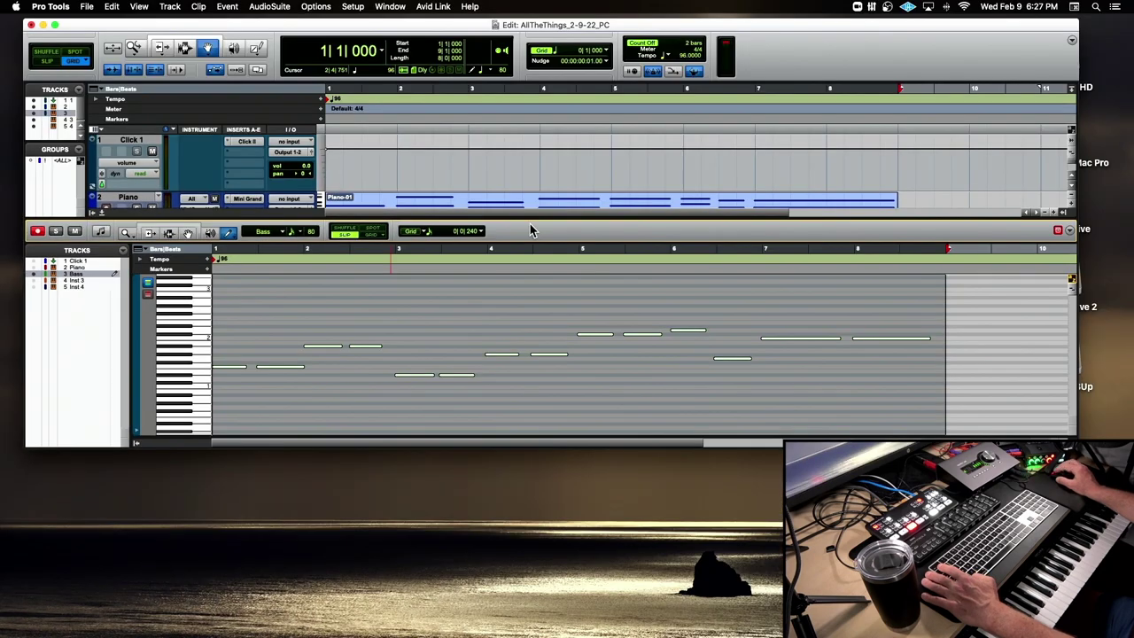
Step: Clear the clip selection and show only the Bass track in the docked MIDI Editor, matching the Bass track in the Edit window
left_click(383, 120)
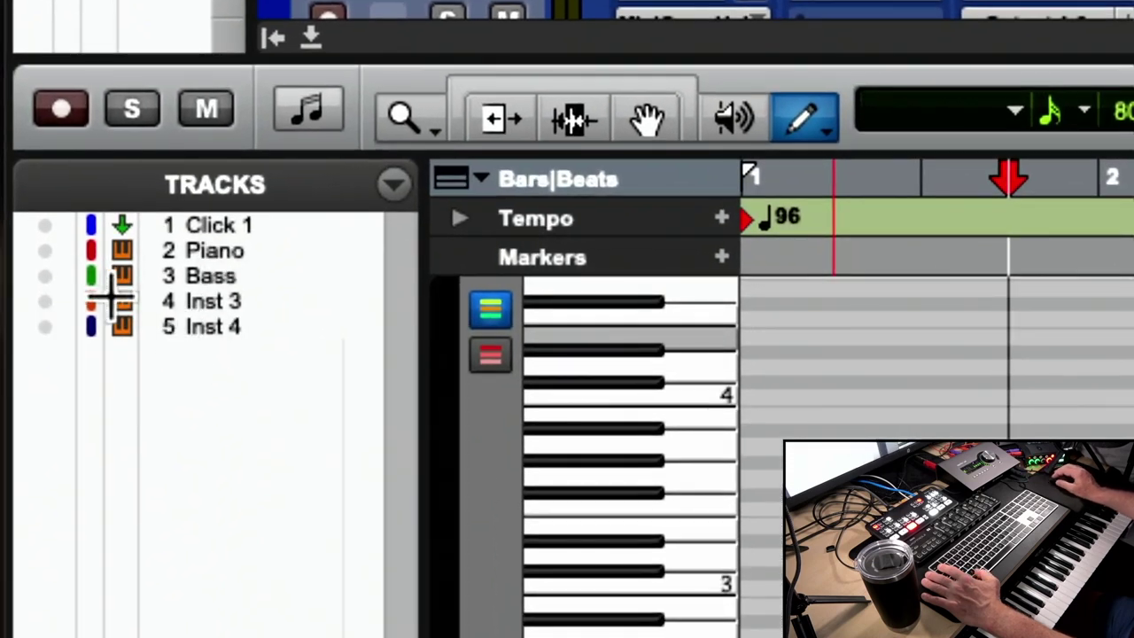
left_click(46, 278)
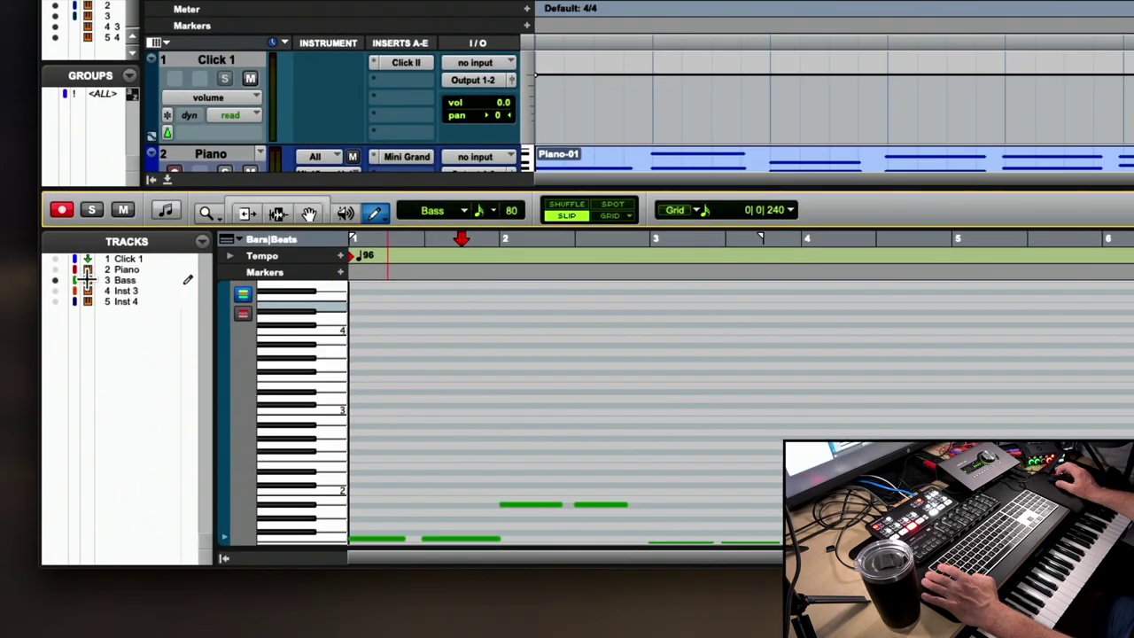
scroll(450, 322, "down", 4)
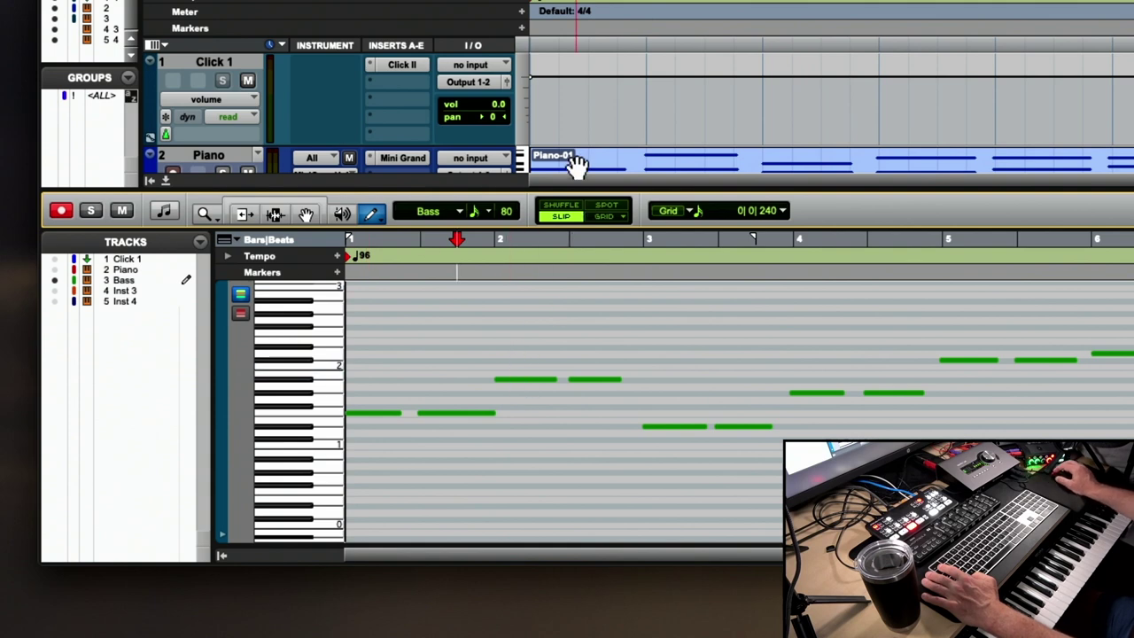
scroll(576, 165, "down", 5)
scroll(576, 164, "up", 2)
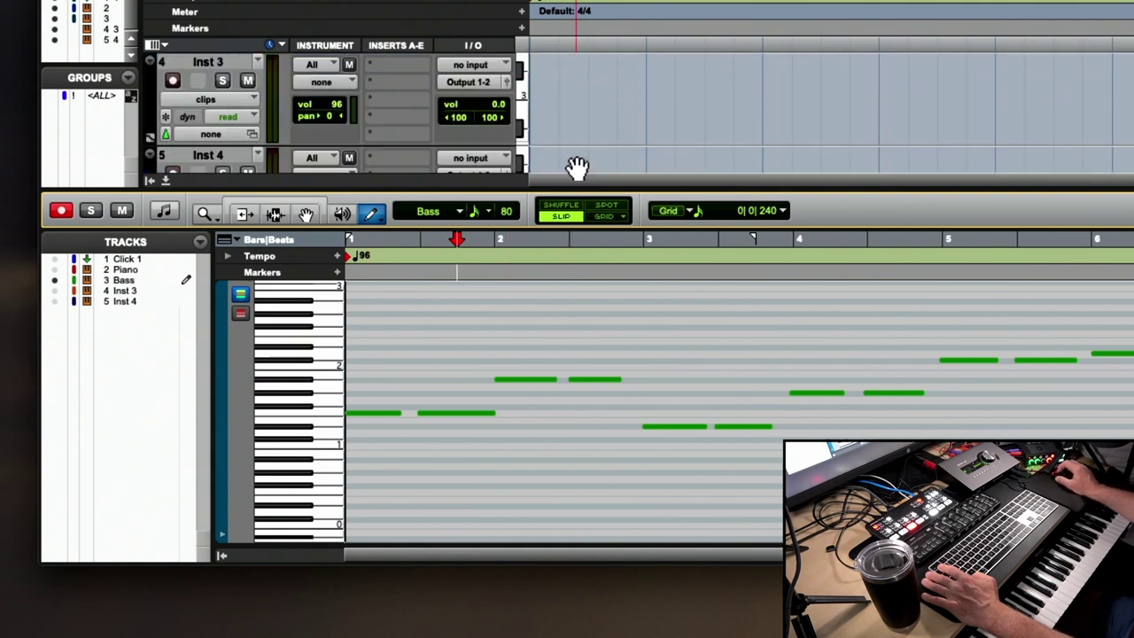
scroll(577, 165, "up", 2)
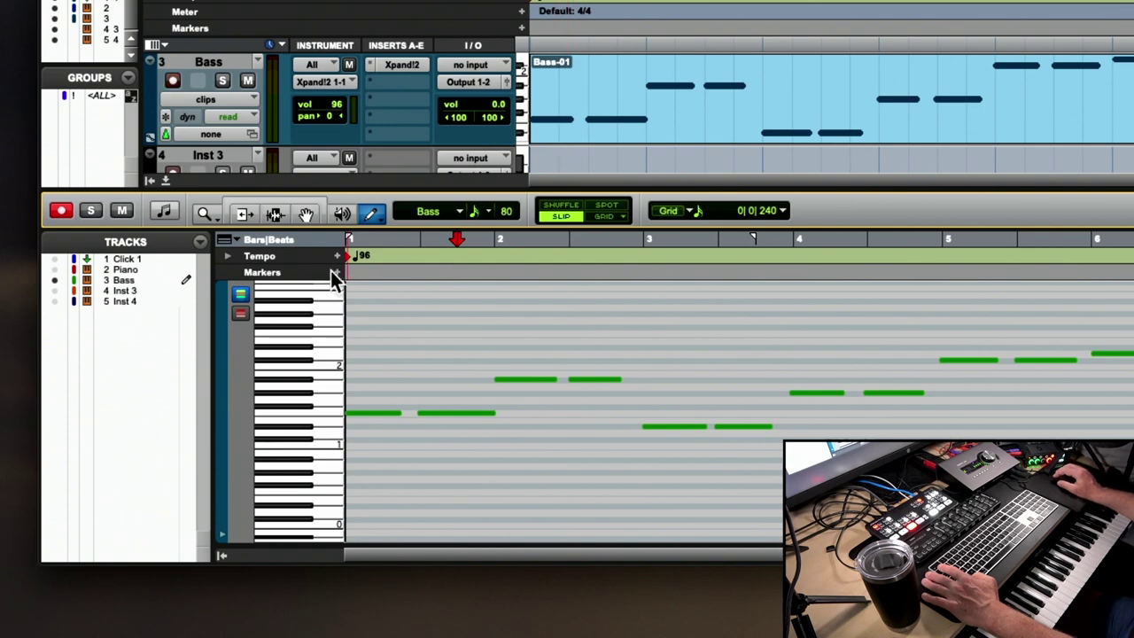
Step: Turn off the MIDI Editor's color coding by track so the bass notes use their own track color
left_click(239, 295)
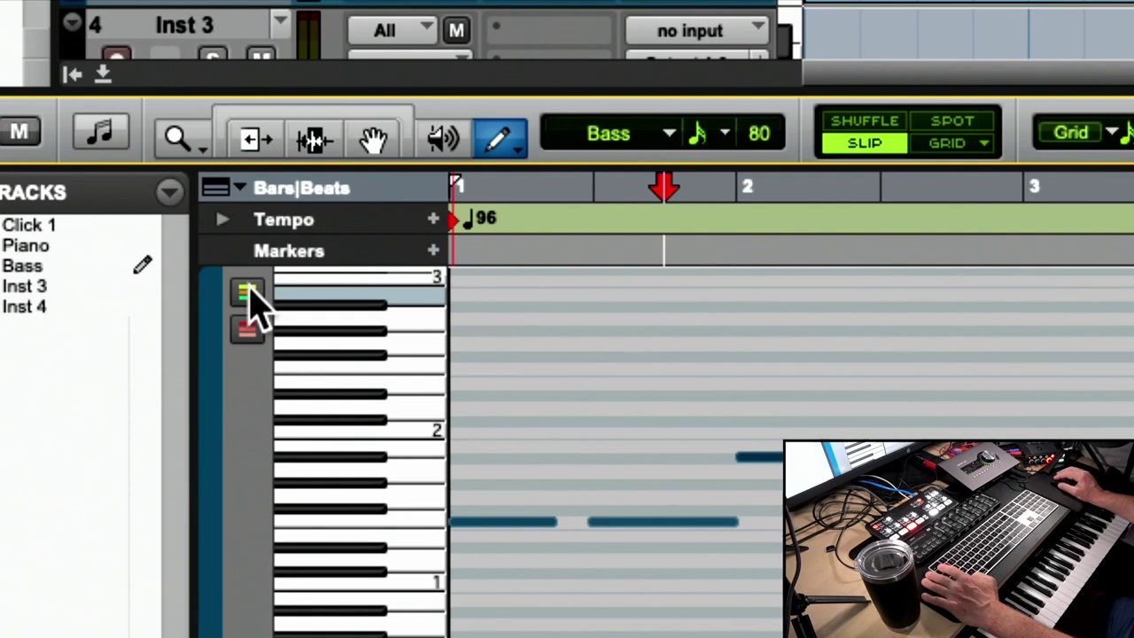
left_click(250, 301)
left_click(250, 302)
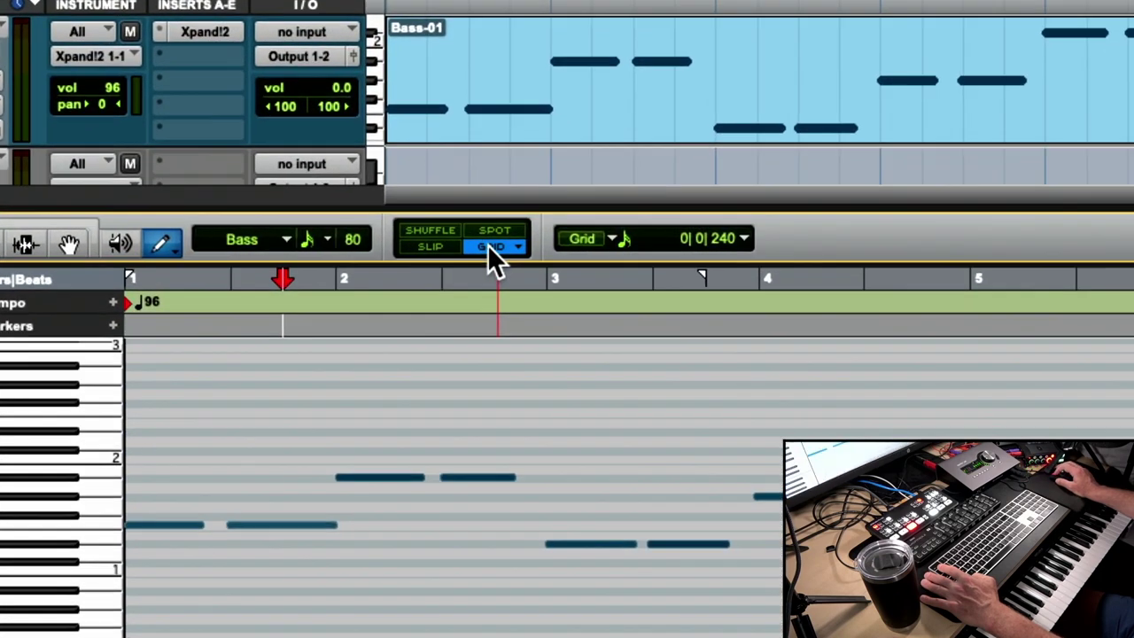
Step: Set the MIDI Editor to Grid mode and display its grid lines behind the bass notes
left_click(493, 248)
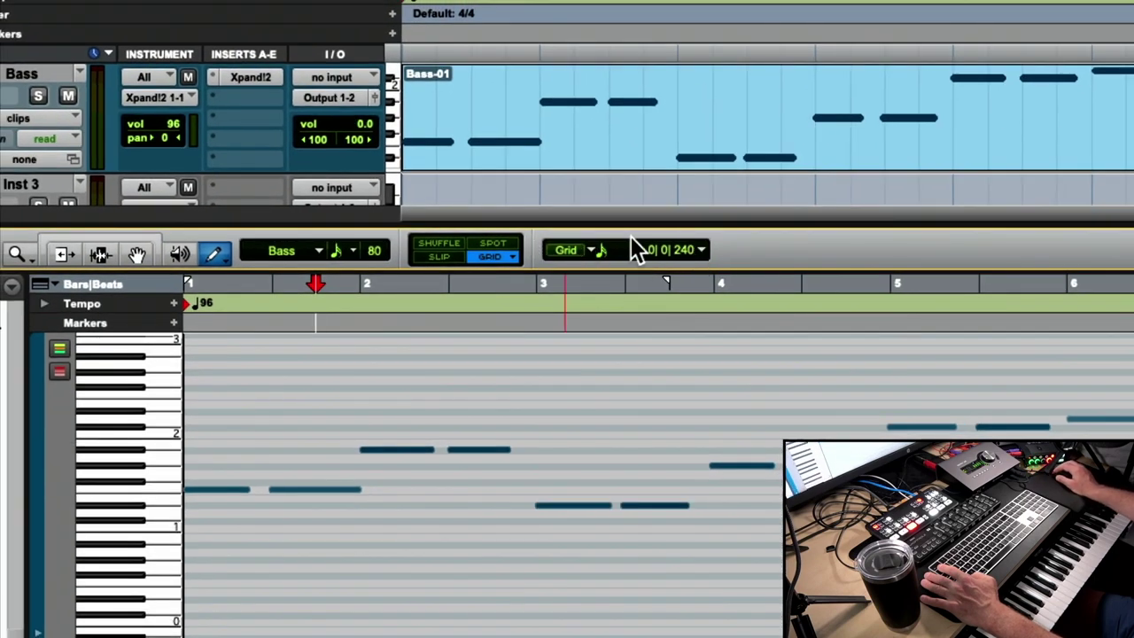
left_click(565, 249)
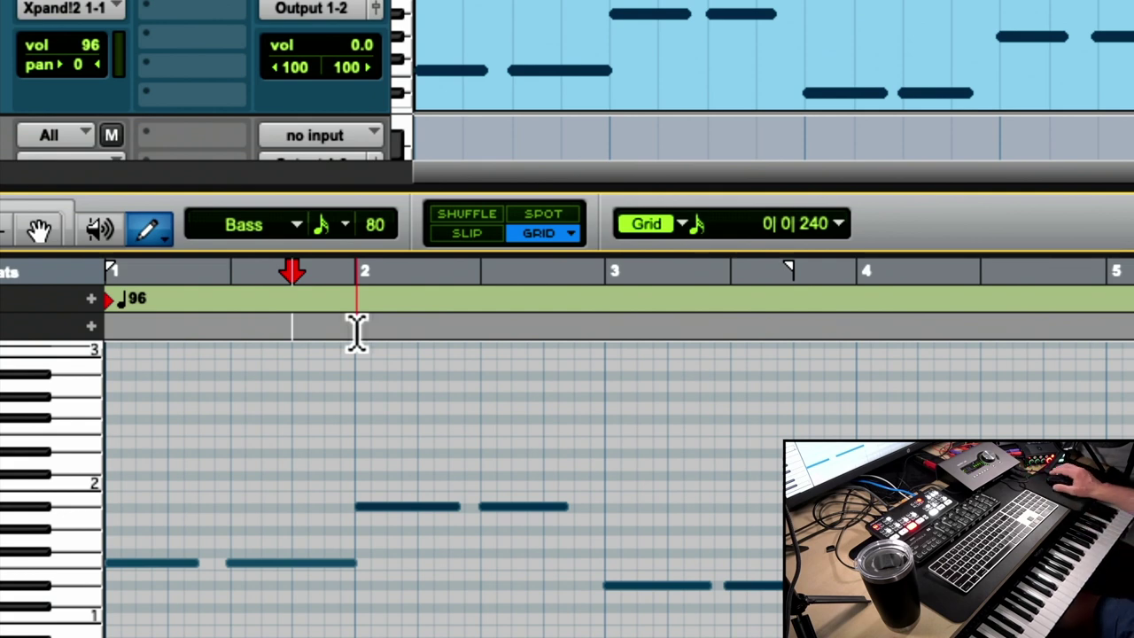
key("ctrl+bracketright")
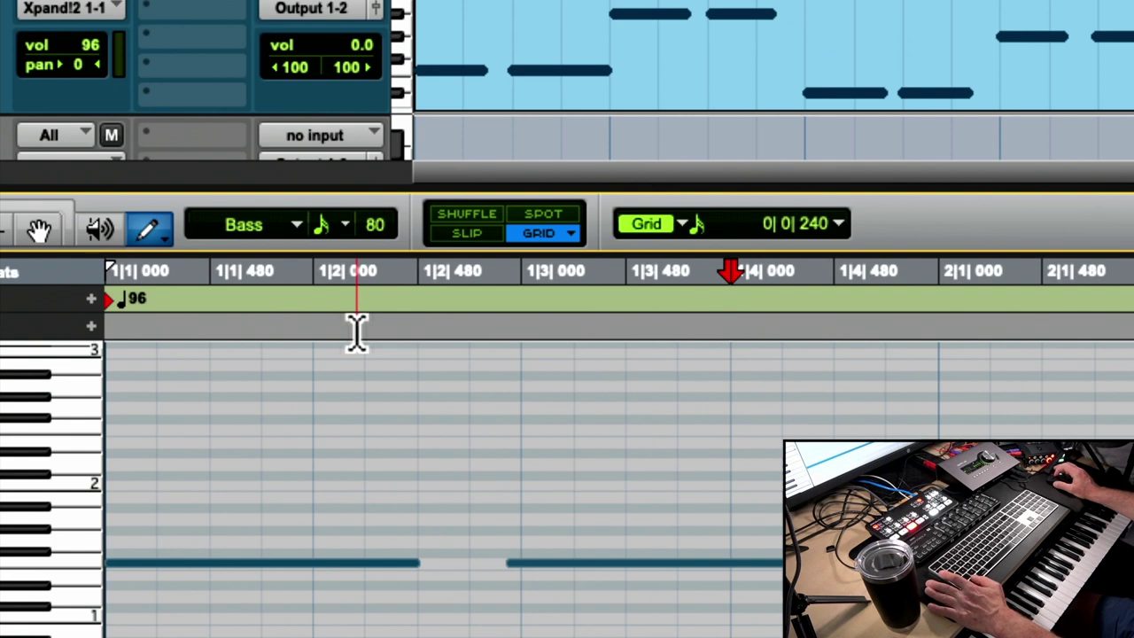
key("ctrl+bracketleft")
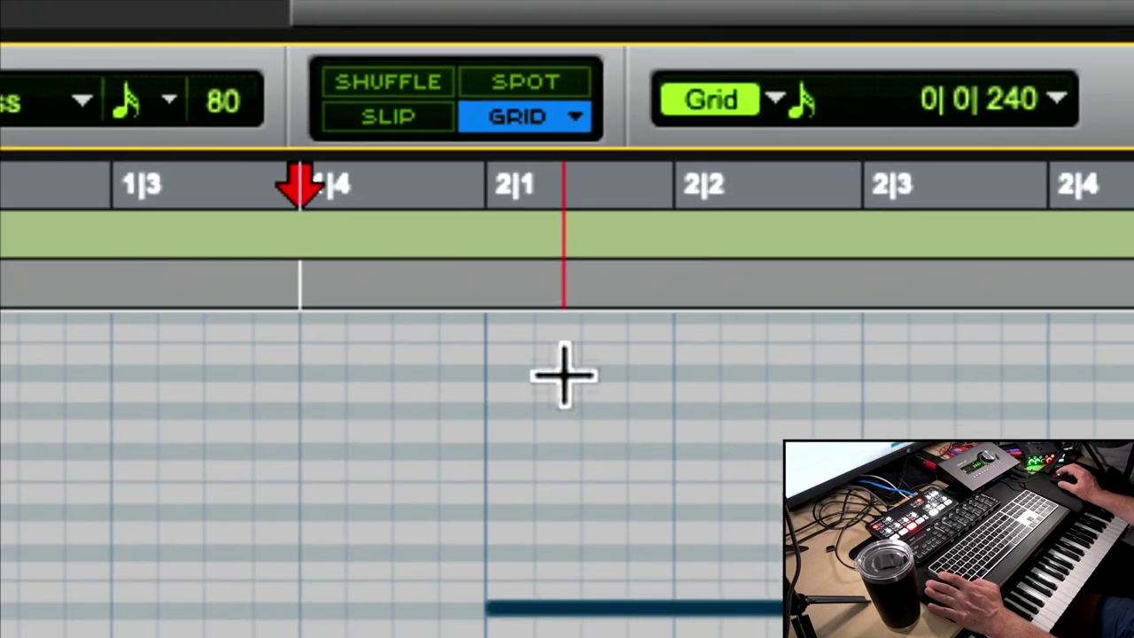
Step: Change the MIDI Editor's grid value to 1/8 note, to 1/4 note, and back to 1/16 note
left_click(1044, 107)
left_click(789, 125)
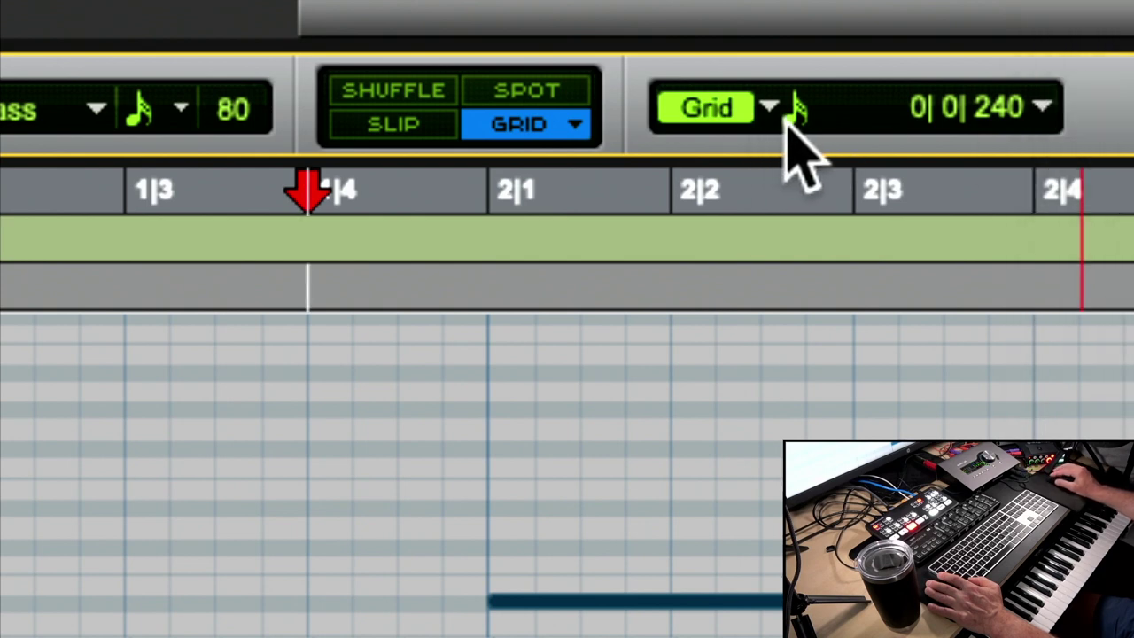
left_click(786, 123)
left_click(856, 77)
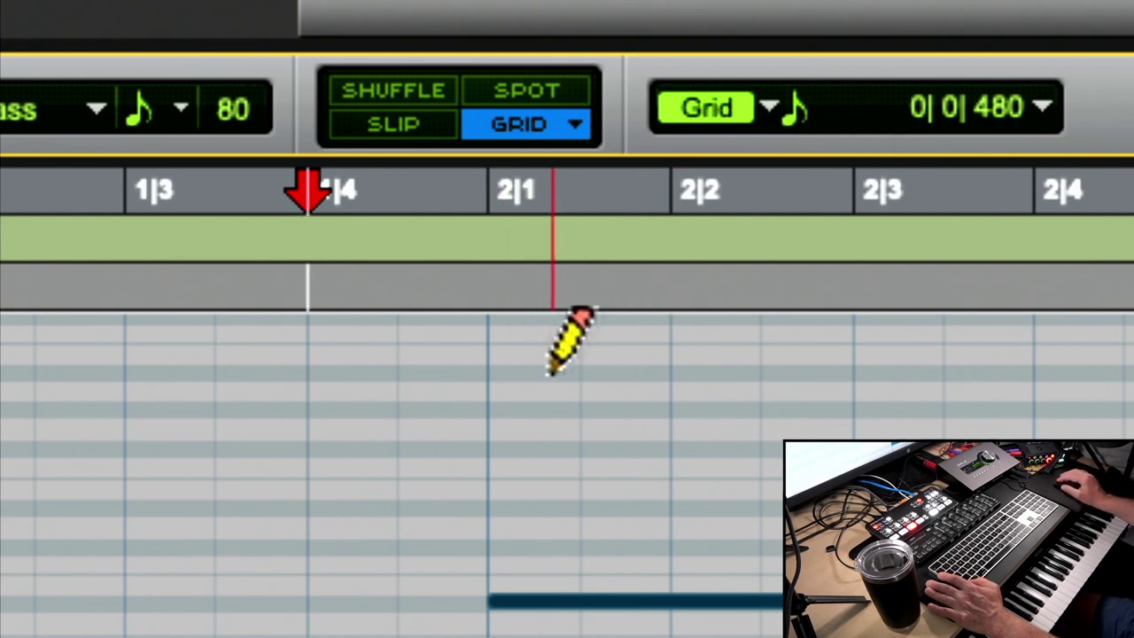
left_click(777, 111)
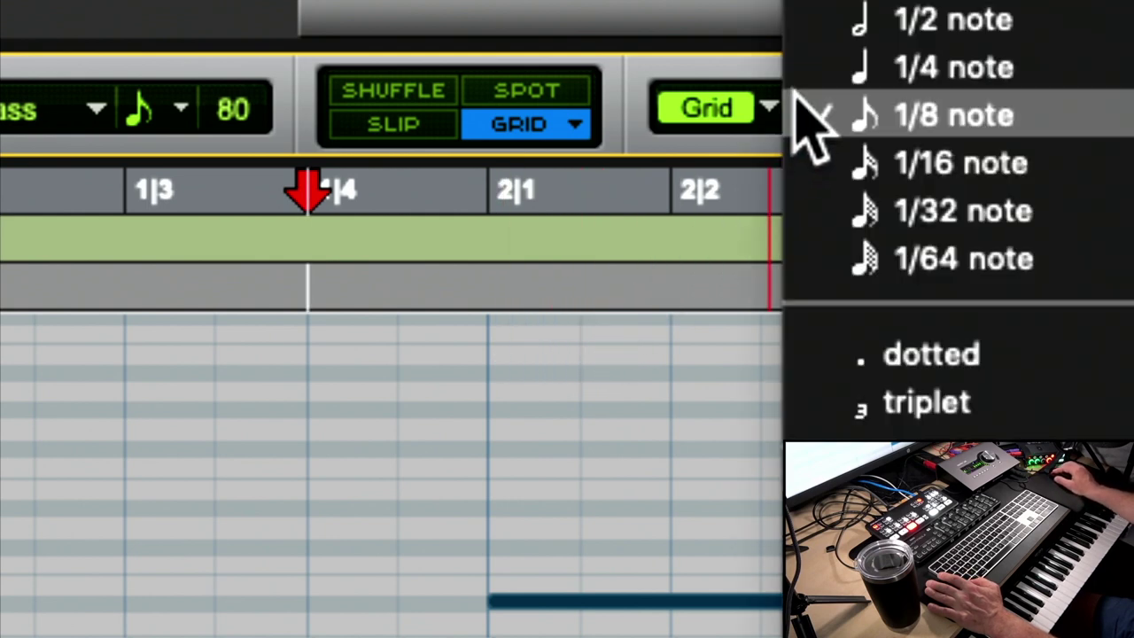
left_click(816, 79)
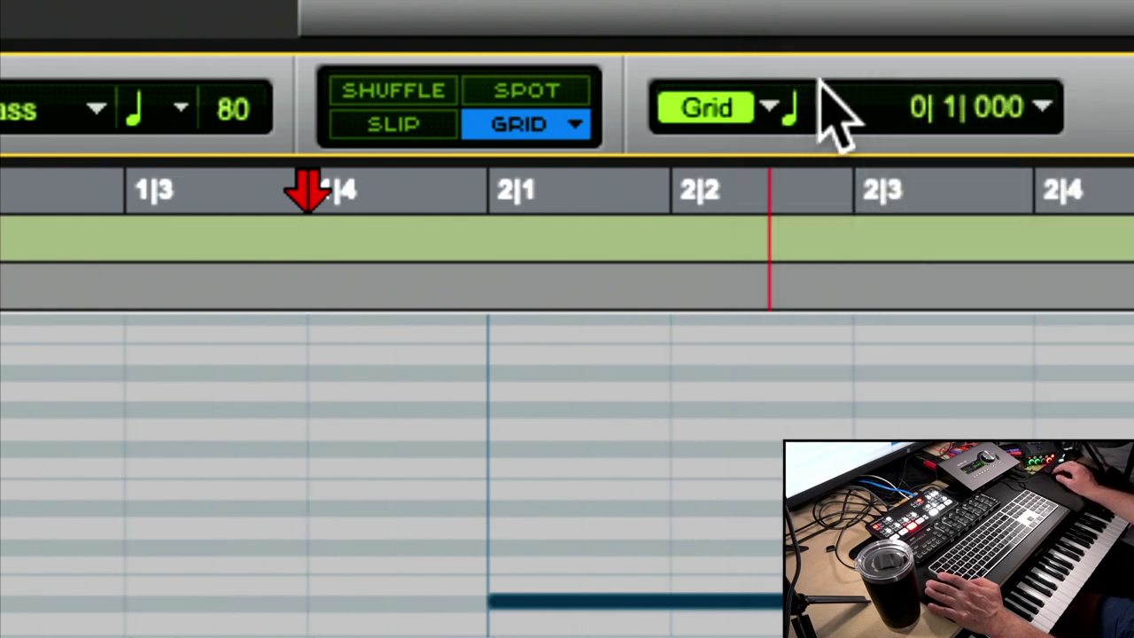
left_click(792, 111)
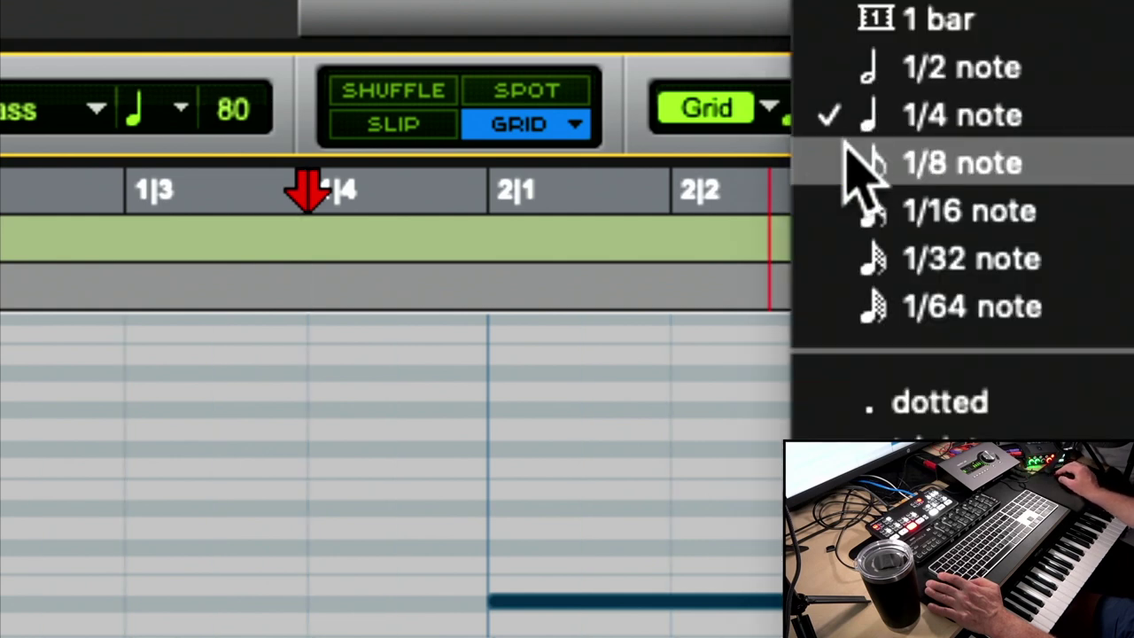
left_click(858, 213)
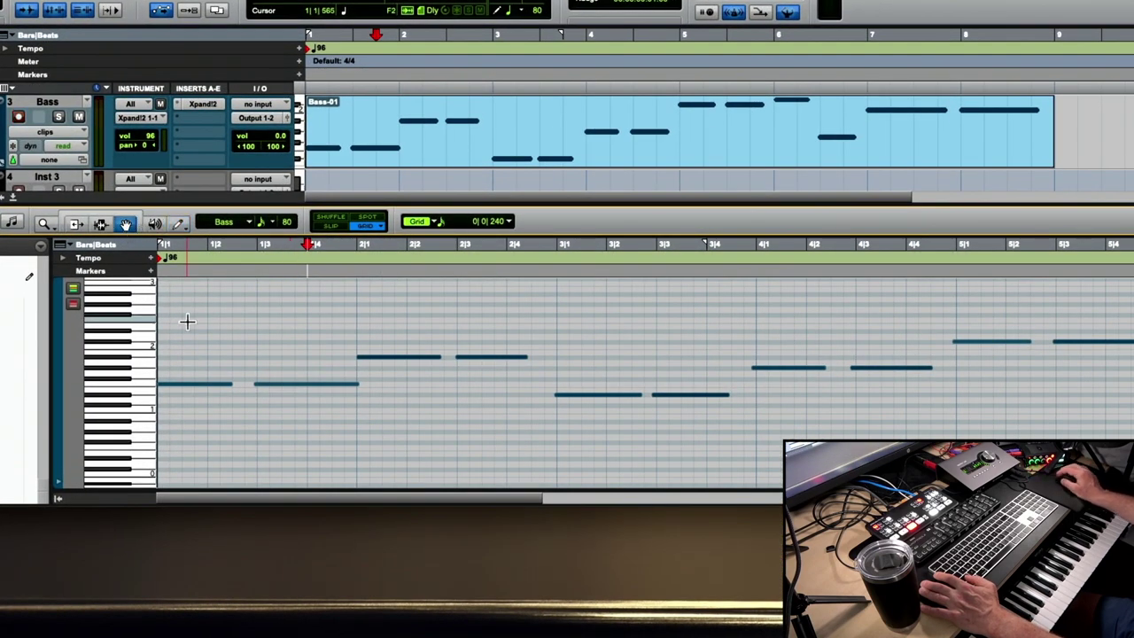
Step: Audition the first two bass notes of bar 1 individually and reselect the first one
left_click(194, 387)
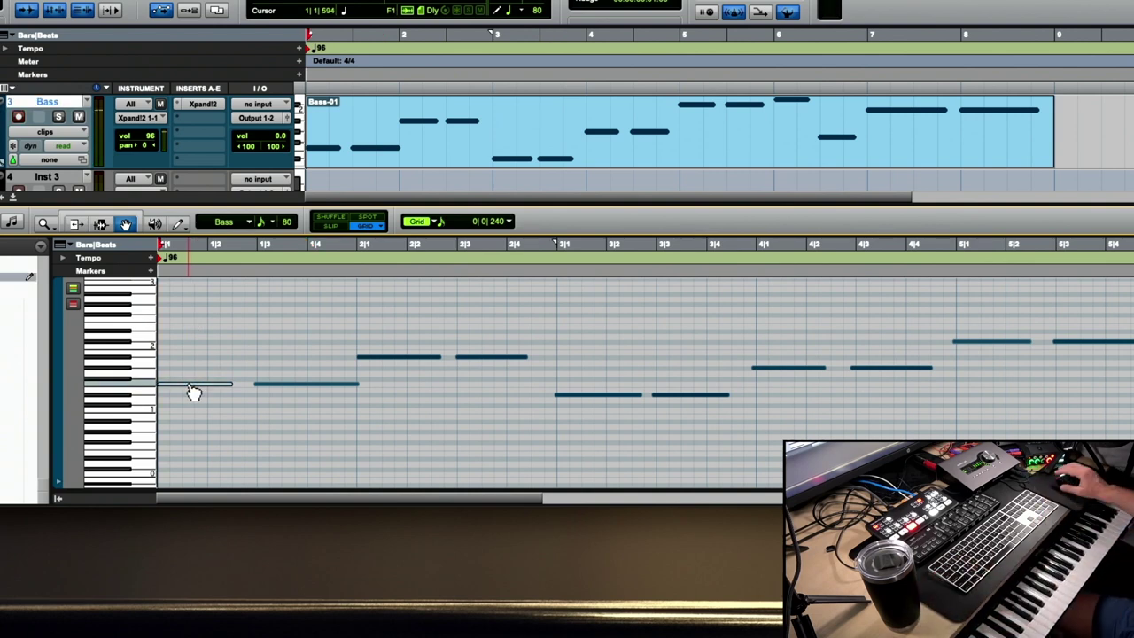
left_click(278, 391)
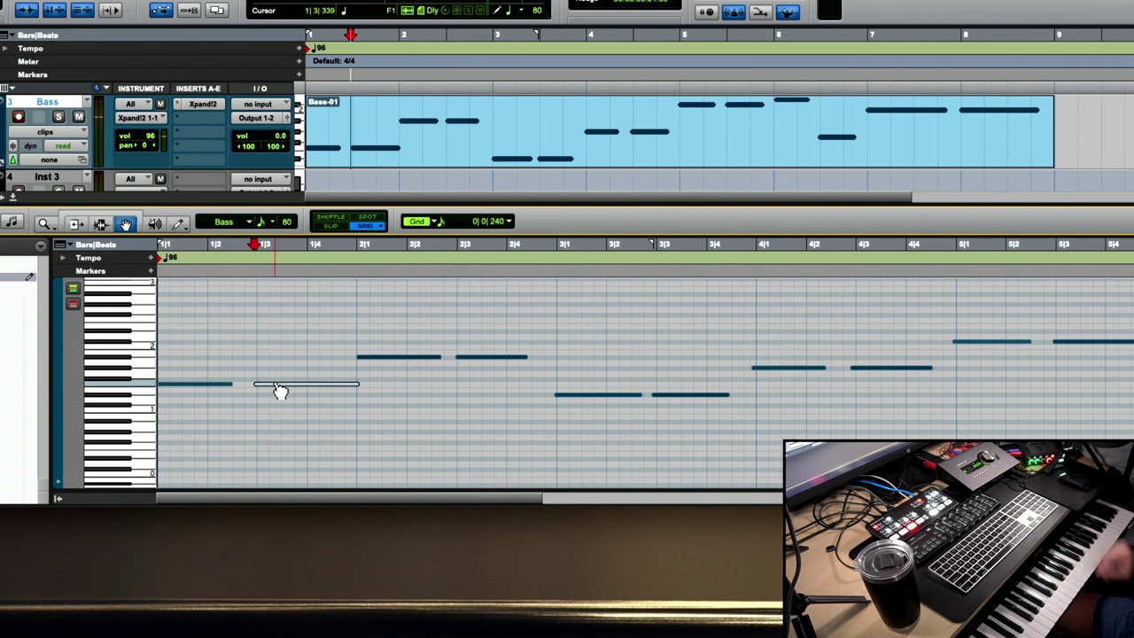
left_click(187, 388)
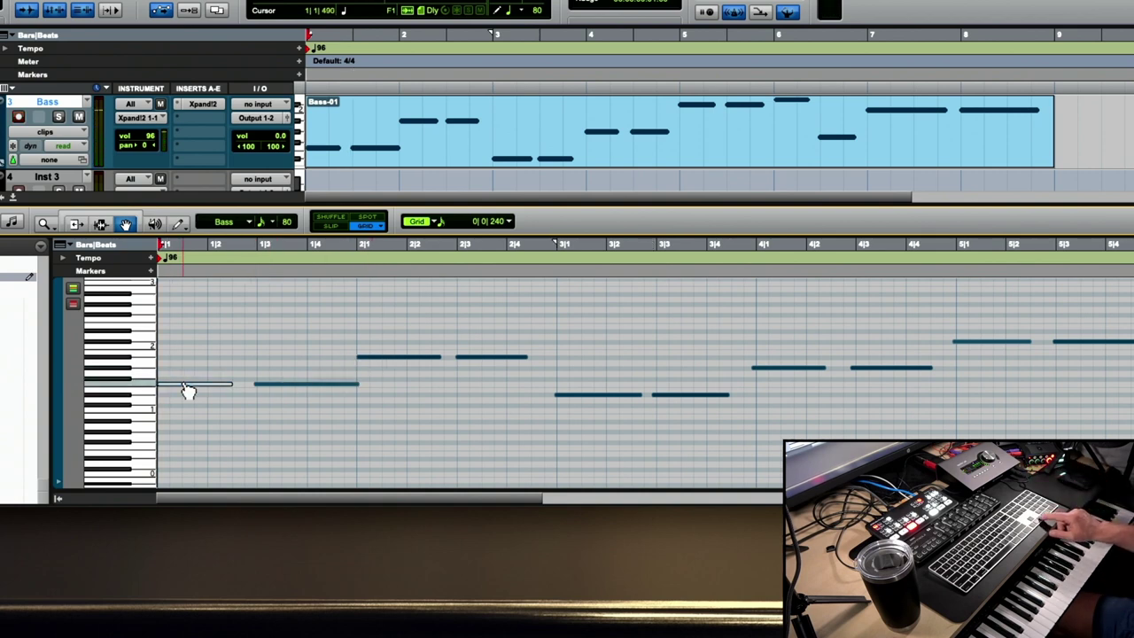
Step: Step the selection forward note by note from the first bass note through bar 4, auditioning each note
key("ctrl+Tab")
key("ctrl+Tab")
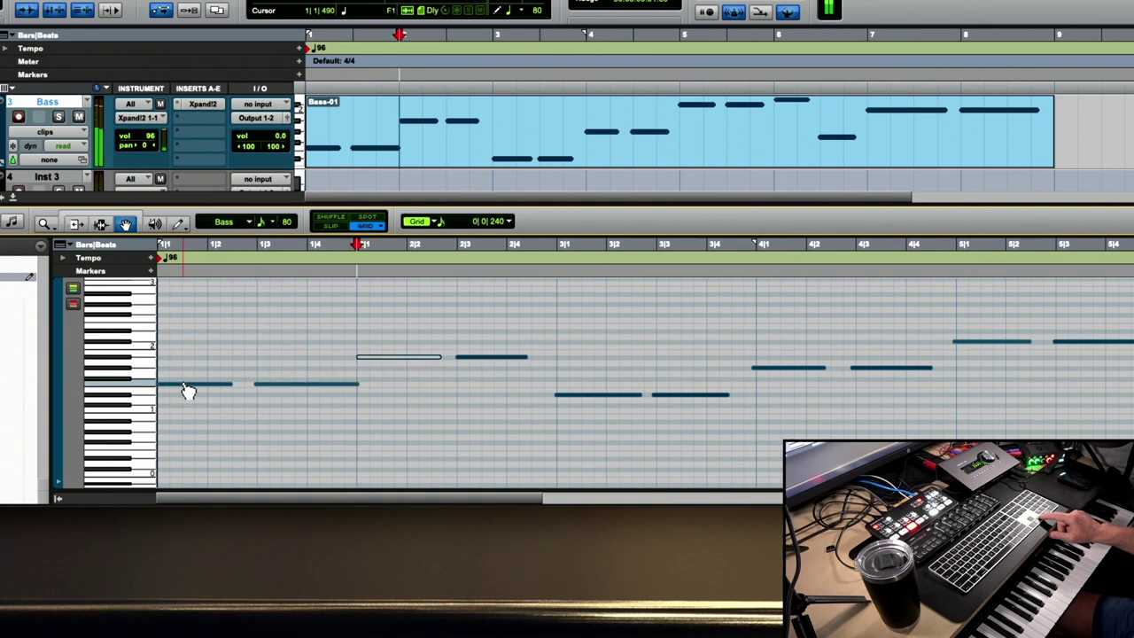
key("ctrl+Tab")
key("ctrl+Tab")
key("ctrl+Tab")
key("ctrl+Tab")
key("ctrl+Tab")
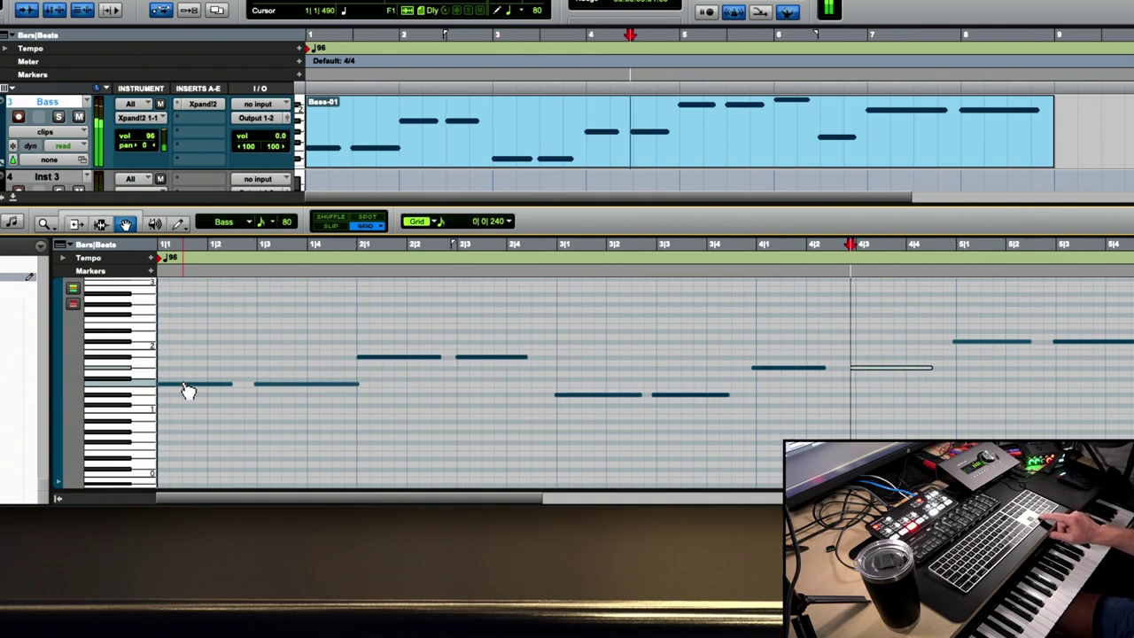
key("ctrl+Tab")
key("ctrl+Tab")
Step: Step the selection backward note by note to the first bass note of bar 1
key("ctrl+alt+Tab")
key("ctrl+alt+Tab")
key("ctrl+alt+Tab")
key("ctrl+alt+Tab")
key("ctrl+alt+Tab")
key("ctrl+alt+Tab")
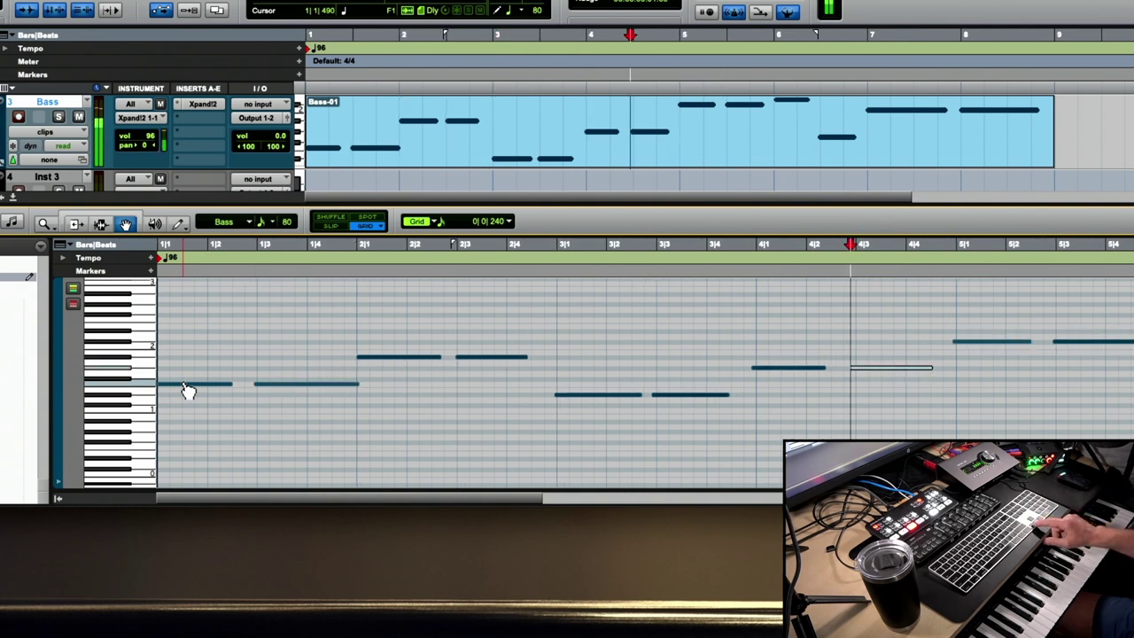
key("ctrl+alt+Tab")
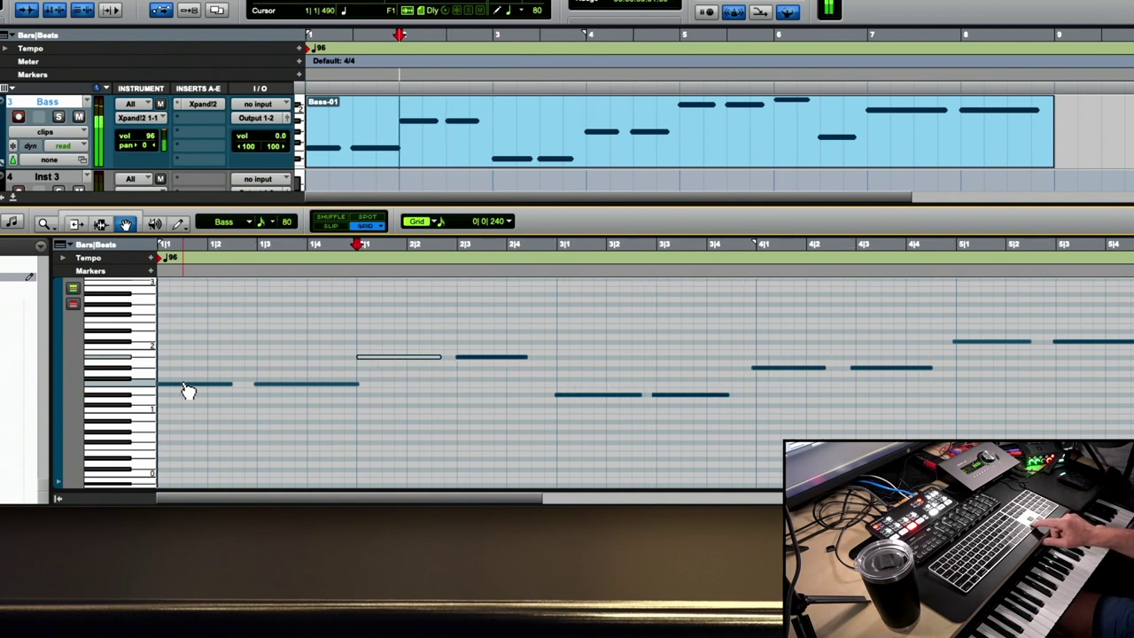
key("ctrl+alt+Tab")
key("ctrl+alt+Tab")
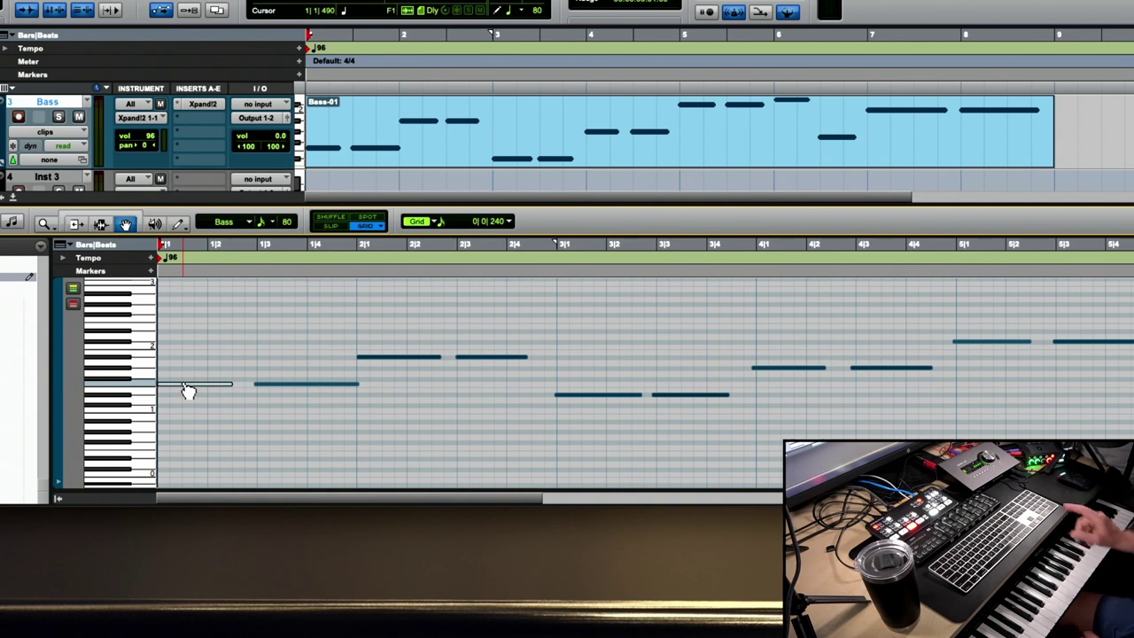
Step: Try moving the second bass note of bar 1 up to Bb1, and undo the move
key("ctrl+Tab")
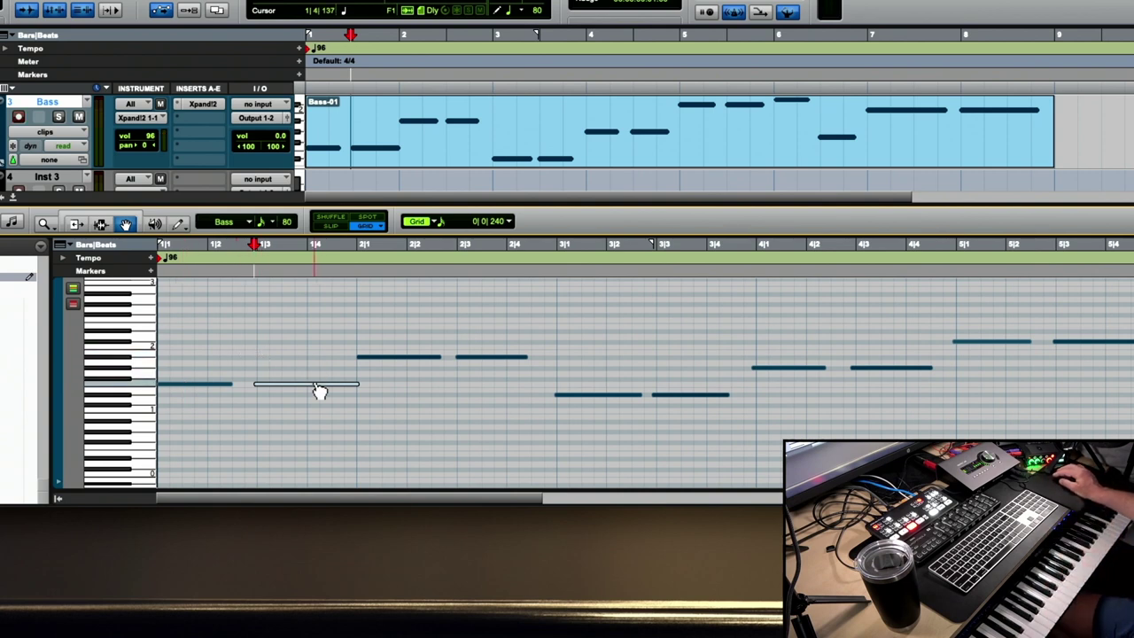
left_click_drag(319, 391, 319, 365)
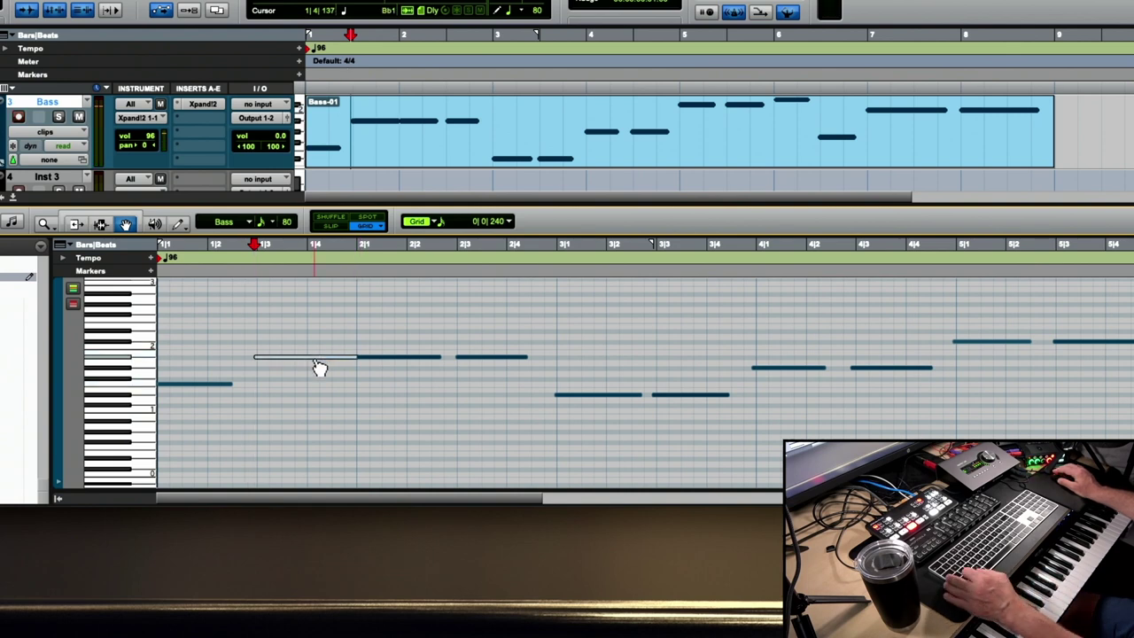
key("super+z")
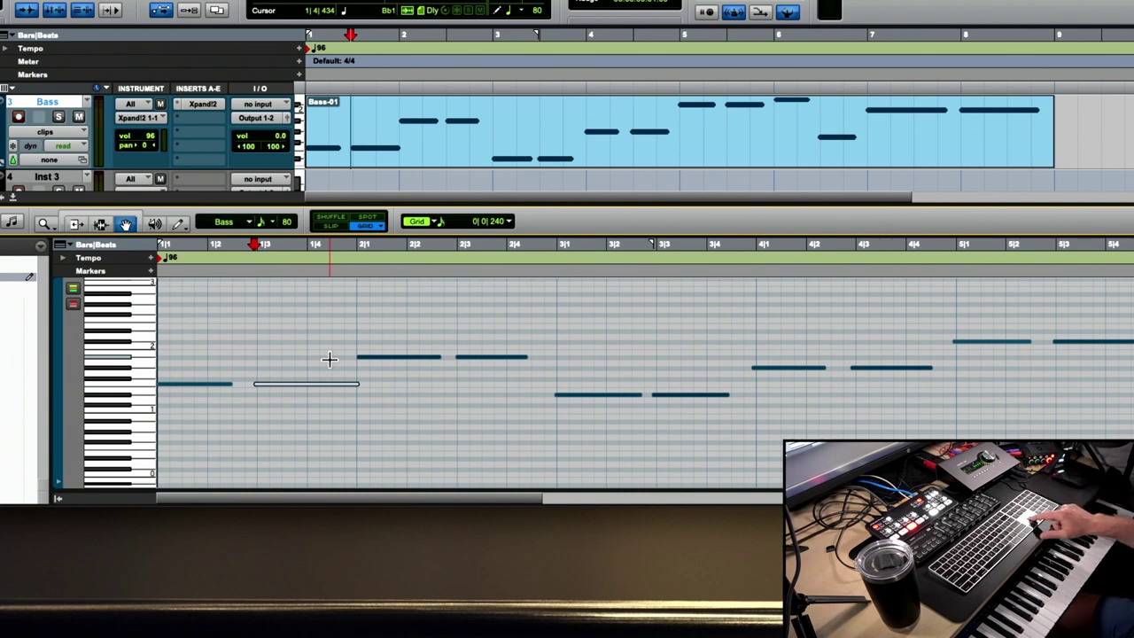
Step: Transpose the second bass note of bar 1 up in semitones to C2 and back down to F1
key("super+shift+z")
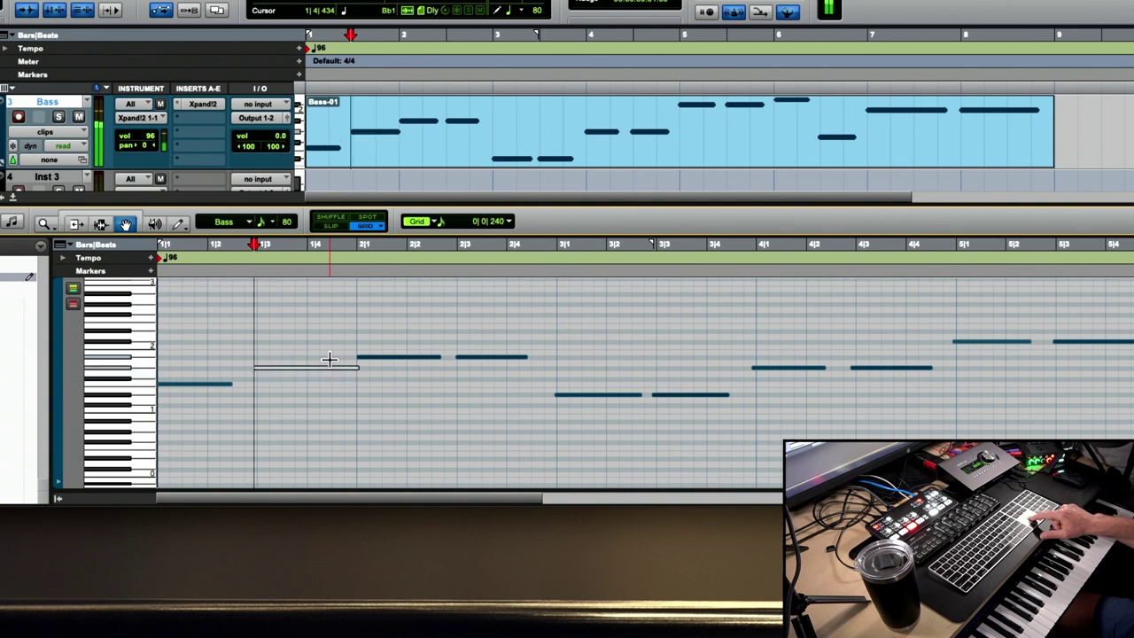
key("Up")
key("Up")
key("Up")
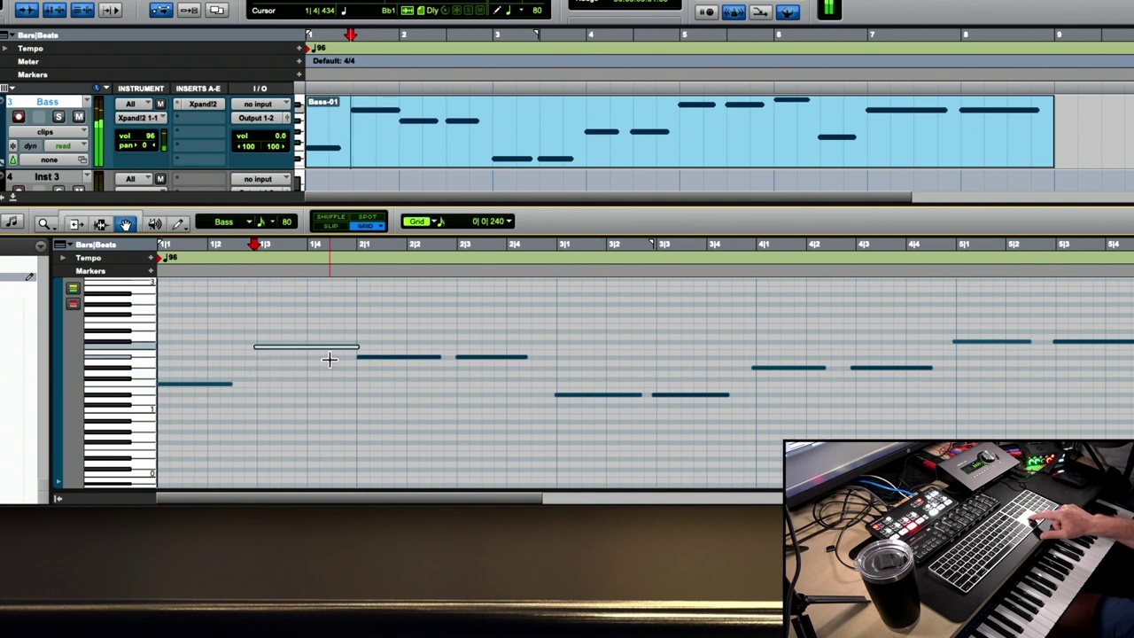
key("Down")
key("Down")
key("Down")
key("Down")
key("Down")
key("Down")
key("Down")
key("Down")
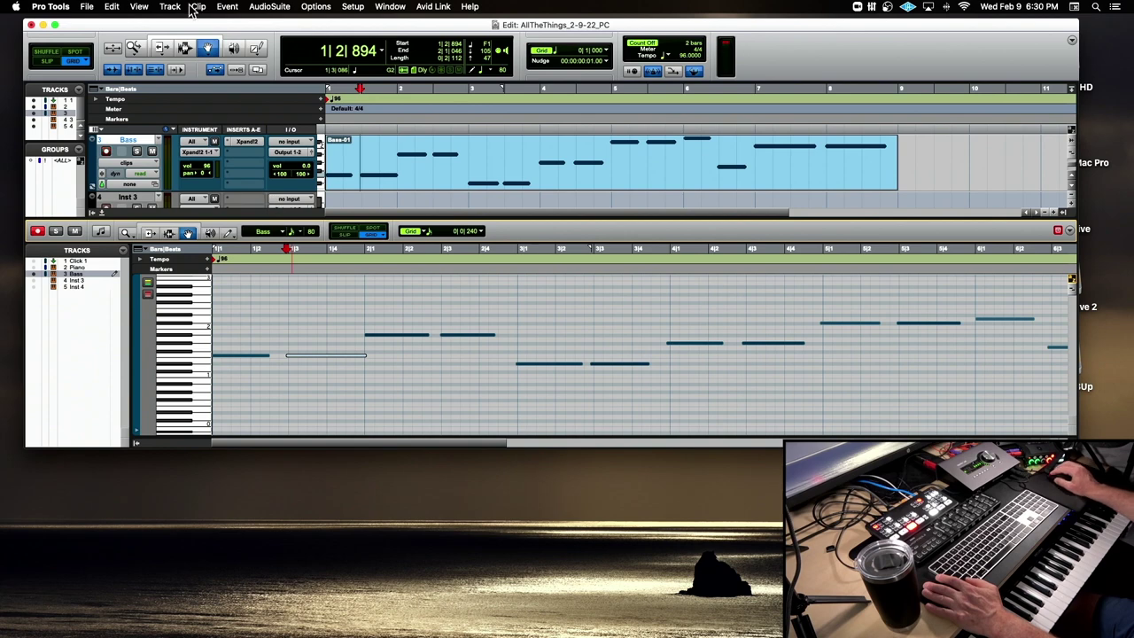
Step: Reselect the second bass note of bar 1 and raise it in semitones to C2
left_click_drag(169, 24, 304, 35)
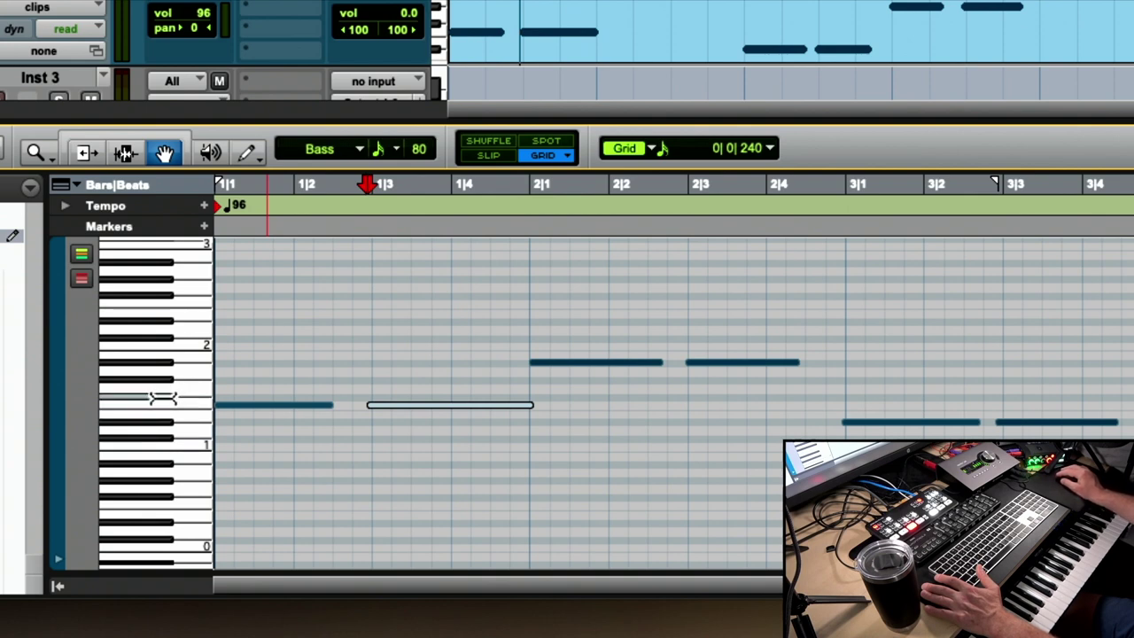
left_click(357, 213)
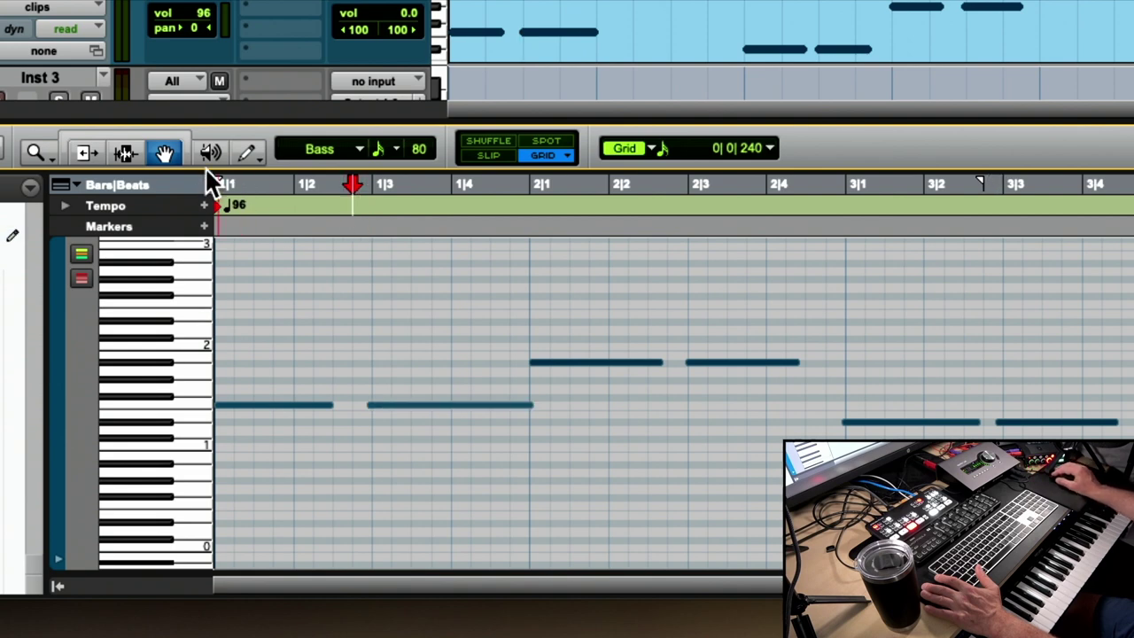
left_click(413, 405)
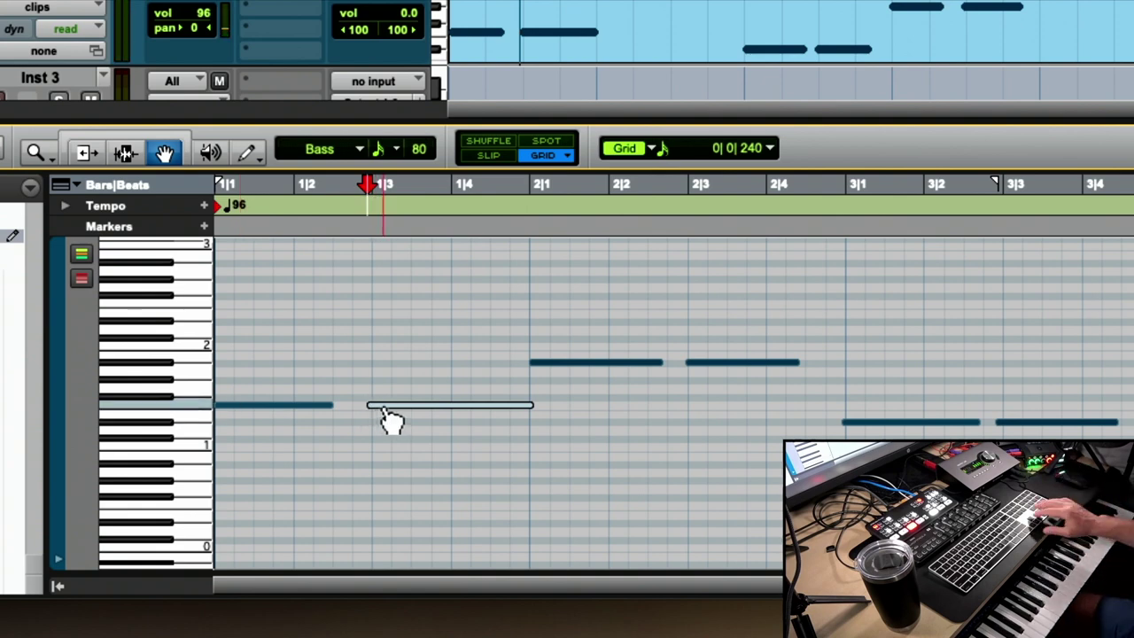
key("plus")
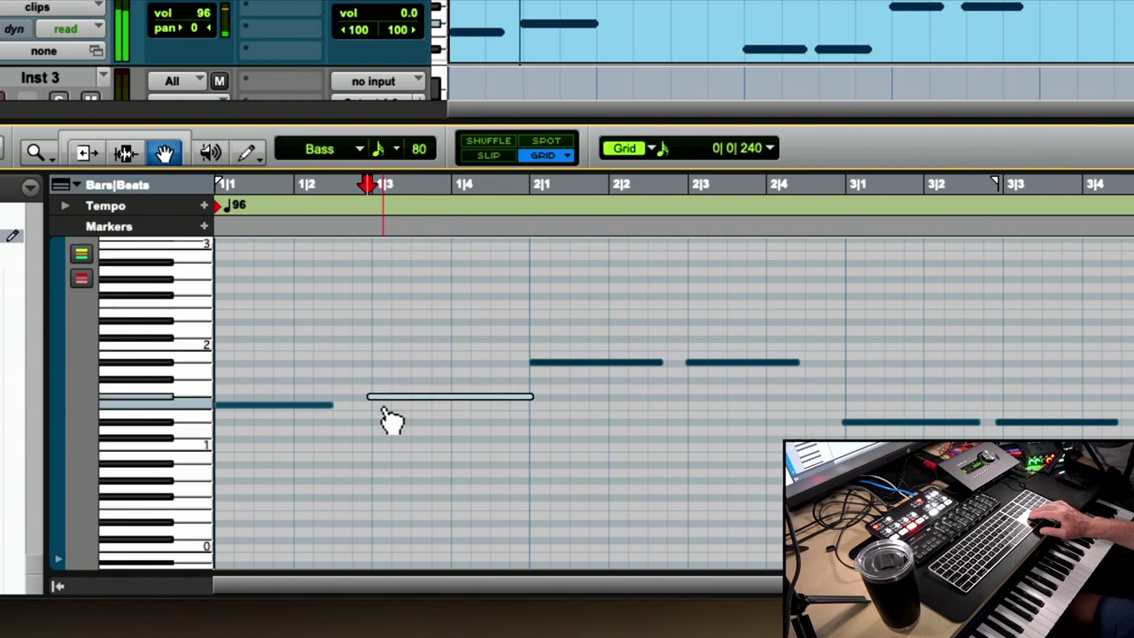
key("plus")
key("plus")
key("plus")
key("plus")
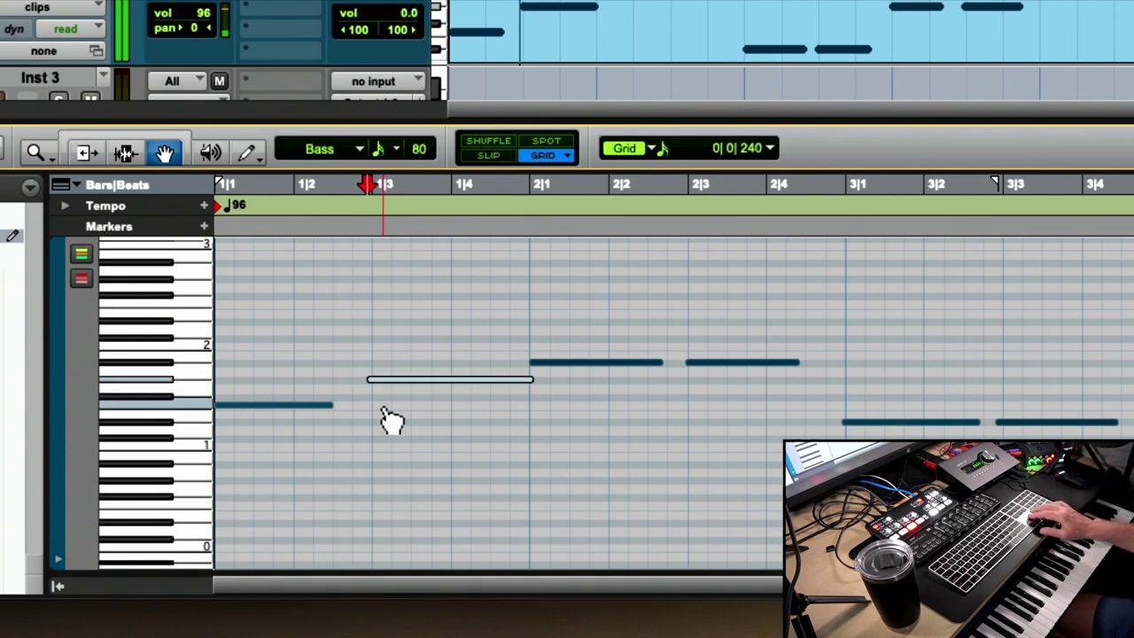
key("plus")
key("plus")
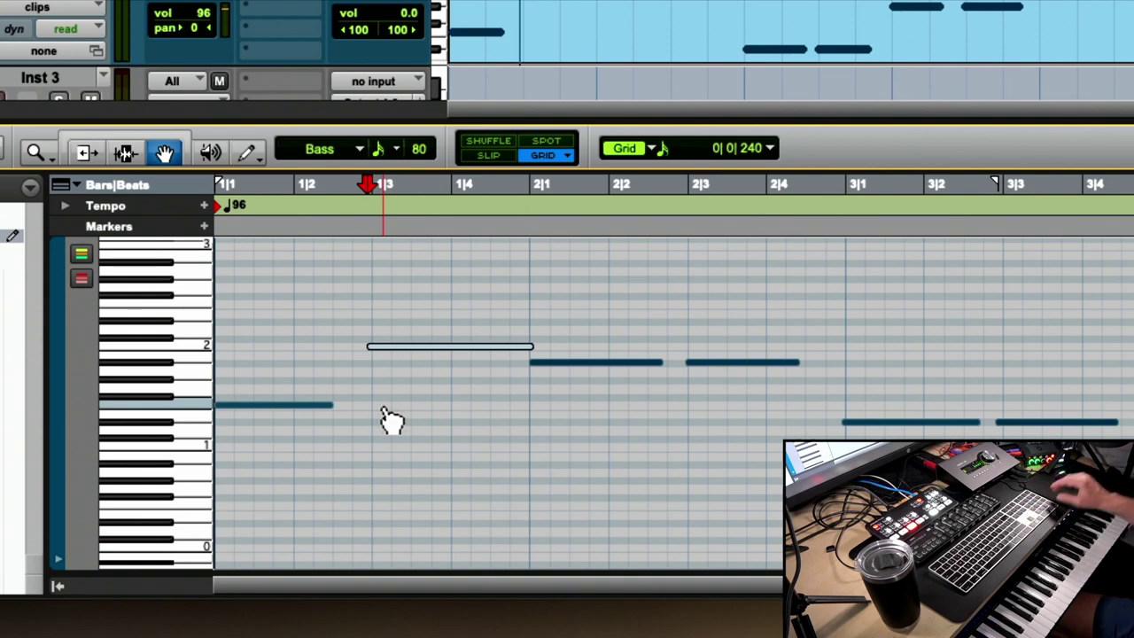
Step: Play the bass part from the start of the session and stop in bar 2
key("Return")
key("space")
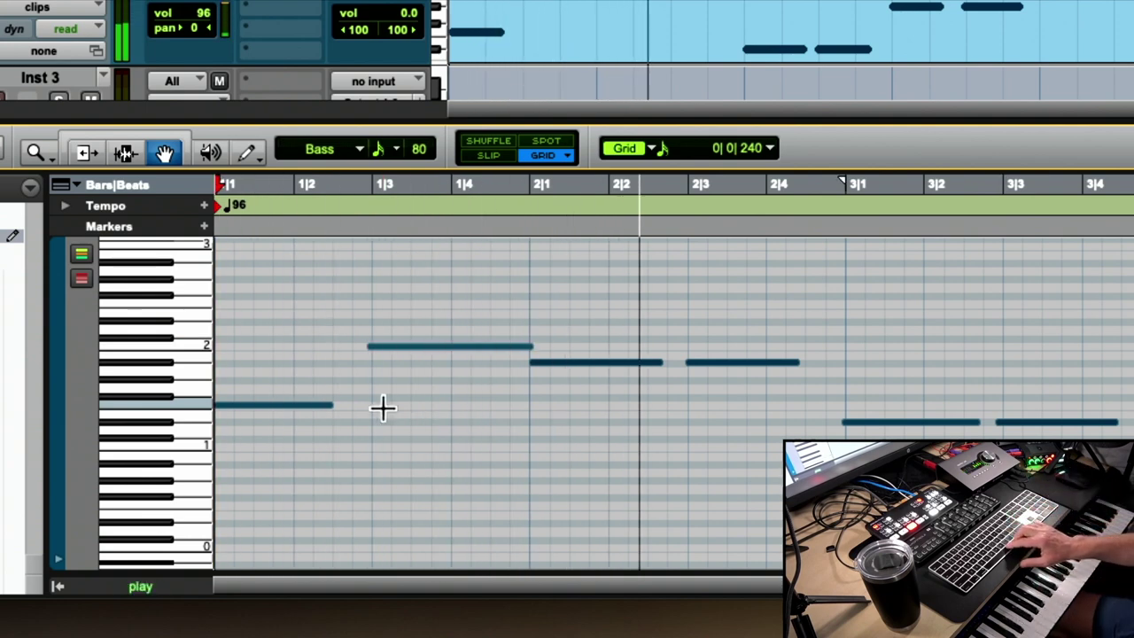
key("space")
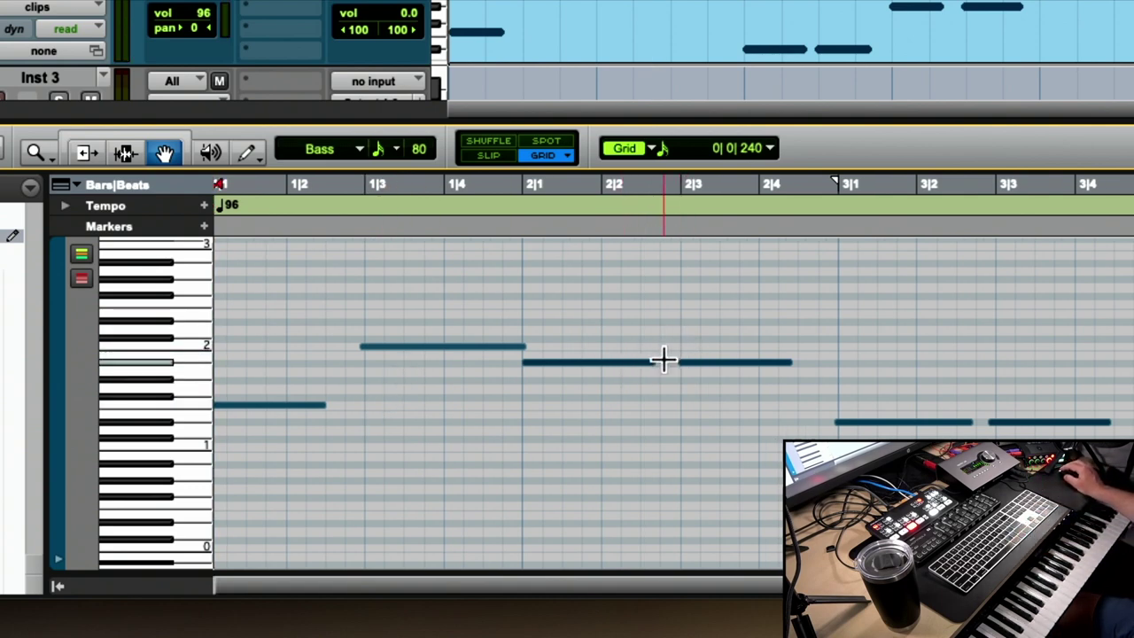
Step: Lower the second bass note of bar 2 to F1, the same pitch as the first bass note of bar 1
left_click(696, 365)
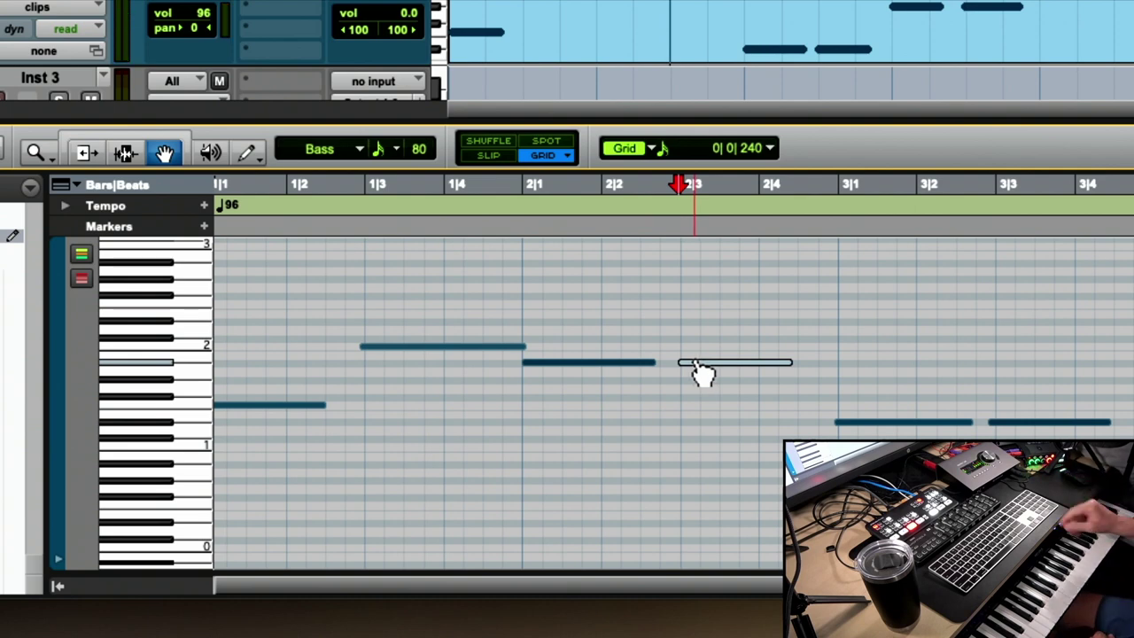
key("Down")
key("Down")
key("Down")
key("Down")
key("Down")
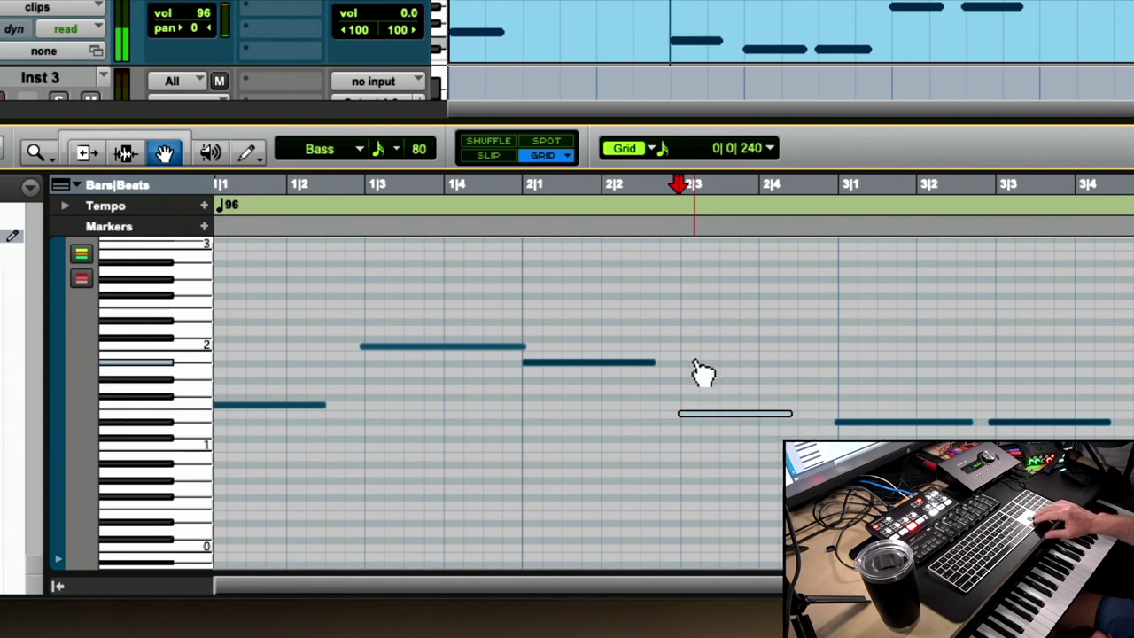
key("Up")
key("Up")
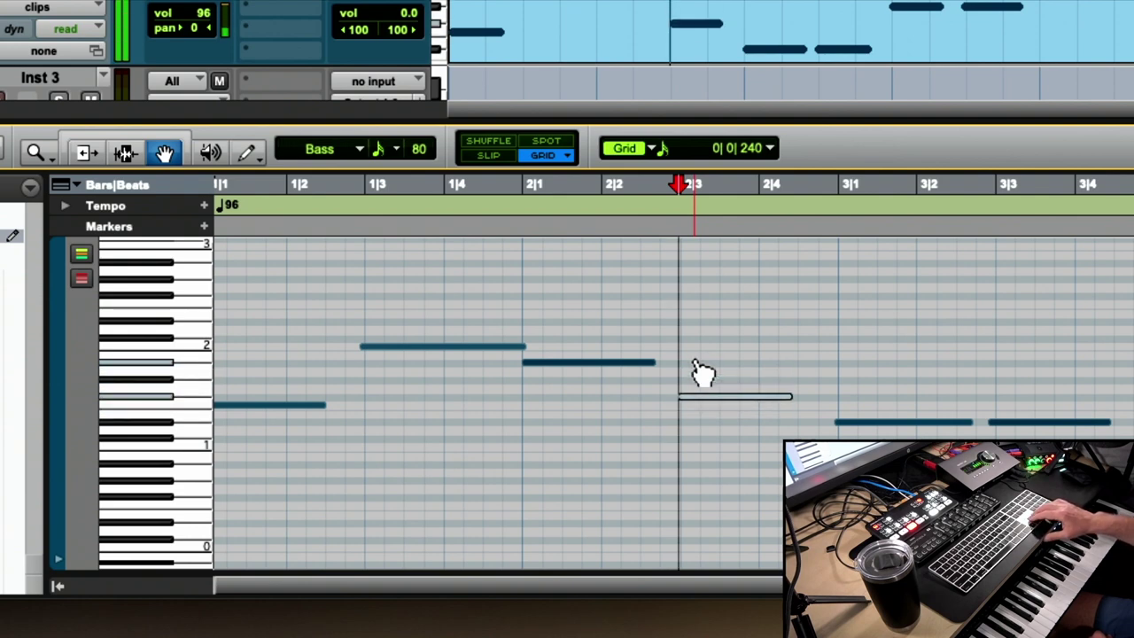
key("Down")
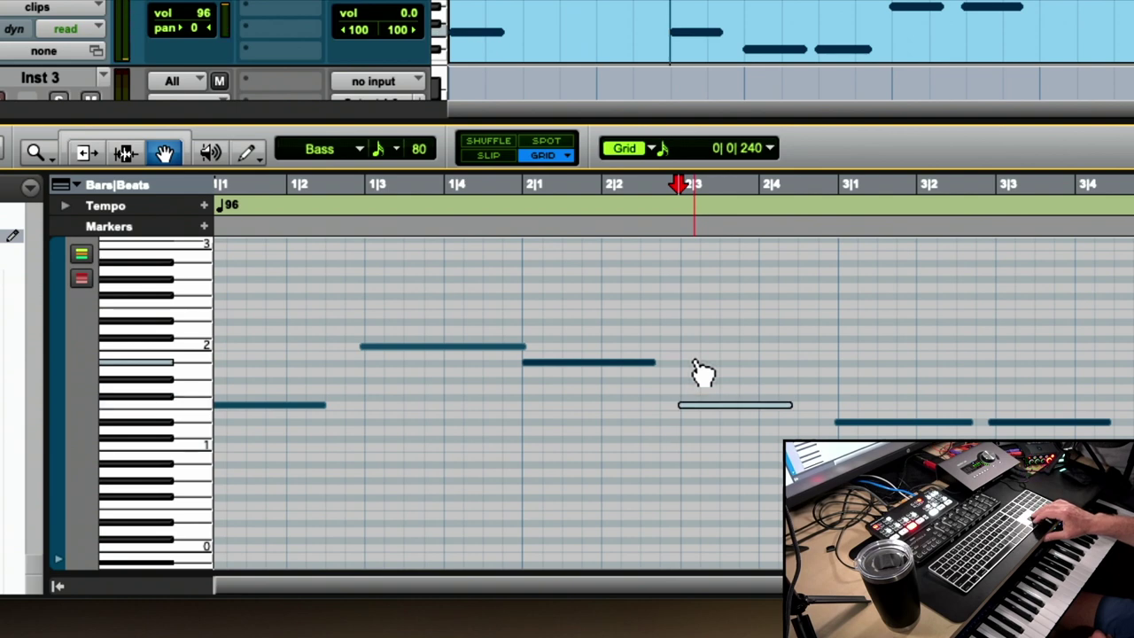
Step: Step the selection back to the first bass note of bar 1 and play the edited bass part from there
key("Left")
key("Left")
key("Left")
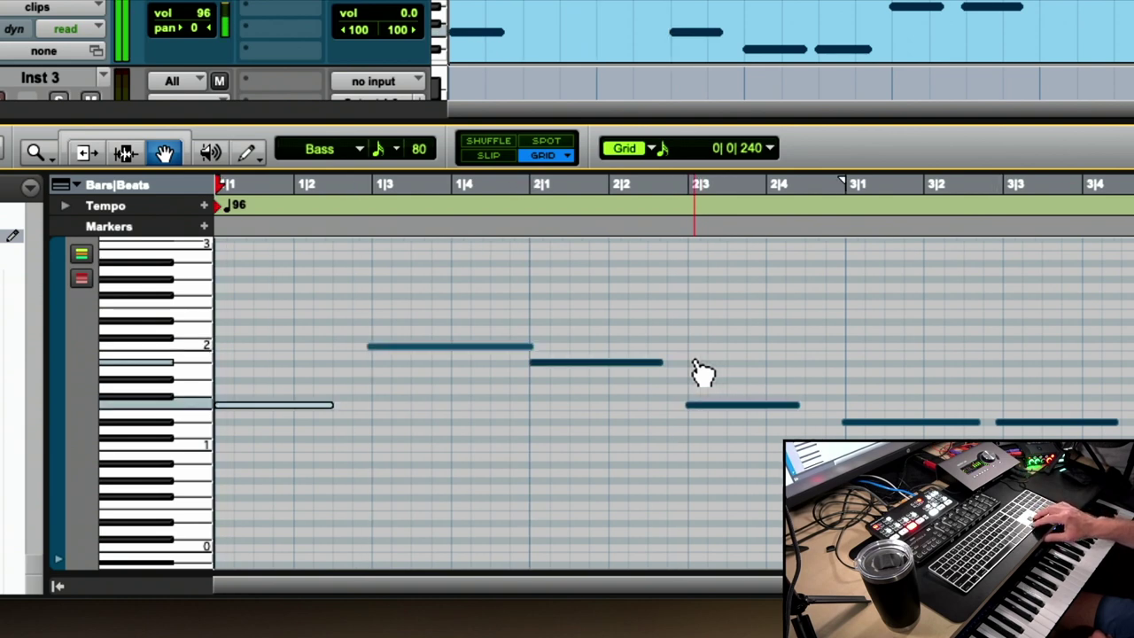
key("space")
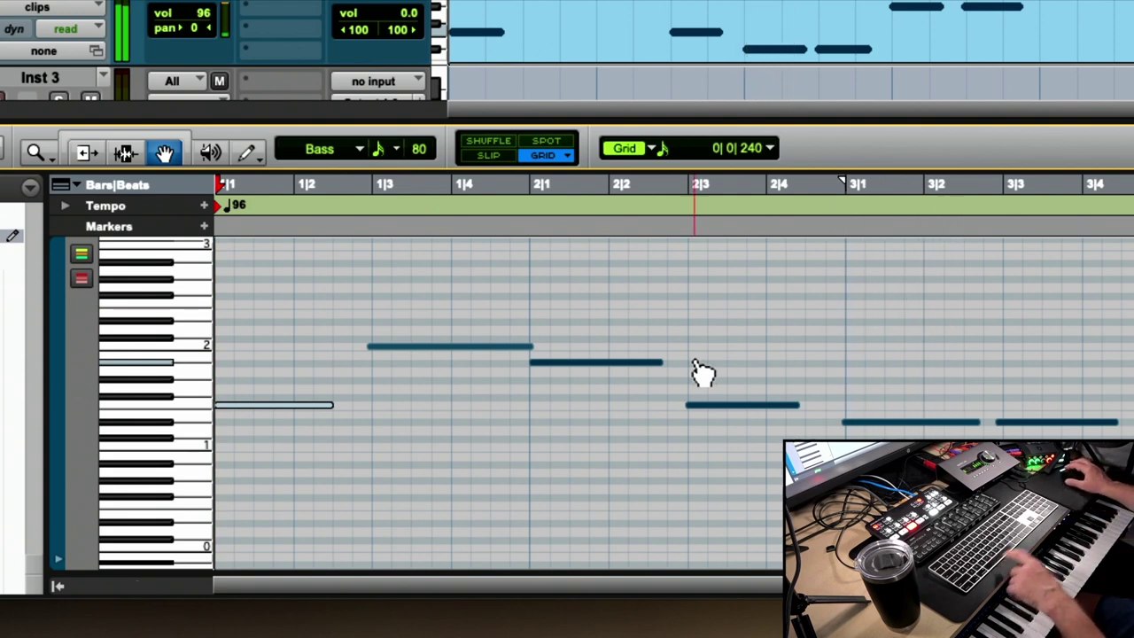
key("space")
scroll(879, 404, "right", 6)
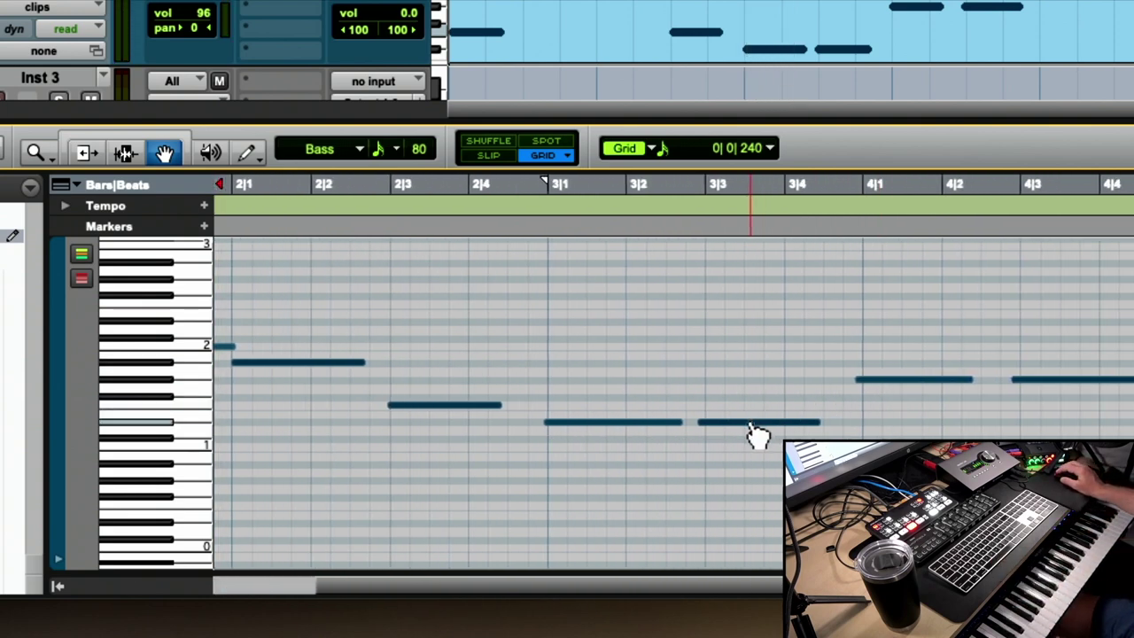
scroll(753, 431, "left", 6)
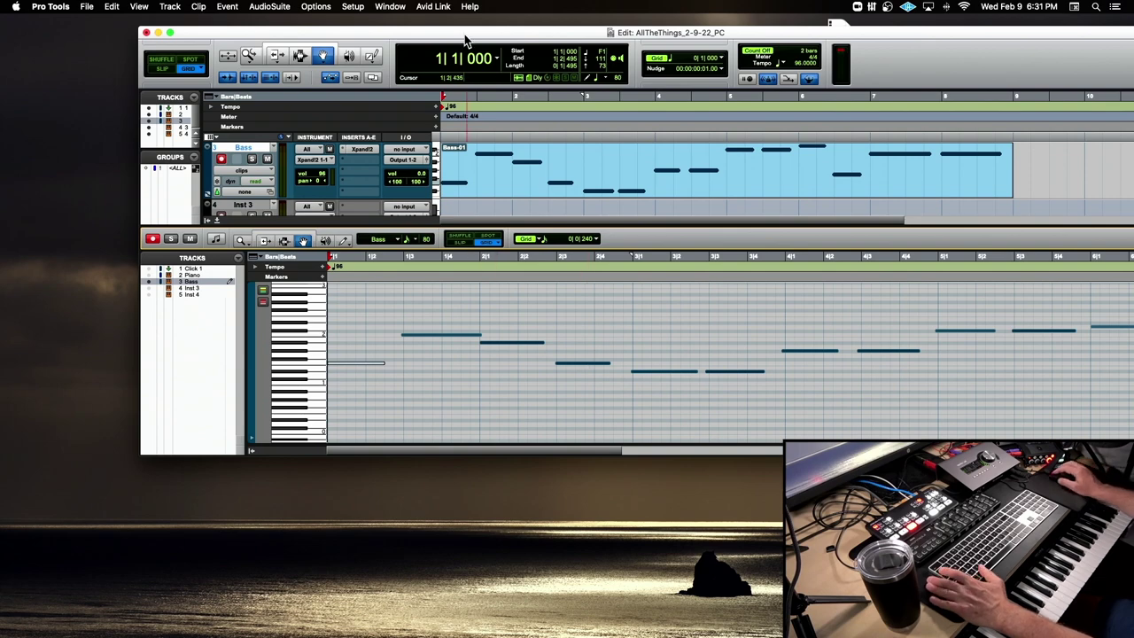
Step: Place the edit cursor at 2|3|720 and close the docked MIDI Editor to return to the full track list
left_click_drag(470, 42, 373, 38)
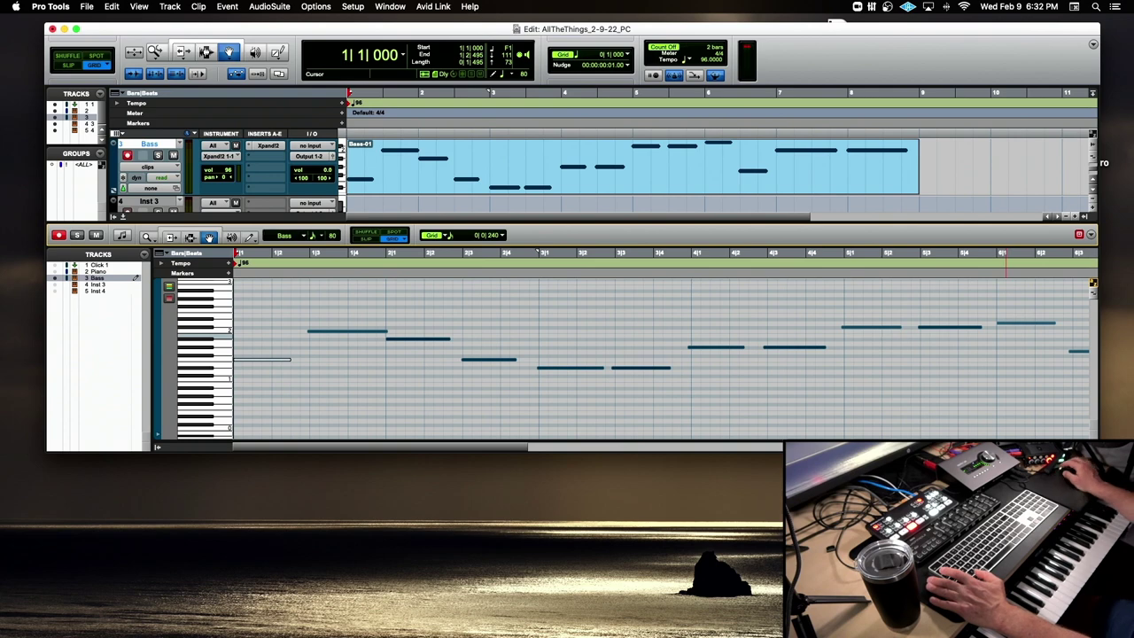
key("ctrl+Up")
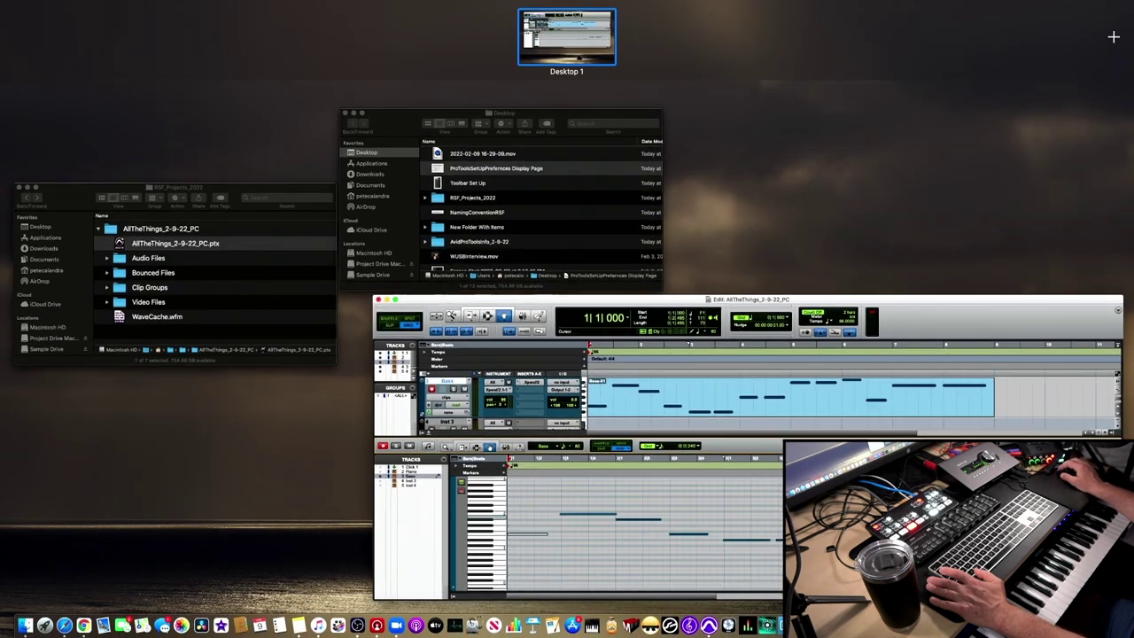
key("ctrl+Up")
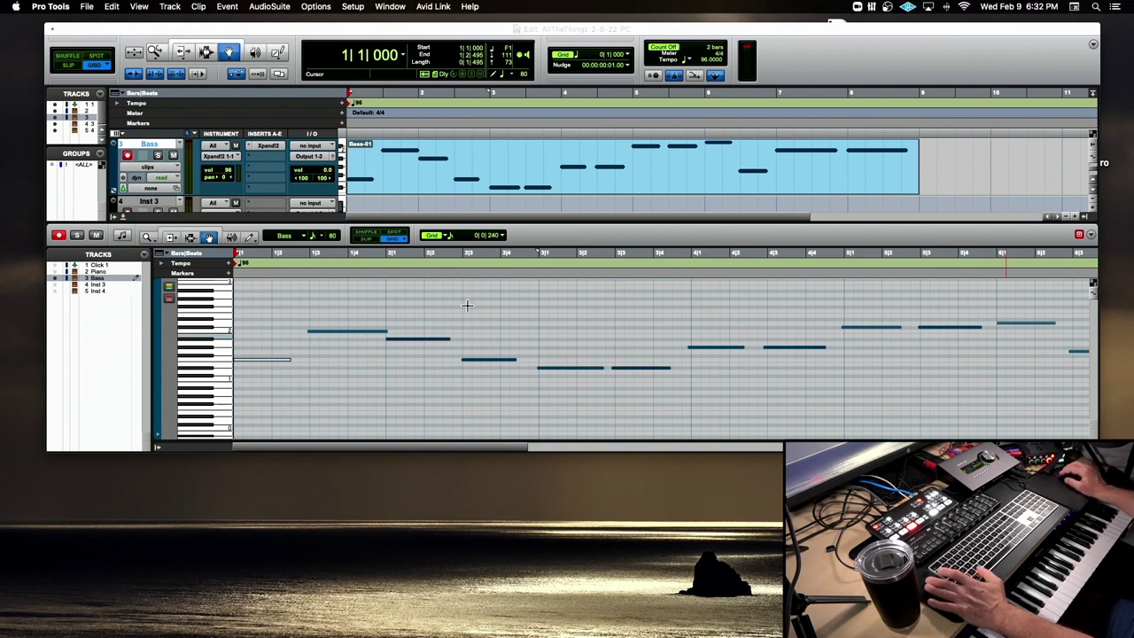
left_click_drag(470, 253, 494, 253)
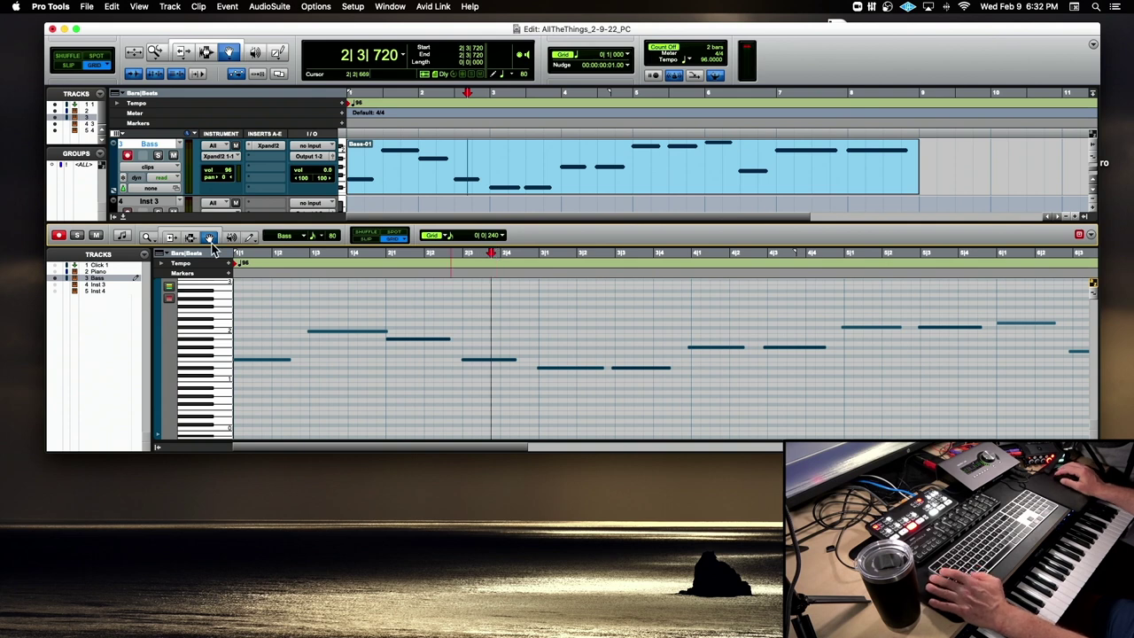
left_click(124, 222)
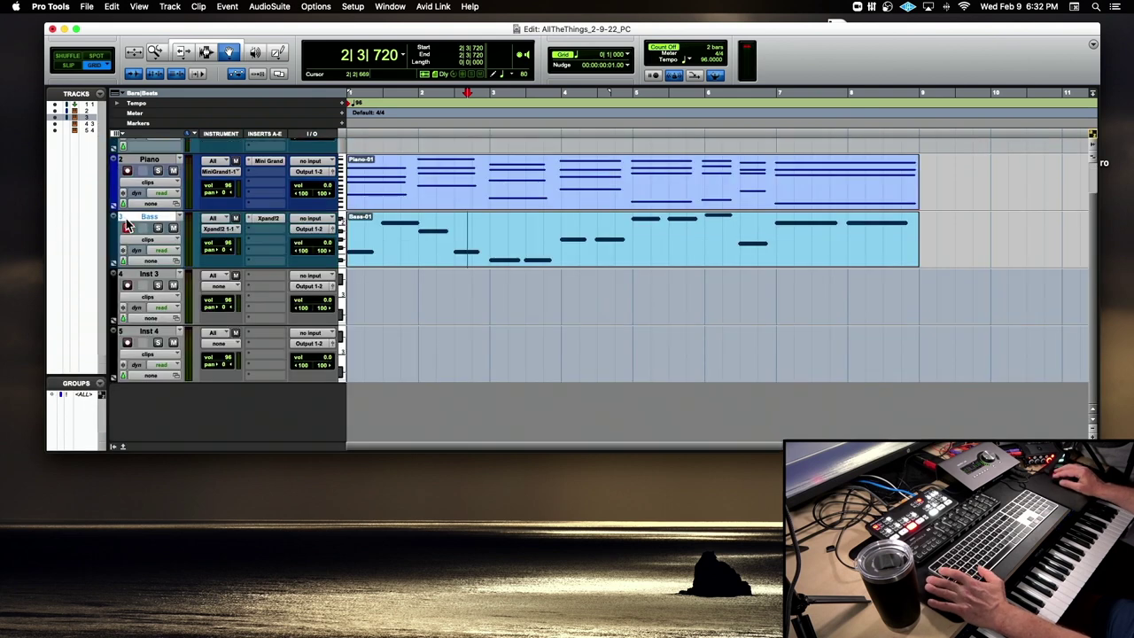
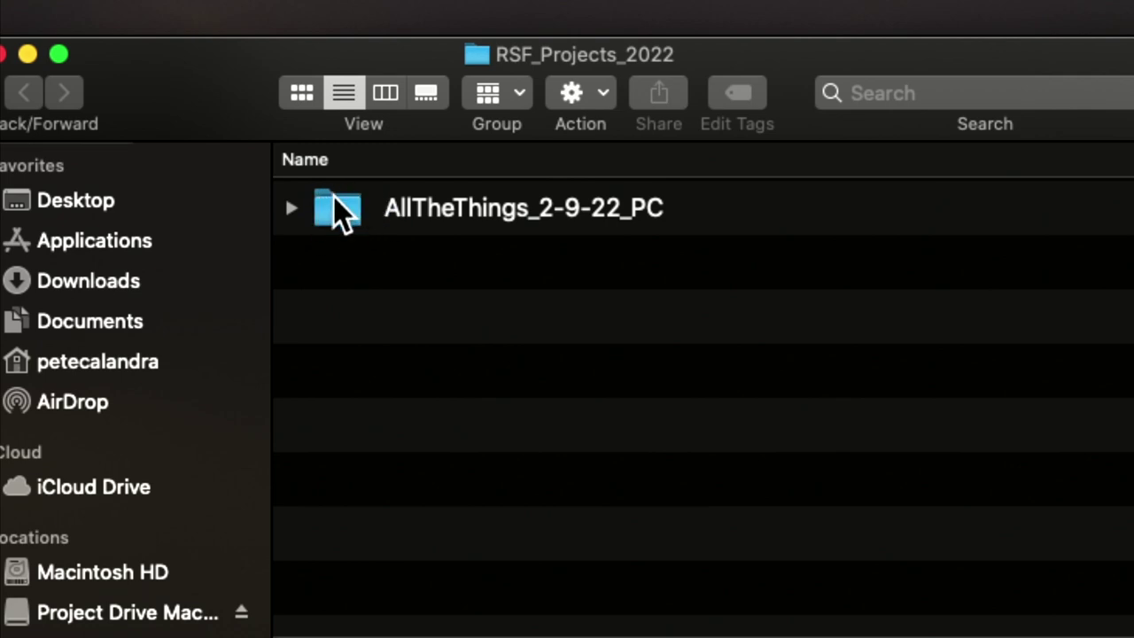
Step: Check the contents of the AllTheThings_2-9-22_PC session folder in Finder and compress the folder into a zip archive
left_click(292, 207)
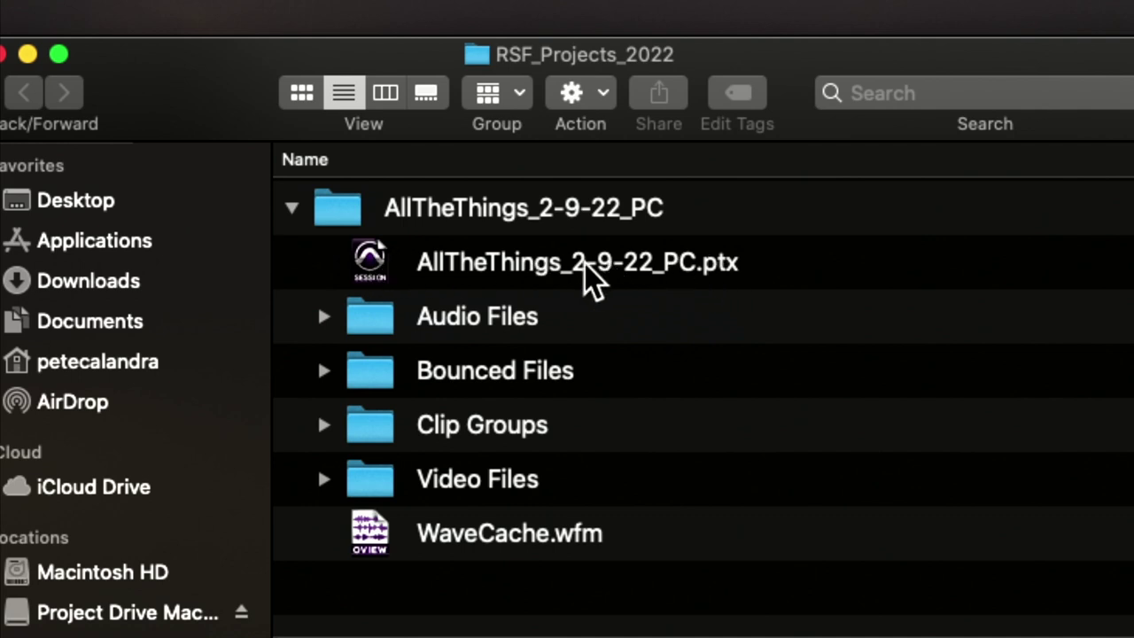
left_click(292, 209)
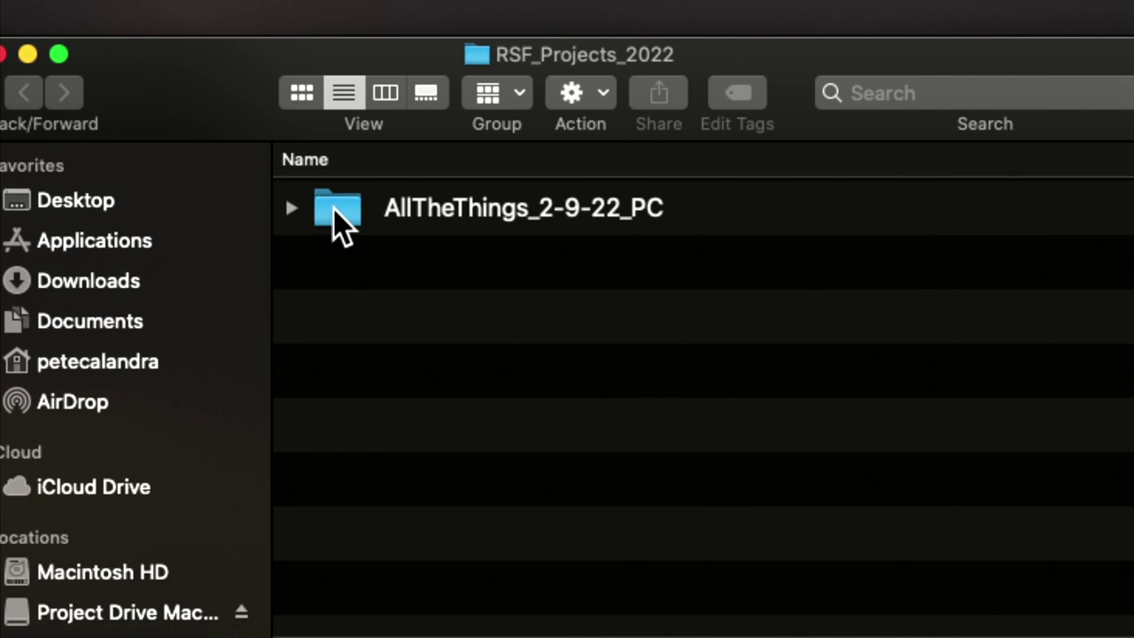
right_click(339, 226)
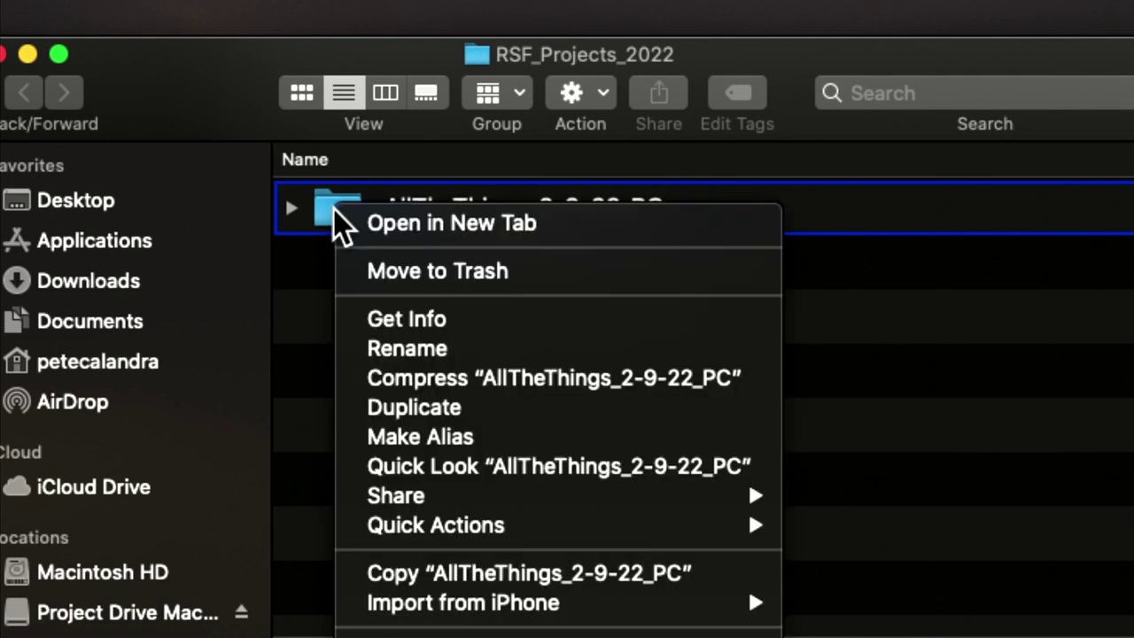
left_click(444, 369)
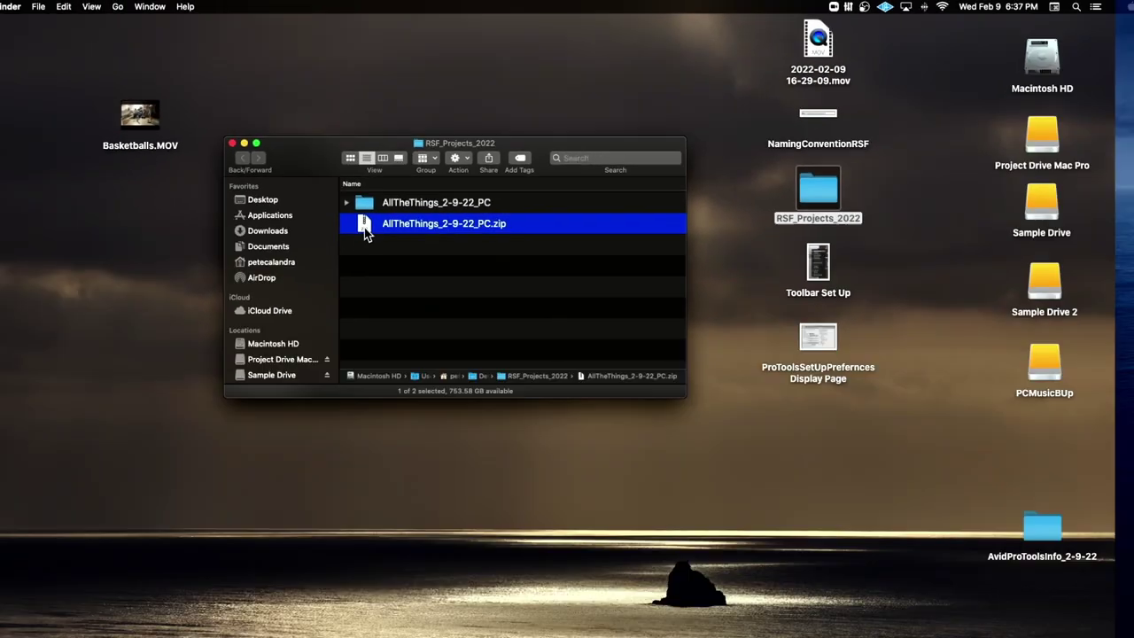
Step: Switch to OneDrive in Chrome and open the Recording Studio Fundamentals Spring 2022 folder
left_click(82, 601)
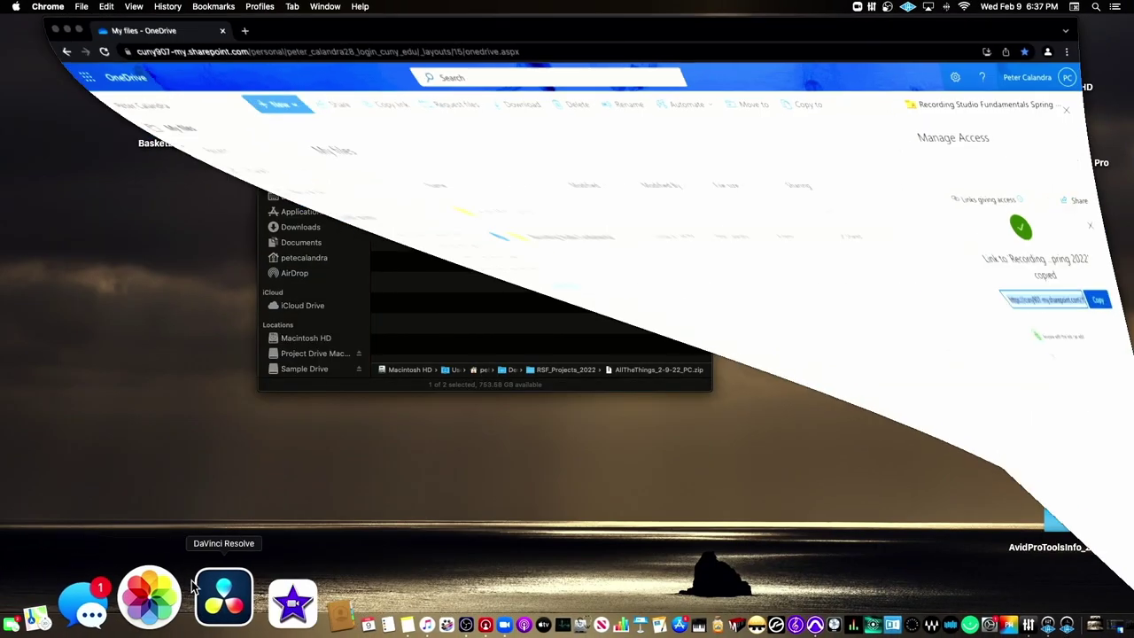
left_click(317, 239)
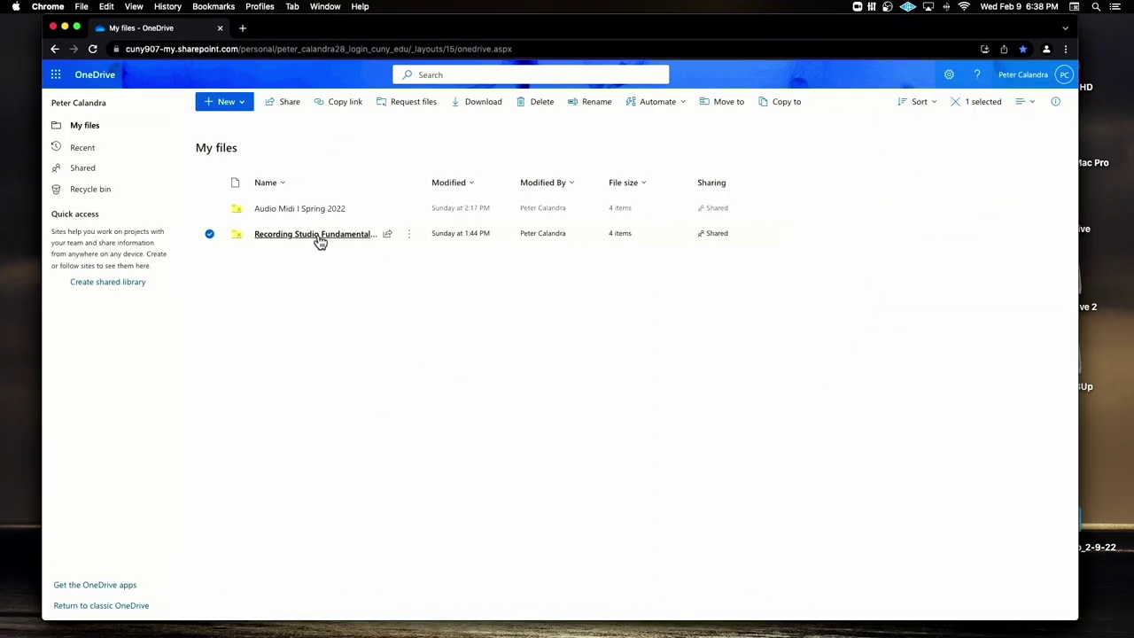
left_click(306, 235)
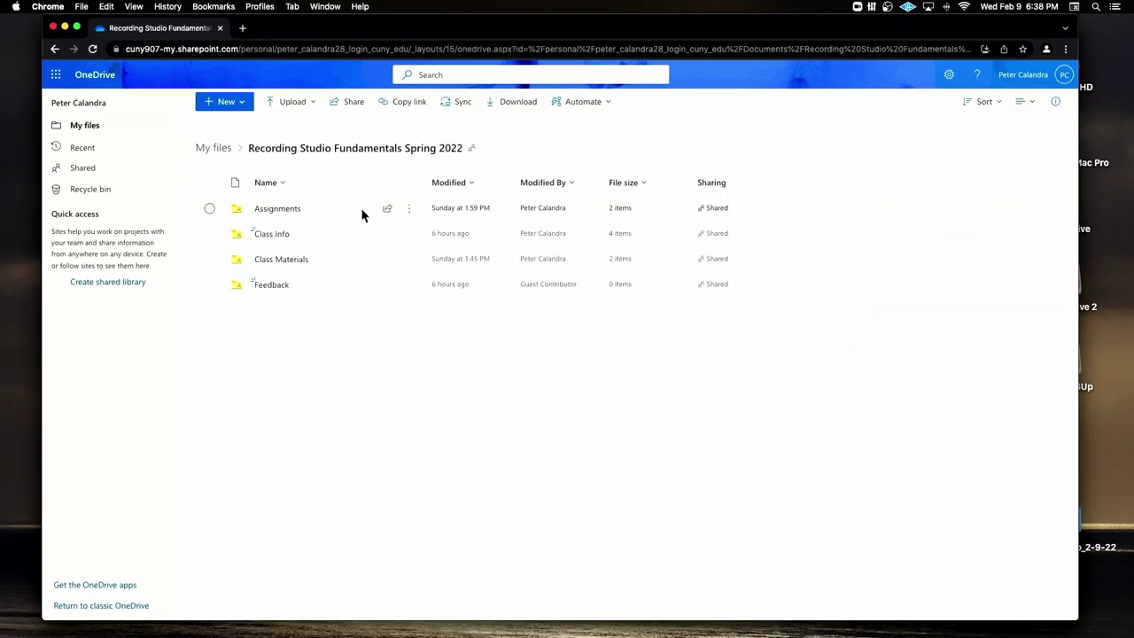
Step: Upload AllTheThings_2-9-22_PC.zip from Finder into the Assignment 2 First Draft Due 2-16-22 folder inside Assignments on OneDrive
left_click(290, 211)
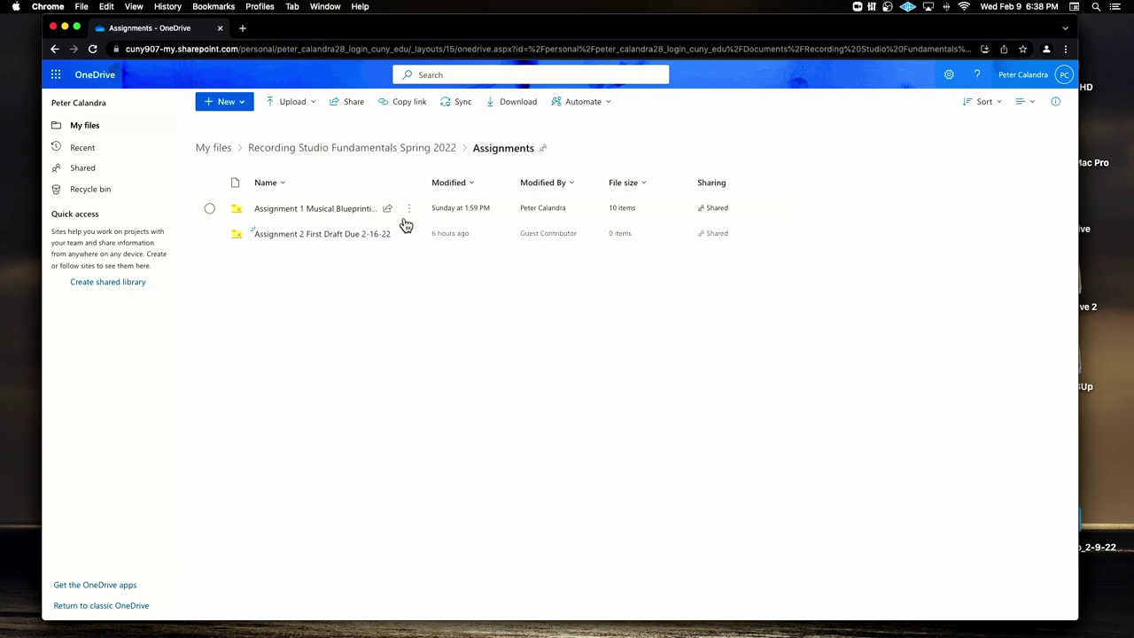
left_click(351, 237)
left_click_drag(294, 36, 316, 325)
left_click_drag(396, 222, 324, 61)
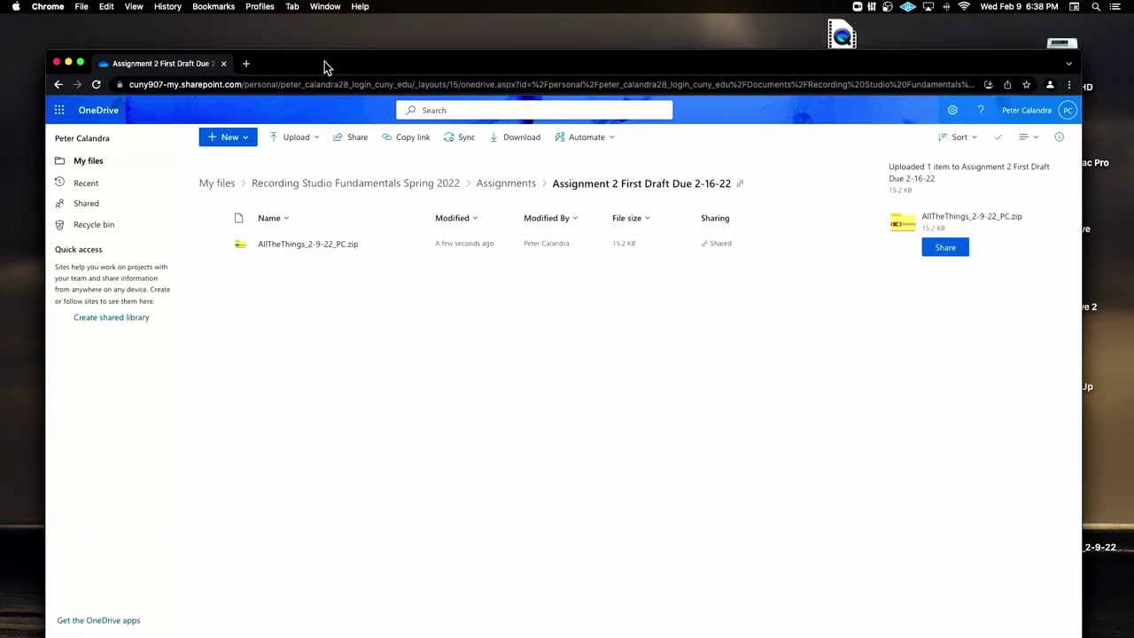
Step: Return to RSF_Projects_2022 in Finder and compress only the AllTheThings_2-9-22_PC.ptx file inside the session folder
left_click_drag(324, 61, 353, 335)
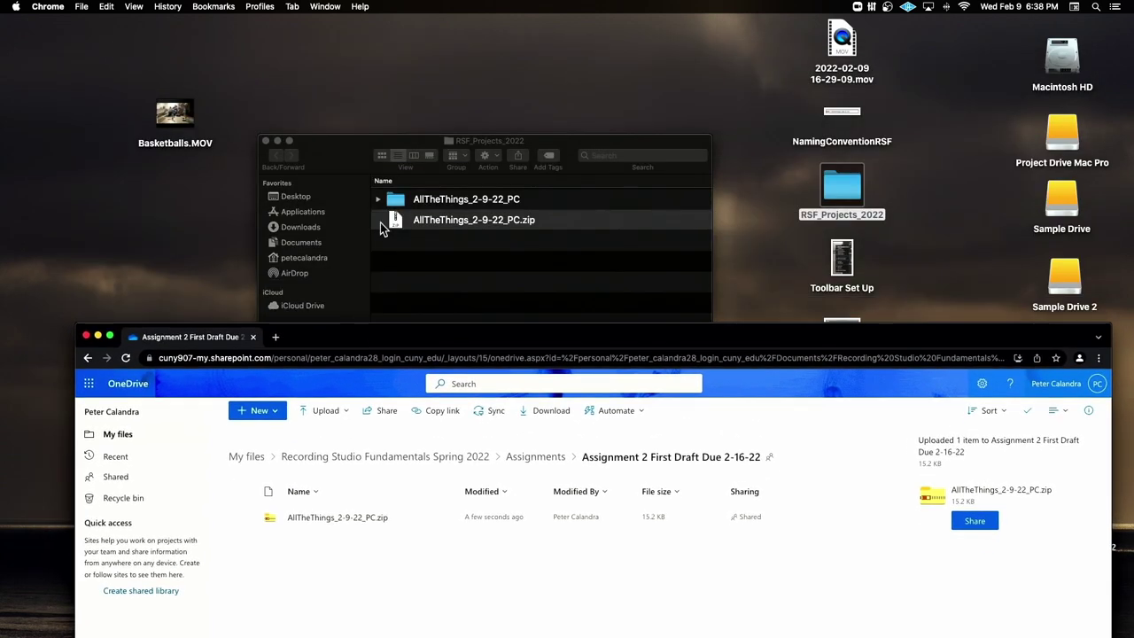
left_click(343, 161)
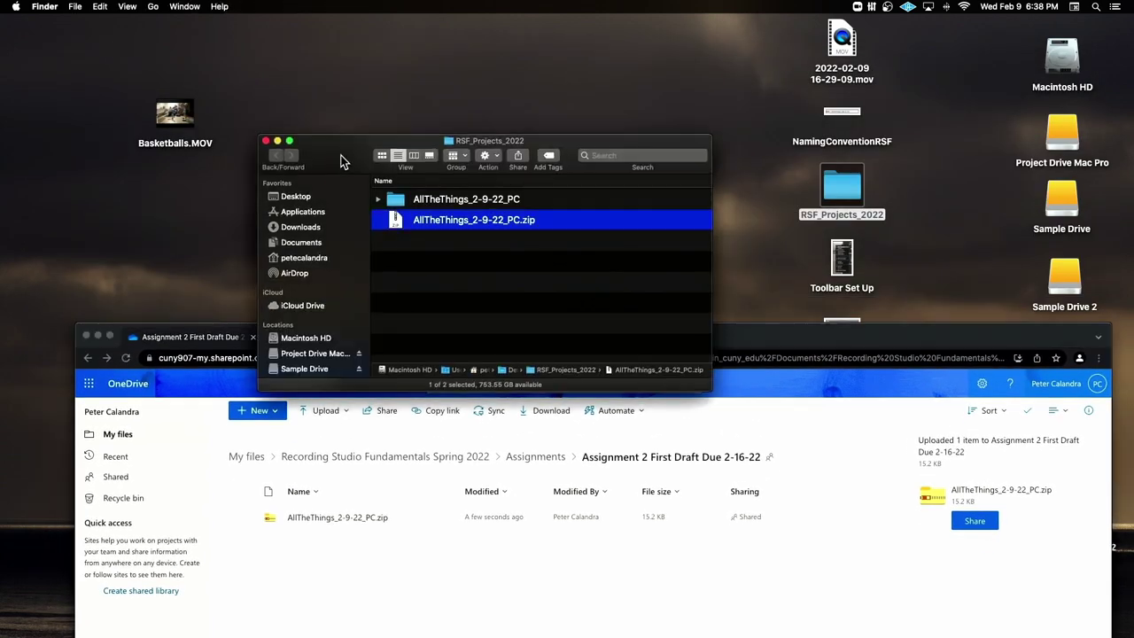
left_click(377, 199)
left_click(410, 219)
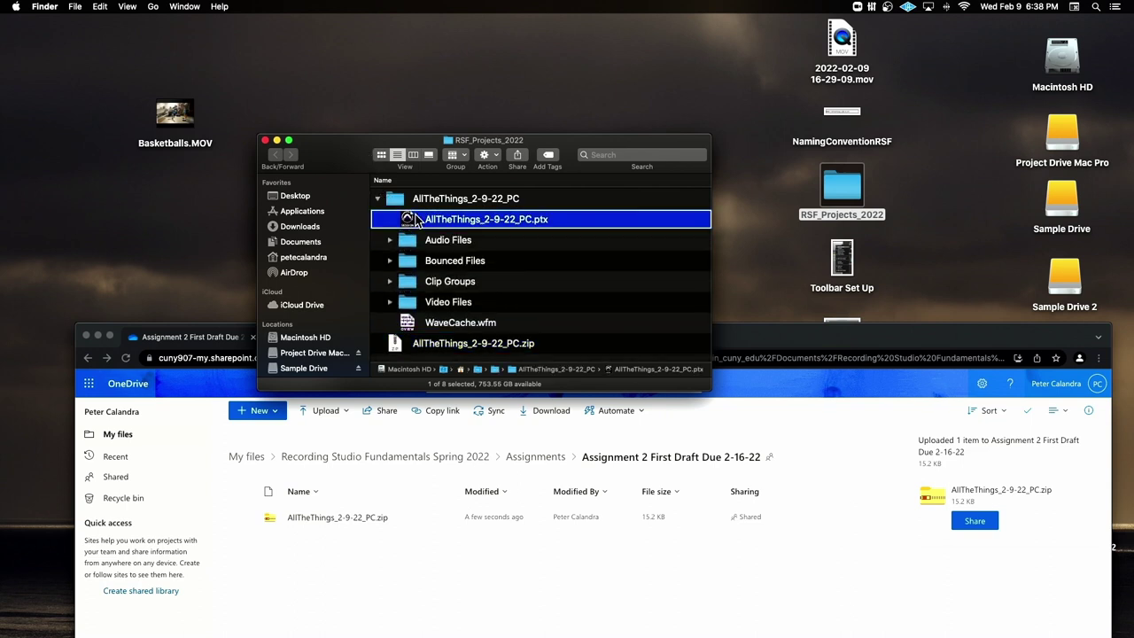
right_click(420, 218)
left_click(456, 291)
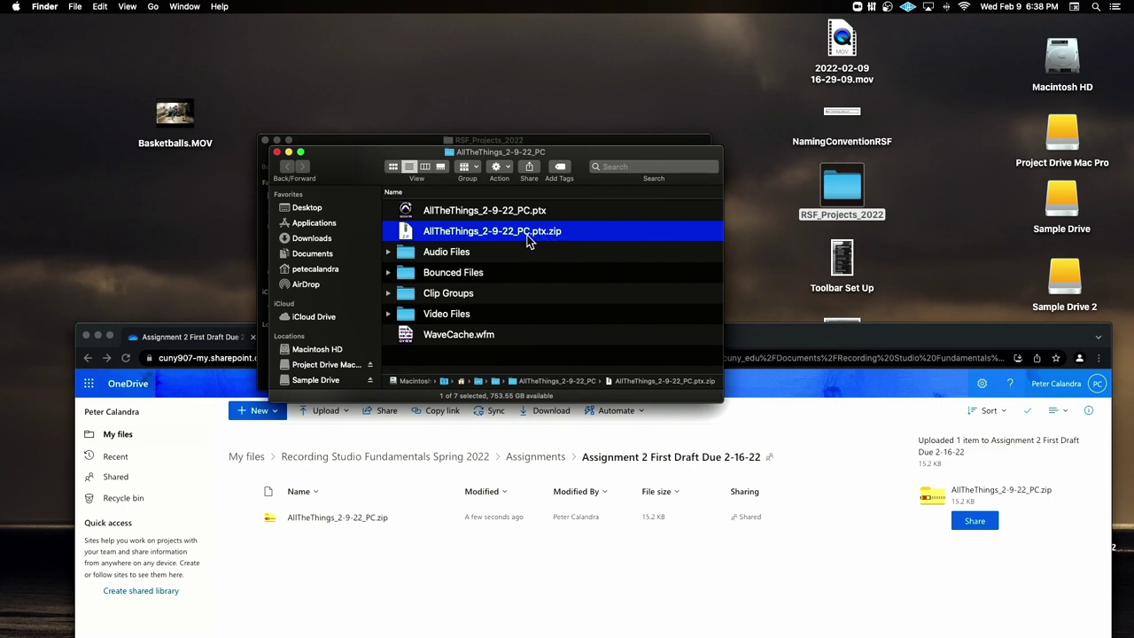
Step: Delete the AllTheThings_2-9-22_PC.ptx.zip archive and close the session folder's window
scroll(540, 236, "right", 1)
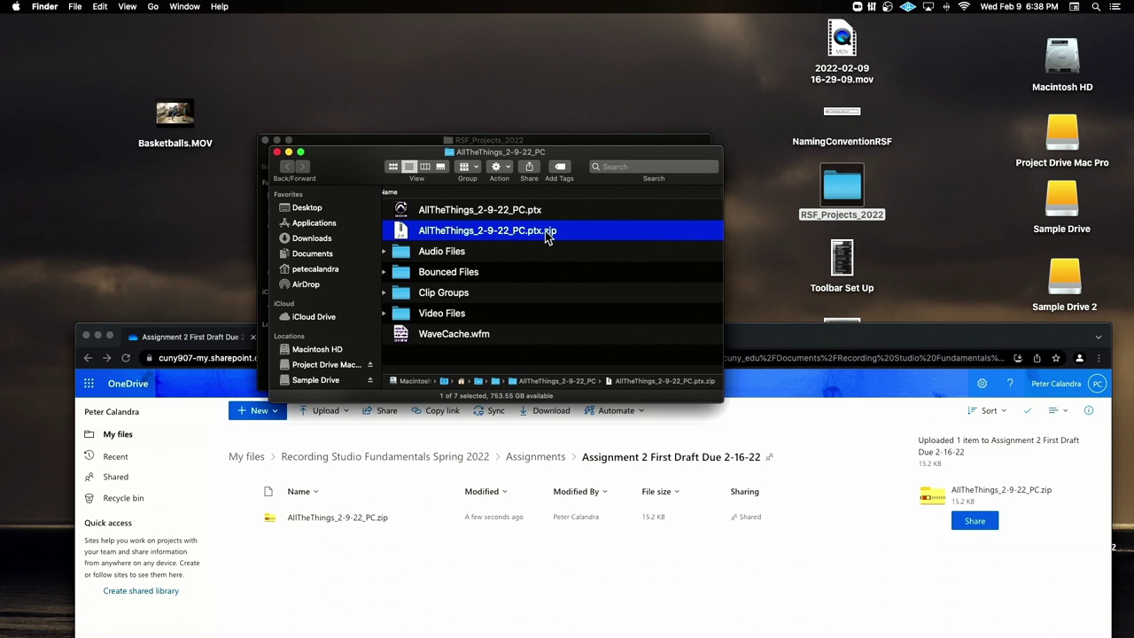
scroll(534, 232, "right", 1)
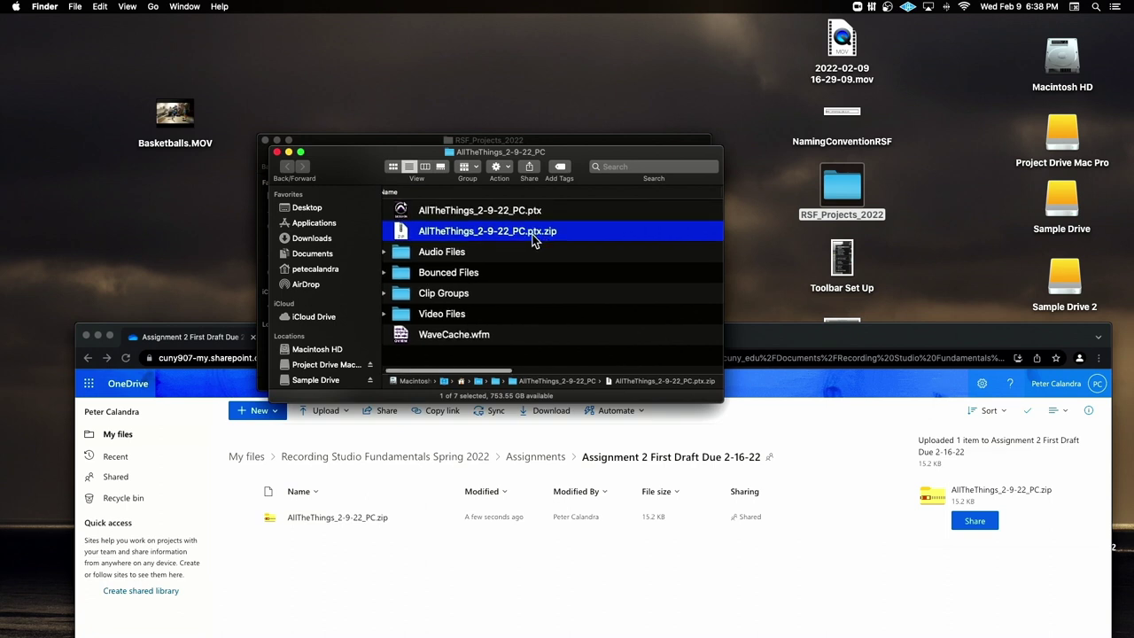
scroll(408, 234, "left", 1)
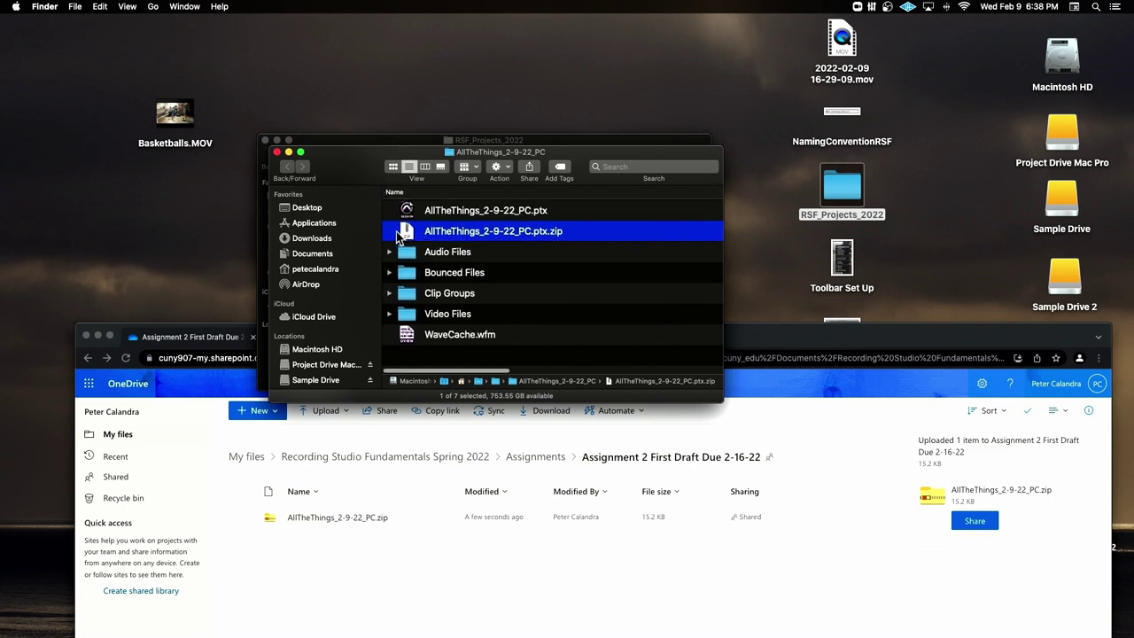
key("super+BackSpace")
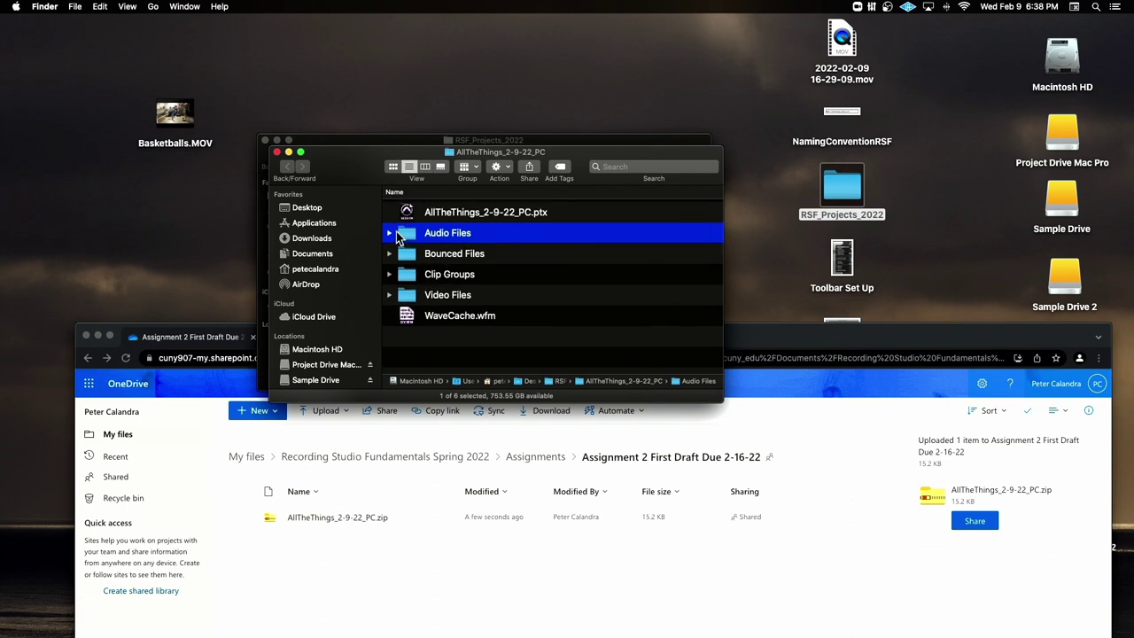
left_click(276, 151)
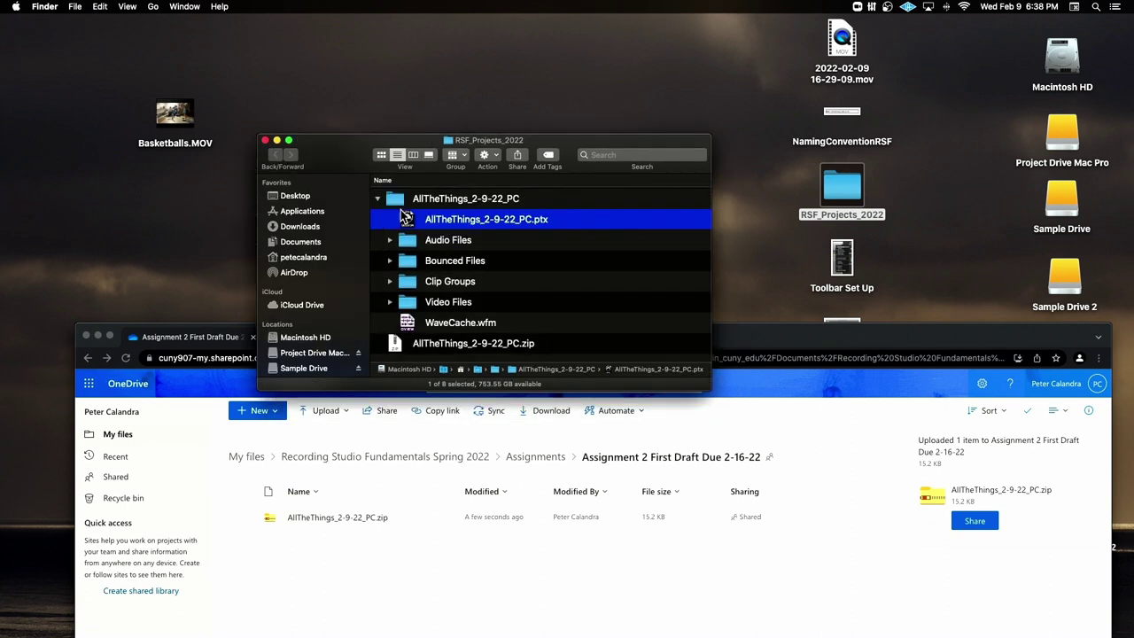
Step: Collapse the session folder, close the RSF_Projects_2022 window and bring the OneDrive browser window back into full view
left_click(378, 201)
left_click(390, 199)
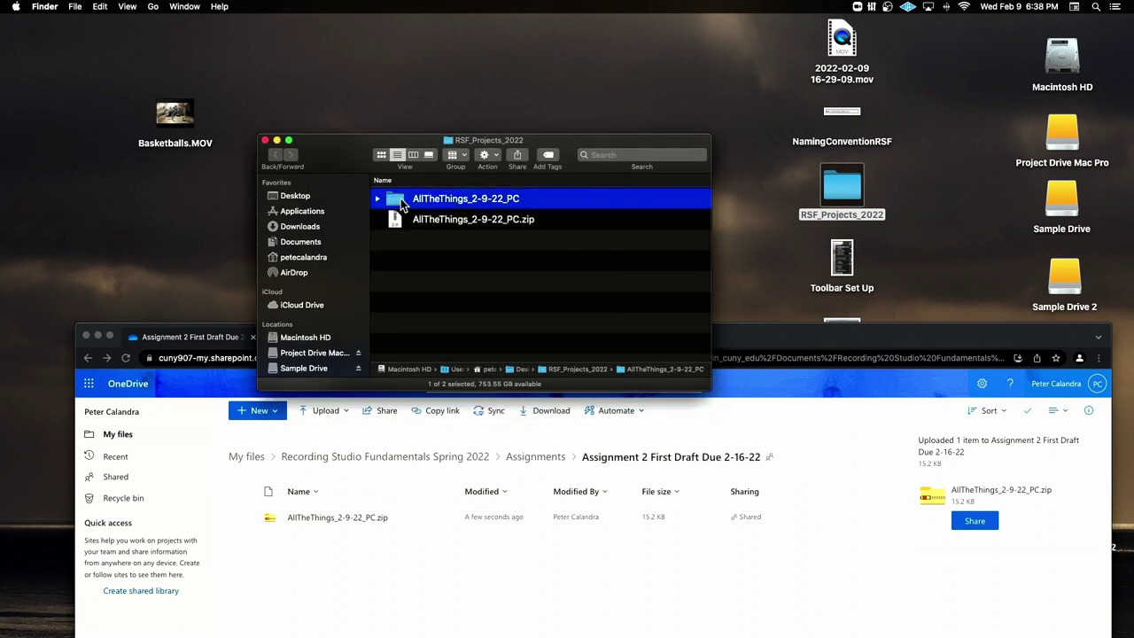
left_click(264, 140)
left_click_drag(423, 324, 403, 46)
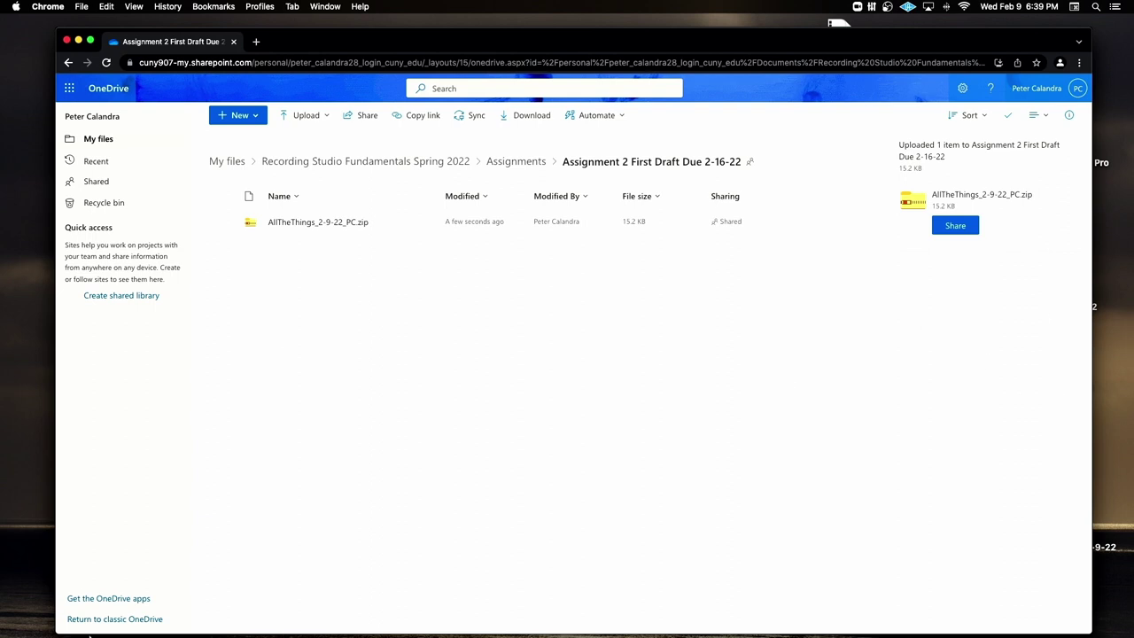
Step: Switch to Pro Tools, select the Piano-01 clip and insert the stereo Xpand!2 instrument on the Inst 3 track
mouse_move(51, 620)
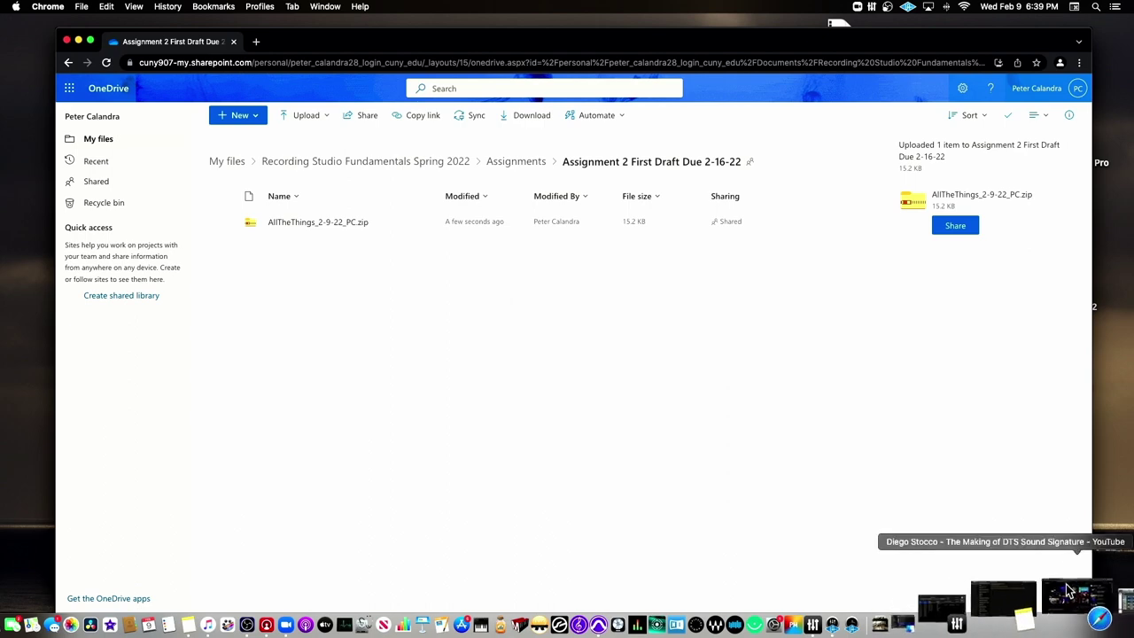
left_click(1063, 593)
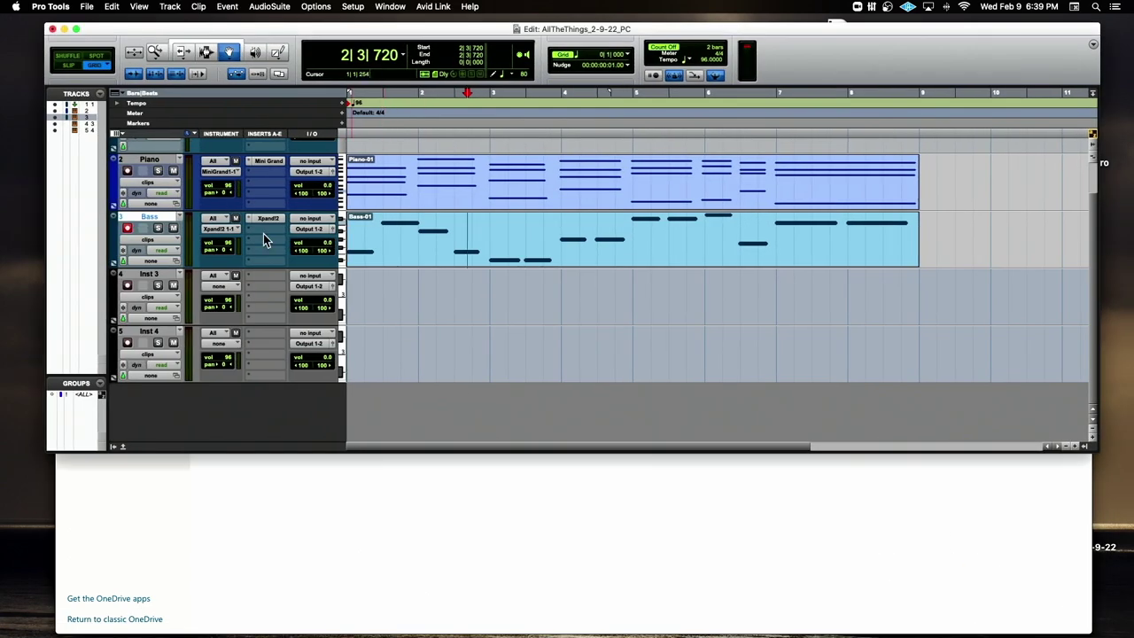
left_click(390, 200)
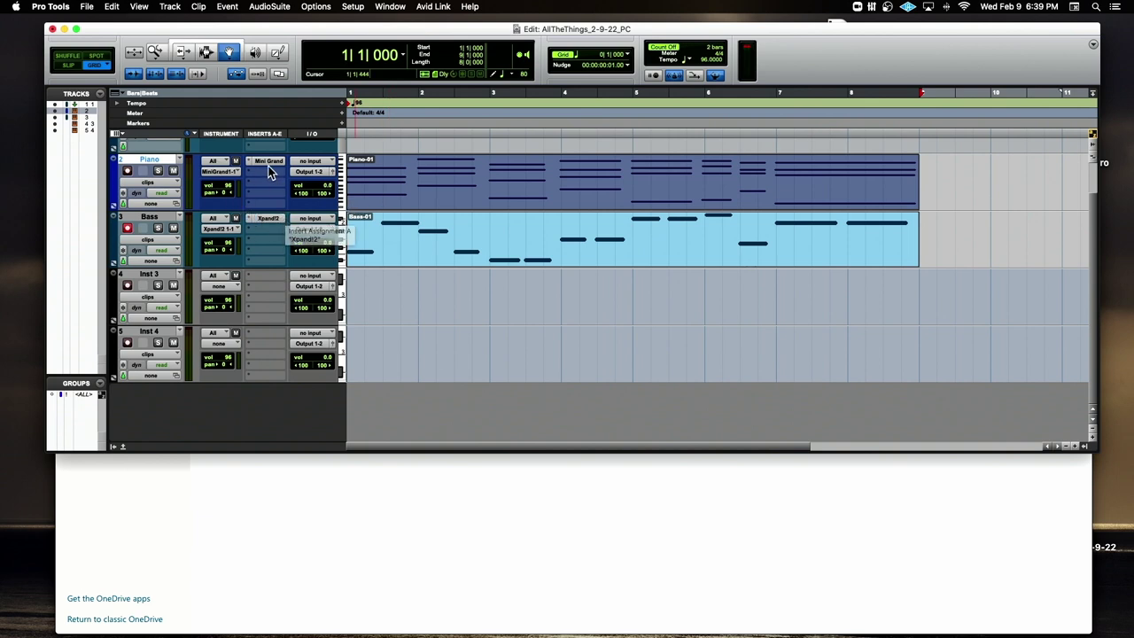
left_click(264, 276)
mouse_move(300, 279)
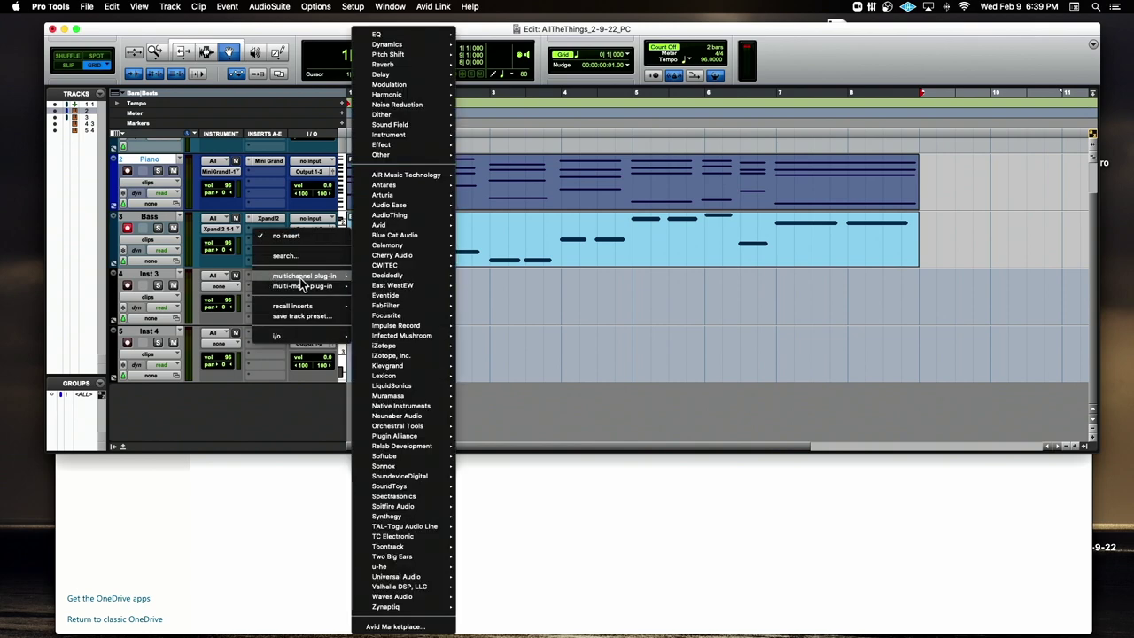
mouse_move(471, 182)
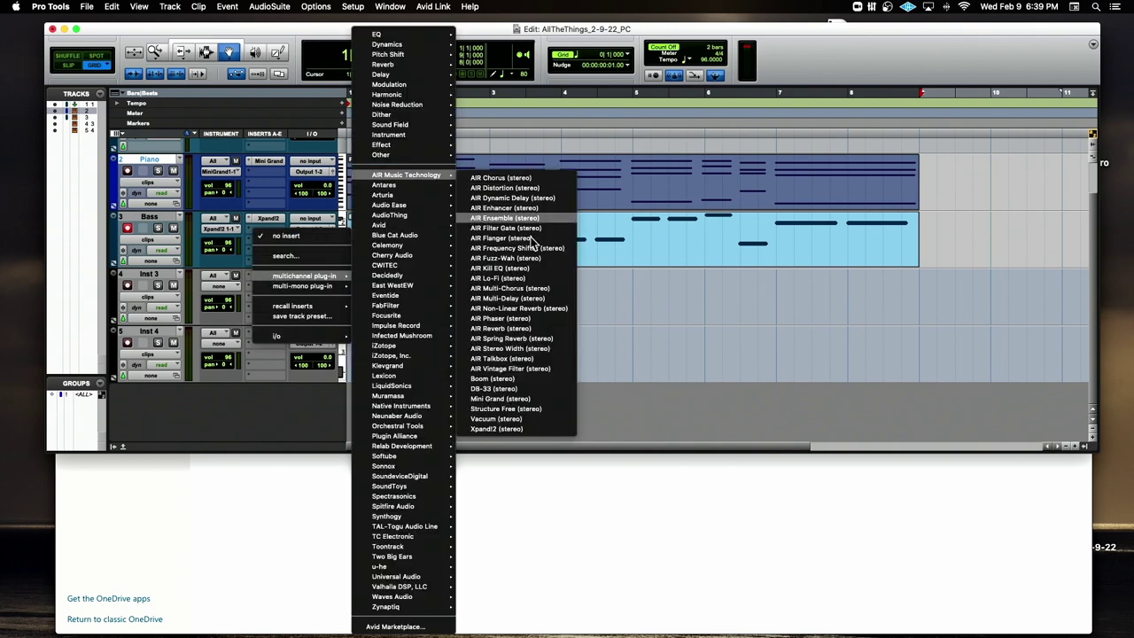
left_click(527, 440)
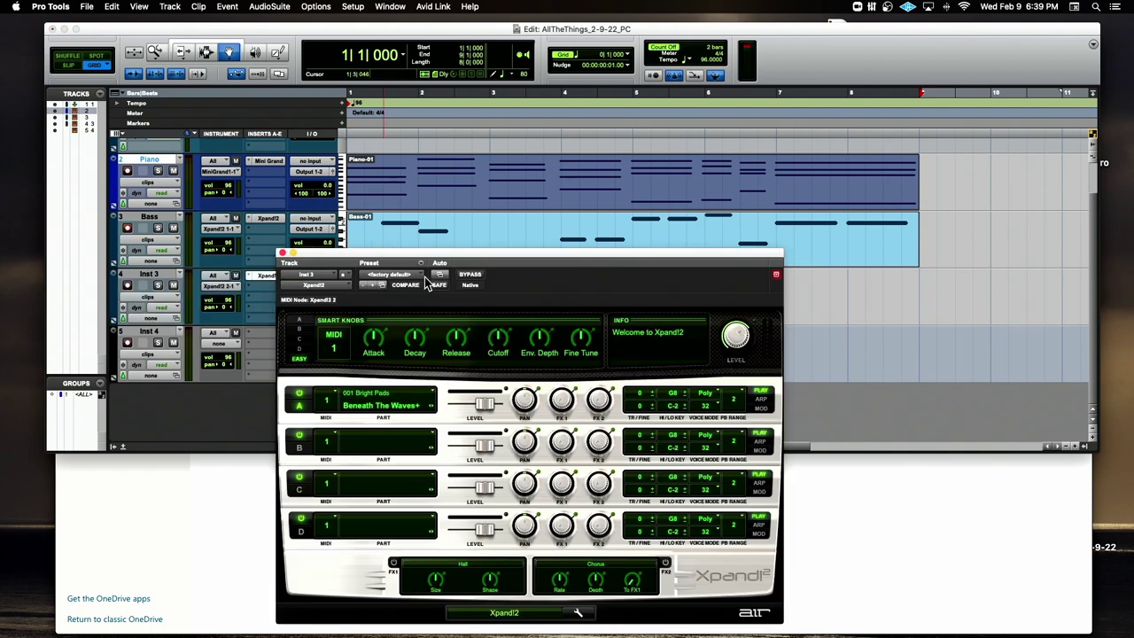
Step: Look through the Xpand!2 preset categories on Inst 3, keep the factory default and close the plug-in window
left_click_drag(418, 253, 401, 198)
left_click(380, 220)
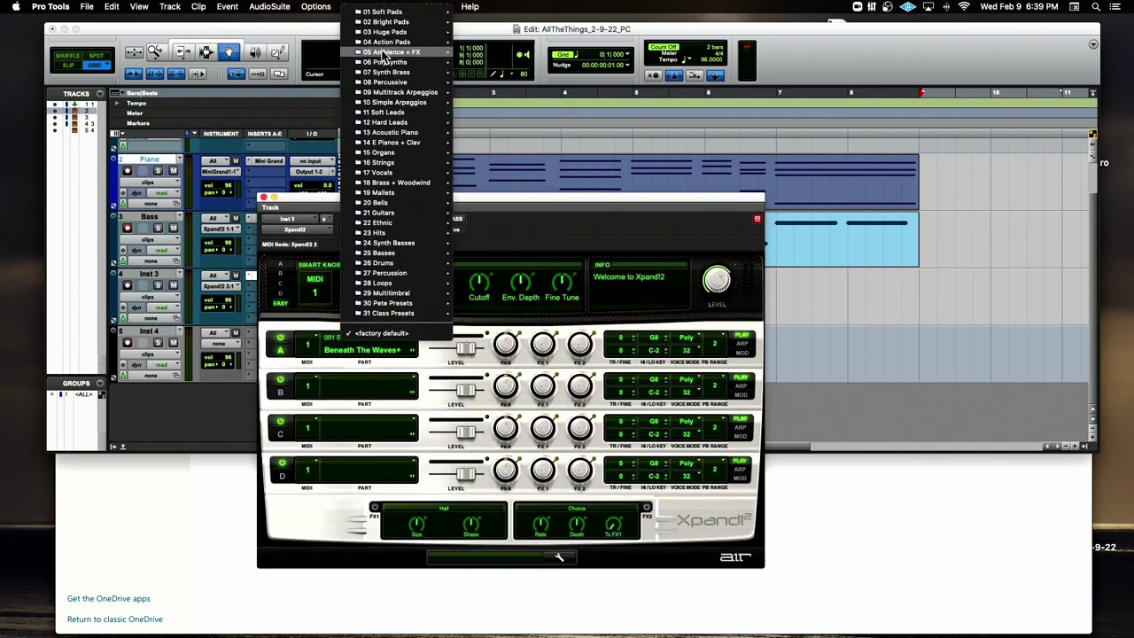
mouse_move(393, 204)
mouse_move(395, 184)
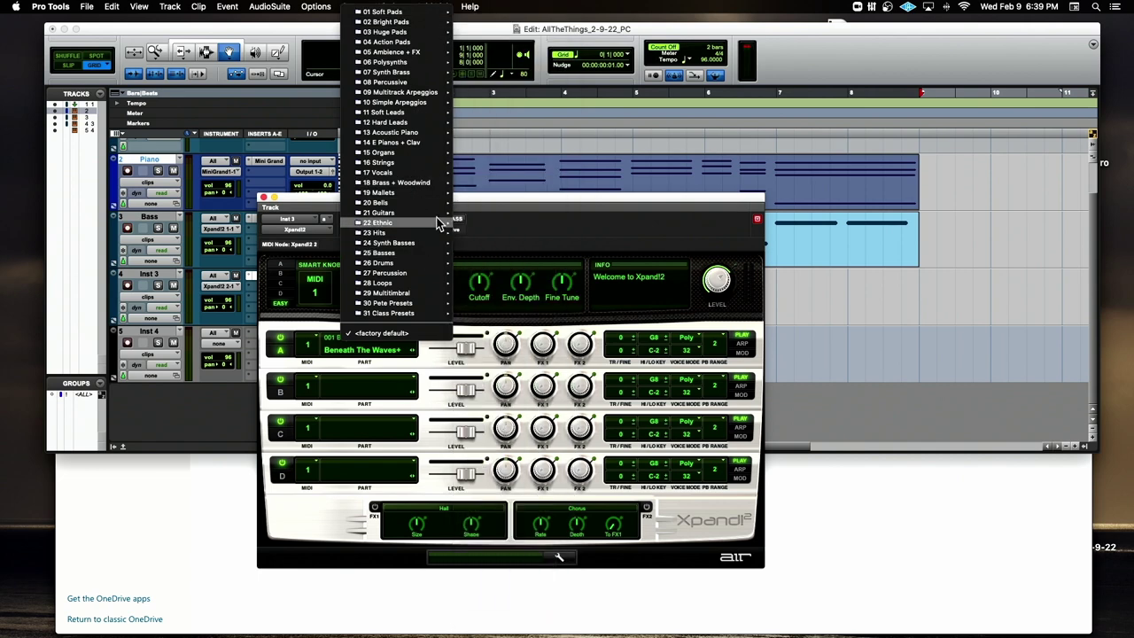
left_click(502, 199)
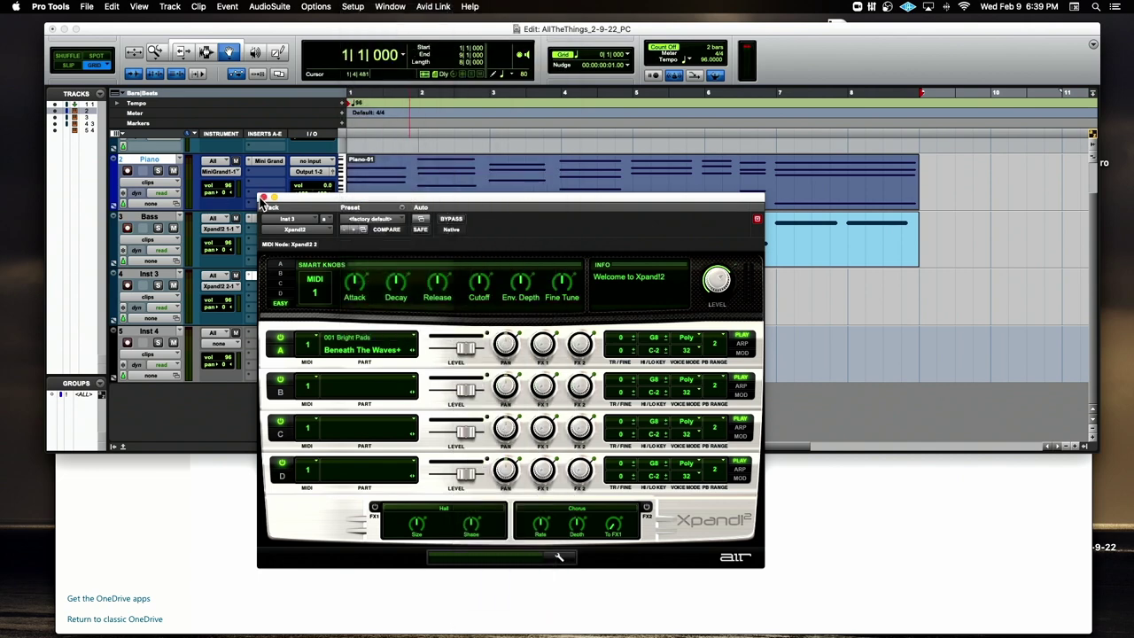
left_click(262, 199)
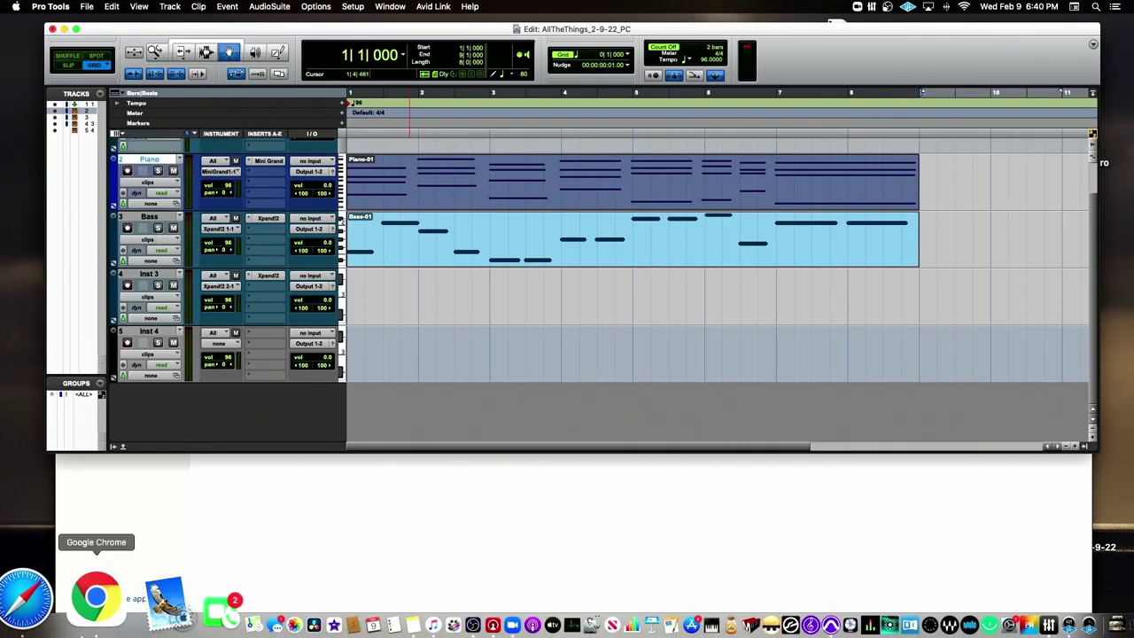
Step: Switch to YouTube in Safari and open the signed-in account's own channel
left_click(86, 600)
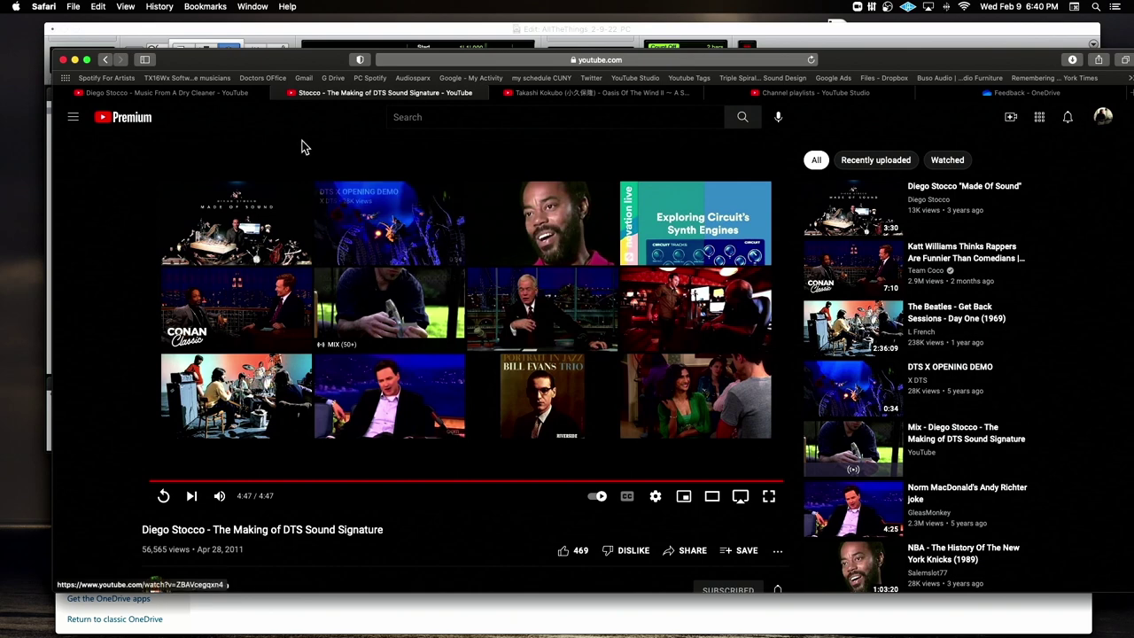
left_click(806, 92)
left_click(1104, 117)
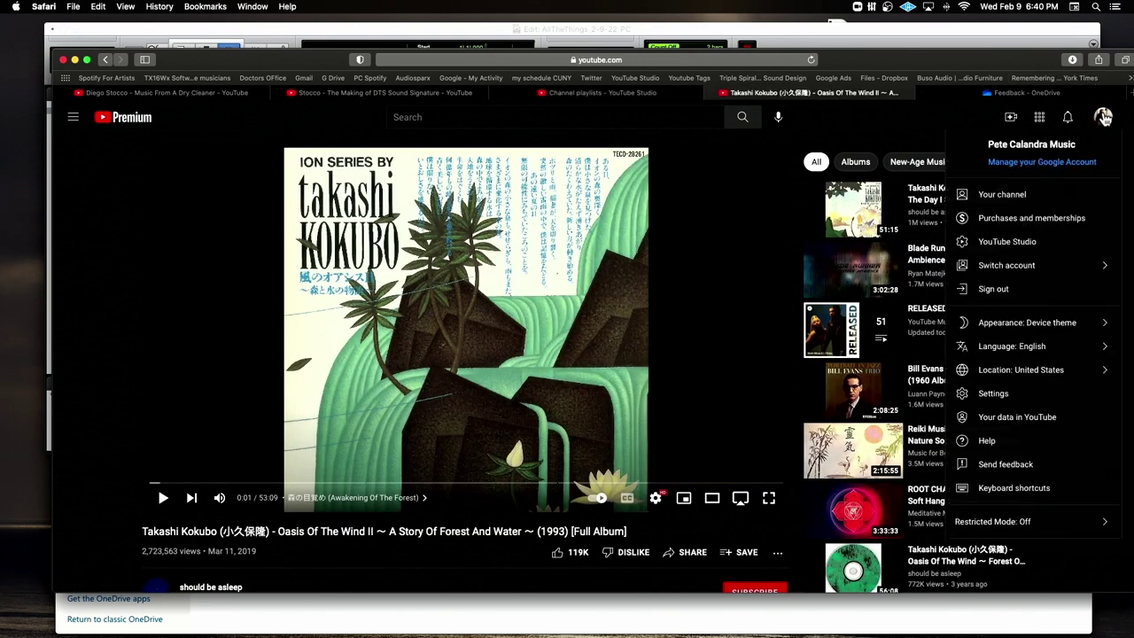
left_click(1003, 195)
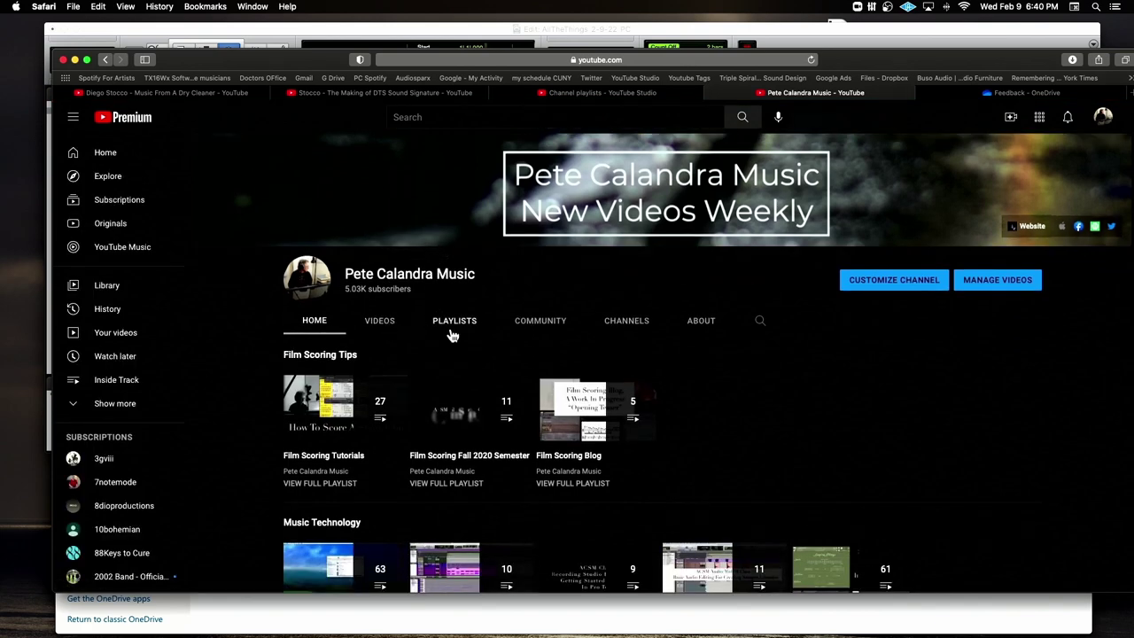
Step: Open the ACSM SPRING 2022- Recording Studio Fundamentals playlist from the channel's created playlists and pause its video
scroll(466, 323, "down", 3)
scroll(576, 318, "down", 2)
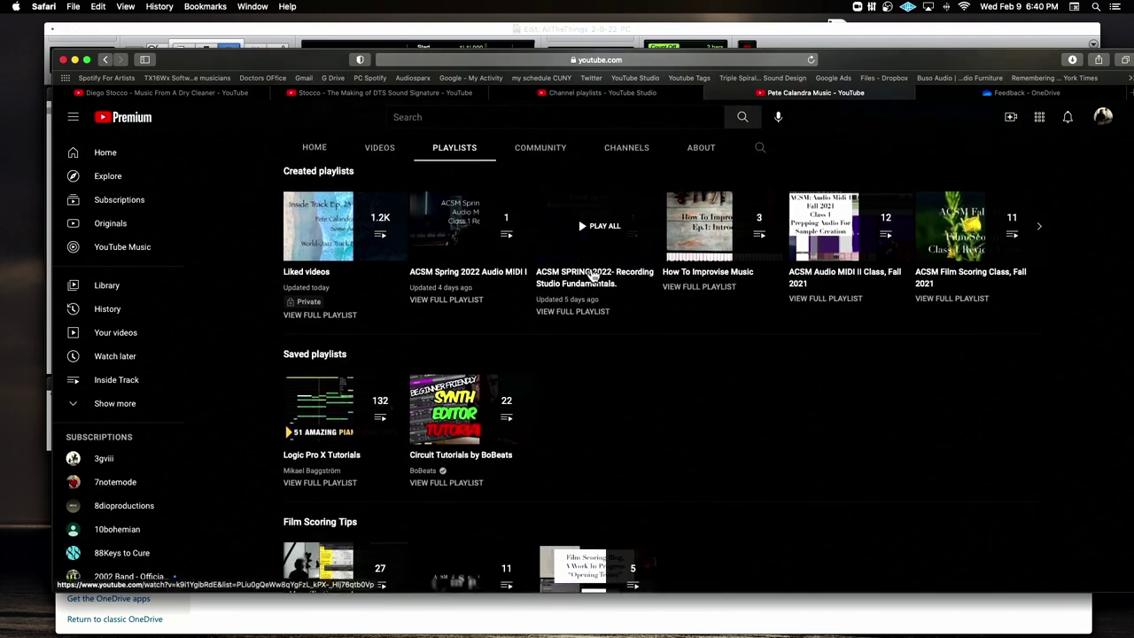
left_click(576, 278)
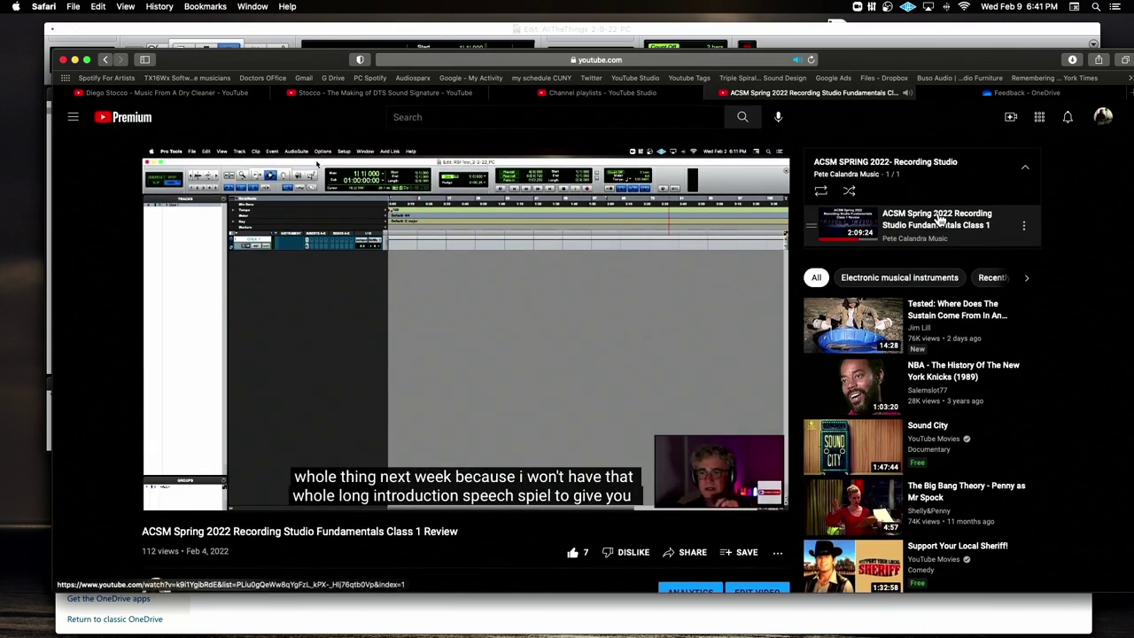
key("space")
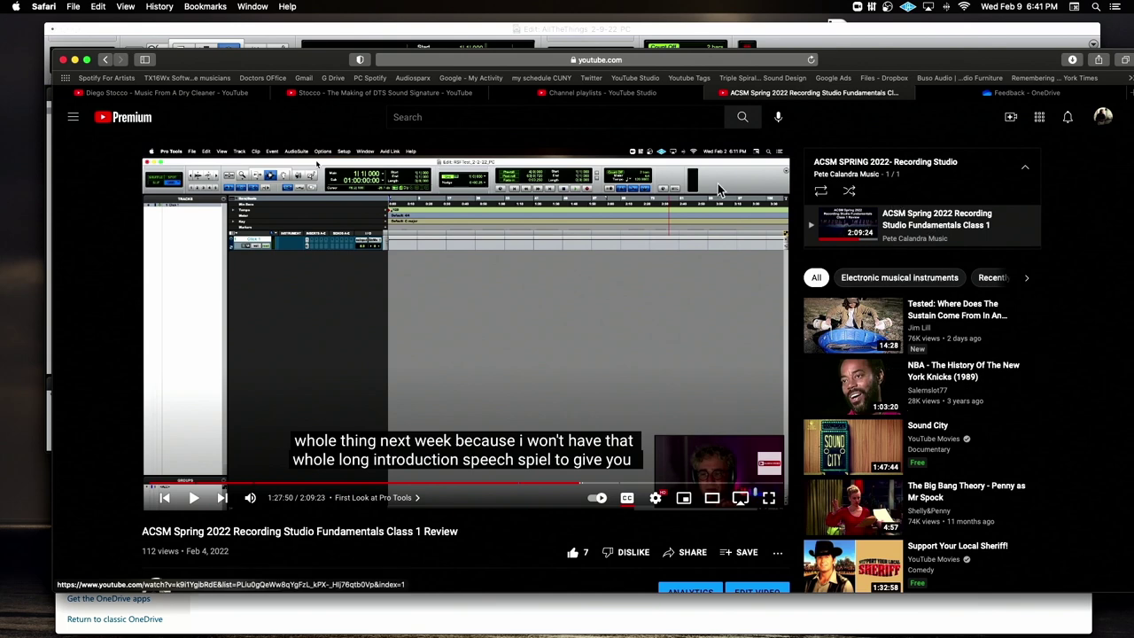
Step: Return to the channel's playlists, look through the ACSM Film Scoring Class, Fall 2021 playlist, and close that tab
left_click(104, 59)
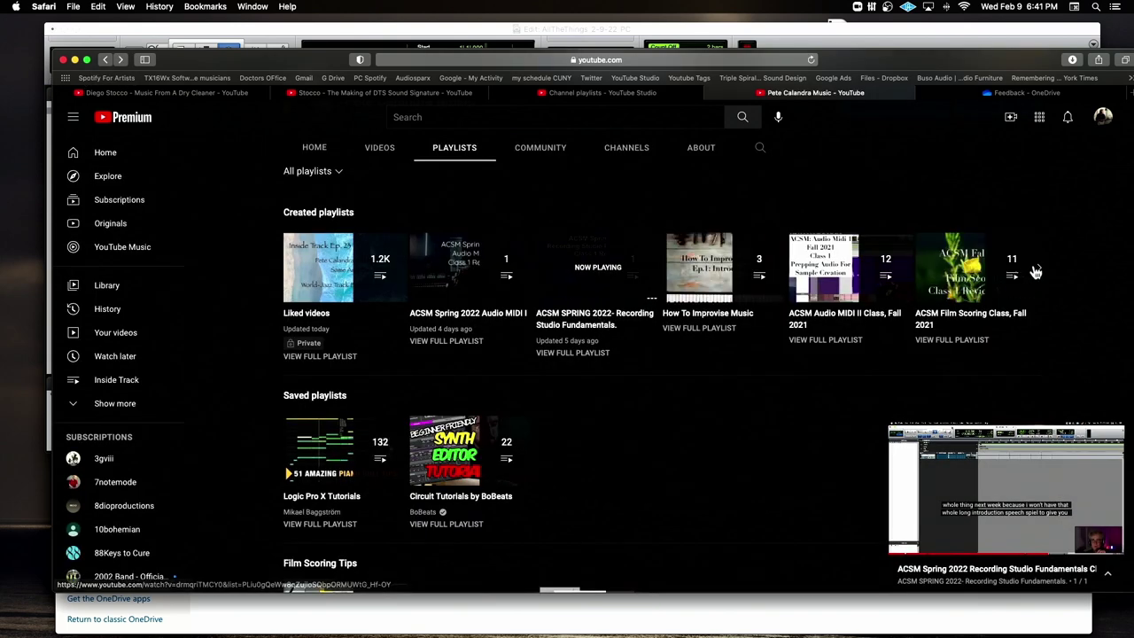
left_click(932, 317)
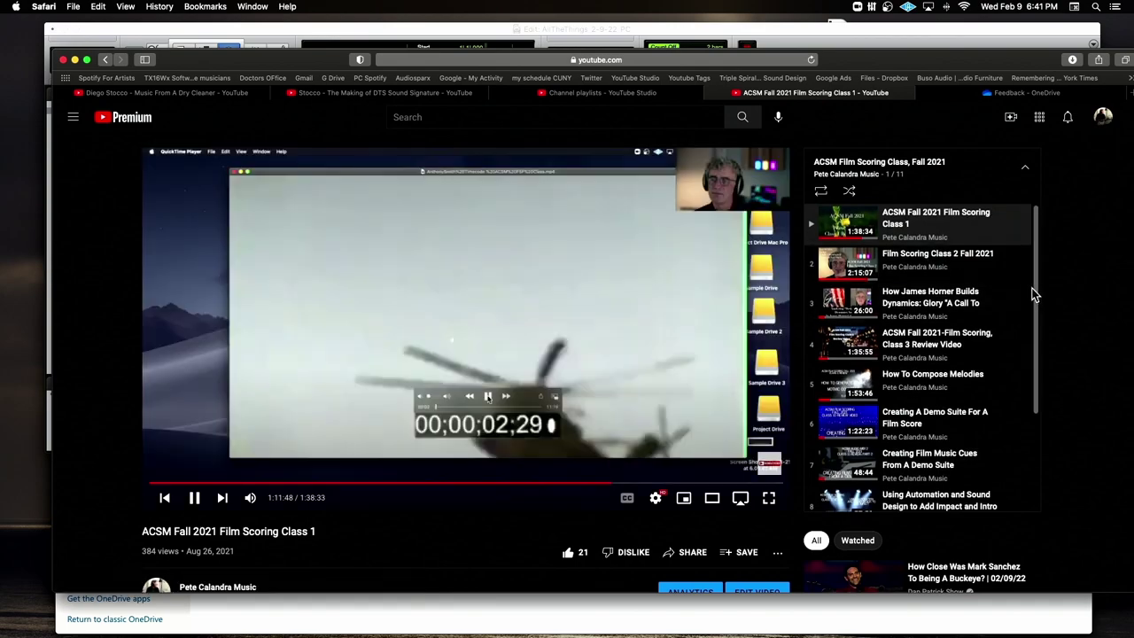
left_click_drag(1034, 288, 1022, 236)
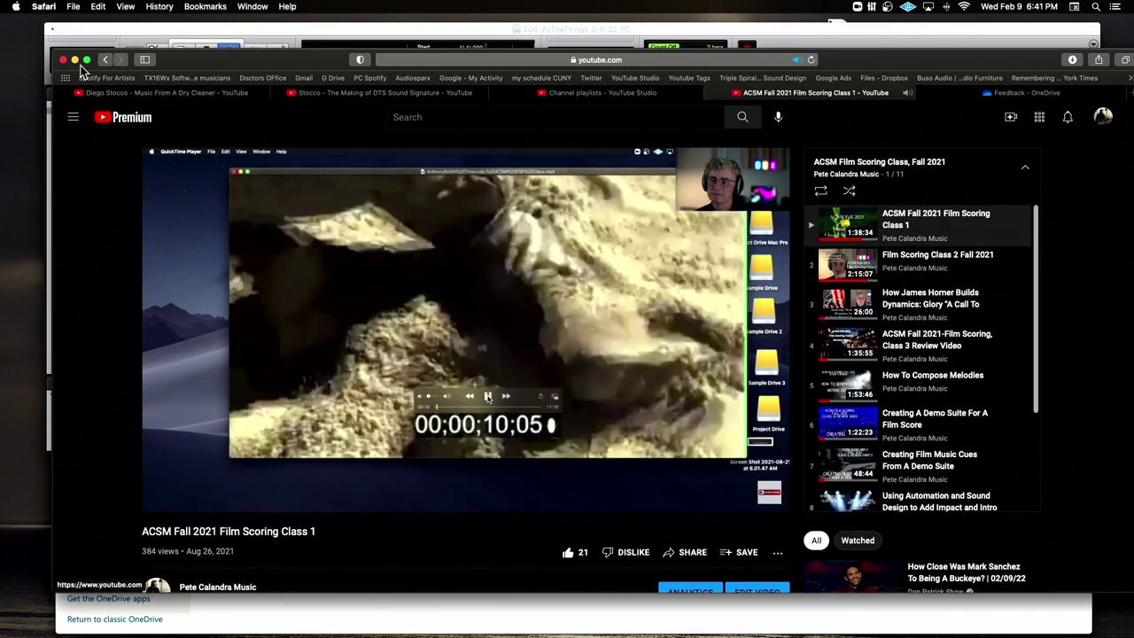
left_click(711, 92)
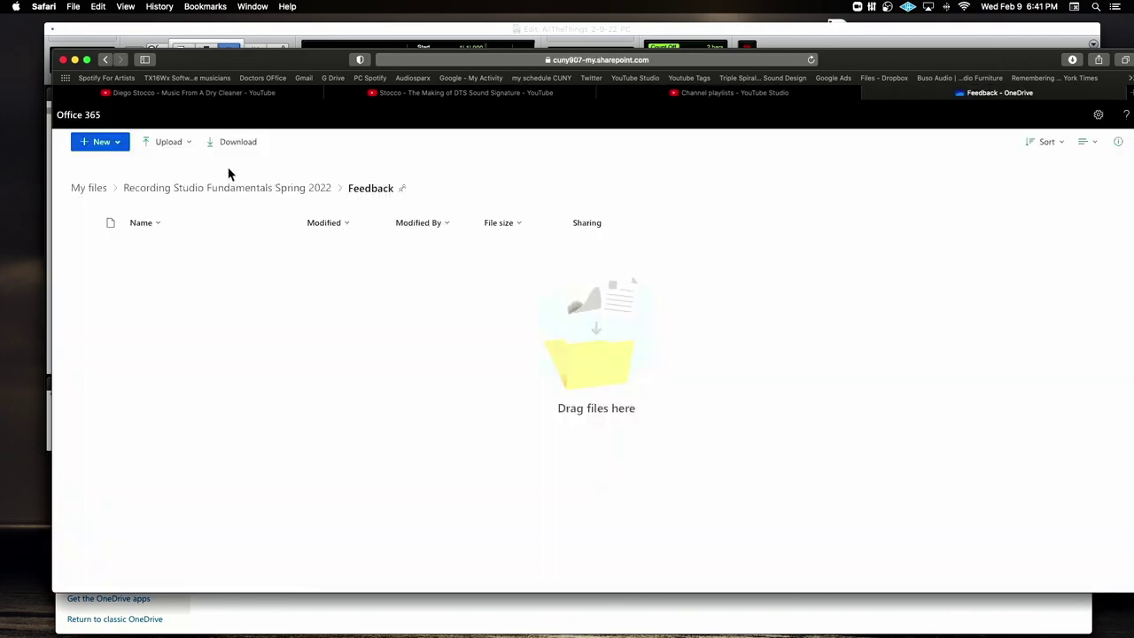